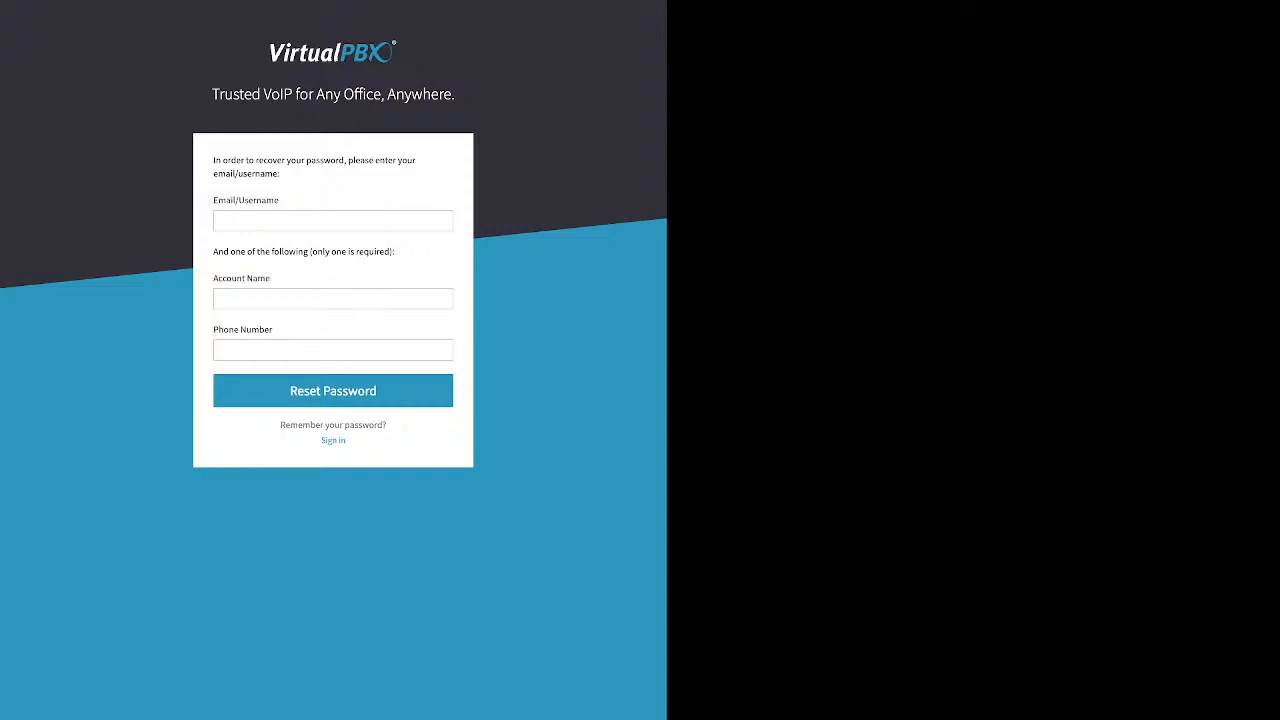
Sign in with the username, account password and account name Sandbox Training, keeping Remember me checked
left_click_drag(213, 278, 273, 330)
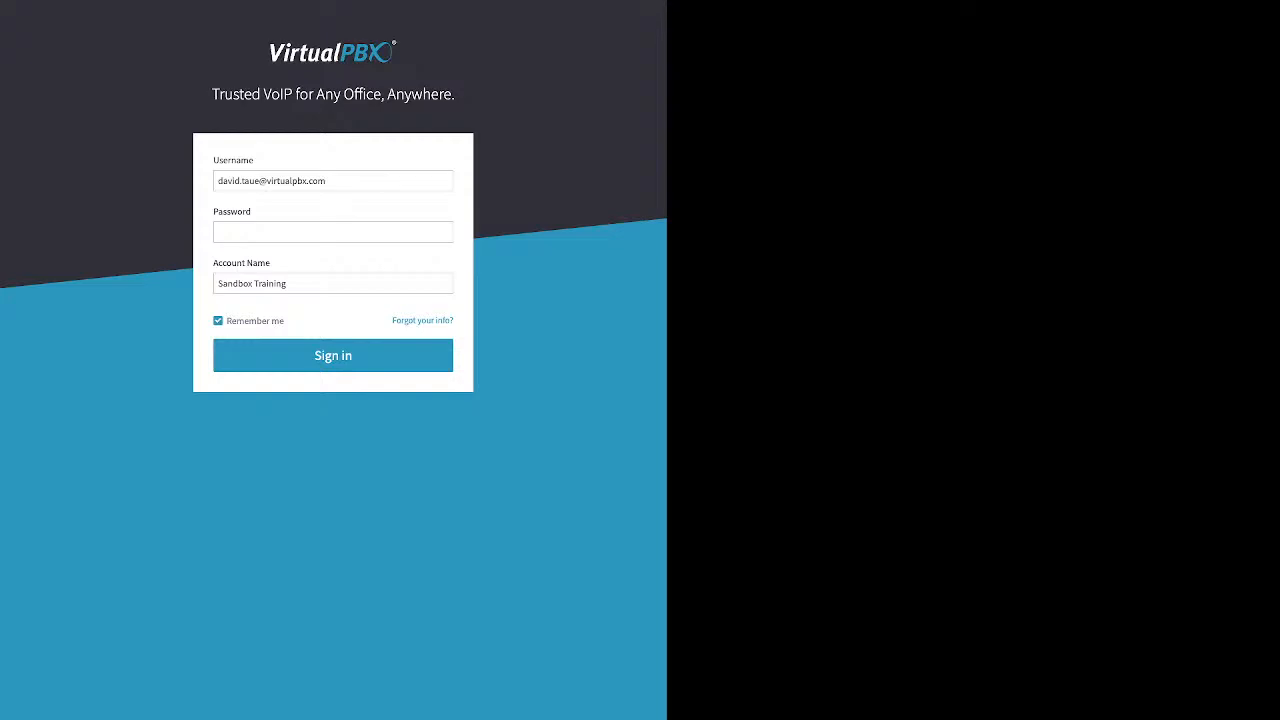
left_click(333, 232)
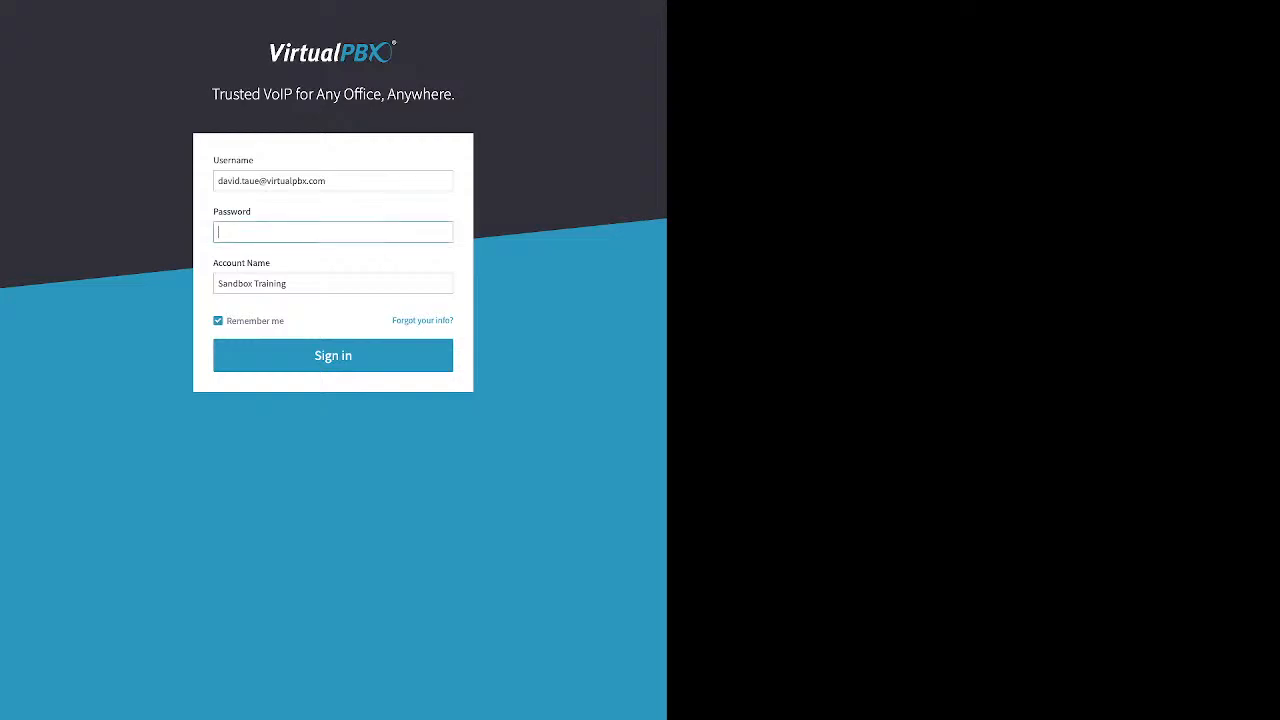
type("••••")
left_click(287, 284)
double_click(255, 321)
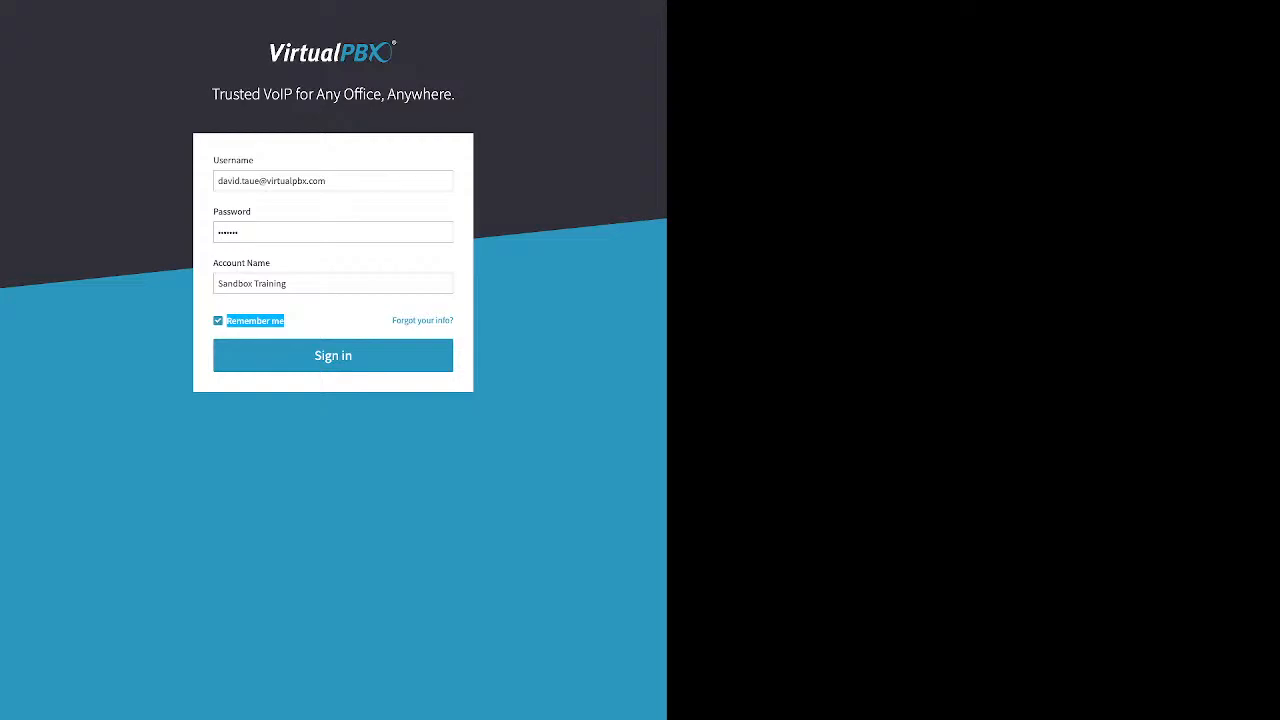
left_click(333, 356)
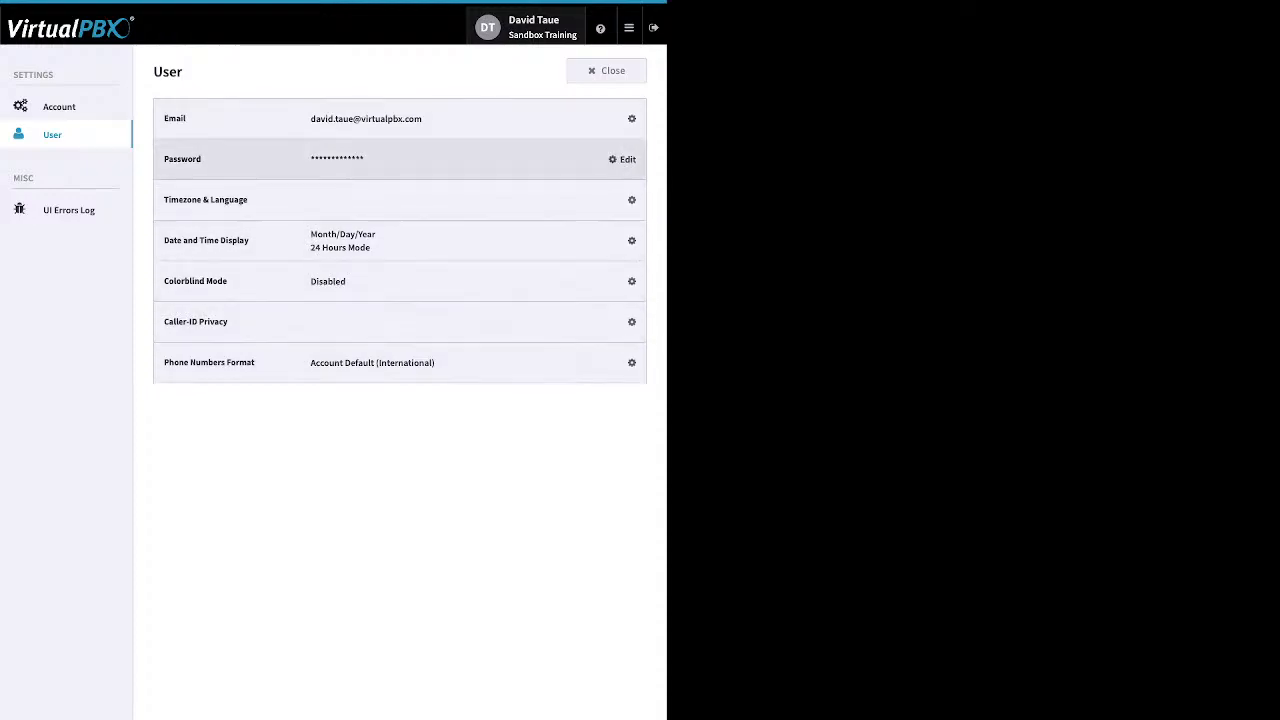
Open the user's password editor and the account's Timezone & Language section, closing both without changes
left_click(622, 159)
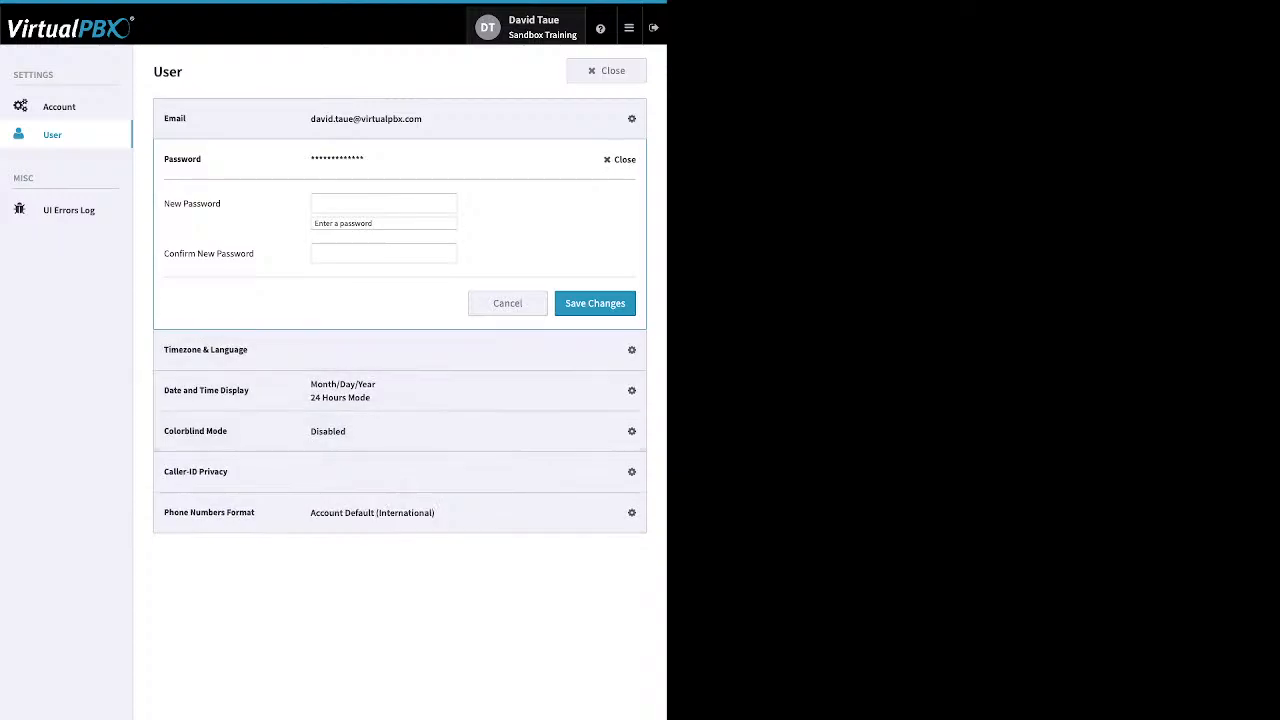
left_click(620, 159)
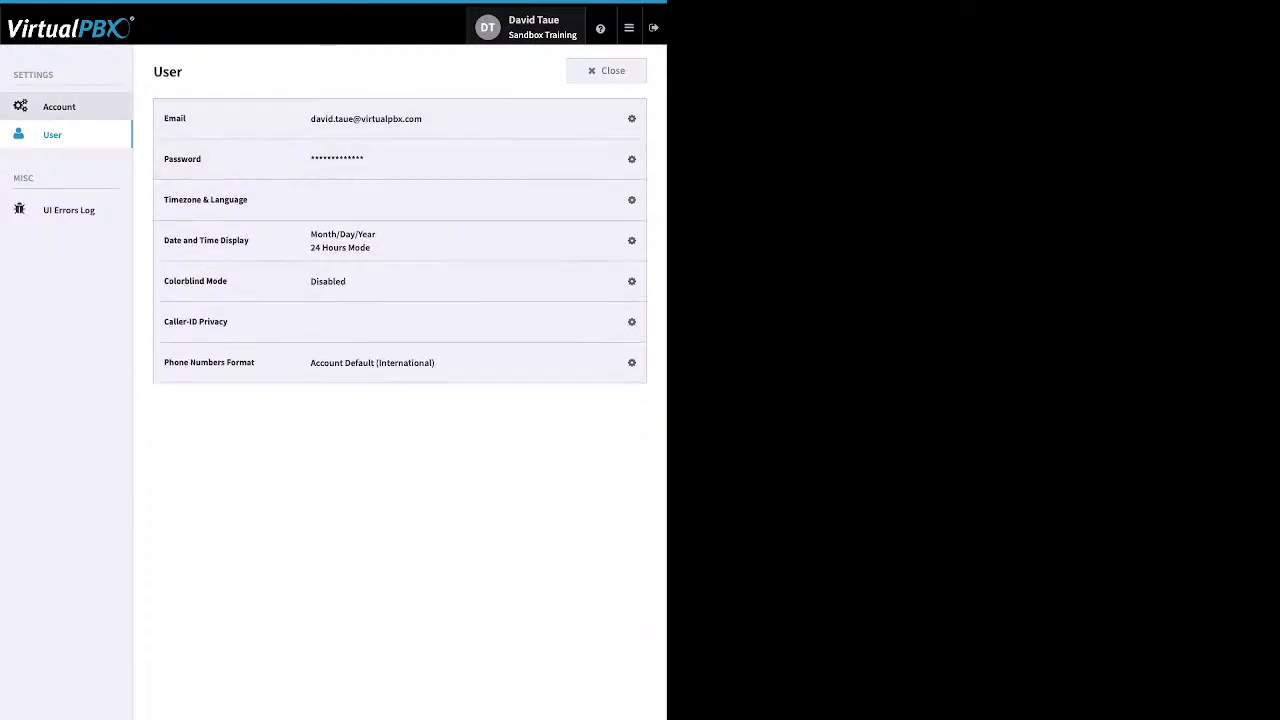
left_click(59, 107)
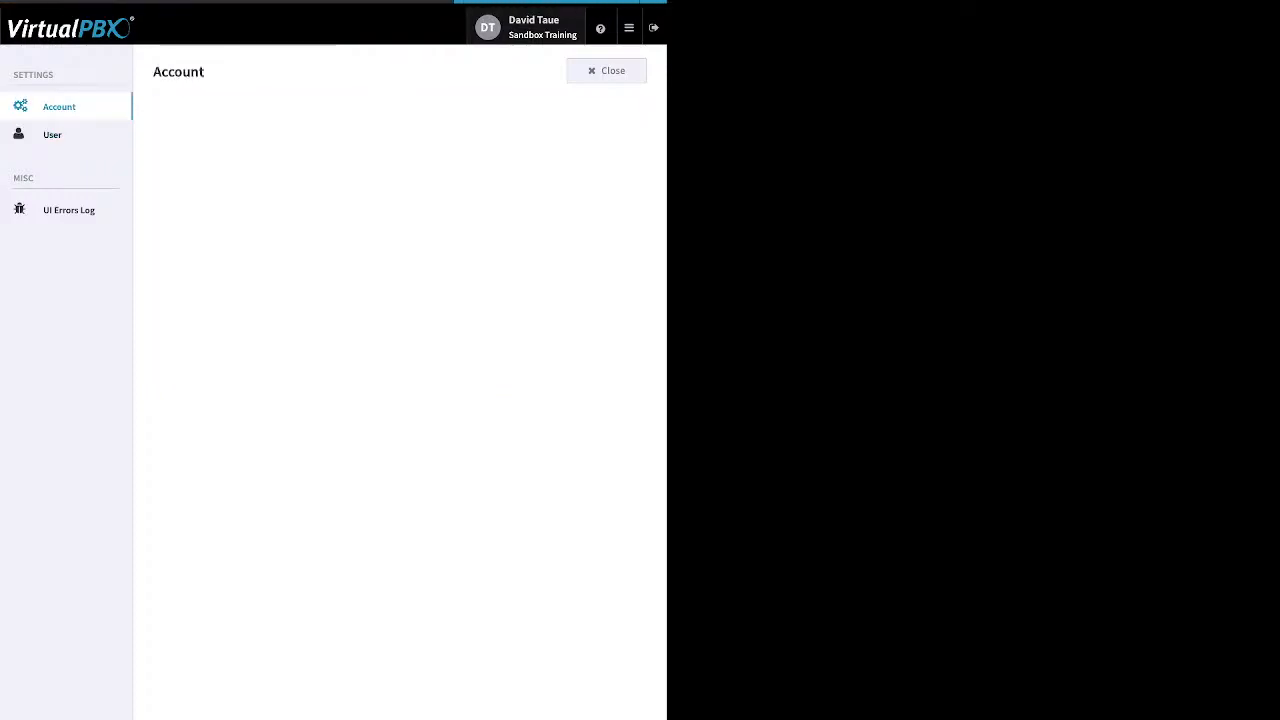
left_click(620, 200)
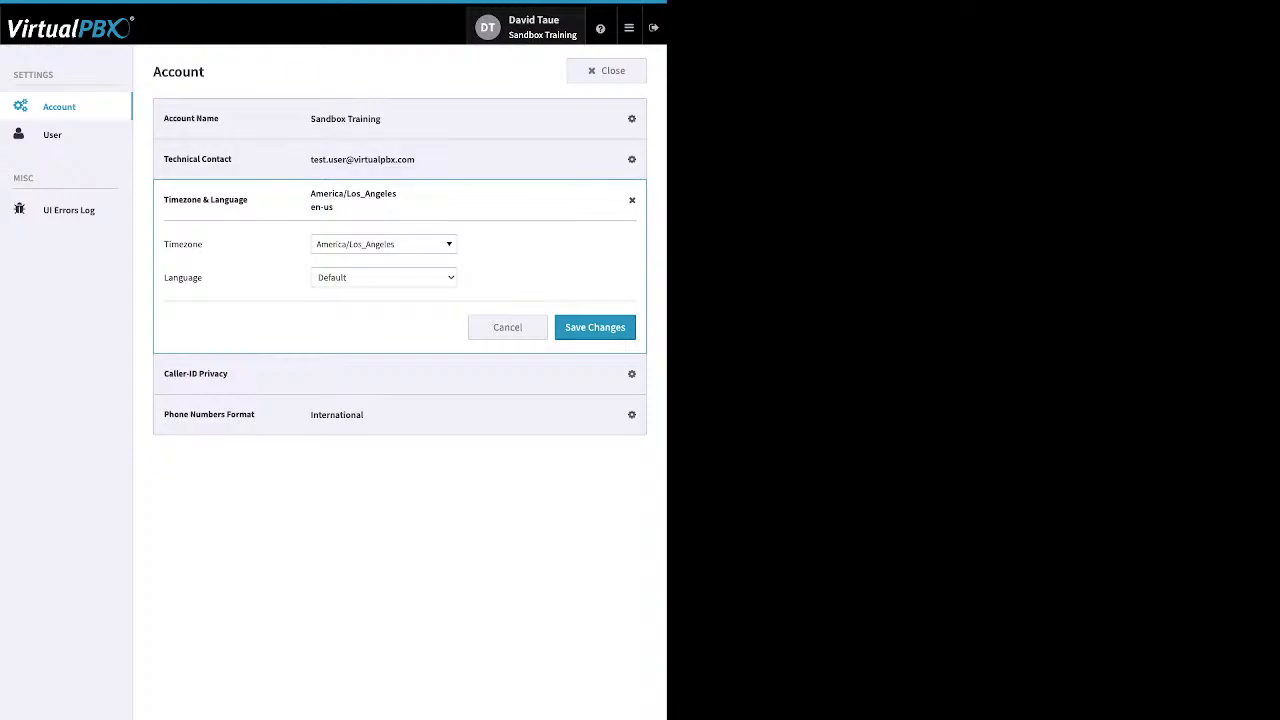
left_click(59, 107)
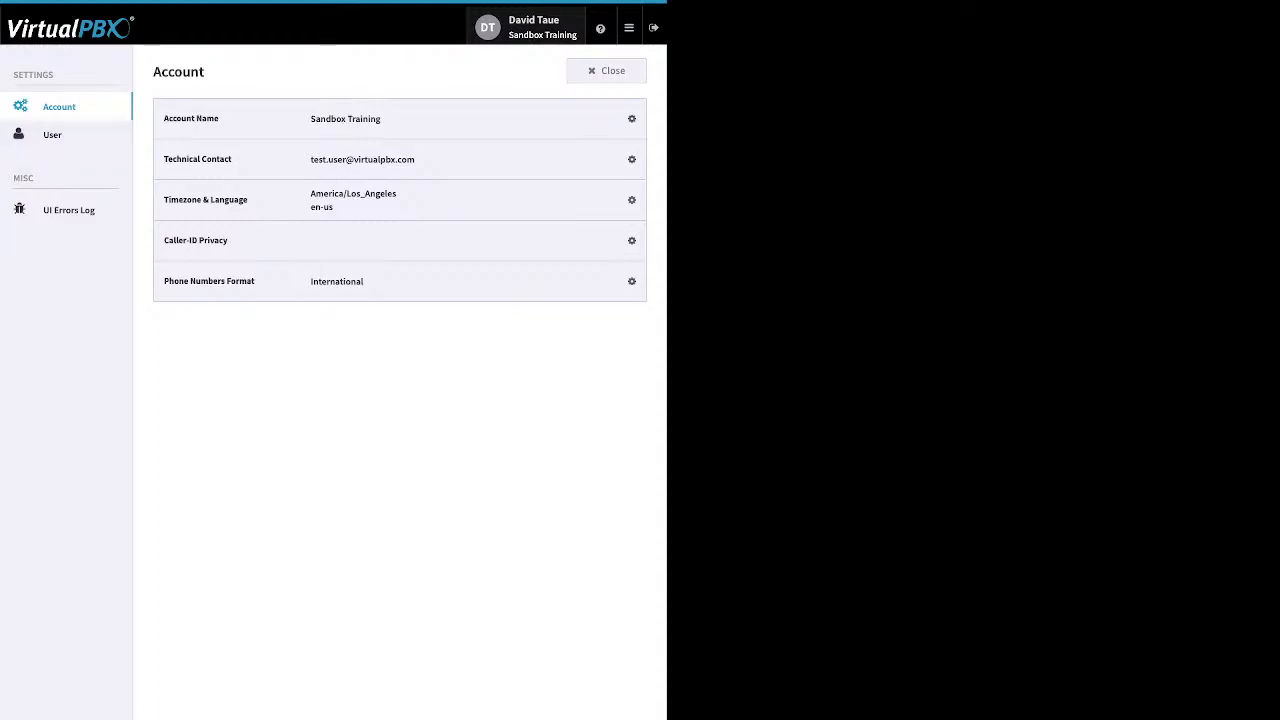
Return to the User settings page and close the settings
left_click(53, 135)
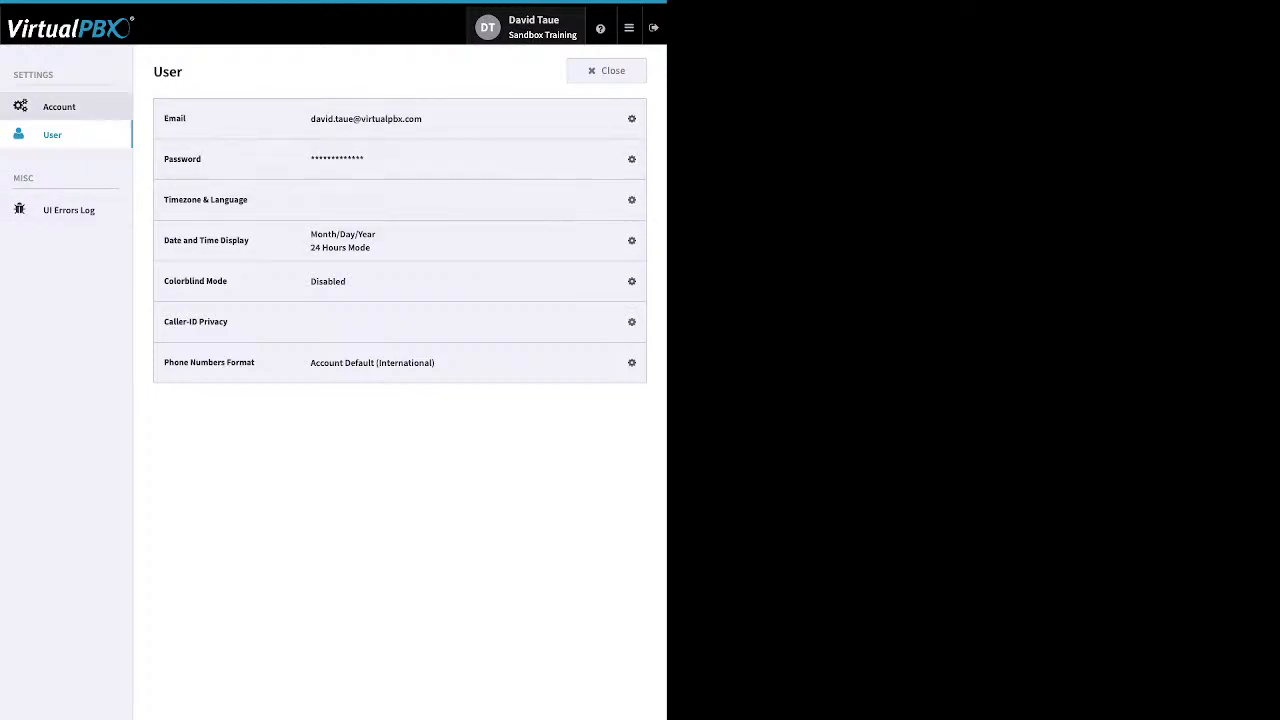
left_click(60, 134)
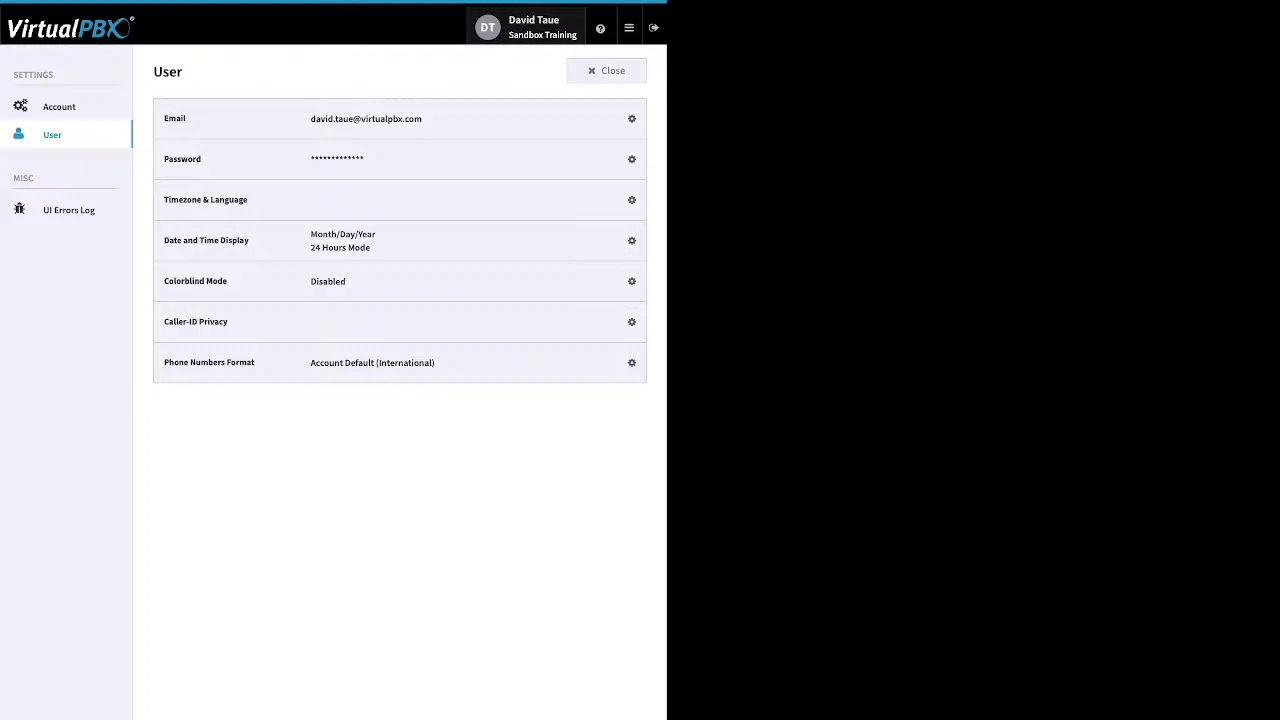
left_click(606, 71)
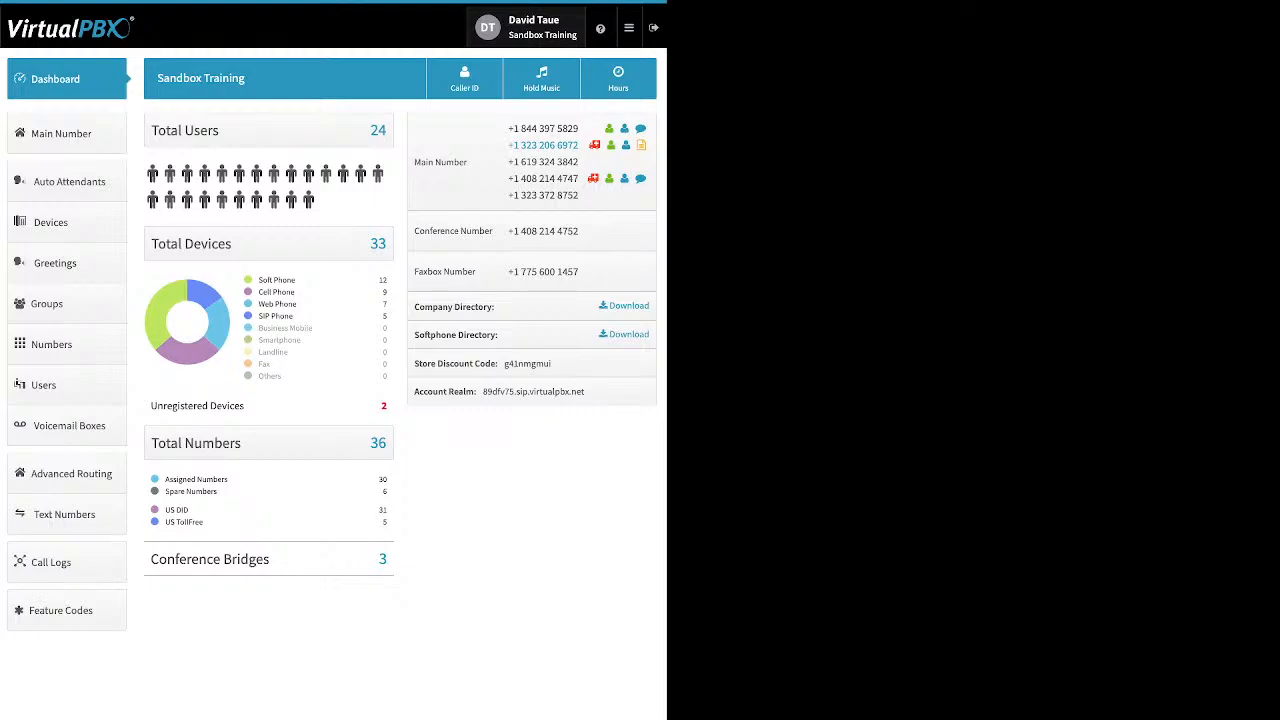
Examine the dashboard's help menu and its device, unregistered device, number and conference bridge summaries
mouse_move(600, 28)
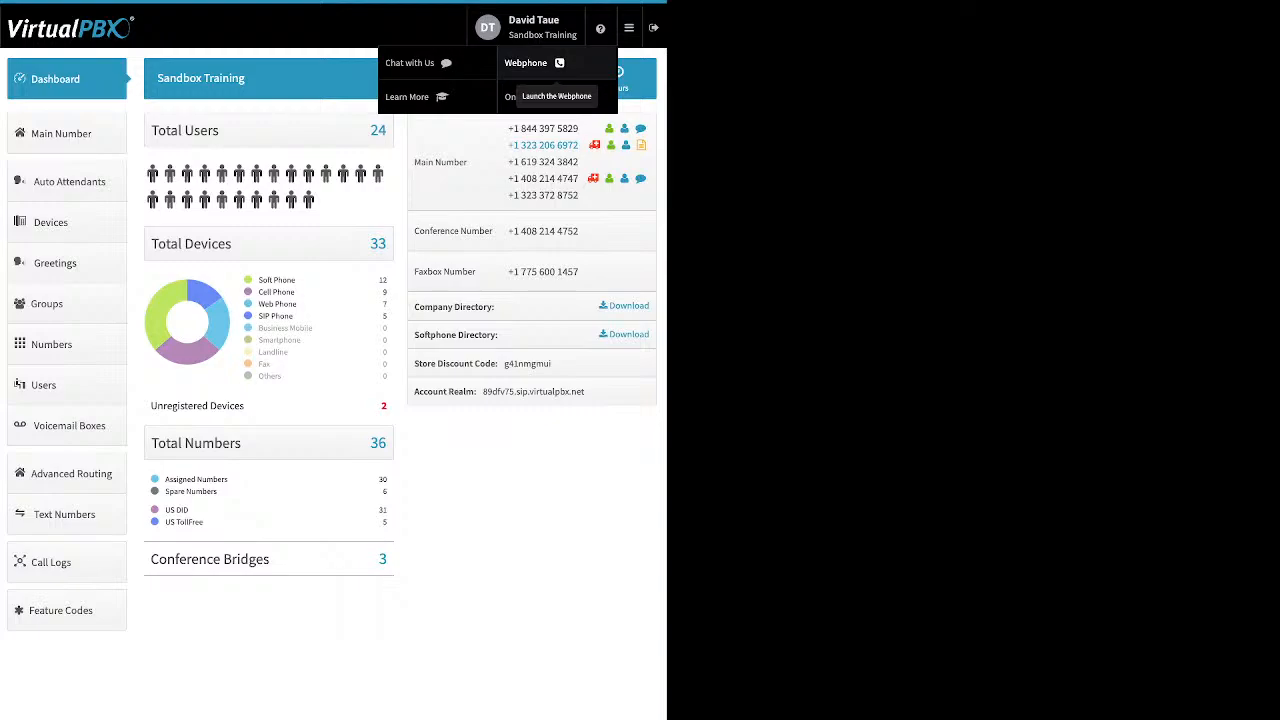
mouse_move(629, 28)
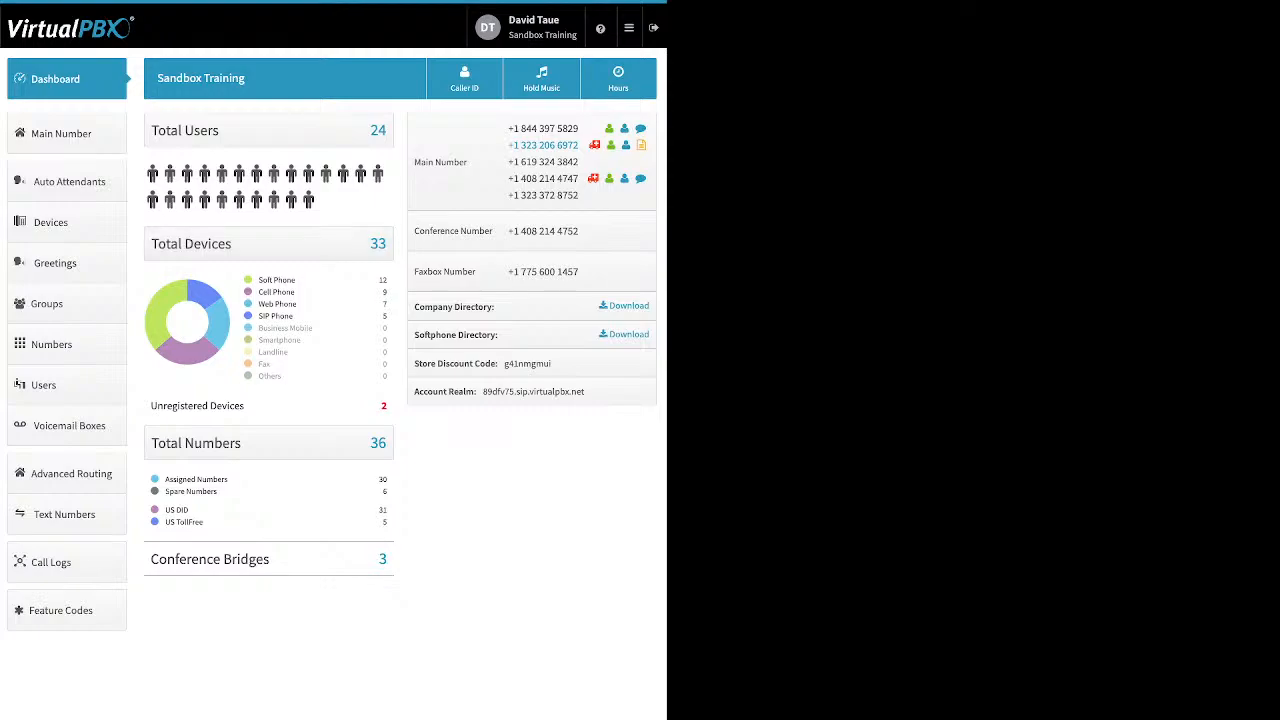
left_click_drag(296, 280, 258, 280)
left_click_drag(296, 292, 258, 292)
left_click_drag(298, 304, 258, 316)
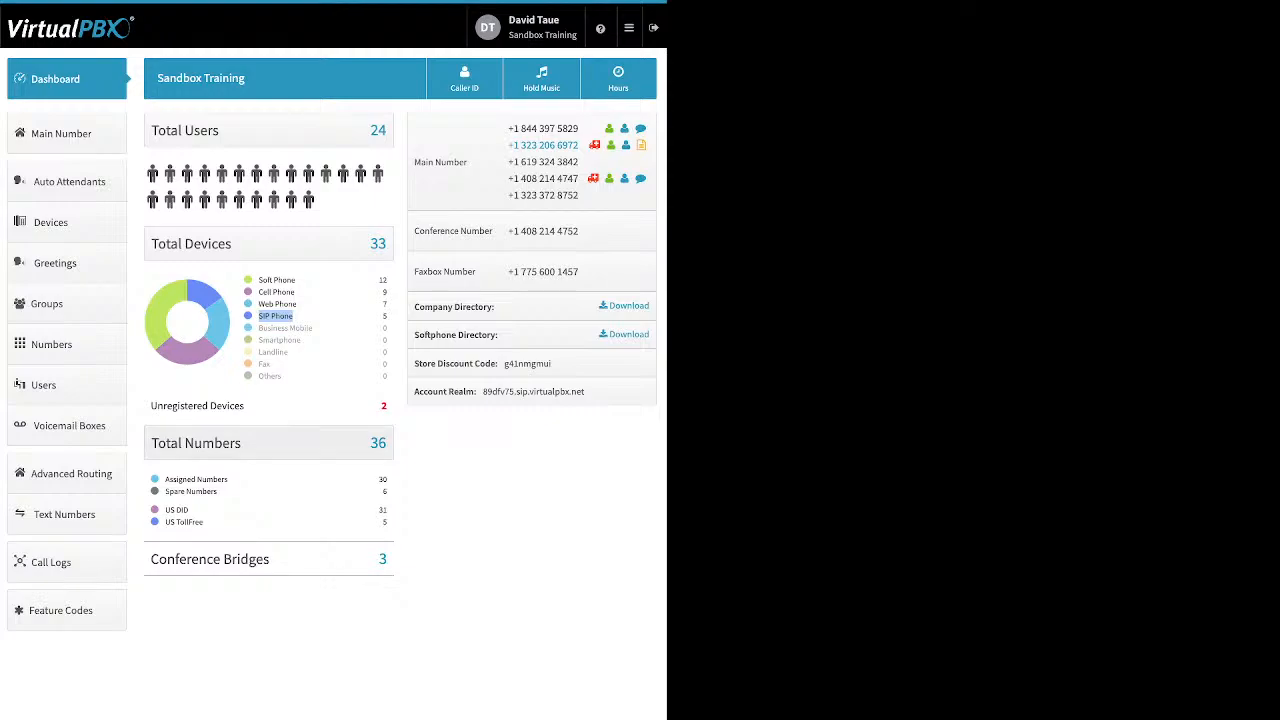
left_click_drag(245, 405, 177, 405)
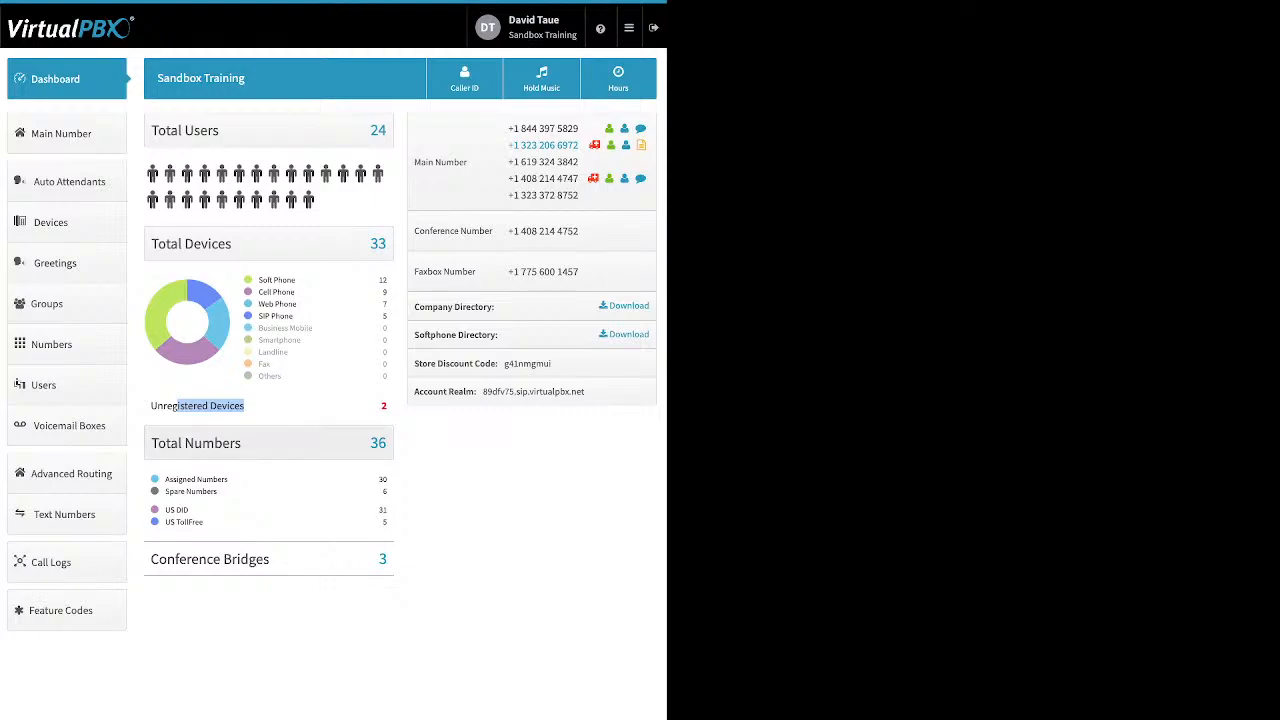
left_click(262, 408)
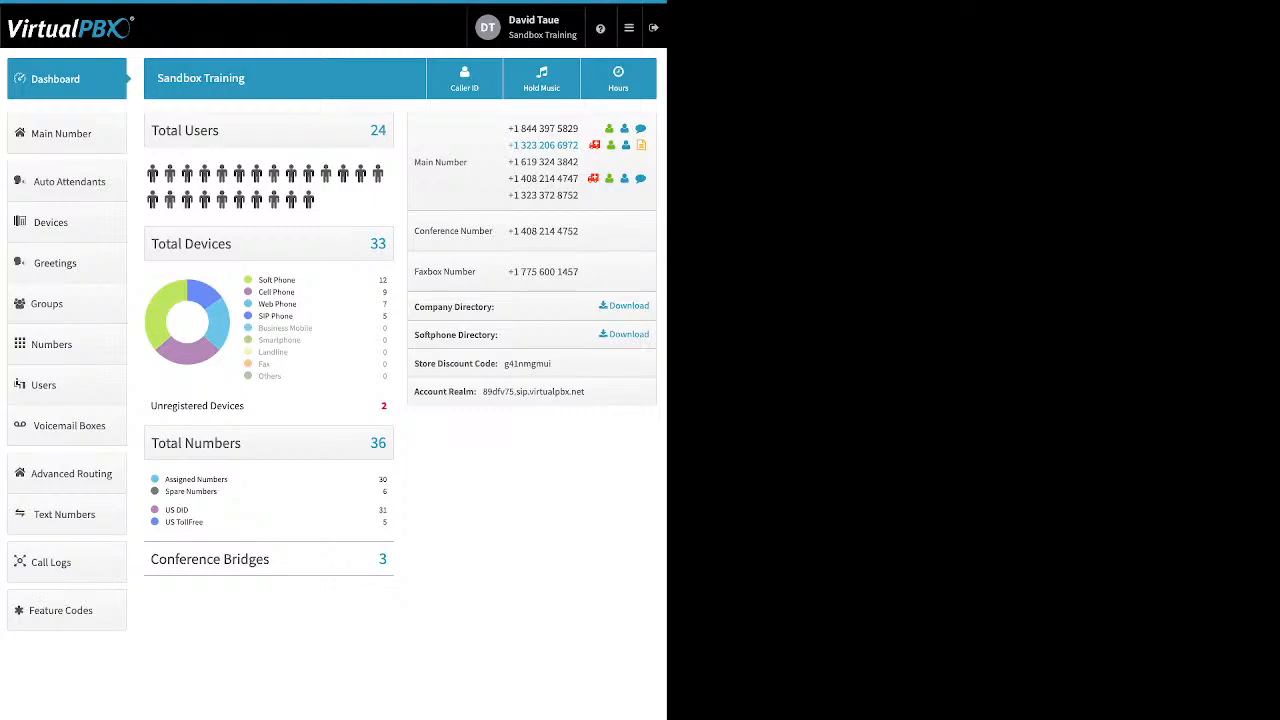
left_click_drag(165, 479, 217, 492)
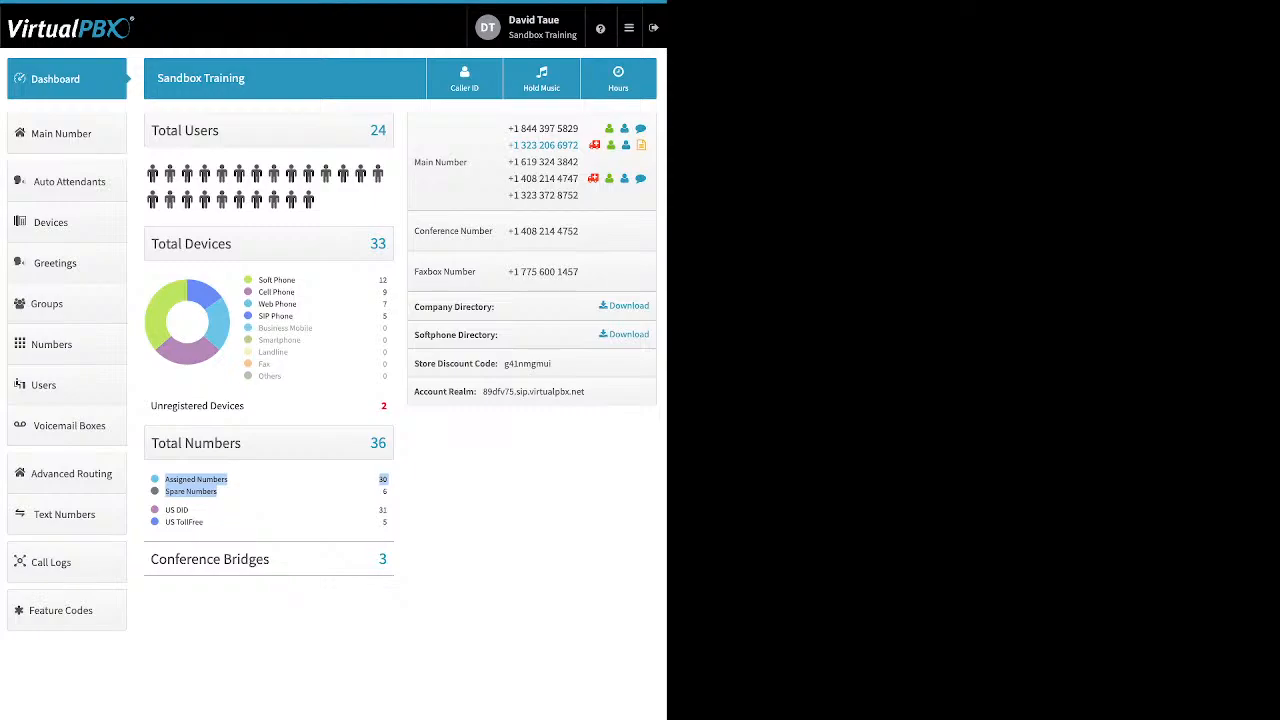
left_click(368, 492)
left_click_drag(165, 510, 204, 522)
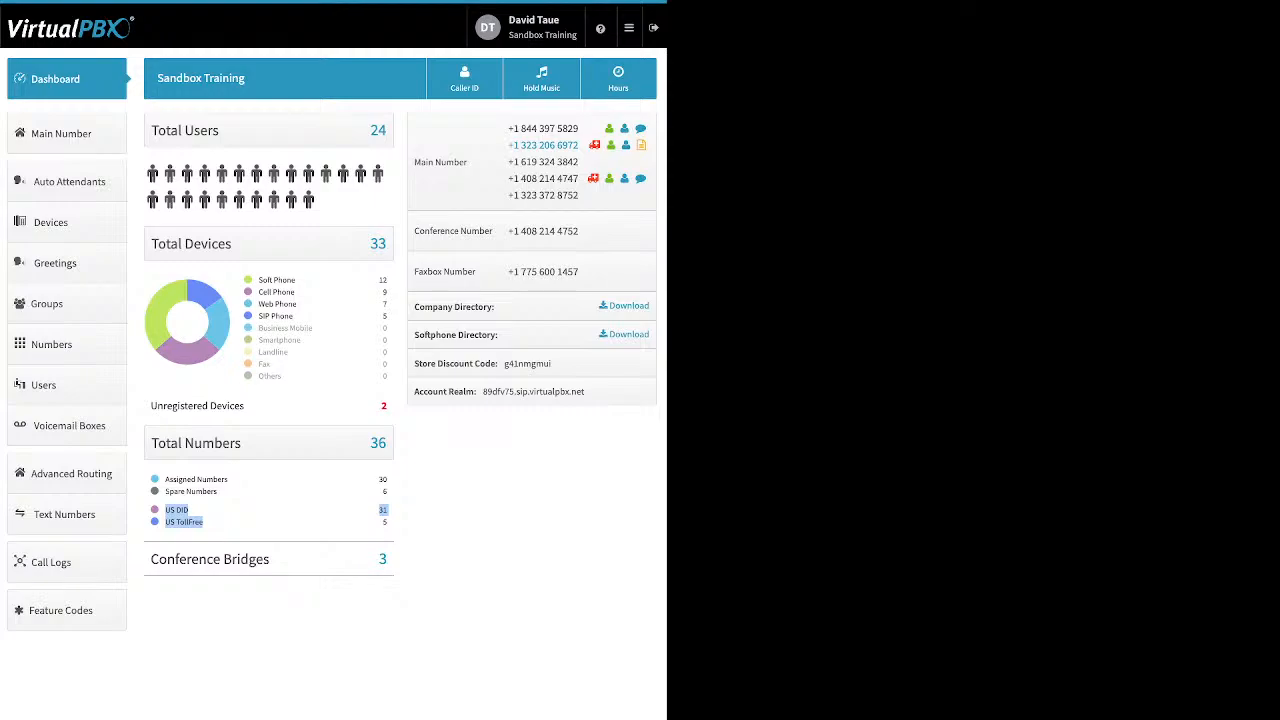
left_click_drag(270, 559, 187, 559)
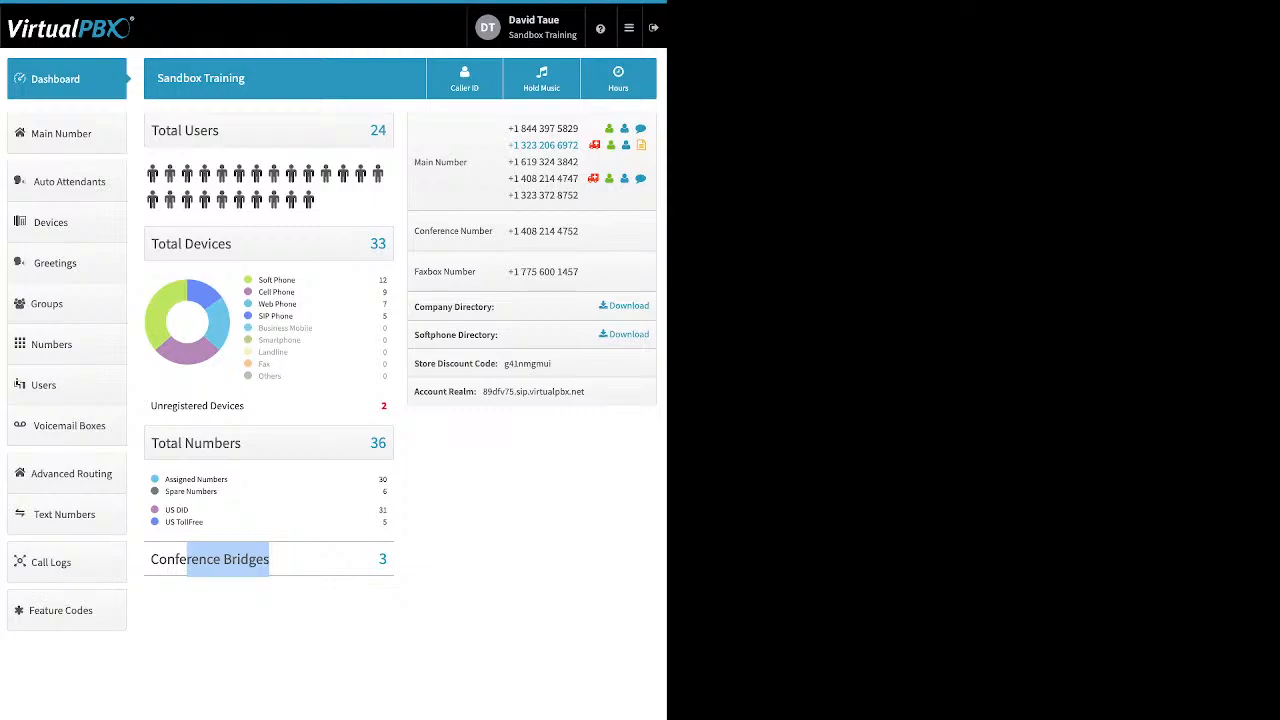
left_click(440, 510)
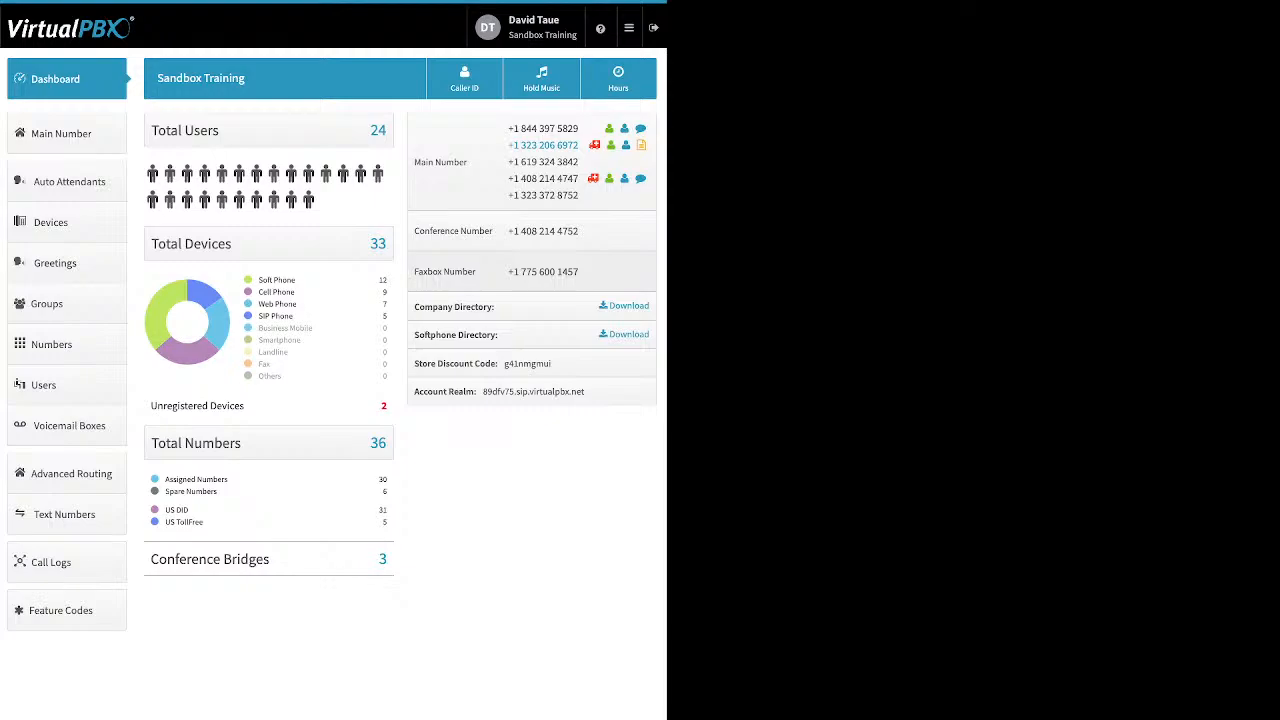
Examine the directory downloads, store discount code and account realm on the dashboard
left_click_drag(495, 307, 414, 307)
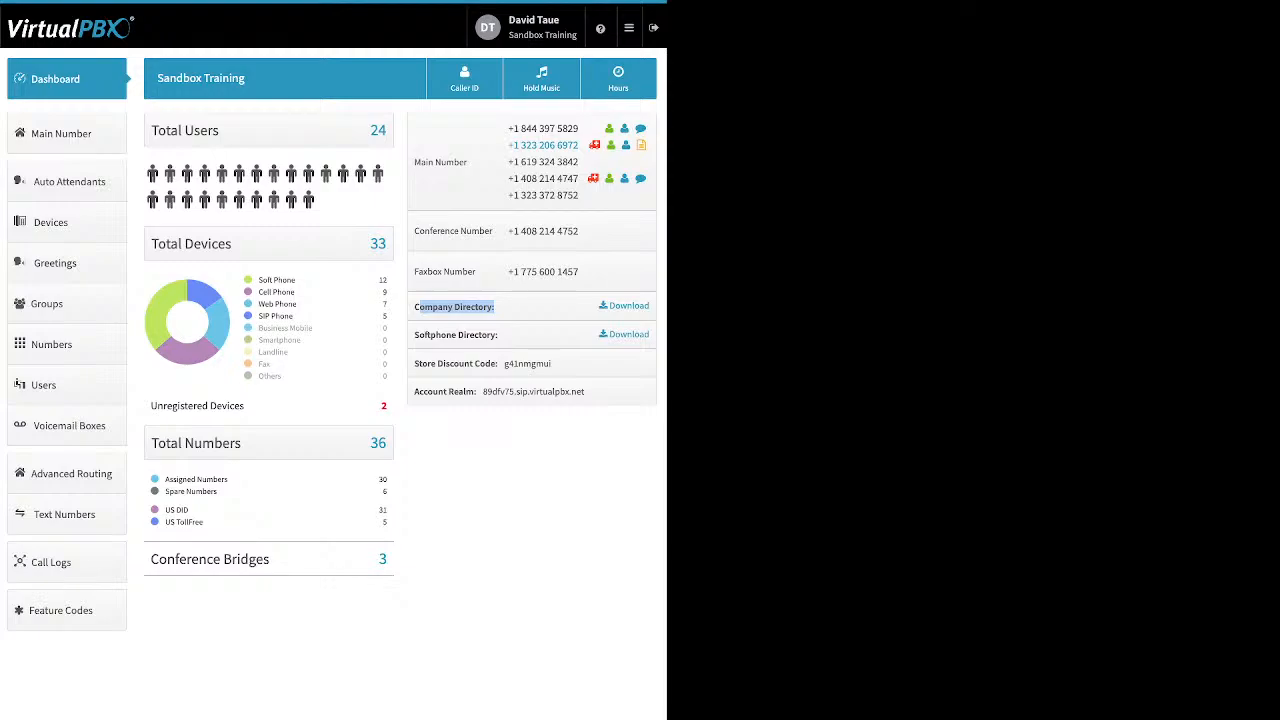
left_click_drag(499, 335, 414, 335)
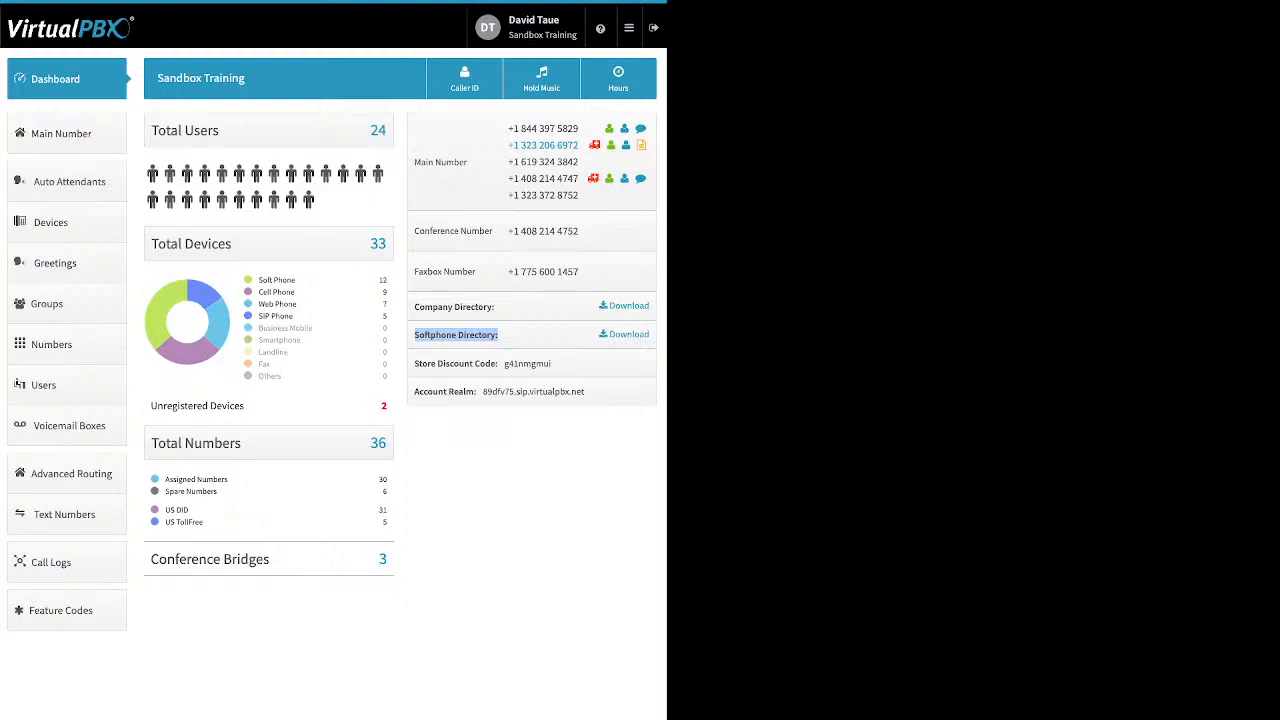
left_click(457, 335)
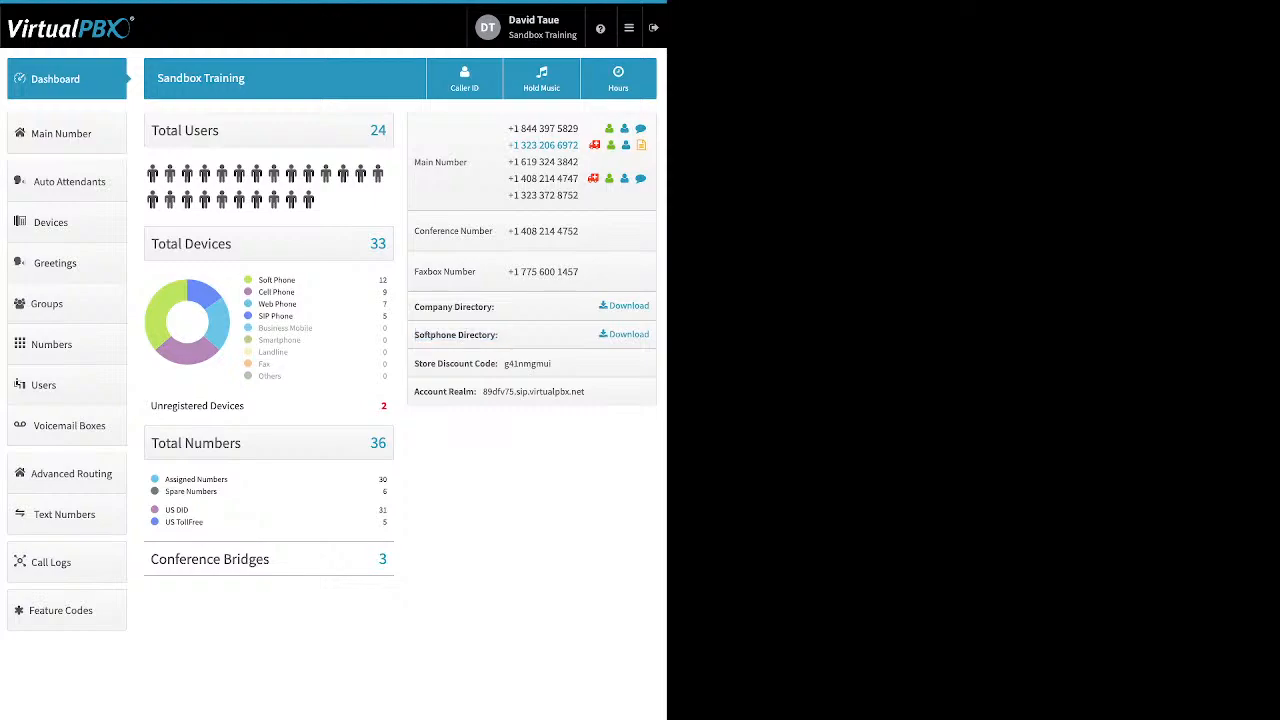
left_click_drag(414, 363, 497, 363)
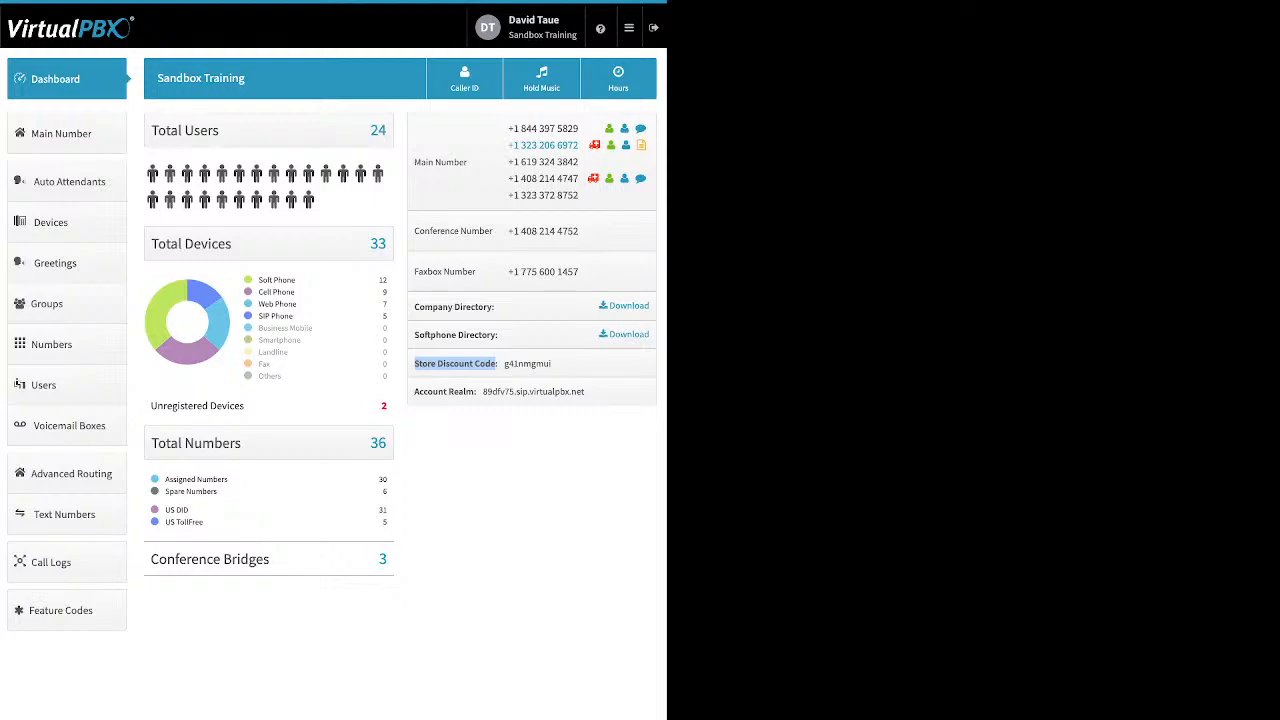
left_click(494, 364)
left_click_drag(414, 391, 477, 391)
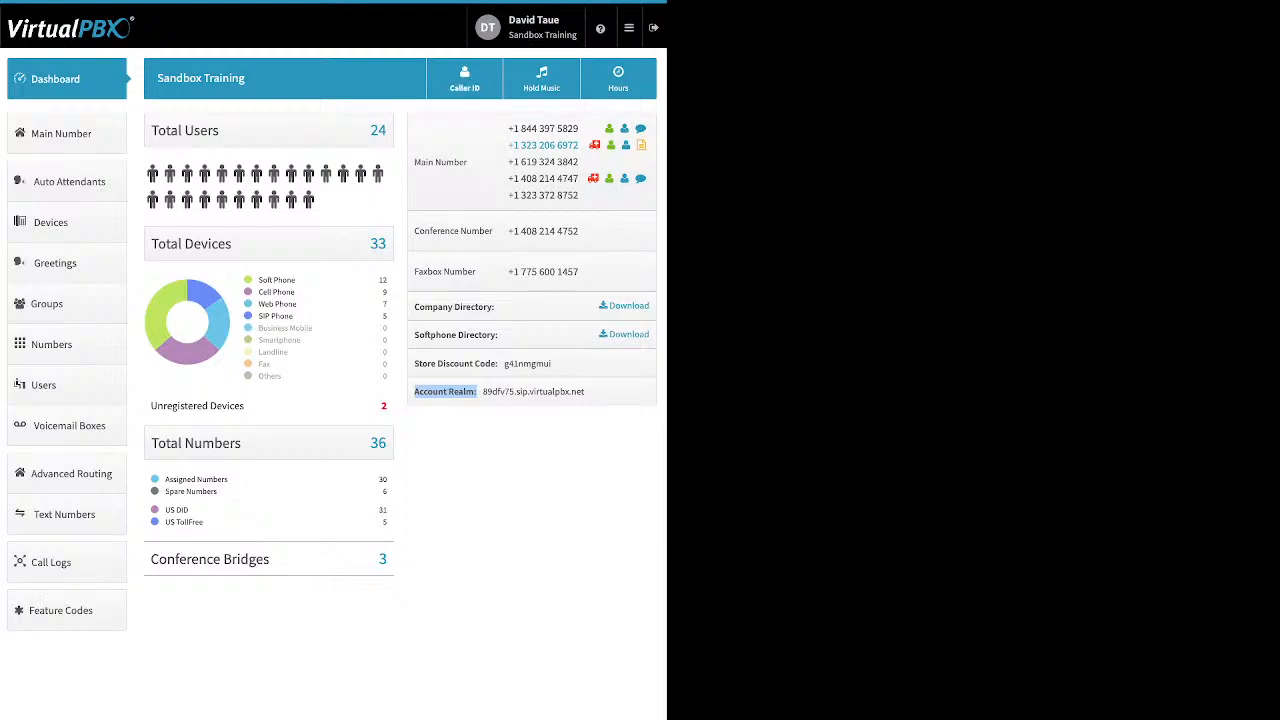
Open the Company Caller ID dialog, review its caller ID number, name and E911 fields, then close it
left_click(464, 78)
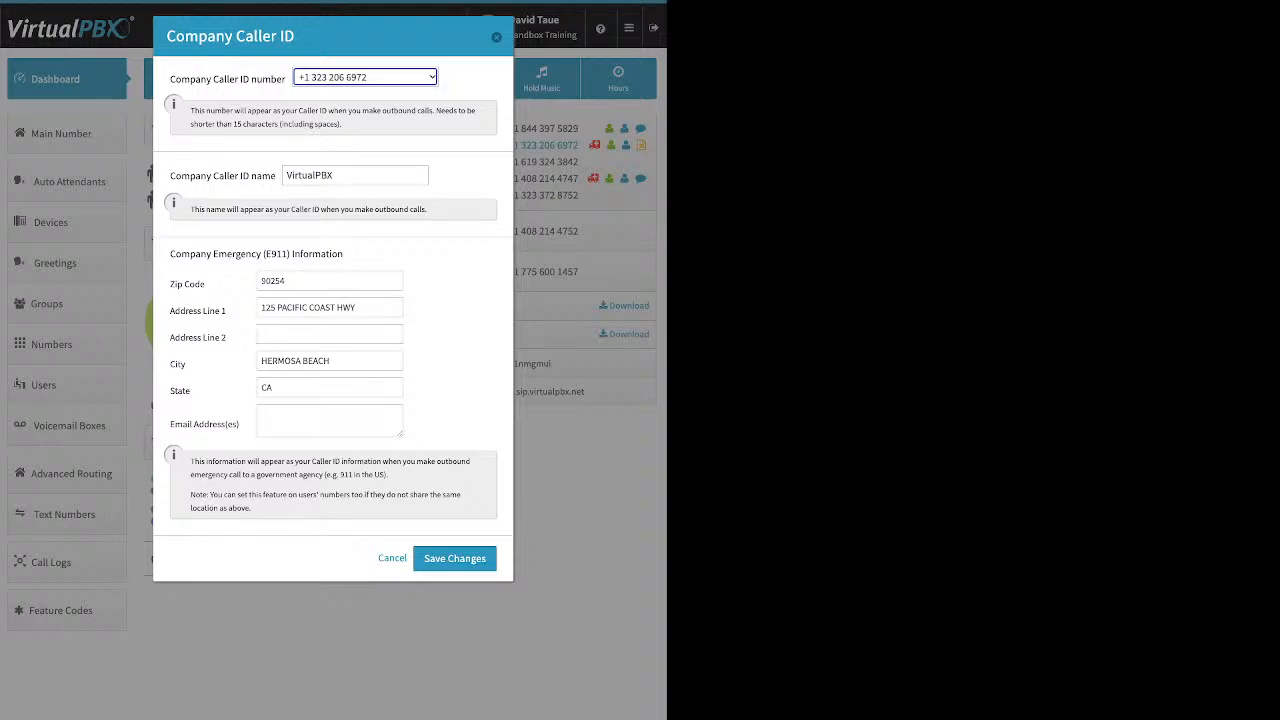
left_click_drag(170, 176, 276, 176)
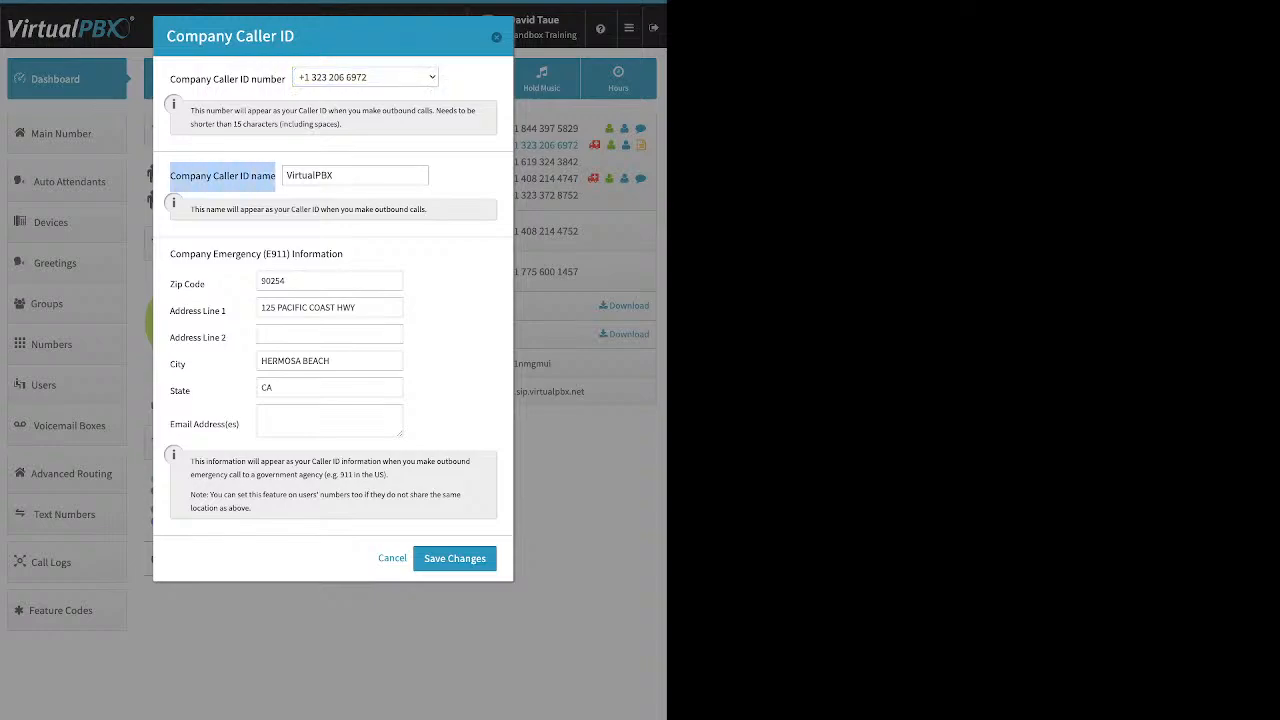
left_click_drag(336, 175, 292, 175)
left_click(340, 175)
double_click(315, 175)
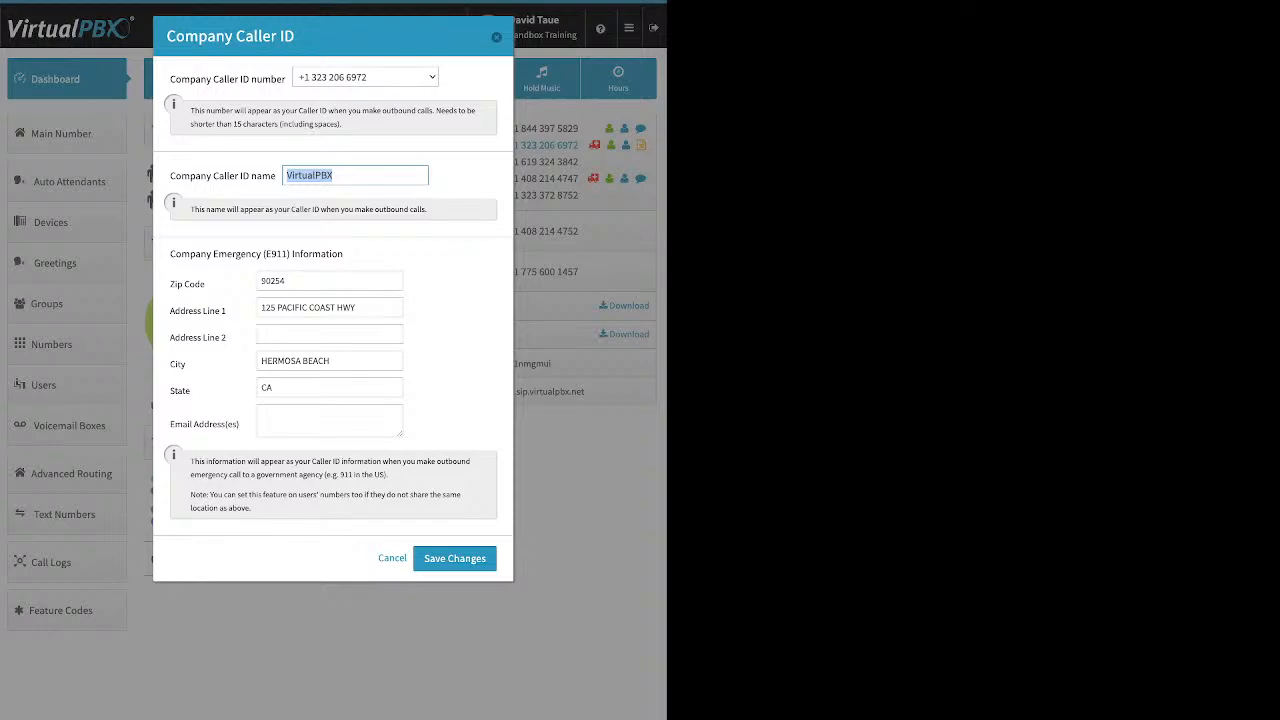
left_click_drag(344, 254, 170, 254)
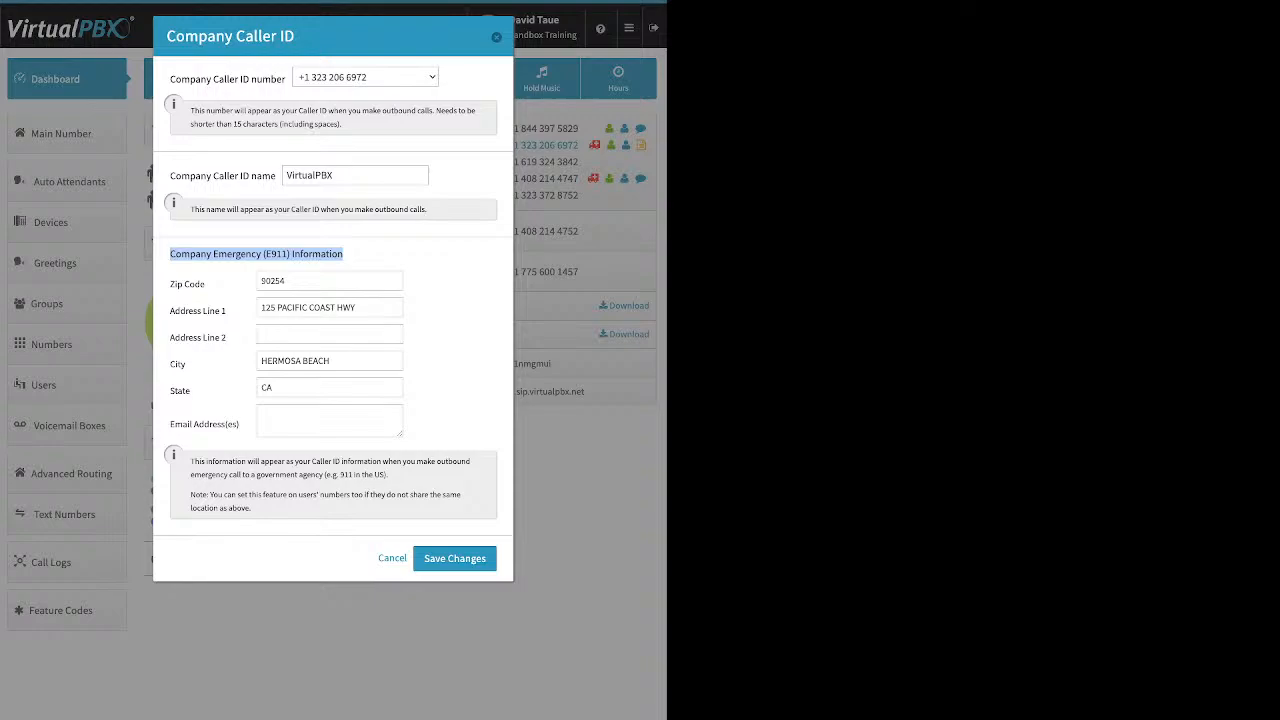
left_click_drag(170, 79, 277, 79)
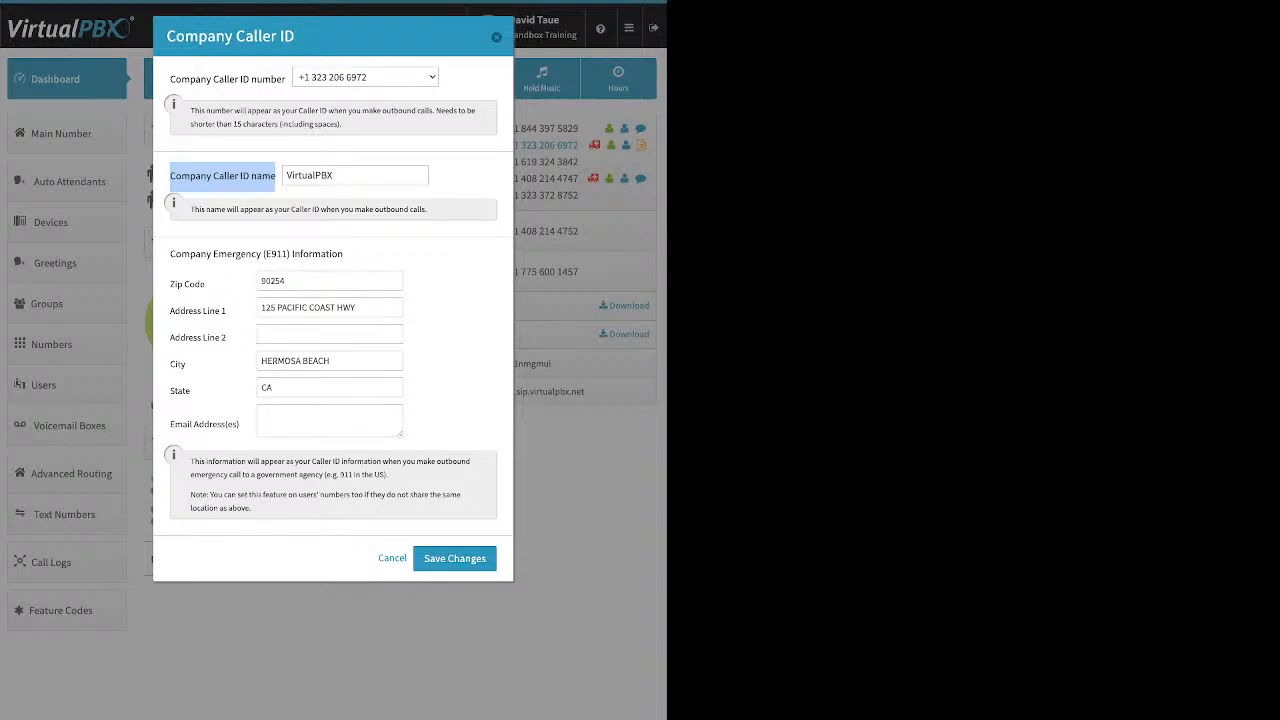
left_click(496, 37)
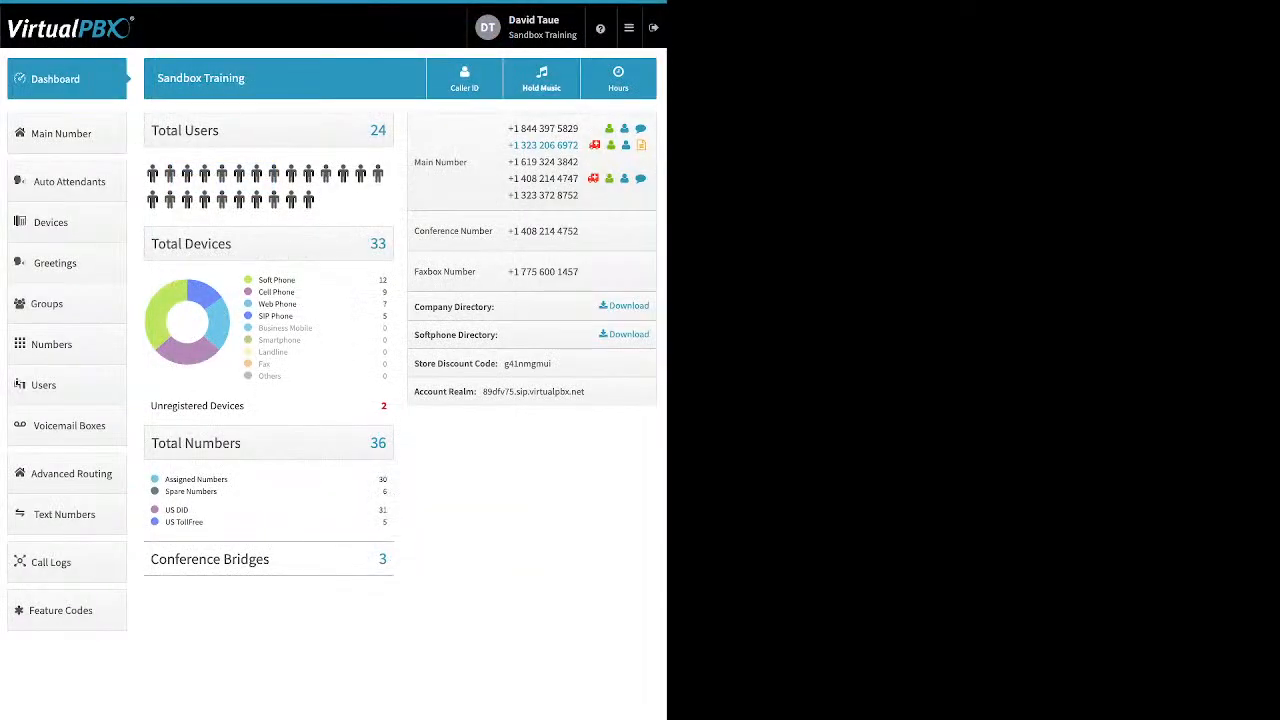
Open the Music-On-Hold dialog, reveal its upload option, then dismiss it
left_click(541, 79)
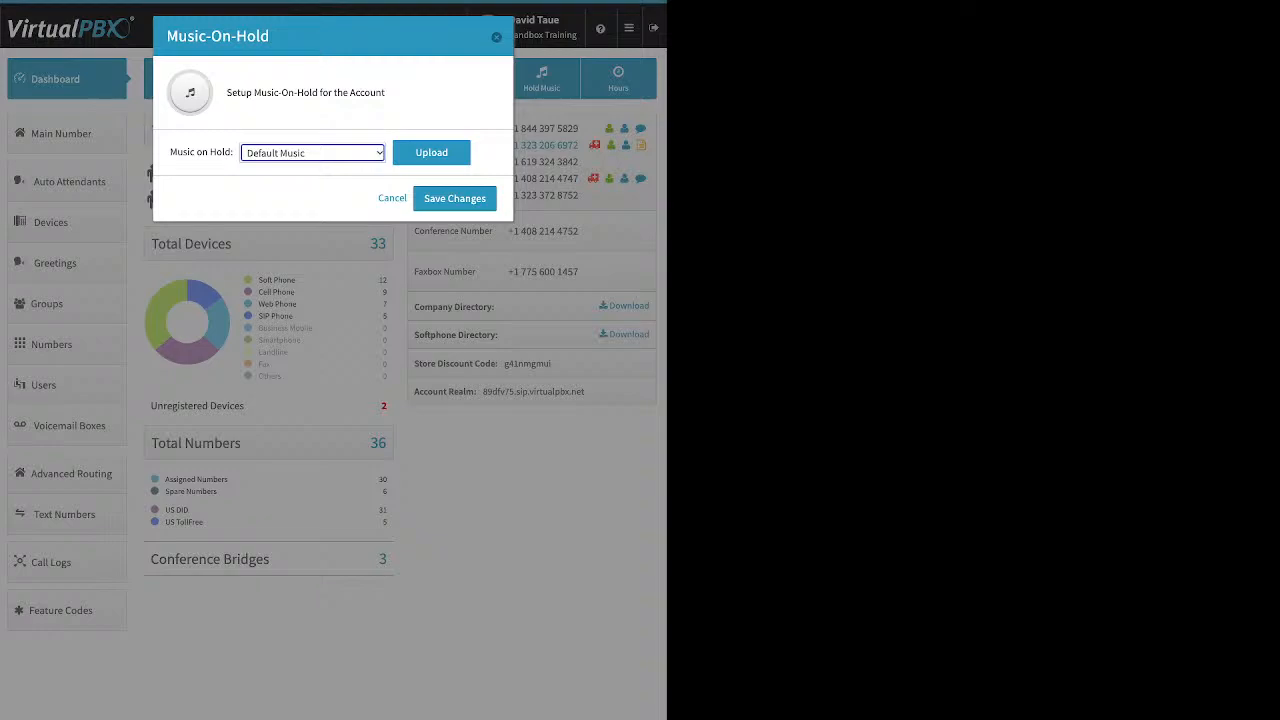
left_click(431, 153)
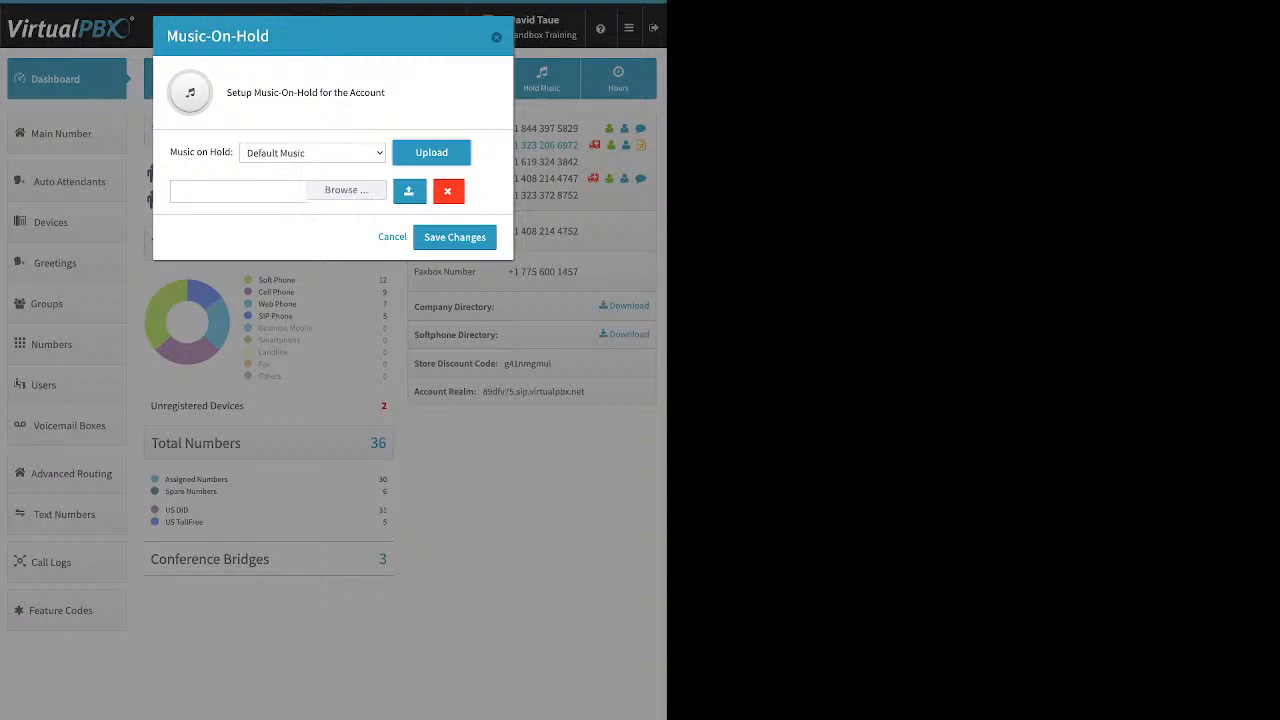
key("Escape")
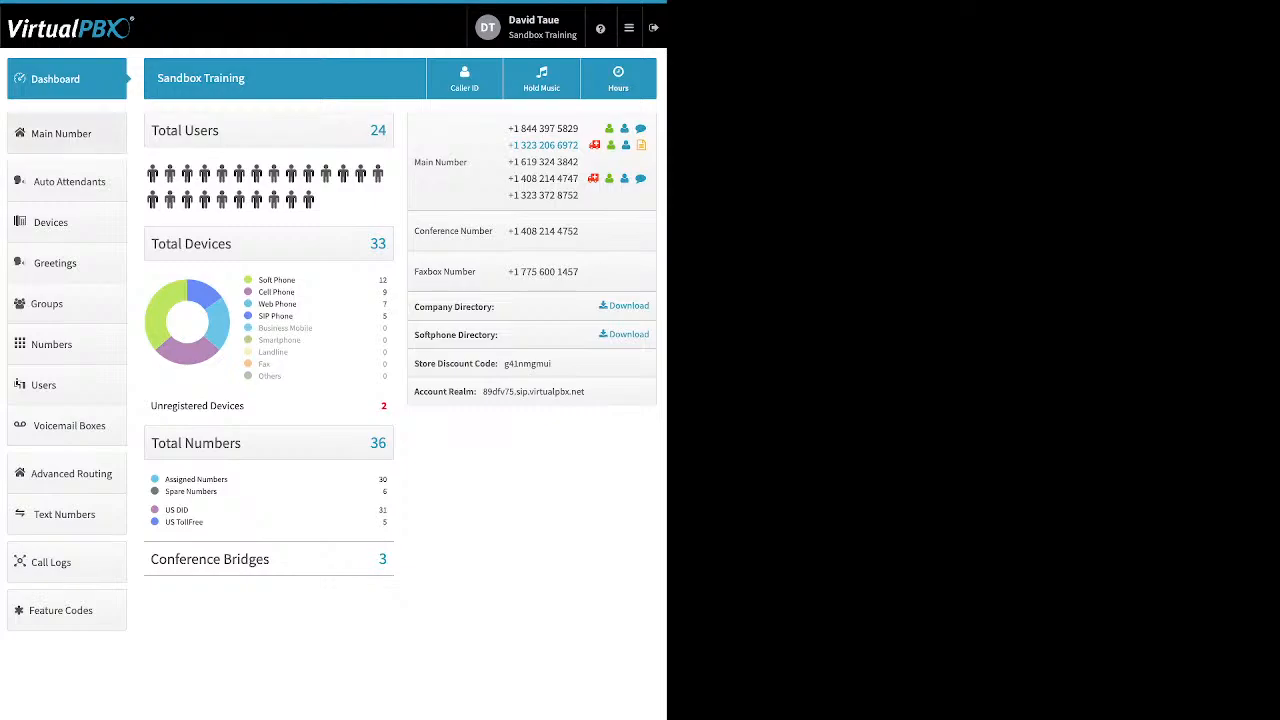
left_click(66, 133)
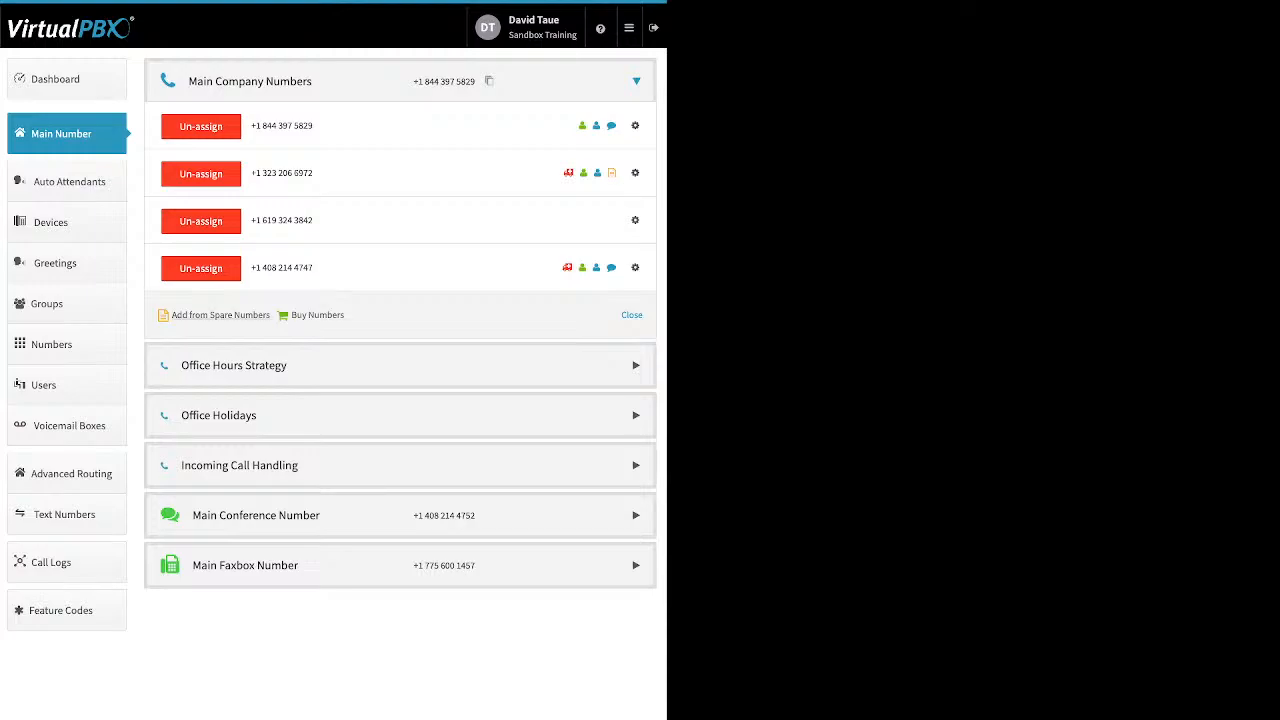
left_click_drag(271, 315, 172, 315)
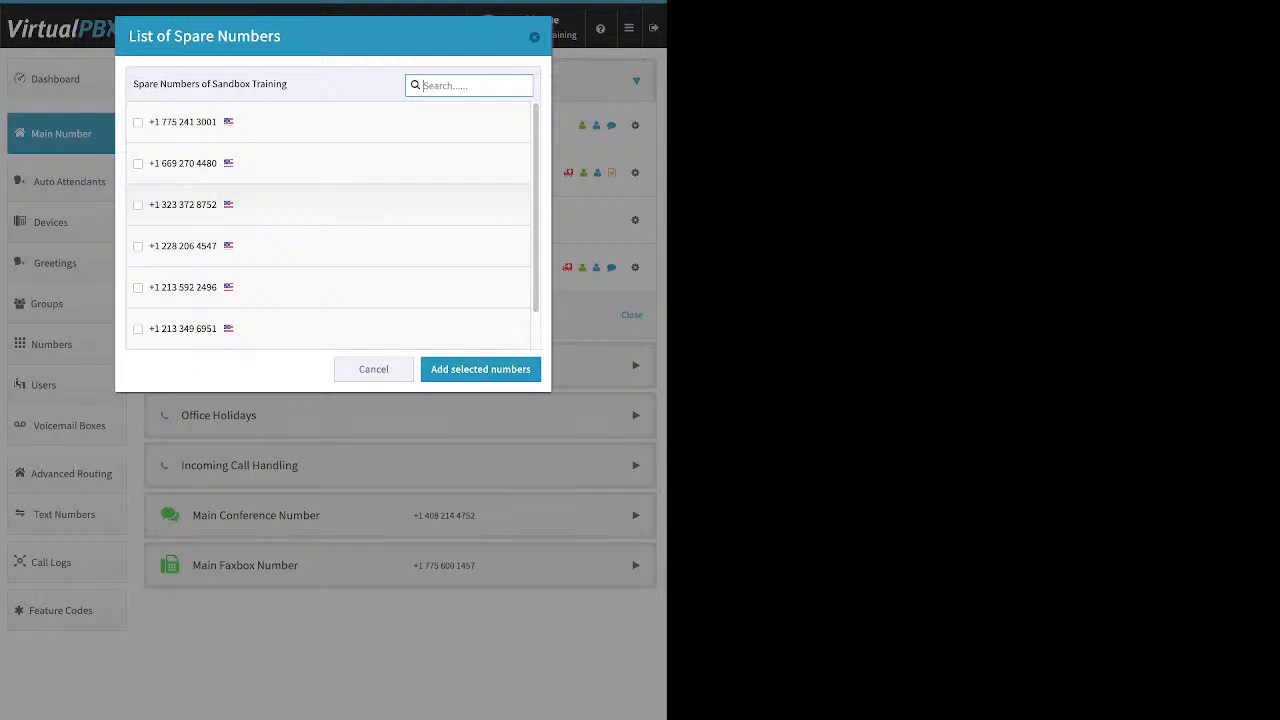
left_click(138, 122)
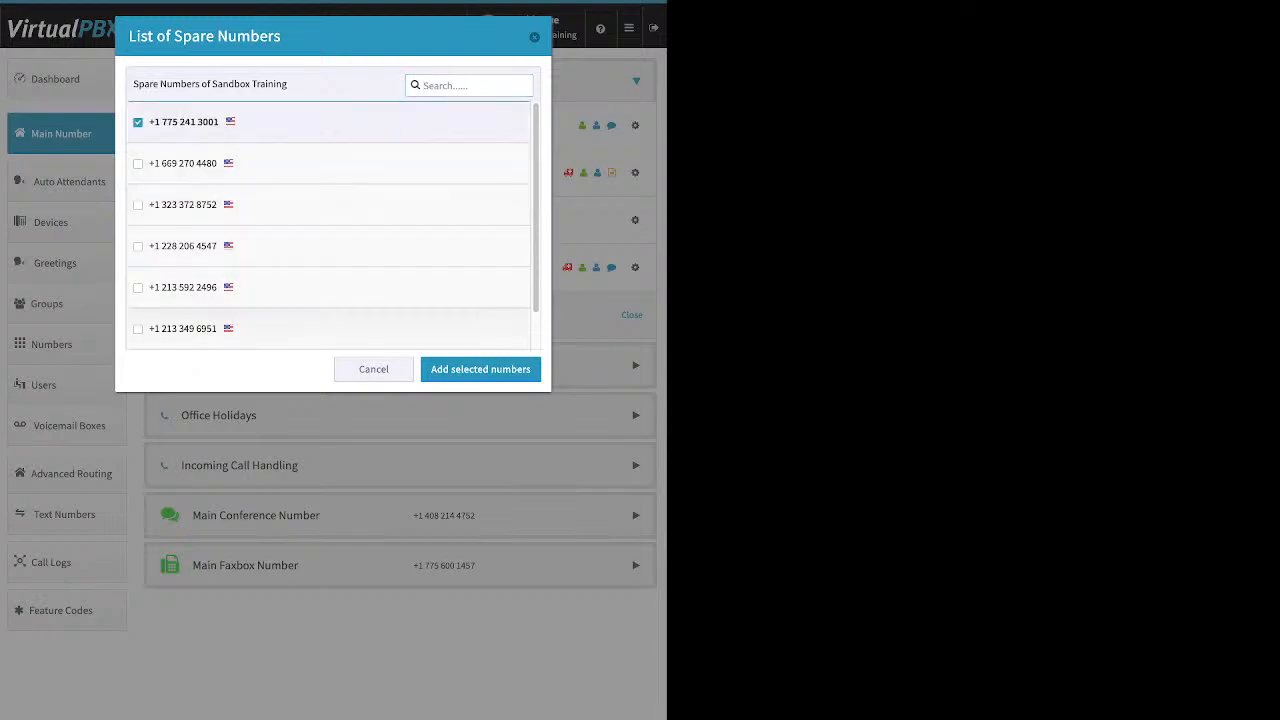
left_click(481, 370)
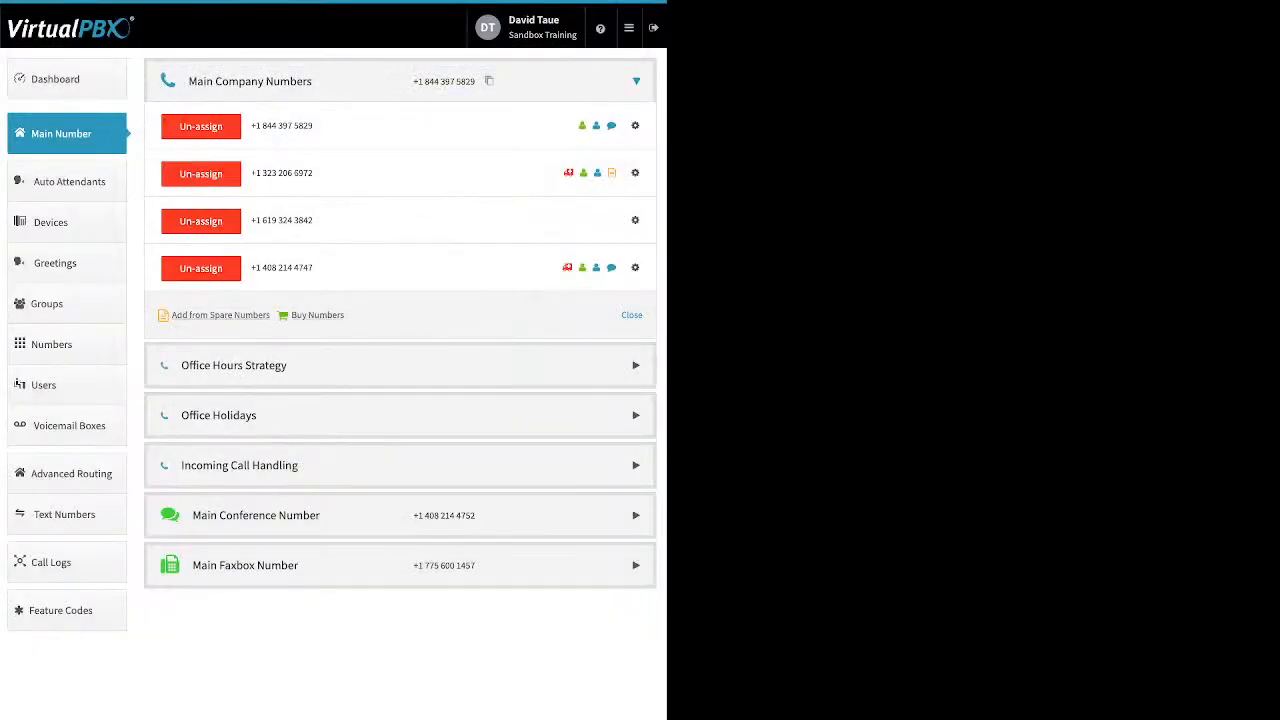
left_click(317, 315)
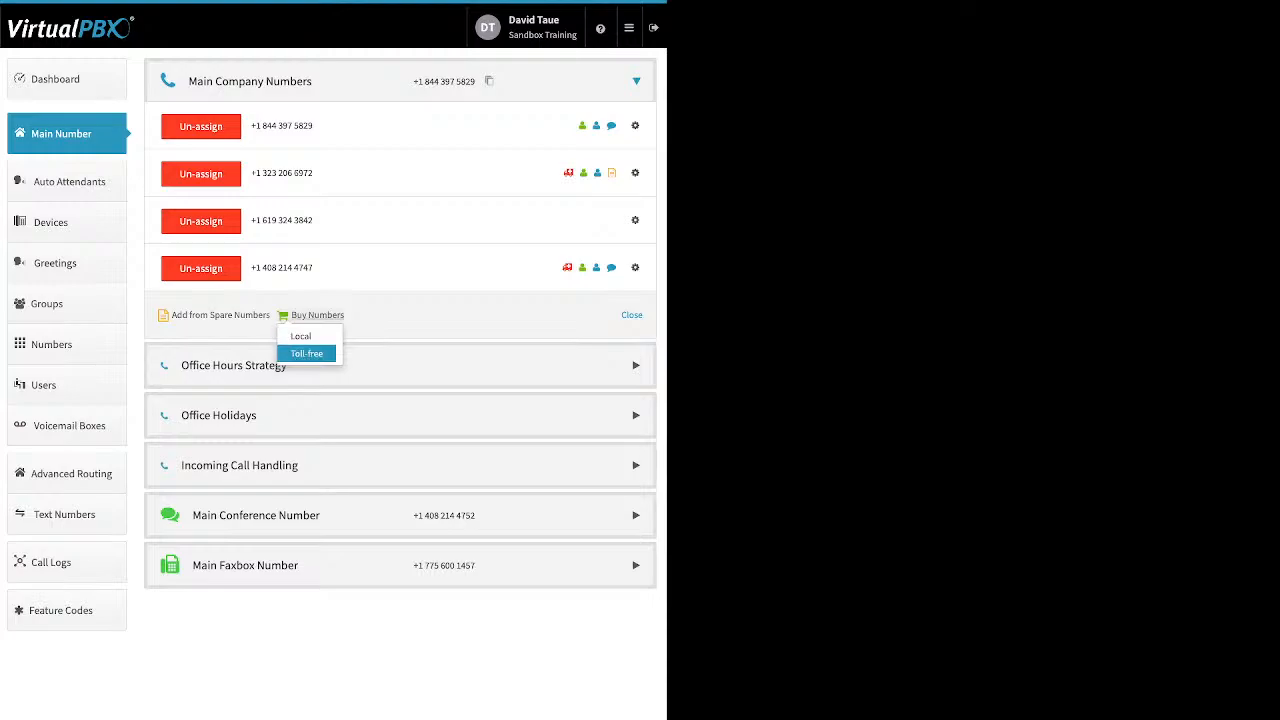
left_click(307, 353)
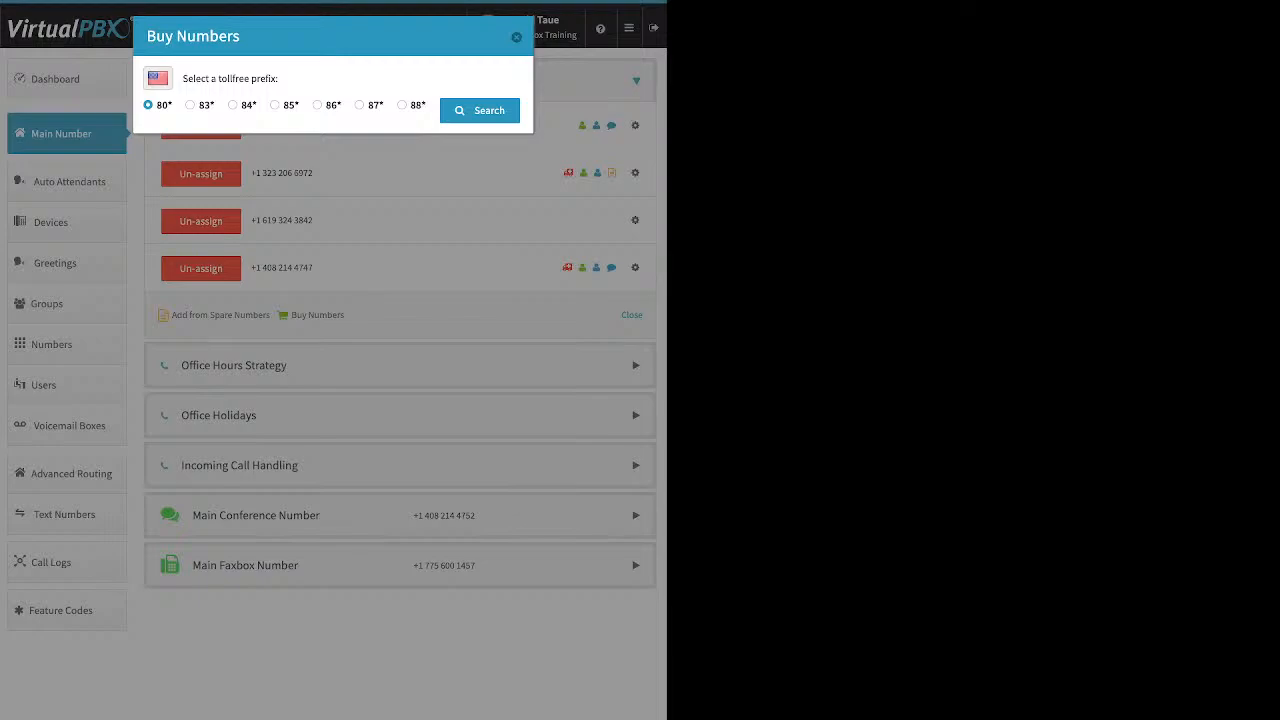
left_click(275, 105)
left_click(479, 110)
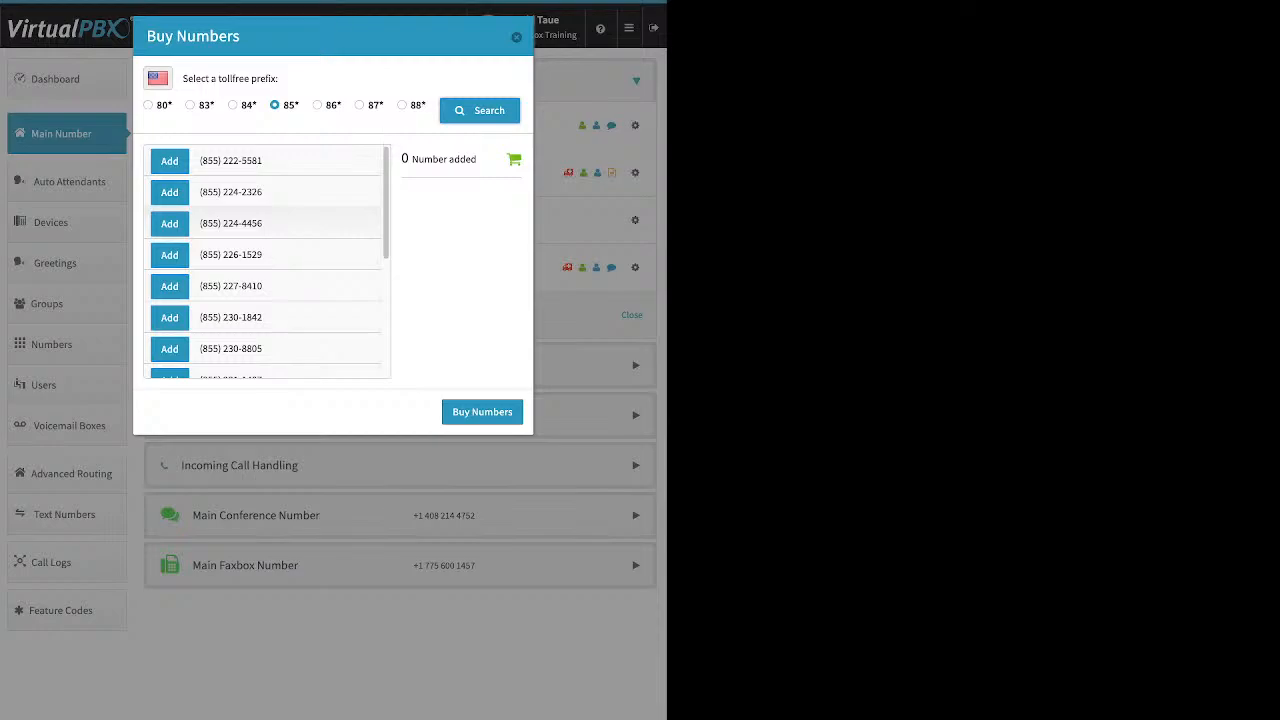
scroll(265, 260, "down", 3)
scroll(265, 260, "down", 5)
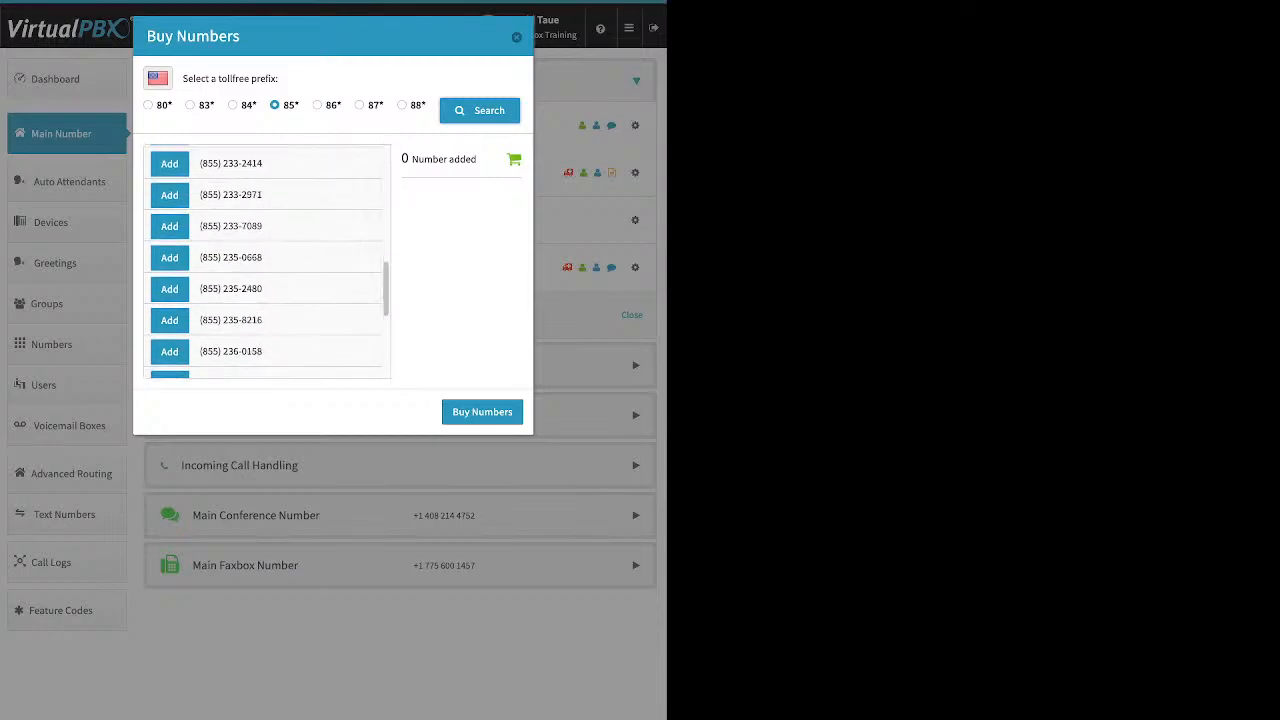
left_click(169, 245)
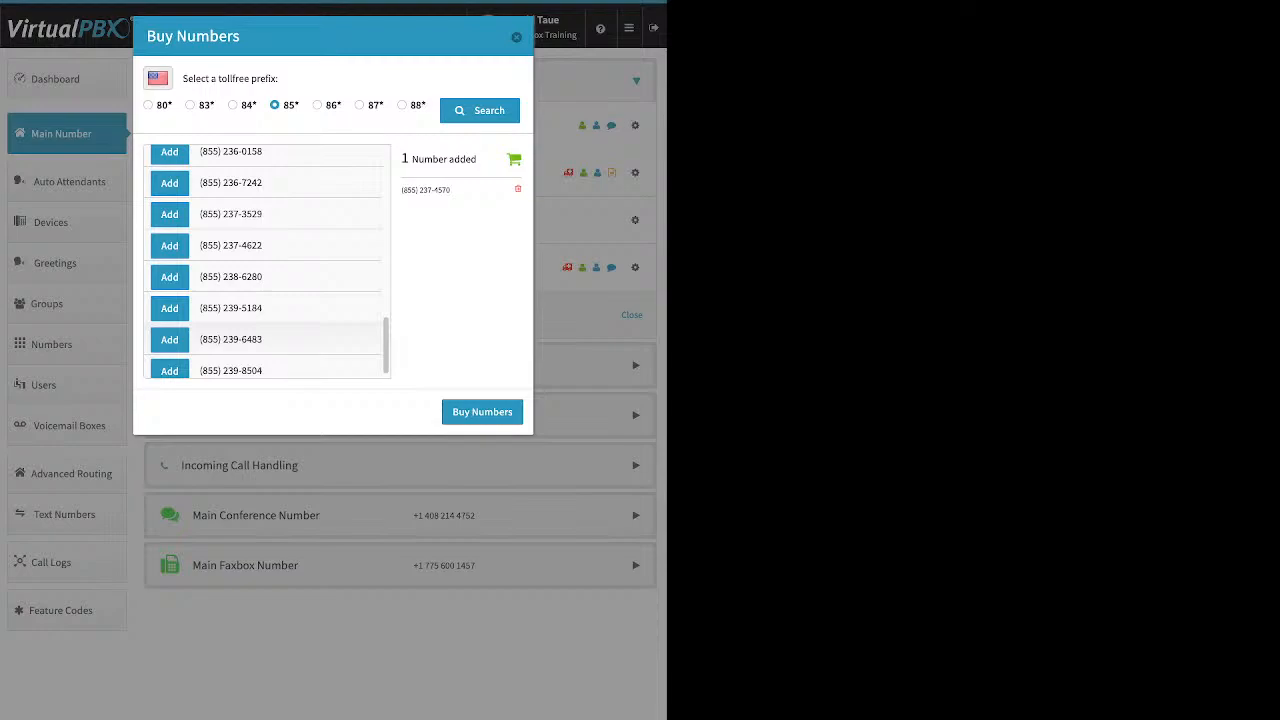
scroll(265, 260, "down", 2)
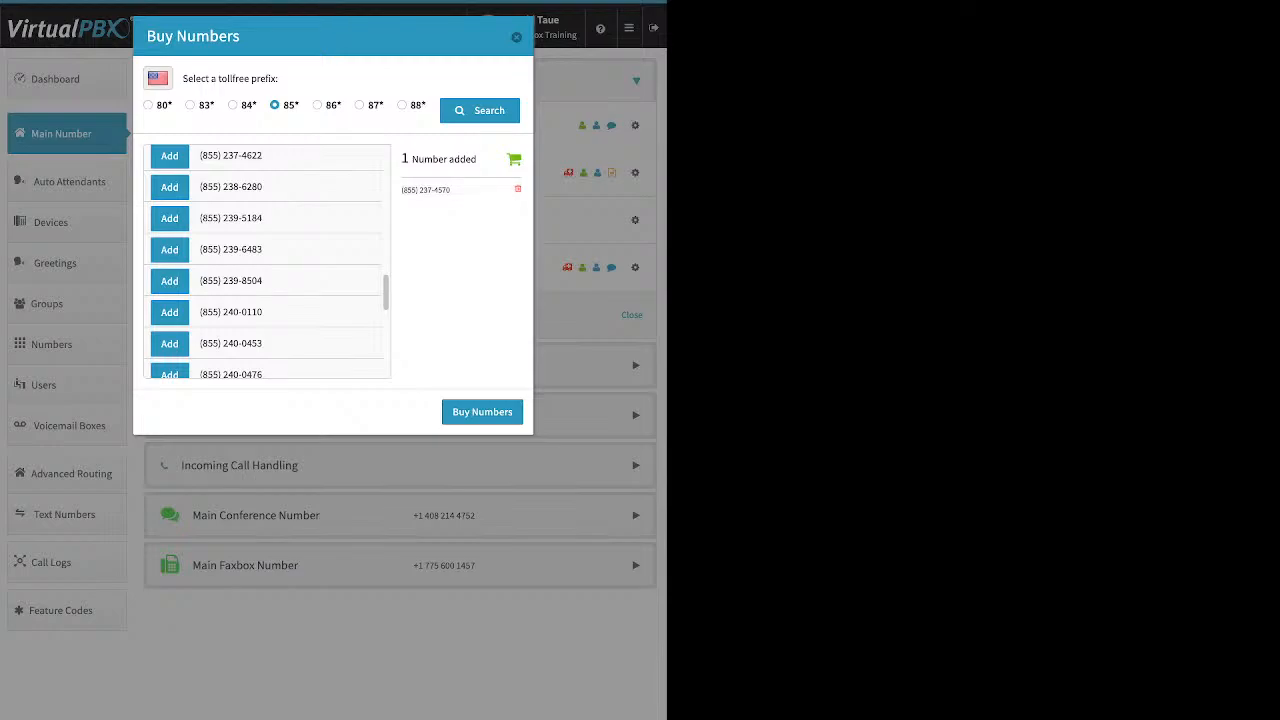
left_click(482, 412)
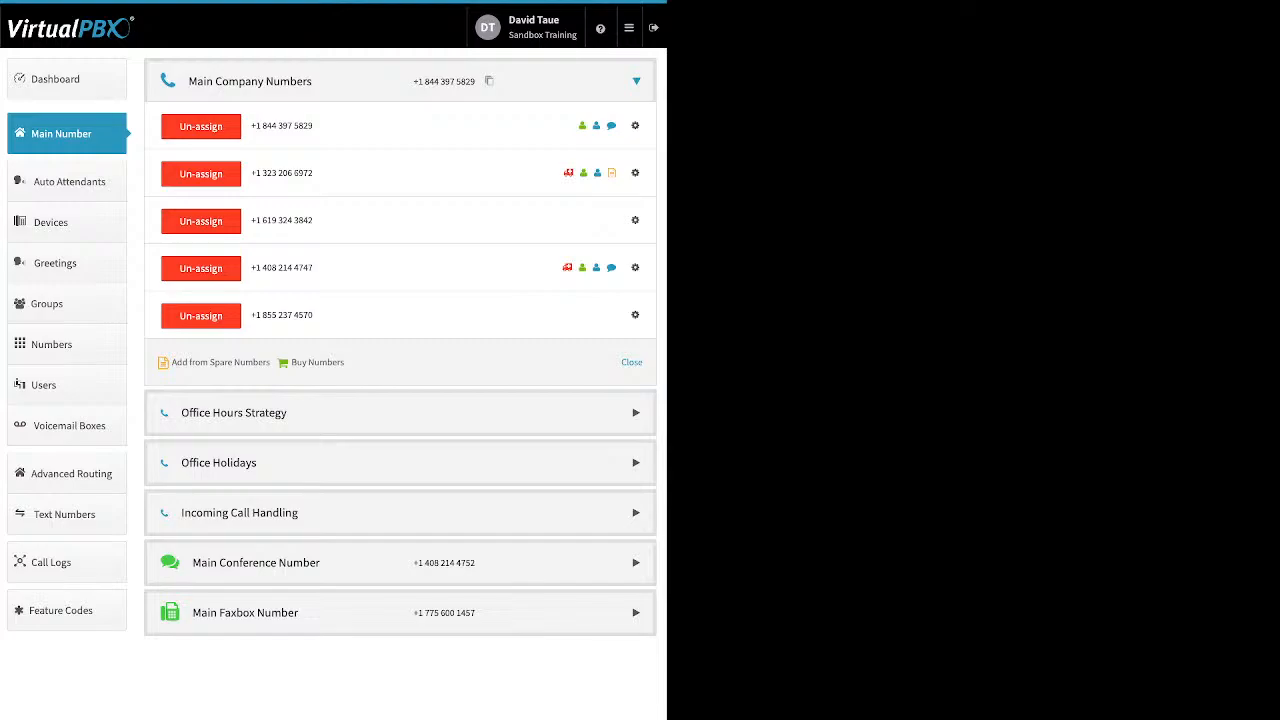
Search local numbers by area code 310, then return to the search form
left_click(317, 363)
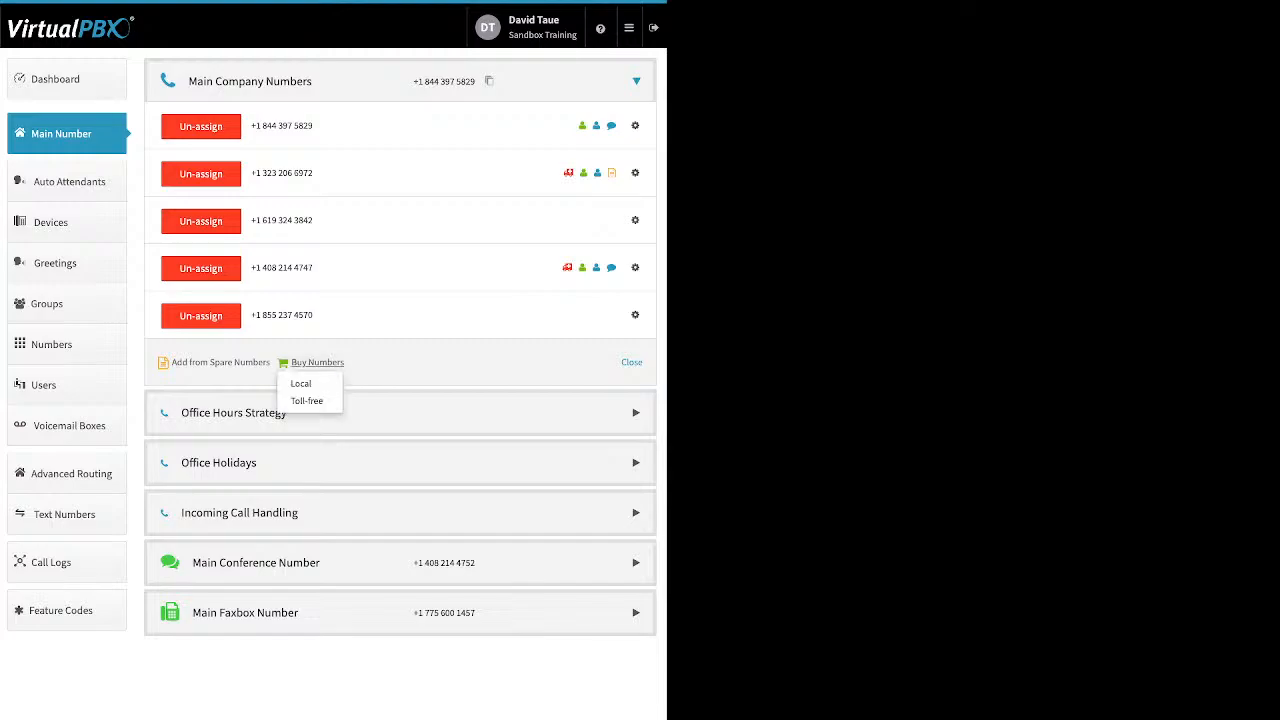
left_click(301, 384)
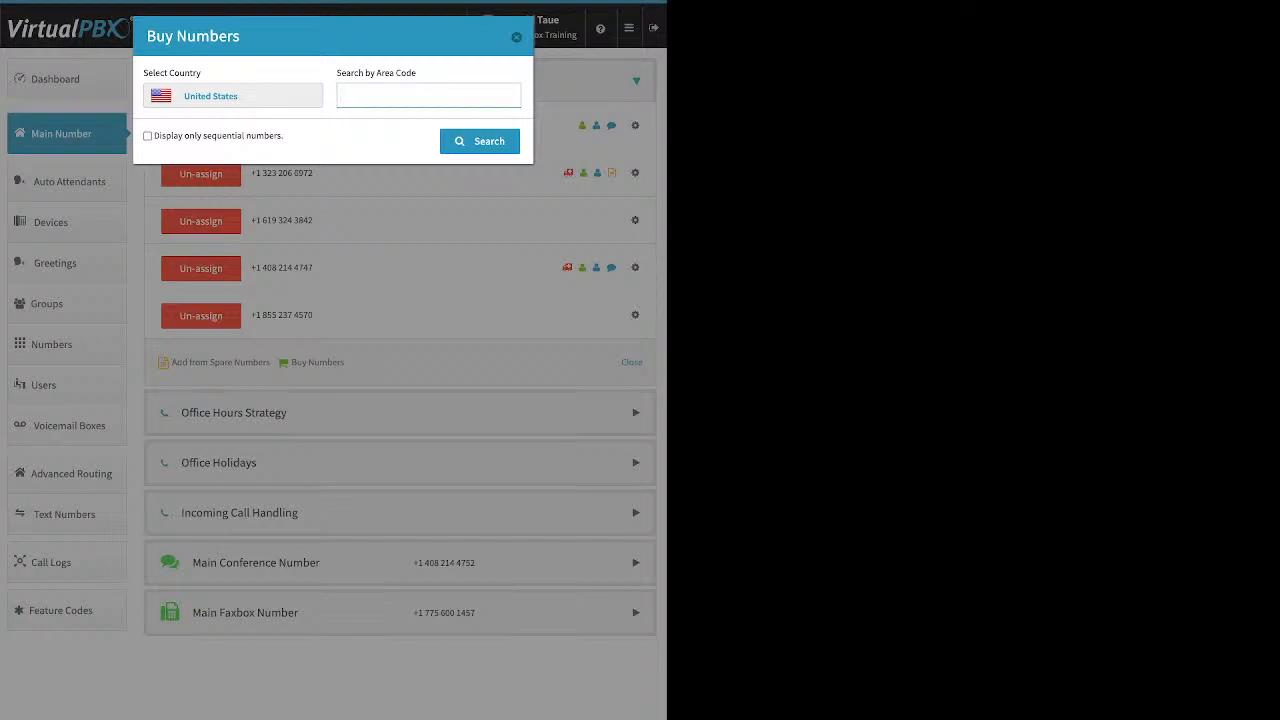
type("310")
key("Return")
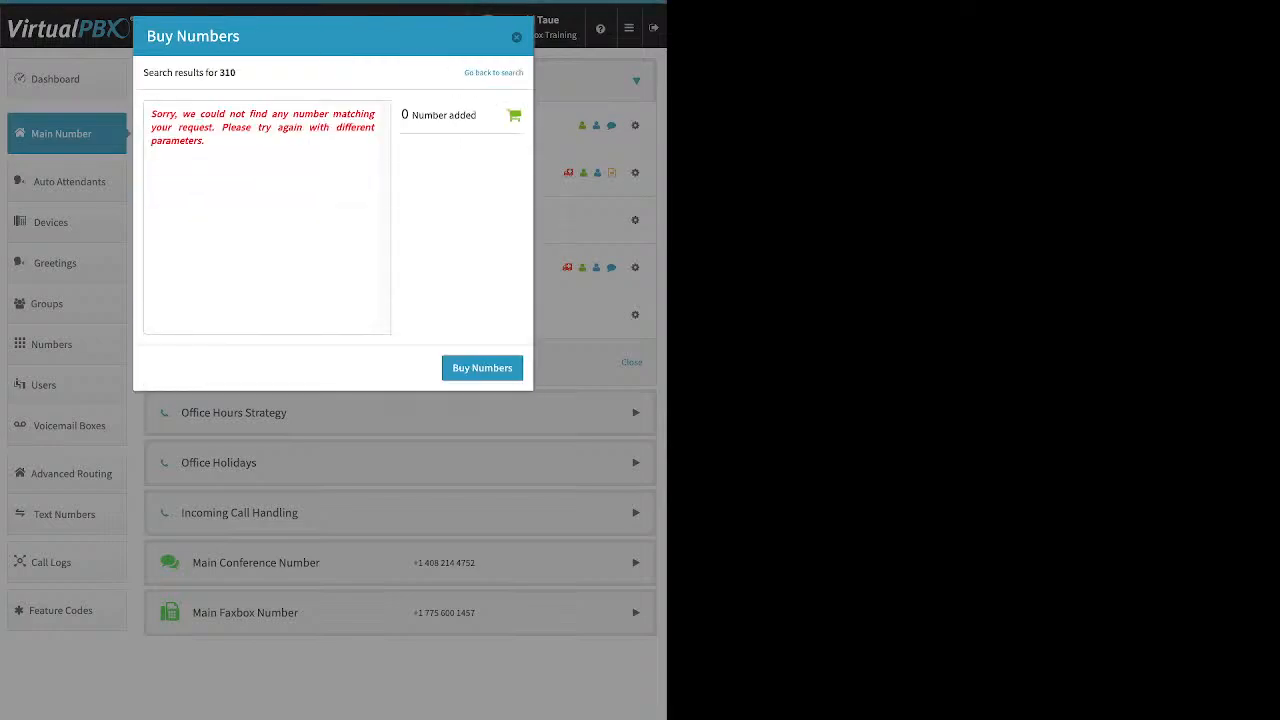
left_click_drag(151, 113, 206, 142)
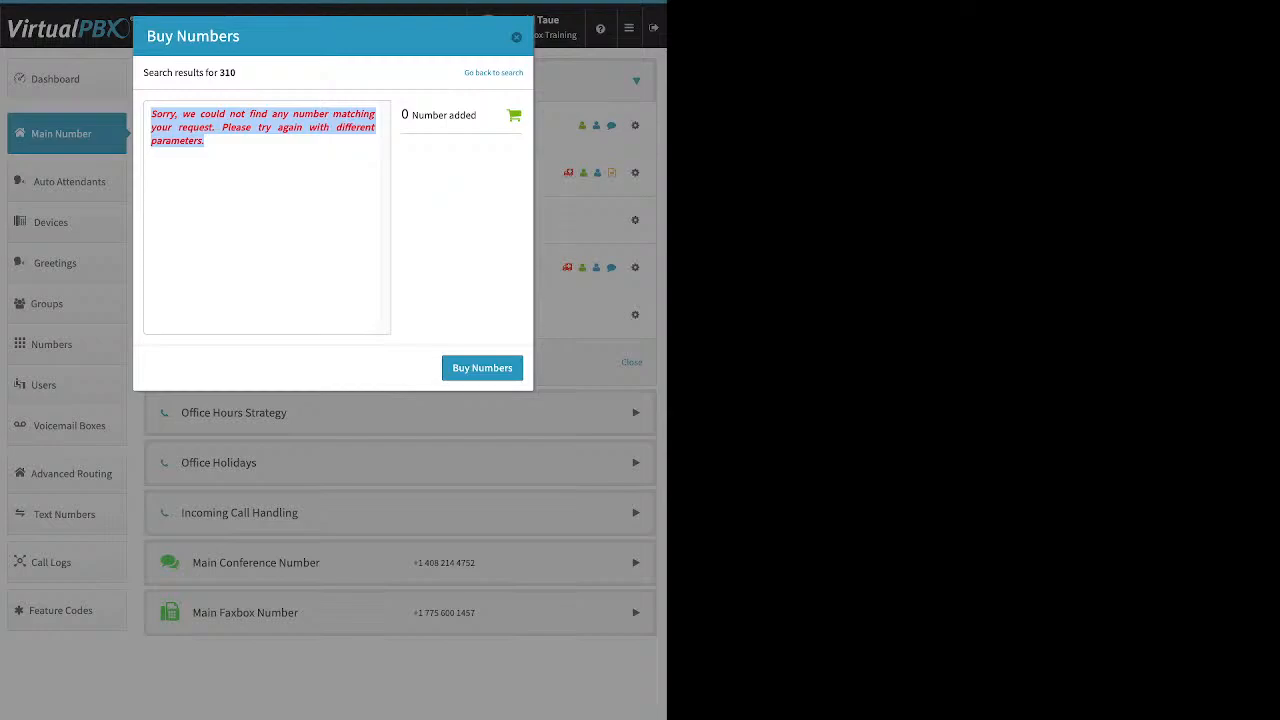
left_click_drag(350, 73, 507, 73)
left_click(507, 73)
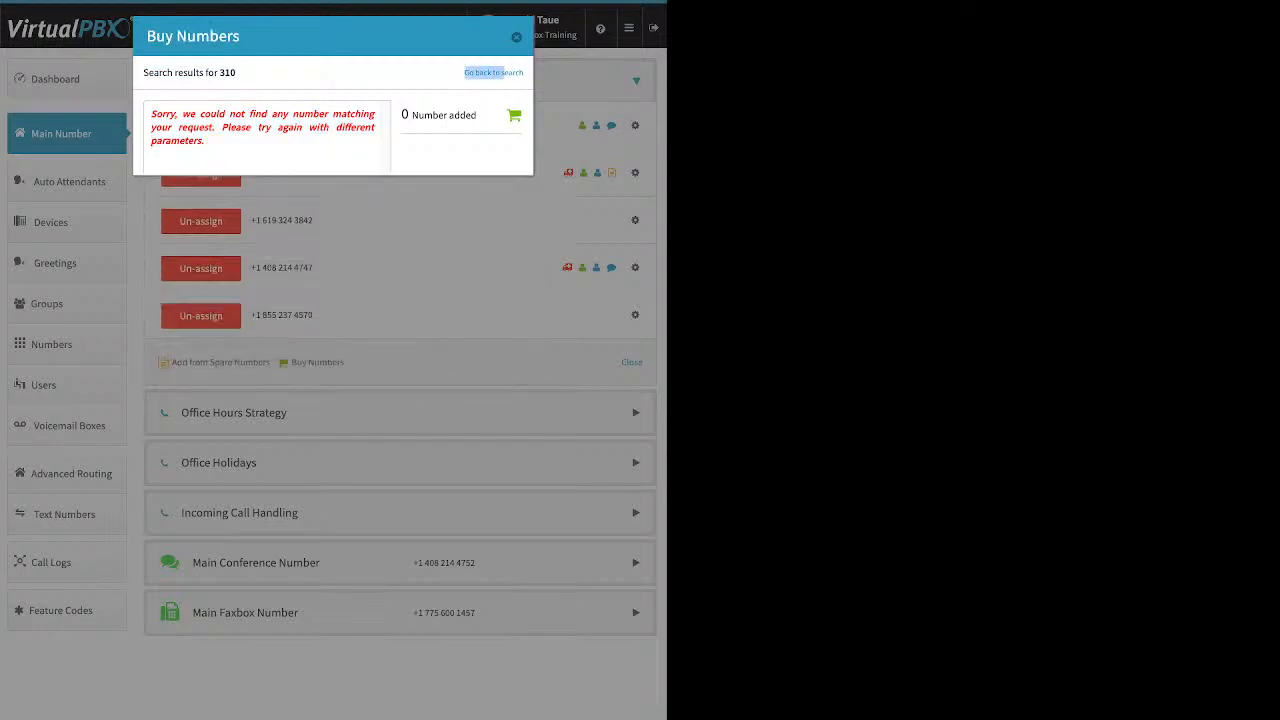
double_click(350, 96)
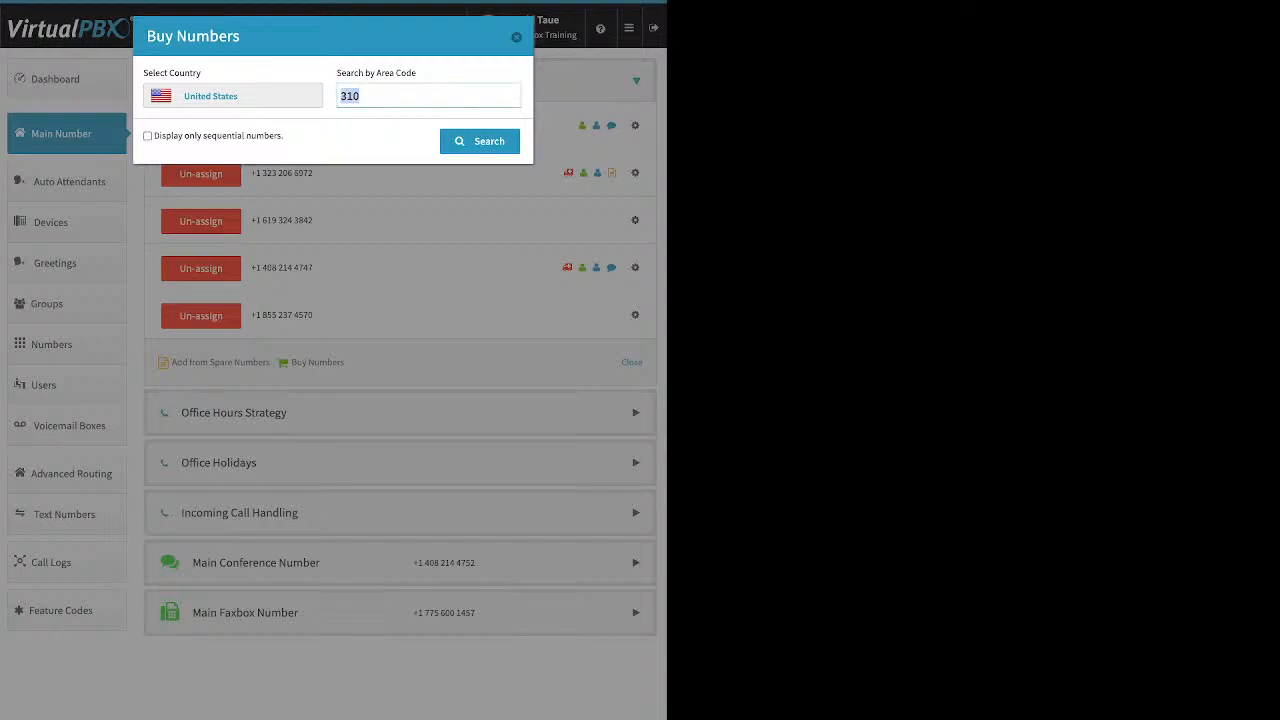
type("424")
key("Return")
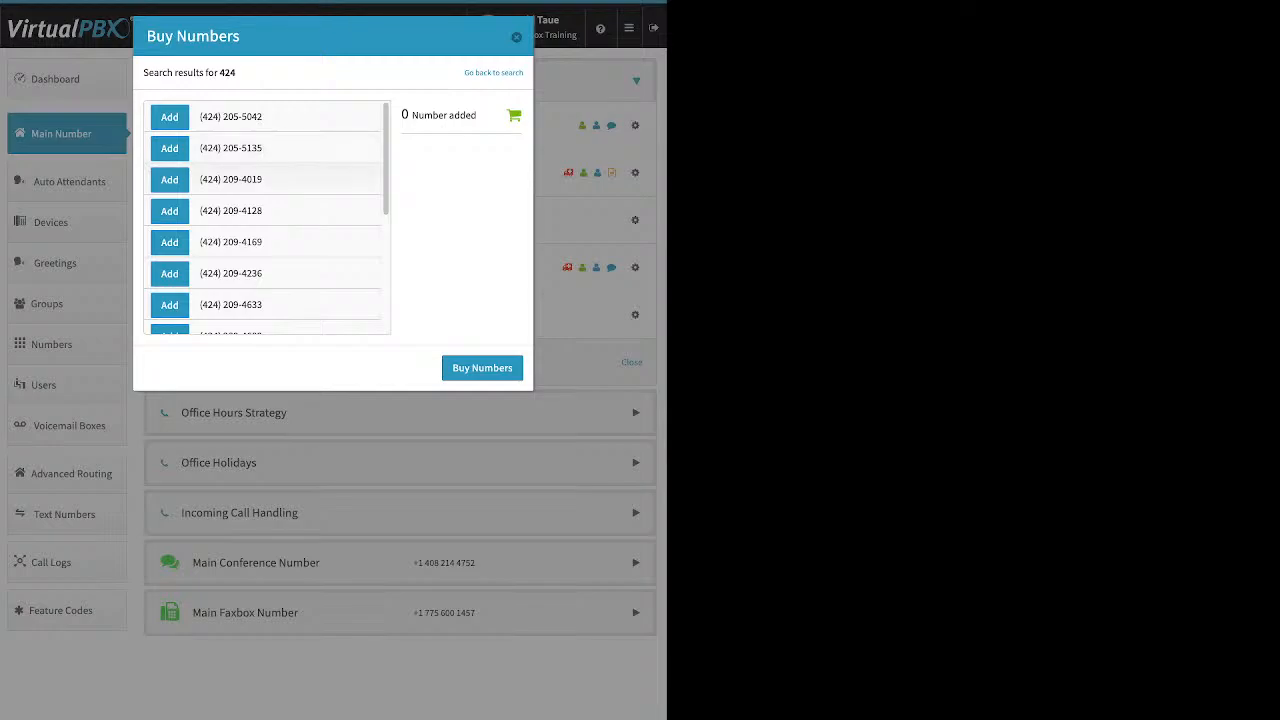
left_click(169, 273)
left_click(482, 368)
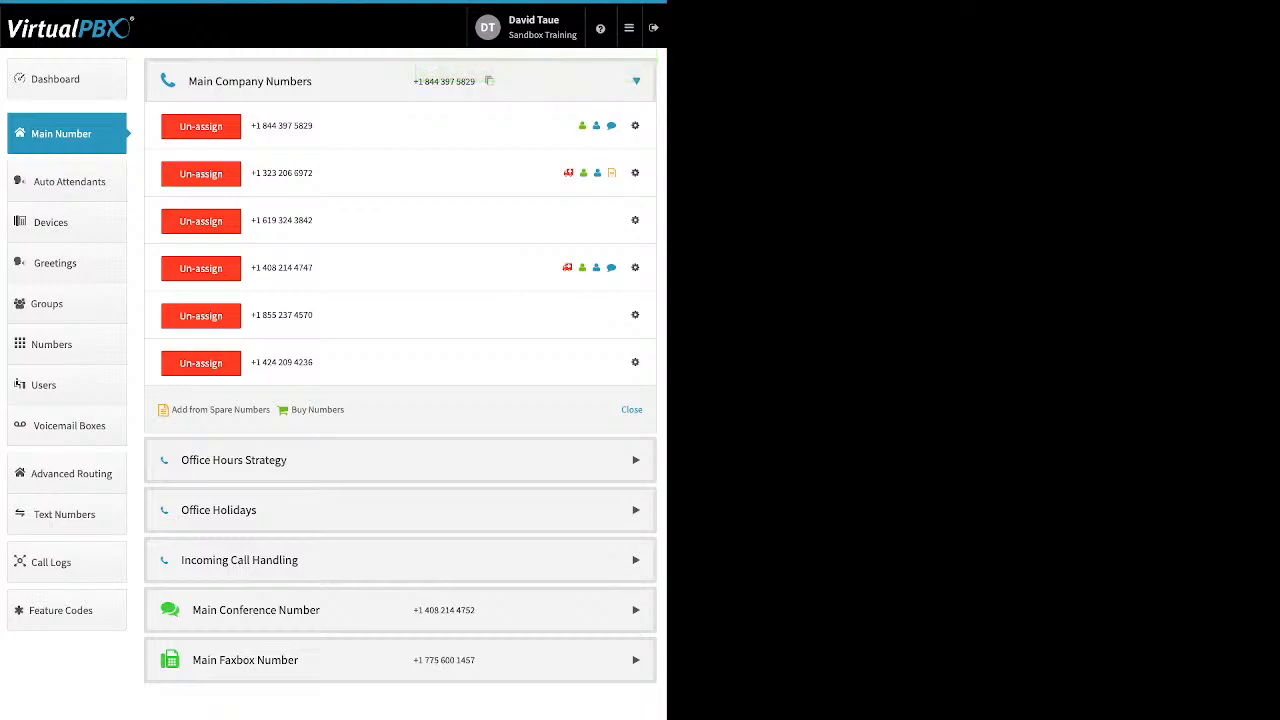
left_click(635, 315)
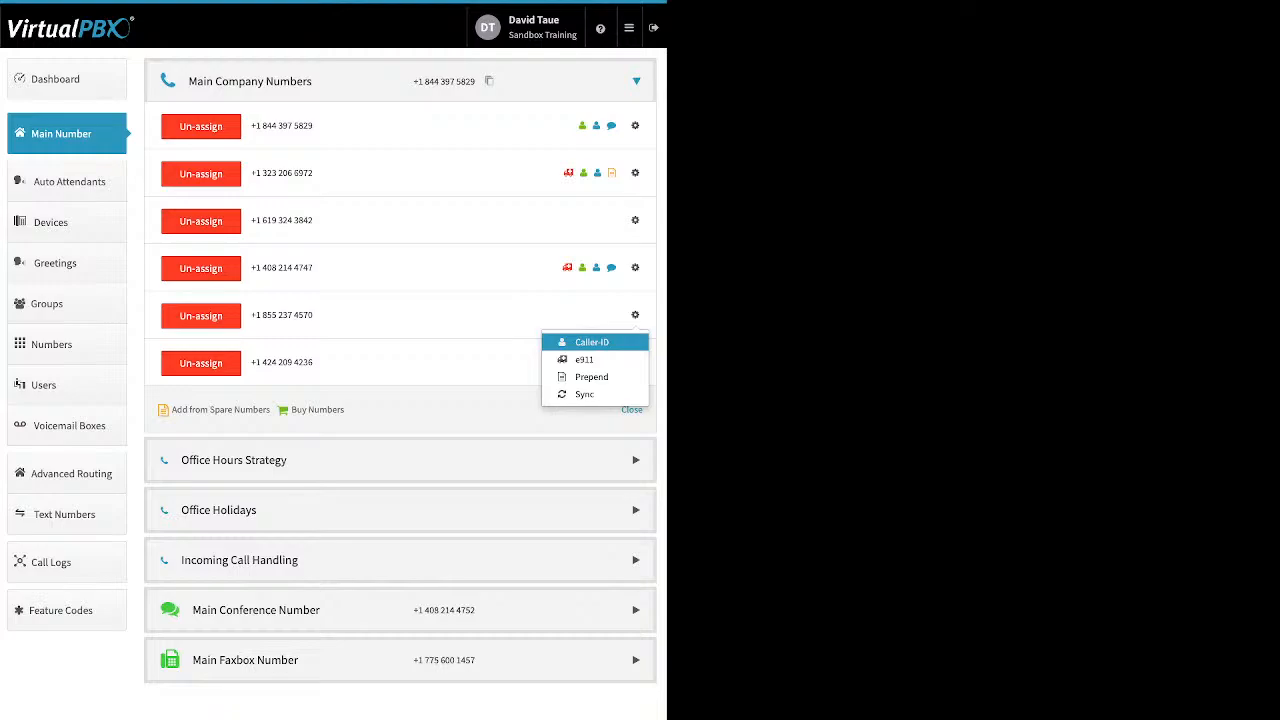
left_click(591, 342)
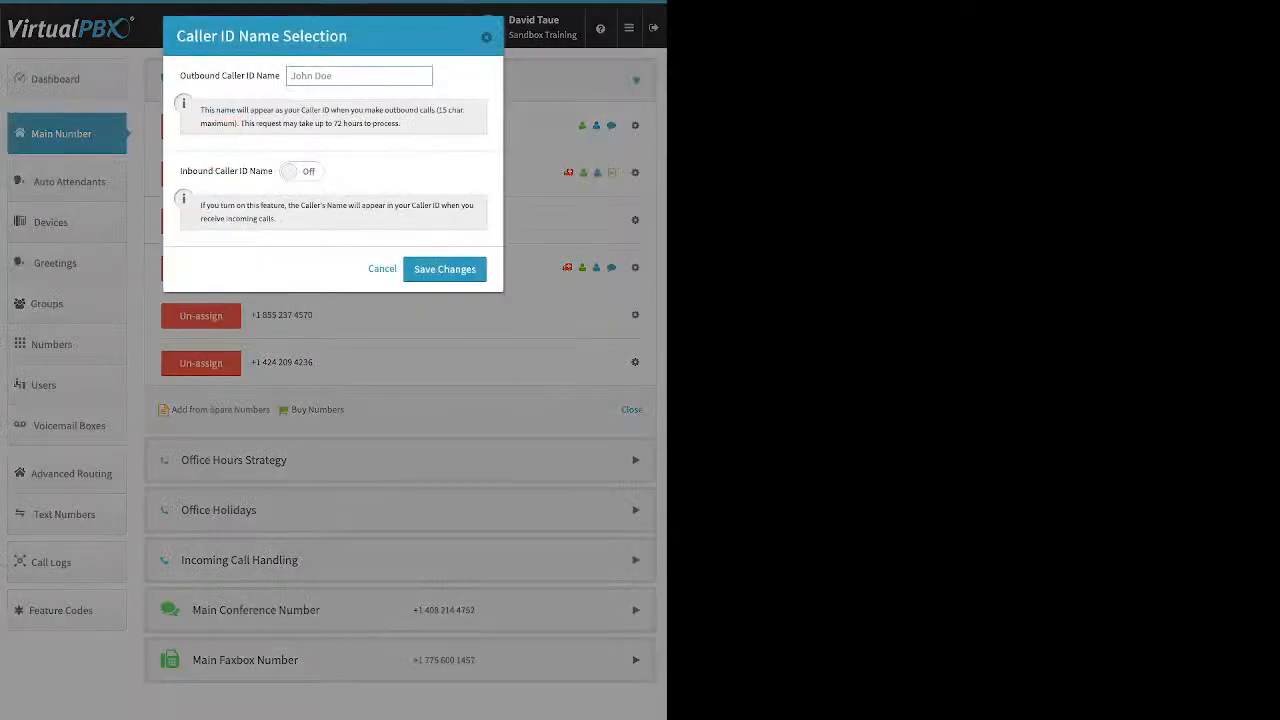
left_click_drag(180, 75, 280, 75)
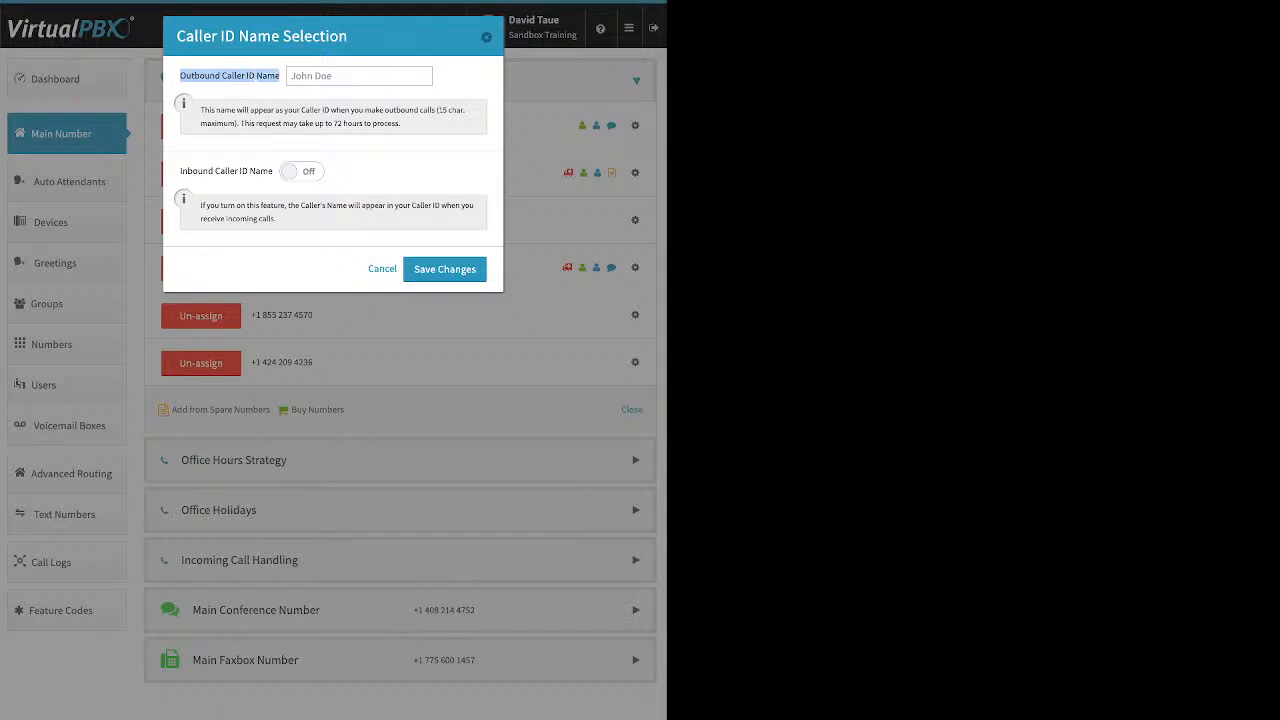
left_click(301, 171)
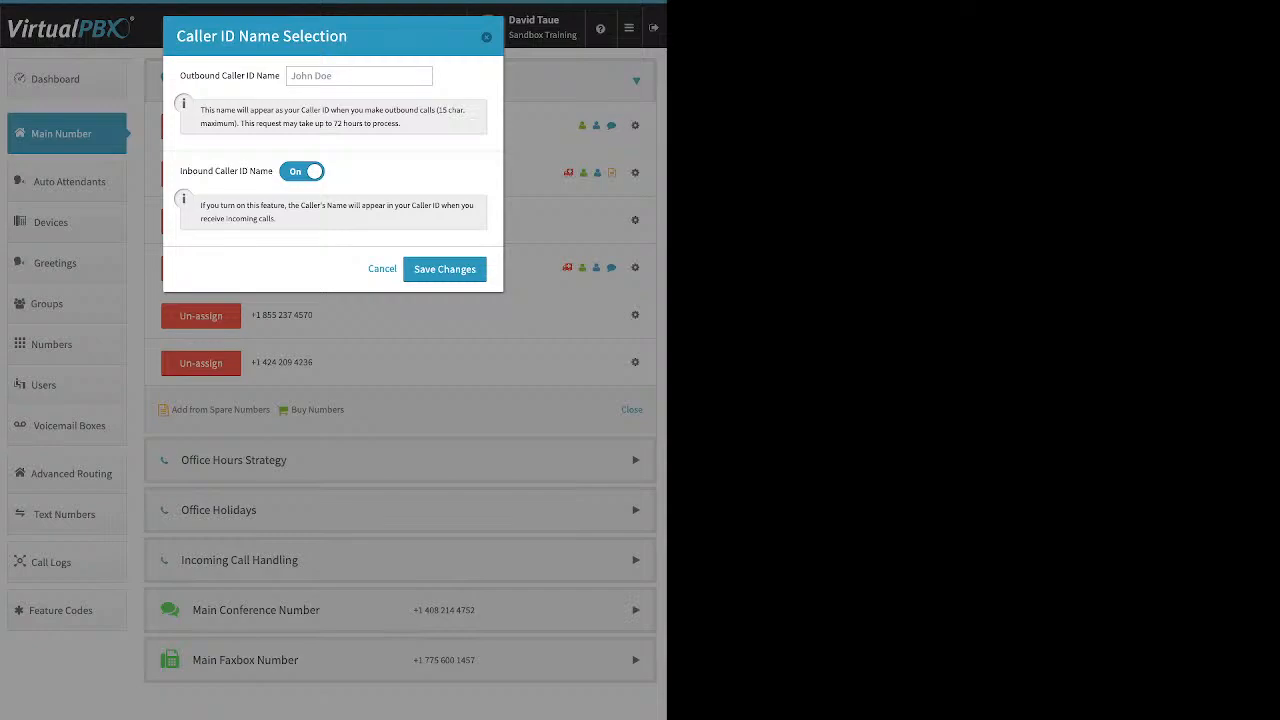
left_click(444, 269)
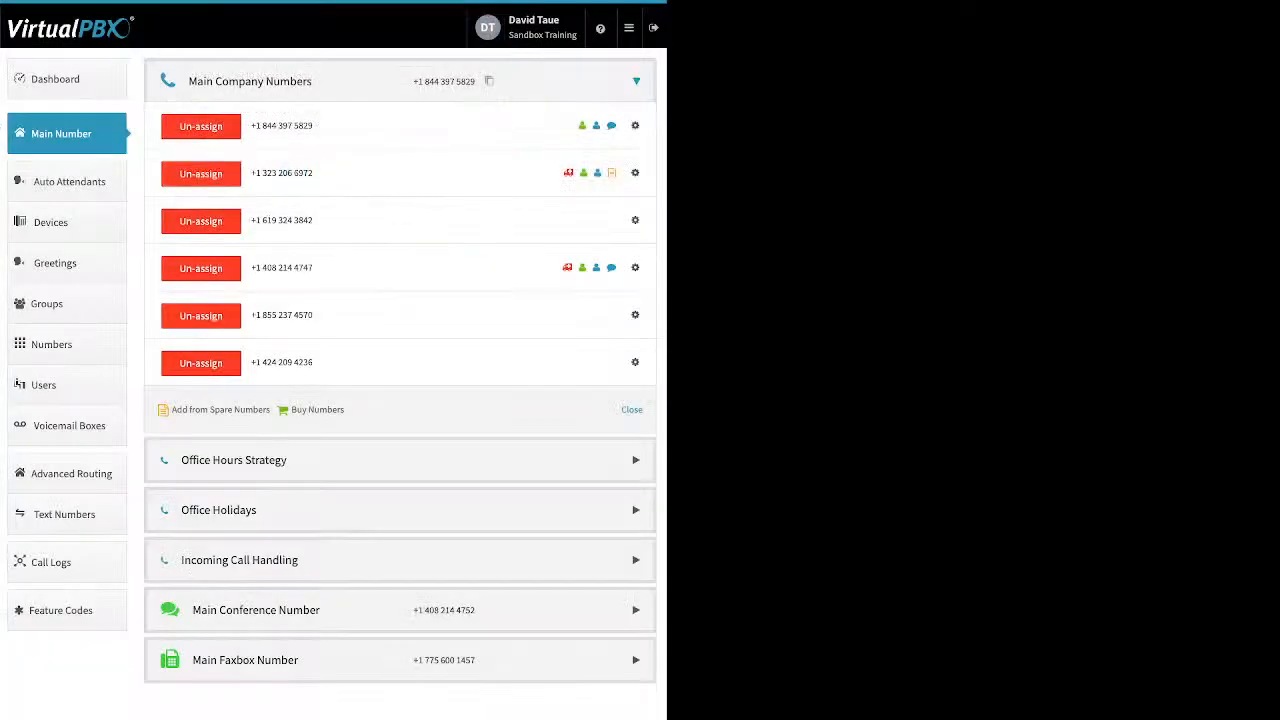
left_click(635, 315)
left_click(590, 360)
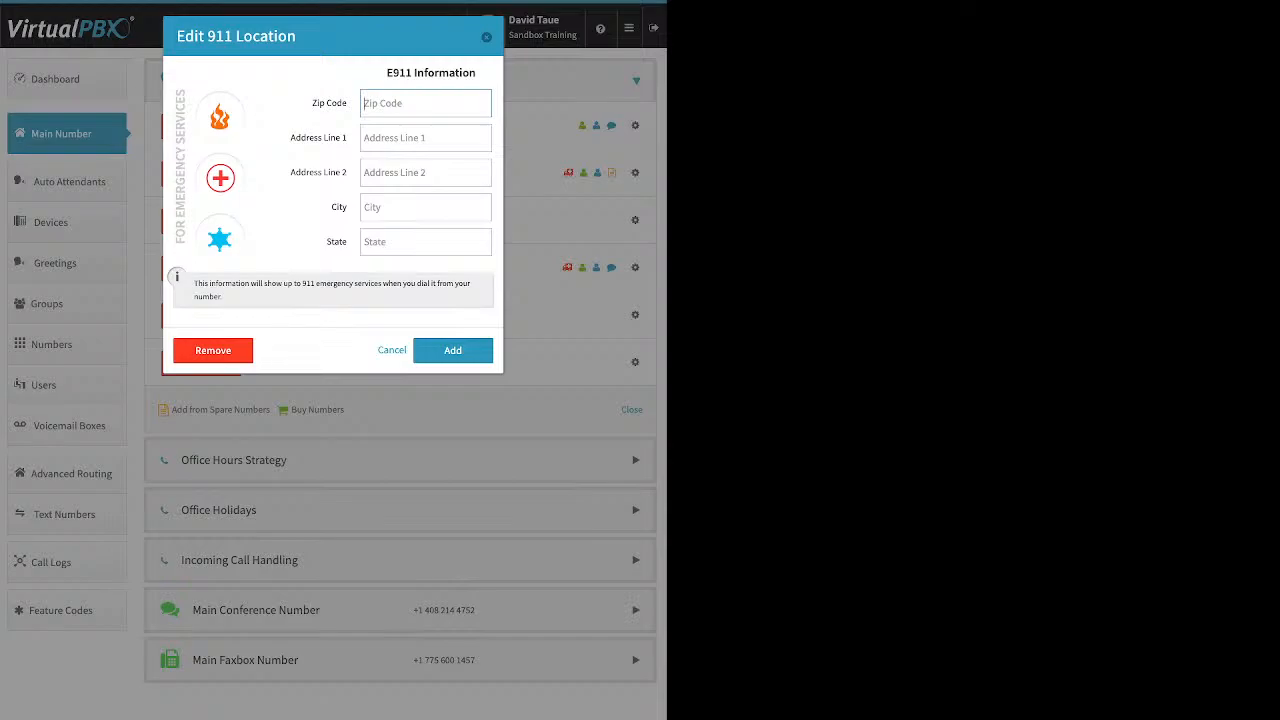
left_click(392, 350)
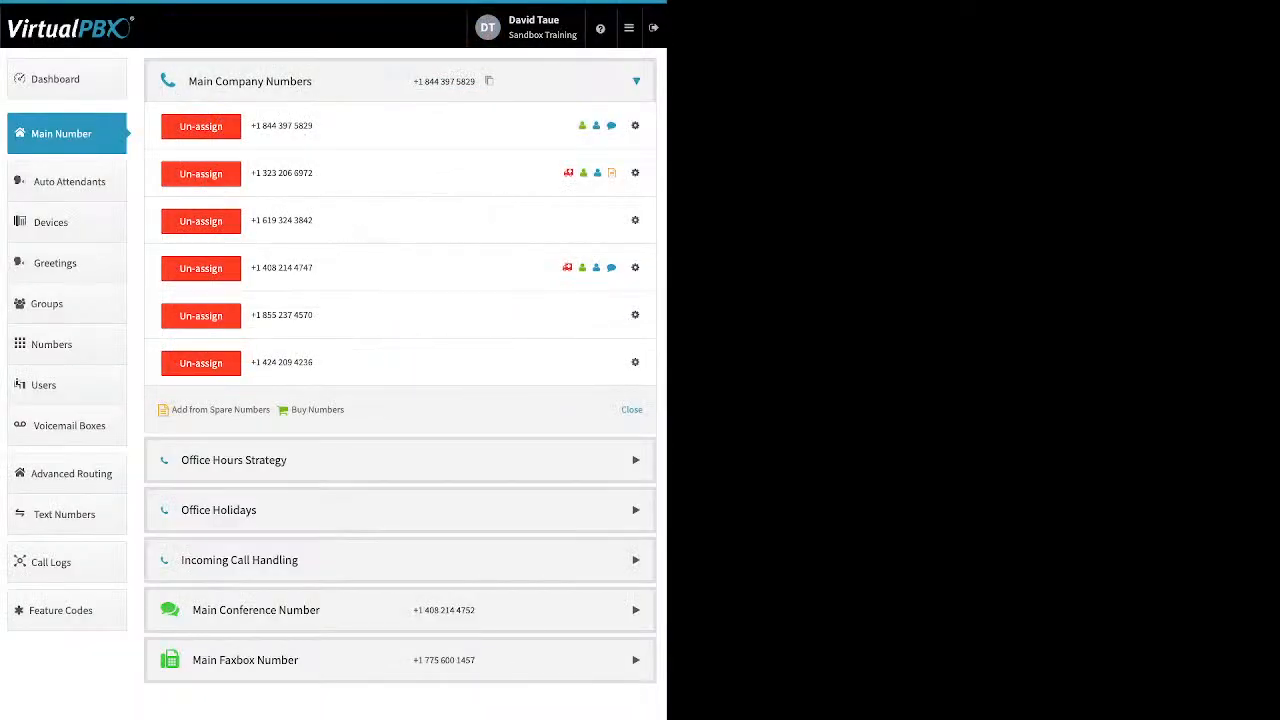
left_click(635, 315)
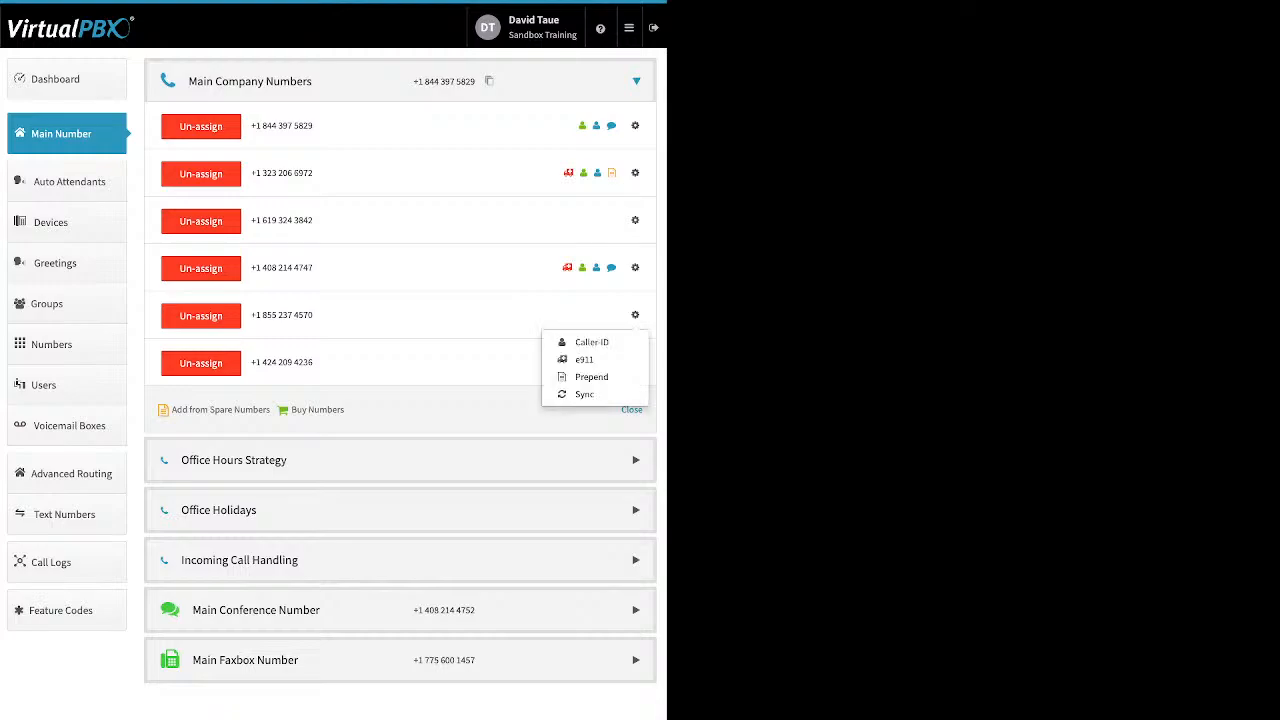
left_click(590, 377)
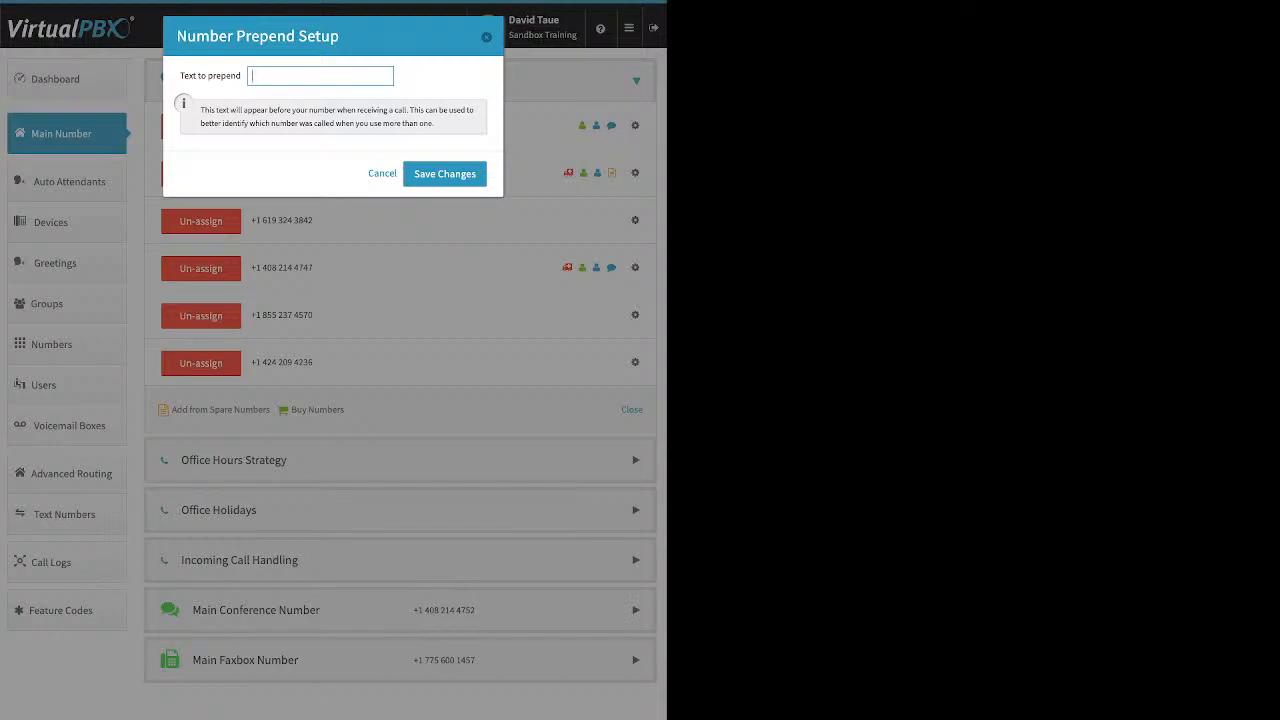
key("Escape")
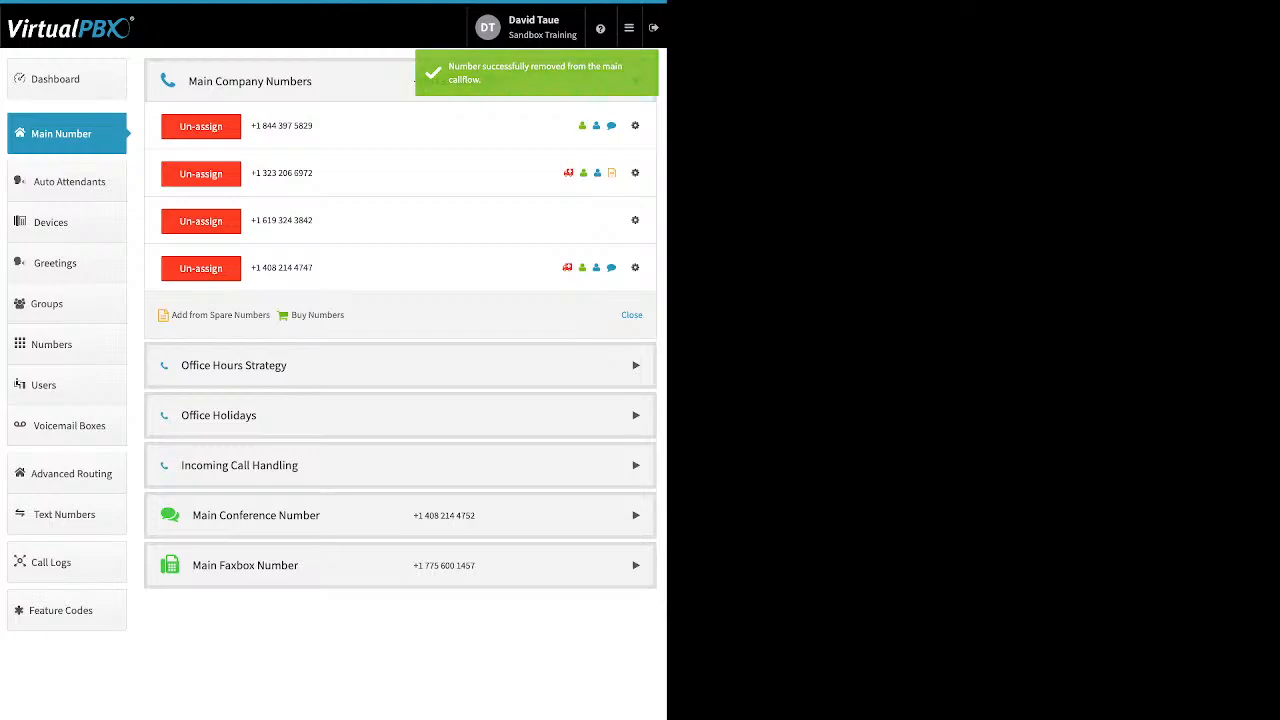
Expand Office Hours Strategy and examine its 24-hour and custom office hours options
left_click(636, 366)
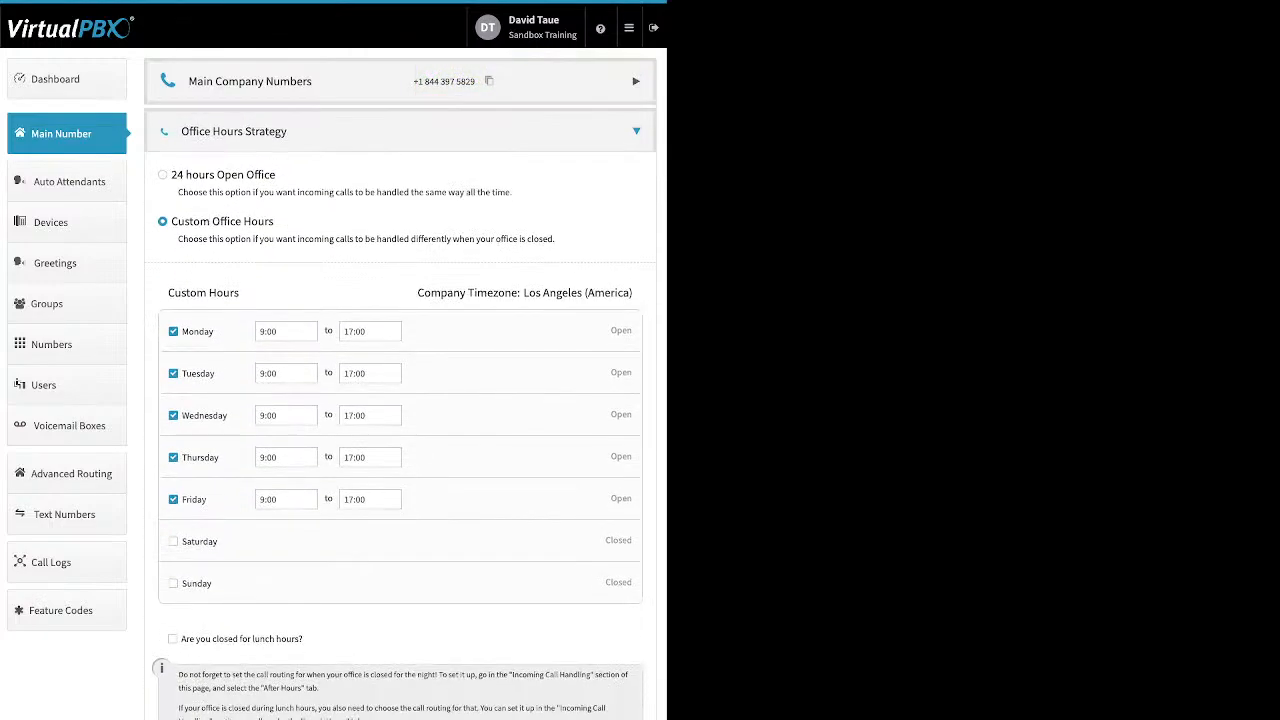
left_click_drag(276, 175, 192, 175)
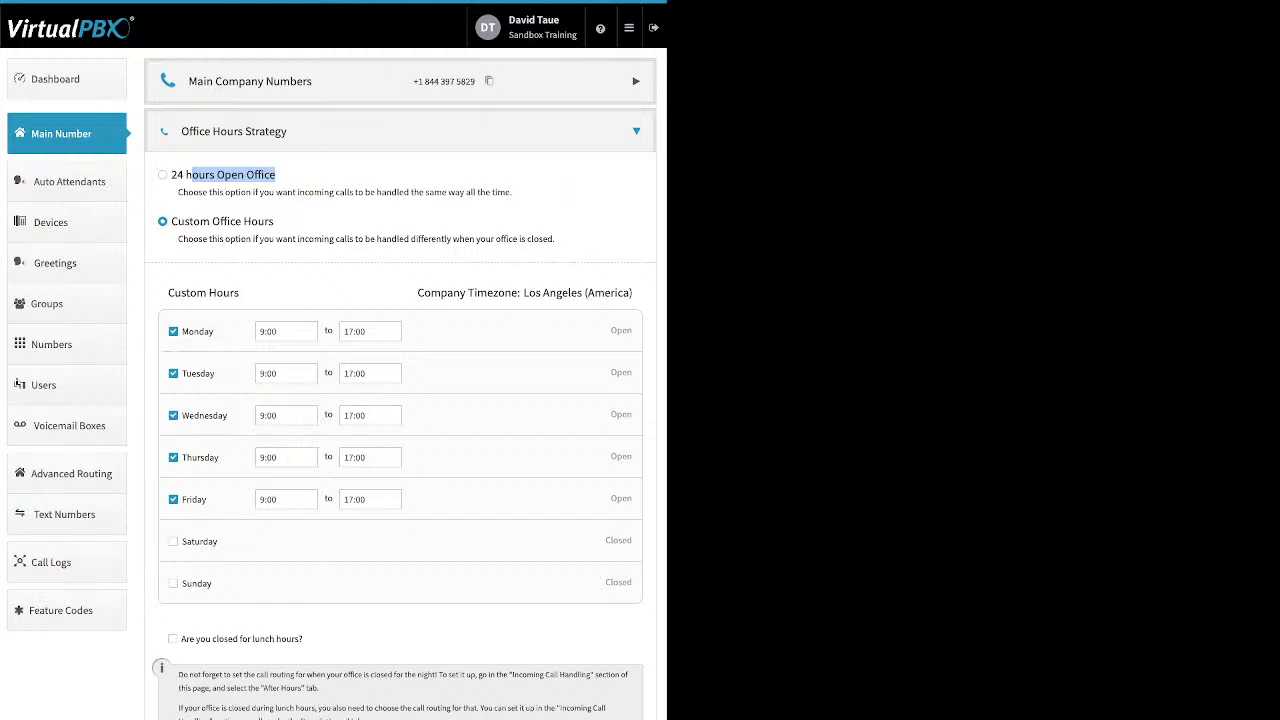
left_click_drag(278, 222, 171, 222)
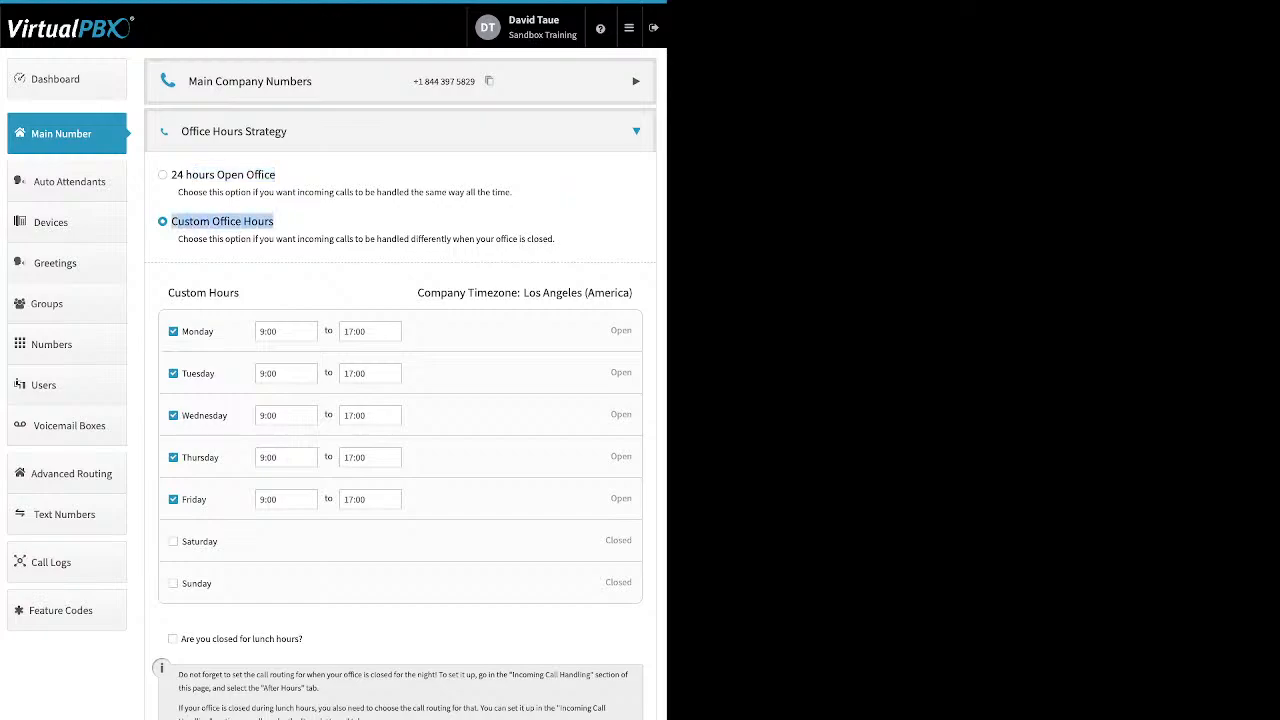
Inspect Monday's custom hours and enable the closed-for-lunch-hours option
left_click_drag(215, 331, 182, 331)
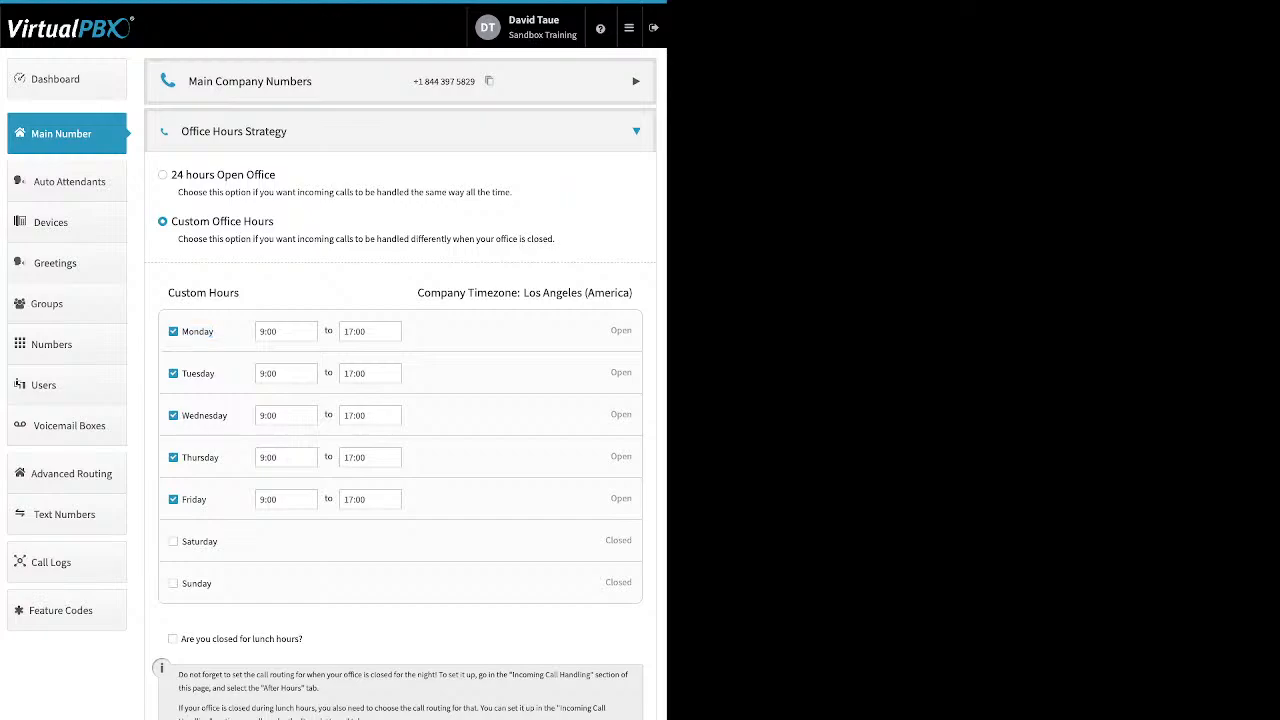
left_click(286, 331)
left_click(346, 331)
left_click(480, 368)
left_click_drag(303, 639, 180, 639)
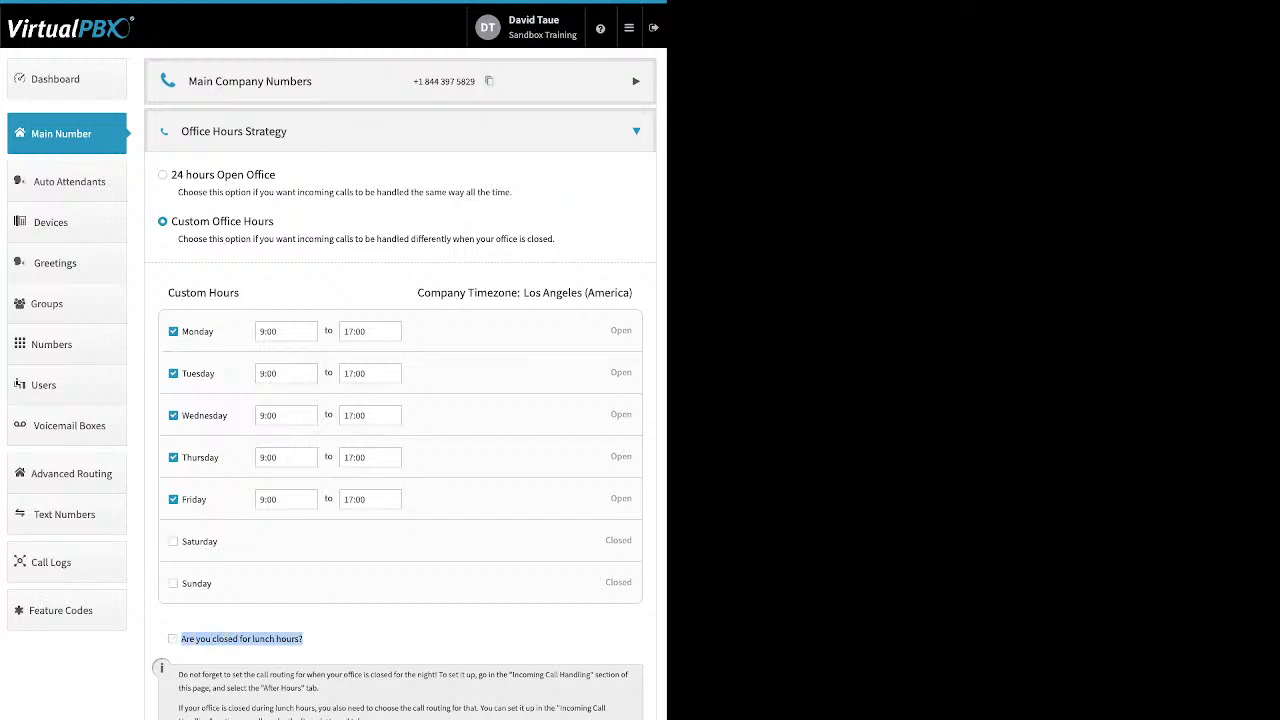
left_click(173, 639)
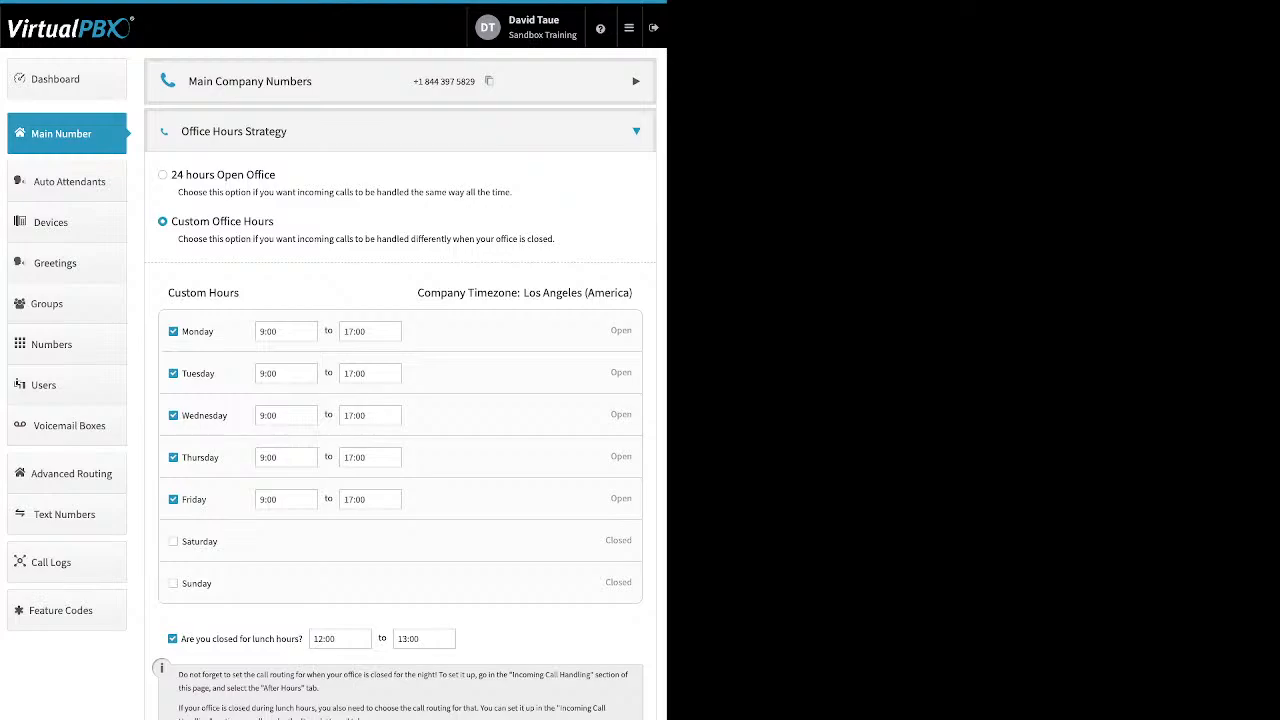
Expand Office Holidays and open the Add Holiday options to view the holiday types
left_click(172, 639)
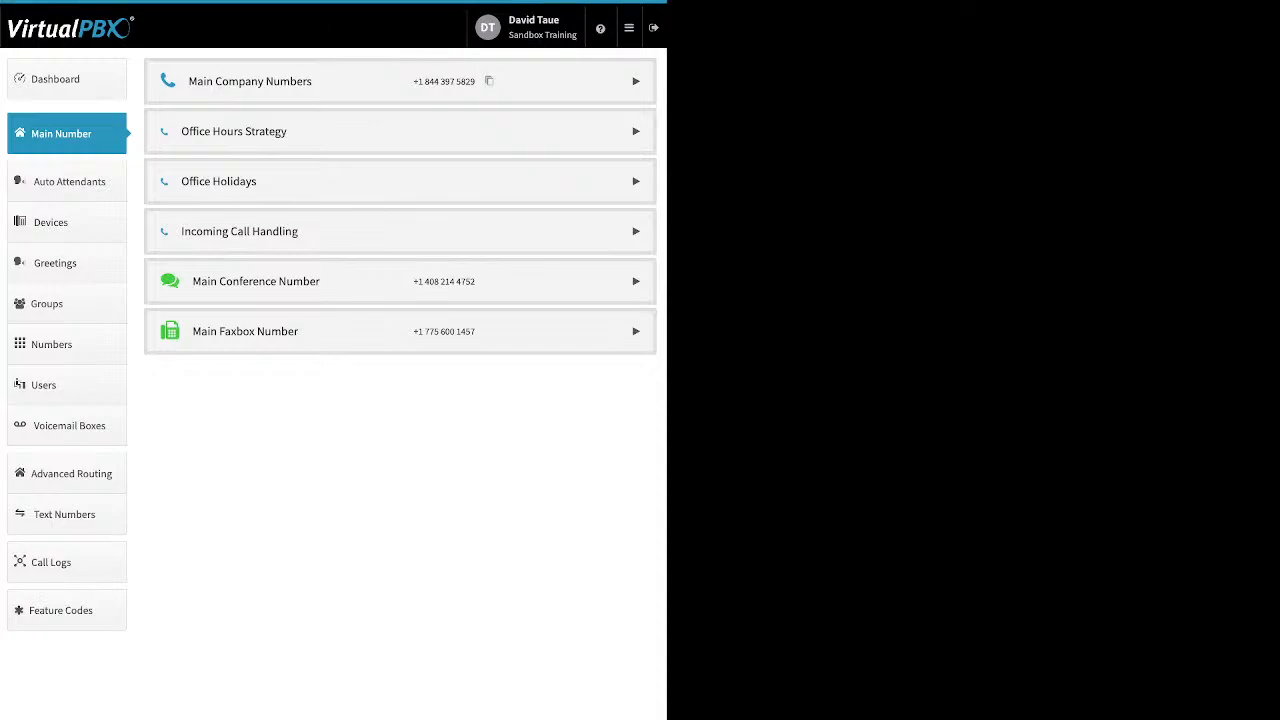
left_click(400, 181)
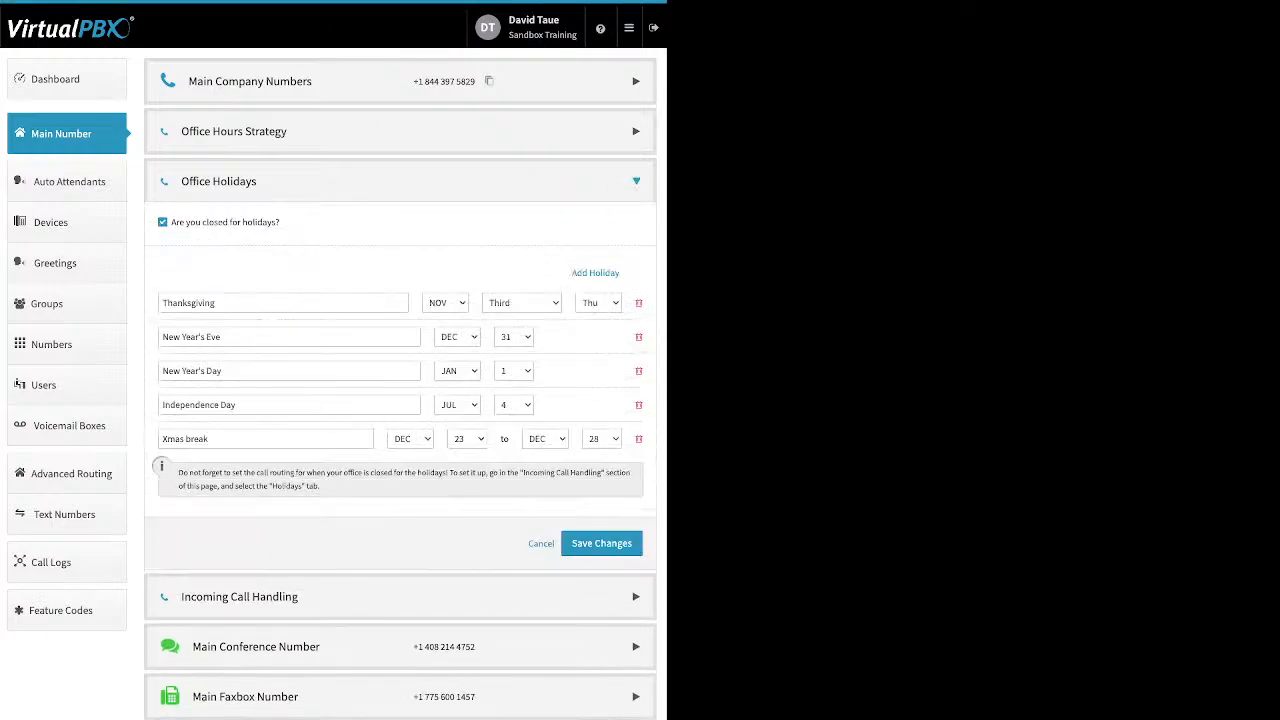
left_click_drag(281, 223, 171, 223)
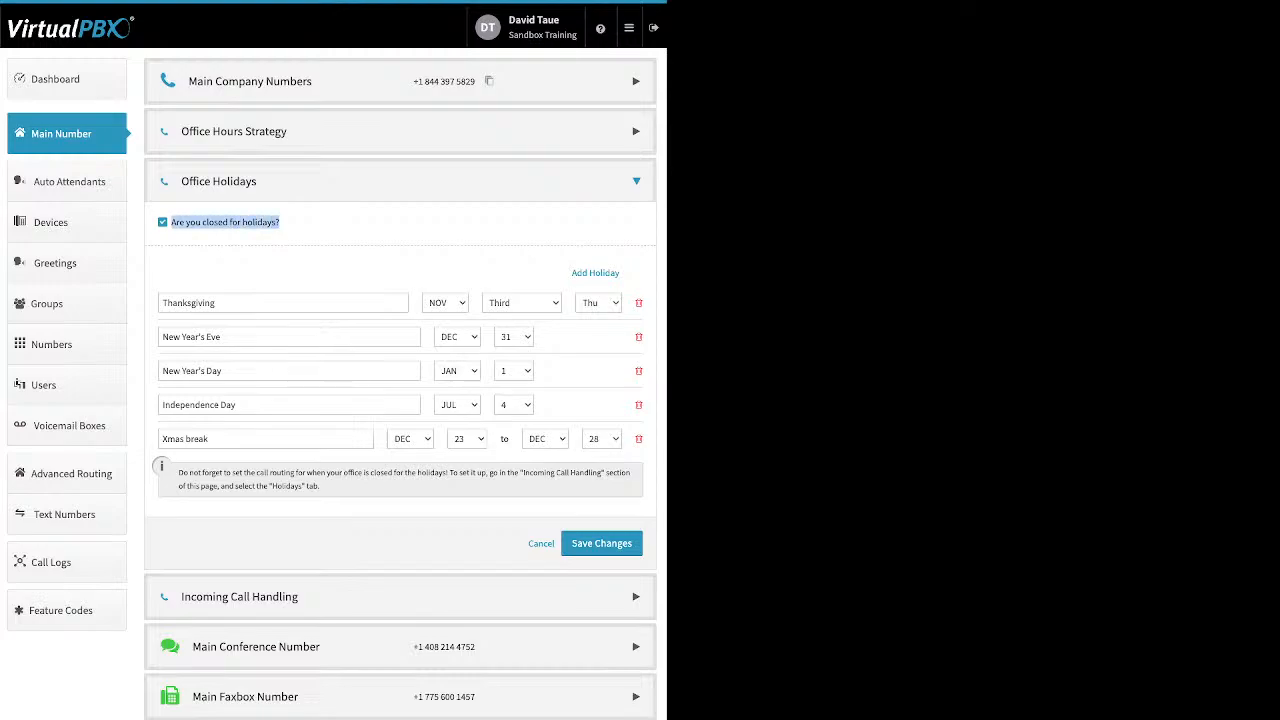
left_click(320, 226)
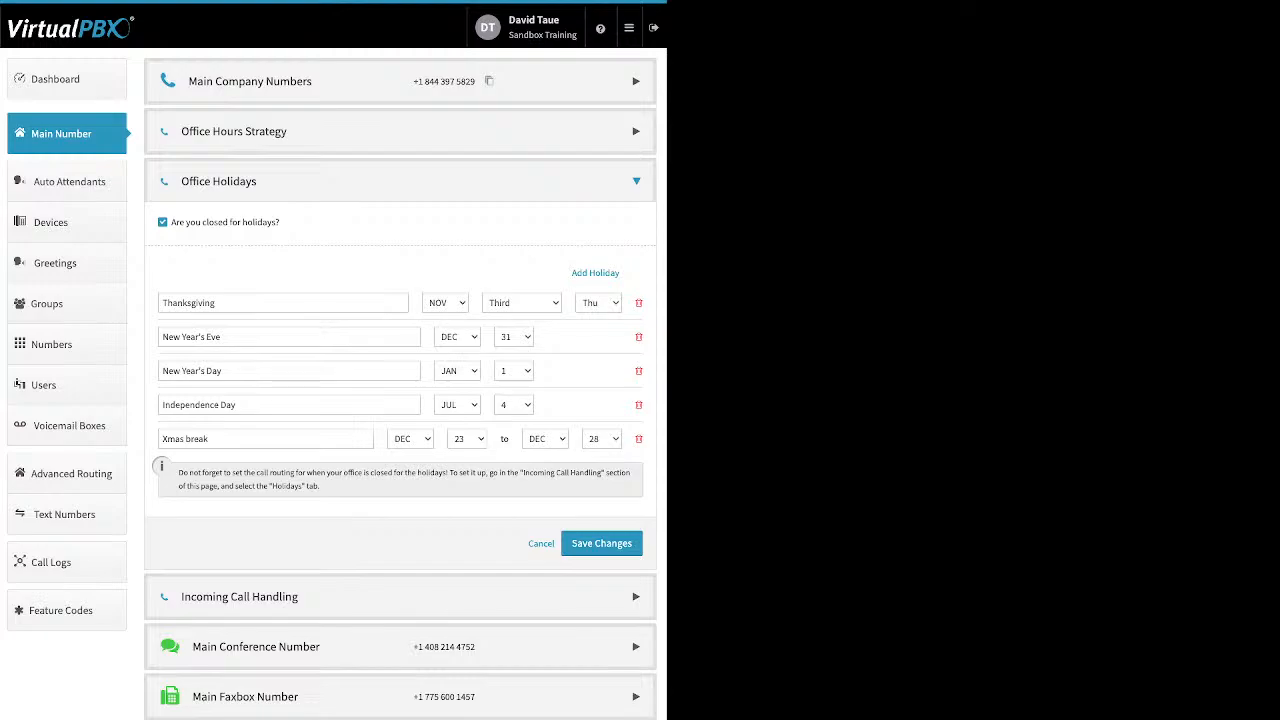
left_click_drag(570, 273, 621, 274)
left_click(596, 273)
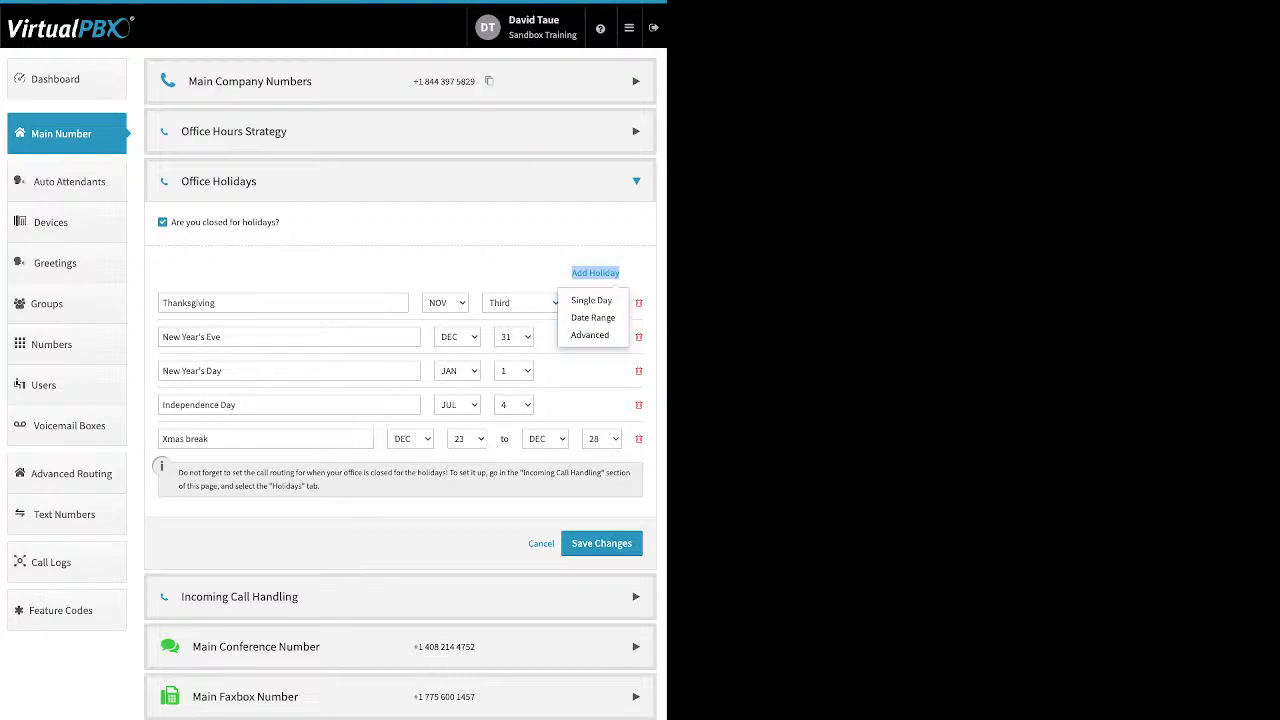
left_click(460, 270)
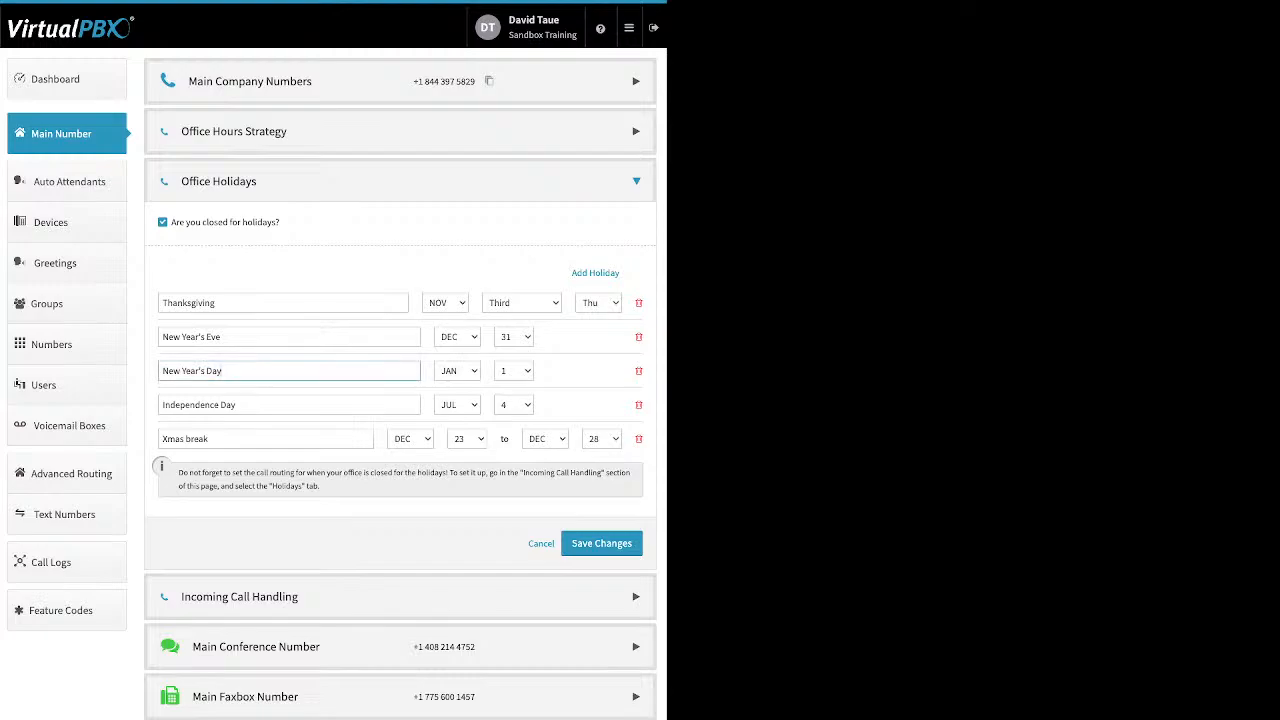
Examine the holiday entries' names, then collapse the Office Holidays section
left_click_drag(223, 371, 161, 371)
left_click(212, 439)
key("ctrl+a")
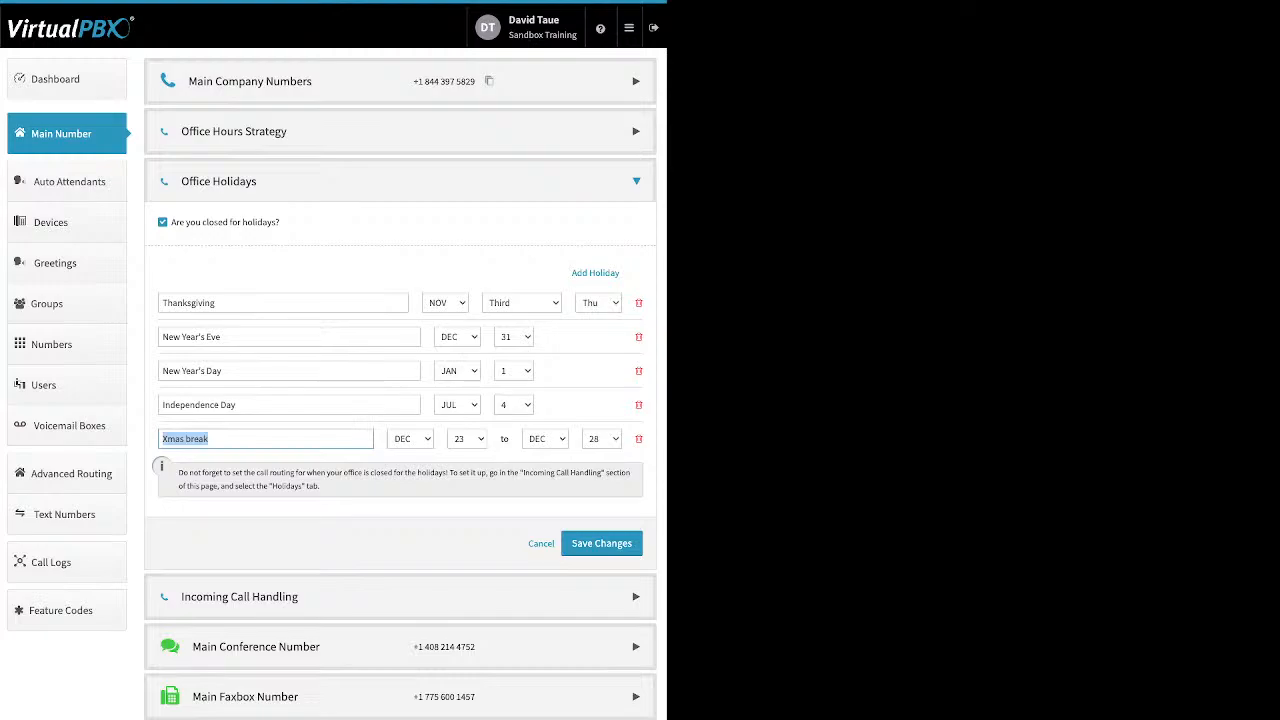
left_click(214, 303)
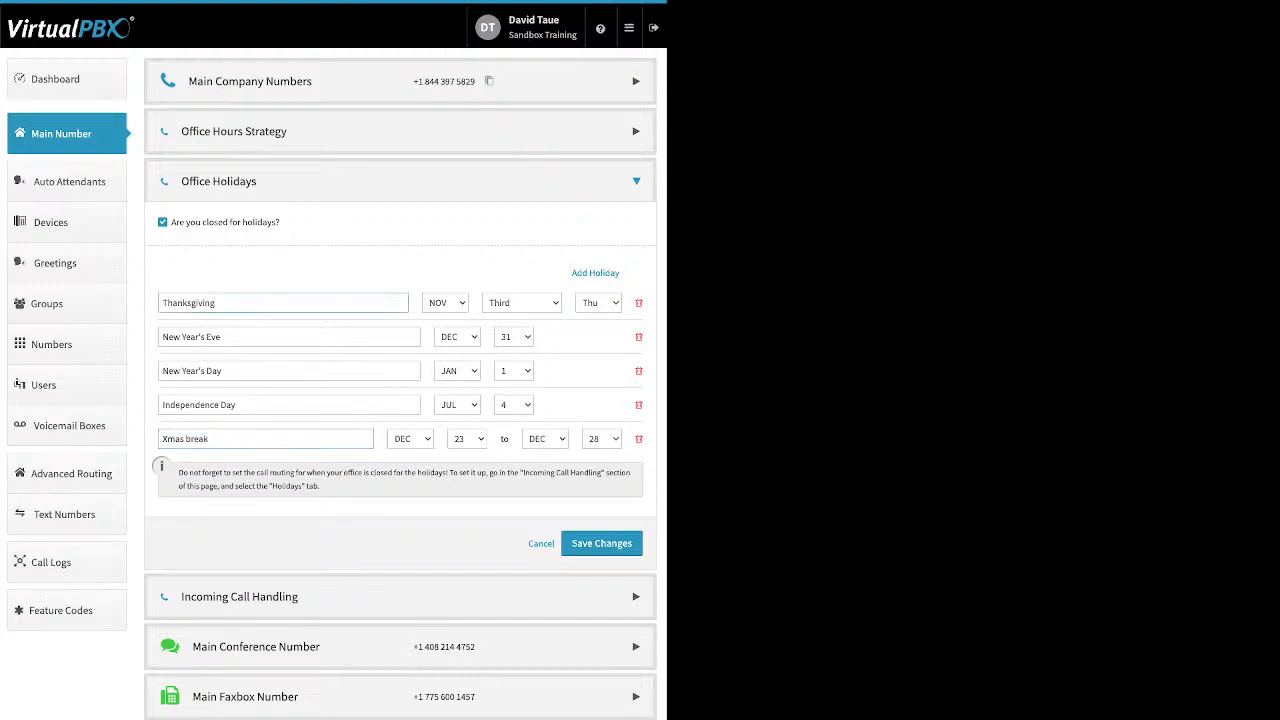
double_click(190, 303)
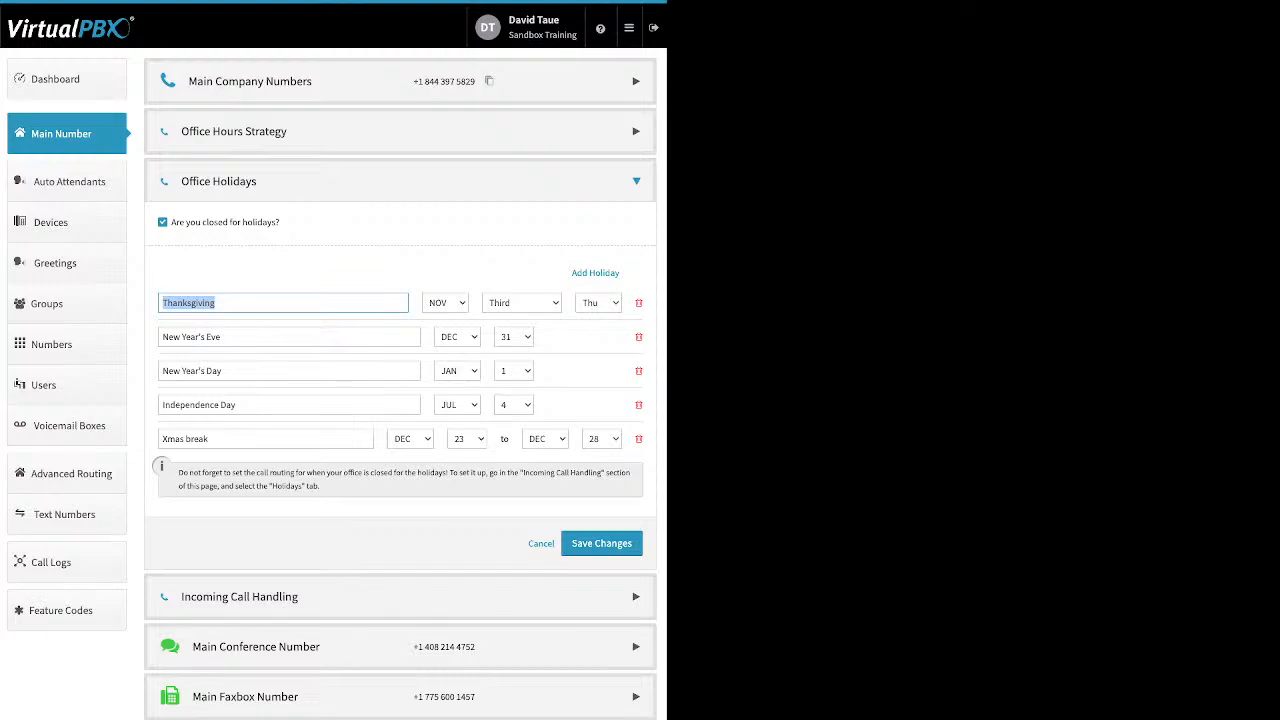
left_click(636, 181)
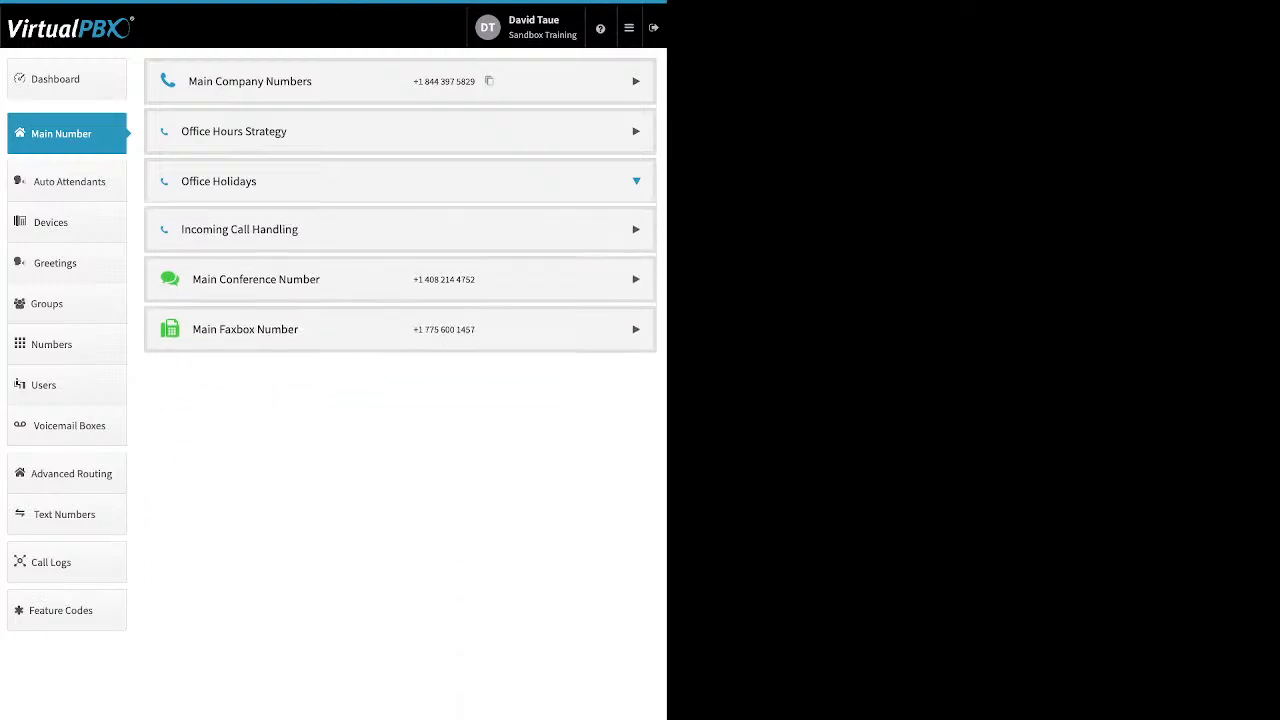
Expand Incoming Call Handling and review its Open Hours, After Hours and Holidays routing tabs
left_click(400, 229)
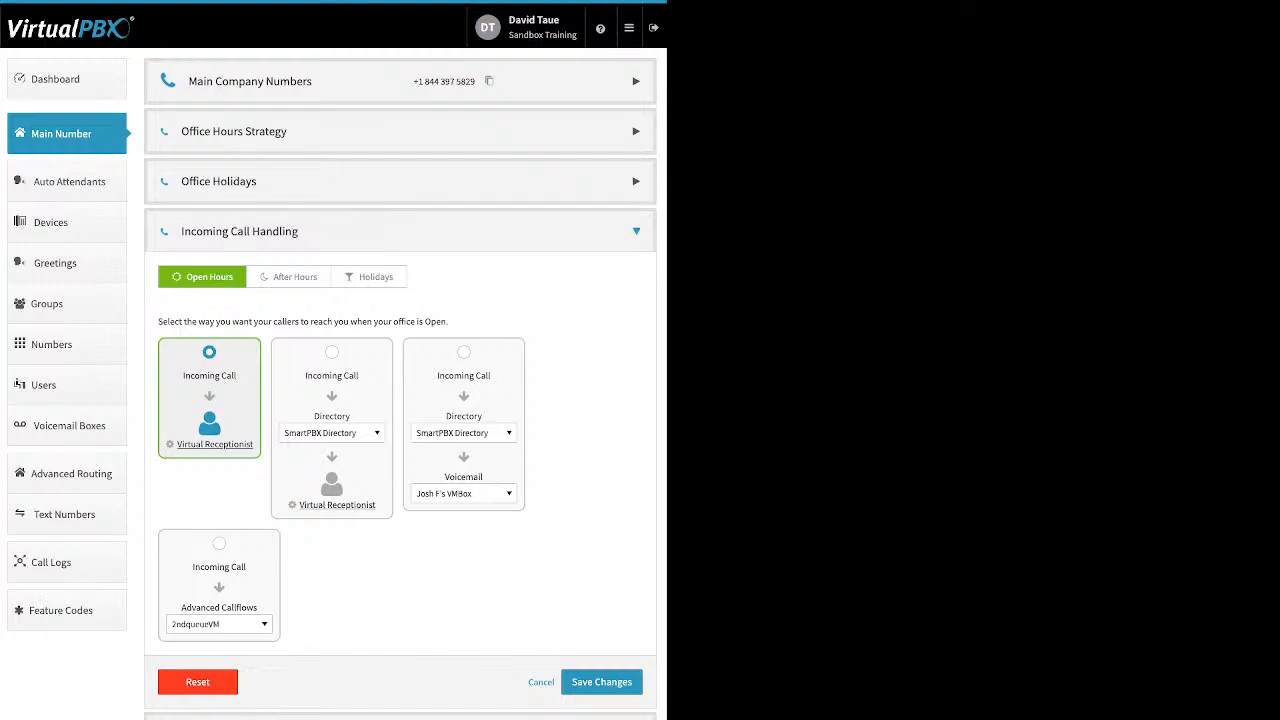
left_click(289, 277)
left_click(369, 277)
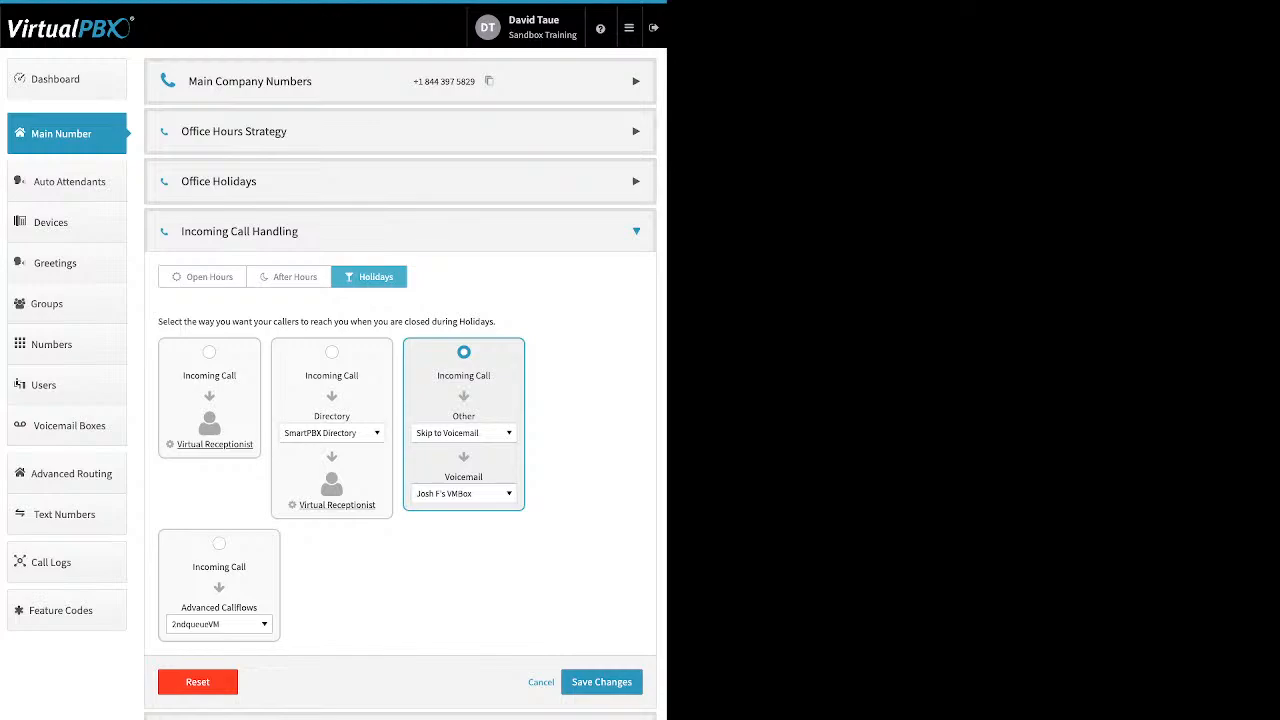
left_click(203, 277)
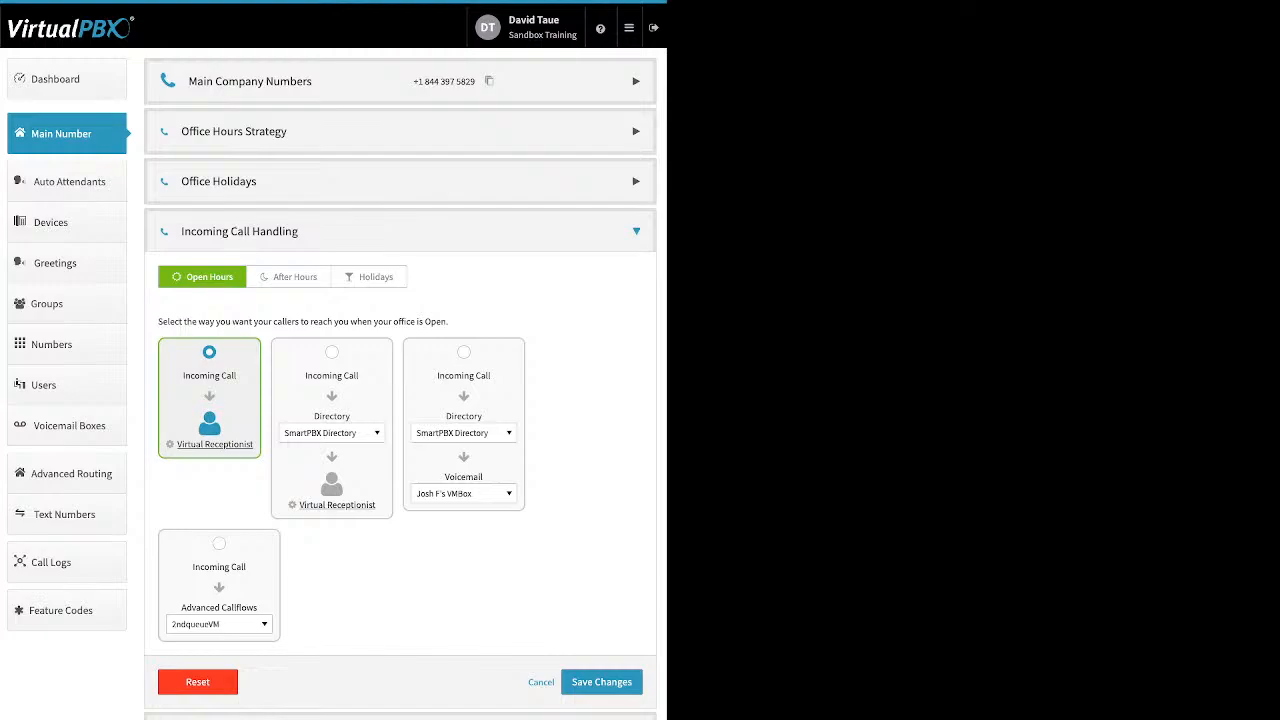
Open the Open Hours Virtual Receptionist settings and add a new route to the main menu
left_click(215, 444)
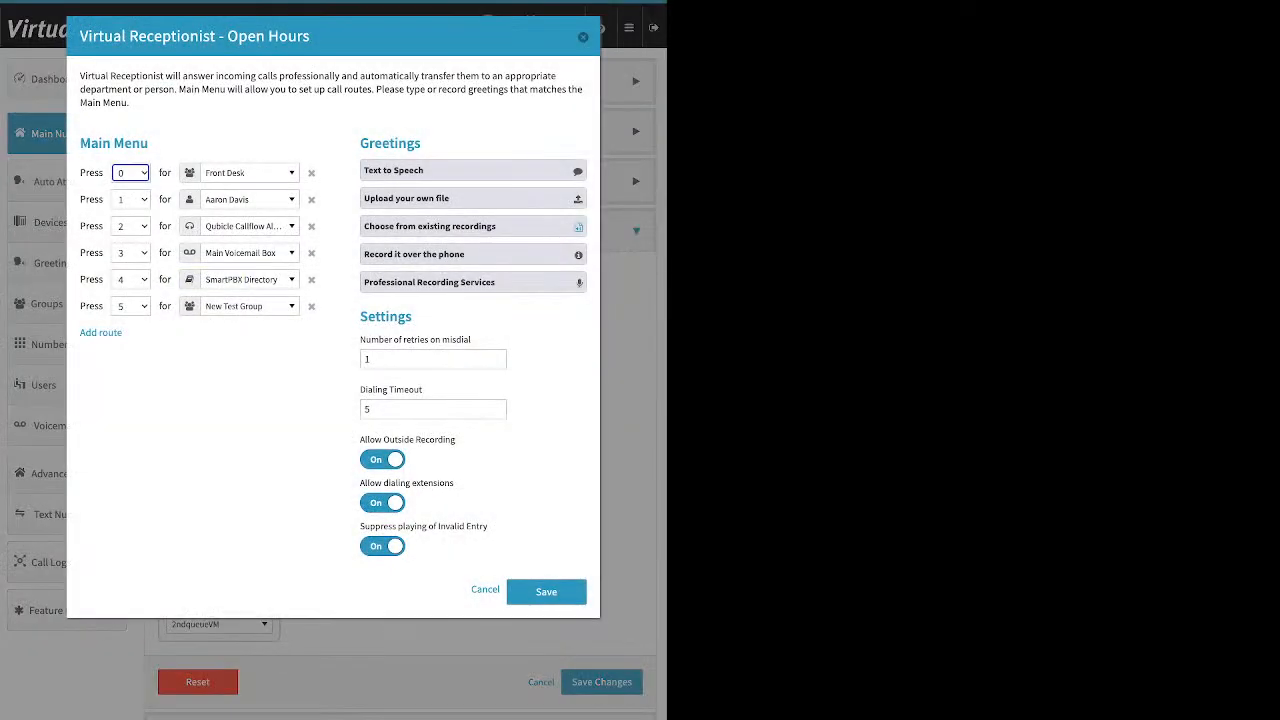
left_click_drag(150, 143, 80, 143)
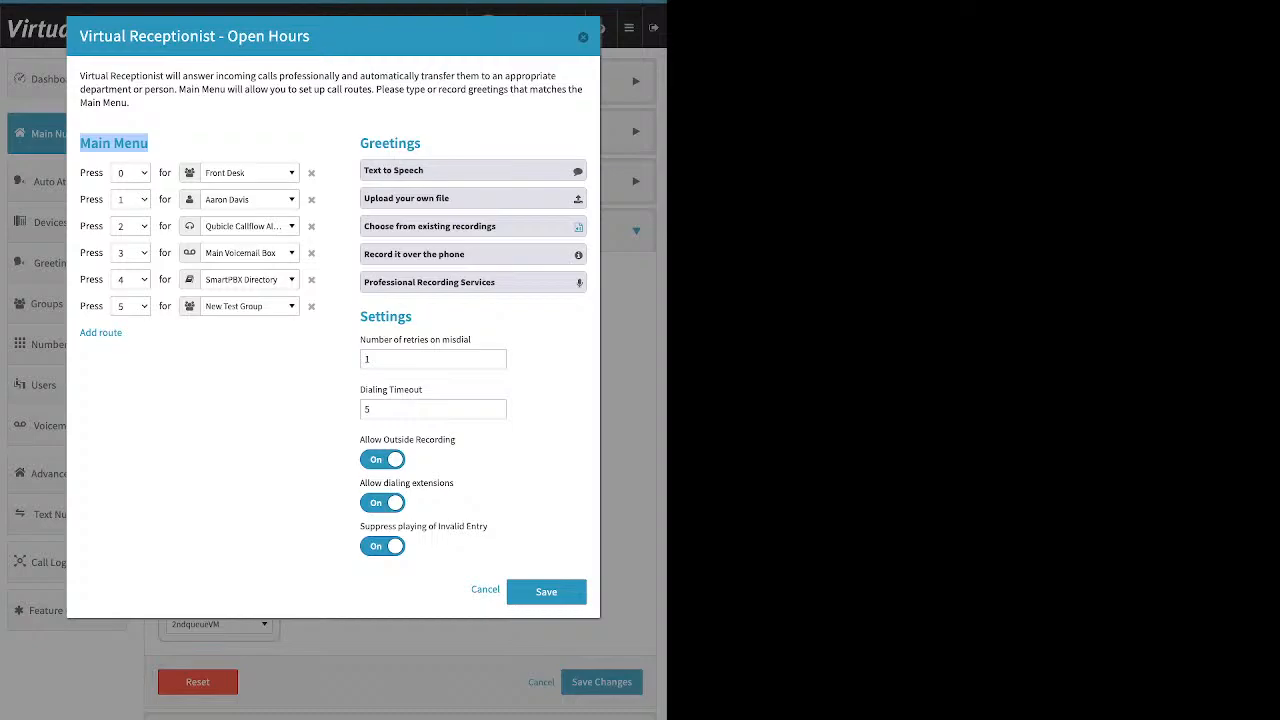
left_click(150, 144)
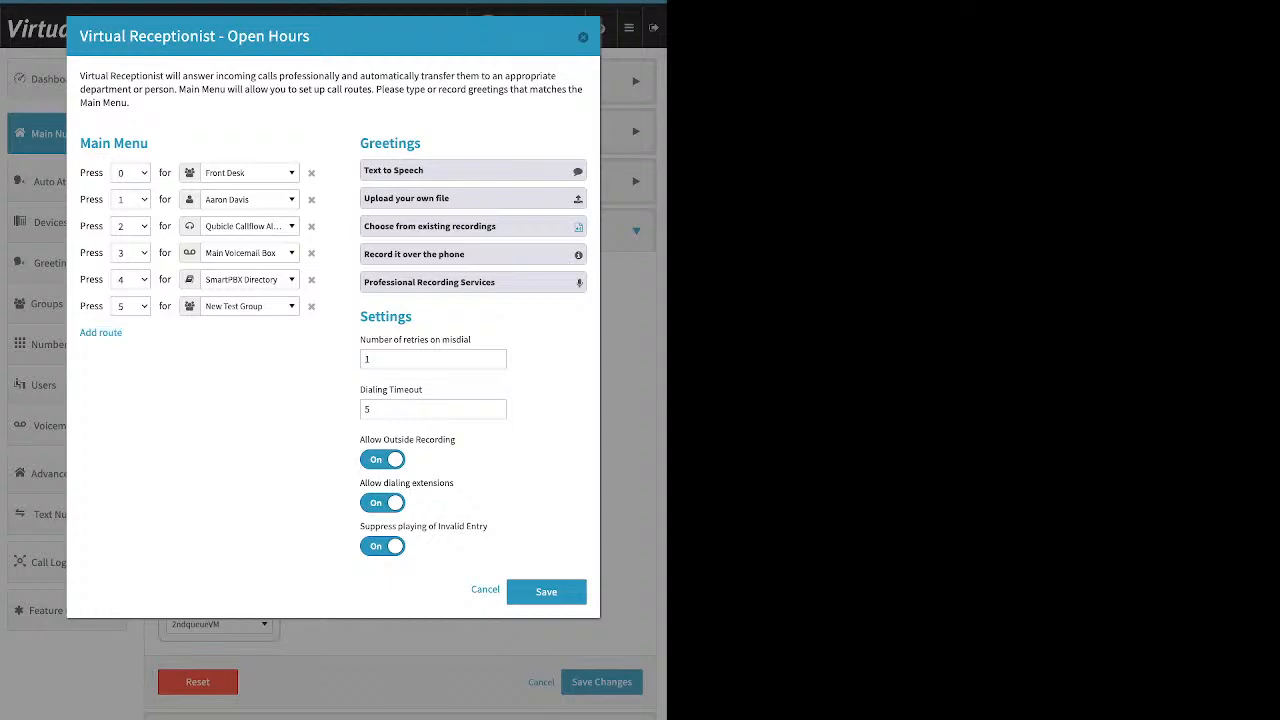
left_click(100, 332)
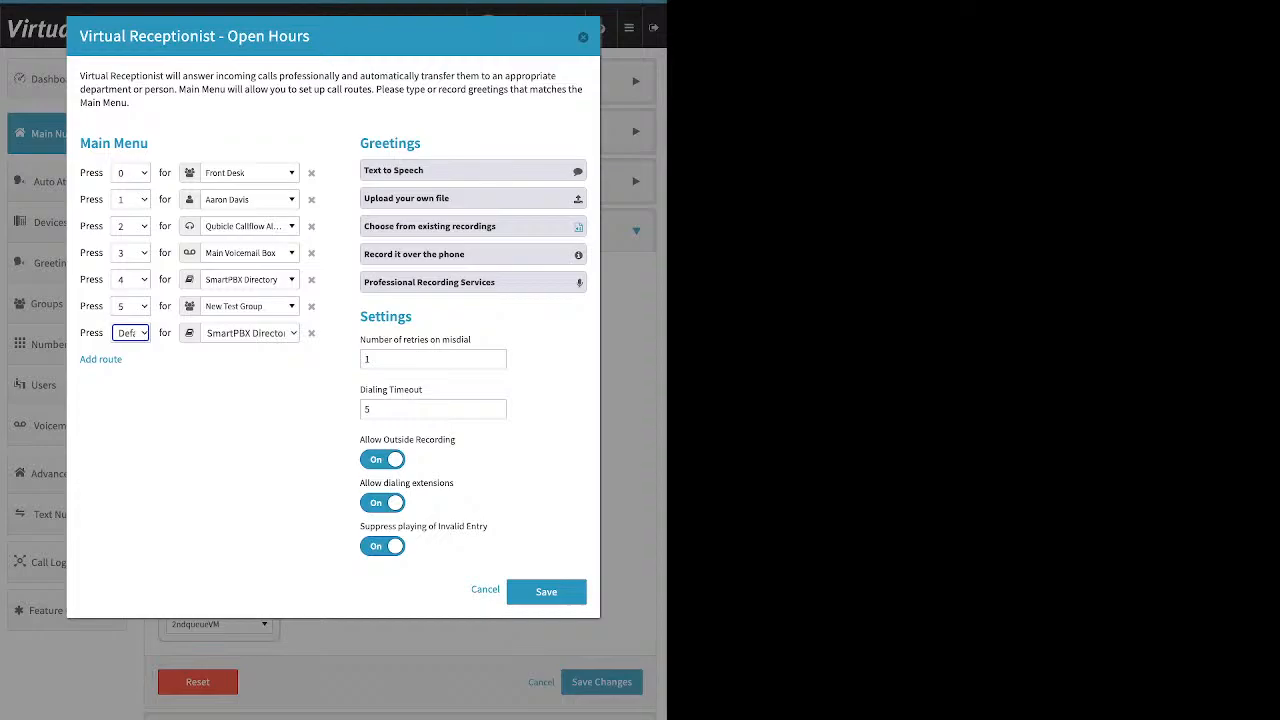
Open the destination list for the 0 route and browse its users, call queues, groups, devices, voicemail boxes, media and callflows without choosing one
left_click(249, 173)
scroll(268, 296, "up", 1)
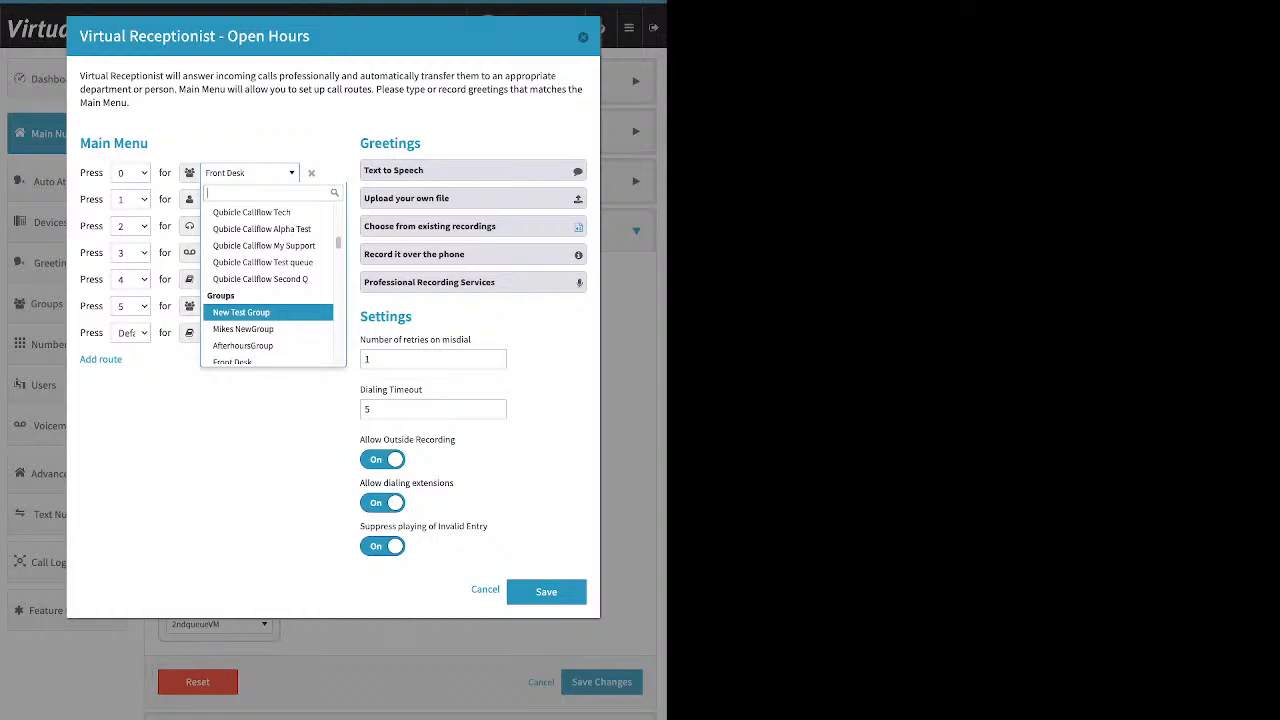
scroll(268, 313, "up", 5)
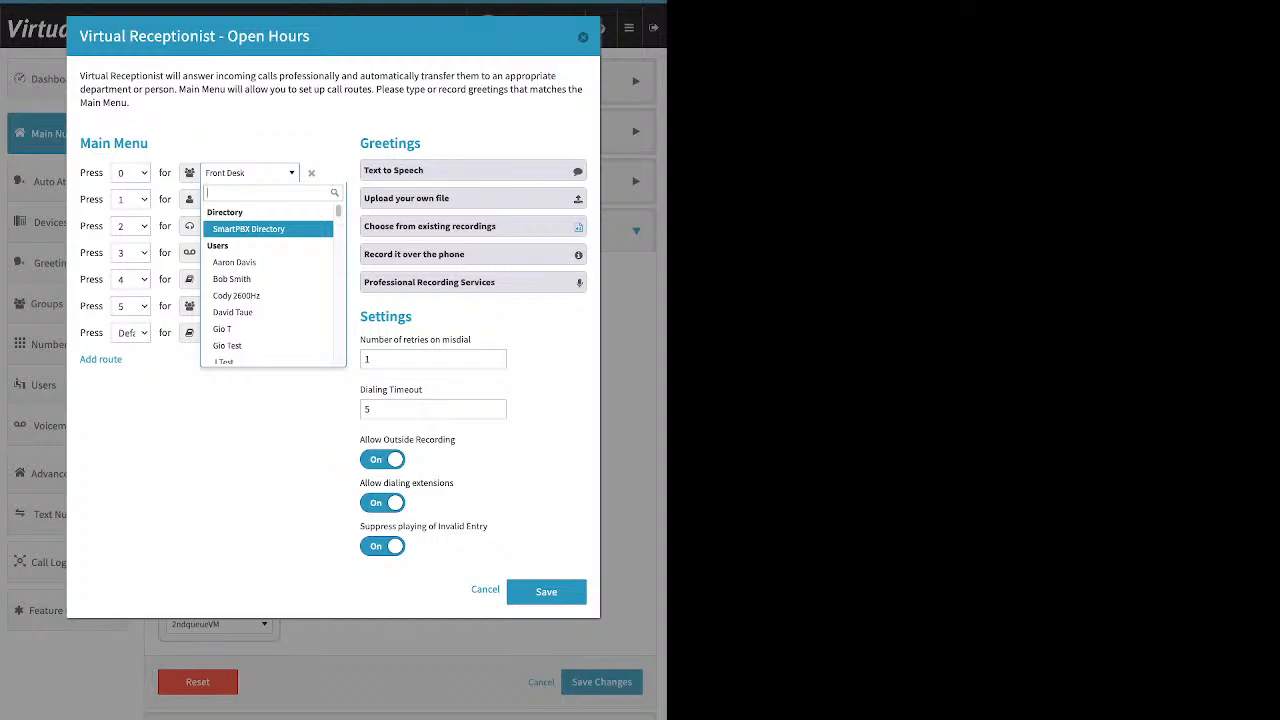
key("Down")
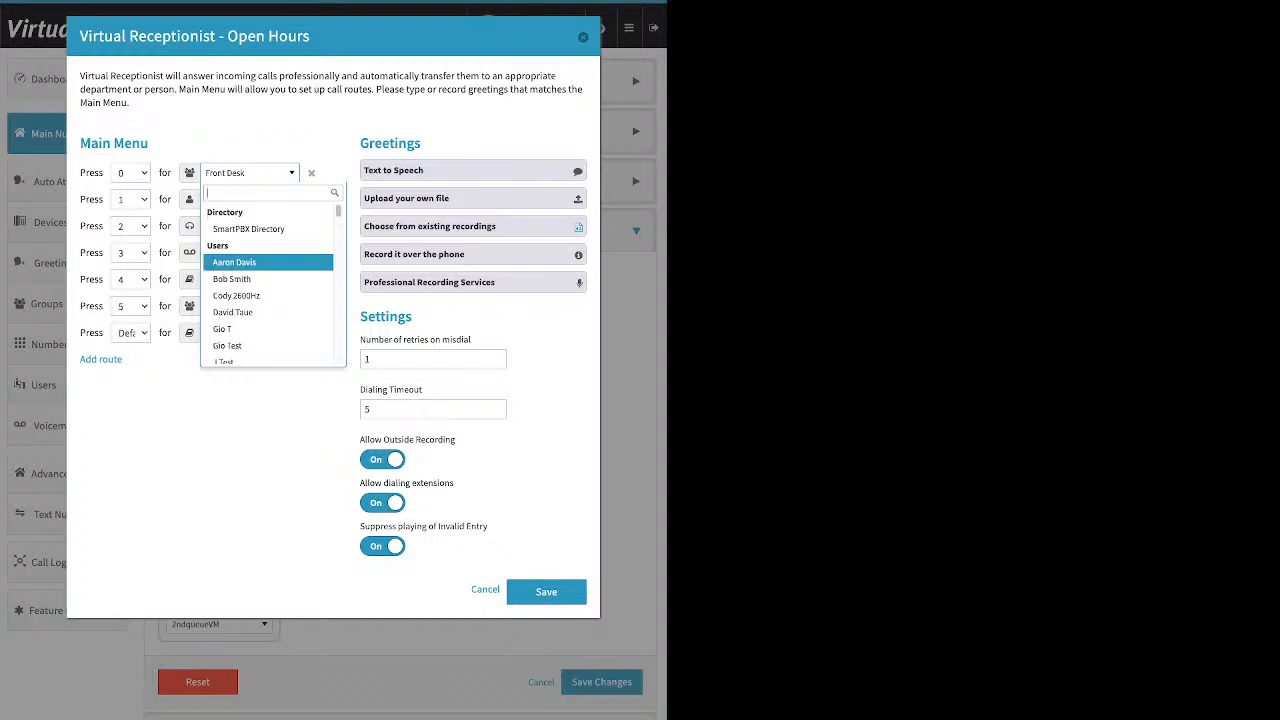
key("Down")
key("Down")
key("Down")
key("Down")
key("Down")
key("Down")
key("Down")
key("Down")
key("Down")
key("Down")
key("Down")
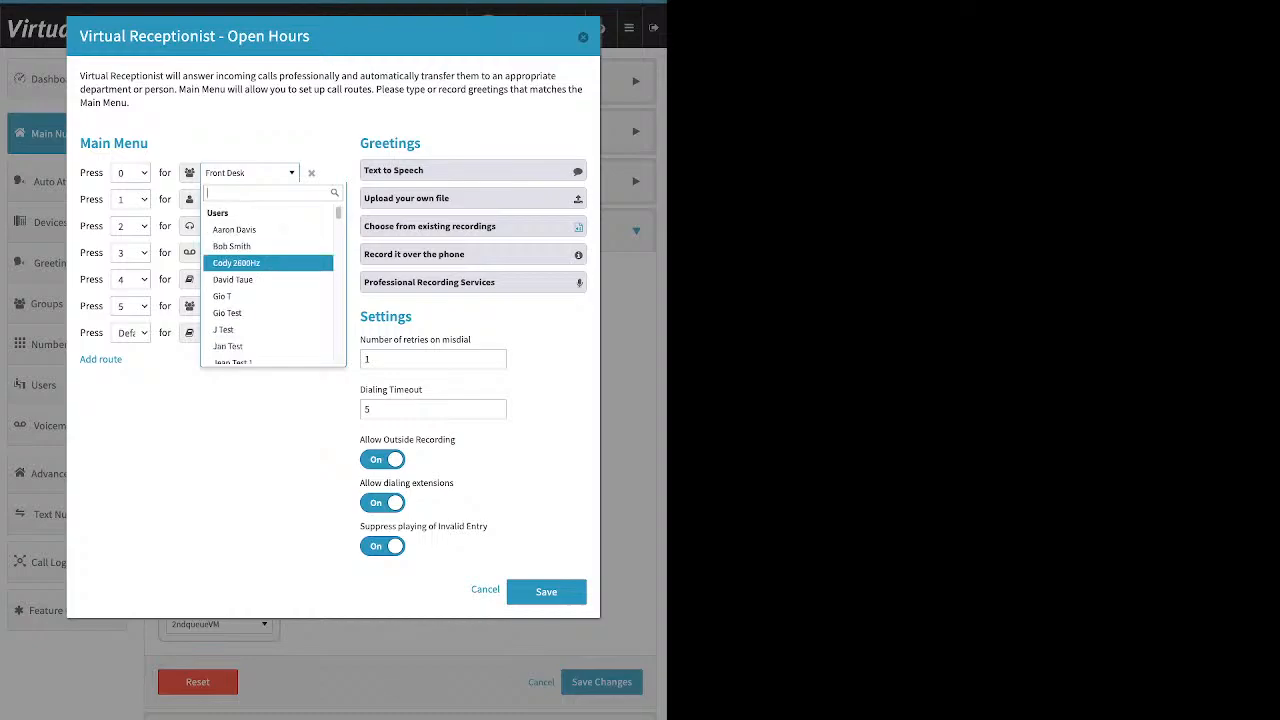
key("Down")
key("Down")
key("Down")
key("Down")
key("Down")
key("Down")
key("Down")
key("Down")
key("Down")
key("Down")
key("Down")
key("Down")
key("Down")
key("Down")
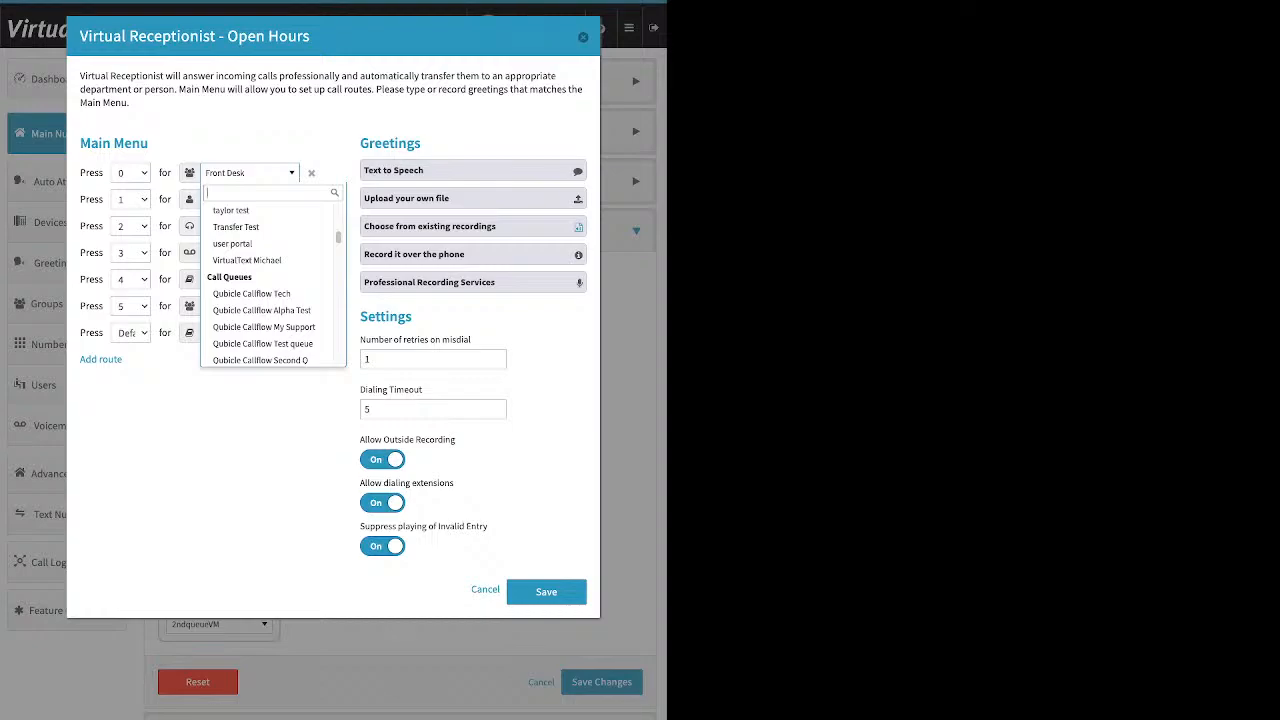
key("Down")
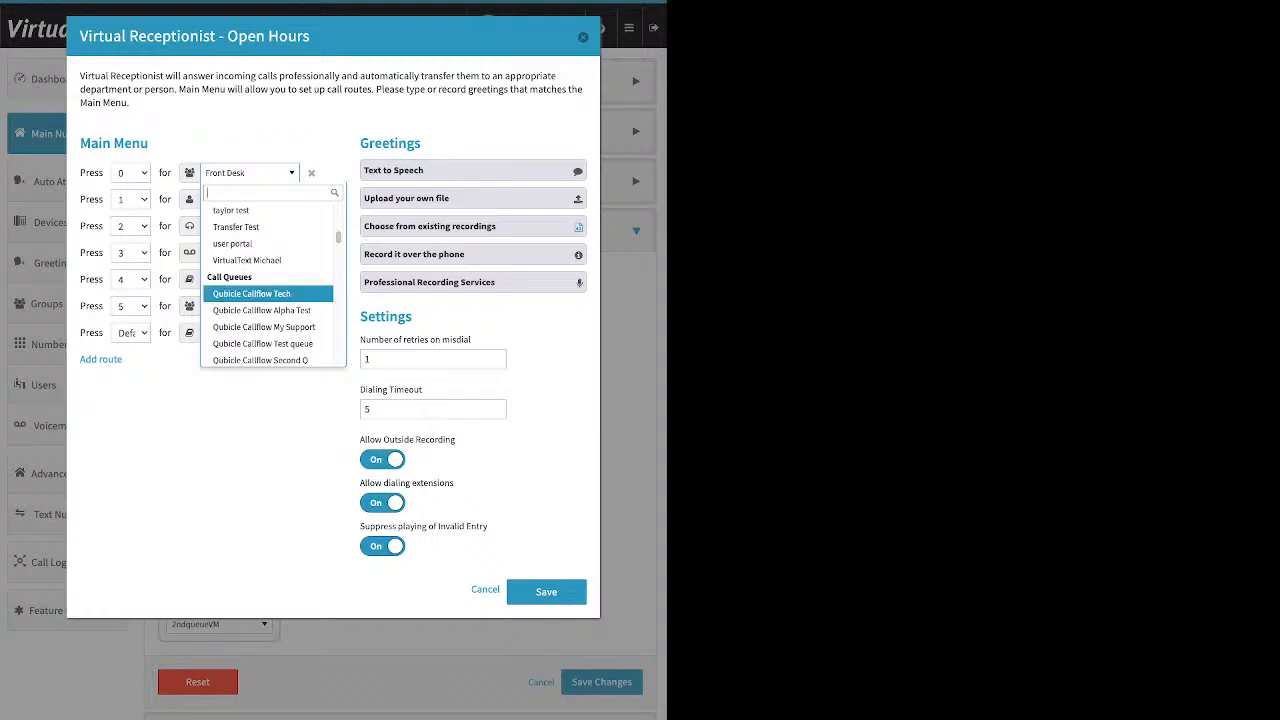
key("Down")
key("Down")
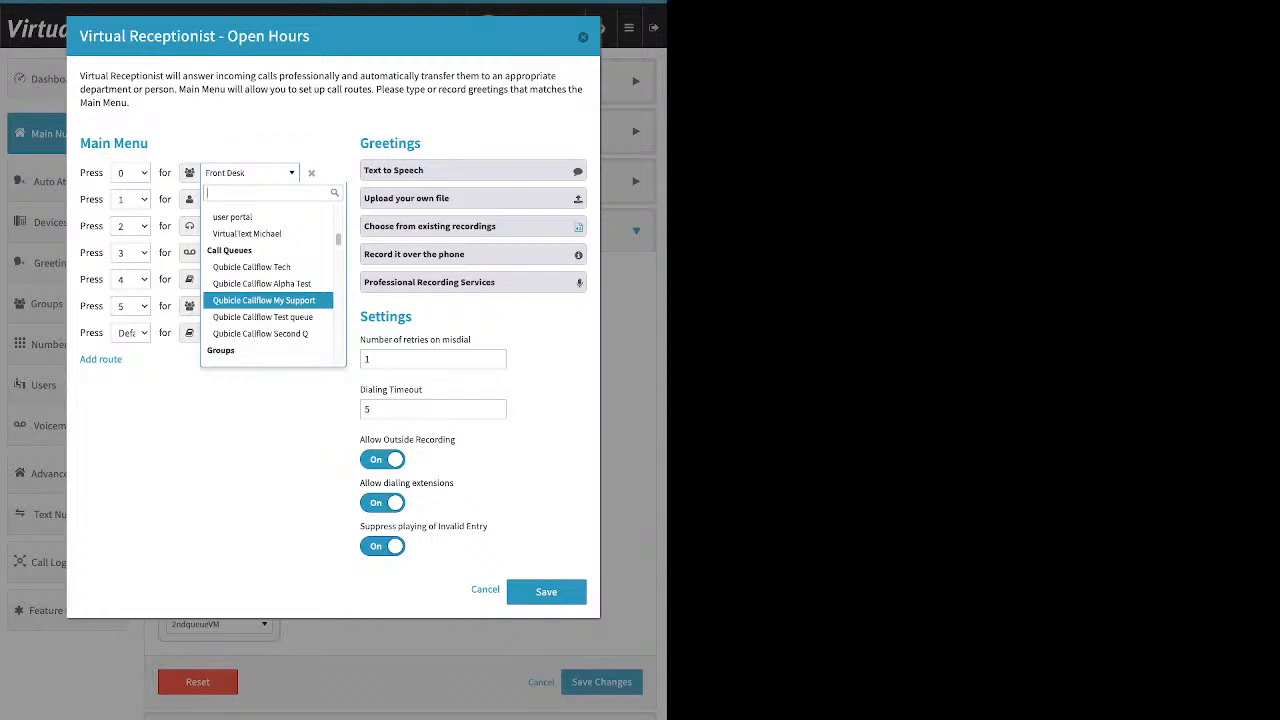
key("Down")
scroll(268, 300, "down", 1)
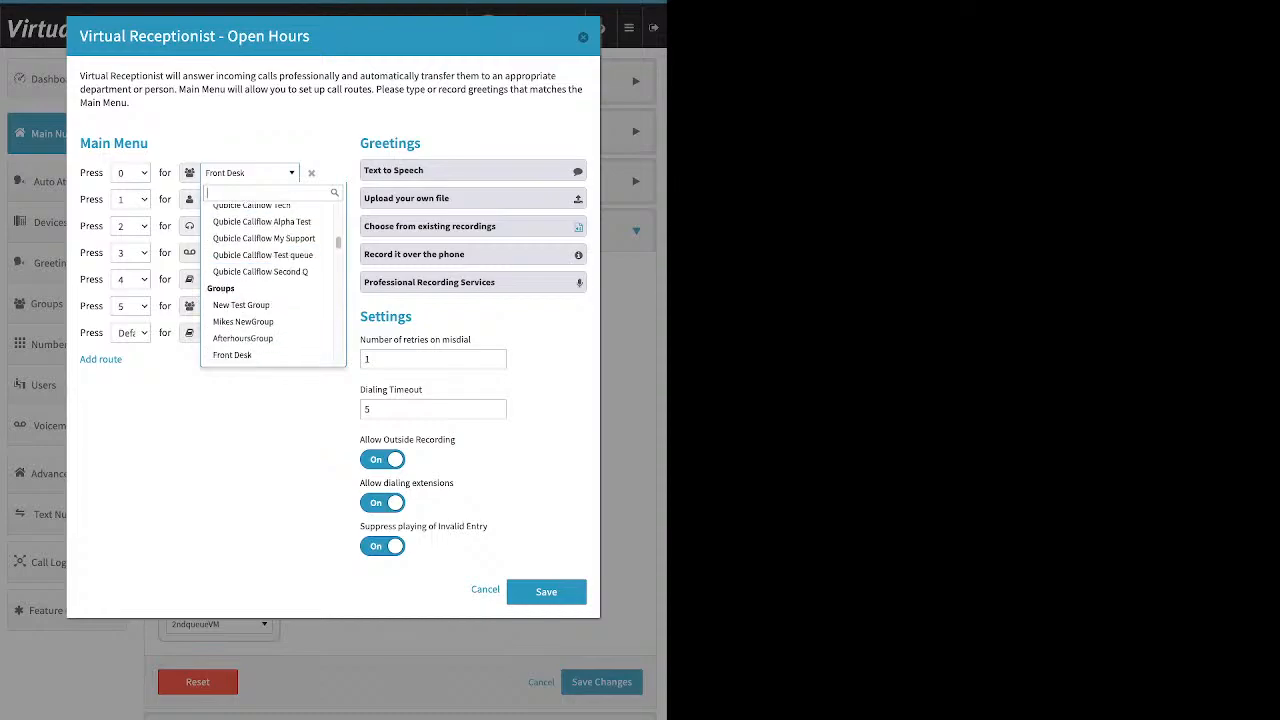
scroll(268, 293, "down", 1)
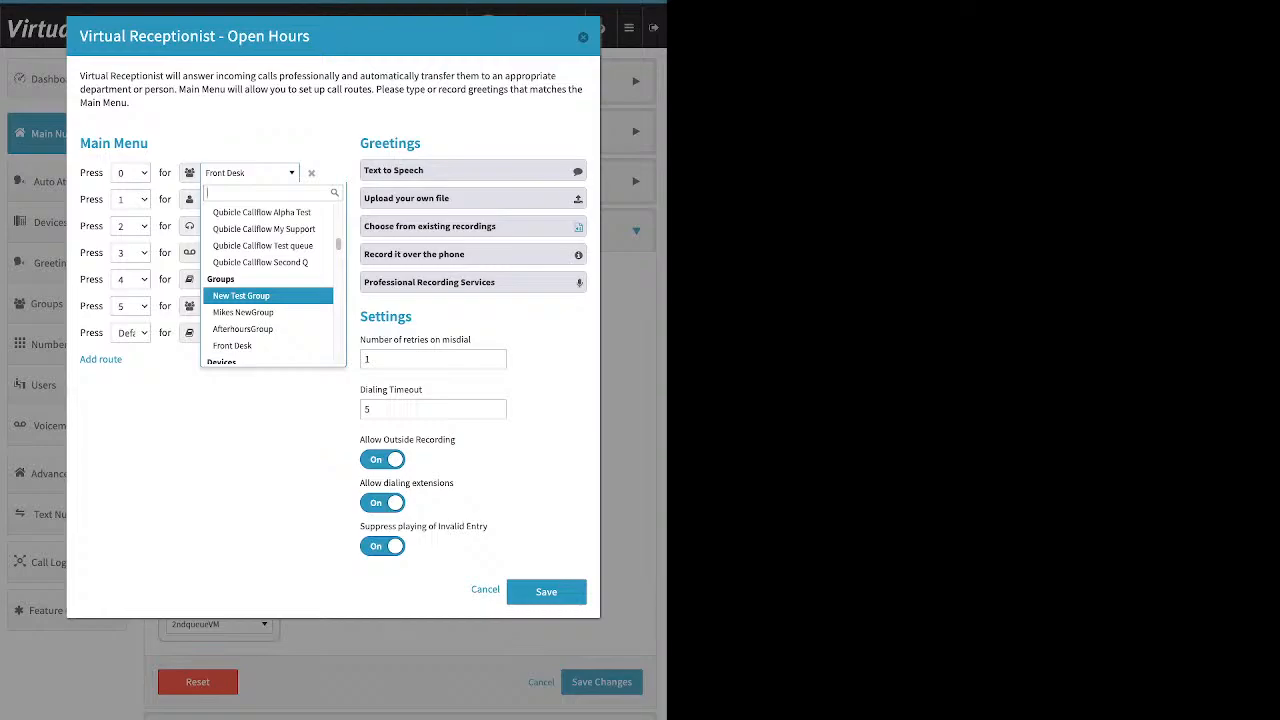
key("Down")
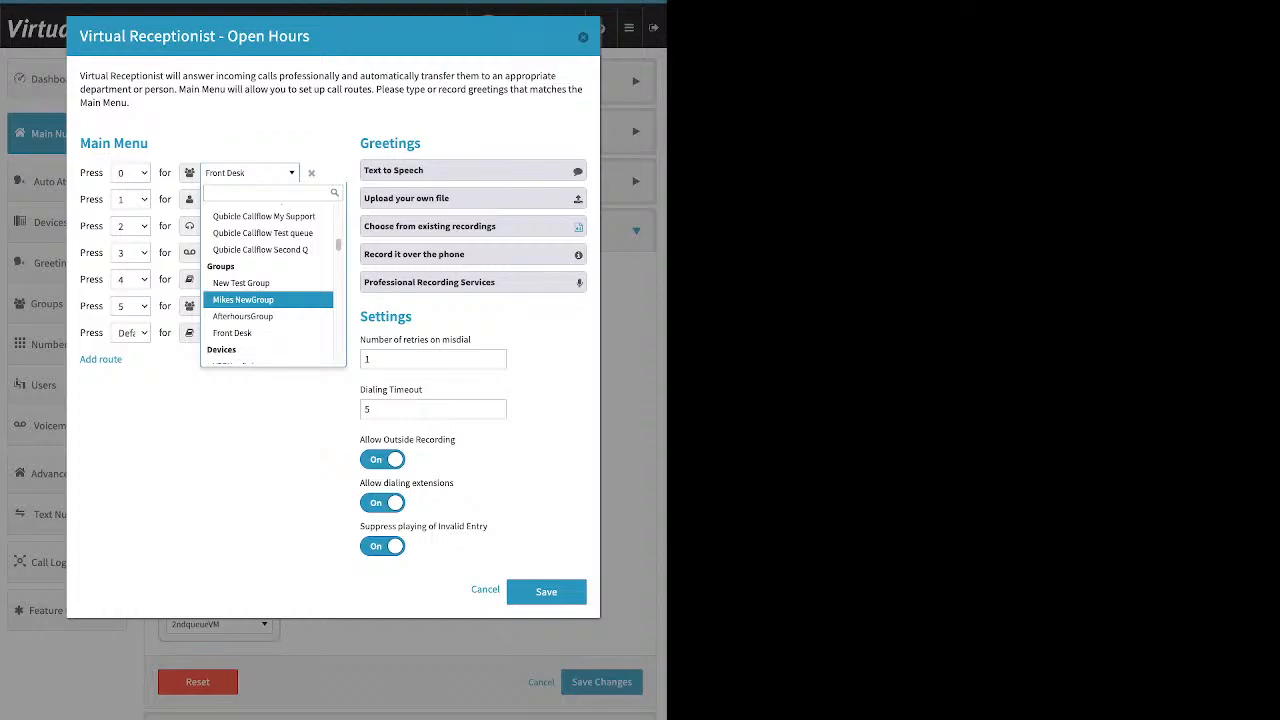
scroll(268, 295, "down", 3)
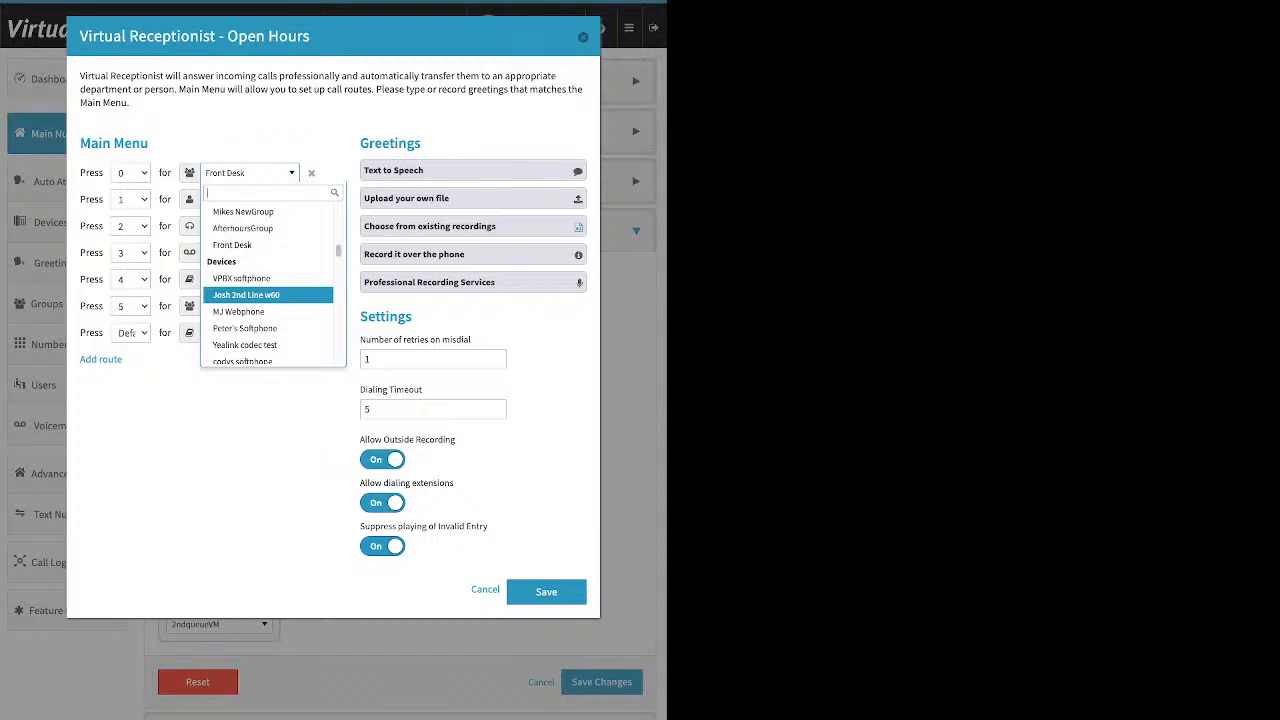
scroll(268, 292, "down", 3)
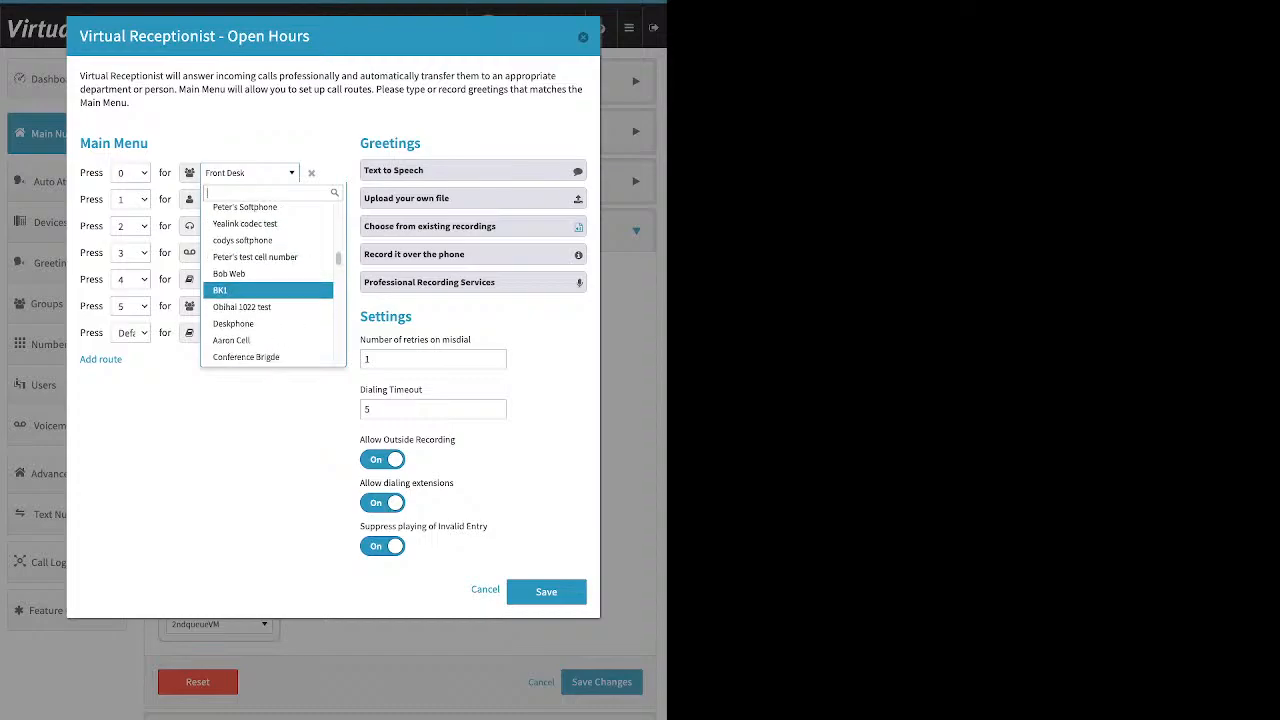
scroll(268, 290, "down", 1)
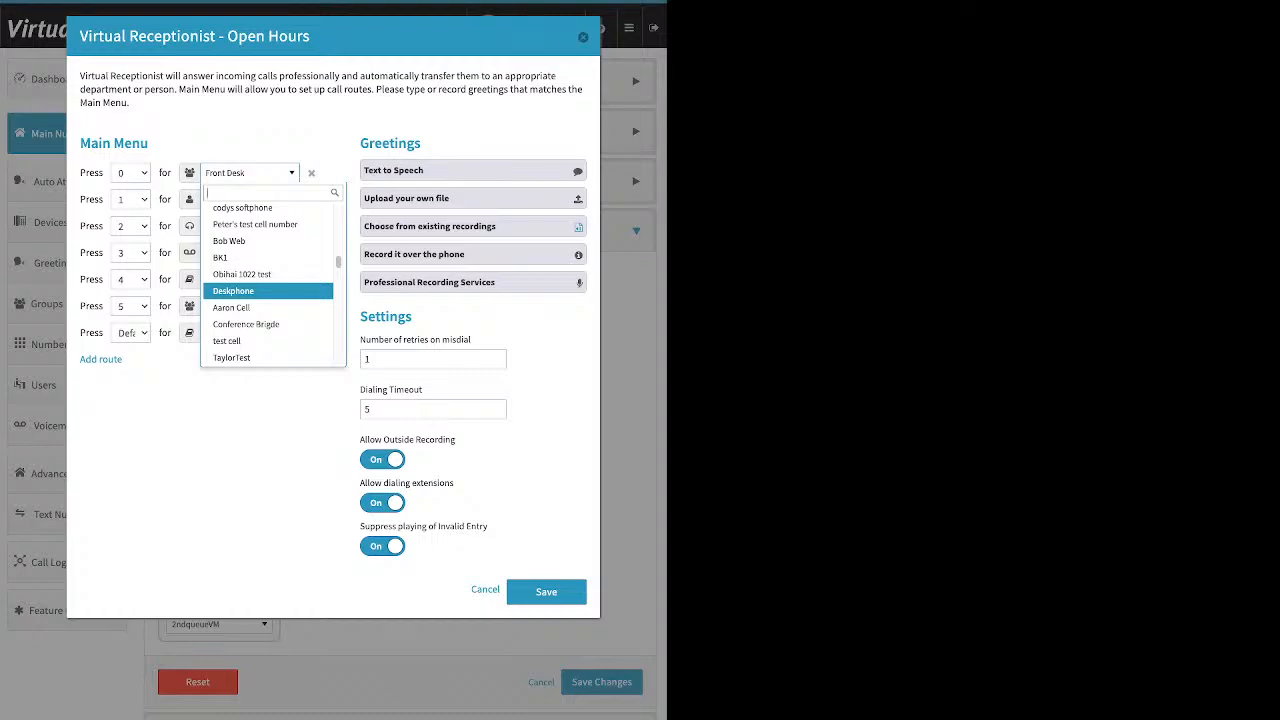
scroll(268, 294, "down", 1)
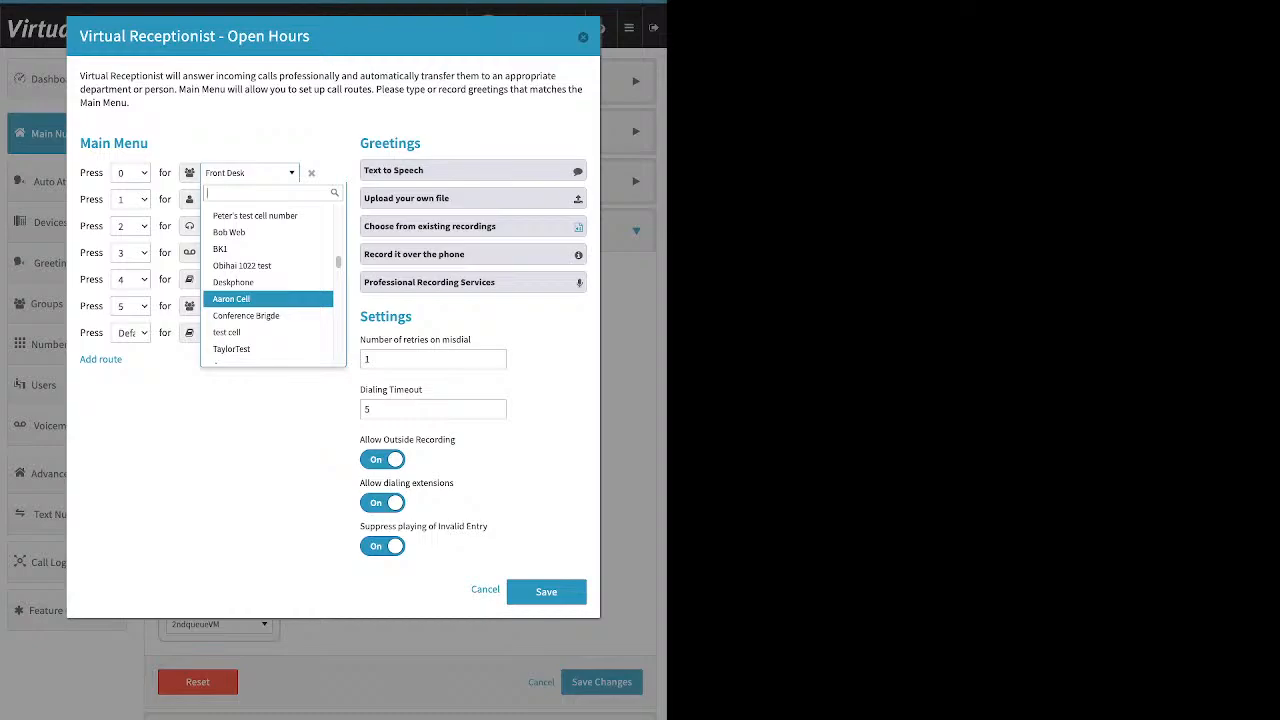
scroll(268, 294, "down", 10)
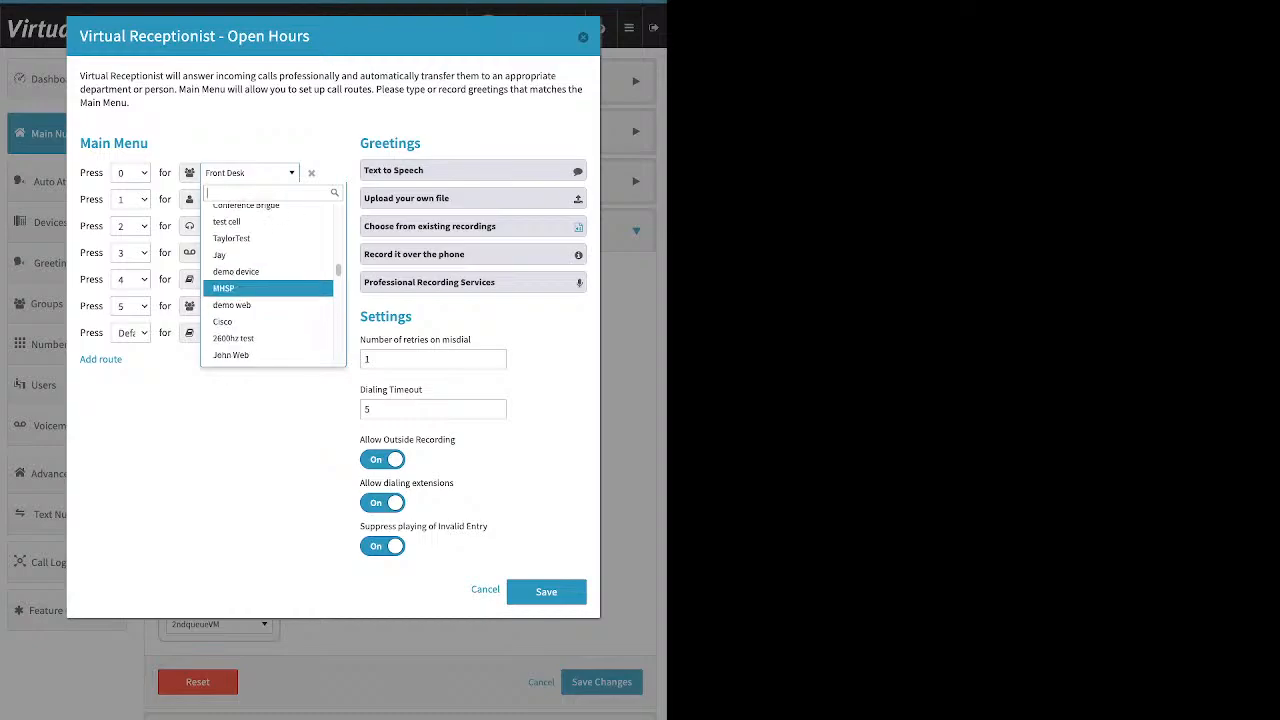
scroll(268, 298, "down", 8)
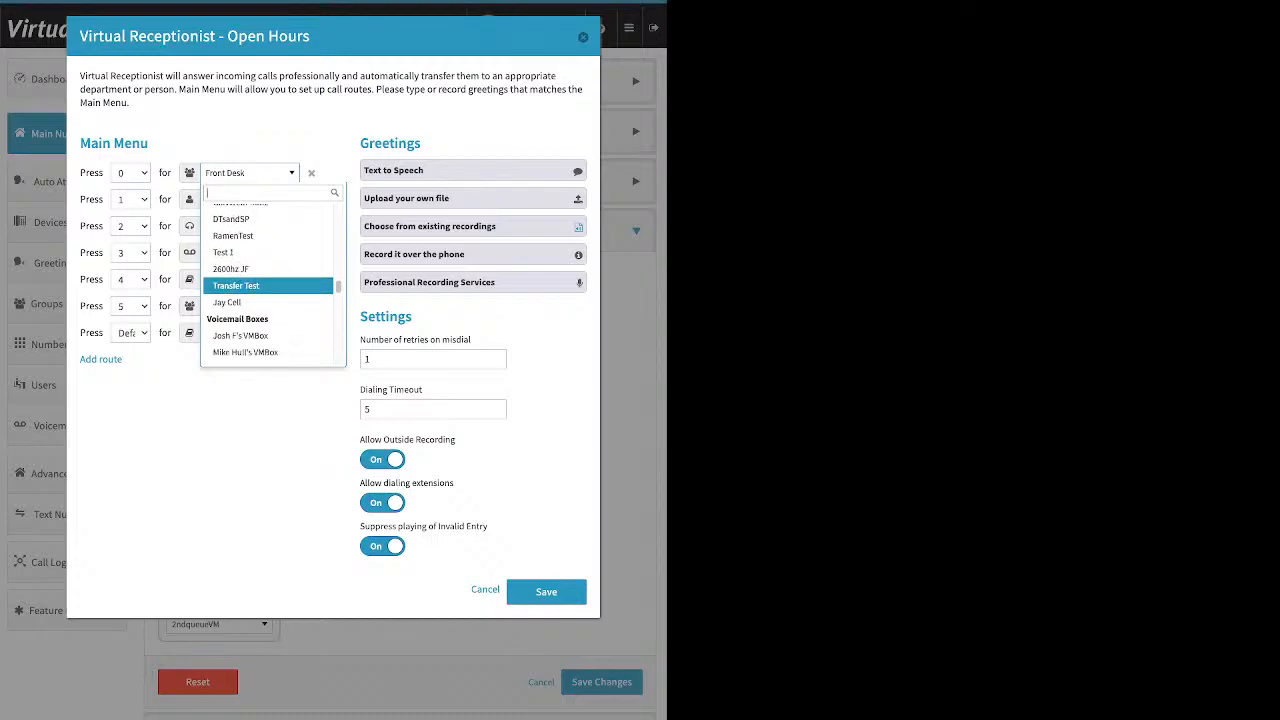
scroll(268, 298, "down", 2)
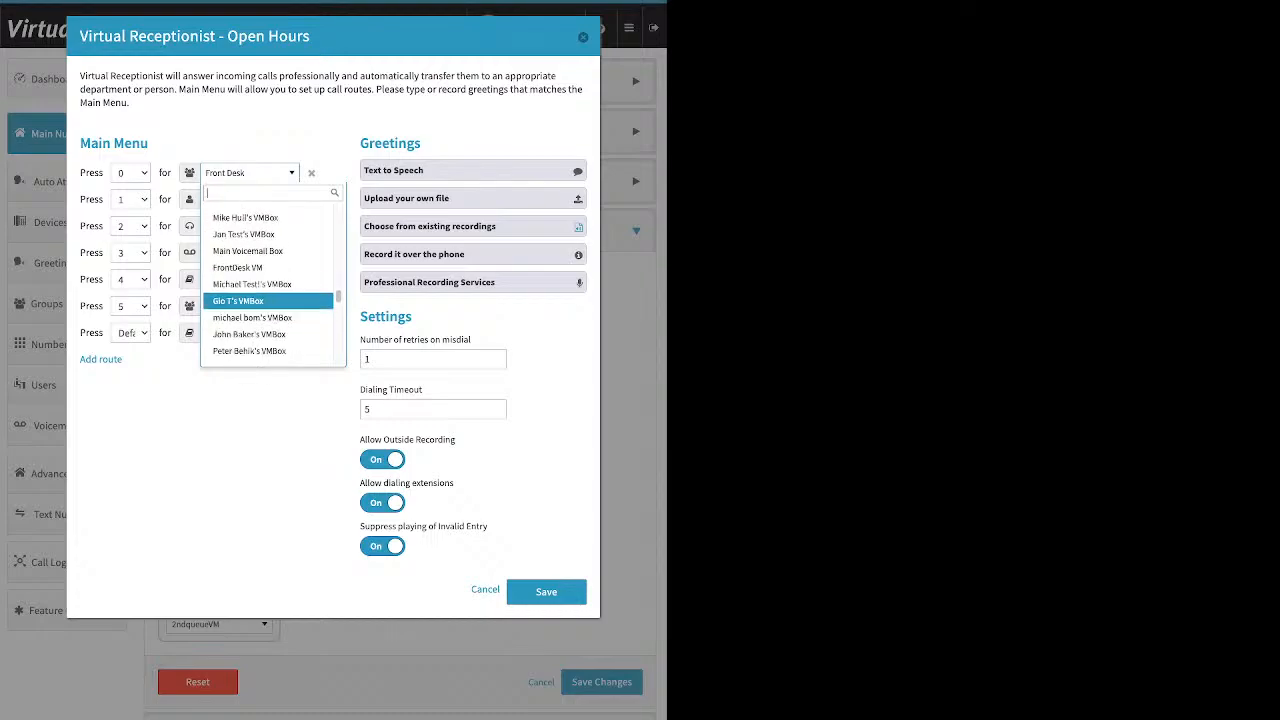
scroll(268, 298, "down", 10)
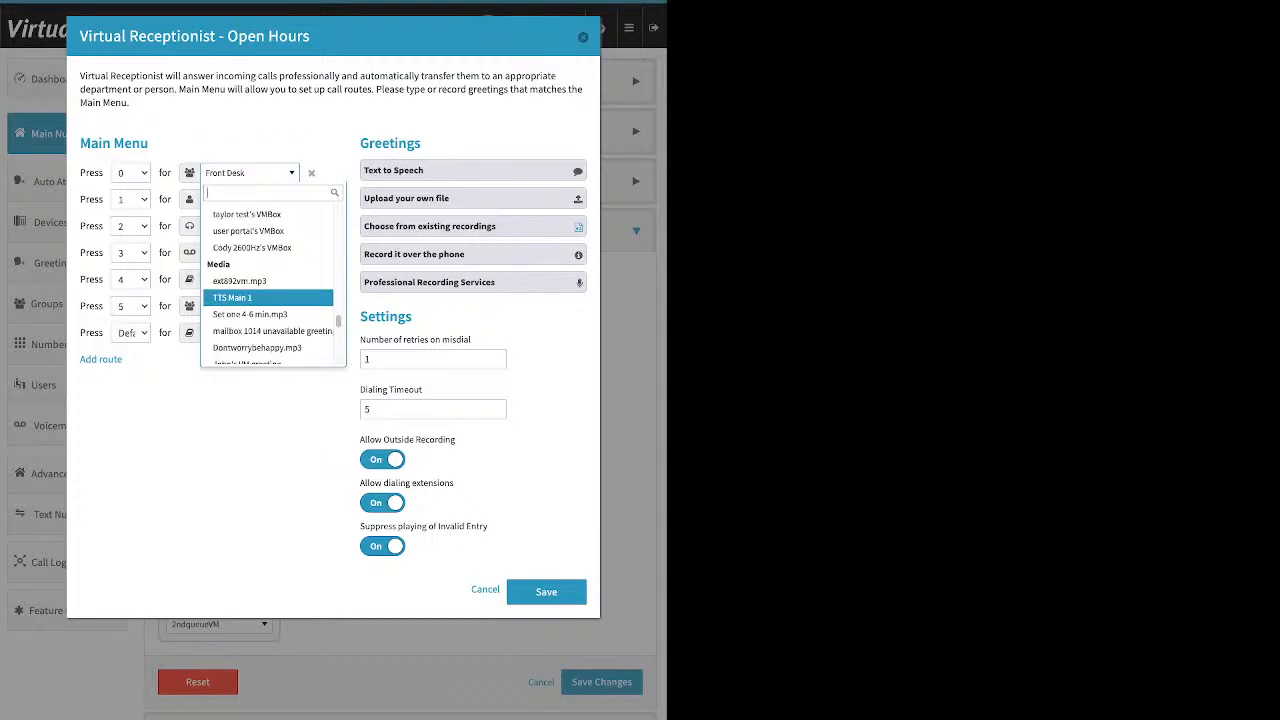
scroll(268, 298, "up", 3)
scroll(268, 298, "down", 1)
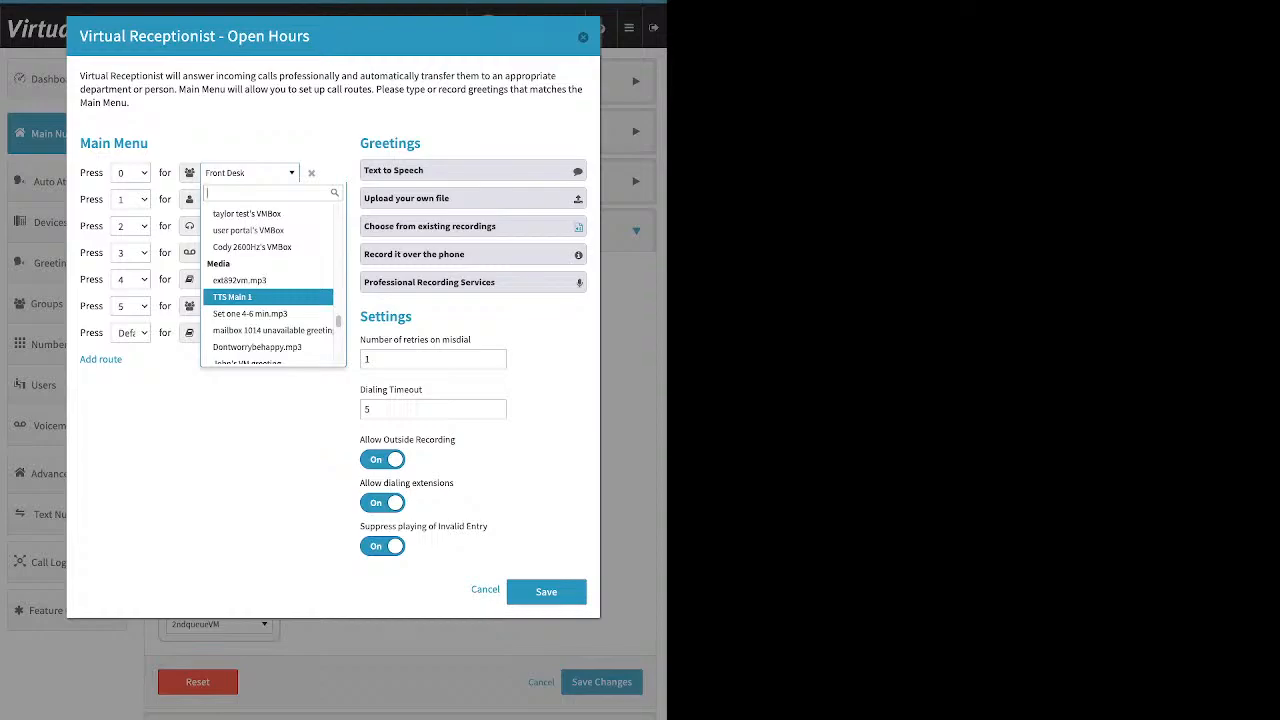
scroll(268, 291, "down", 4)
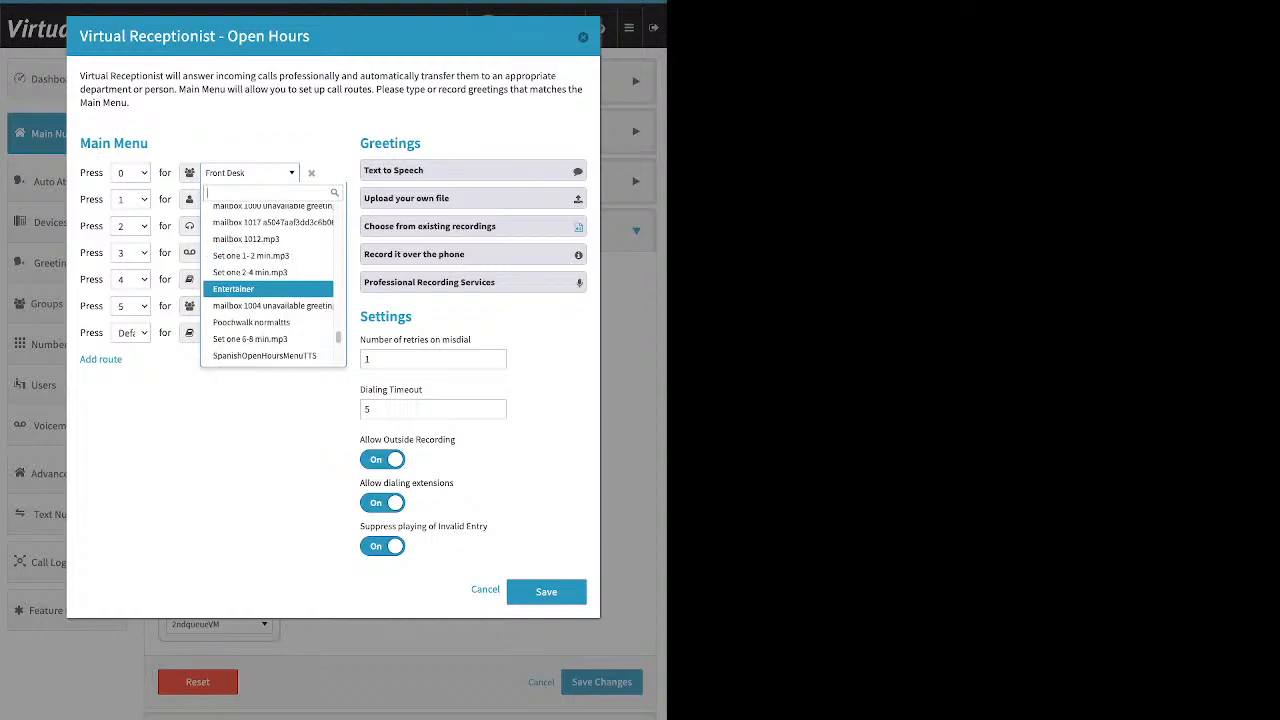
scroll(268, 289, "down", 3)
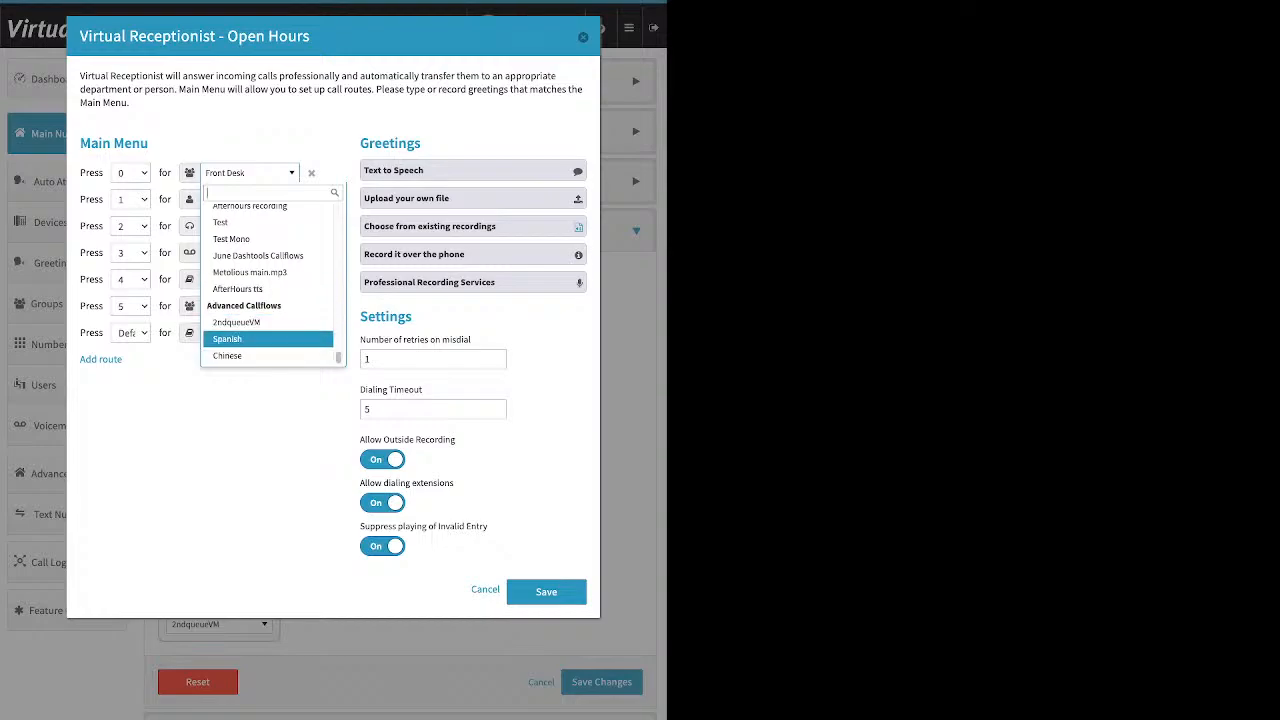
key("Escape")
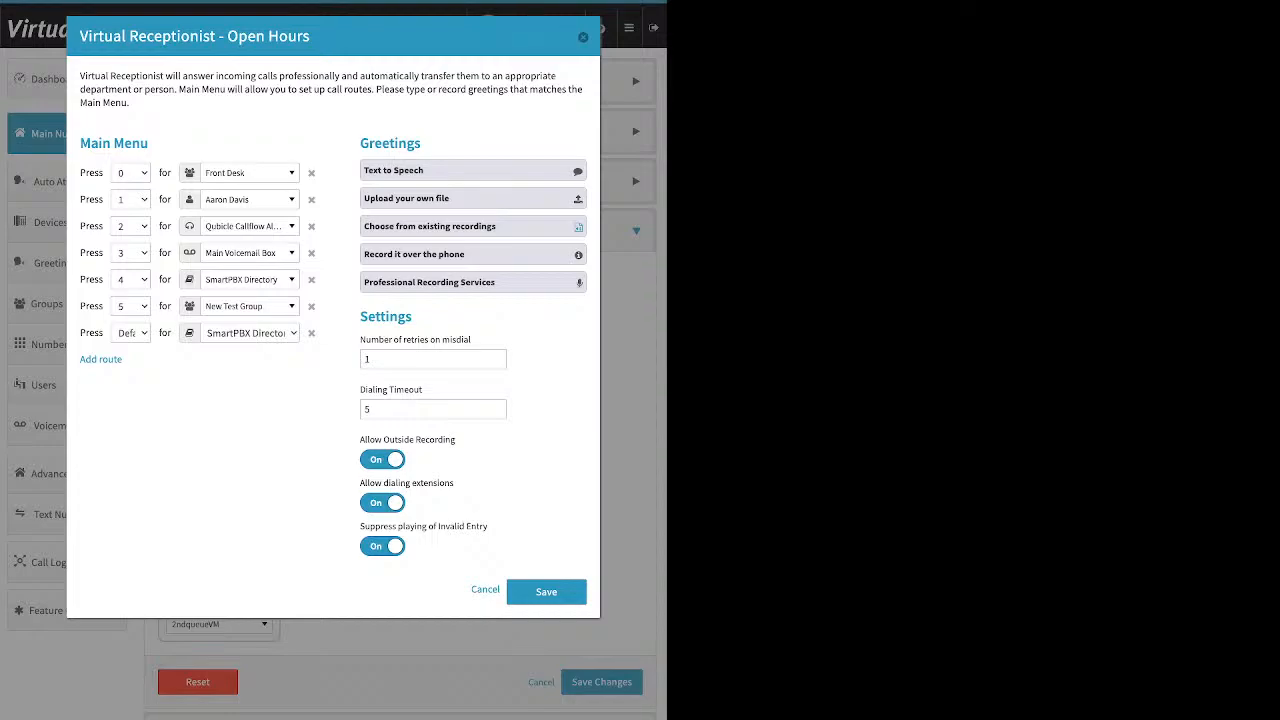
Expand the Text to Speech greeting option to view its message box, then collapse it
left_click_drag(422, 143, 360, 143)
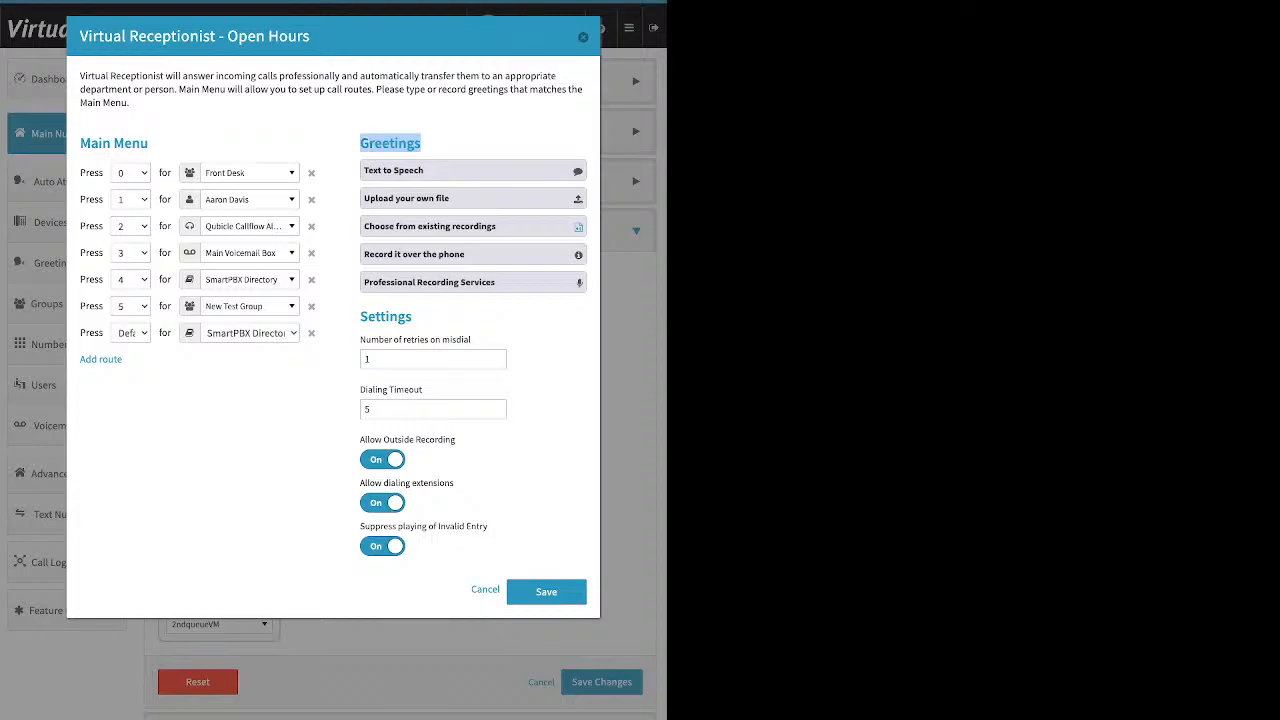
left_click(393, 170)
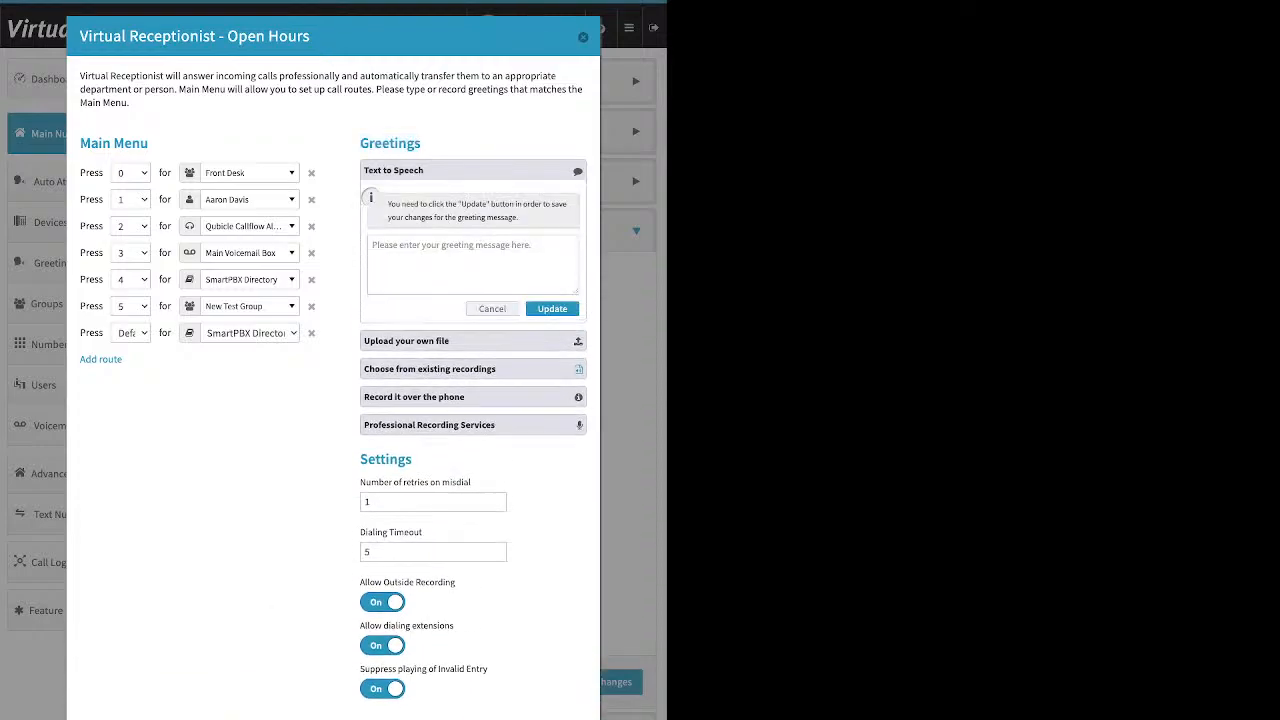
left_click(472, 264)
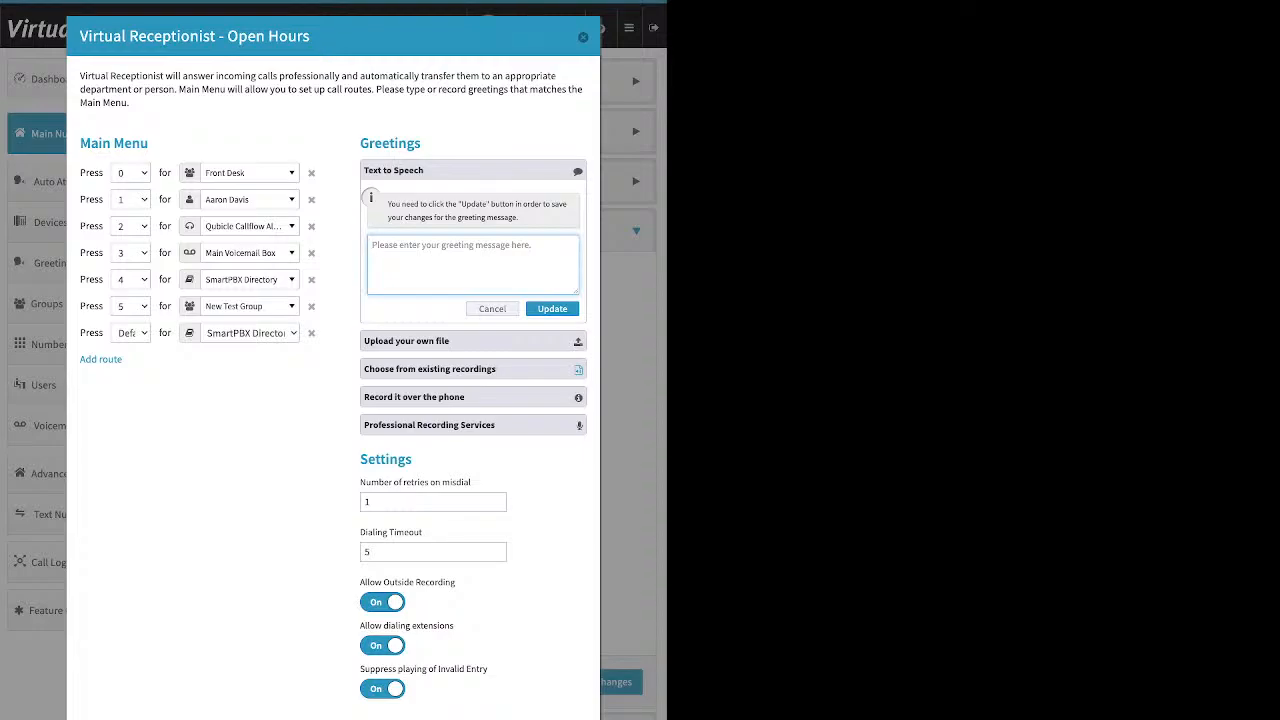
left_click_drag(311, 37, 228, 37)
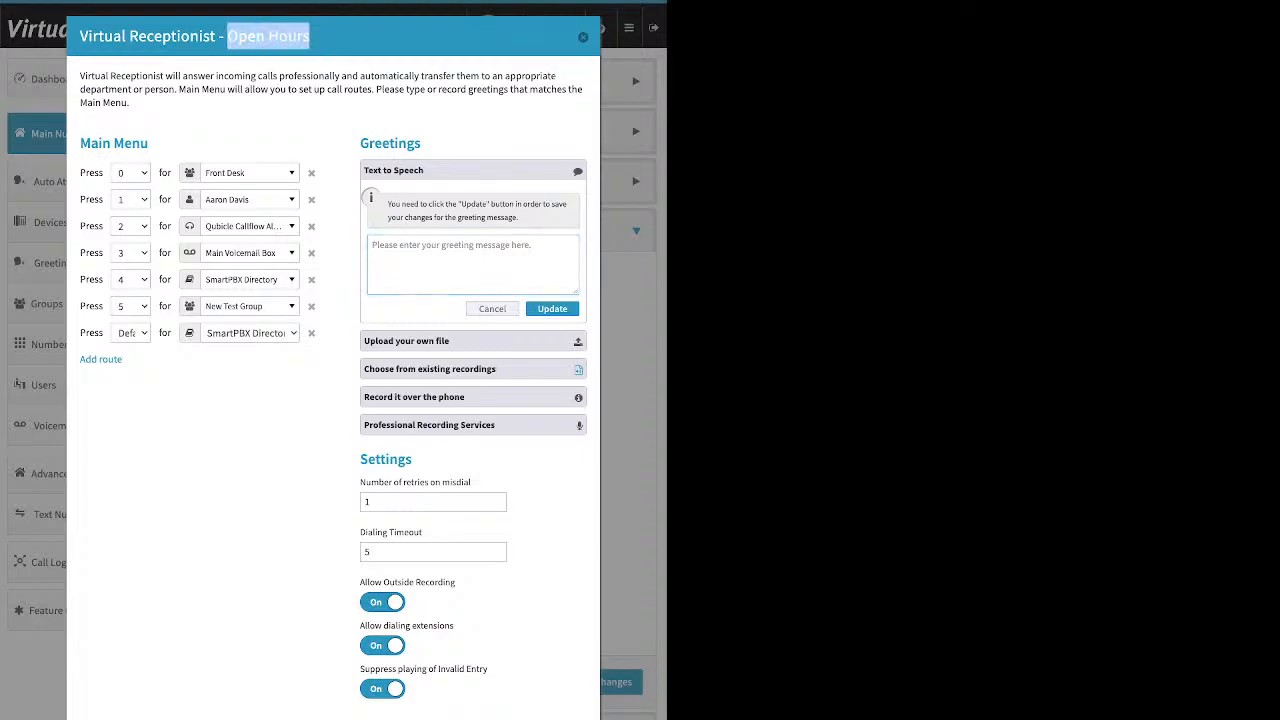
left_click_drag(149, 144, 114, 144)
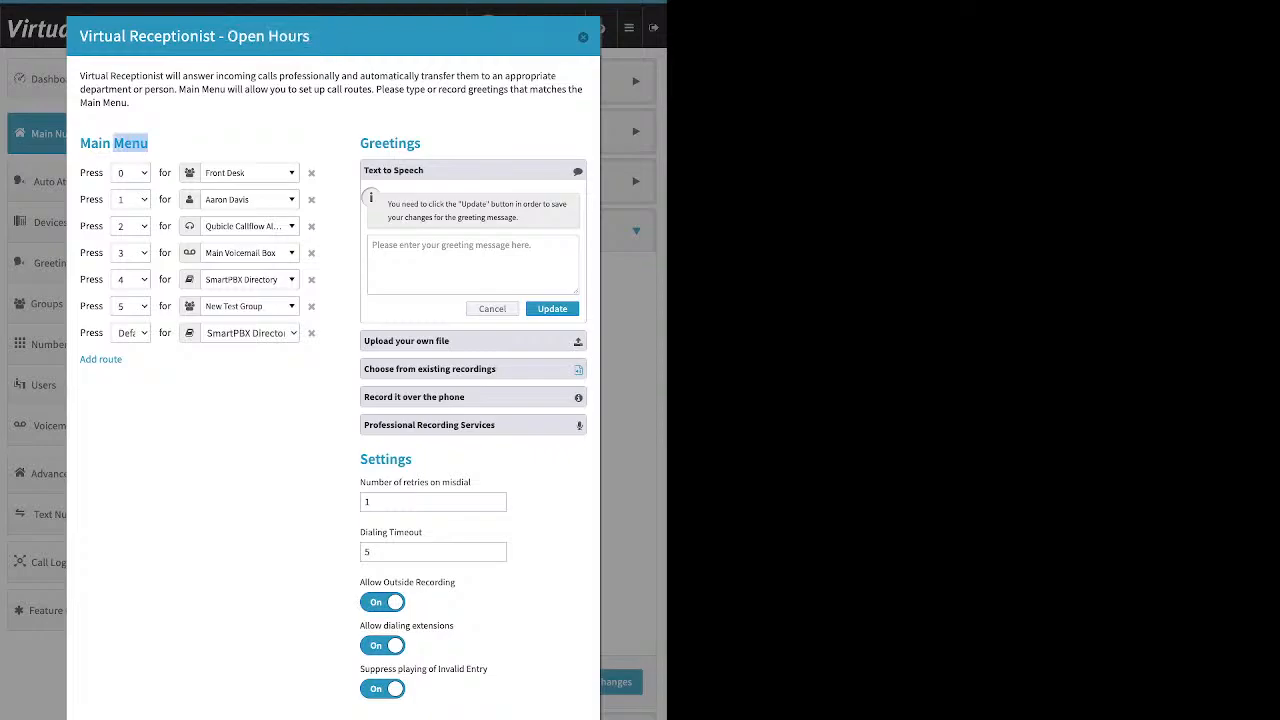
left_click(472, 171)
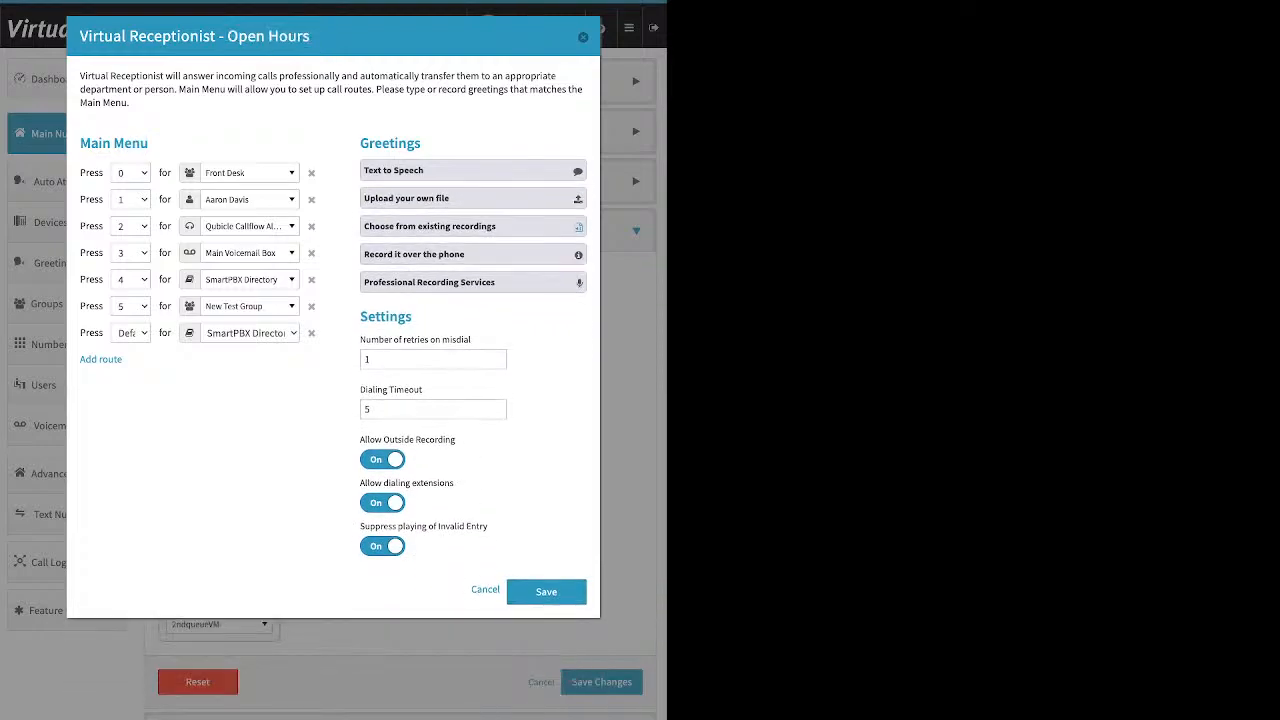
Open each greeting option in turn: Text to Speech, Upload your own file, Choose from existing recordings, and Record it over the phone
left_click_drag(424, 171, 393, 171)
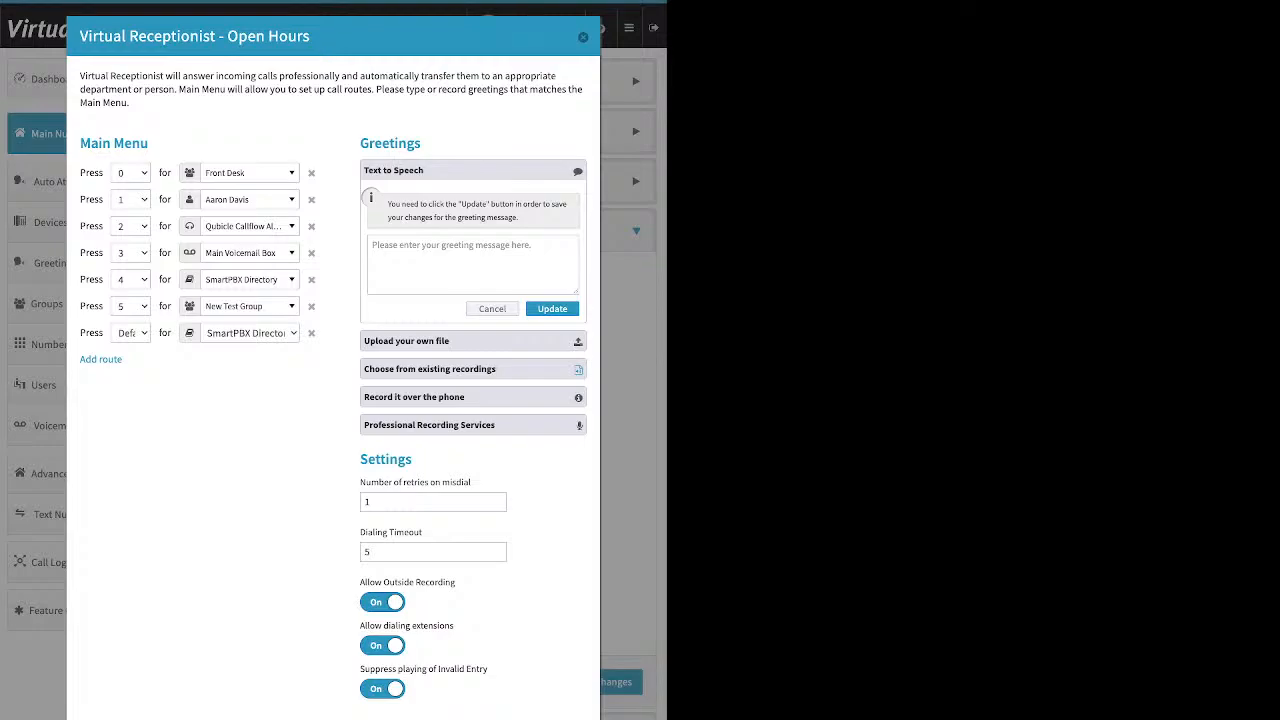
left_click(472, 171)
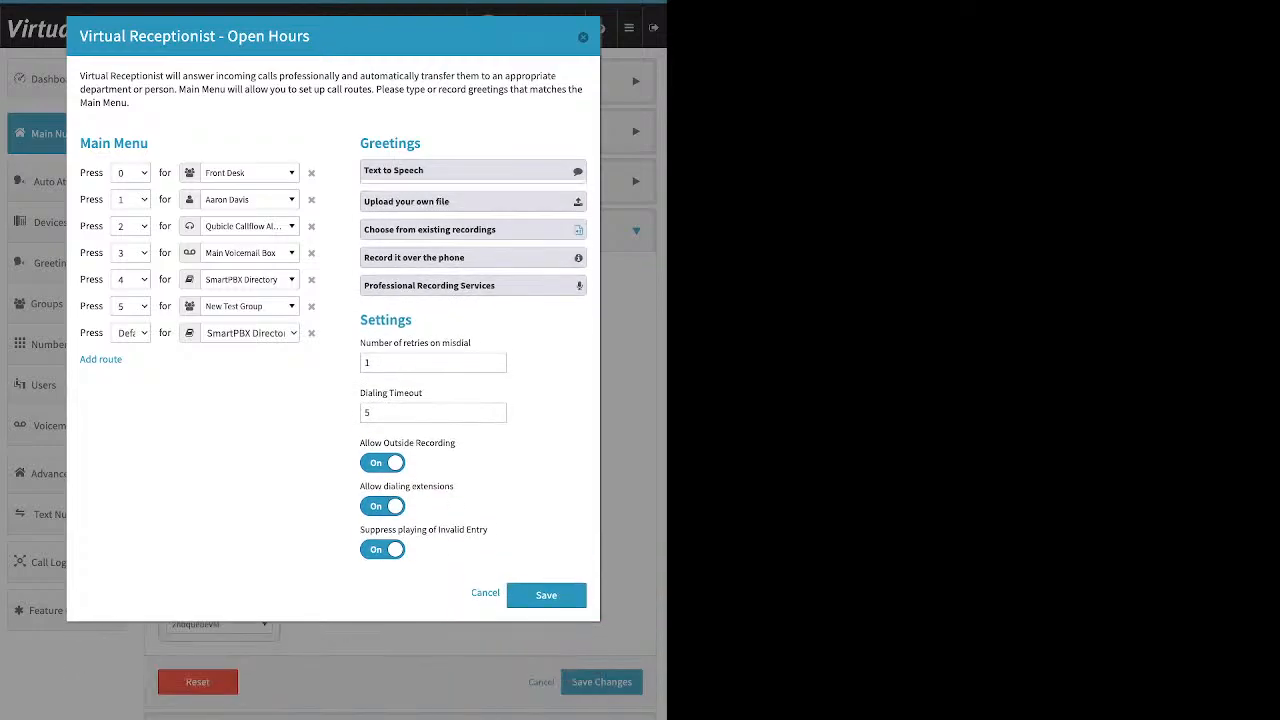
left_click(472, 198)
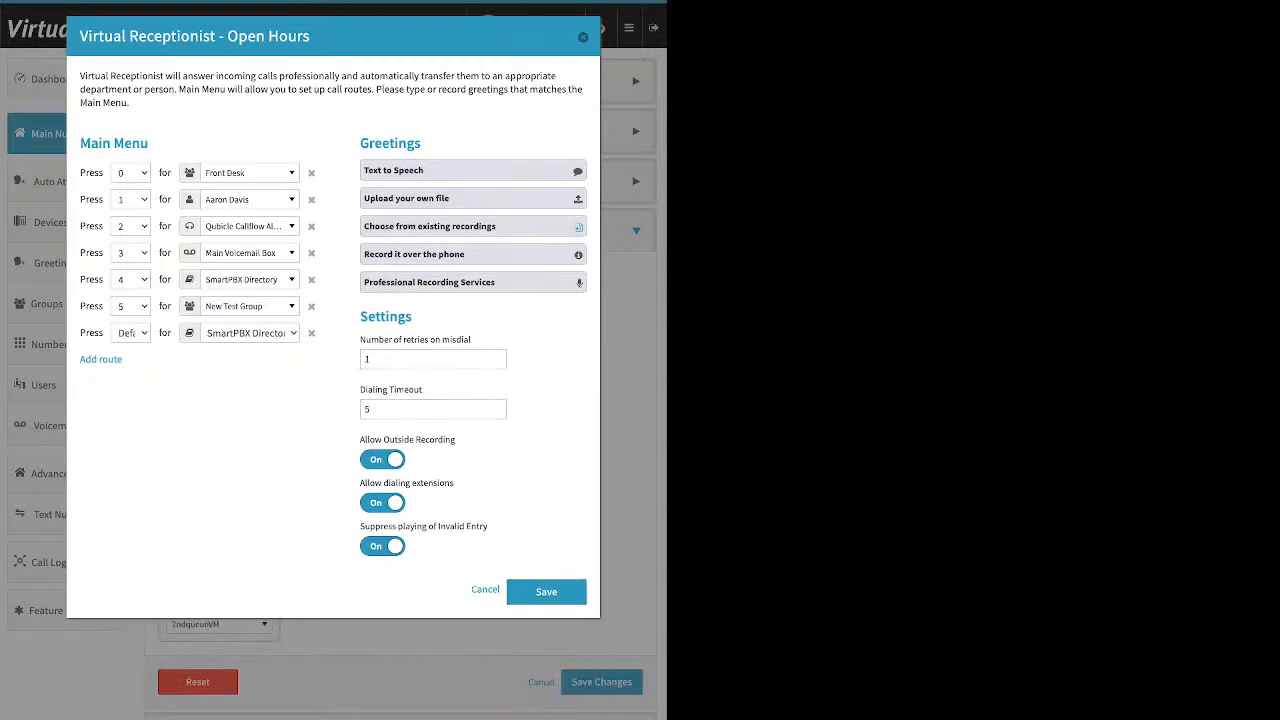
left_click(578, 227)
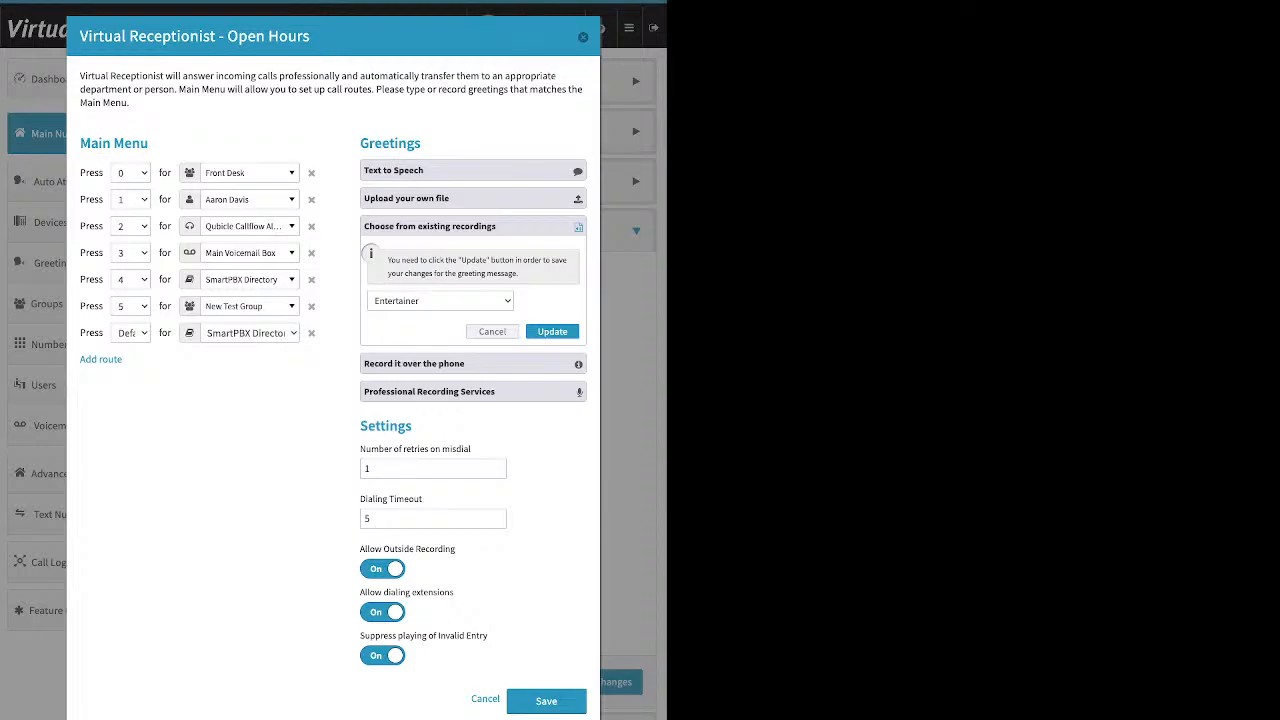
left_click(472, 364)
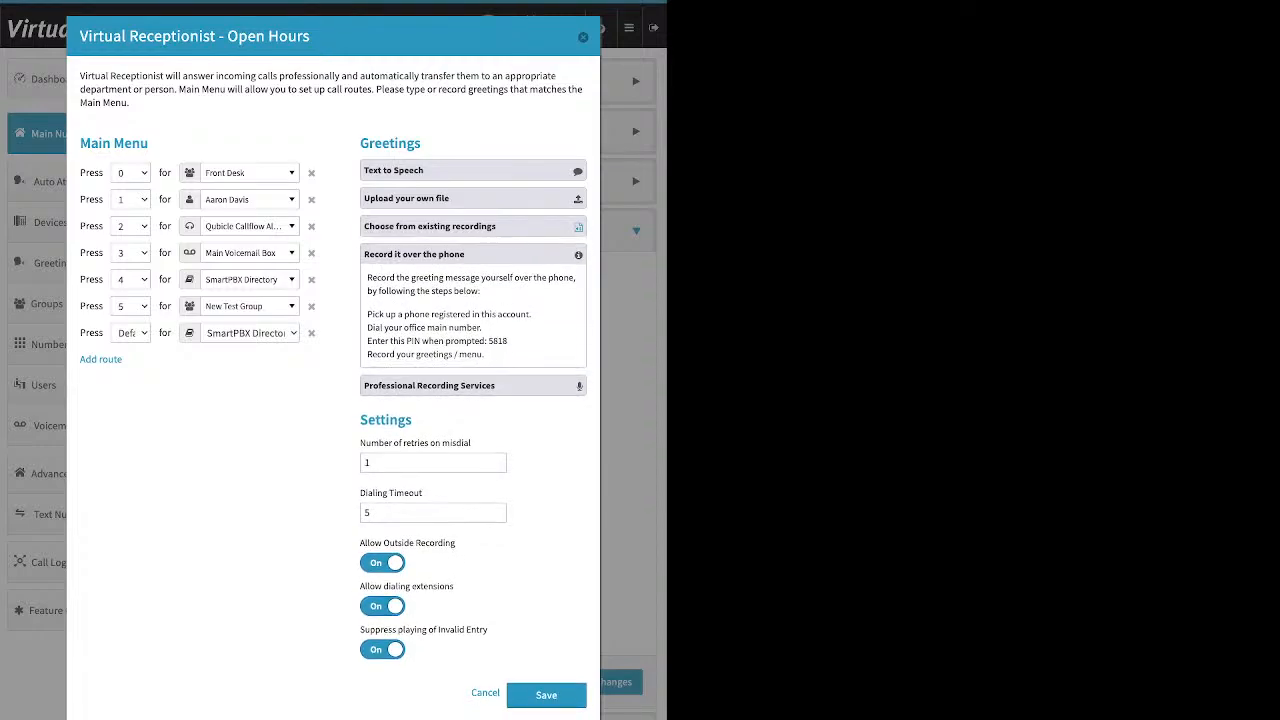
left_click_drag(366, 314, 531, 314)
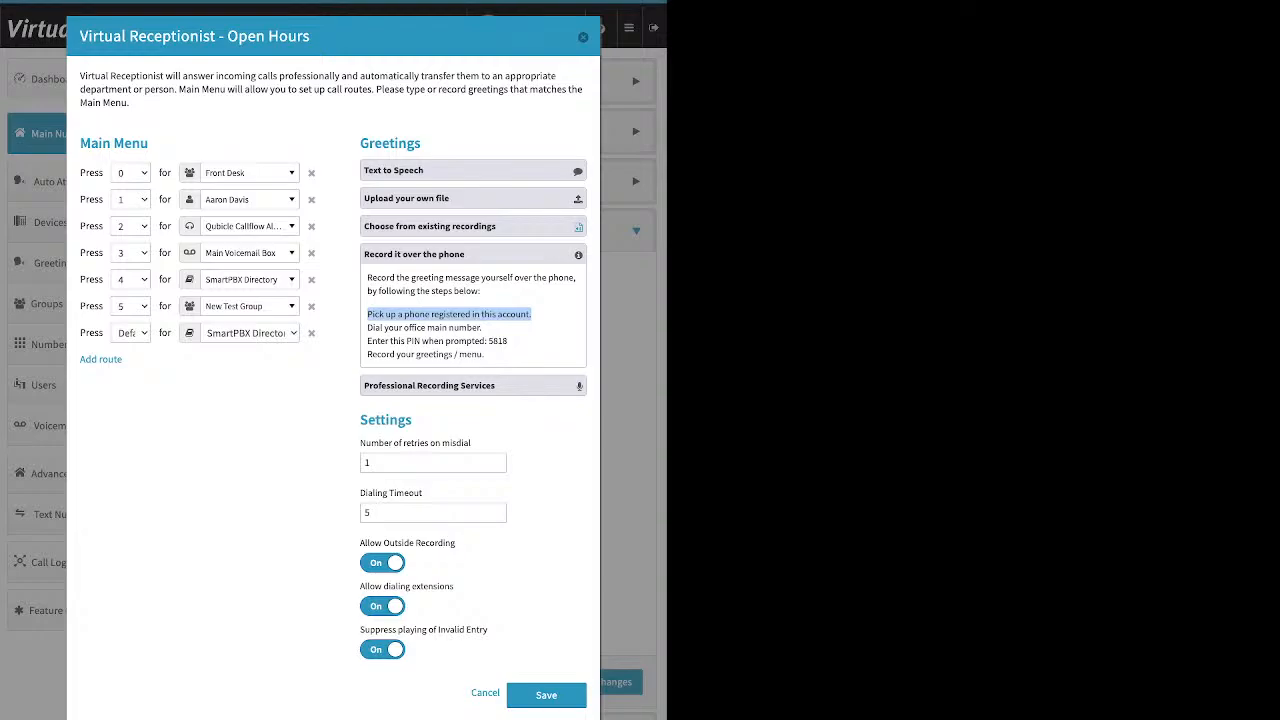
Switch off Suppress playing of Invalid Entry, toggling Allow Outside Recording off and back on
left_click(382, 562)
left_click(382, 649)
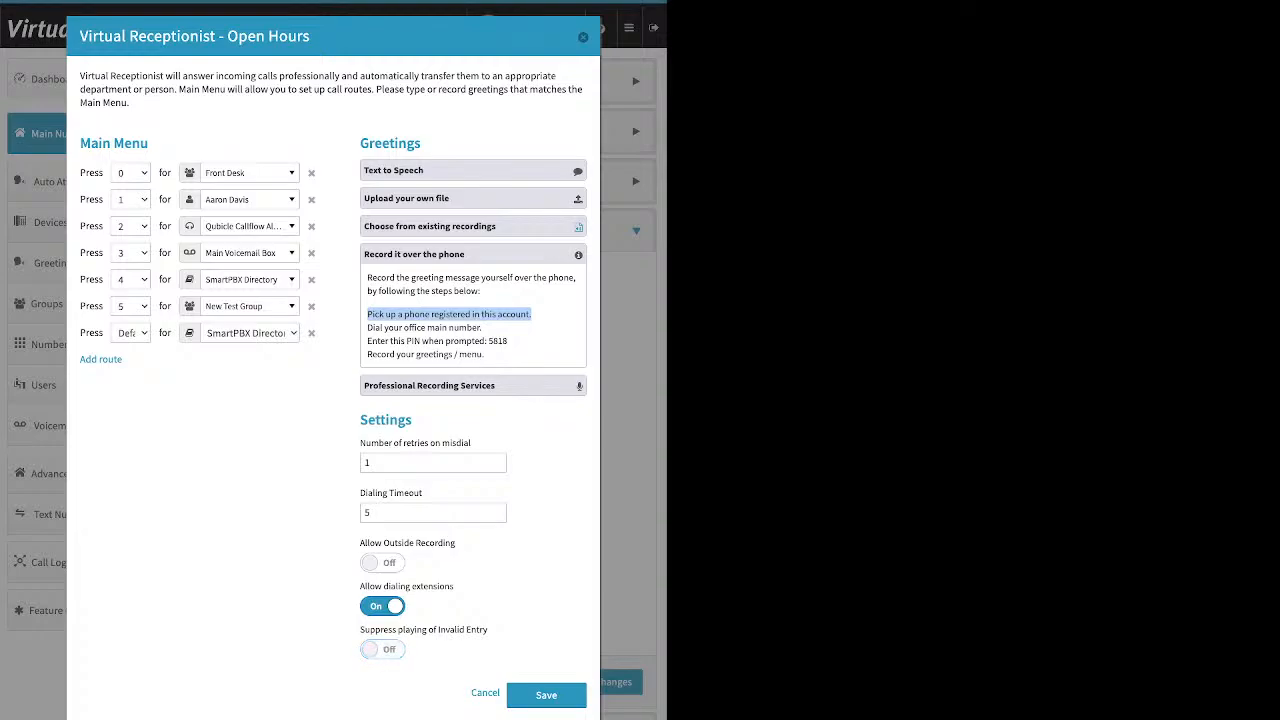
left_click(366, 513)
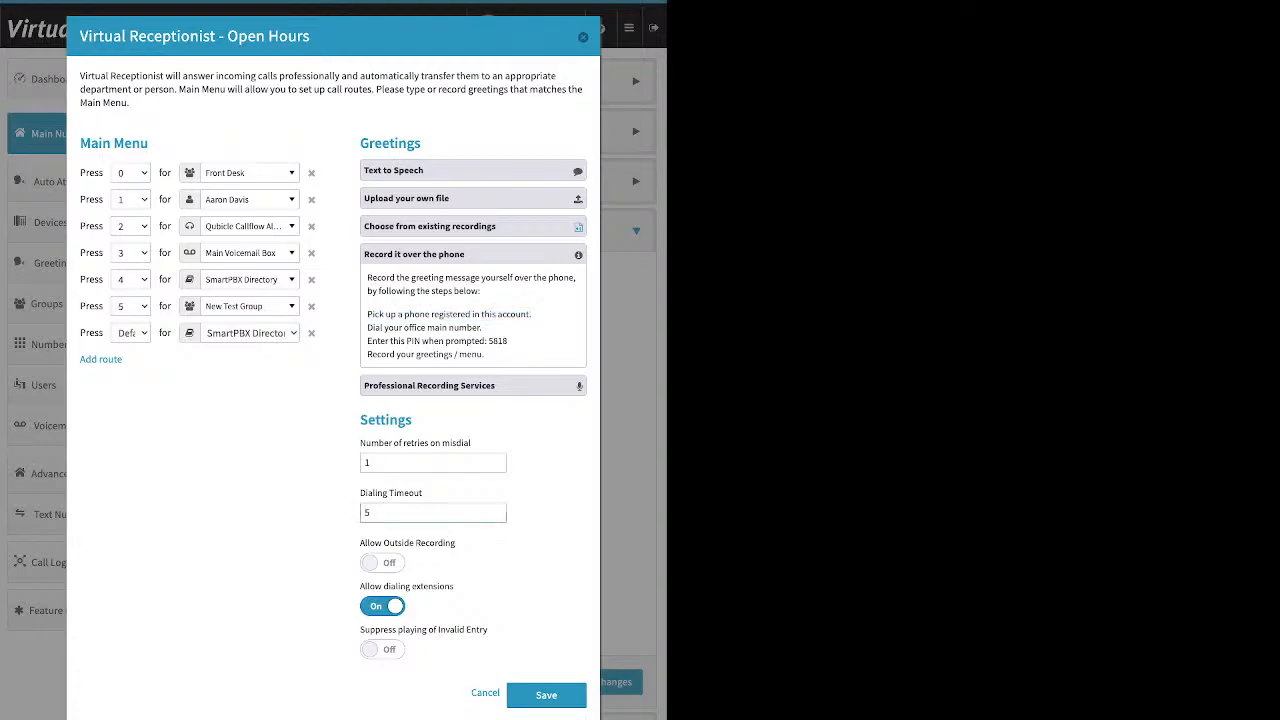
left_click_drag(361, 420, 412, 420)
left_click(400, 420)
left_click_drag(456, 543, 360, 543)
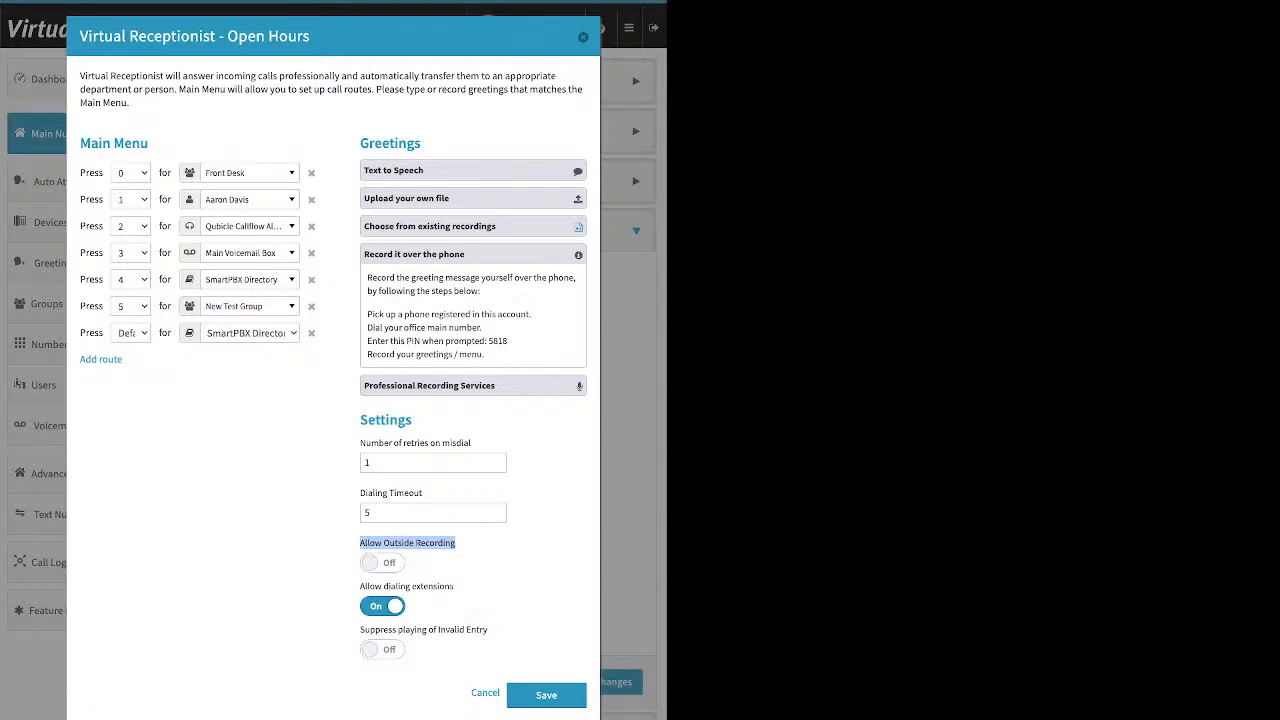
left_click(382, 563)
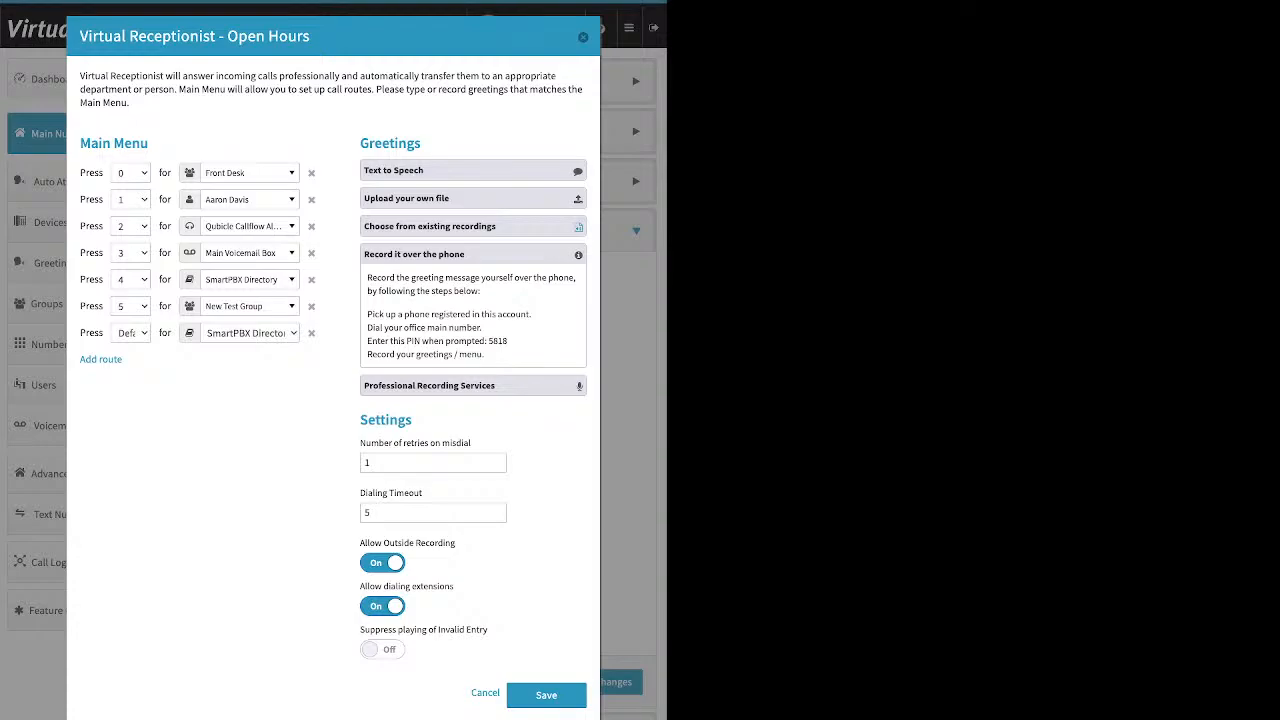
left_click_drag(508, 341, 489, 341)
left_click(500, 341)
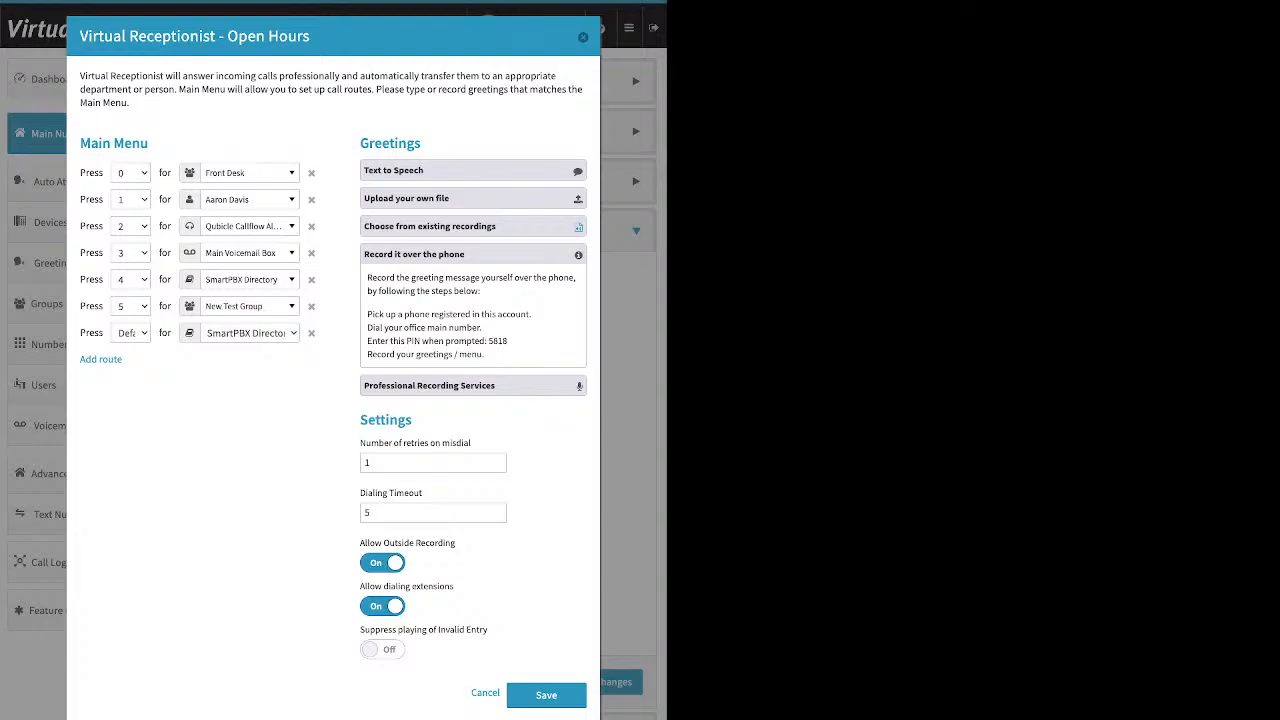
Open the Record it over the phone, Professional Recording Services and Upload your own file greeting options, then close them
left_click(473, 254)
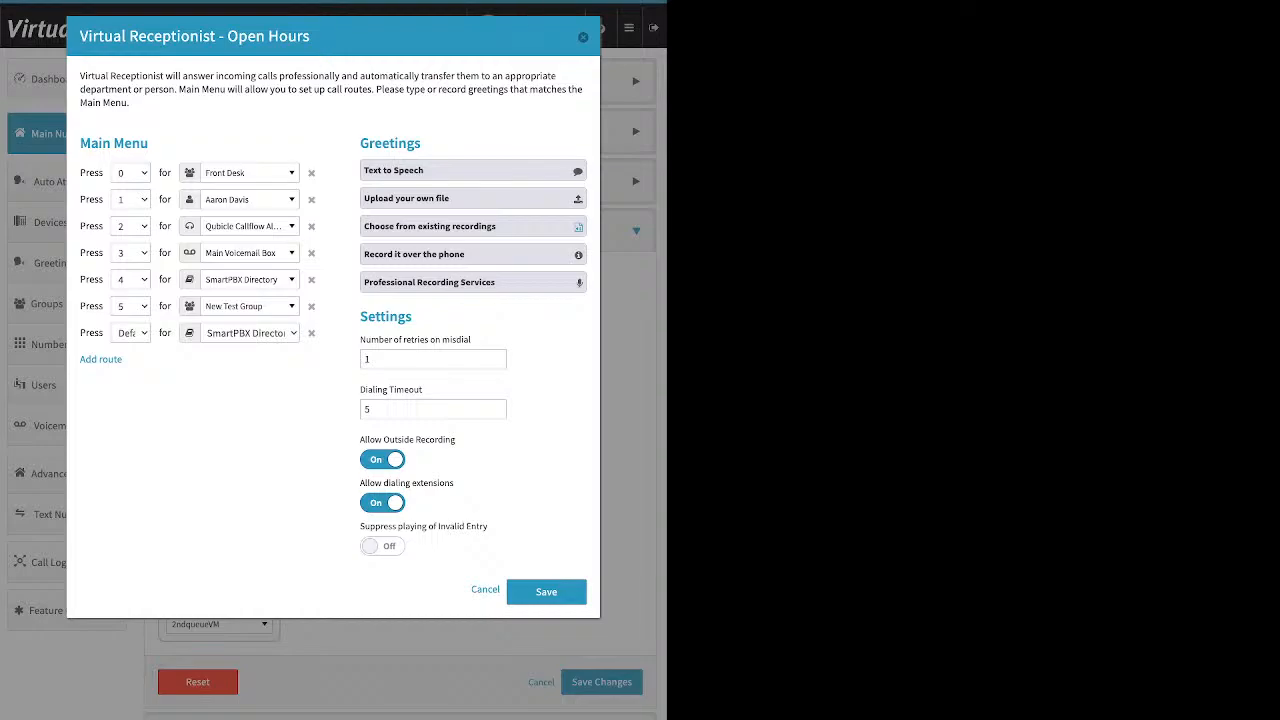
left_click(473, 282)
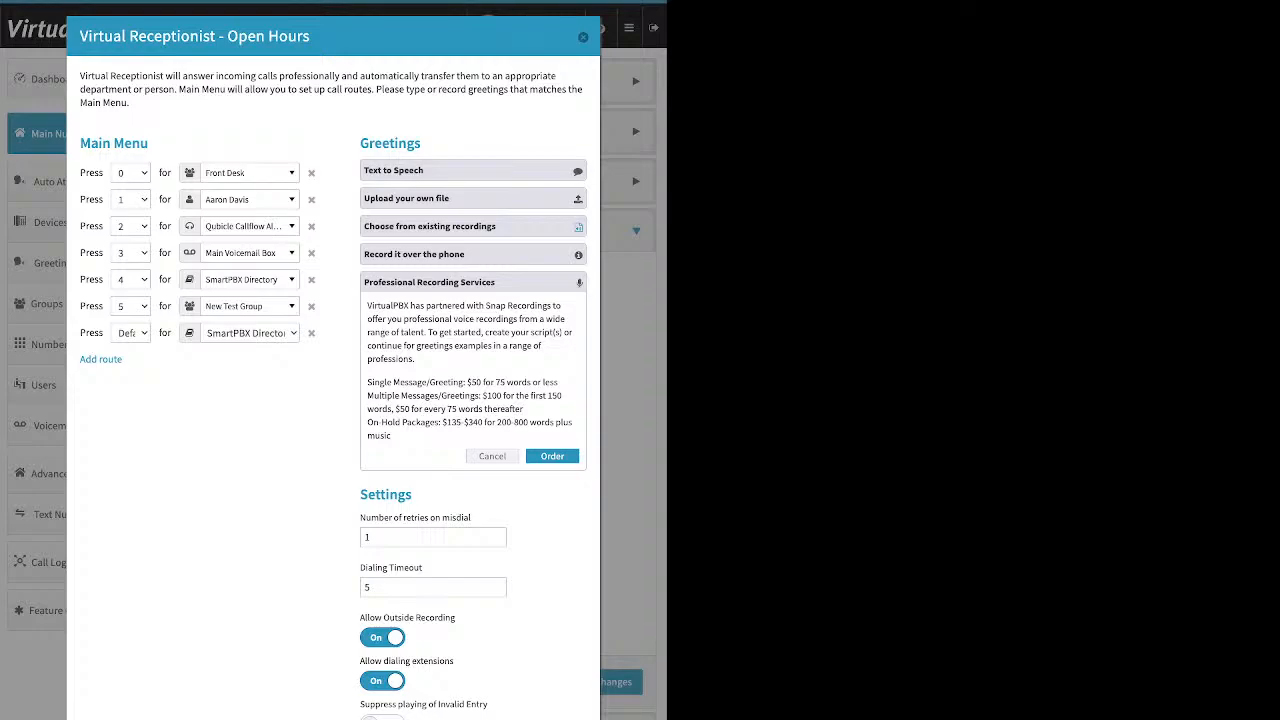
left_click(492, 456)
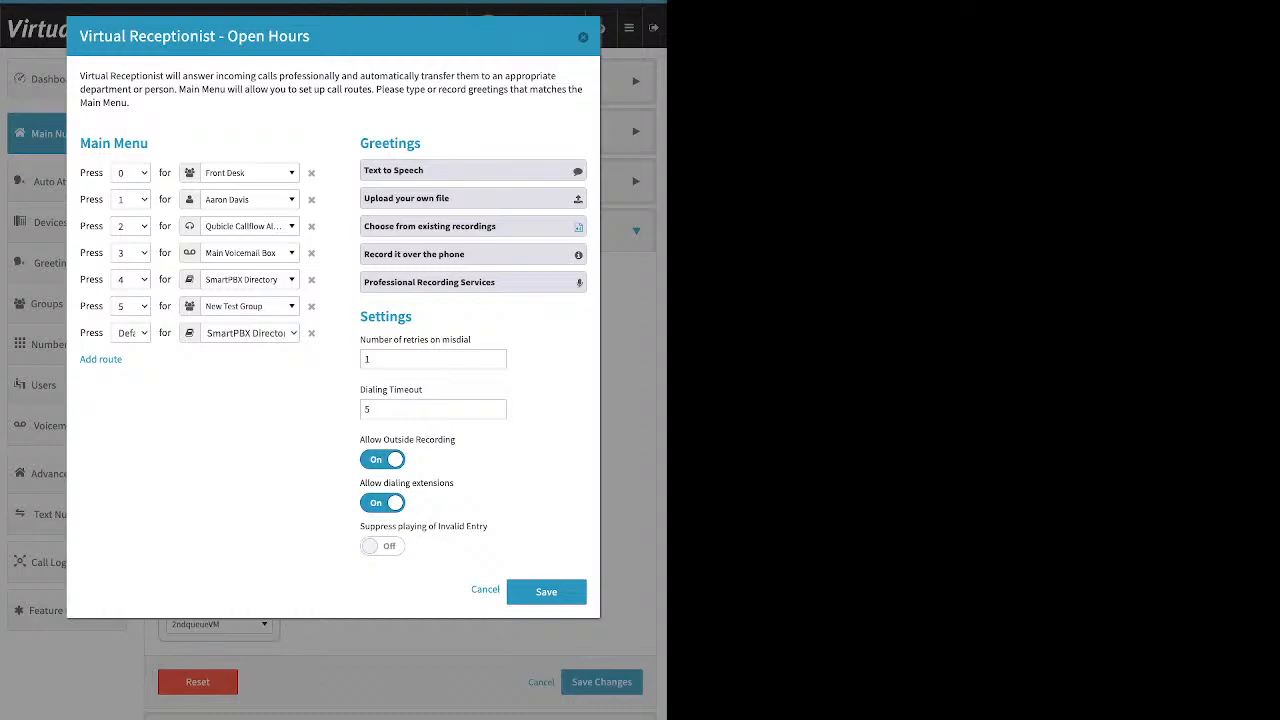
left_click(472, 198)
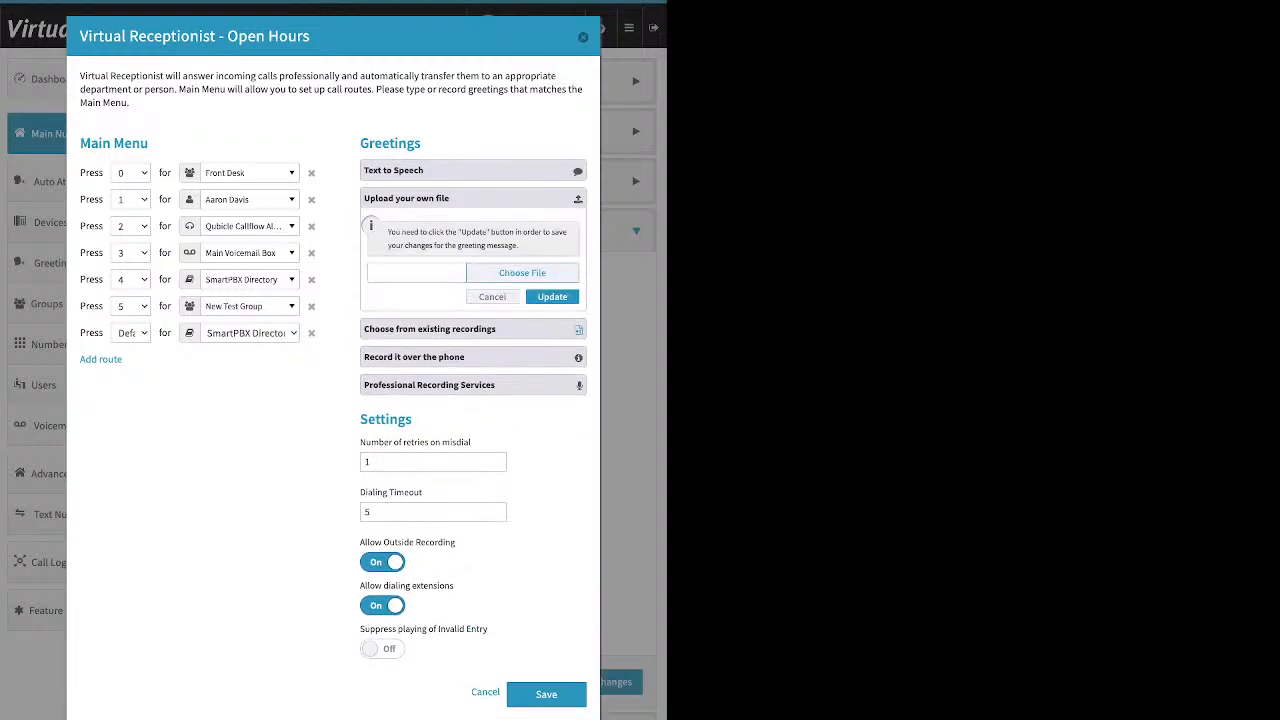
left_click(492, 297)
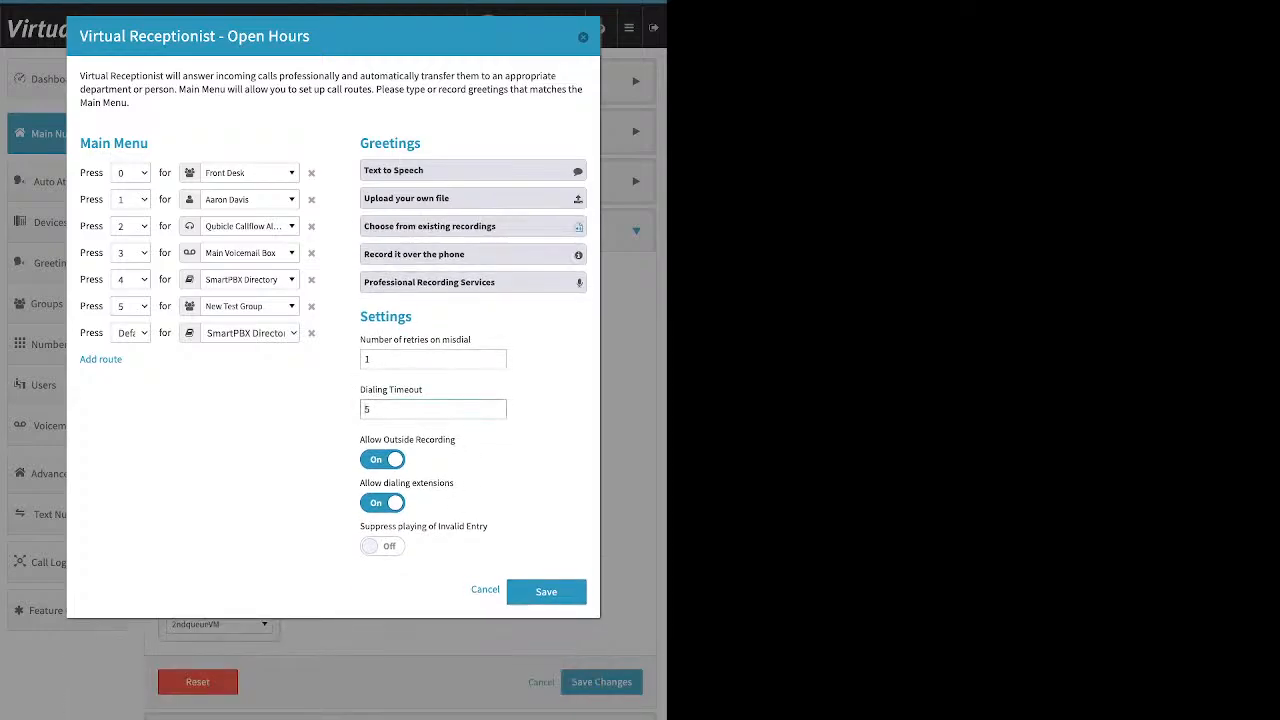
Delete the Default route from the Open Hours main menu
left_click(366, 359)
left_click_drag(360, 339, 424, 390)
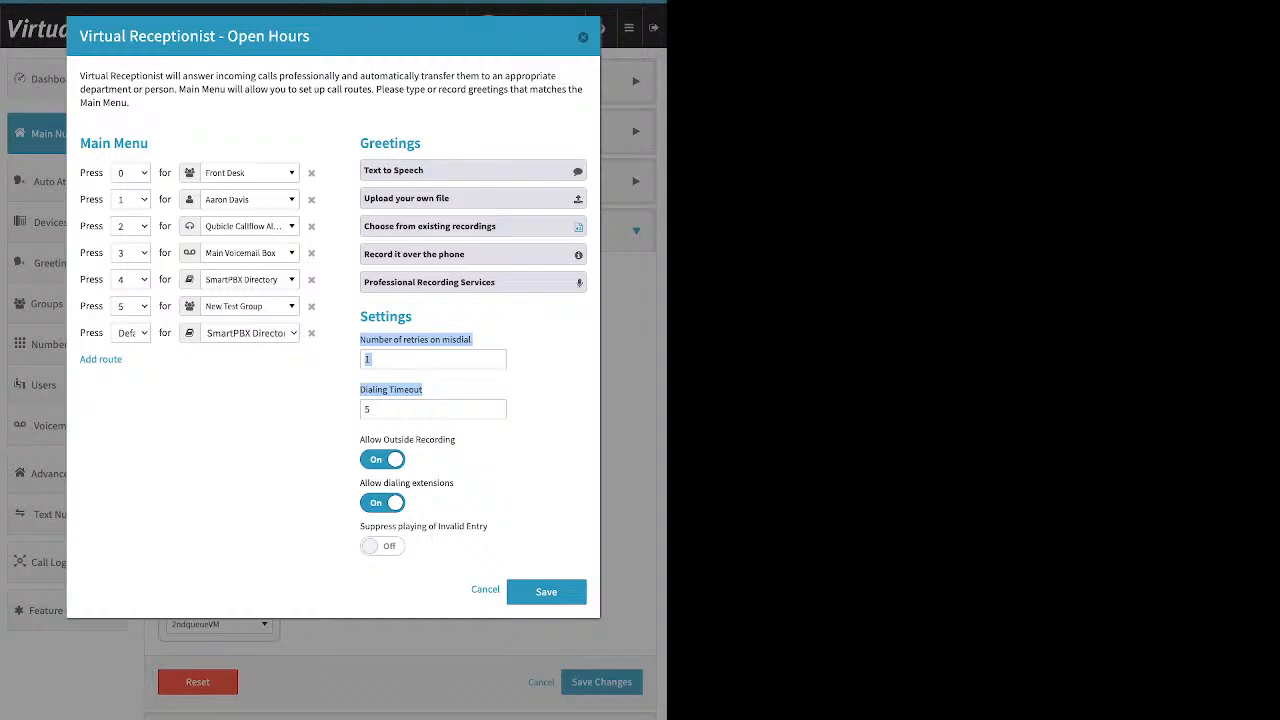
left_click_drag(79, 333, 104, 333)
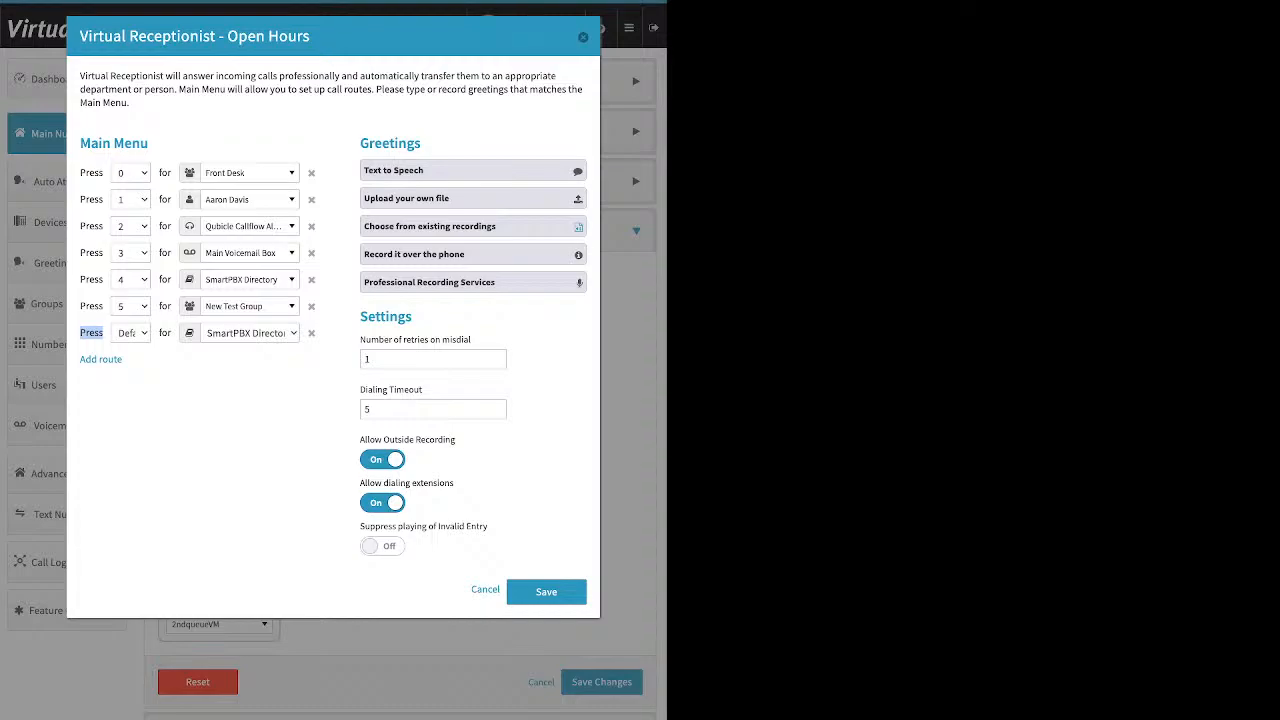
left_click(311, 333)
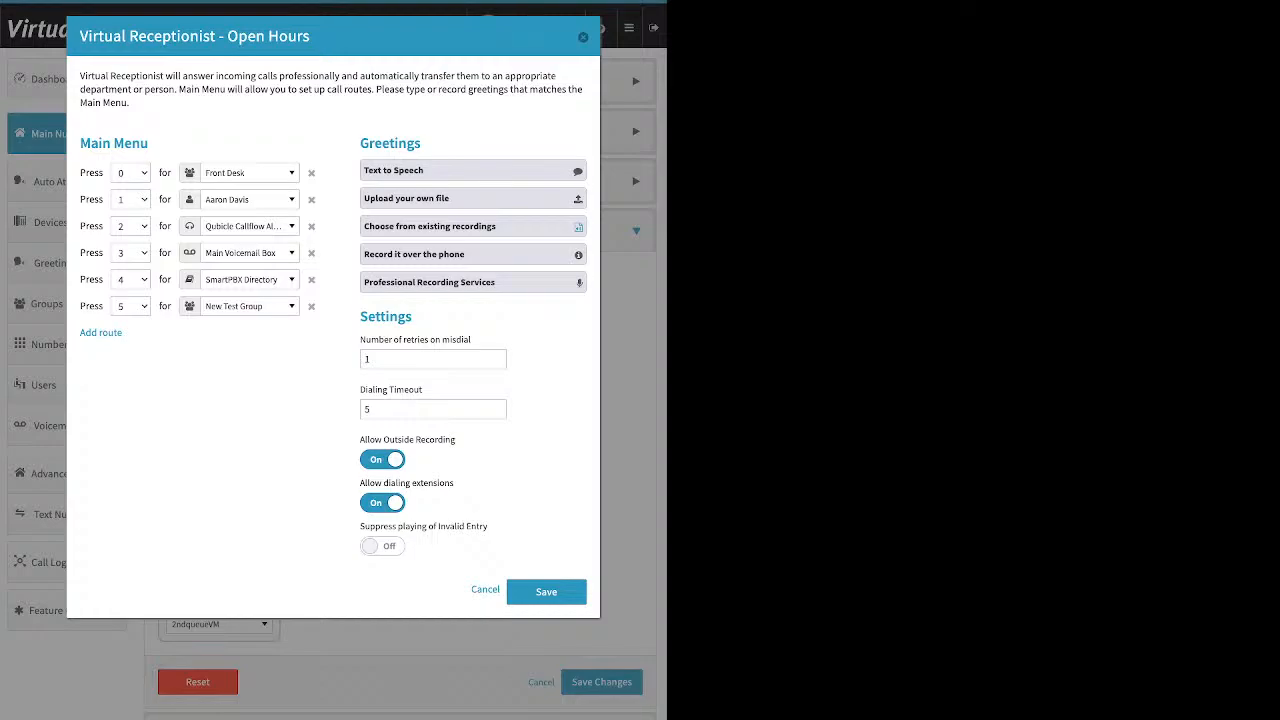
Toggle Allow dialing extensions off and back on
left_click(366, 409)
left_click_drag(360, 439, 456, 440)
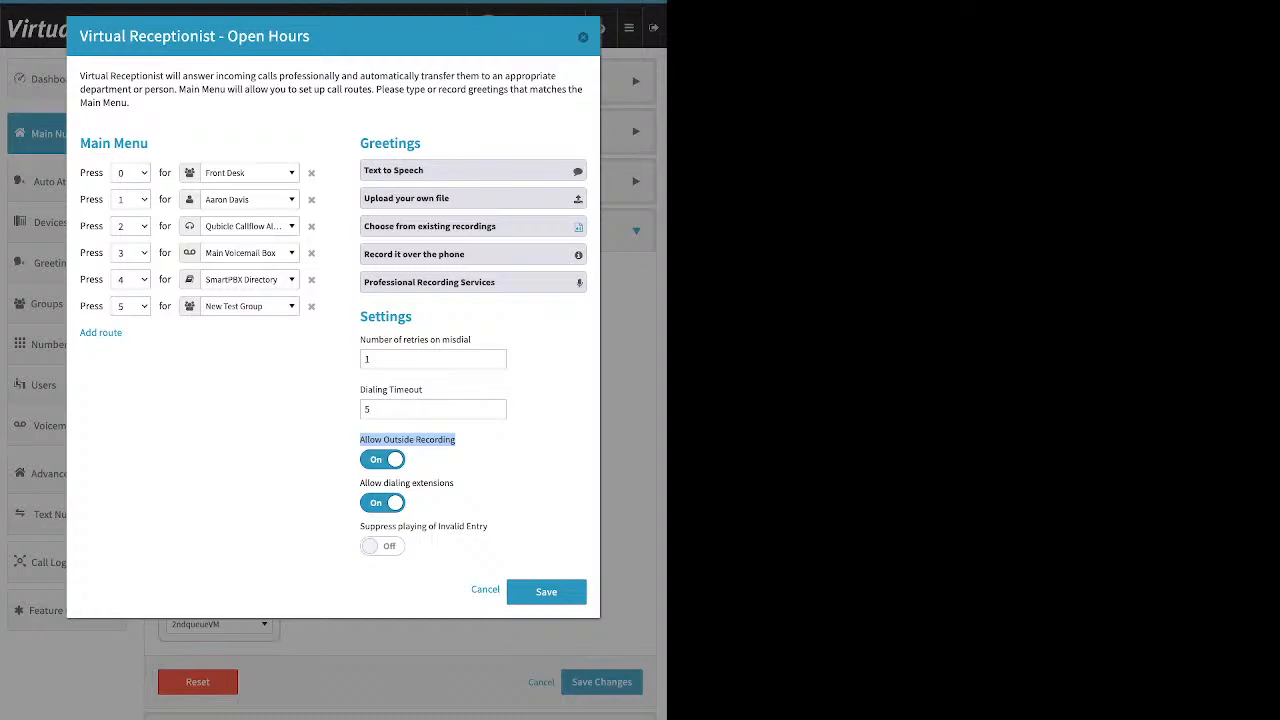
left_click(468, 441)
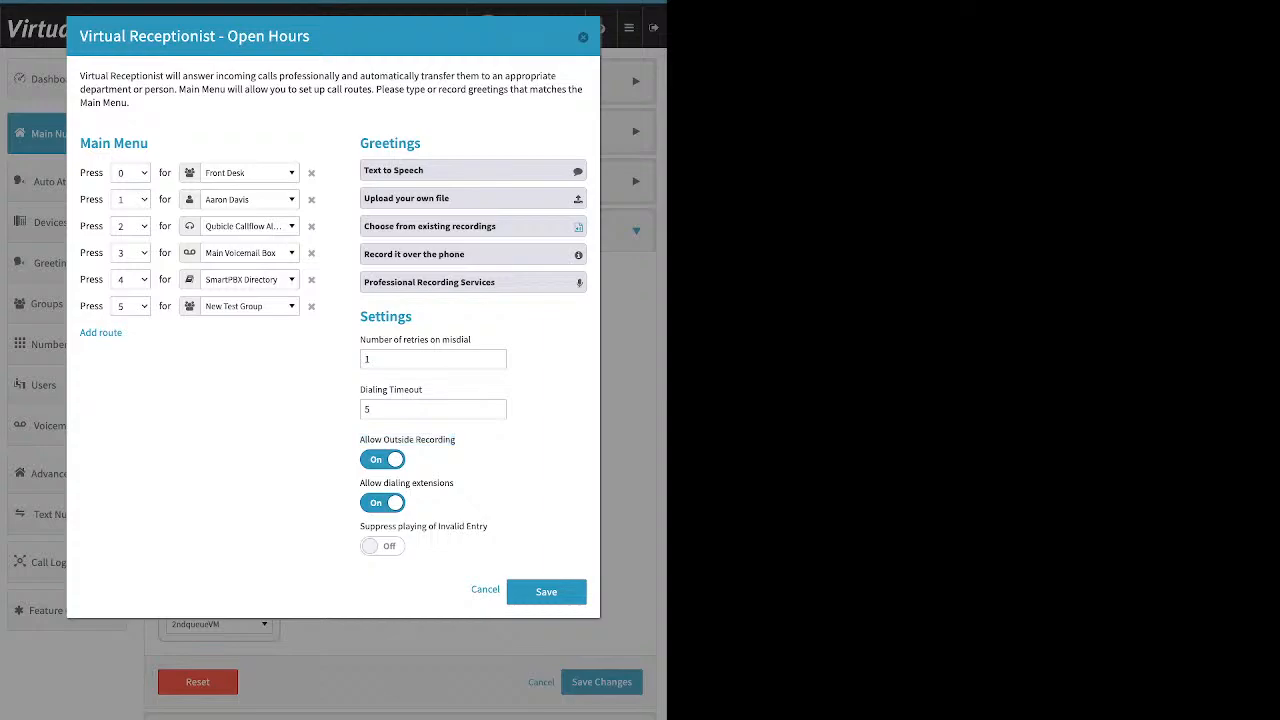
left_click_drag(456, 483, 360, 483)
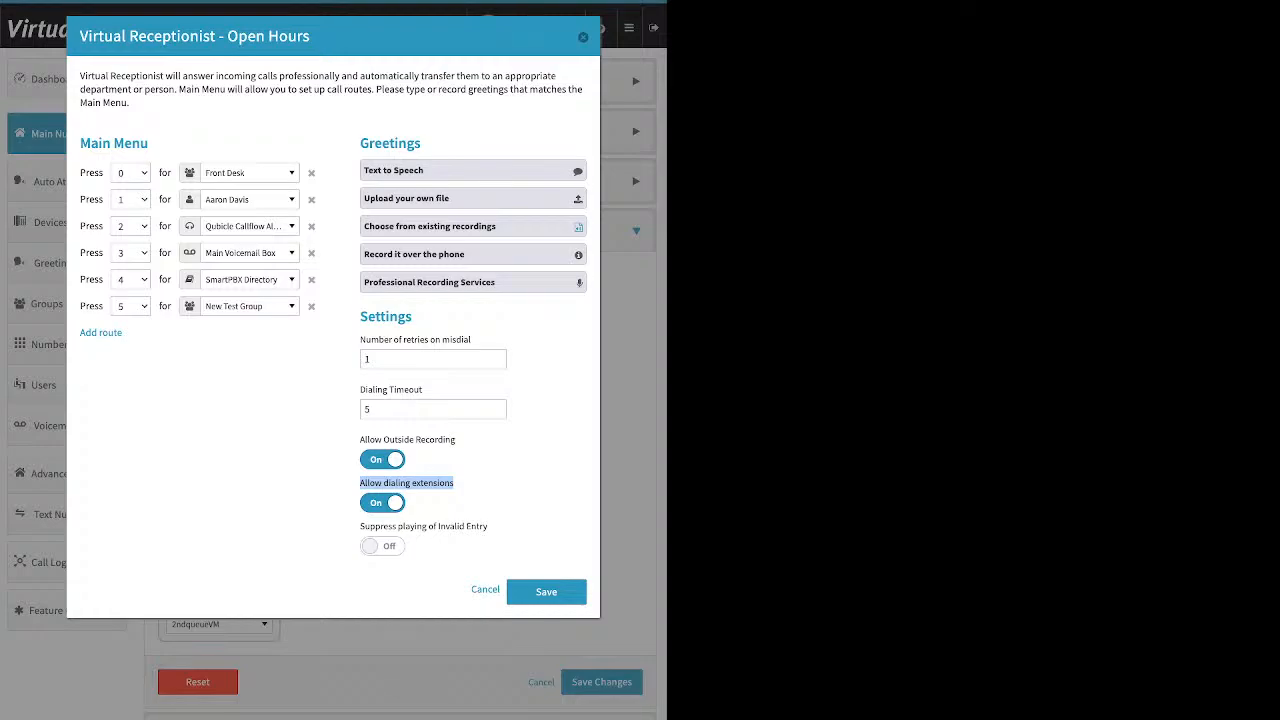
left_click(382, 503)
left_click(433, 409)
left_click(382, 503)
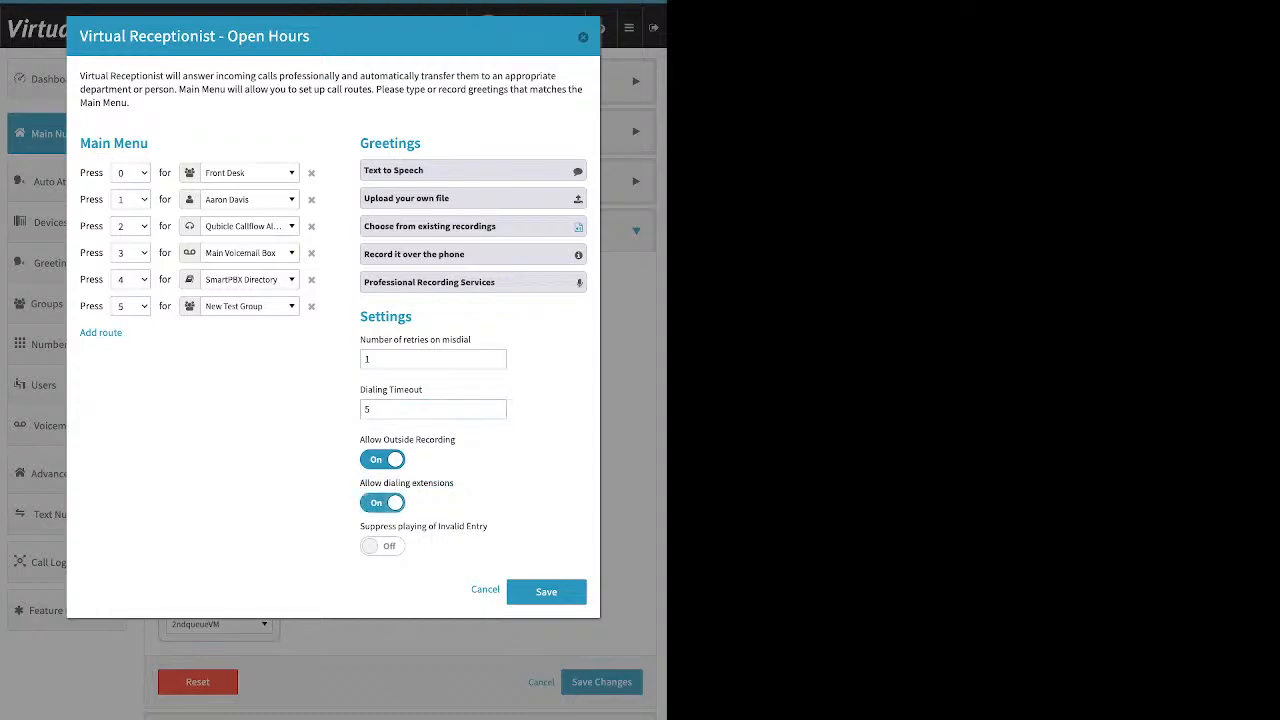
Switch off Allow Outside Recording and save the Open Hours Virtual Receptionist menu
left_click(382, 460)
left_click_drag(360, 526, 488, 526)
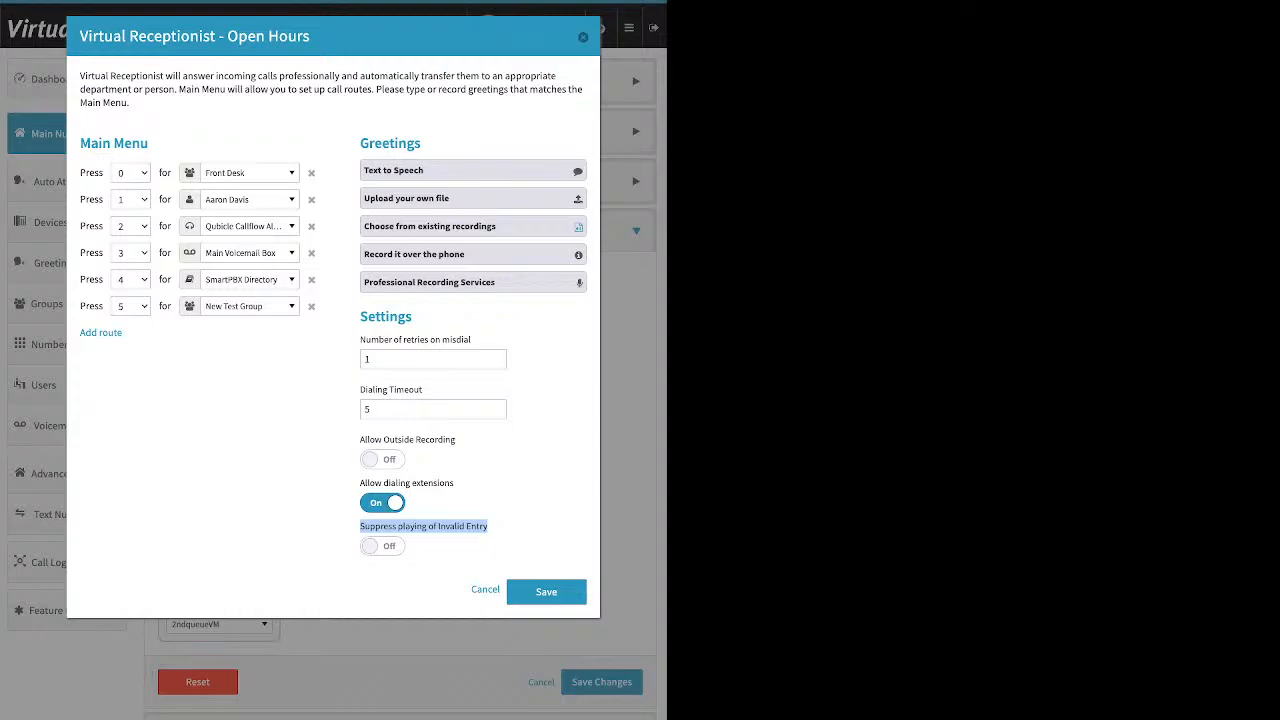
left_click(382, 545)
left_click(382, 546)
left_click(546, 591)
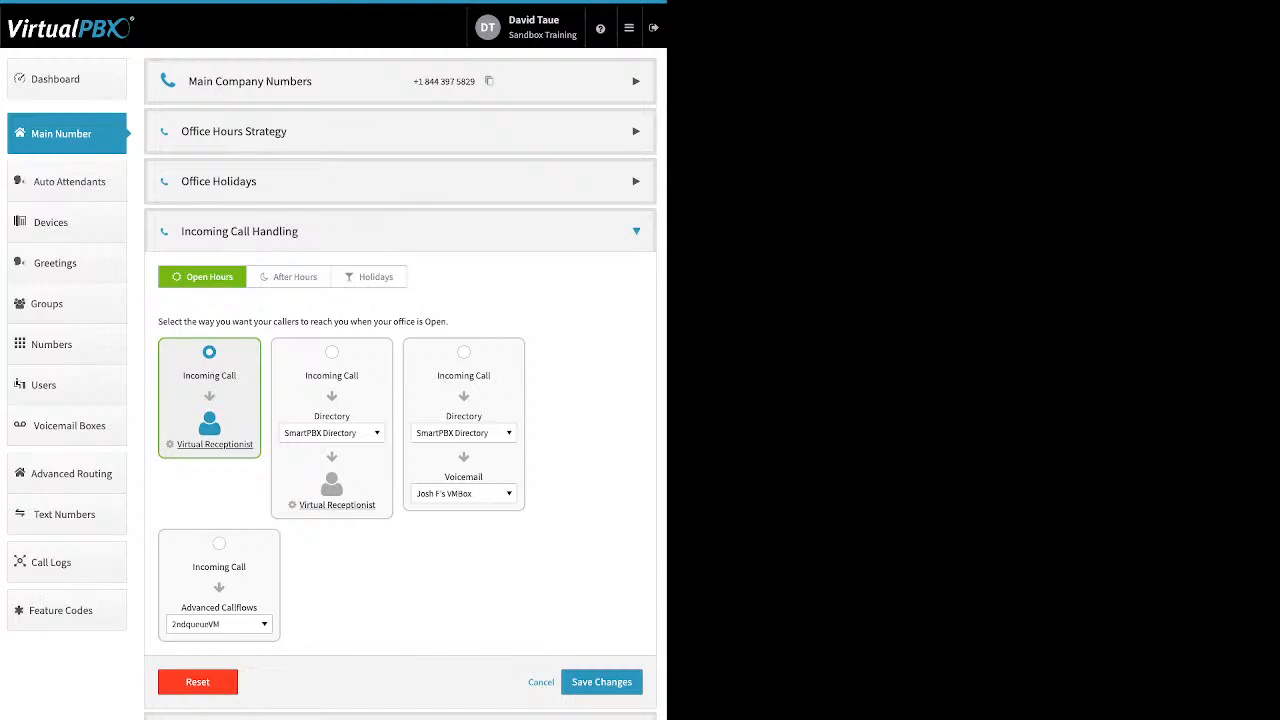
Save the call handling changes, reopen Incoming Call Handling and choose the Directory then Virtual Receptionist option for Open Hours
left_click(601, 682)
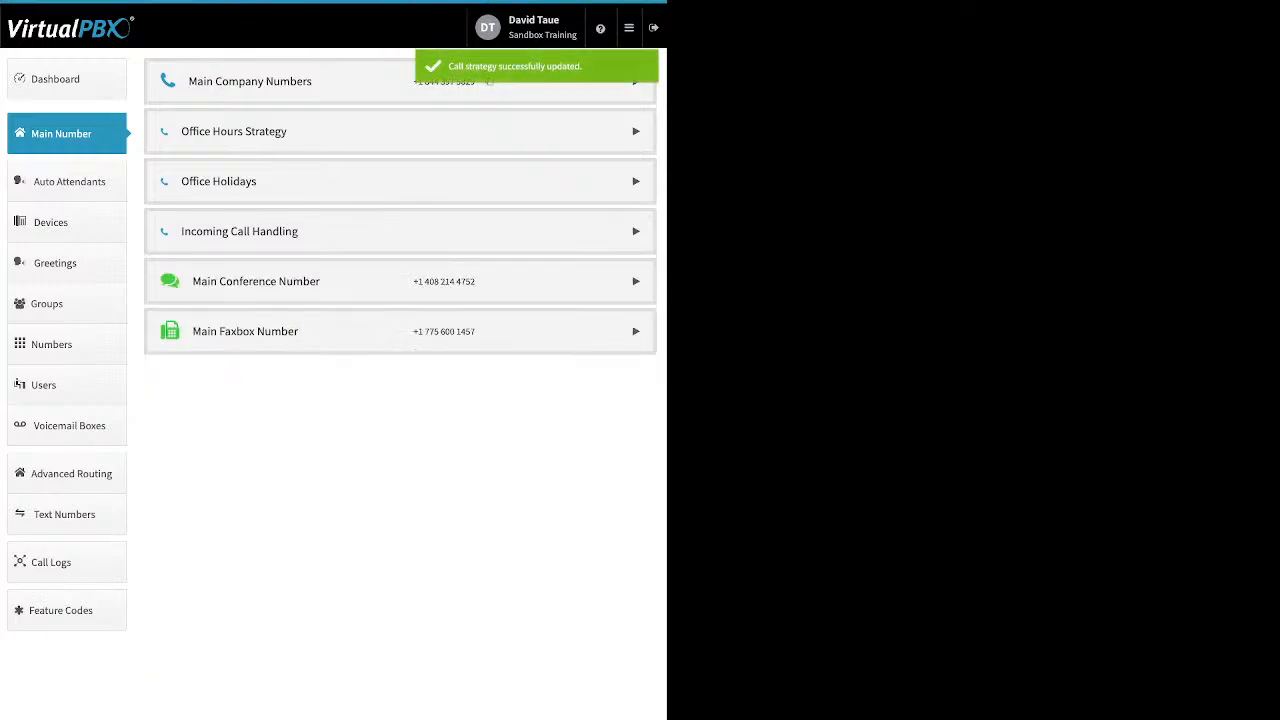
left_click(400, 231)
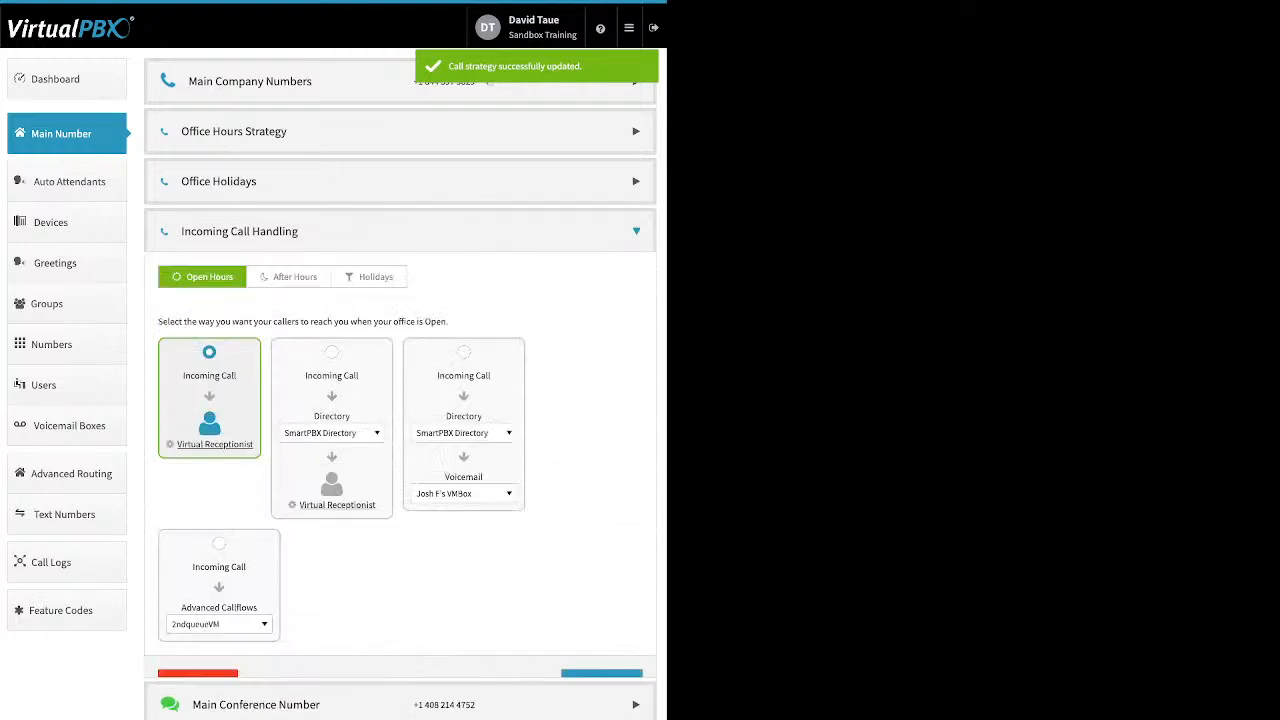
left_click(332, 352)
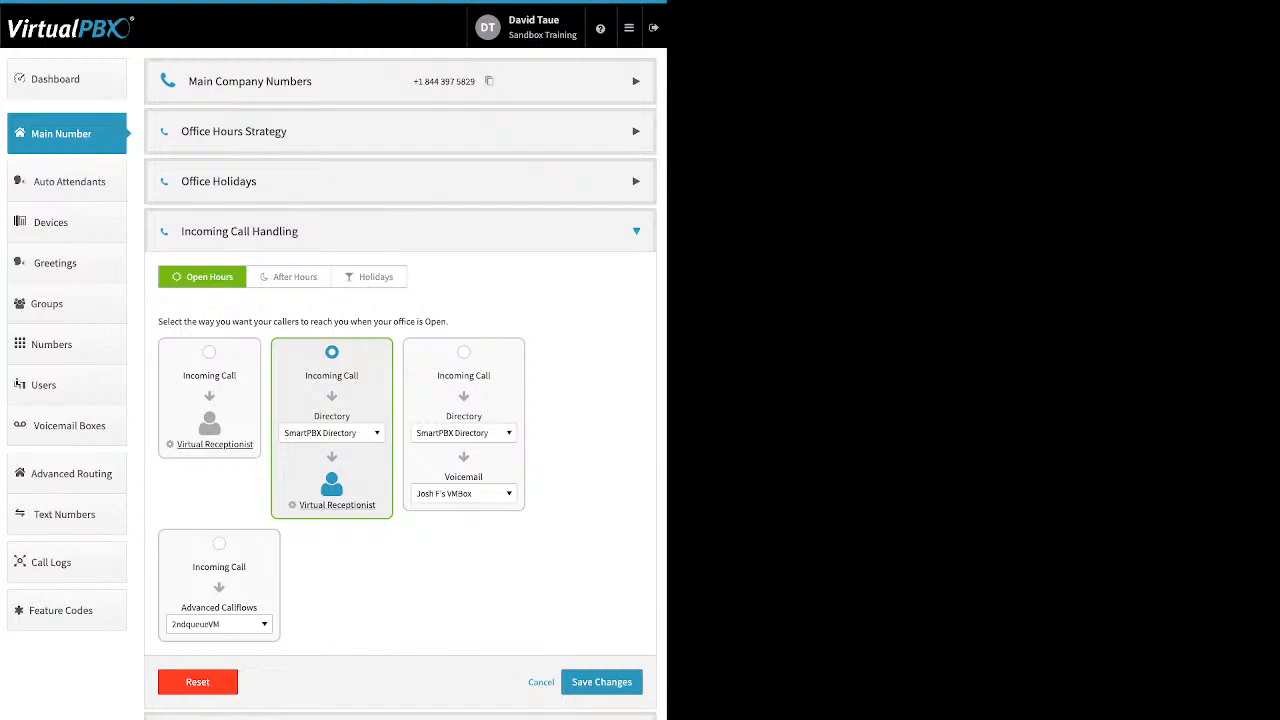
Browse the Open Hours directory destination list without choosing an entry
left_click(332, 433)
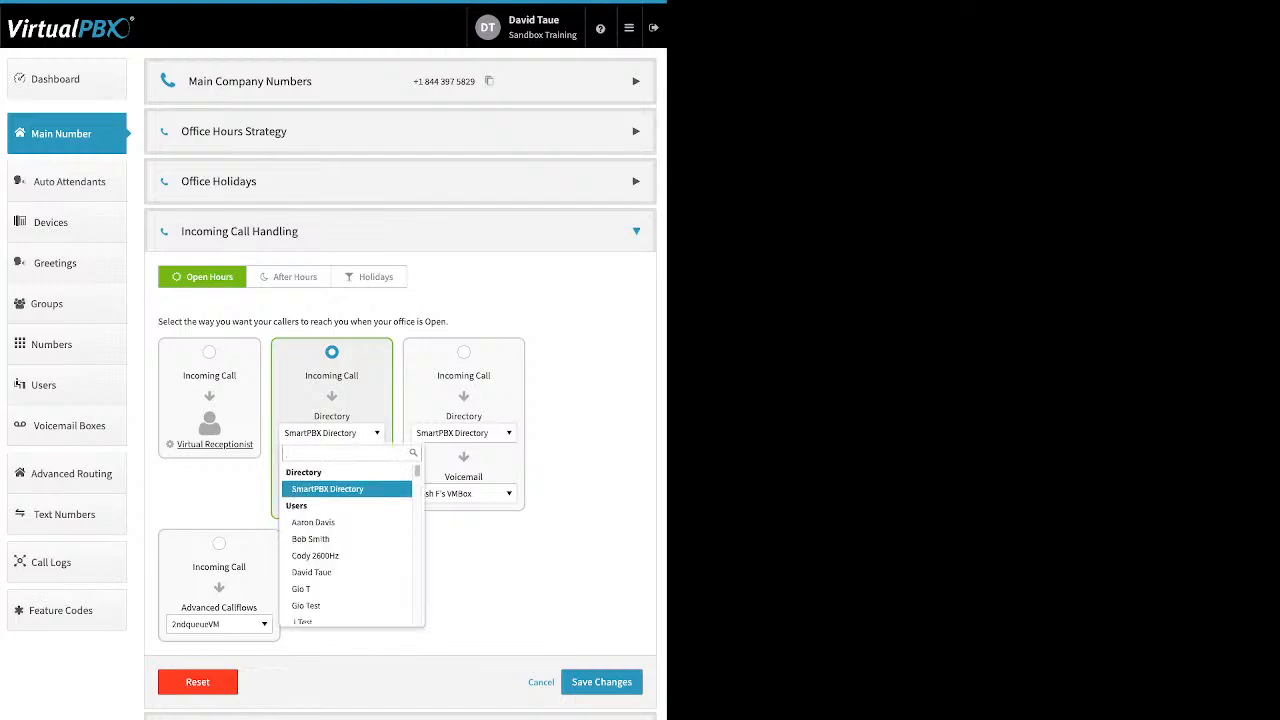
scroll(347, 503, "down", 1)
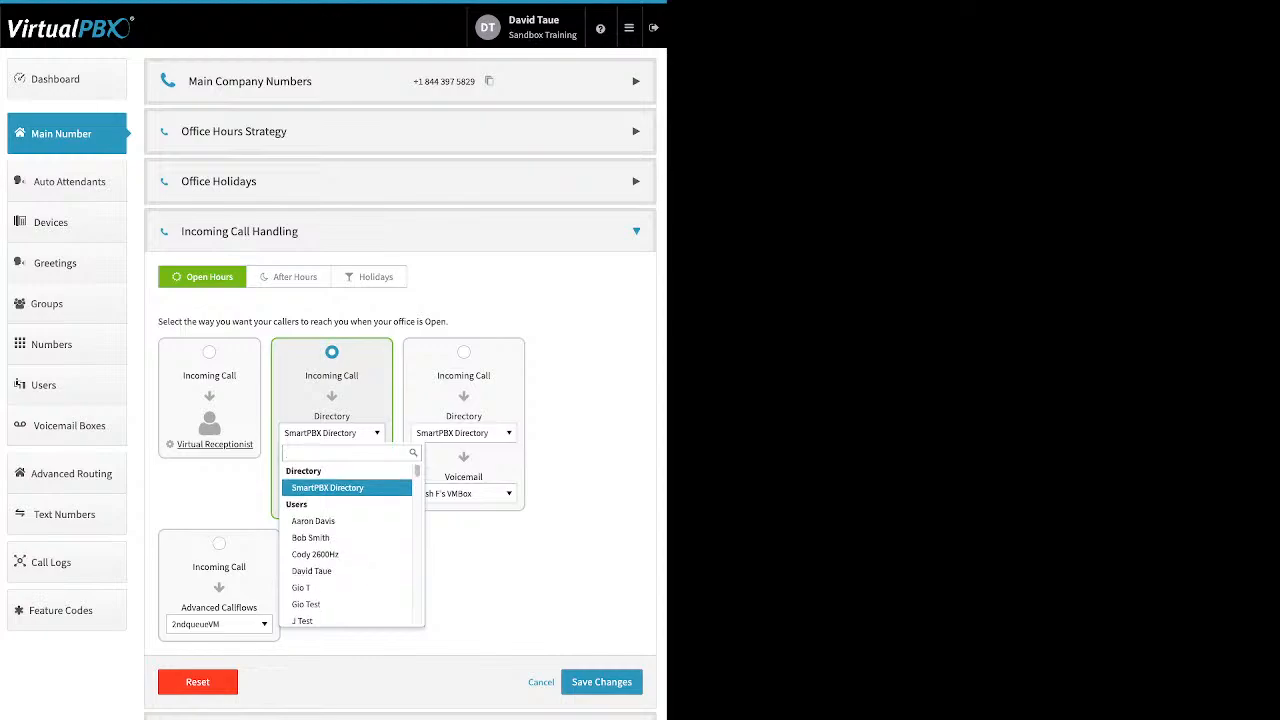
scroll(347, 505, "down", 5)
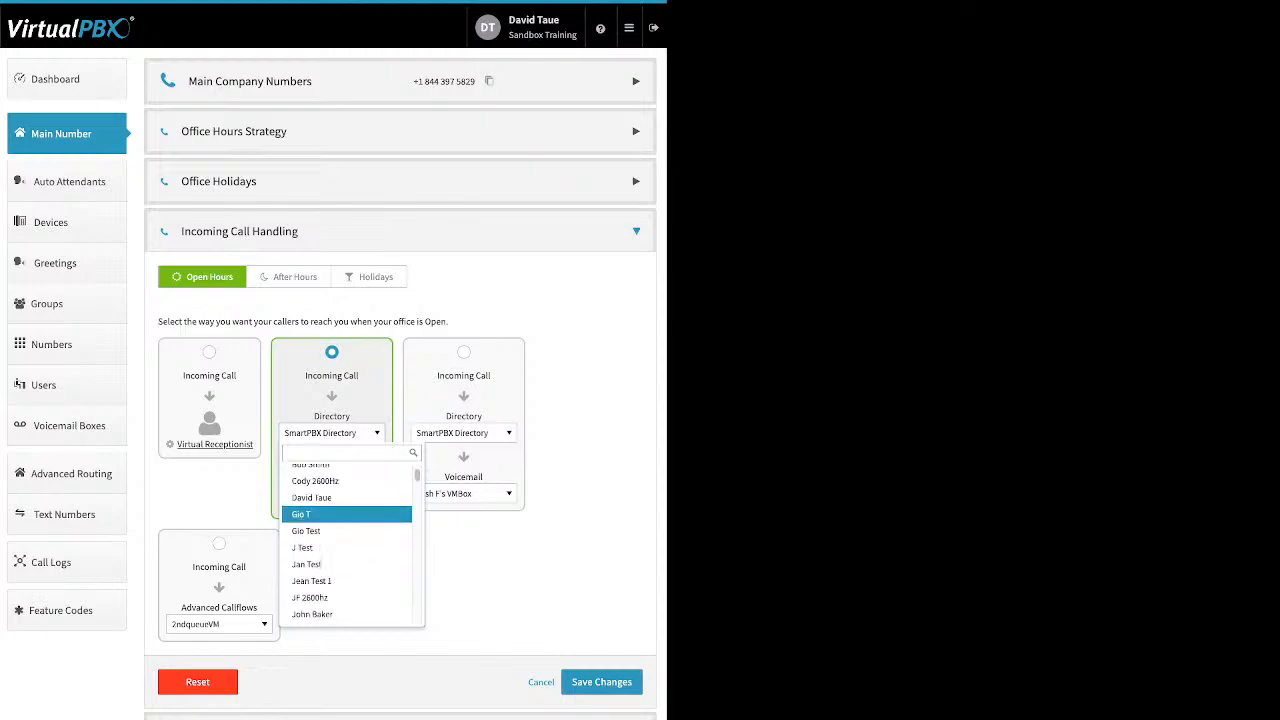
scroll(347, 505, "down", 10)
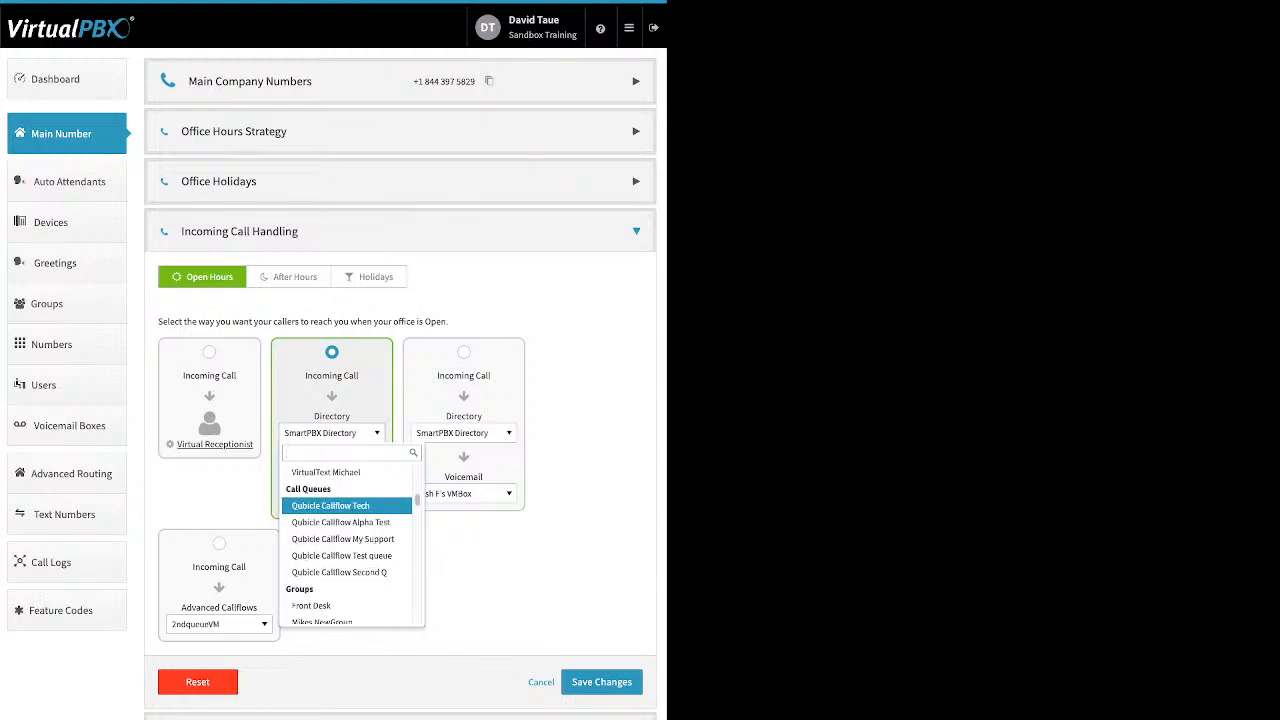
scroll(347, 505, "down", 3)
scroll(347, 540, "down", 2)
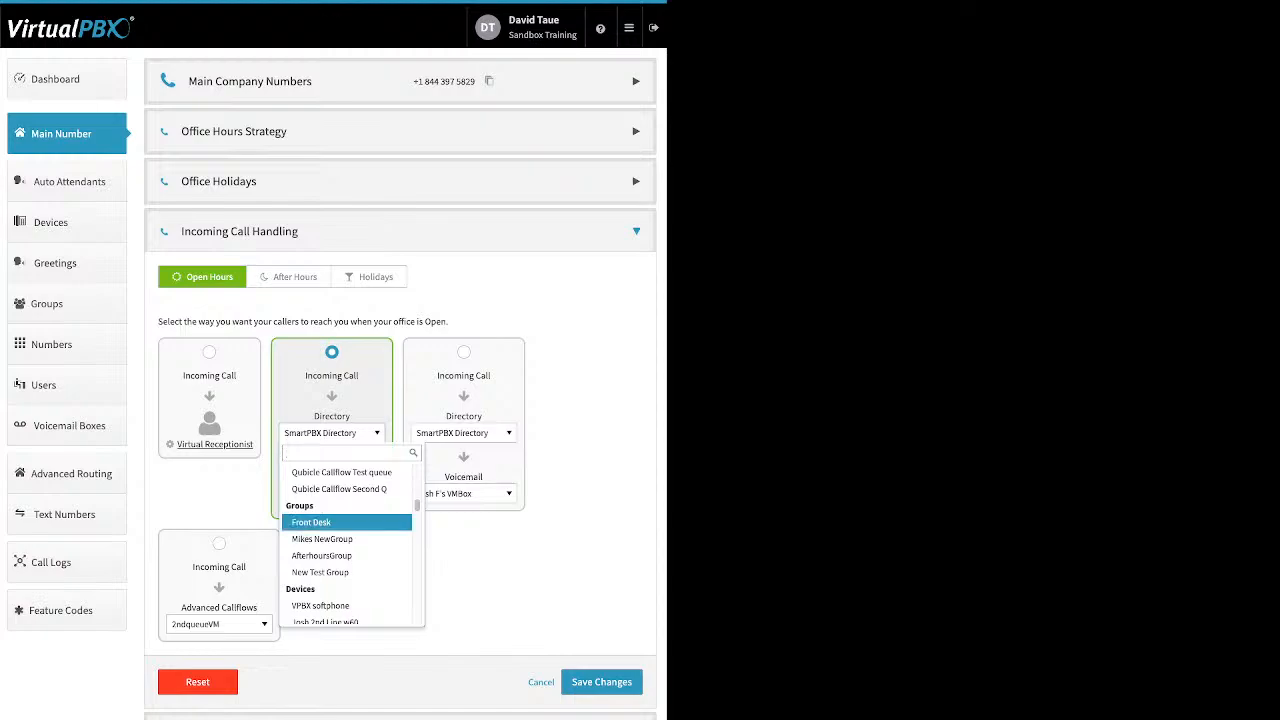
scroll(347, 540, "down", 3)
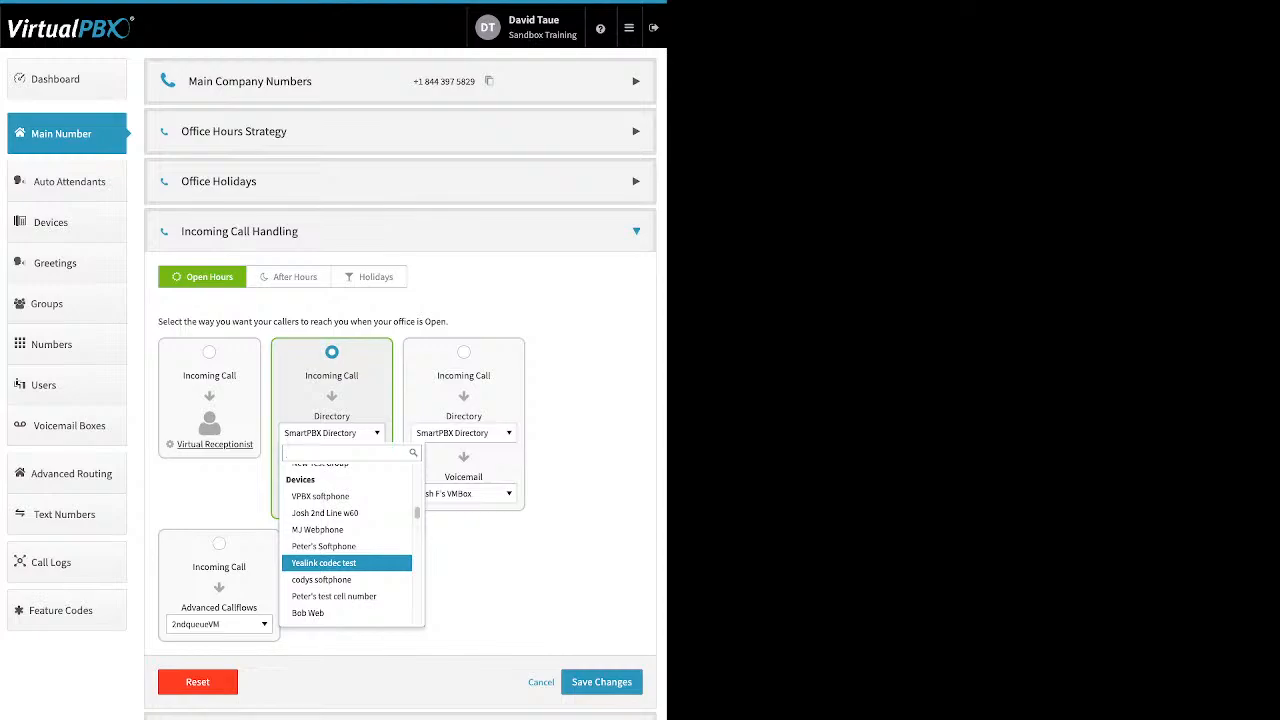
scroll(350, 562, "down", 10)
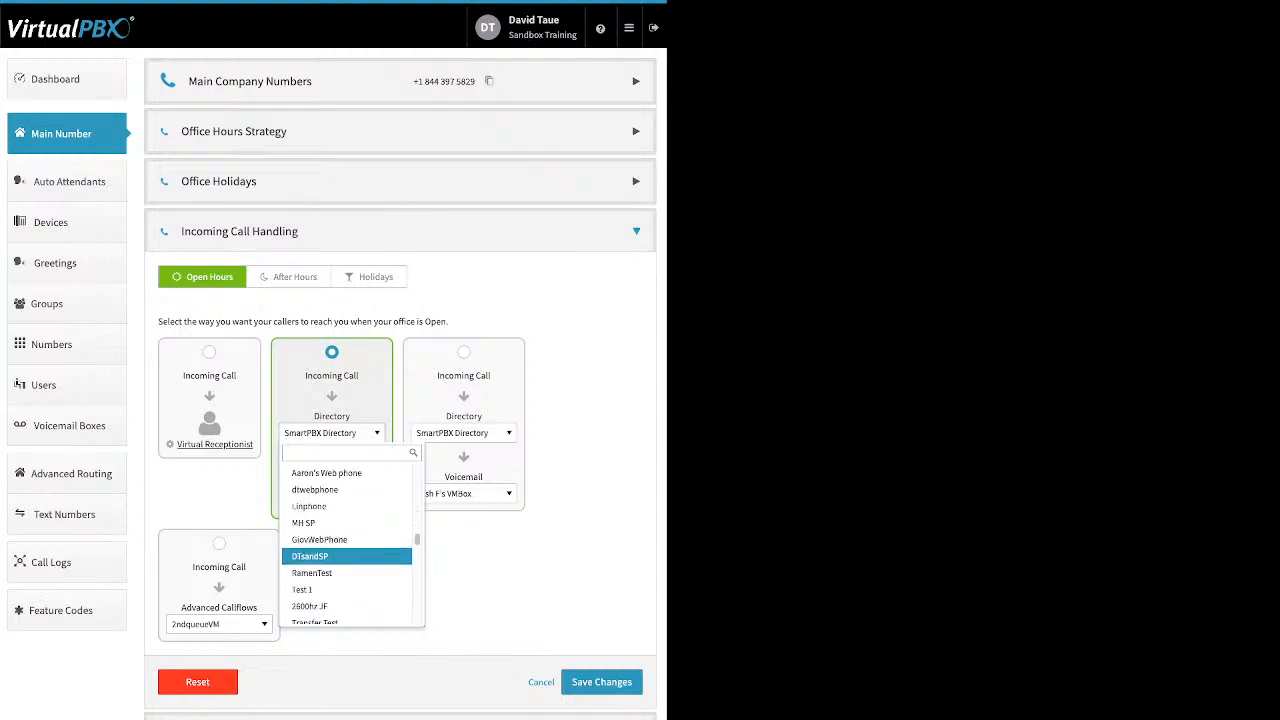
key("Escape")
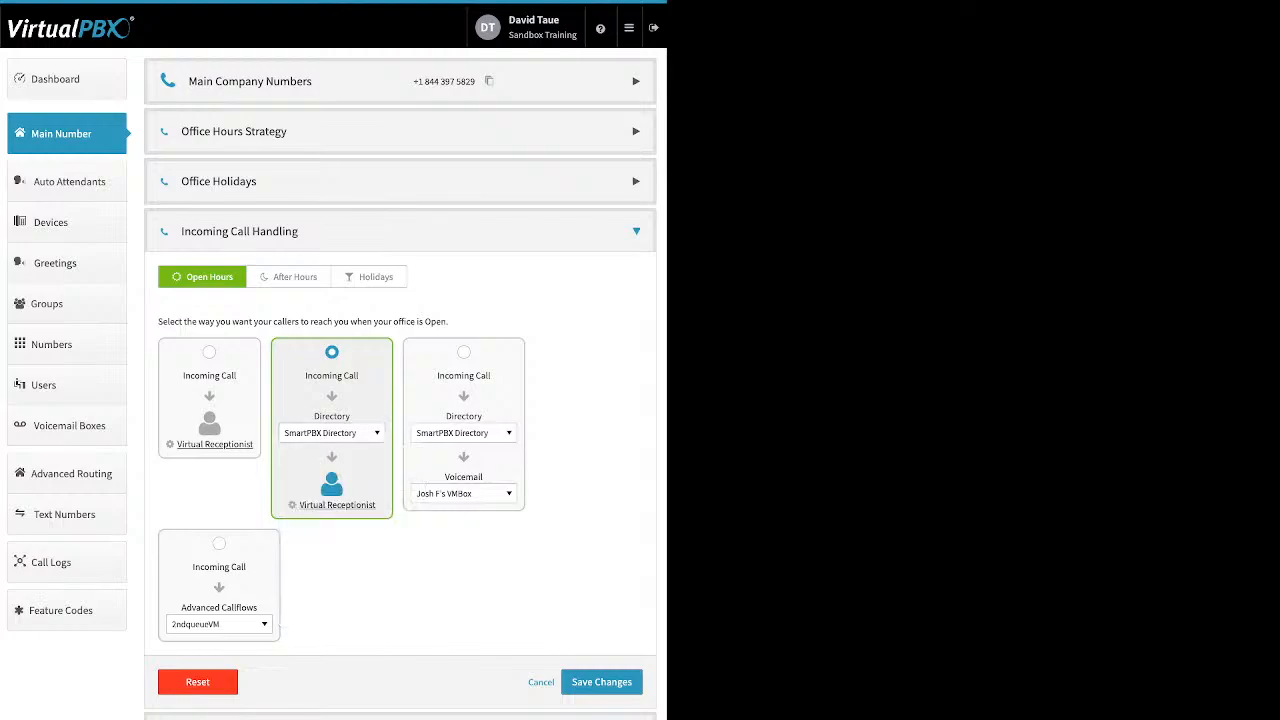
Open the Open Hours and After Hours Virtual Receptionist menus to review them, then close them
left_click(337, 505)
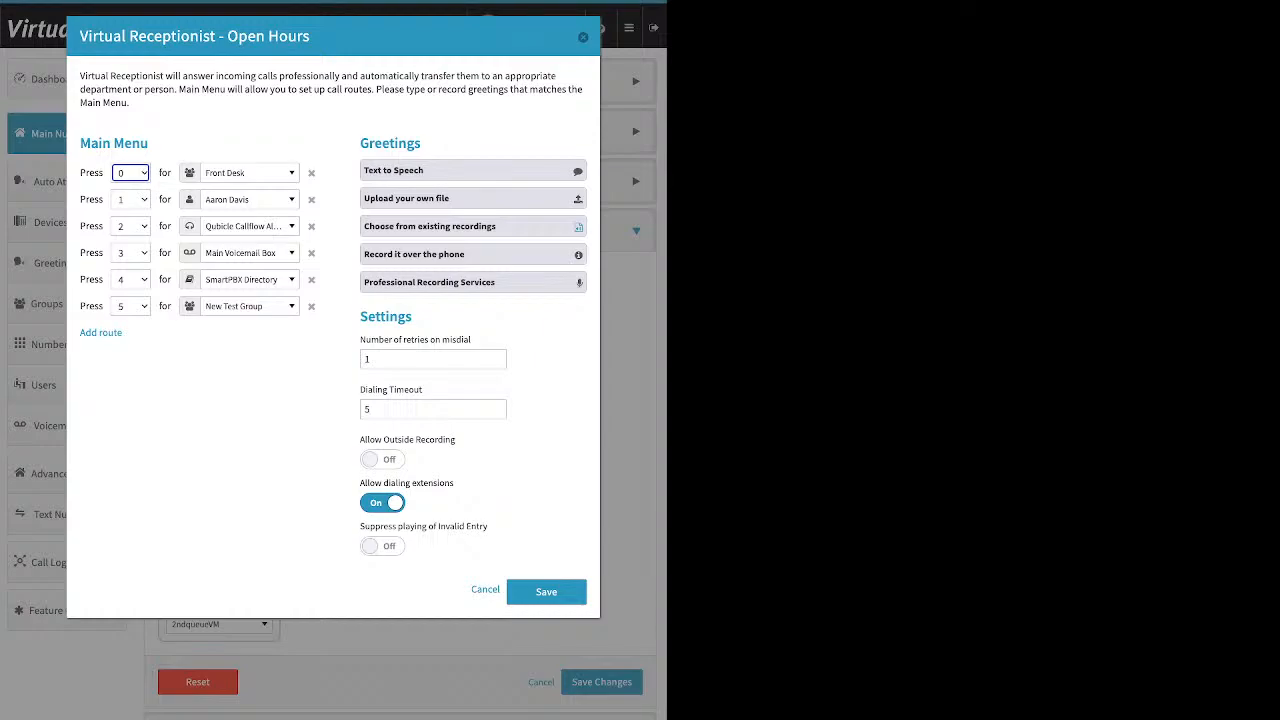
left_click(583, 37)
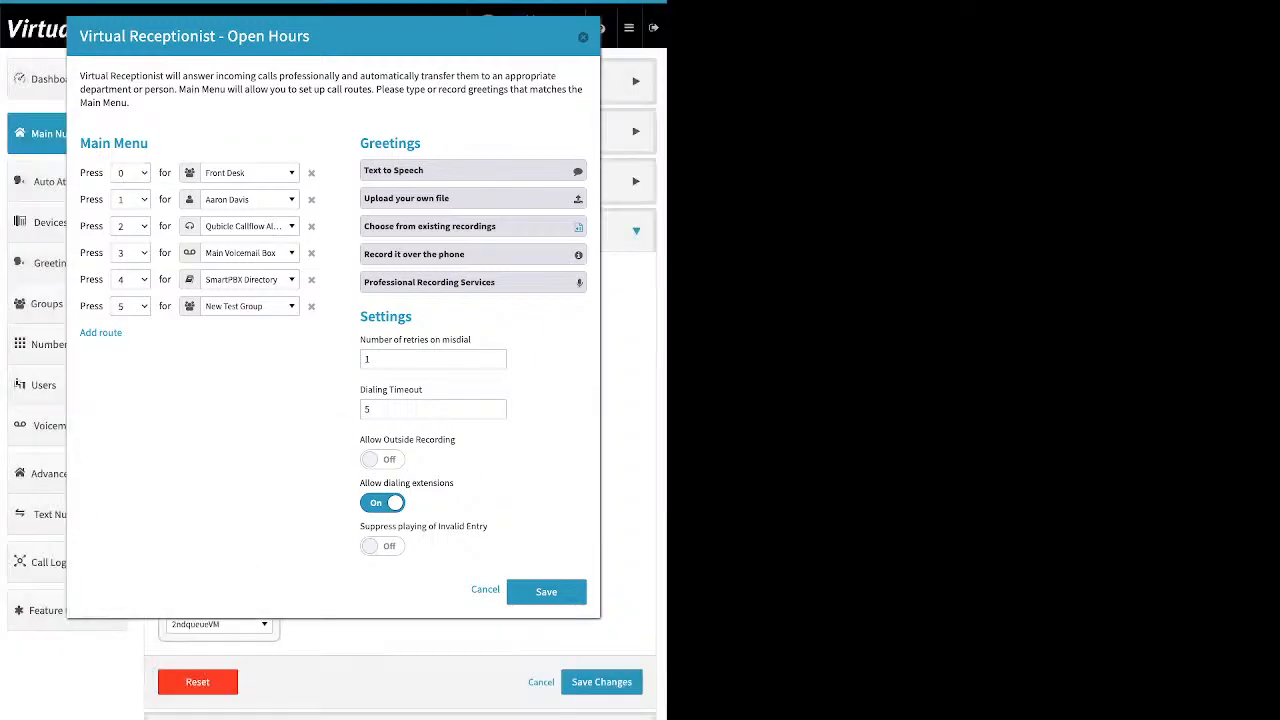
left_click(295, 277)
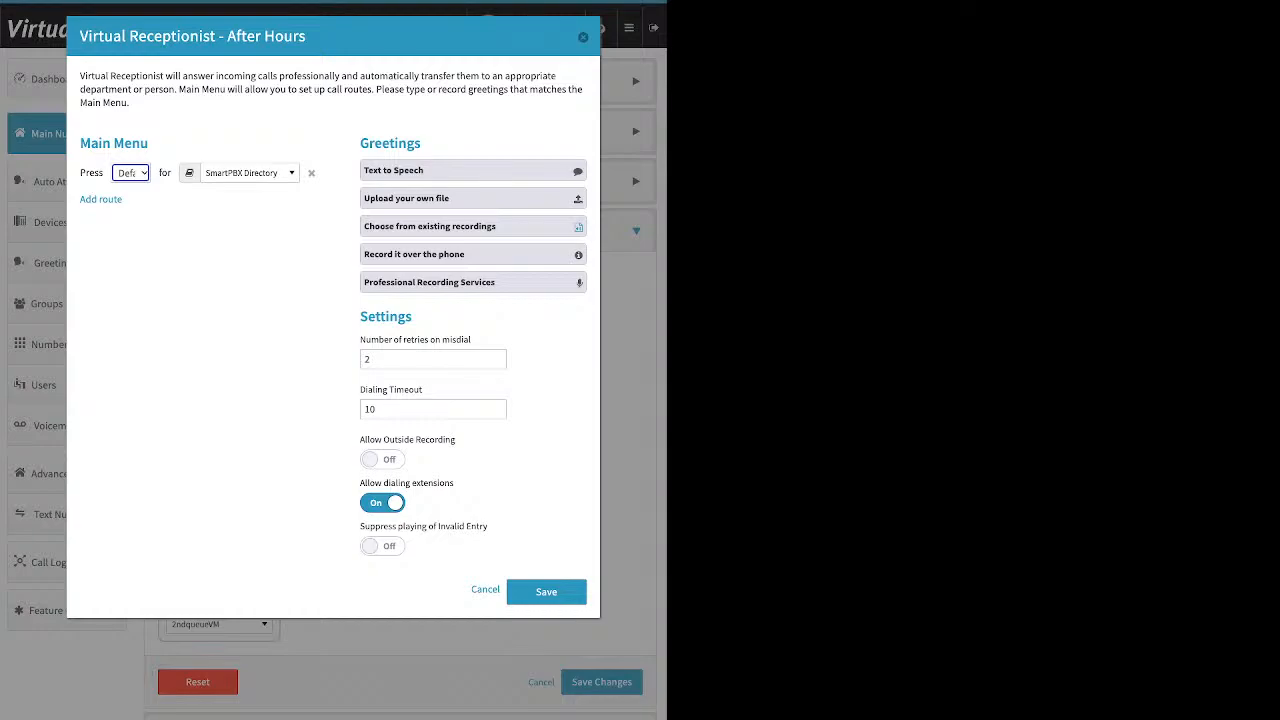
key("Escape")
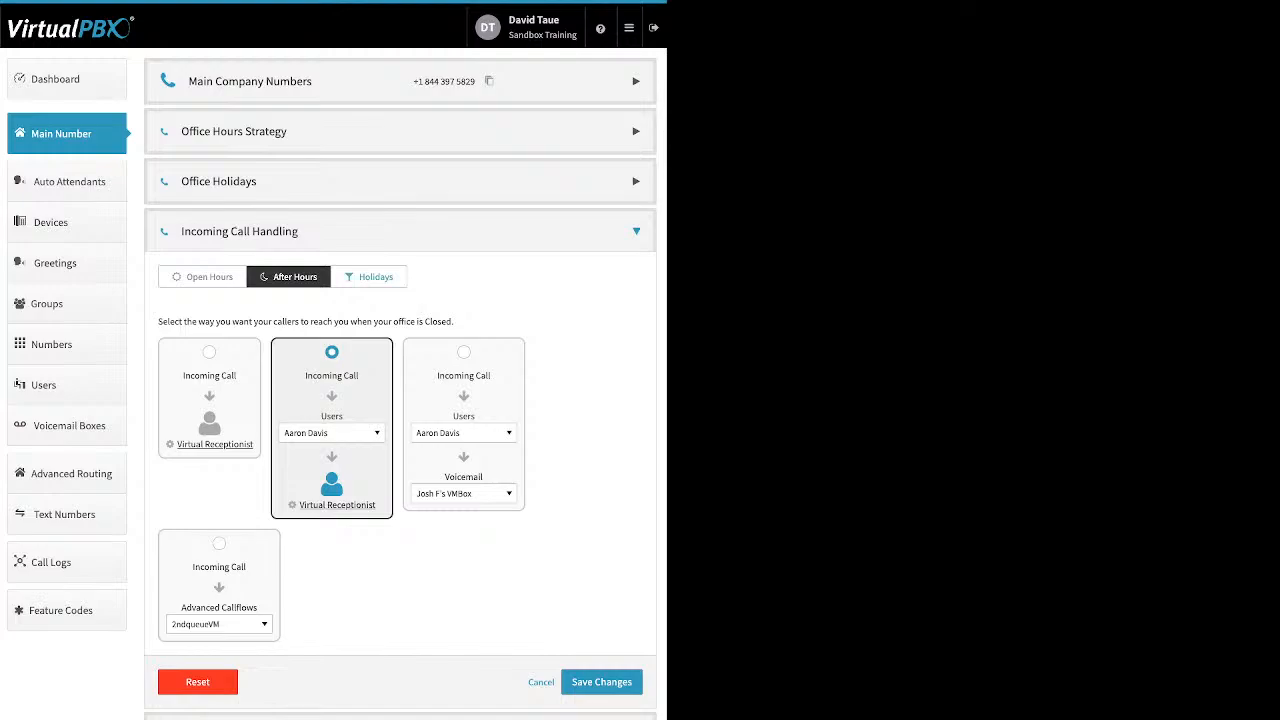
Switch to Holidays call handling and browse the Other destination list without changing it
left_click(369, 277)
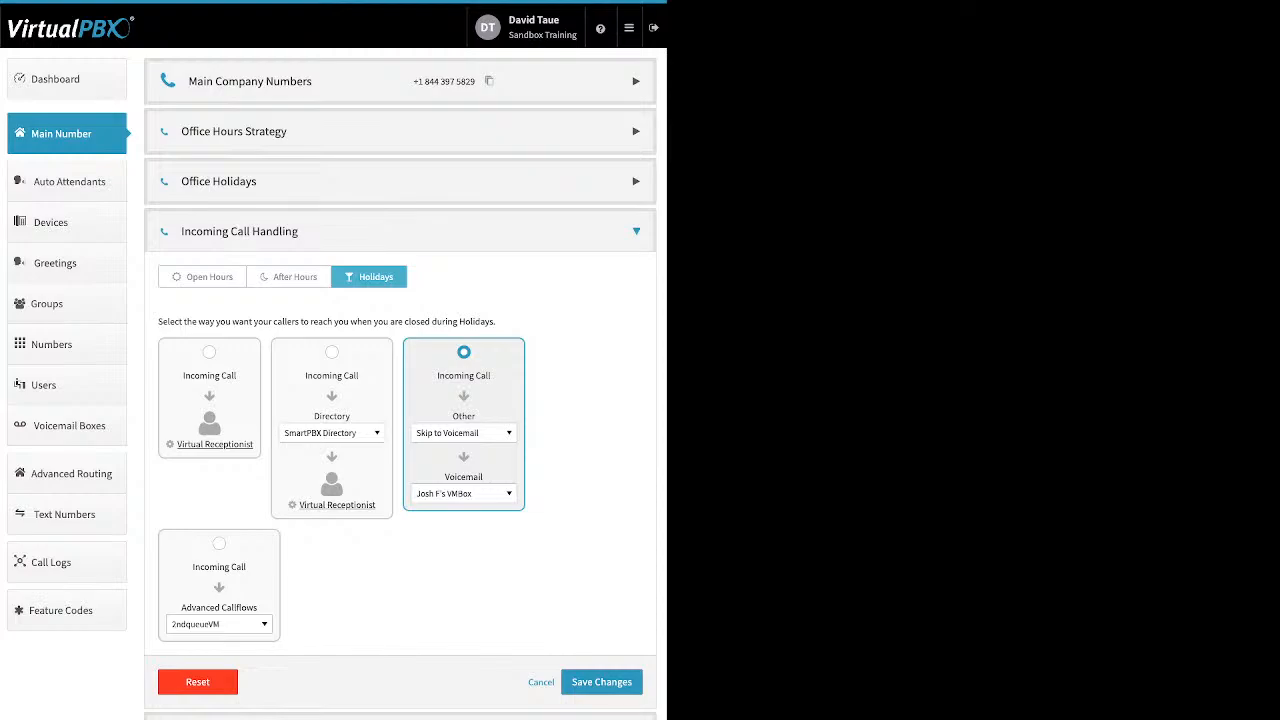
left_click(464, 433)
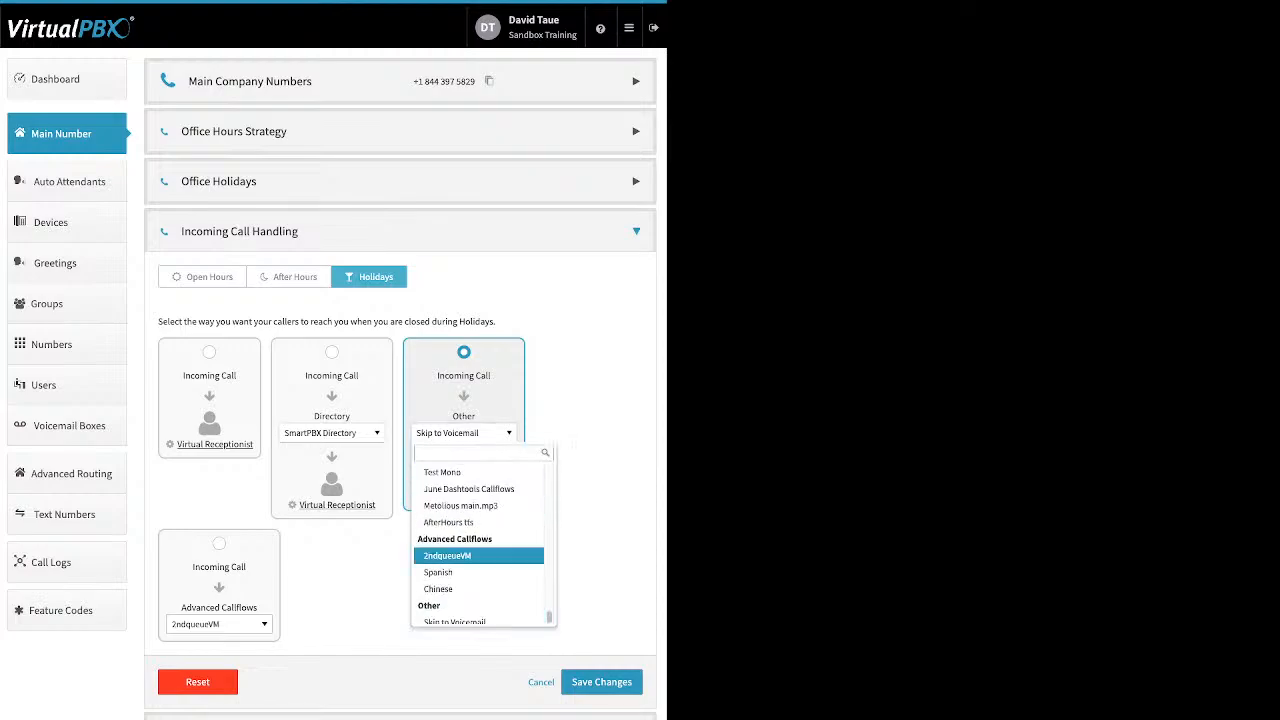
scroll(478, 558, "up", 5)
scroll(478, 556, "up", 6)
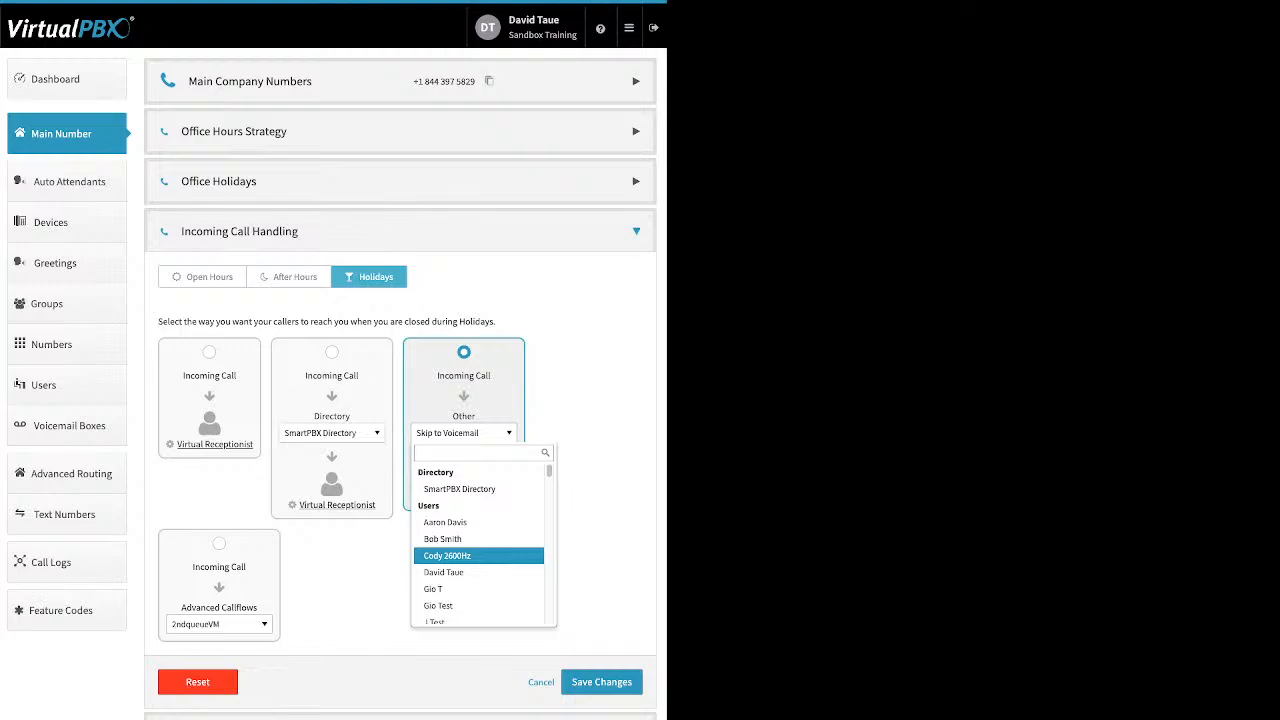
scroll(478, 556, "down", 2)
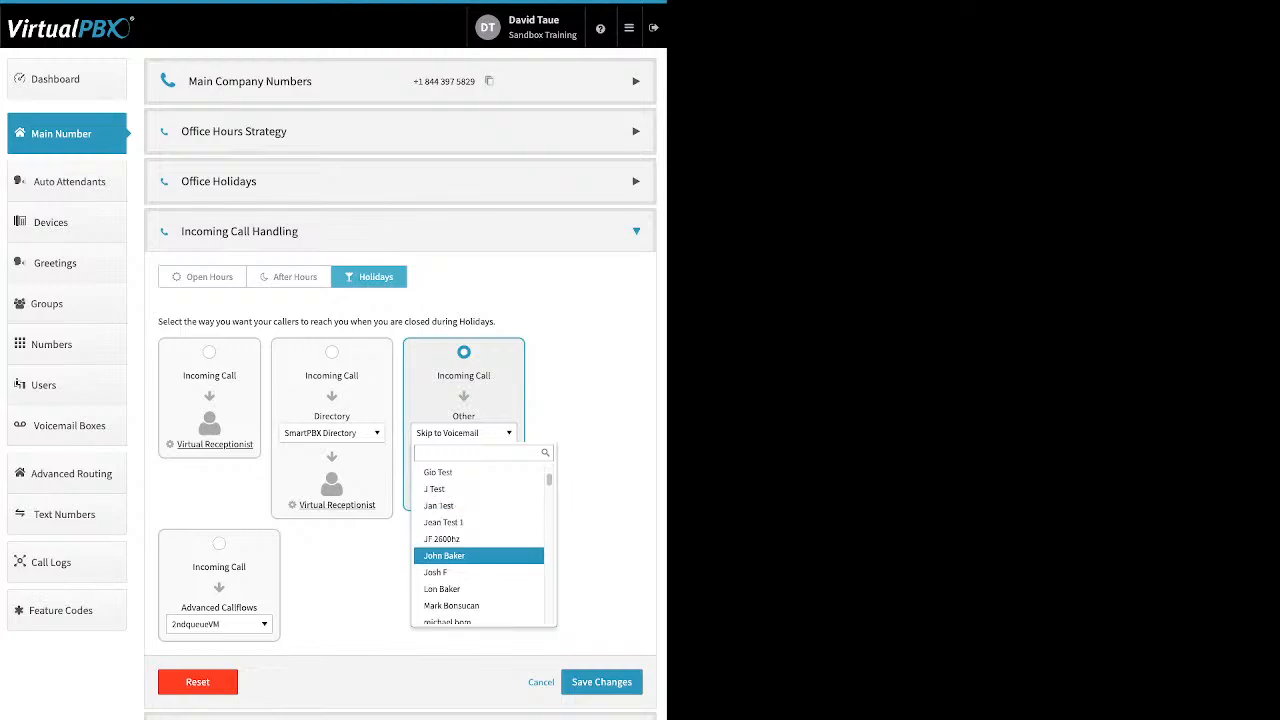
left_click(600, 556)
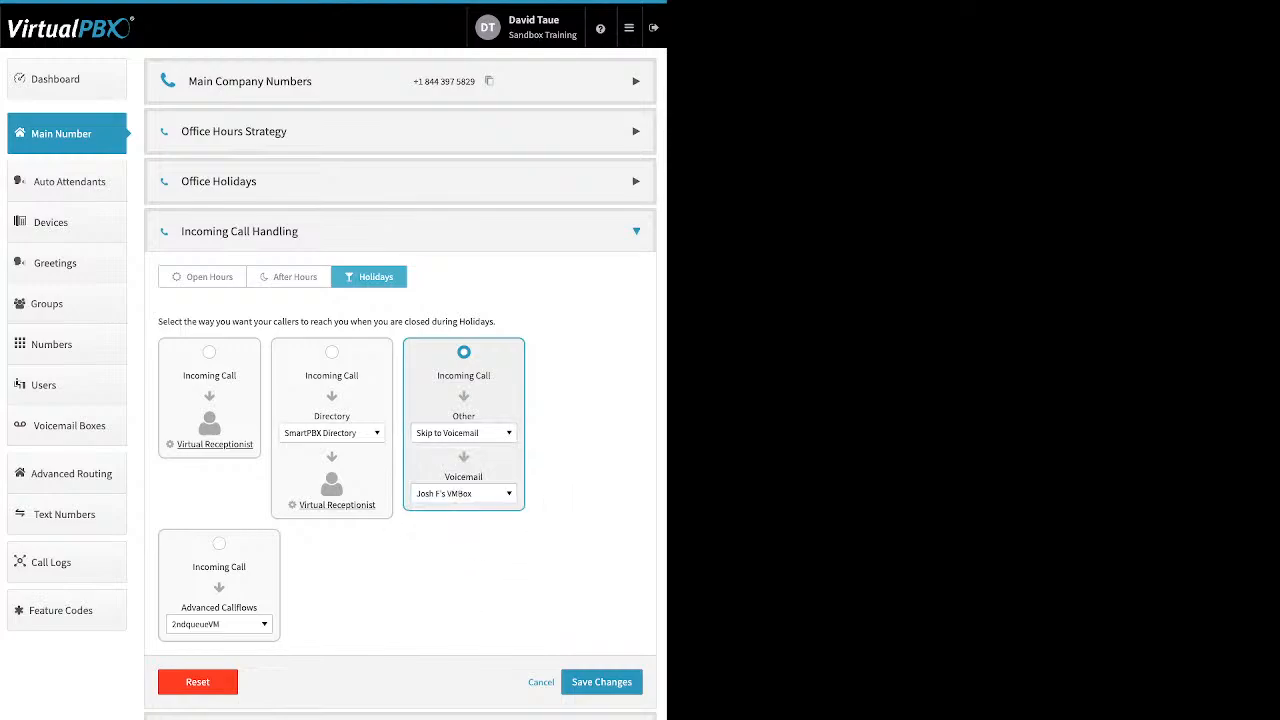
Browse the holiday voicemail box list and the Other destination list, keeping Skip to Voicemail selected
left_click(464, 494)
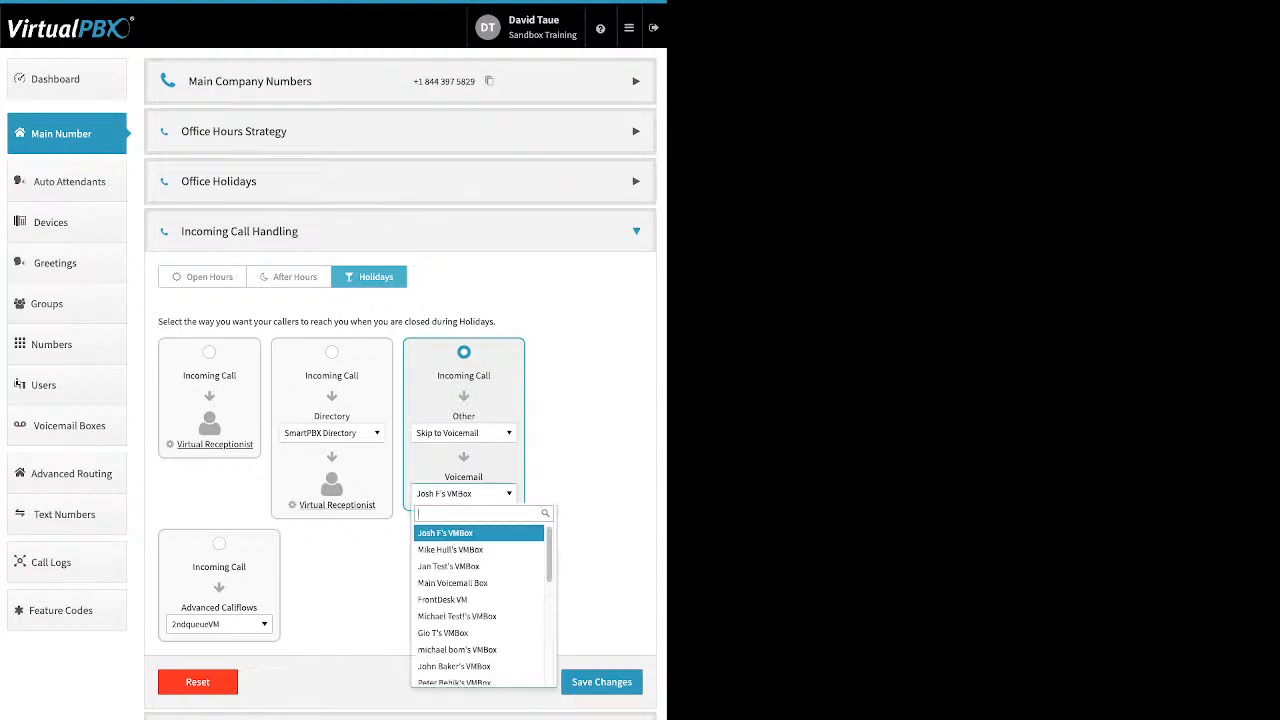
left_click(464, 494)
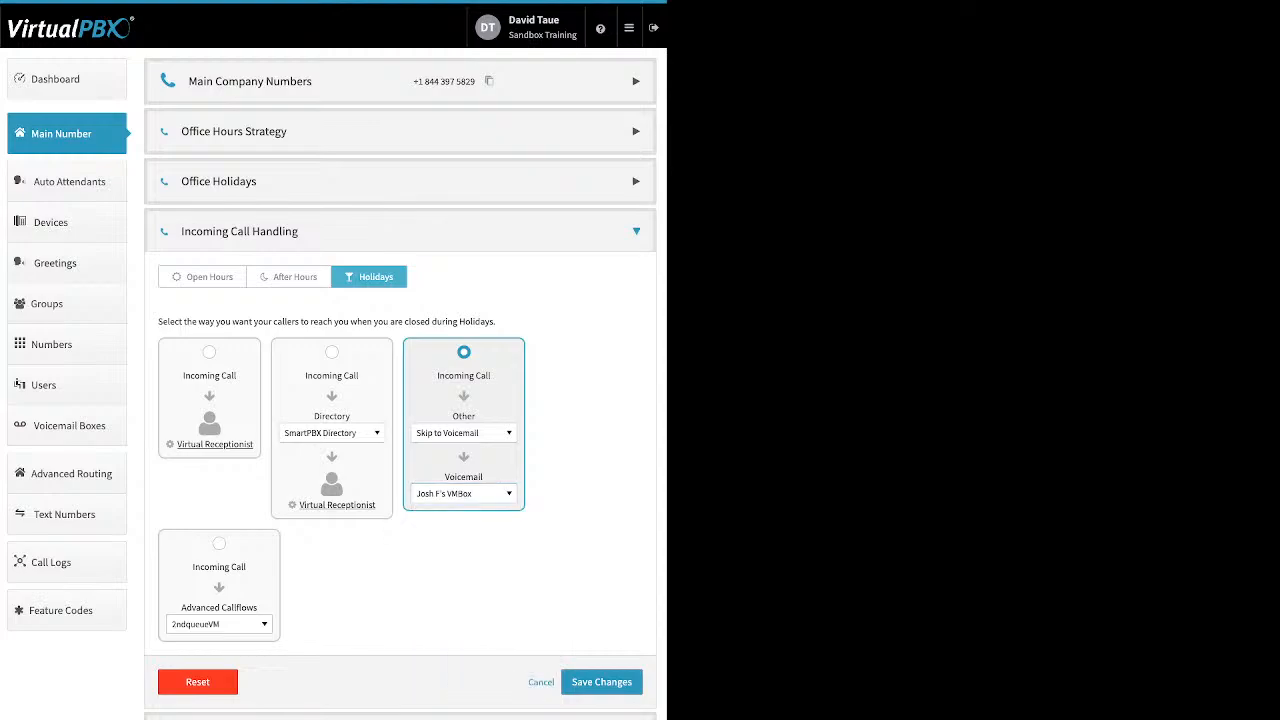
left_click(464, 433)
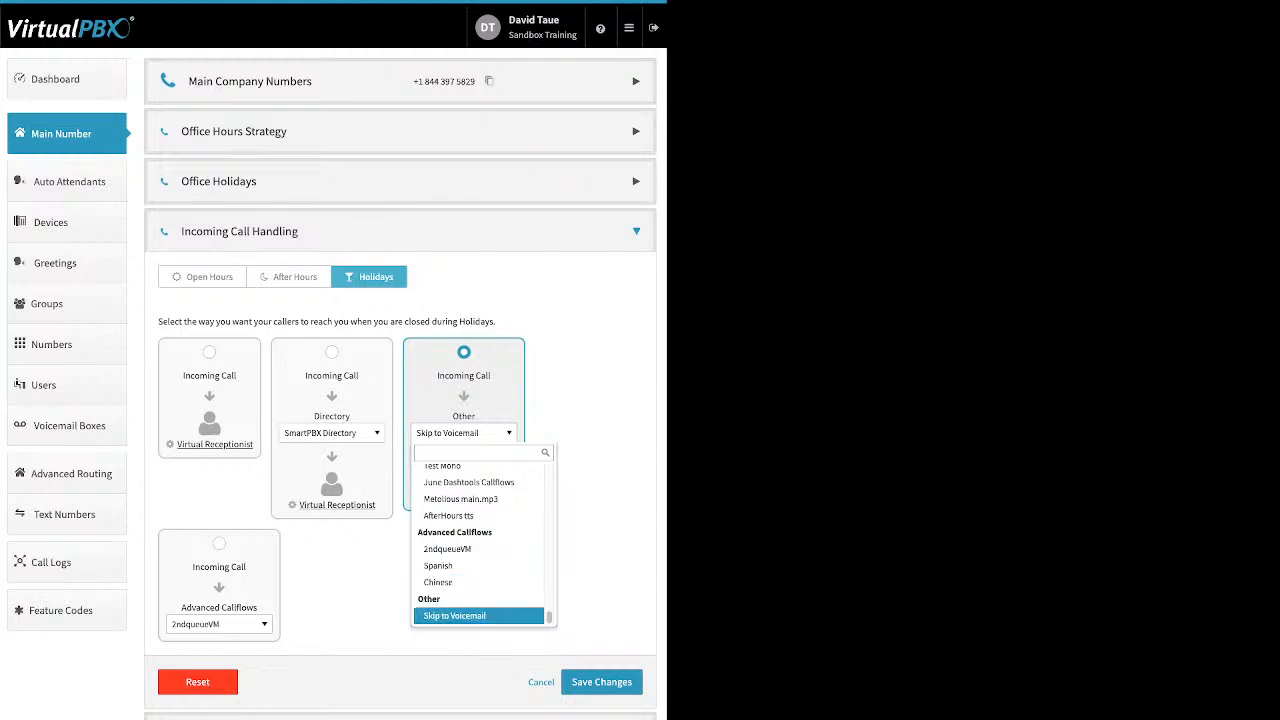
left_click(455, 616)
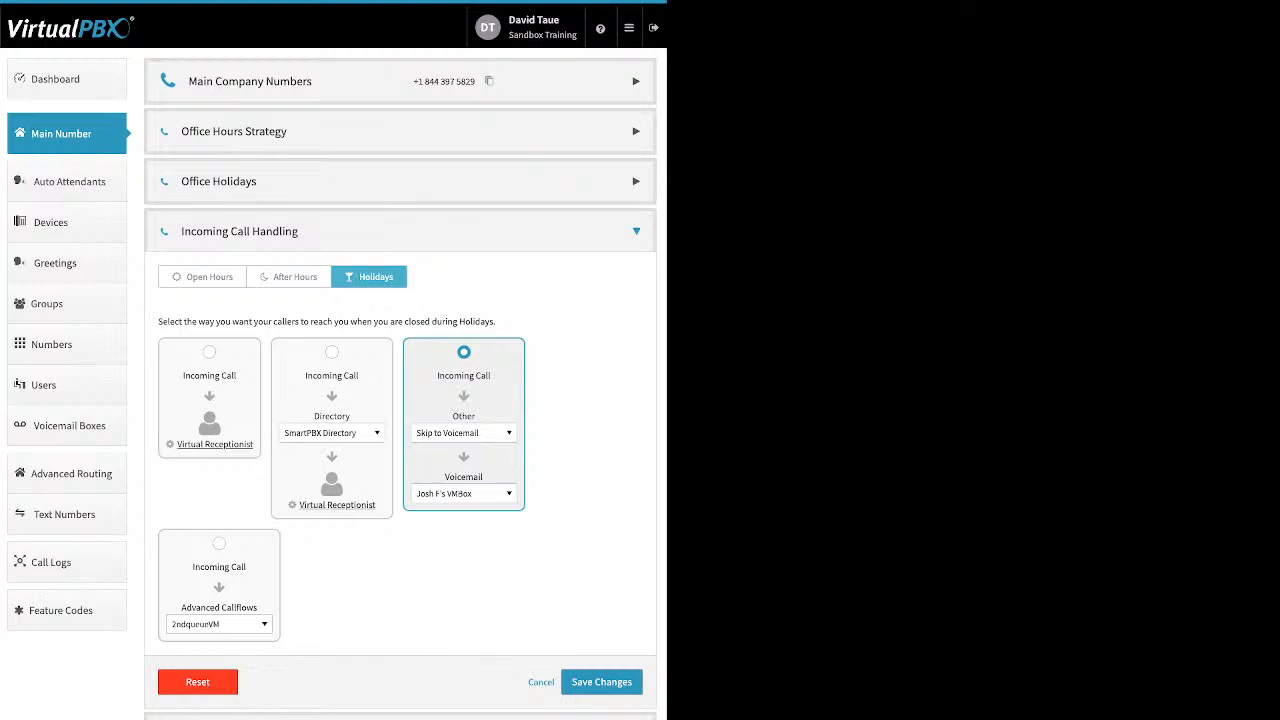
left_click(219, 544)
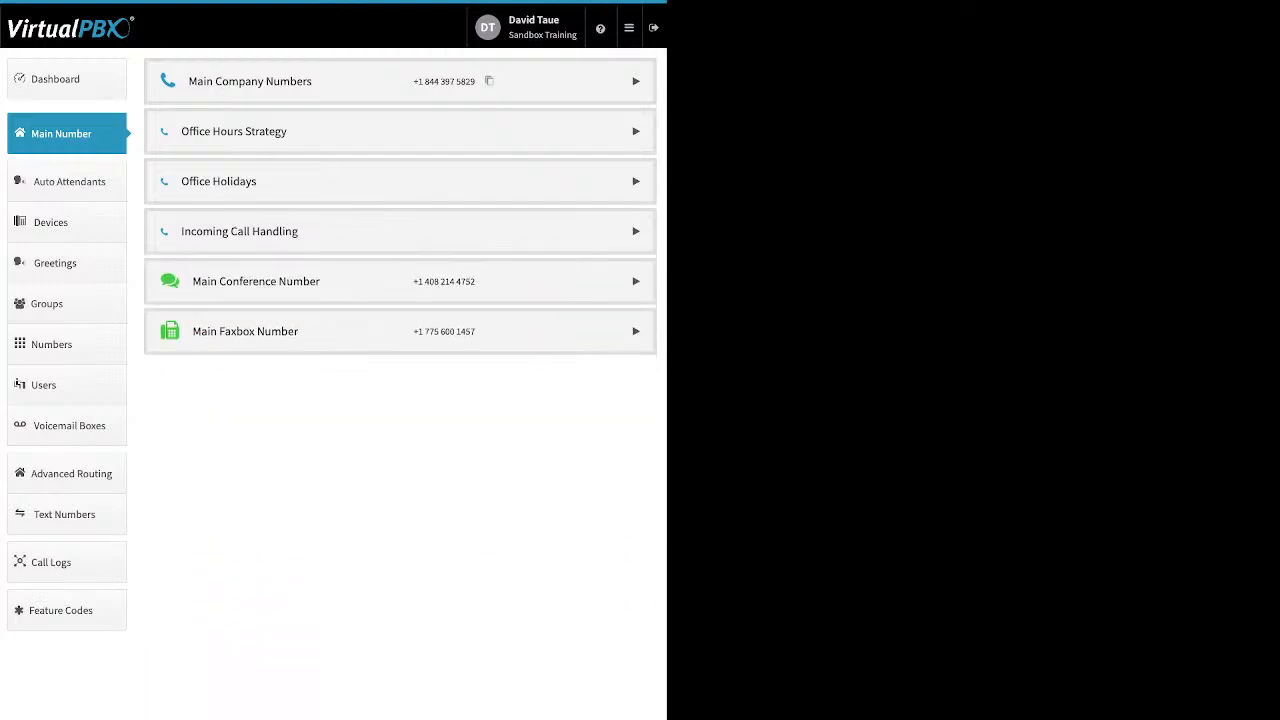
Expand the Main Conference Number, open its Custom Conference Greeting, switch it on, and close the dialog without saving
left_click(636, 281)
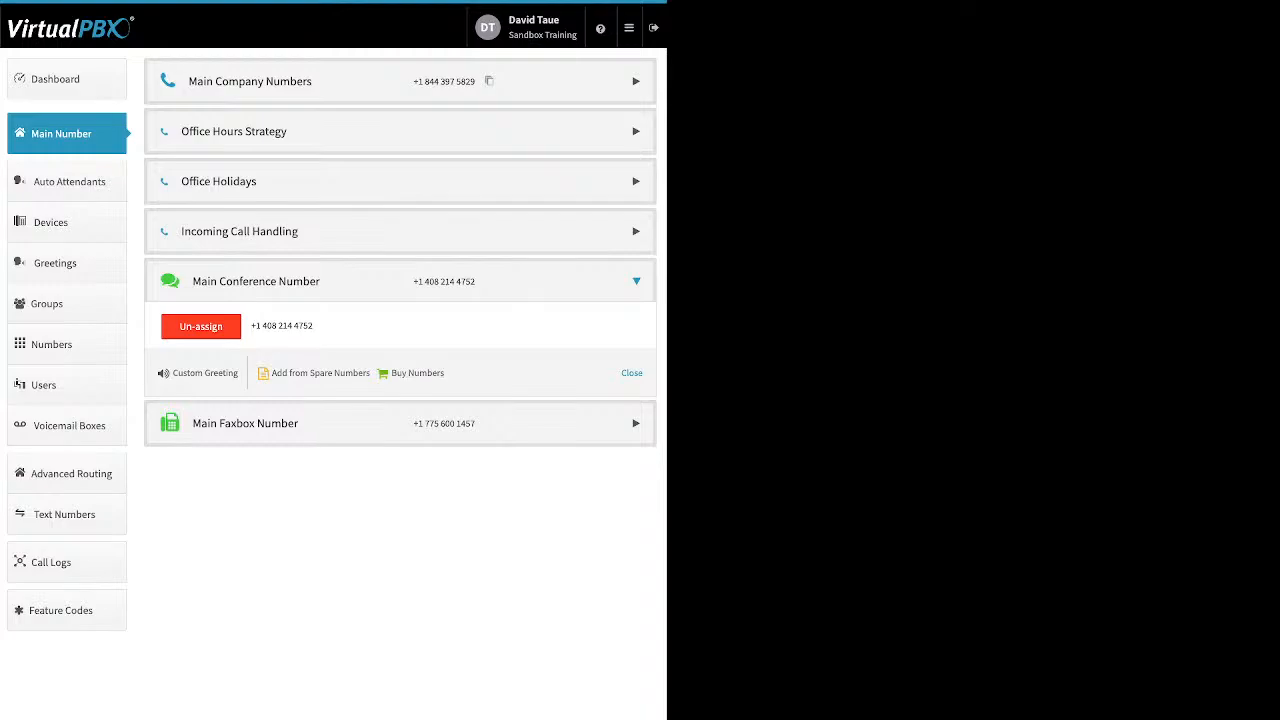
left_click_drag(240, 373, 173, 373)
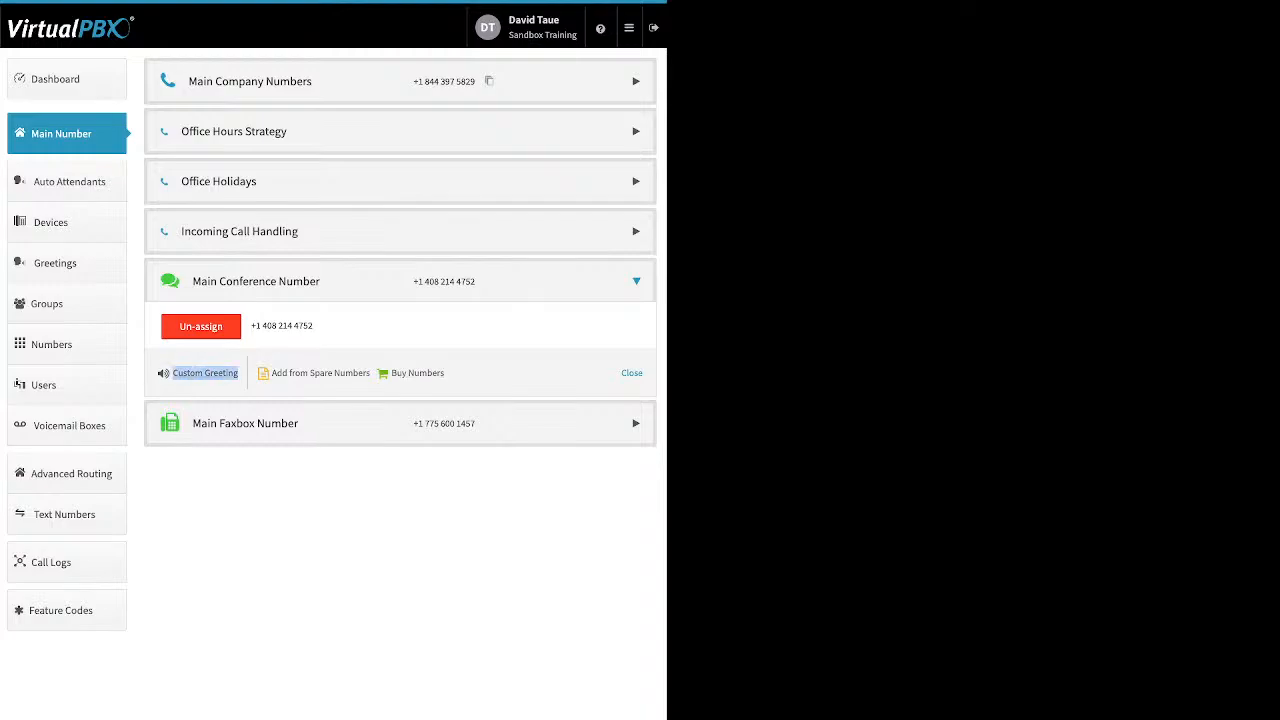
left_click(205, 373)
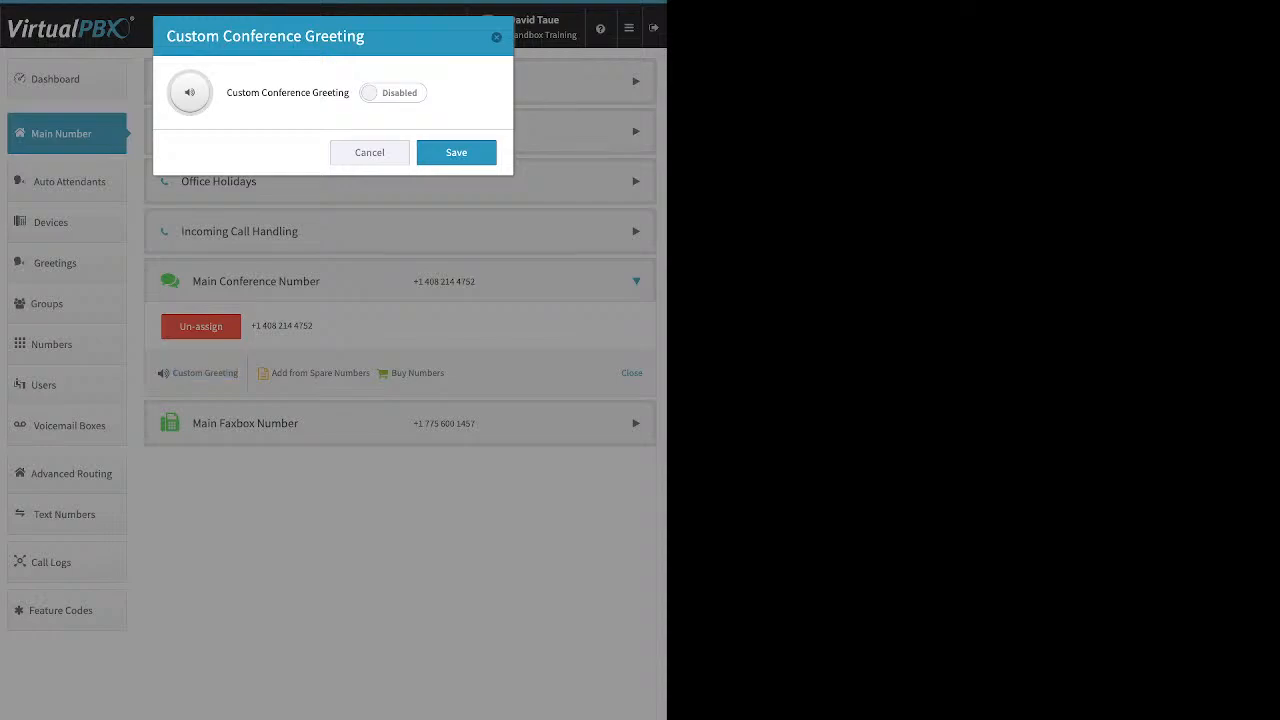
left_click(393, 93)
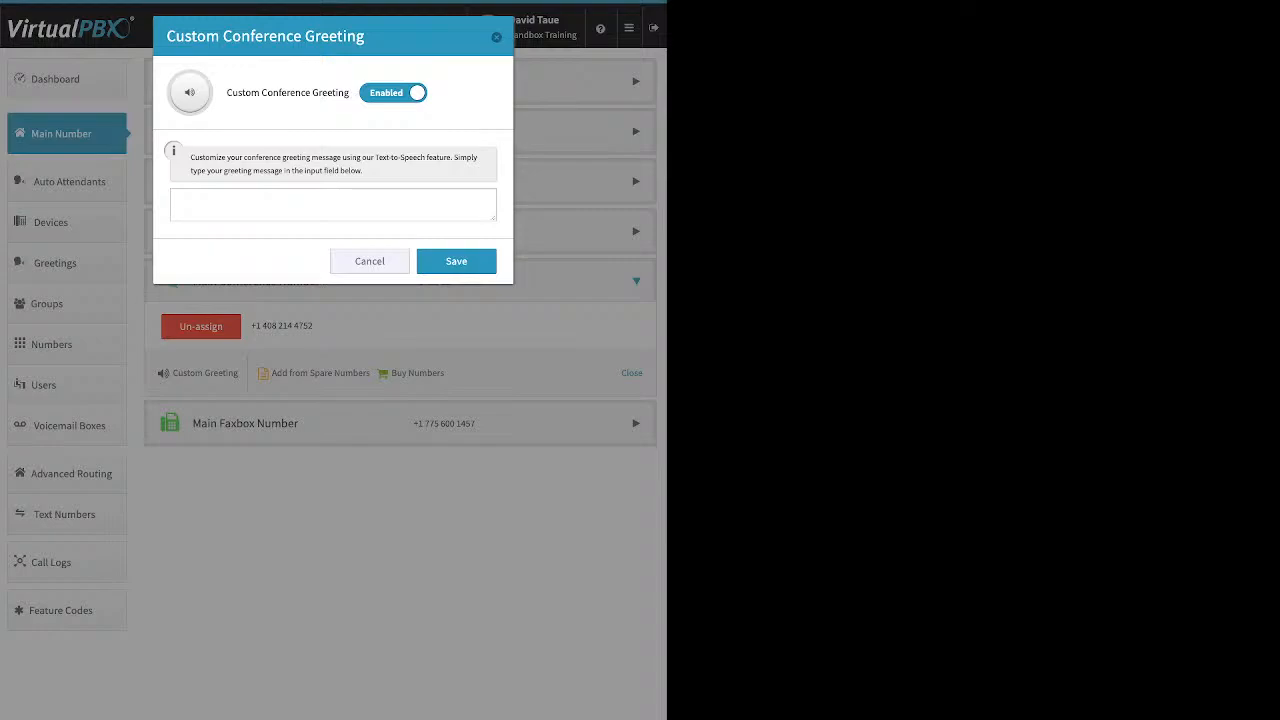
left_click(496, 37)
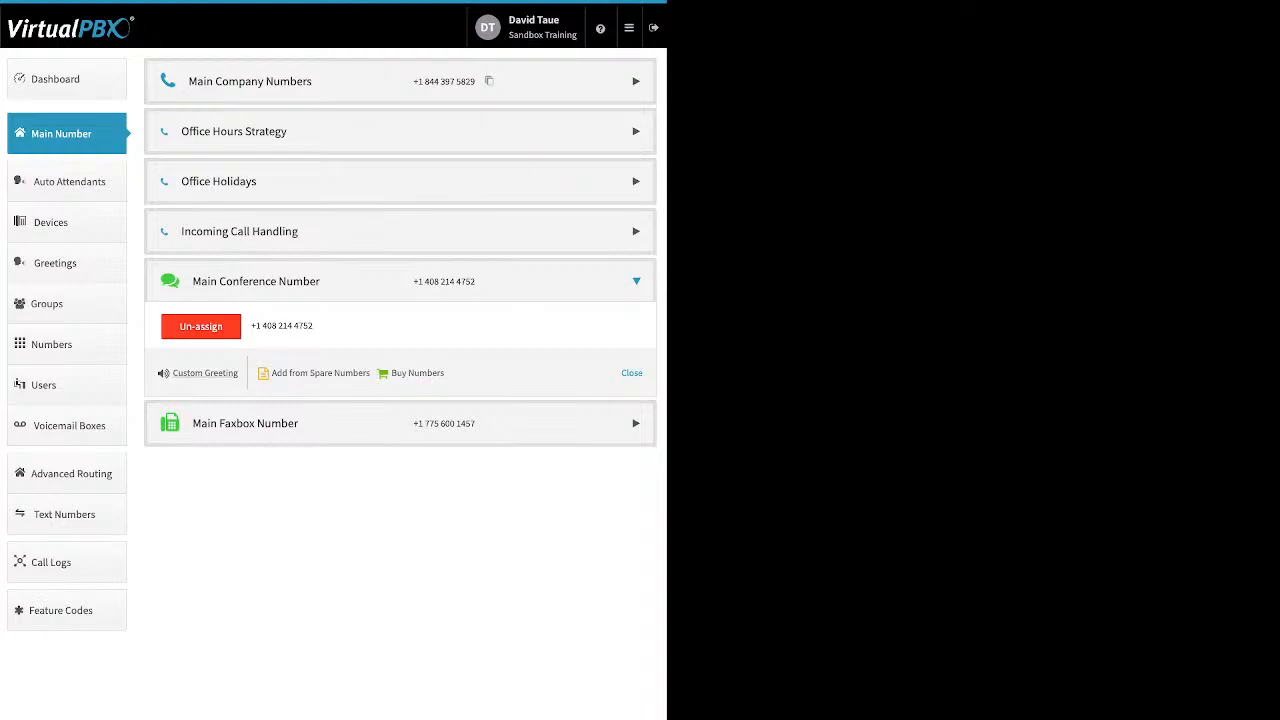
Expand the Main Faxbox Number and open Edit Main Faxbox to review its notification email and permissions, then close it
left_click(245, 423)
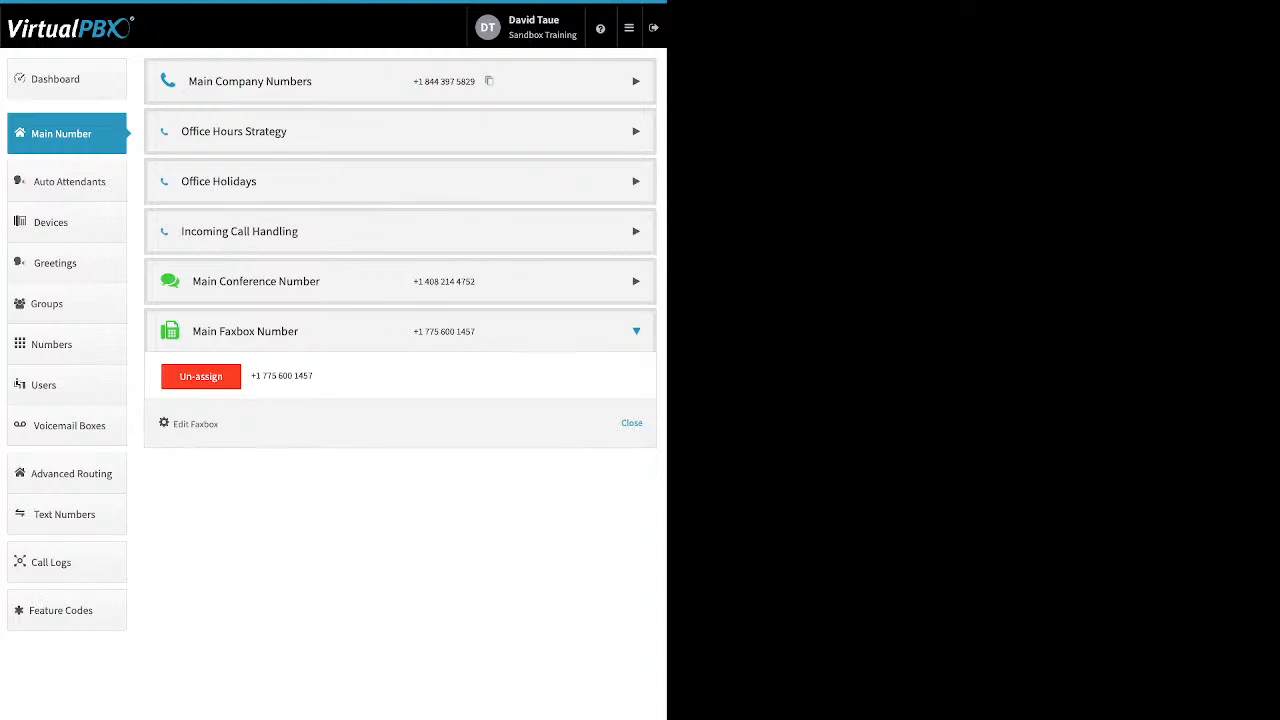
left_click_drag(220, 424, 173, 424)
left_click(196, 424)
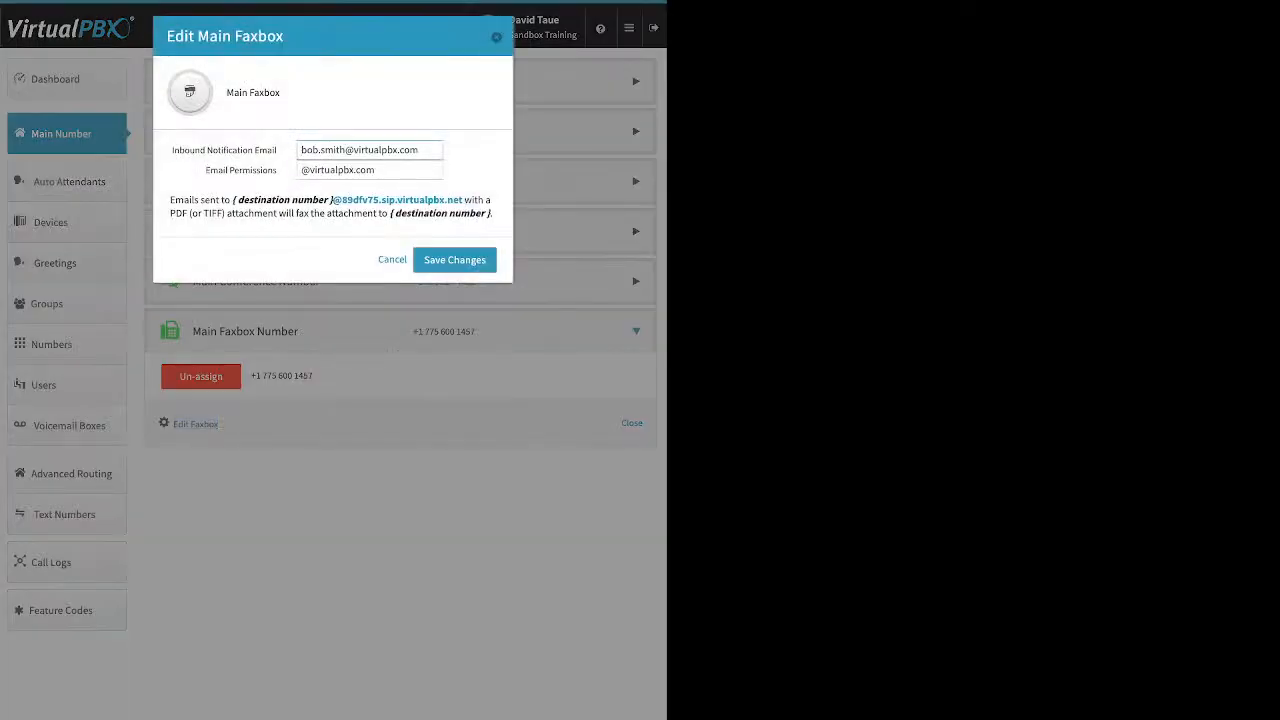
left_click_drag(278, 150, 172, 150)
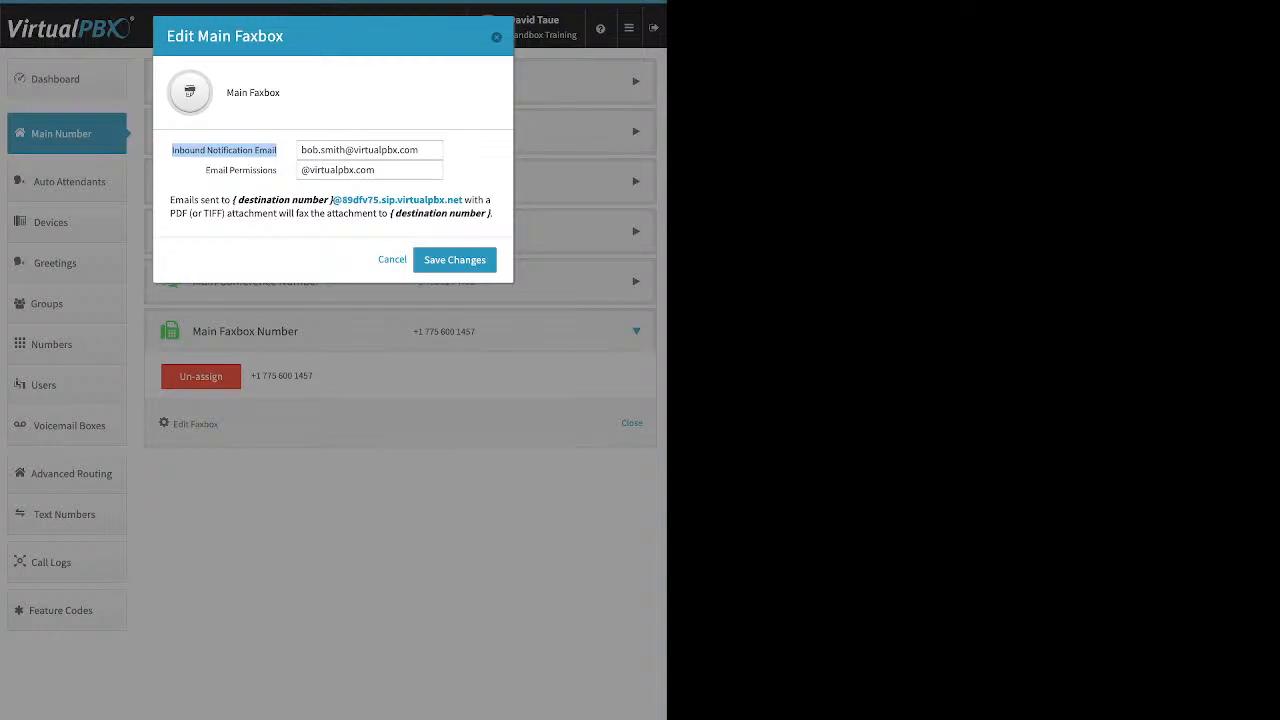
left_click(272, 154)
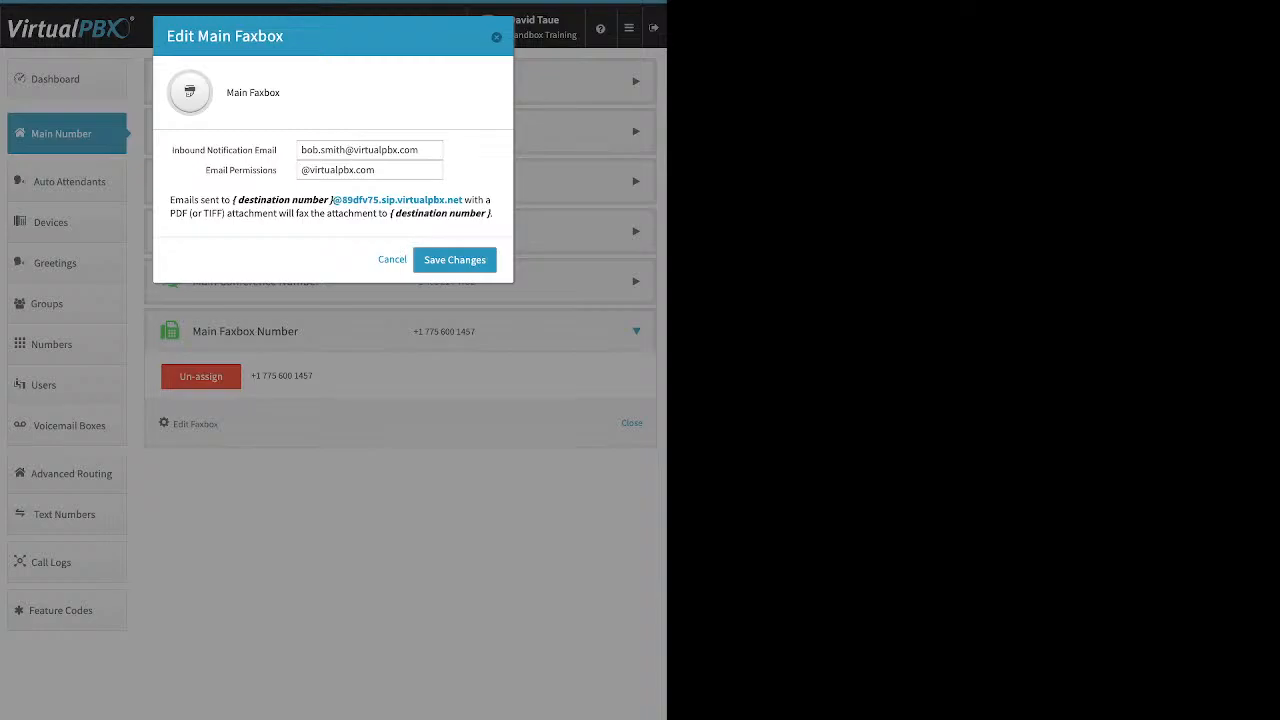
left_click_drag(205, 170, 277, 170)
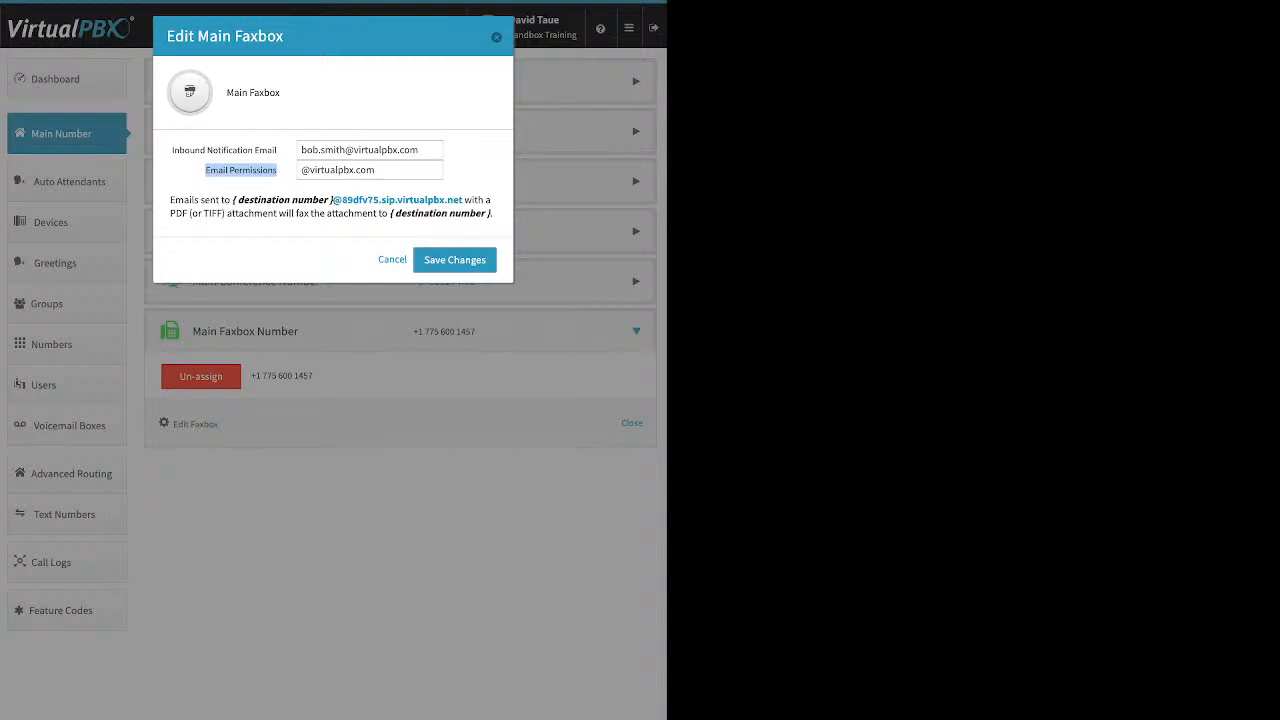
key("Escape")
Go to Auto Attendants and open the new attendant dialog, then close it
left_click(69, 182)
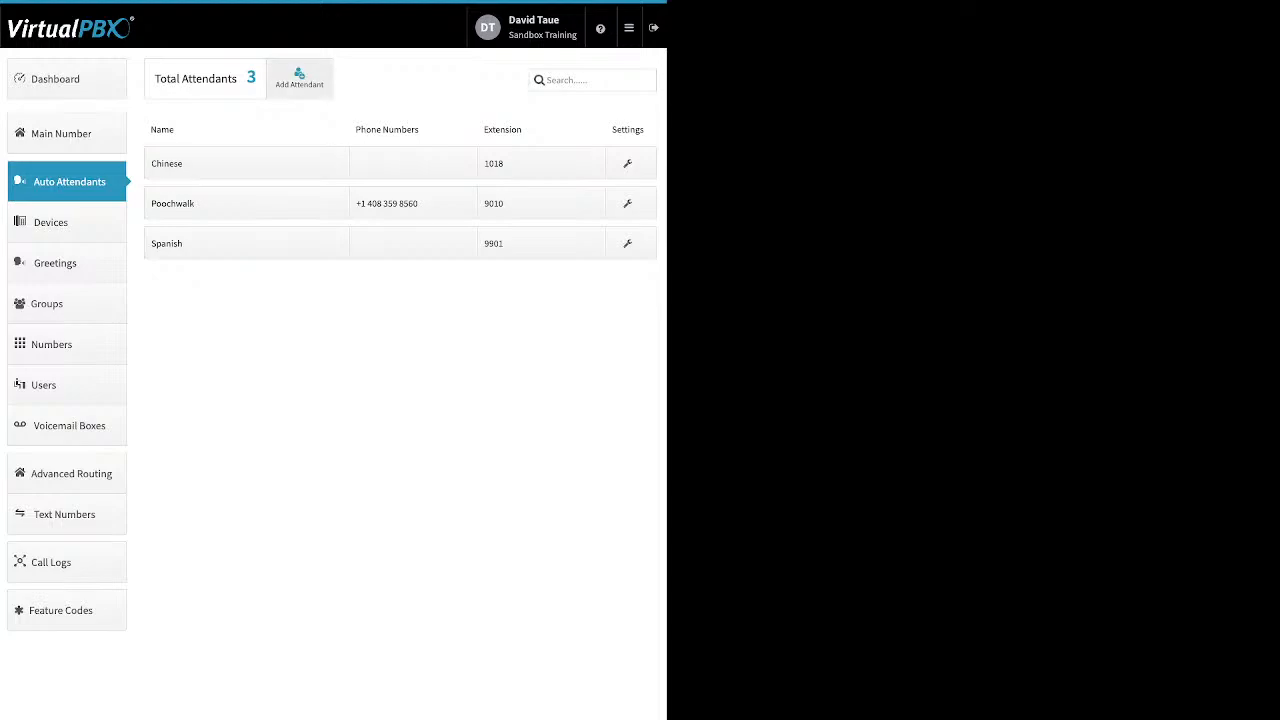
left_click(299, 78)
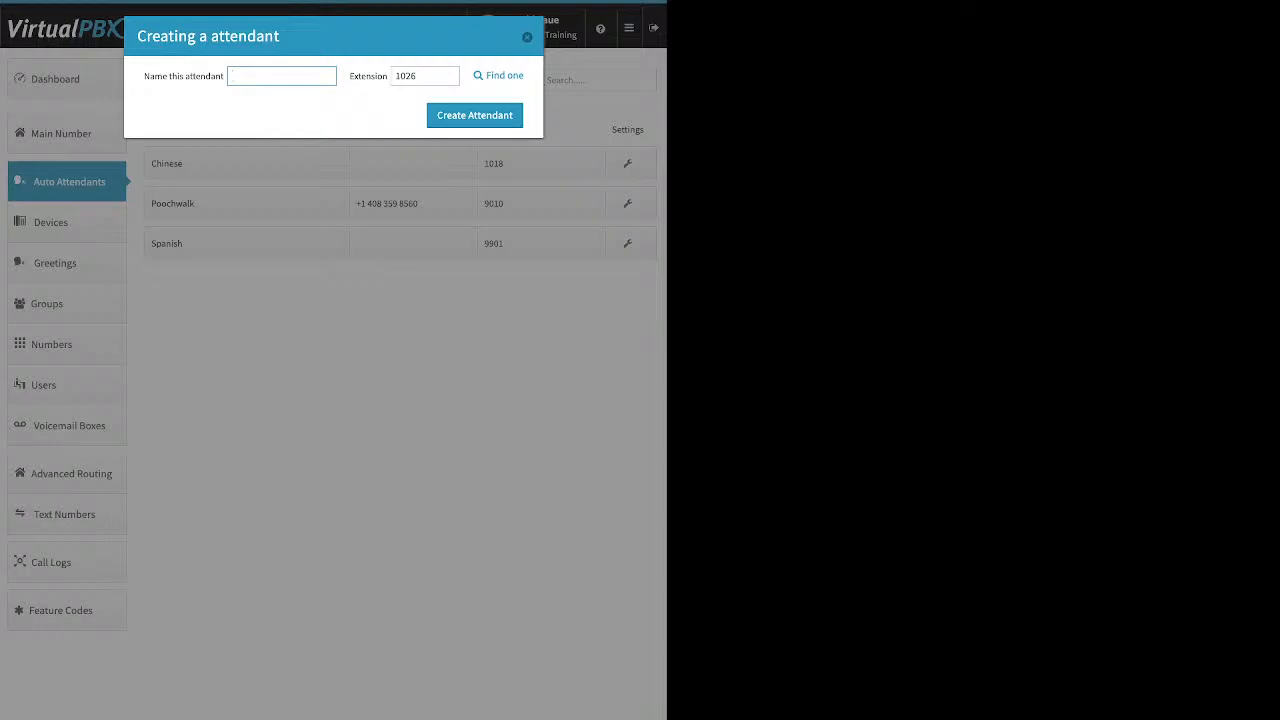
key("Escape")
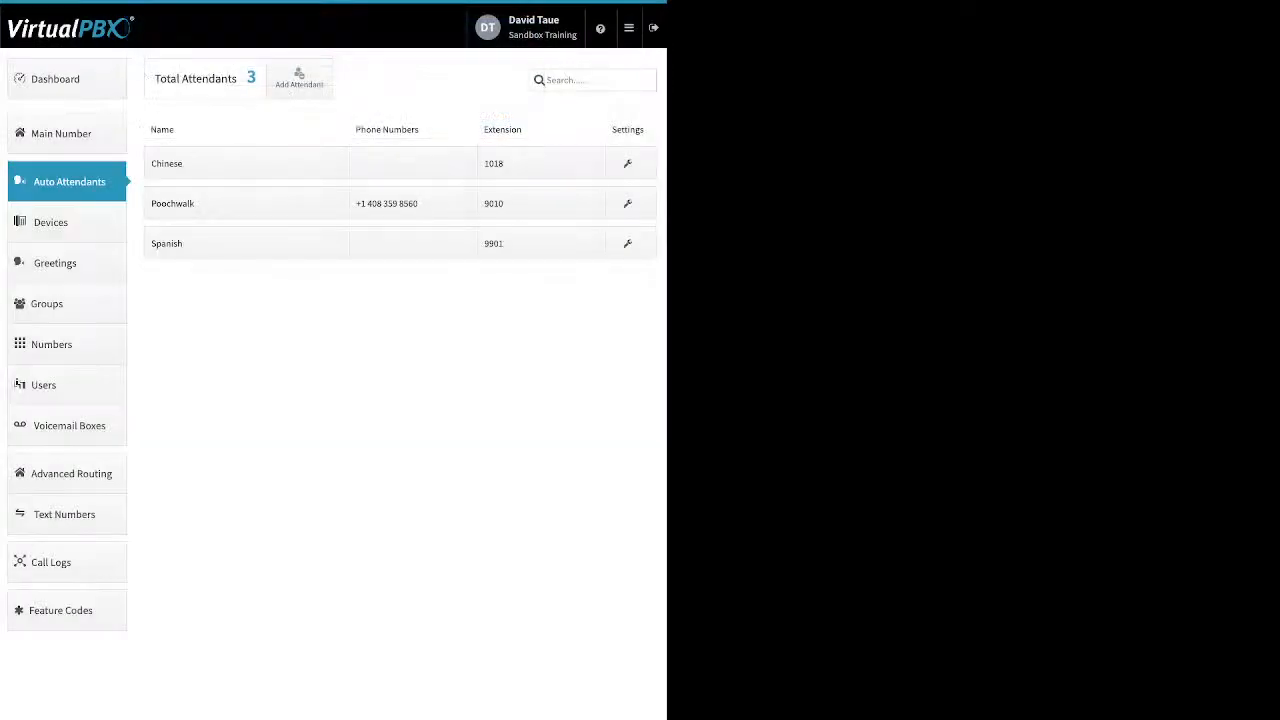
Open the Poochwalk and Spanish attendant settings to review main-menu availability, then cancel
left_click(246, 203)
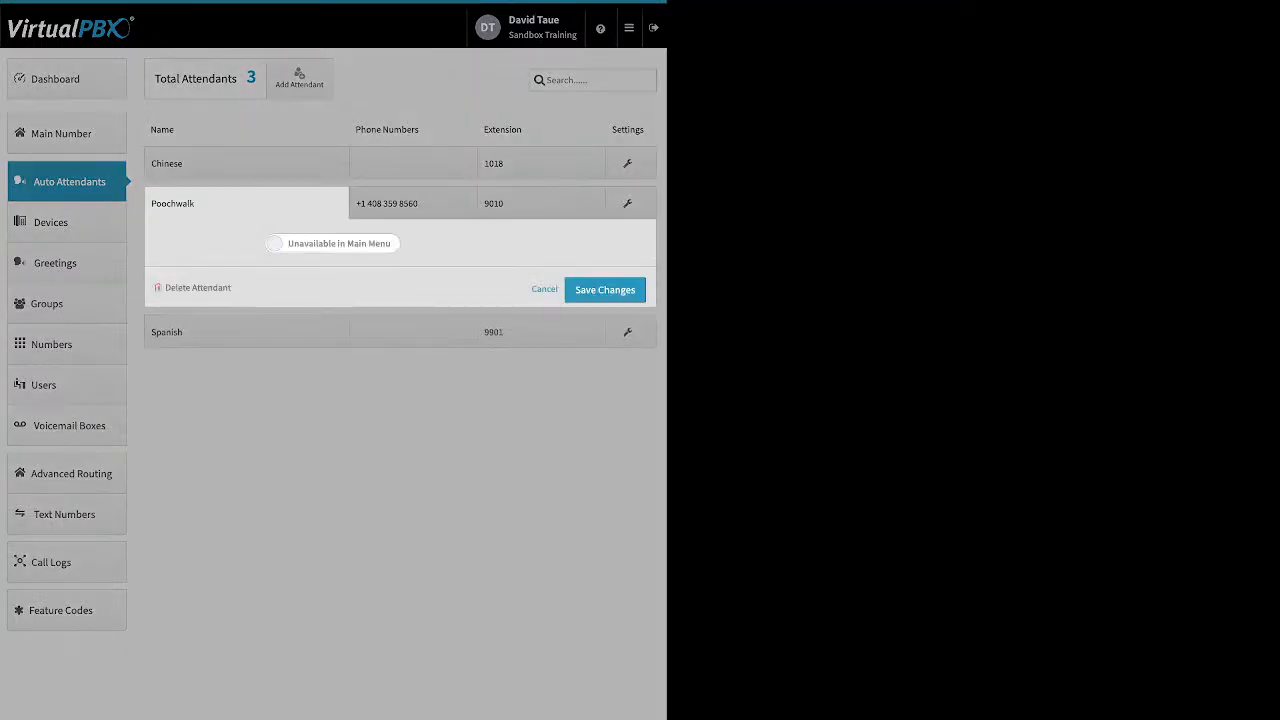
left_click_drag(233, 288, 178, 288)
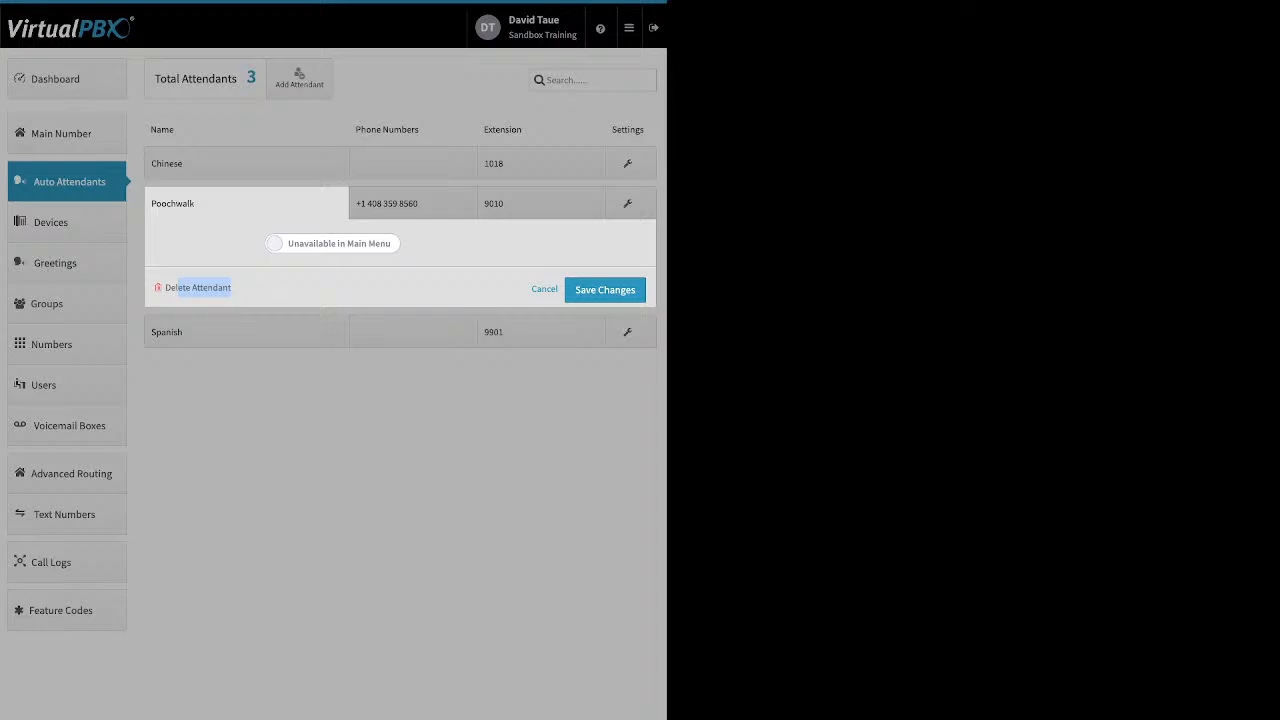
left_click(332, 243)
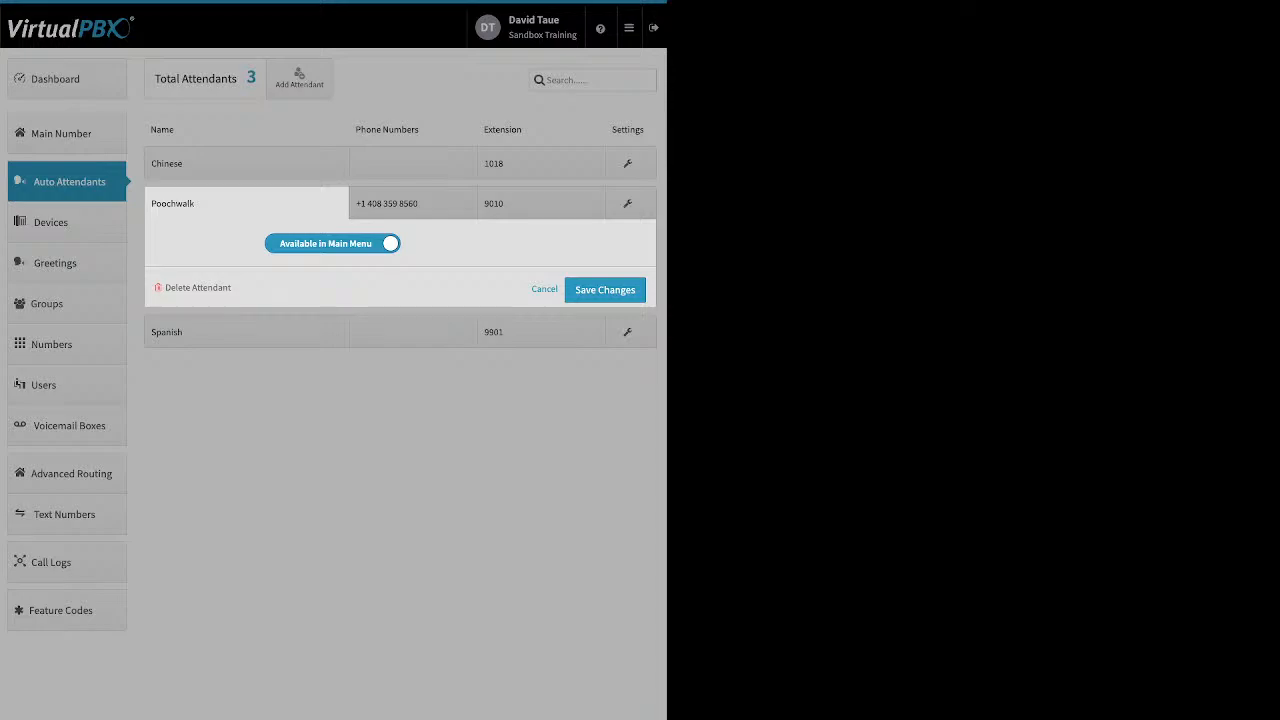
left_click(332, 243)
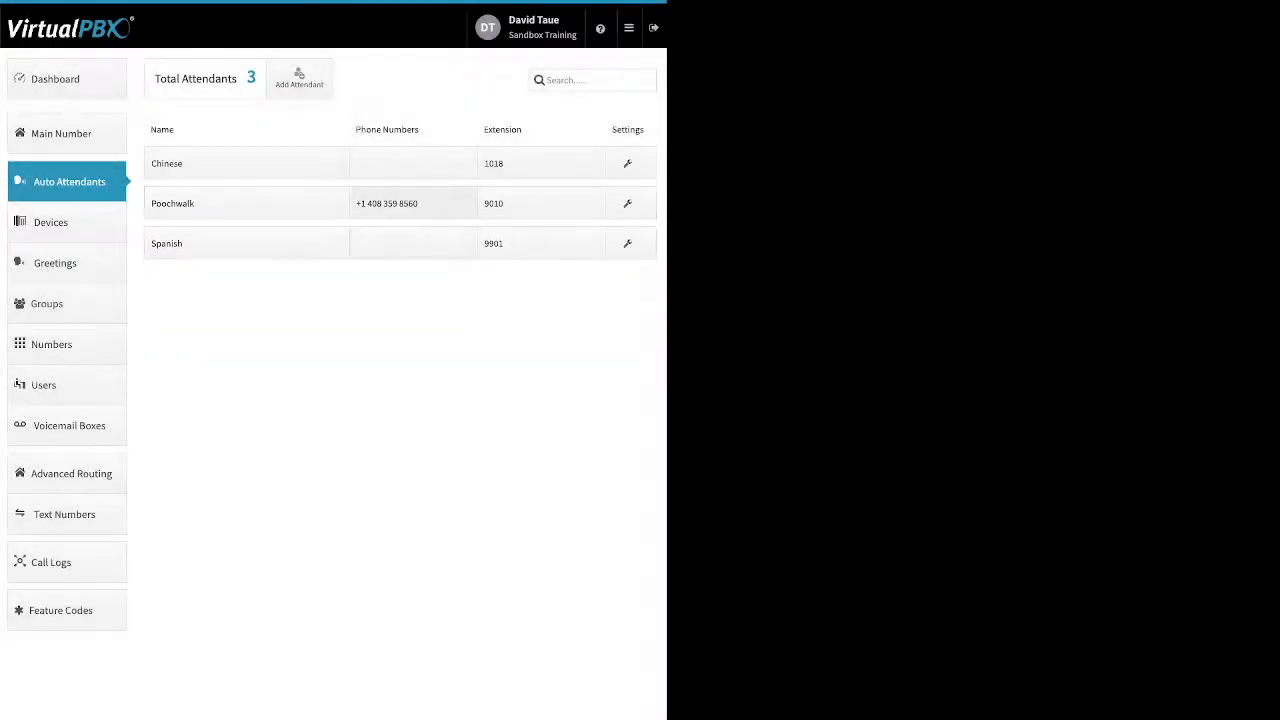
left_click(247, 243)
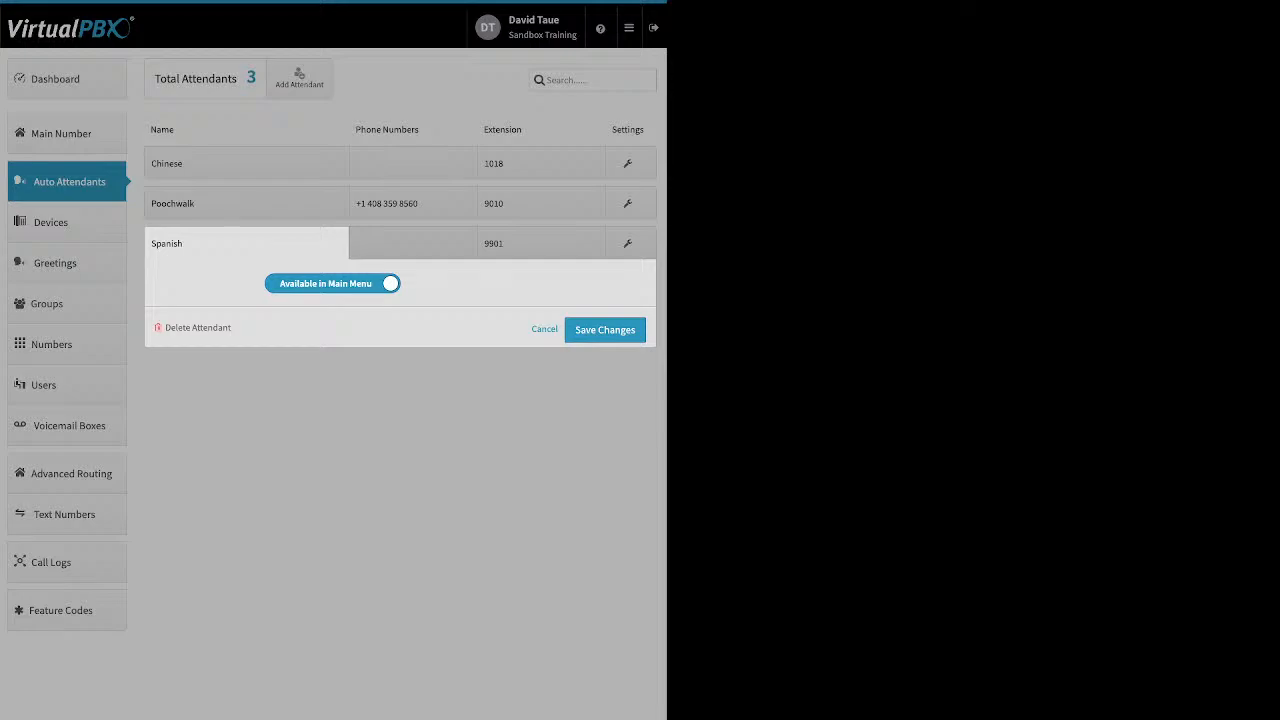
left_click(544, 329)
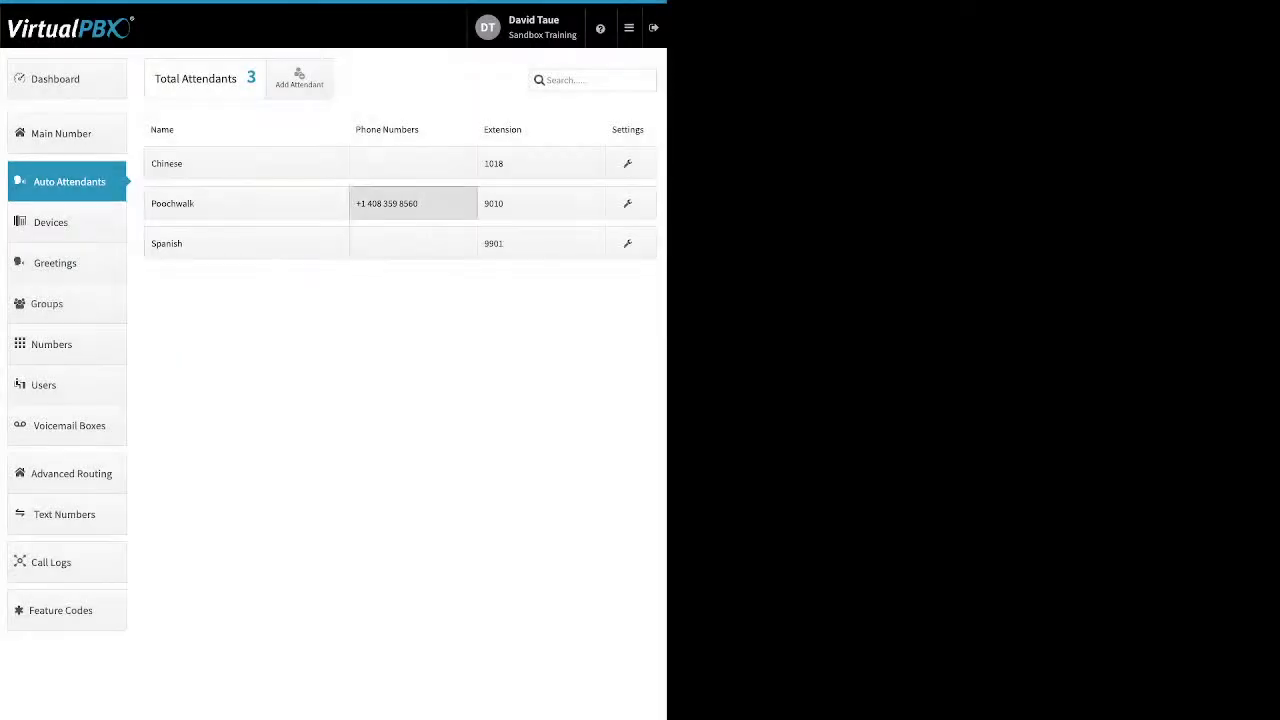
left_click(400, 203)
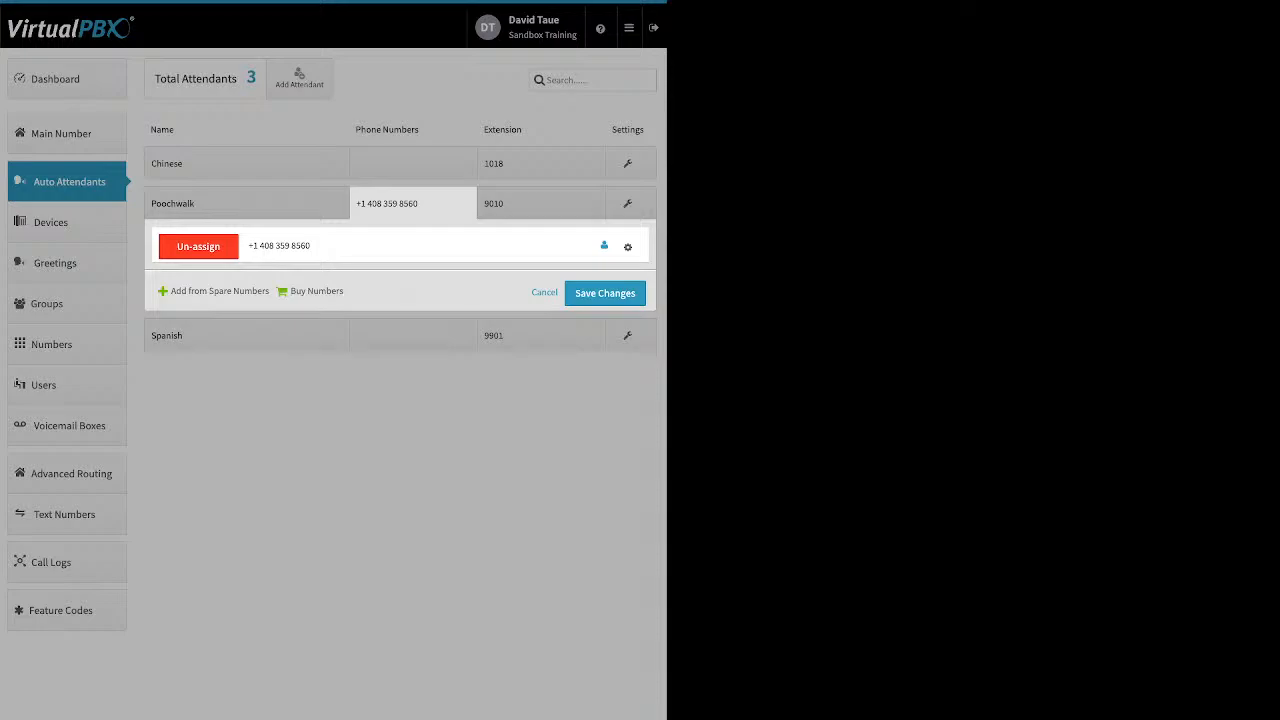
left_click(628, 247)
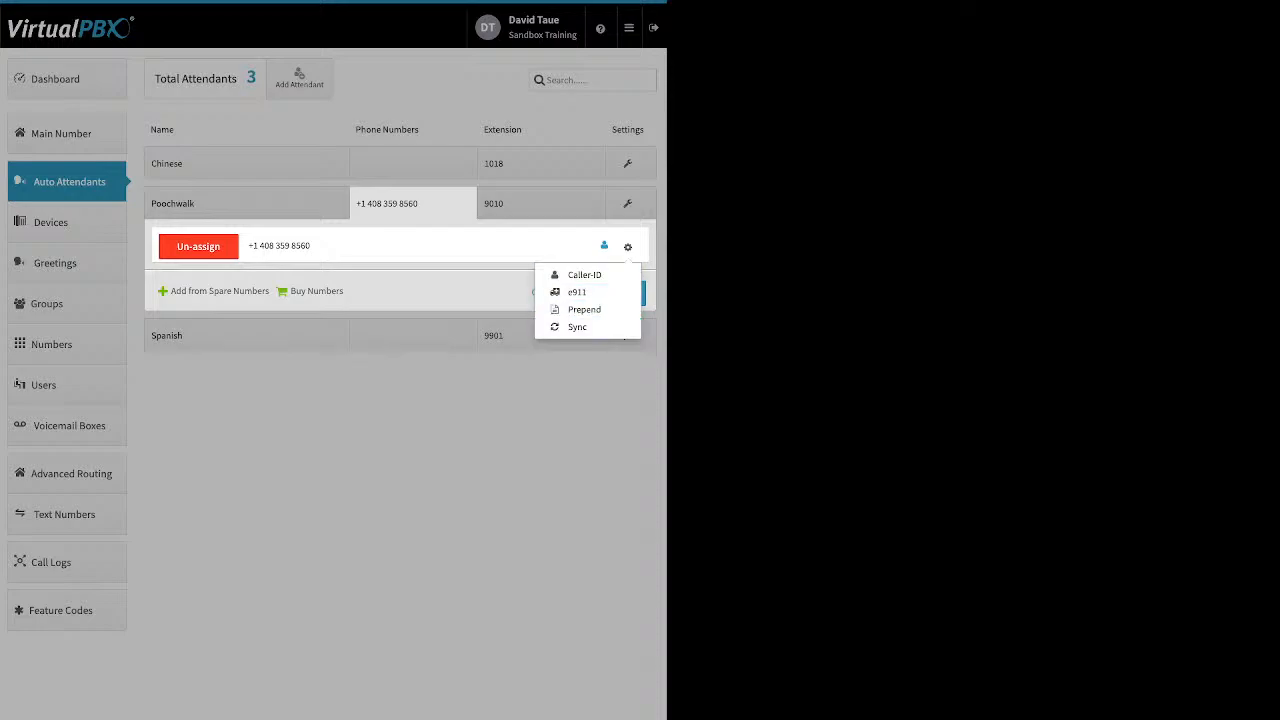
left_click(540, 430)
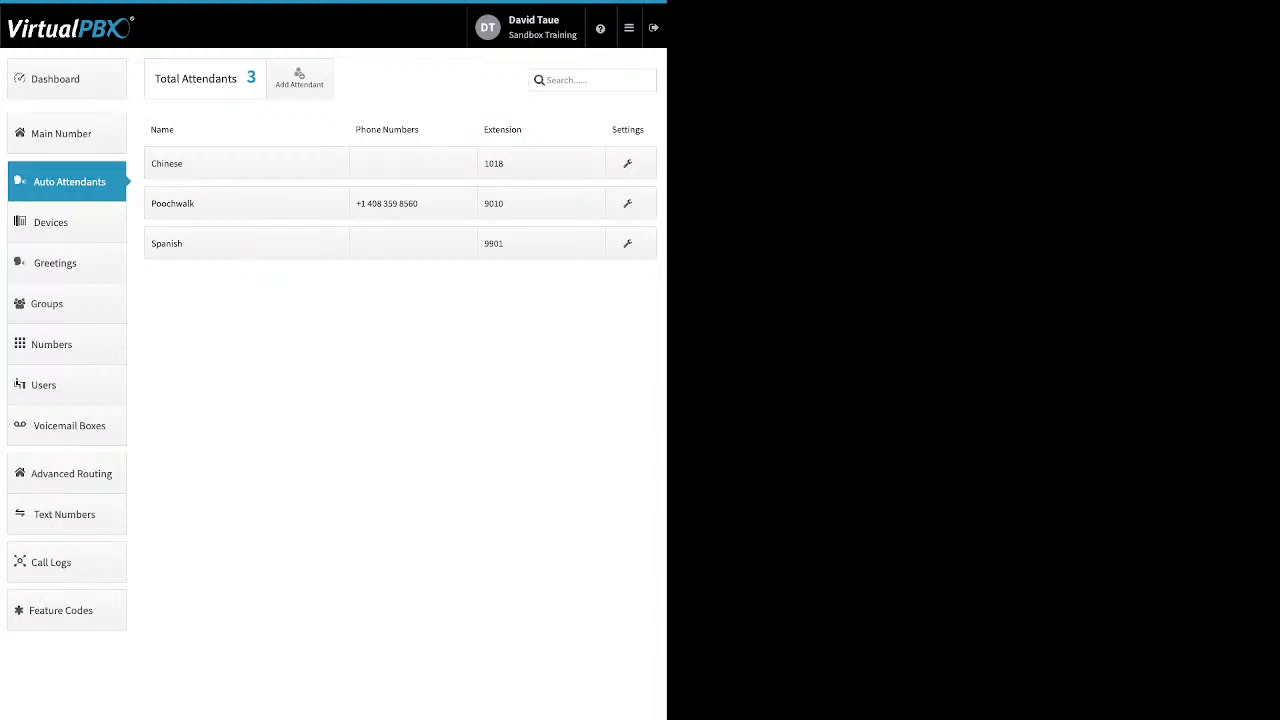
Open Poochwalk's extension panel, add two extension fields, and remove one of them
left_click(541, 204)
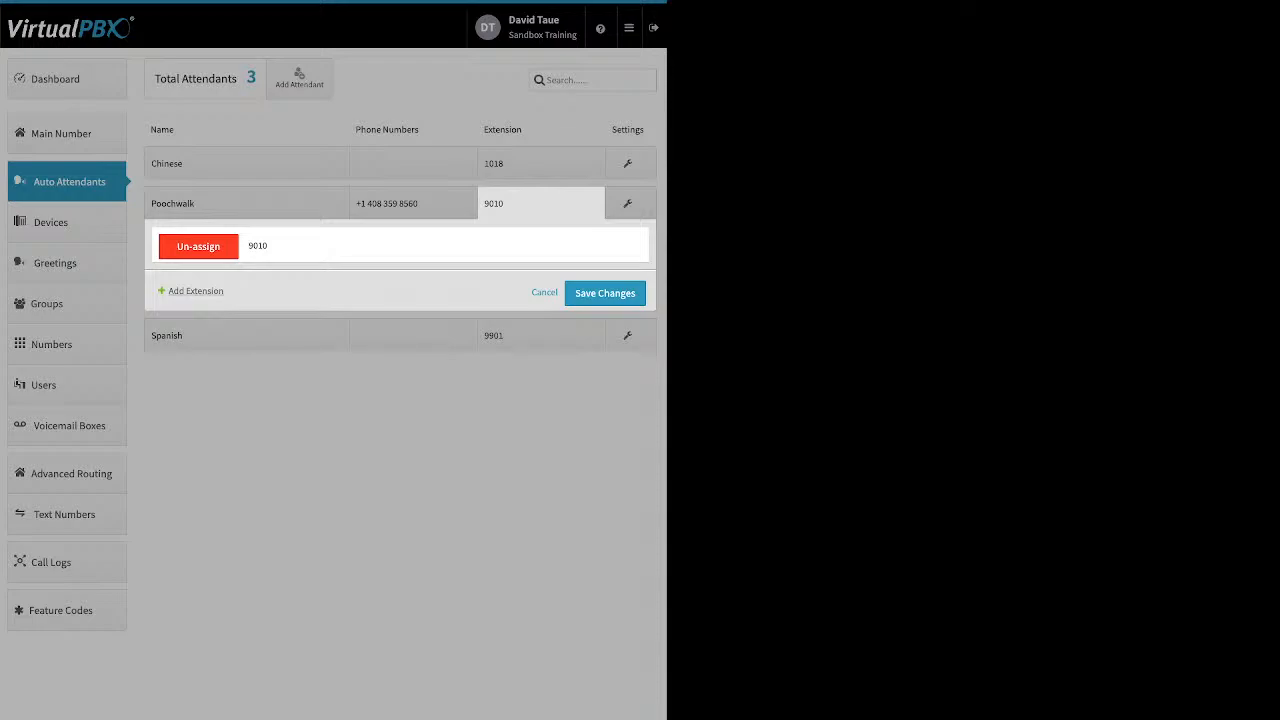
left_click(195, 291)
left_click(195, 326)
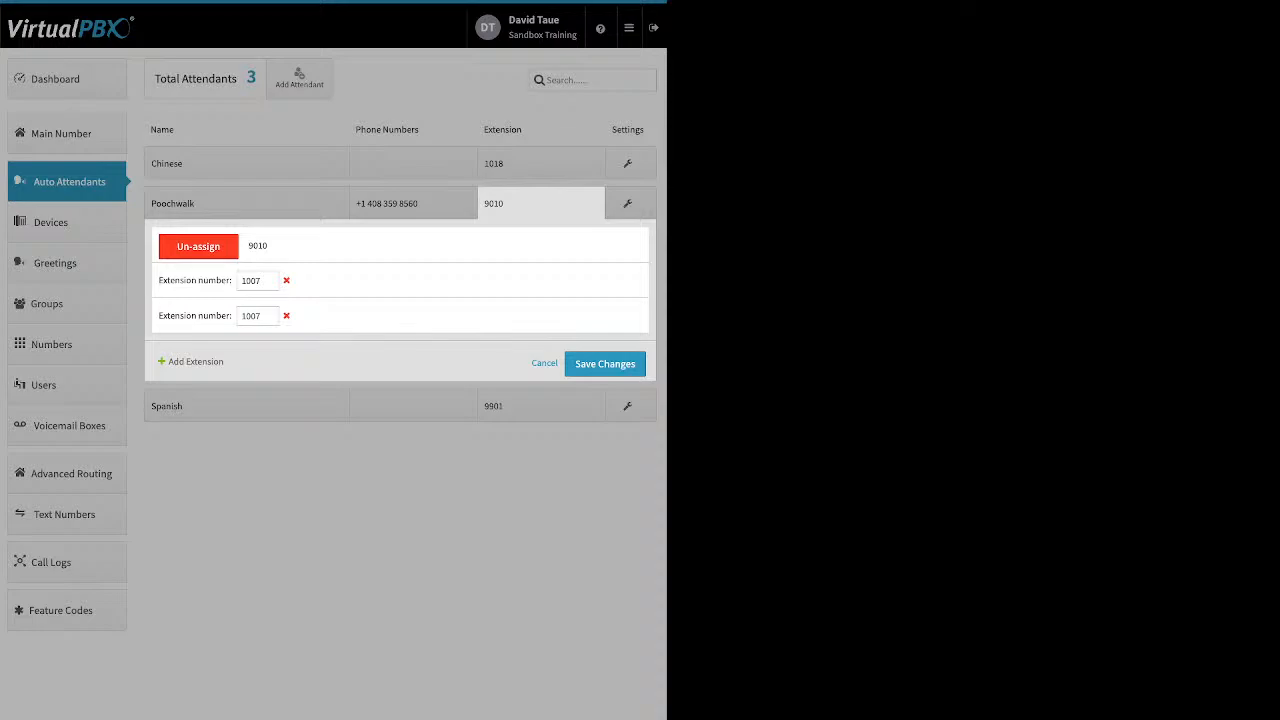
left_click(286, 316)
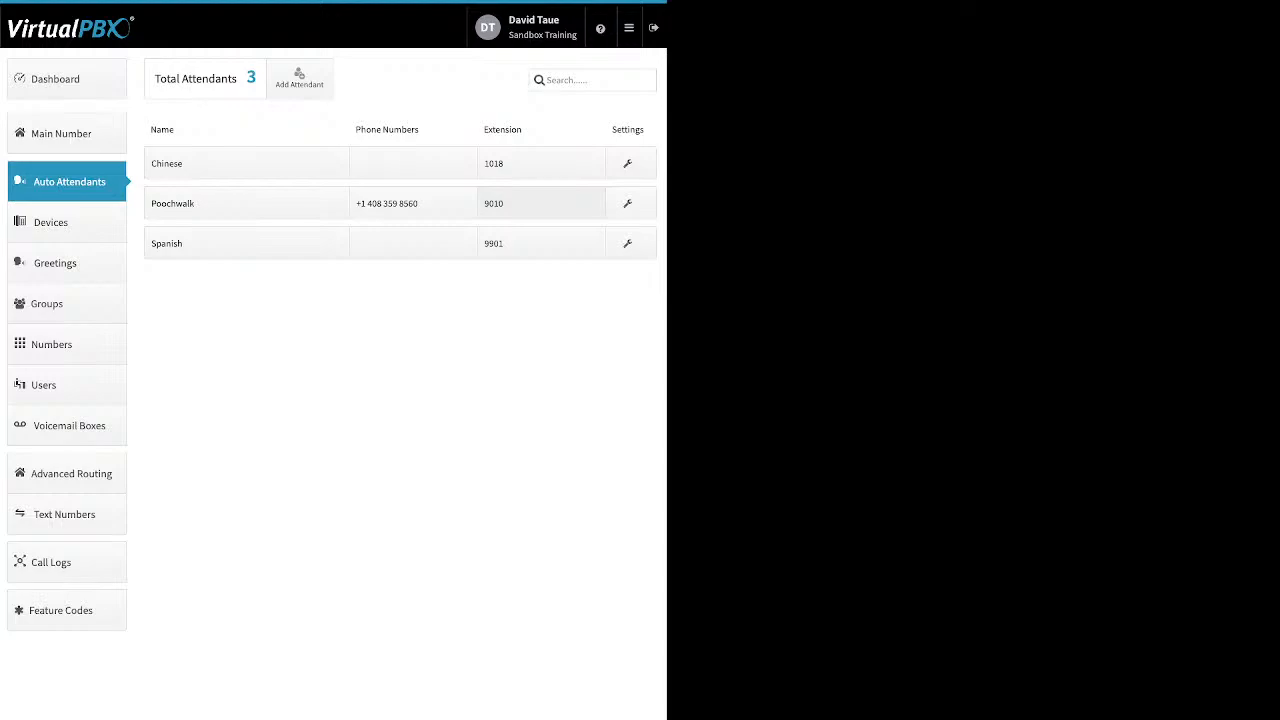
Check Poochwalk's extension panel, then open its settings and review the Open Hours, After Hours and Holidays call flows
left_click(541, 203)
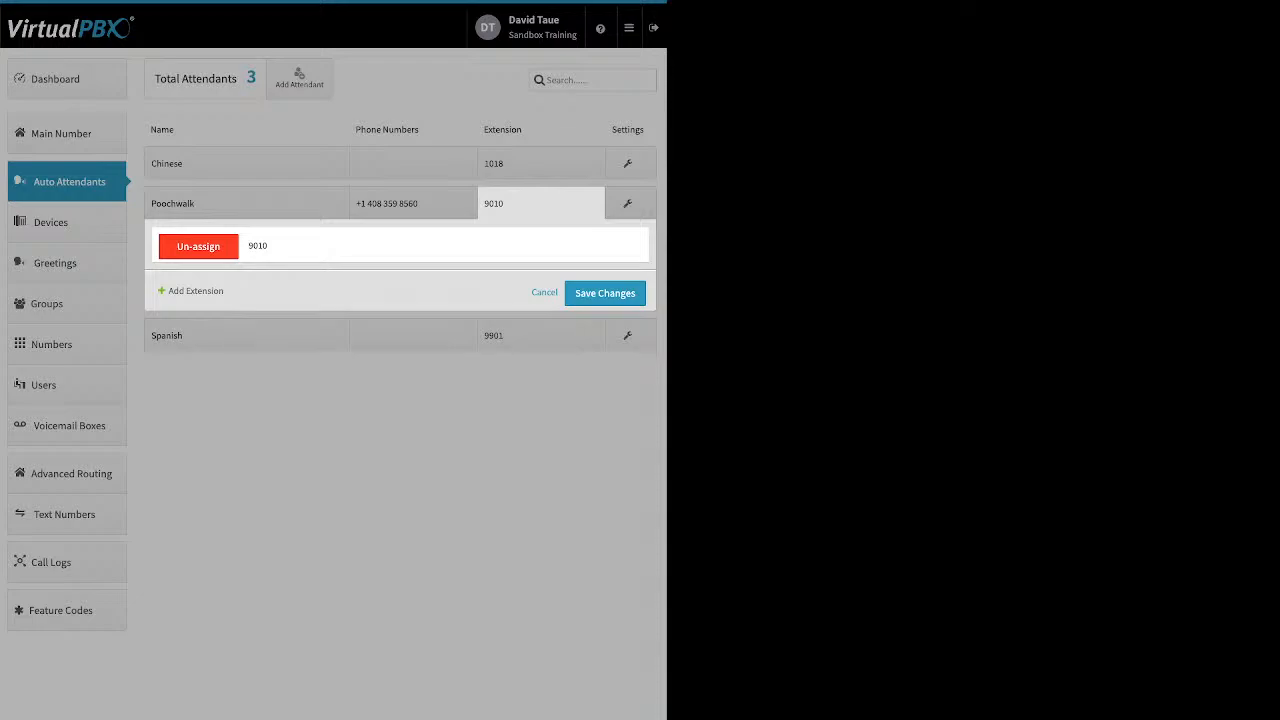
left_click(544, 293)
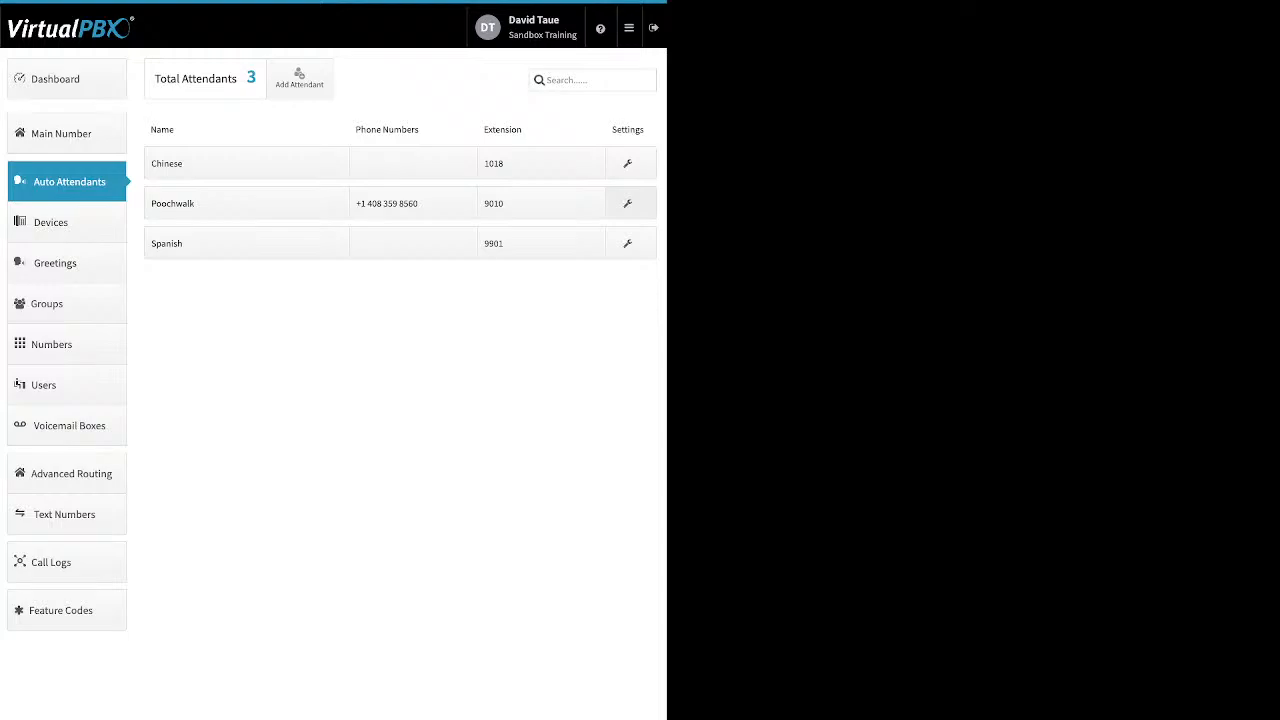
left_click(628, 204)
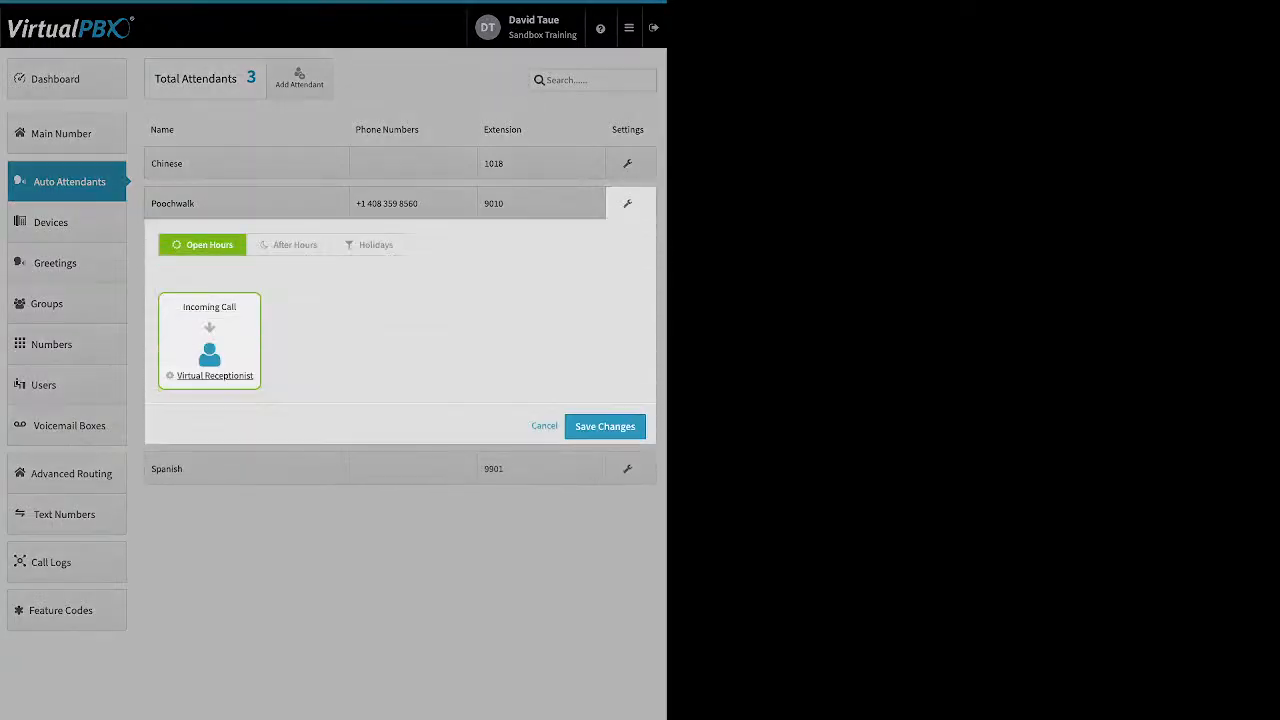
left_click(289, 245)
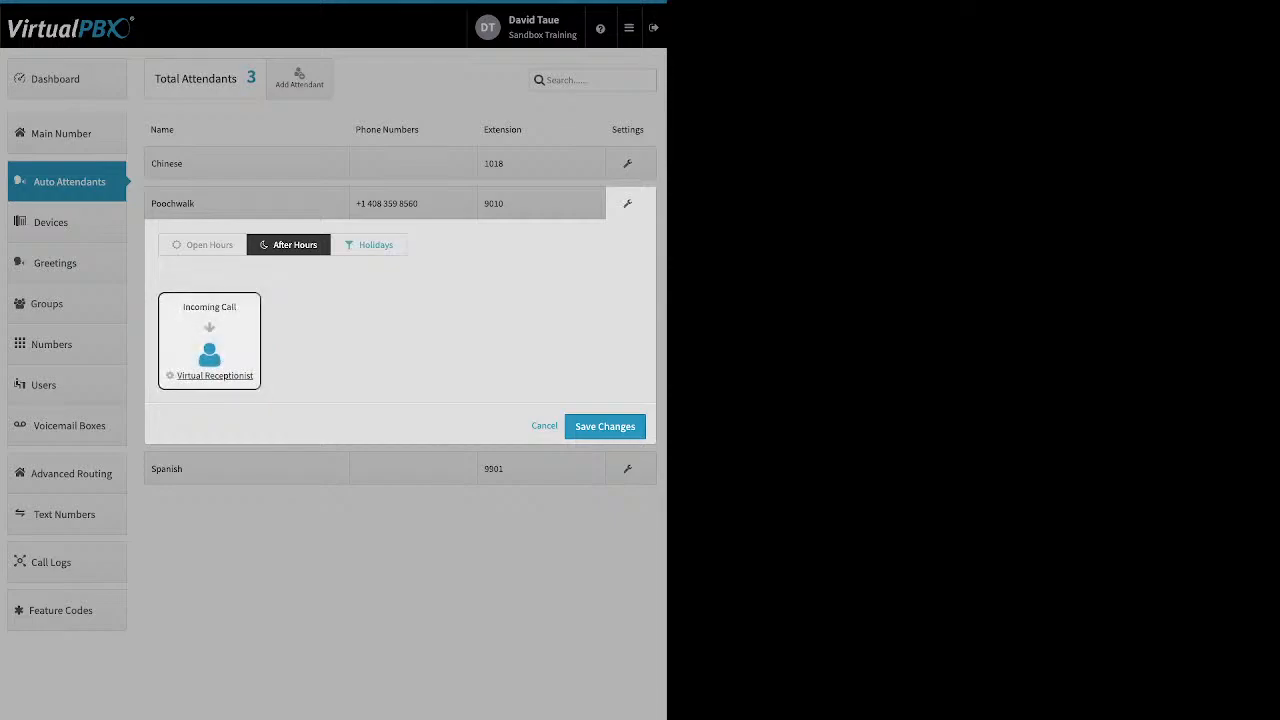
left_click(369, 245)
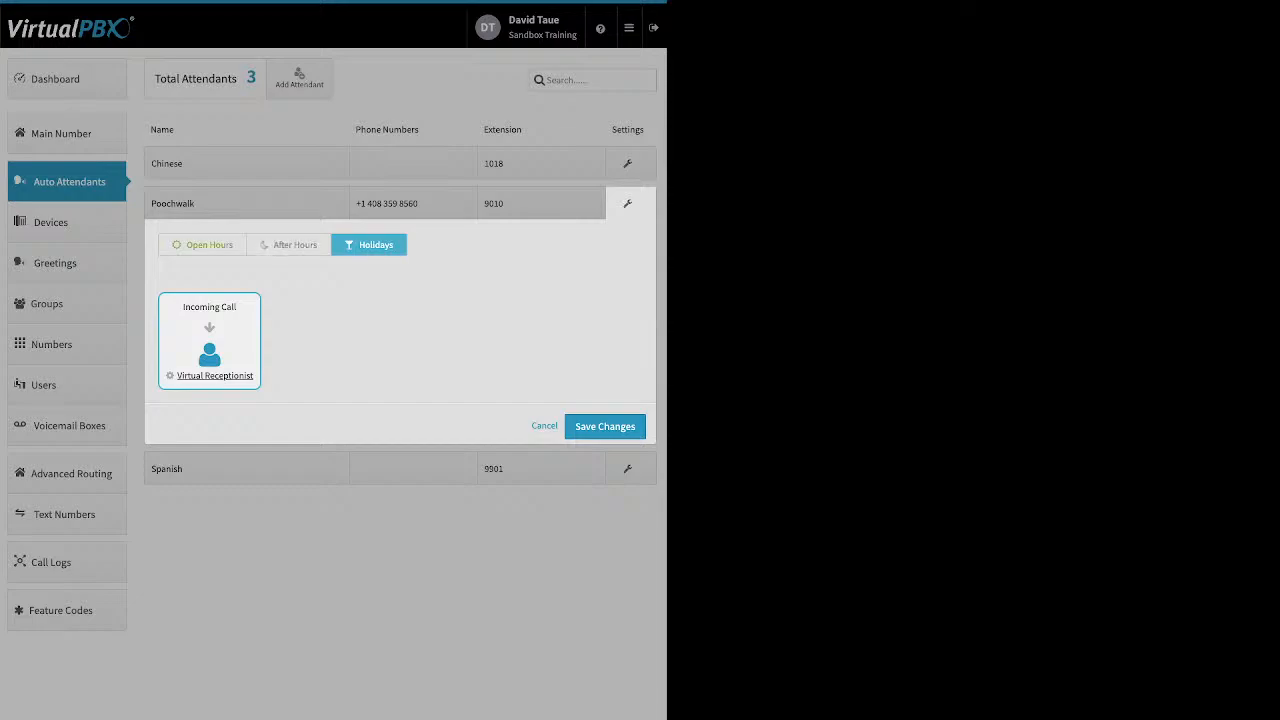
left_click(203, 245)
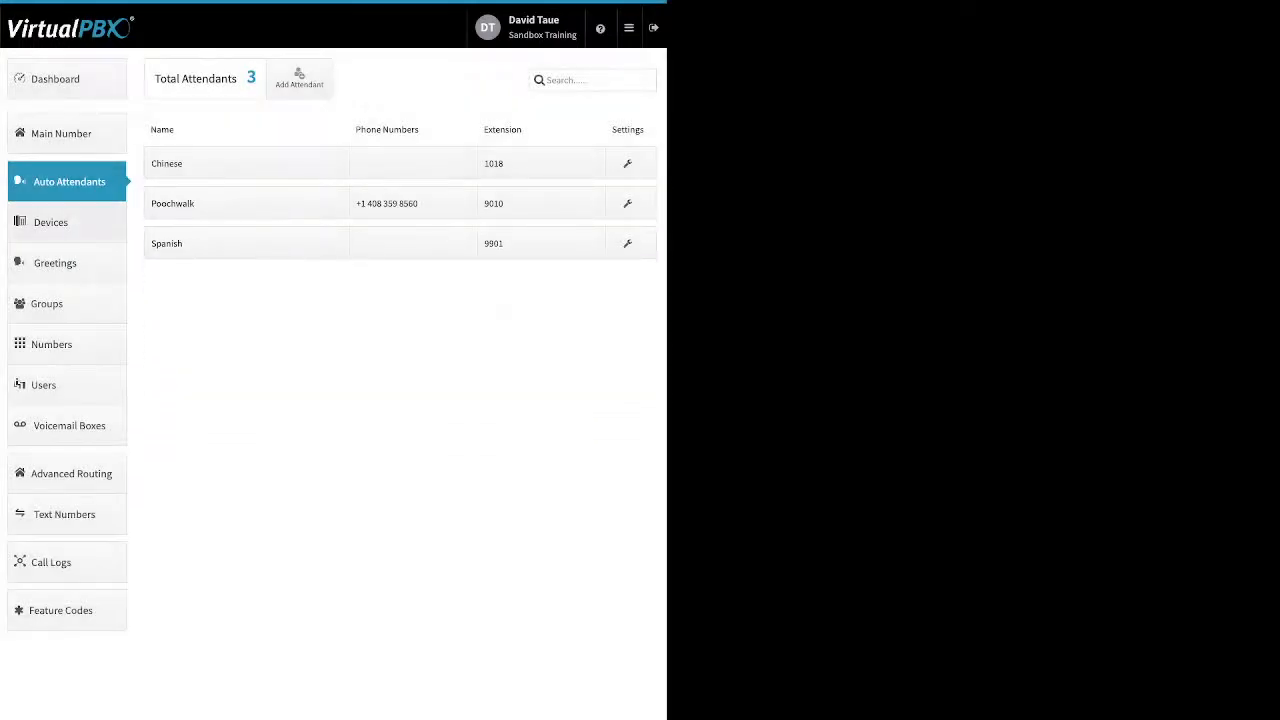
Go to Devices, start adding a SIP phone, and browse the Yealink, Htek and Cisco model lists
left_click(66, 223)
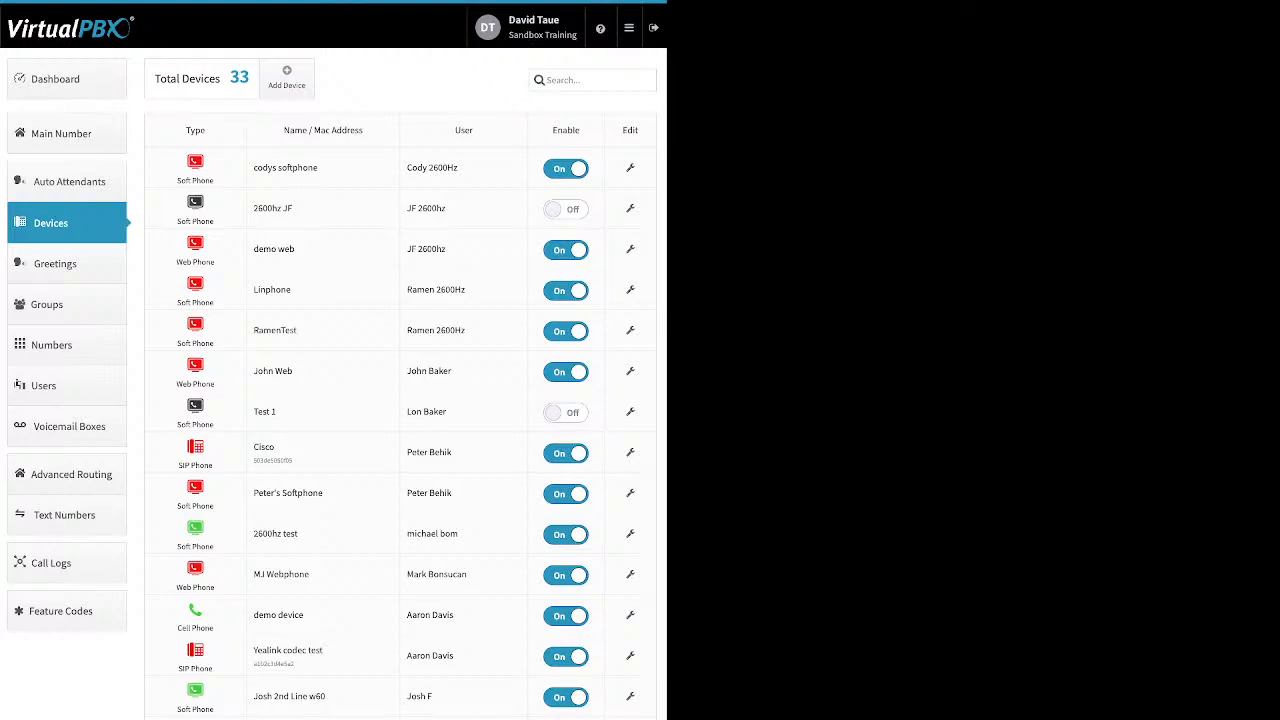
left_click_drag(552, 130, 575, 130)
left_click(575, 130)
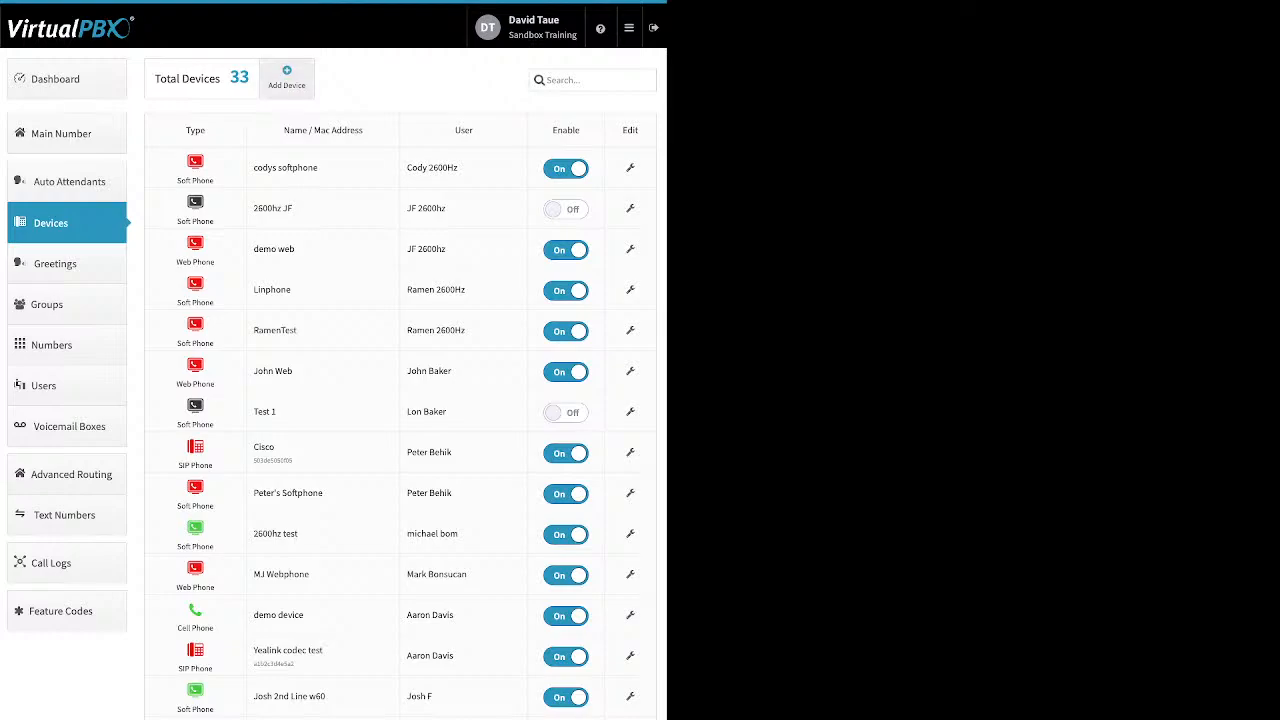
left_click(286, 77)
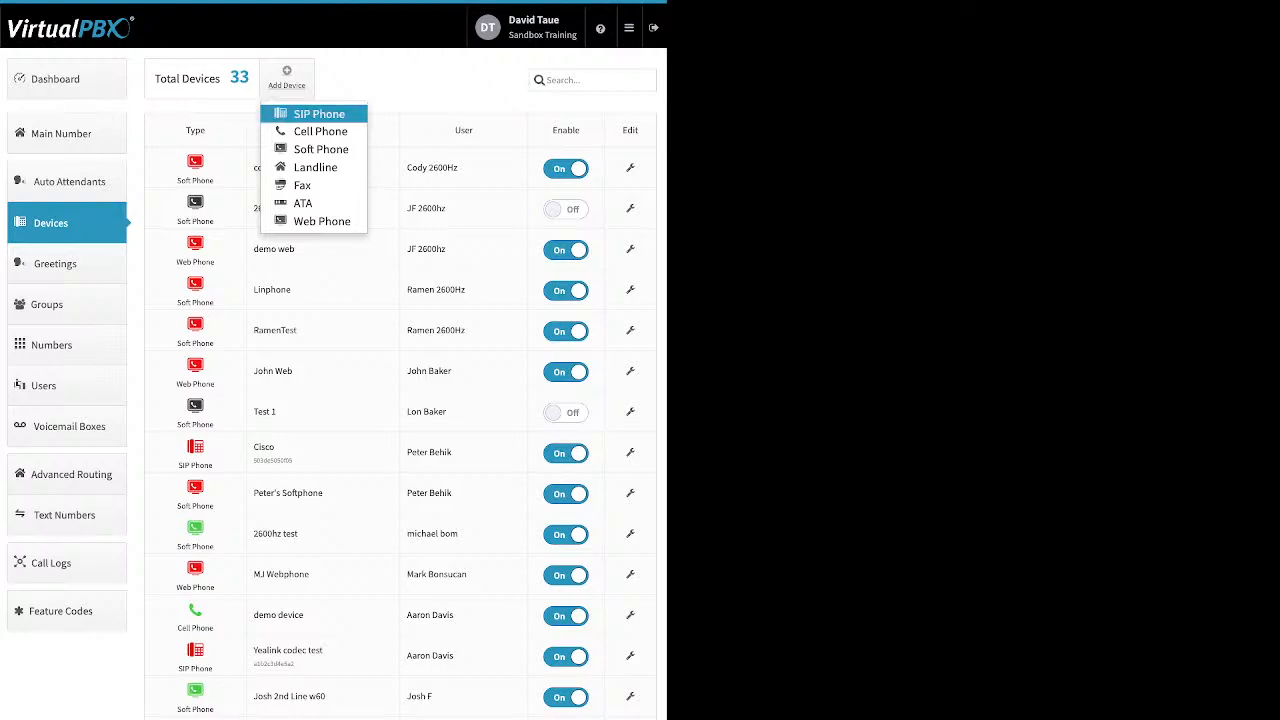
left_click(318, 114)
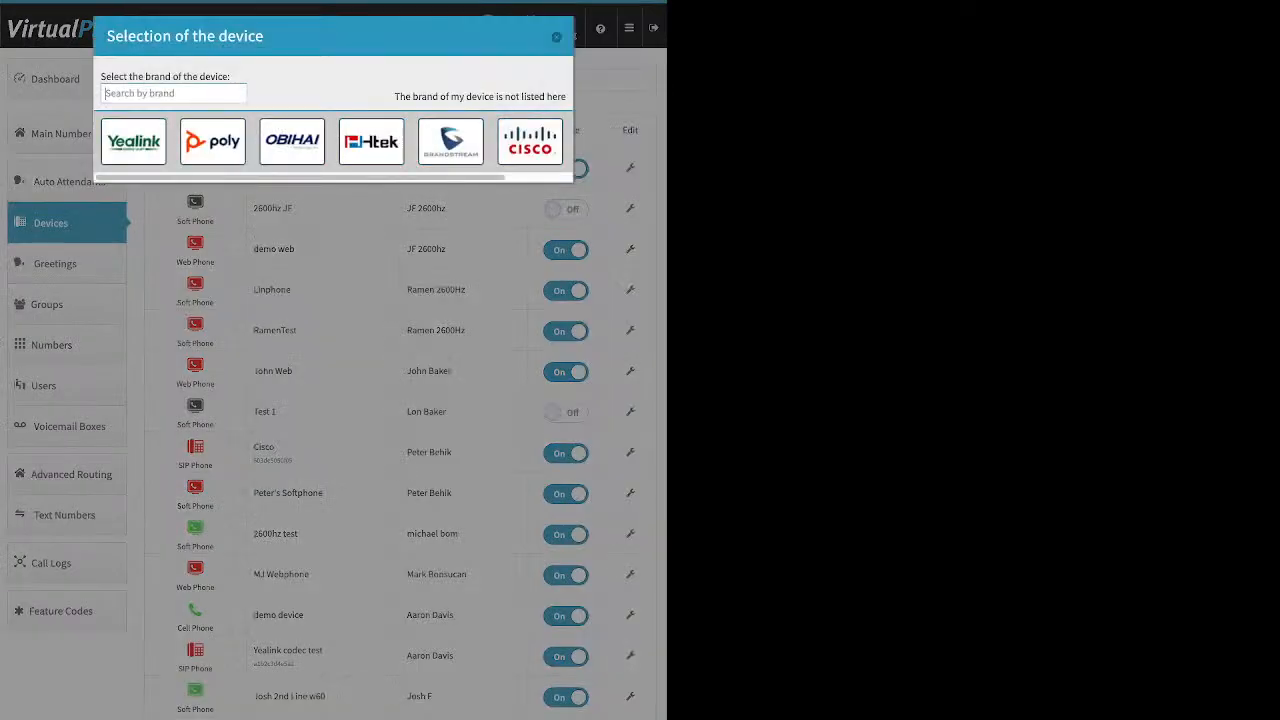
left_click(133, 142)
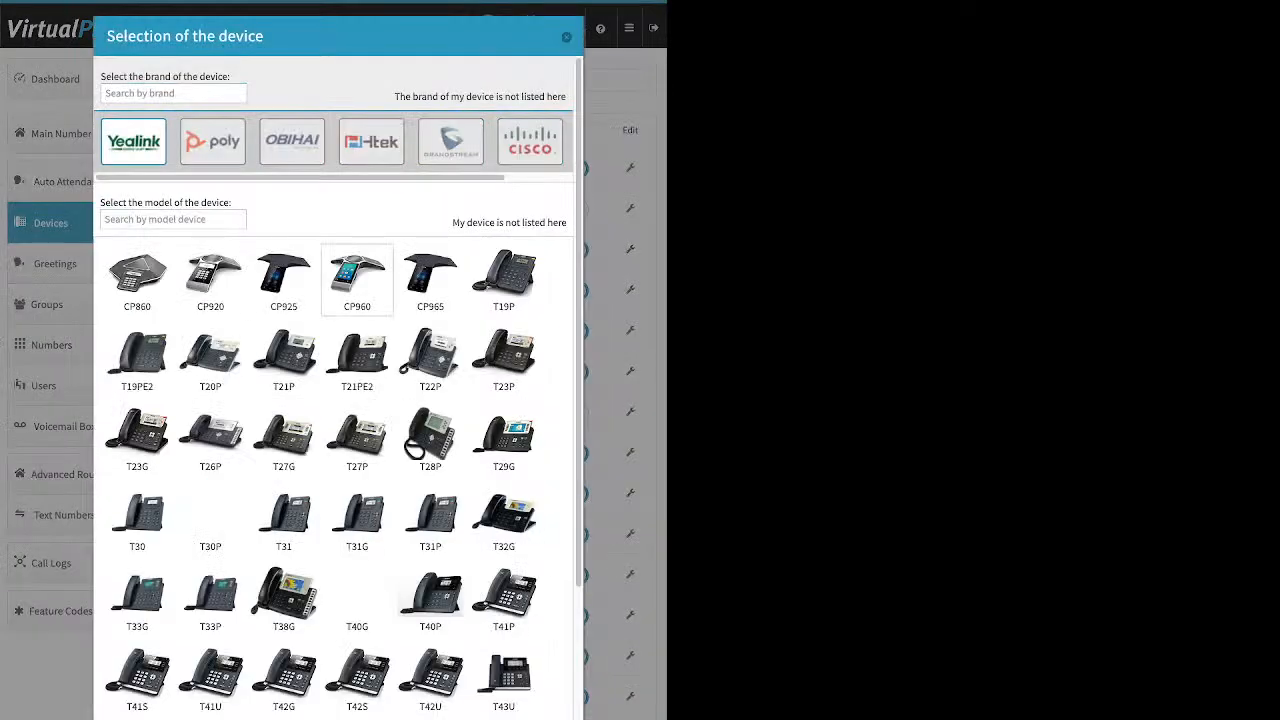
scroll(357, 360, "down", 3)
scroll(357, 345, "up", 3)
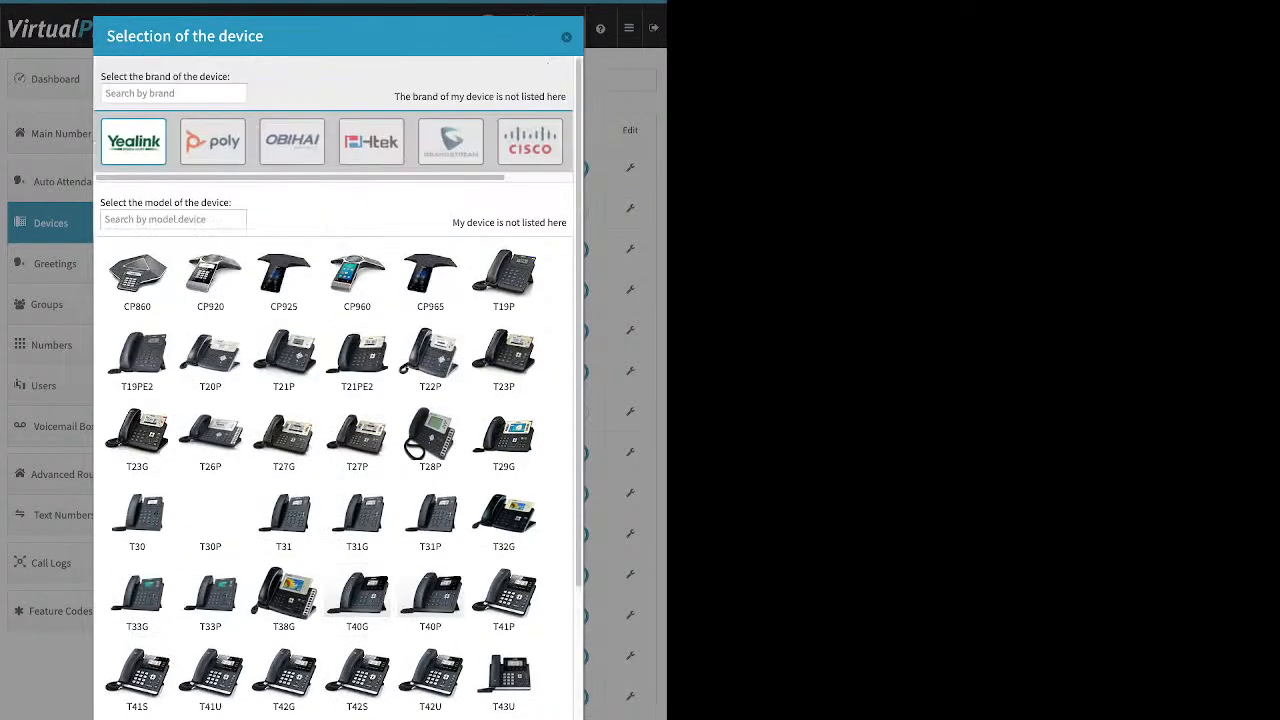
left_click(371, 142)
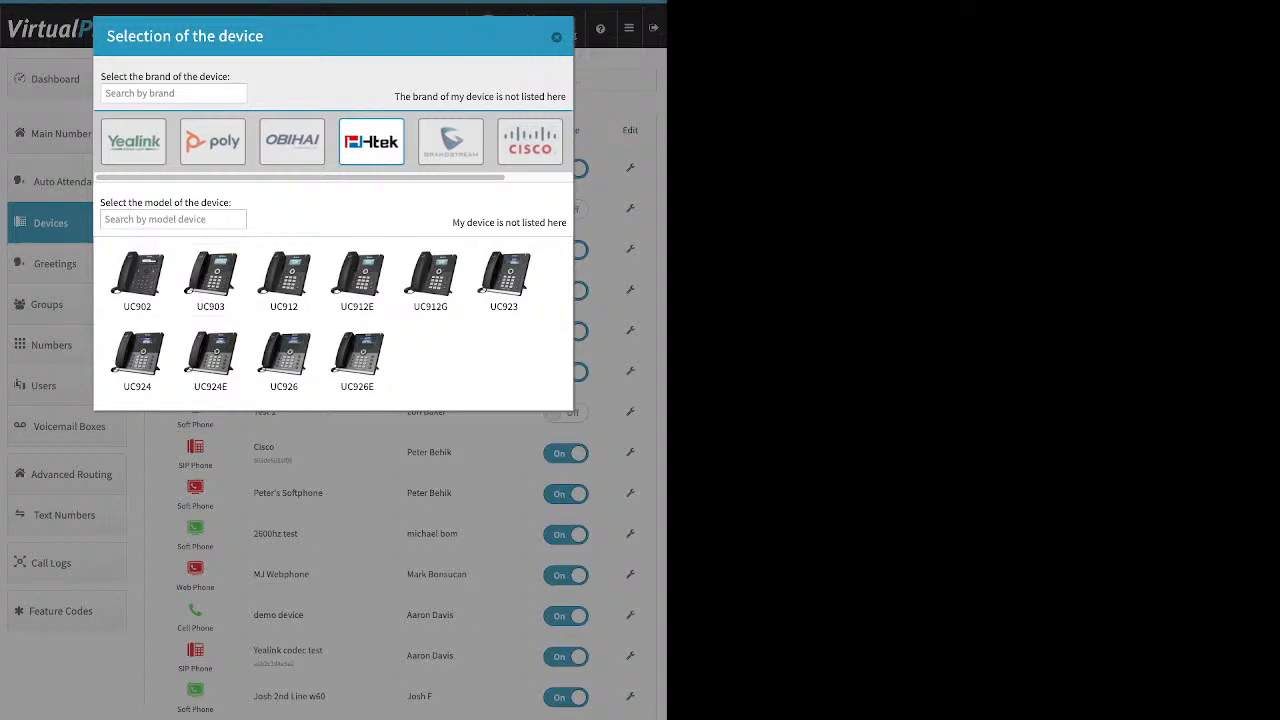
left_click(530, 141)
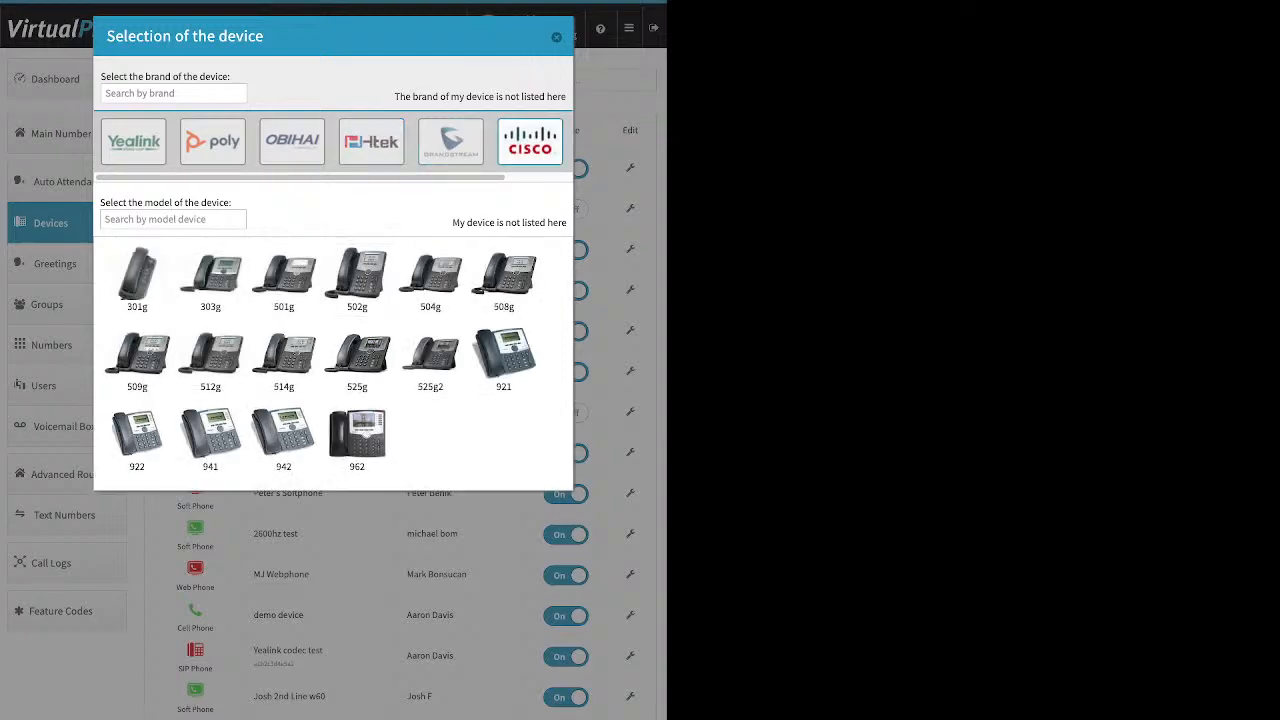
Select the Cisco 525g model, review its device name and MAC address fields, and close the dialog
left_click(357, 358)
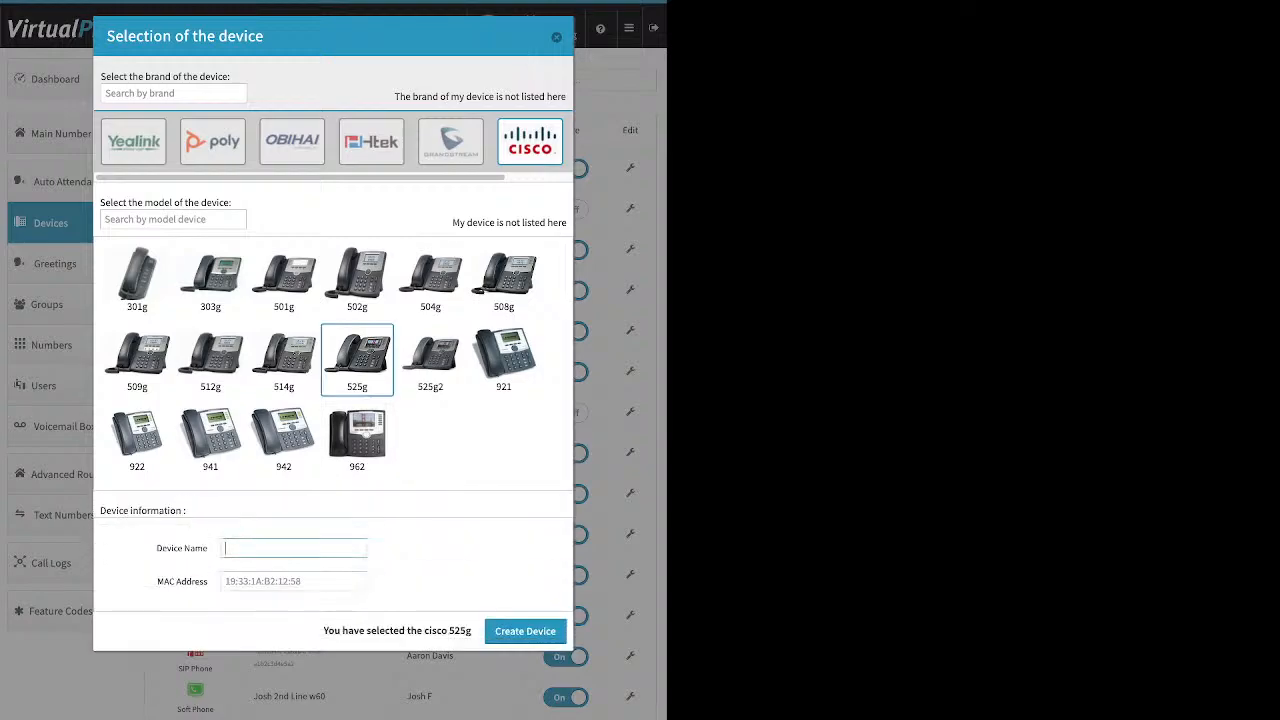
triple_click(182, 548)
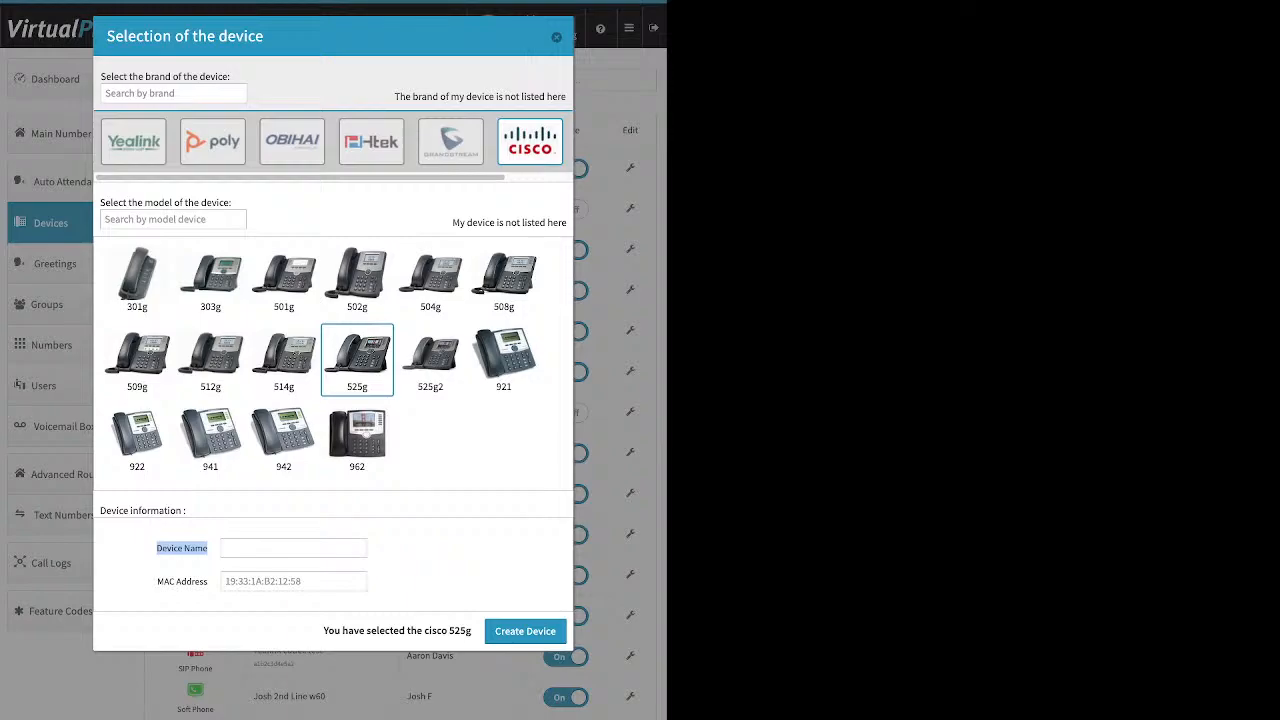
left_click(157, 581)
left_click_drag(157, 581, 209, 581)
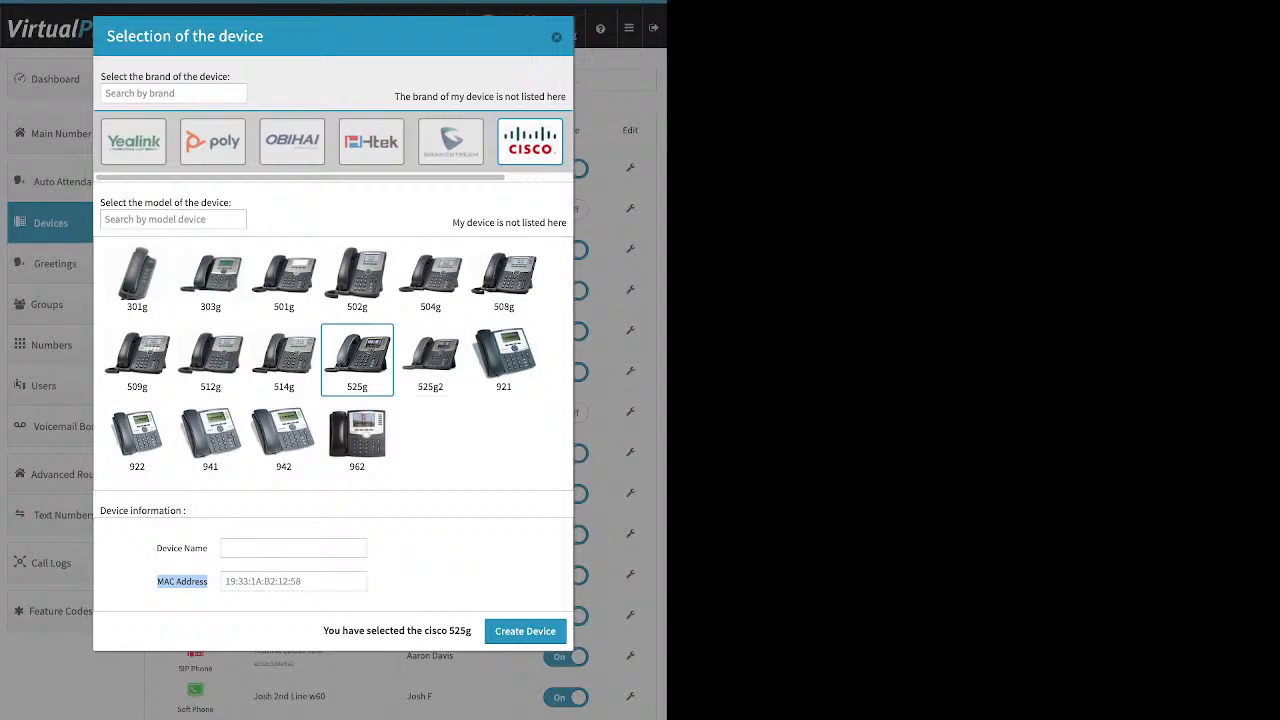
left_click(556, 37)
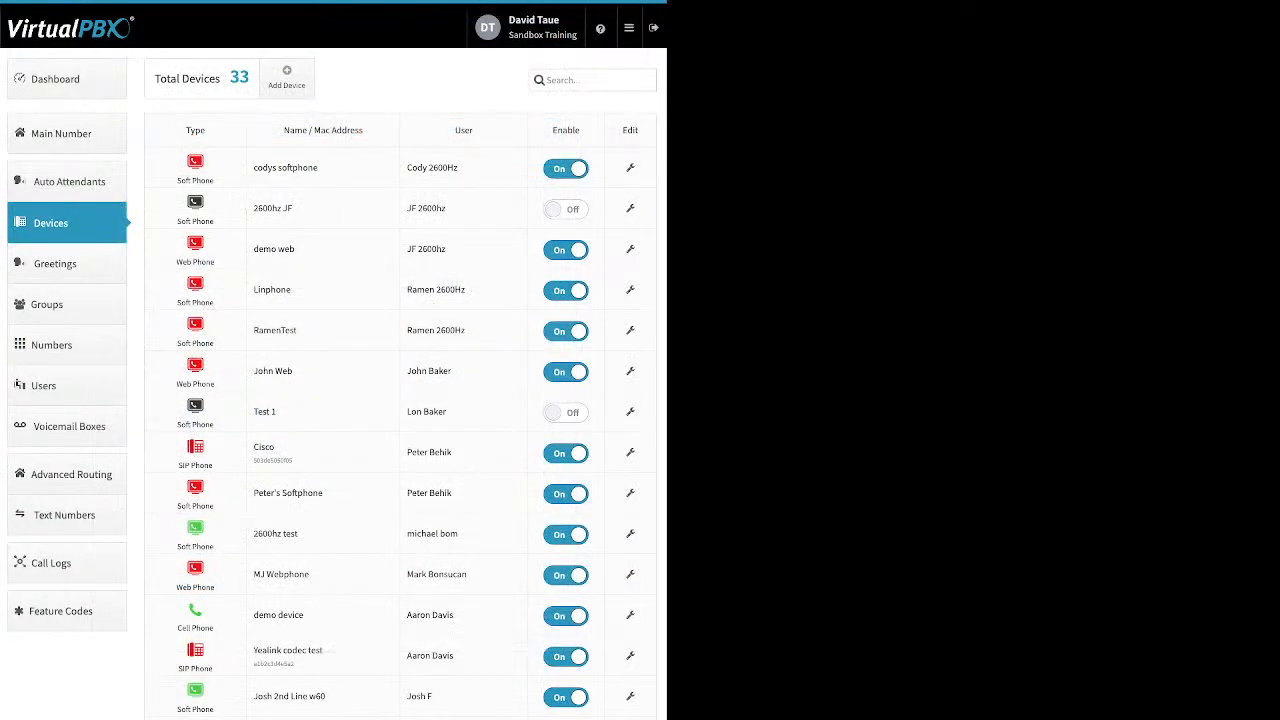
Open the new cell phone dialog, review its device name and number fields, and close it
left_click(287, 77)
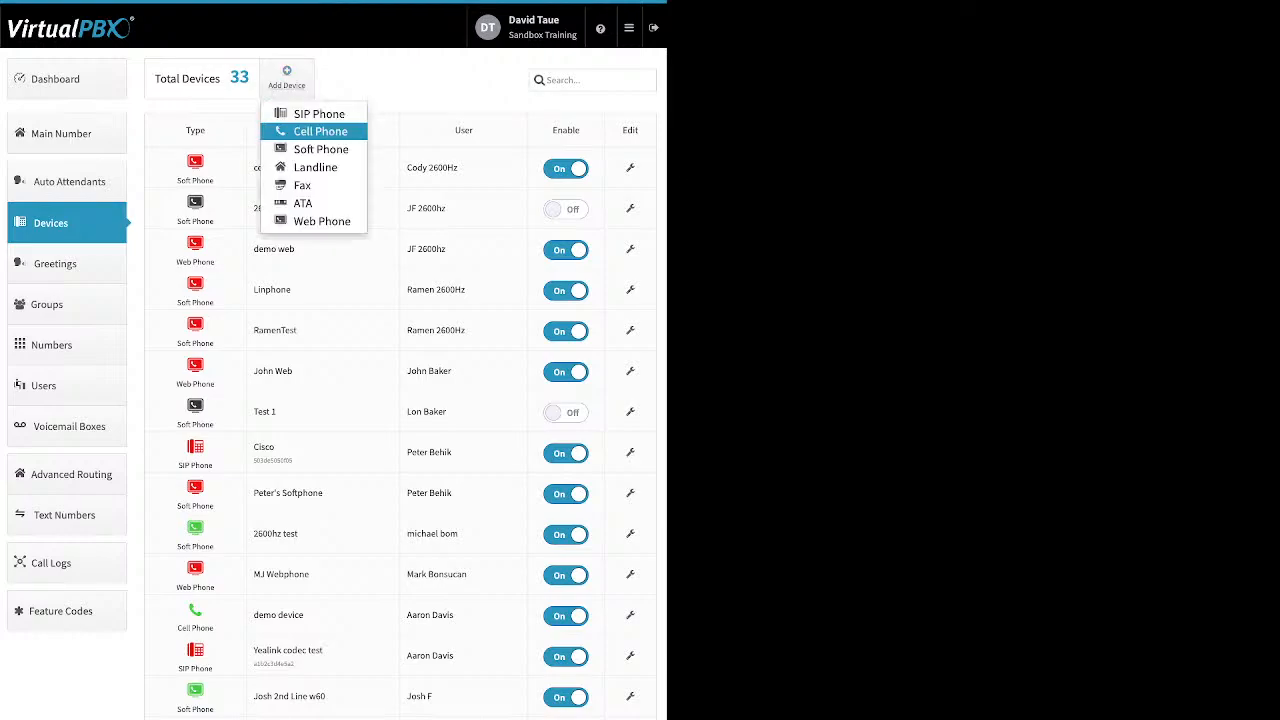
left_click(320, 131)
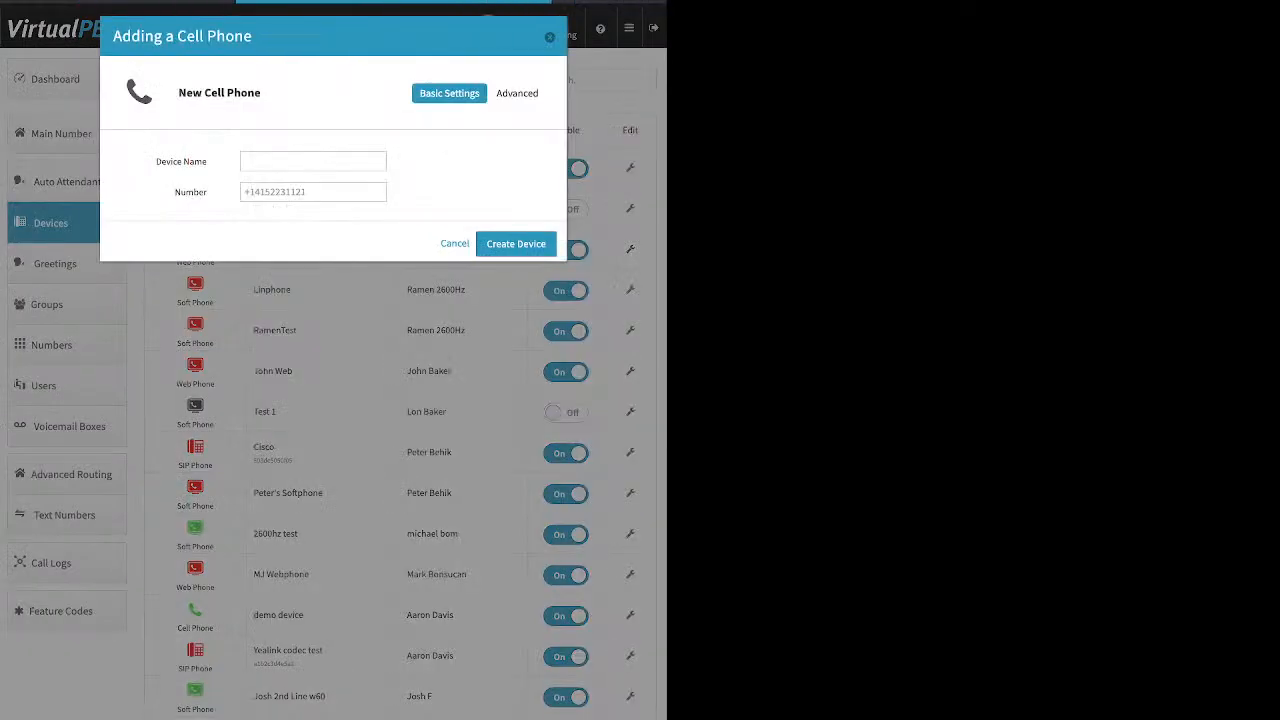
left_click_drag(162, 161, 208, 162)
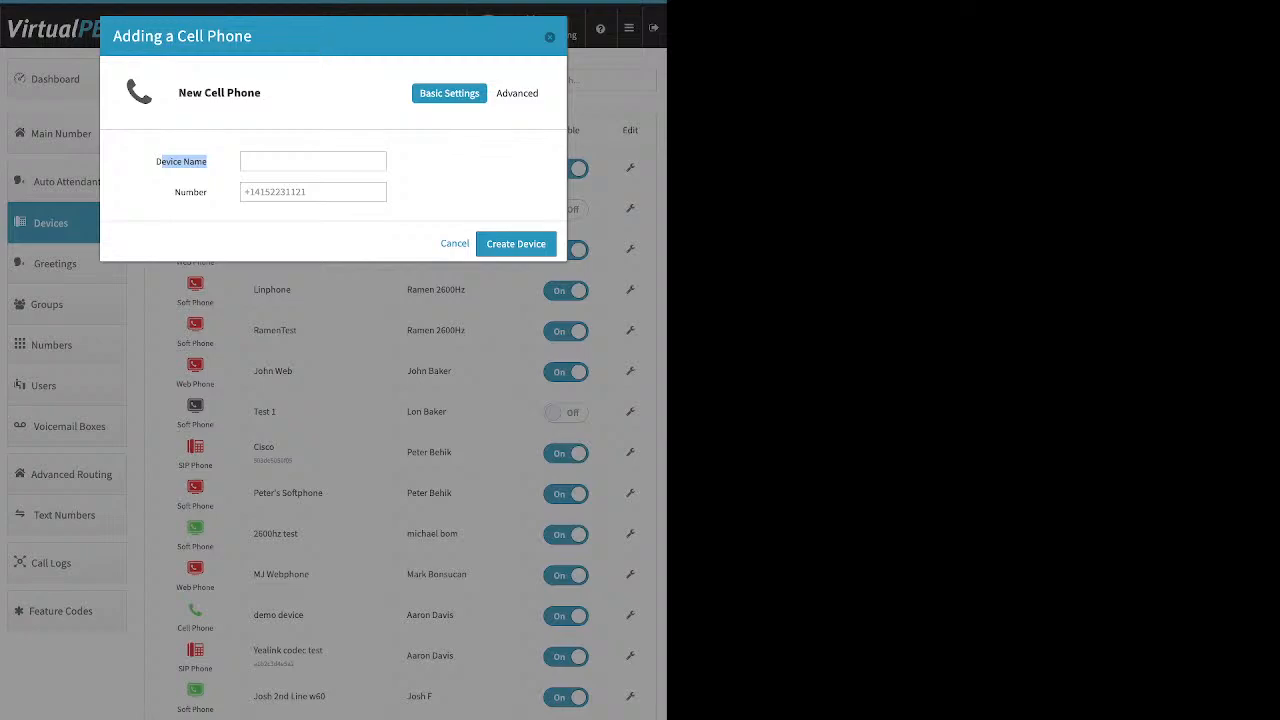
left_click(206, 166)
left_click_drag(174, 192, 208, 192)
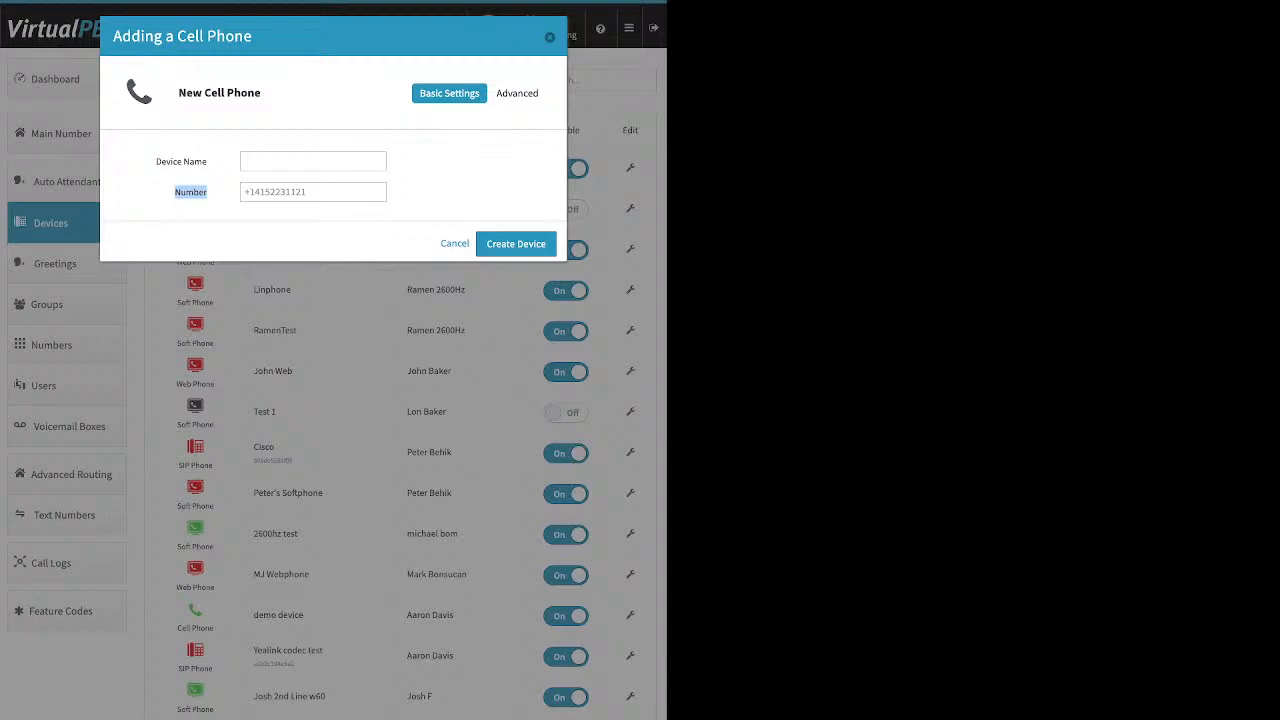
left_click(550, 37)
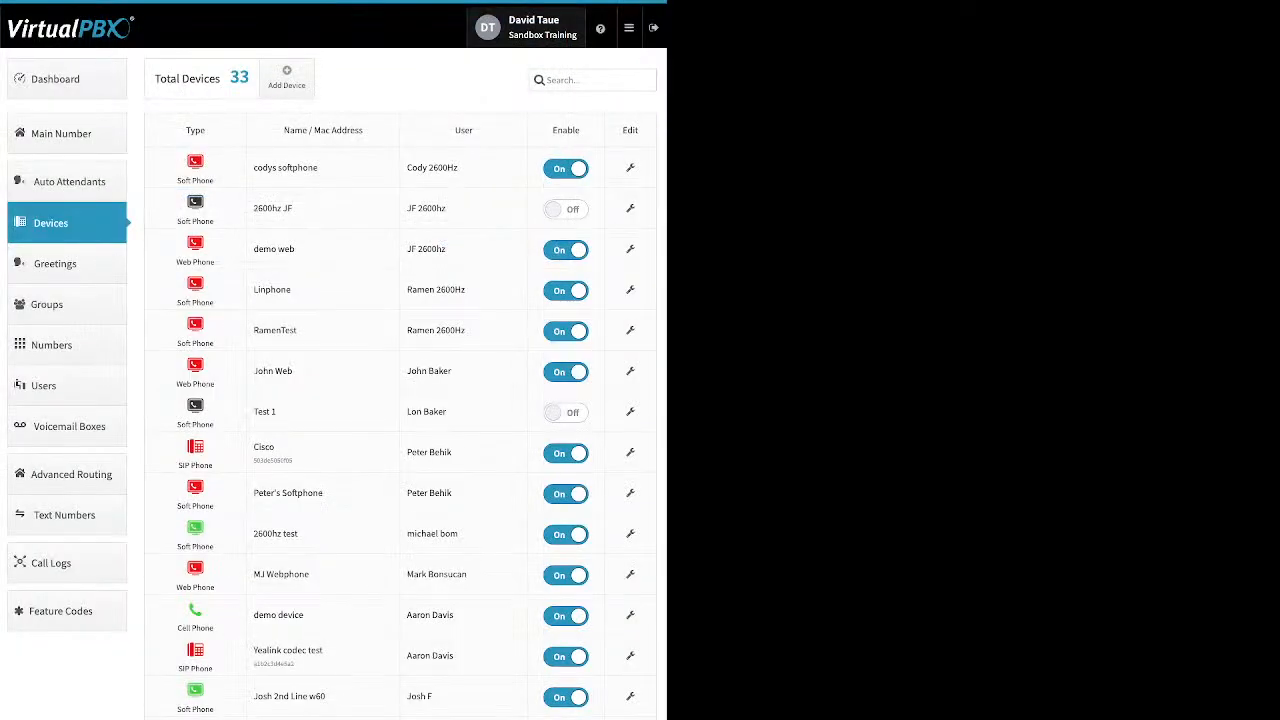
Open the demo device's advanced settings, toggle the cellphone voicemail and original caller ID options, and close without saving
left_click(630, 615)
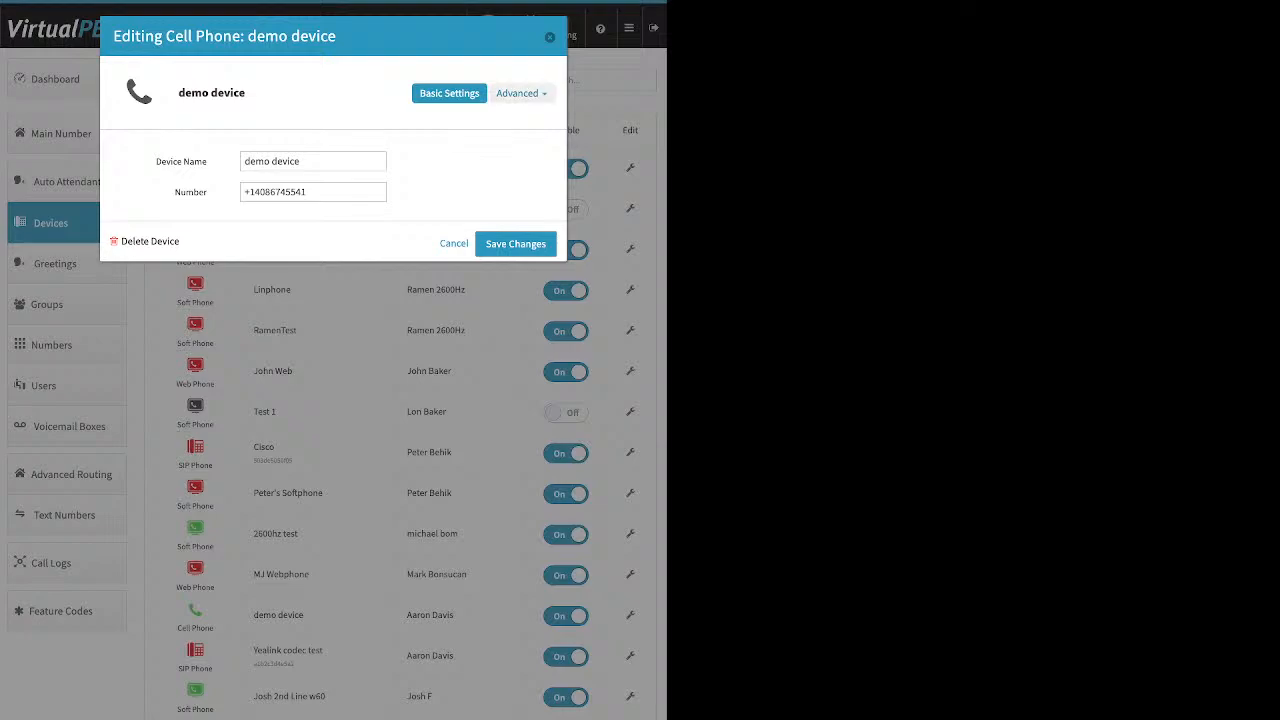
left_click(517, 93)
left_click(503, 117)
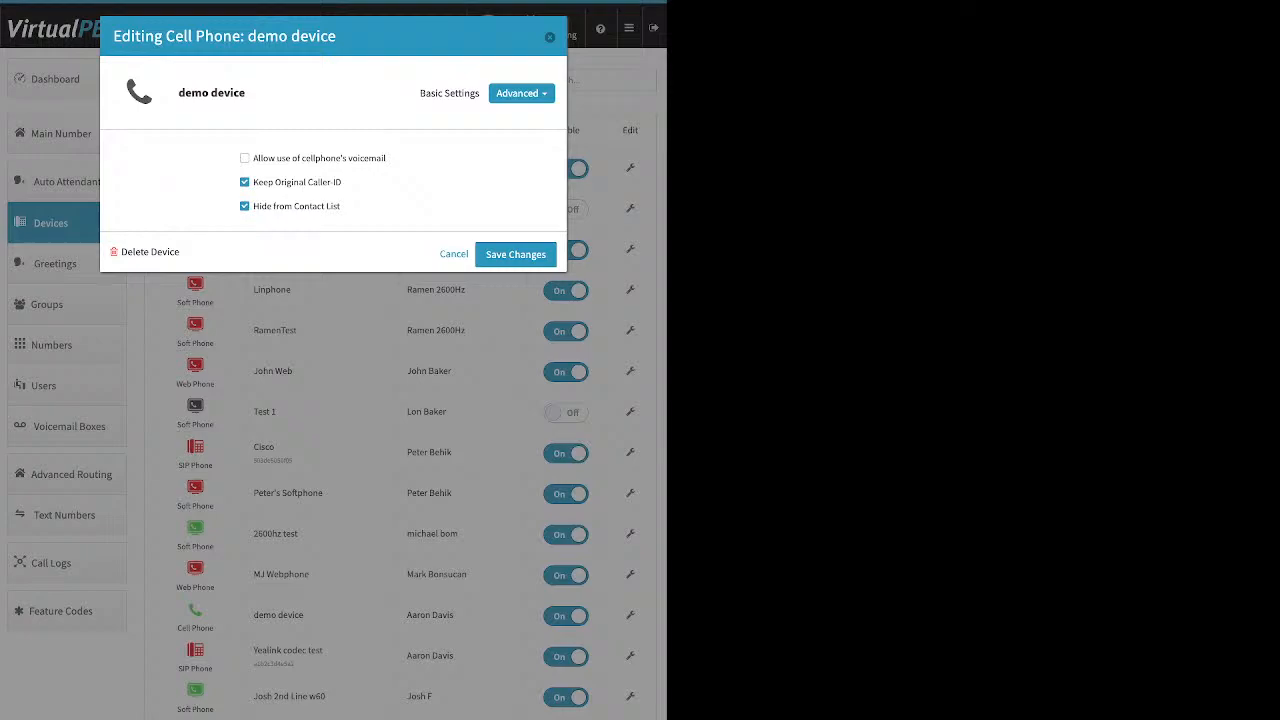
left_click_drag(386, 158, 255, 158)
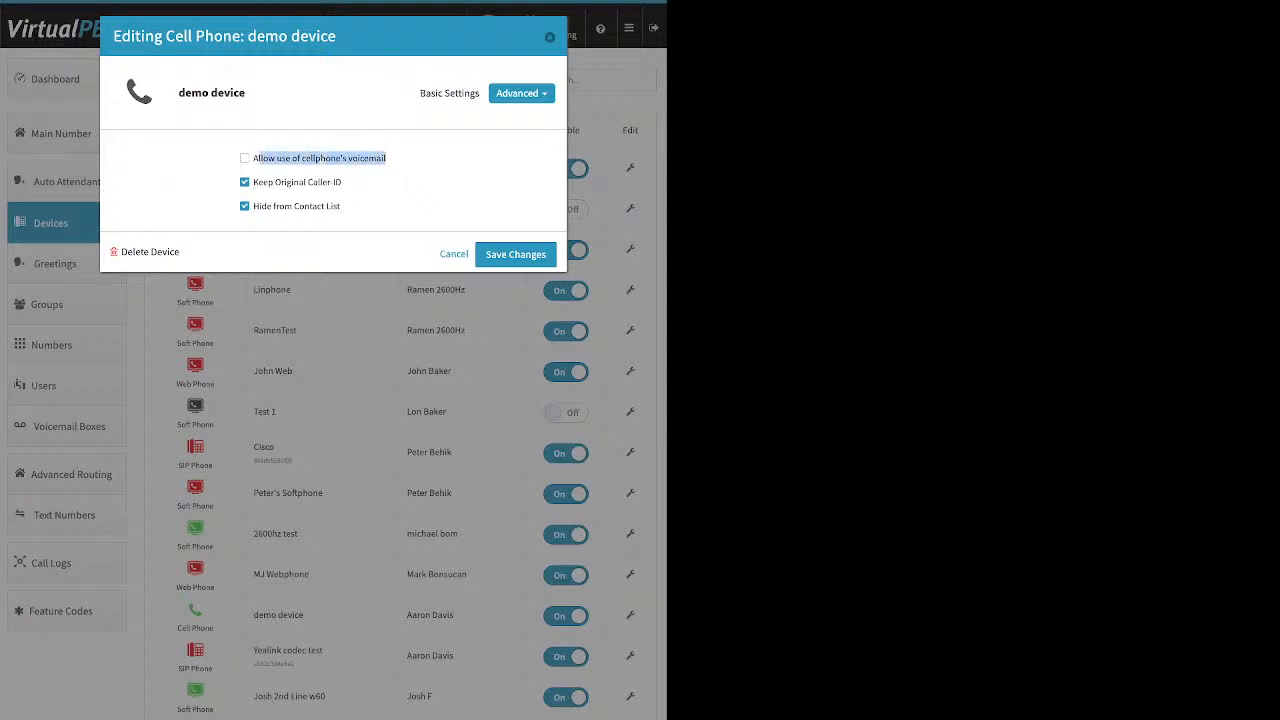
left_click(386, 158)
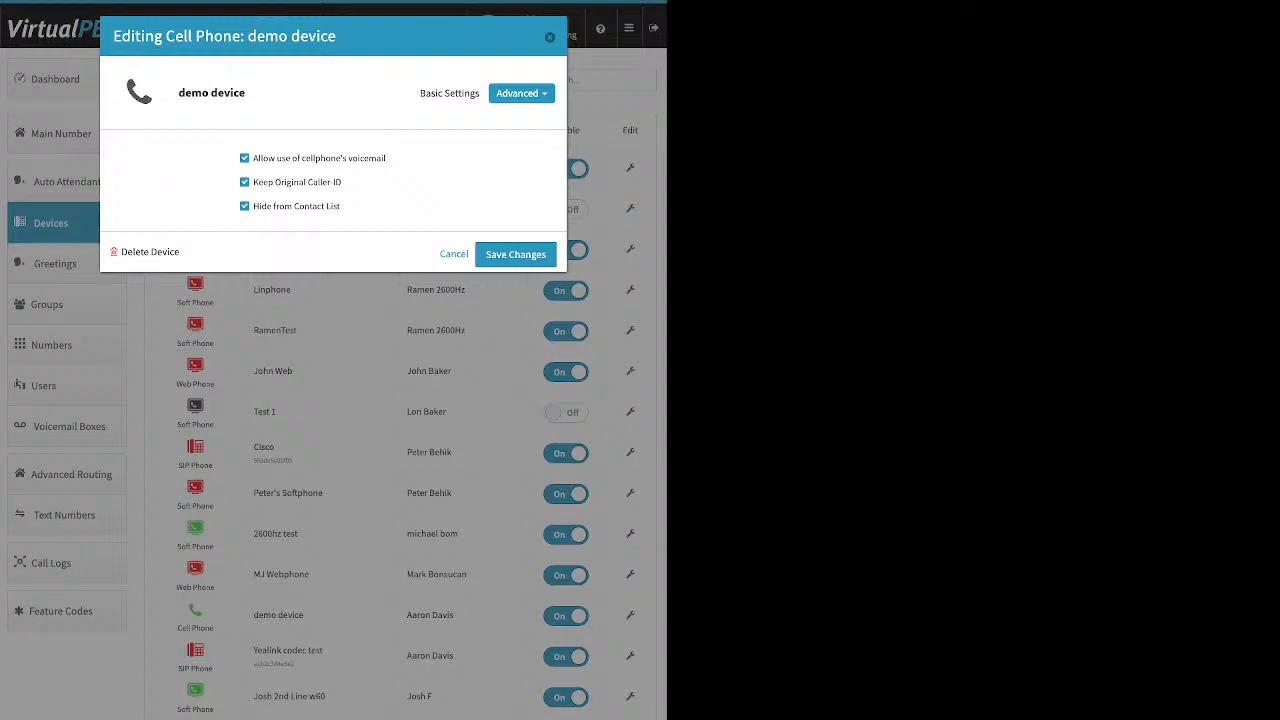
left_click(244, 158)
left_click_drag(342, 182, 253, 182)
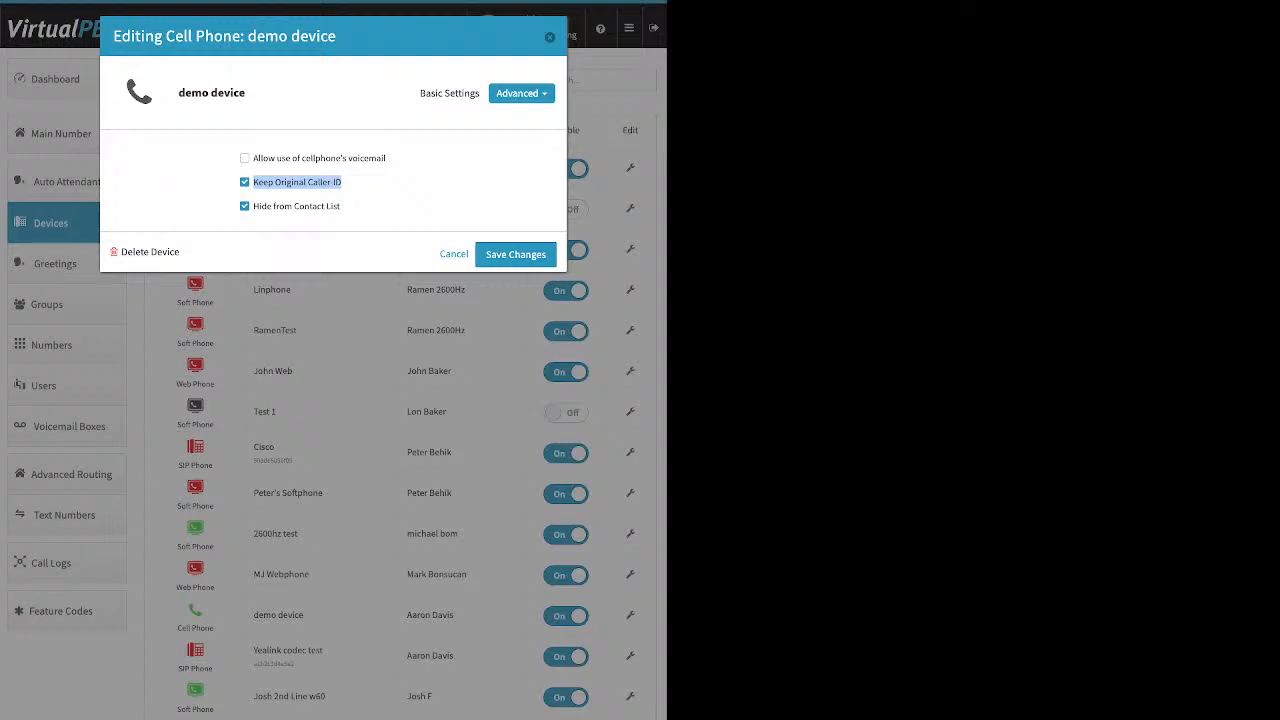
left_click(245, 182)
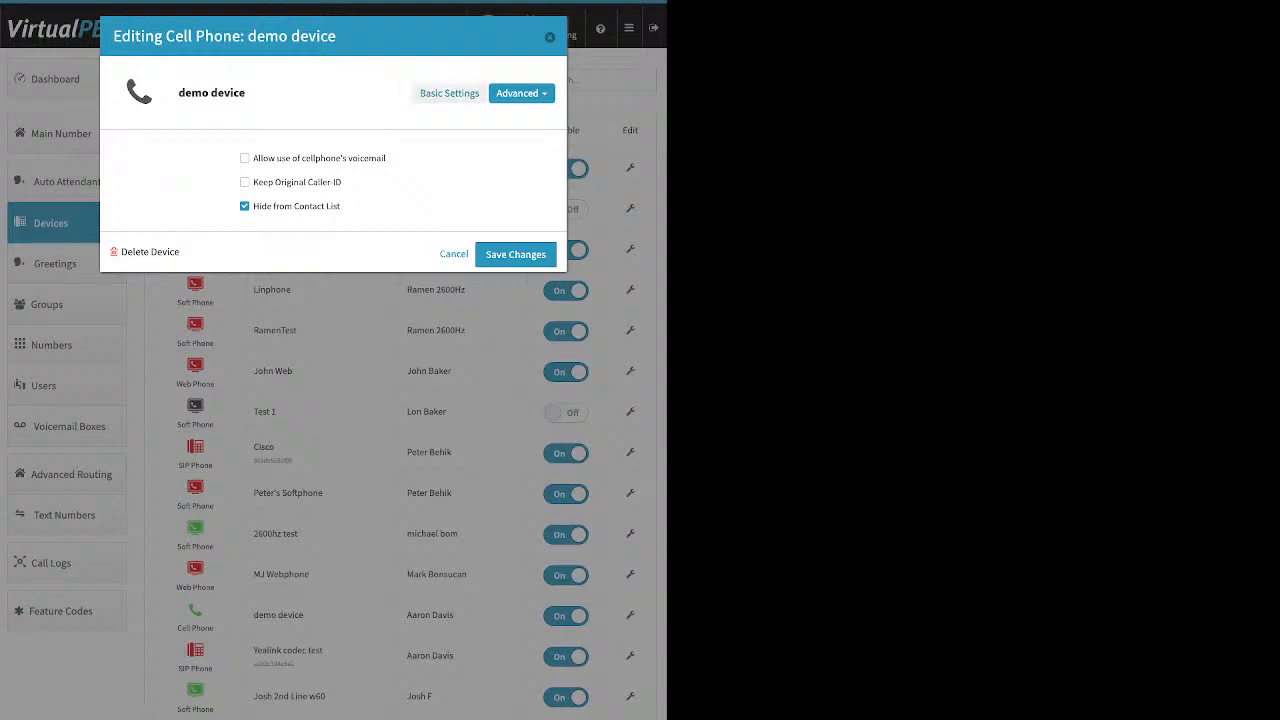
key("Escape")
Go to the Dashboard and view the Company Caller ID settings, then close them
left_click(66, 79)
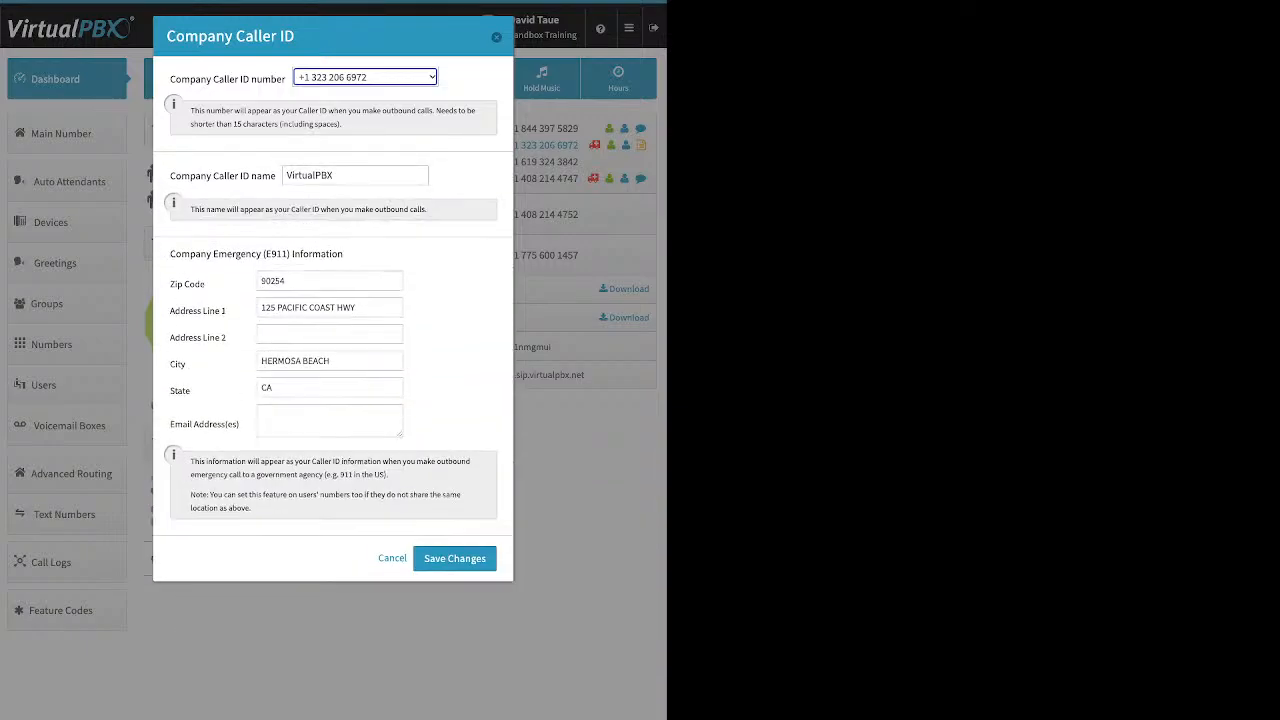
left_click(496, 37)
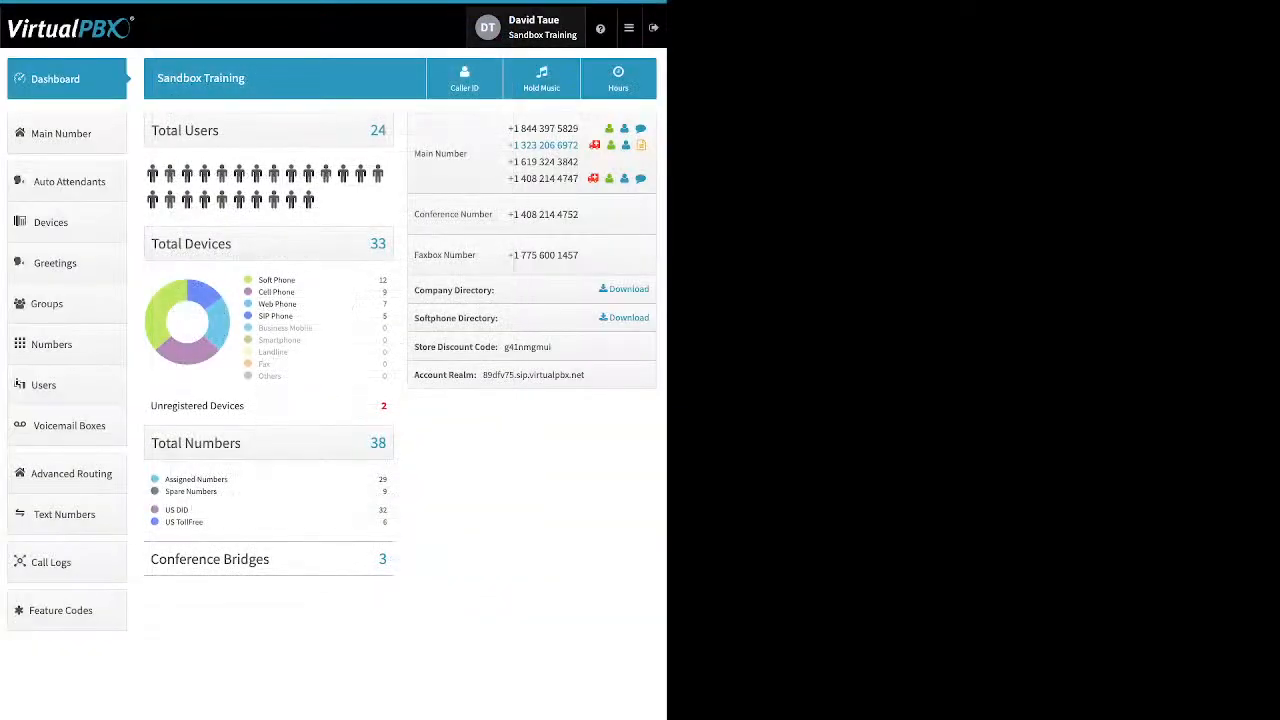
Open the Devices list, start adding a softphone, review its device name, SIP username, password and realm, and close it
left_click(66, 223)
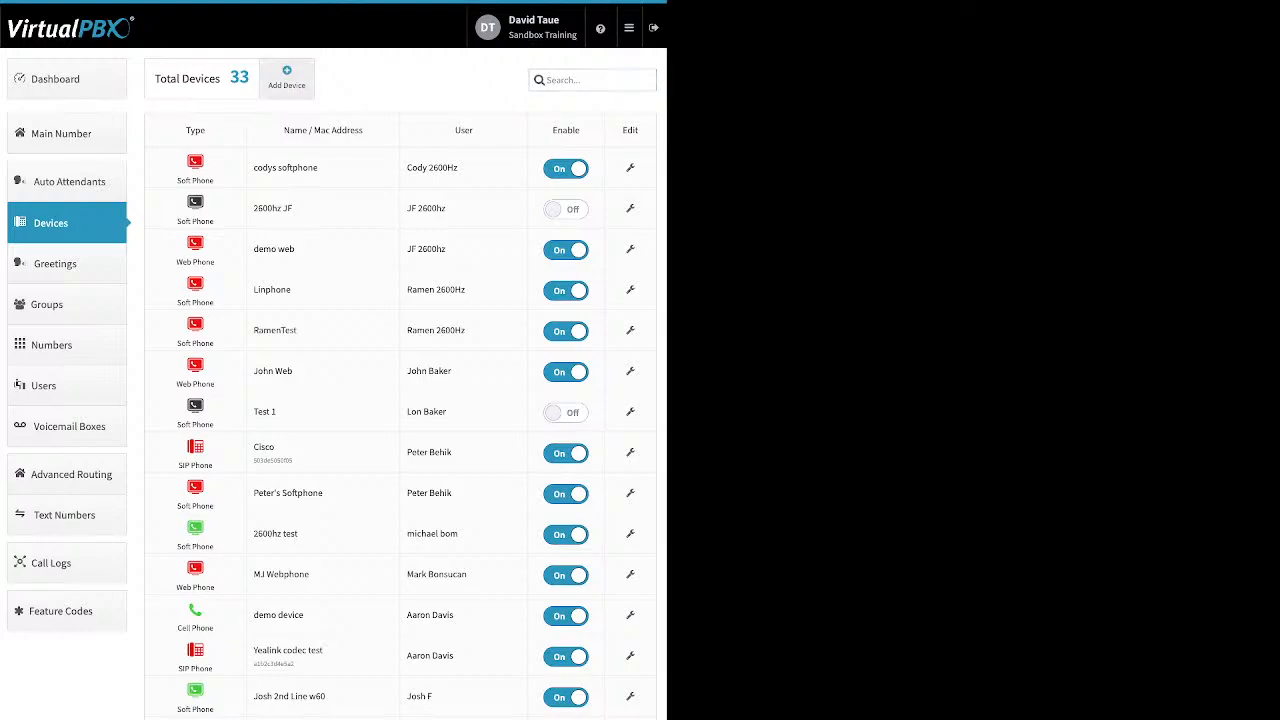
left_click(287, 78)
left_click(321, 149)
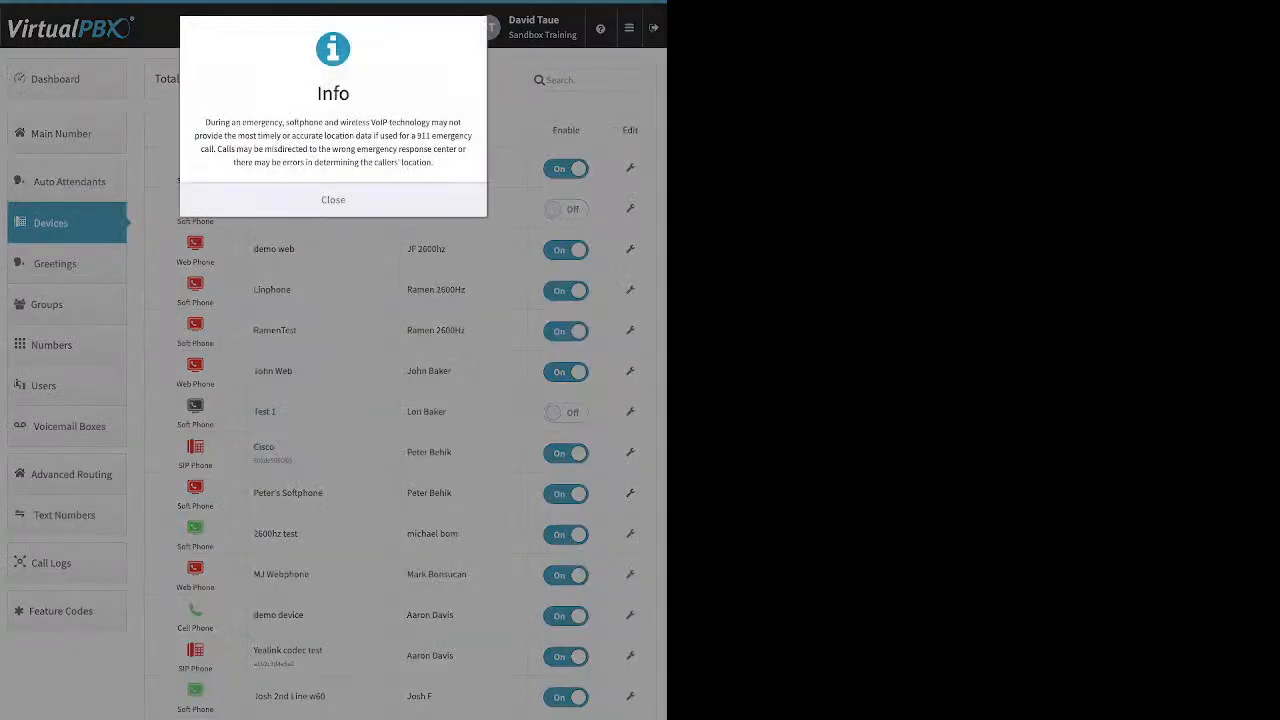
left_click(333, 200)
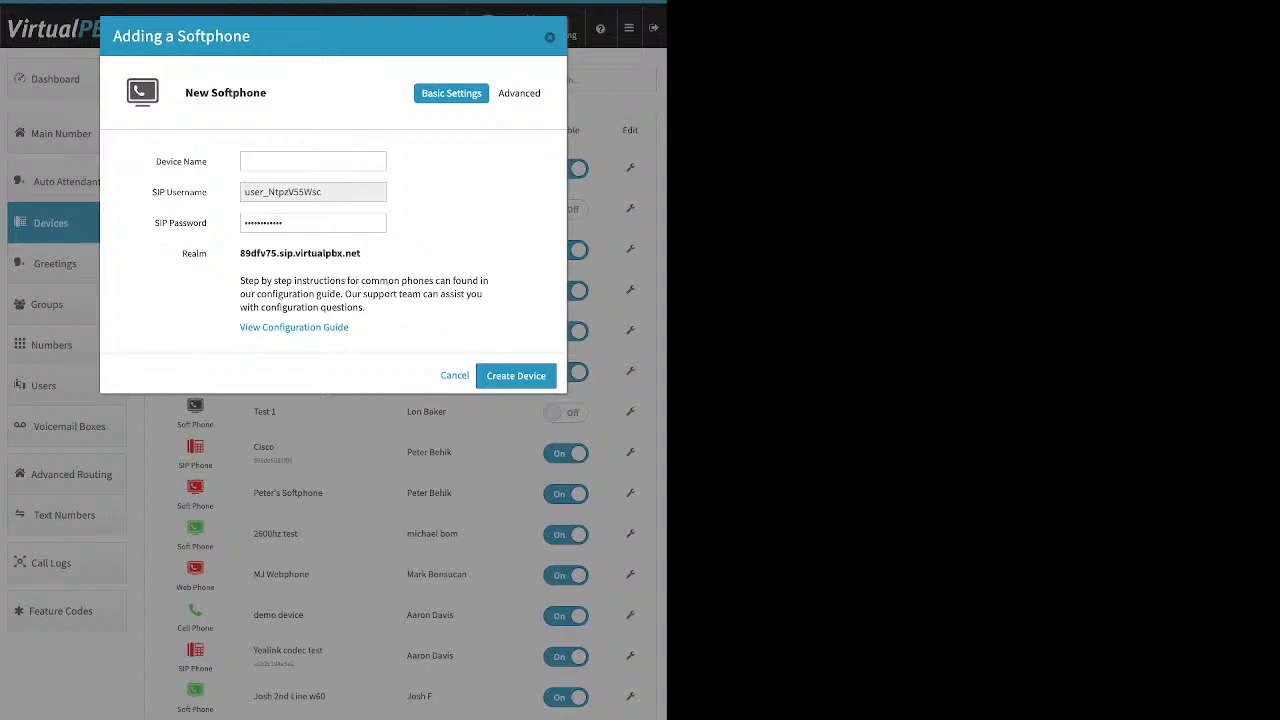
left_click(313, 162)
key("Tab")
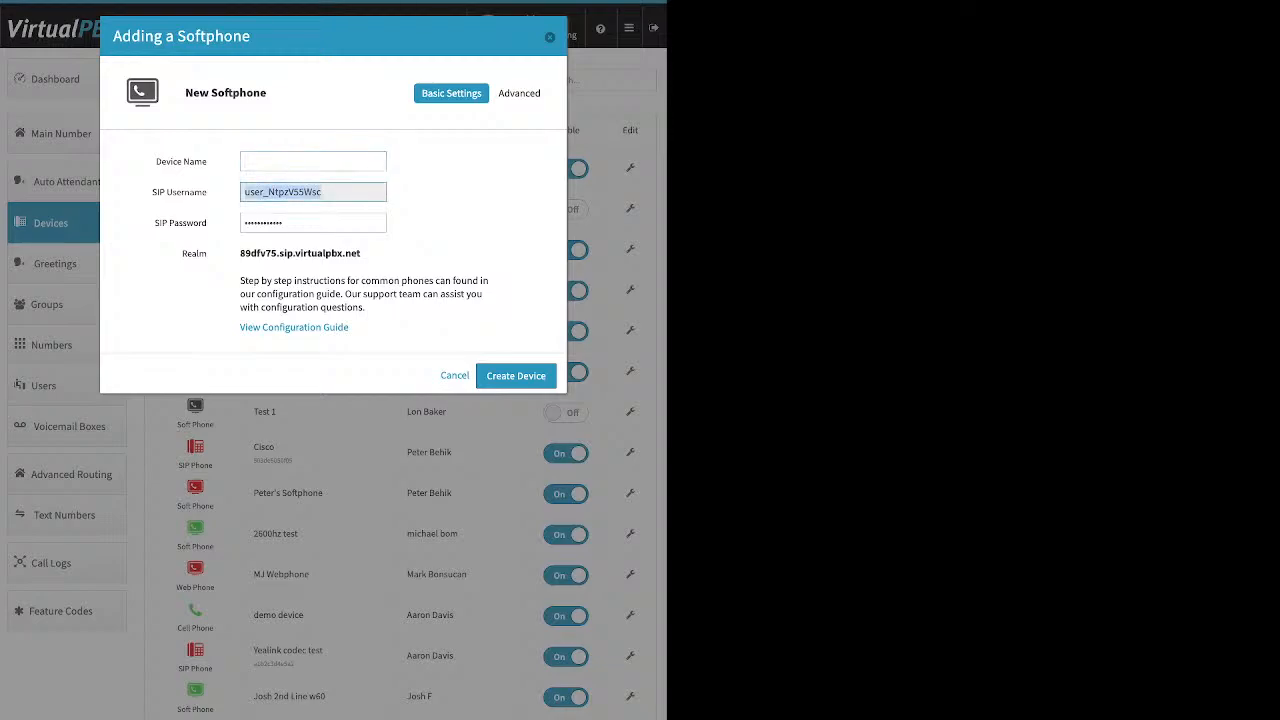
key("Tab")
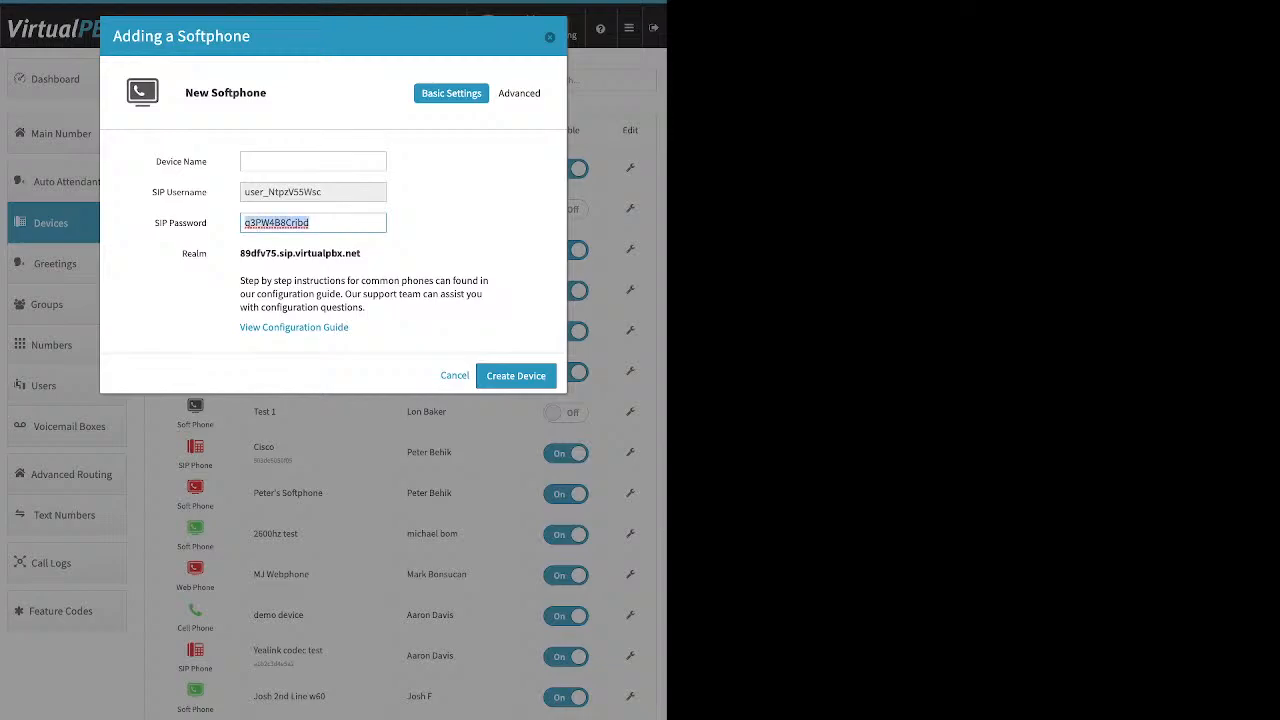
key("Tab")
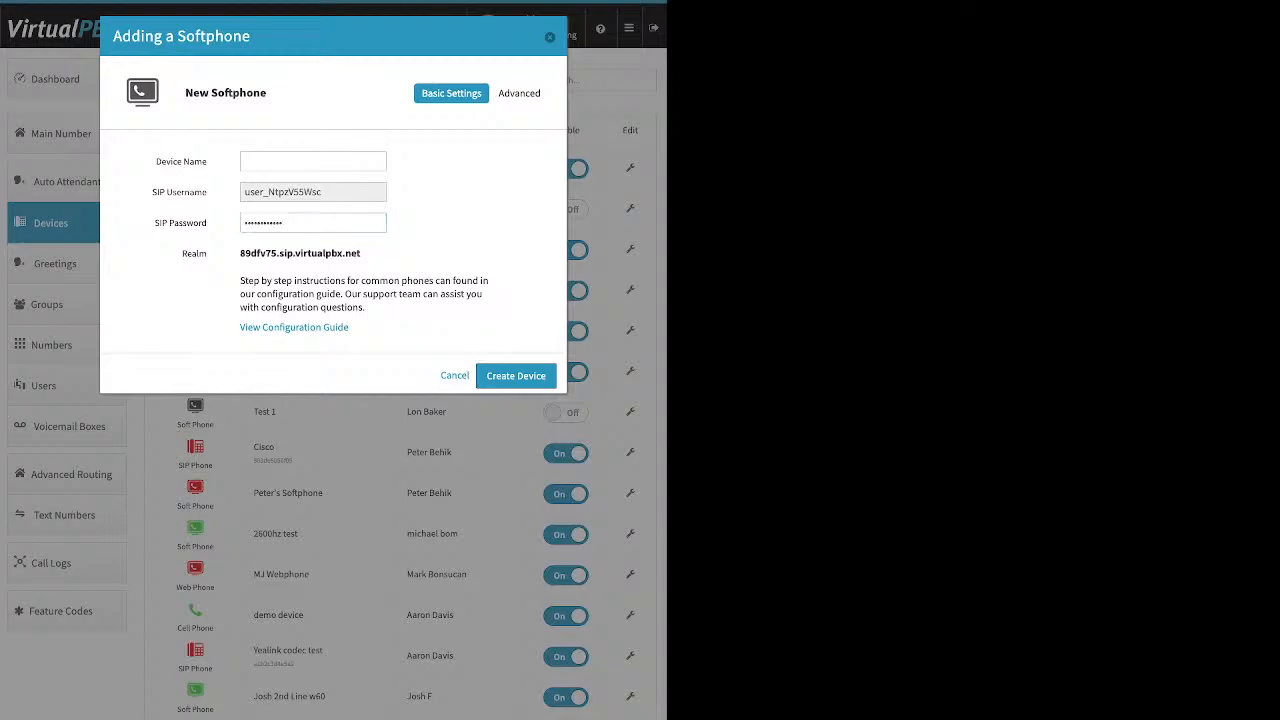
left_click_drag(361, 254, 258, 254)
left_click(362, 254)
left_click_drag(362, 254, 239, 254)
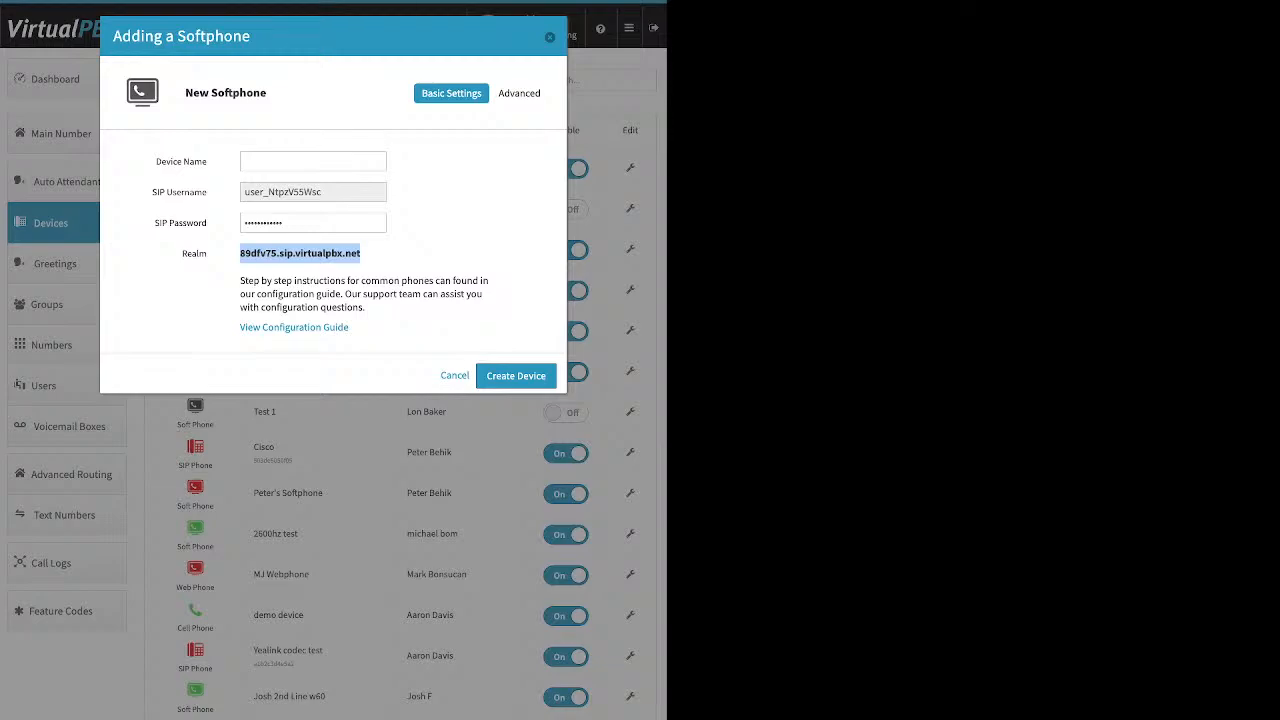
key("Escape")
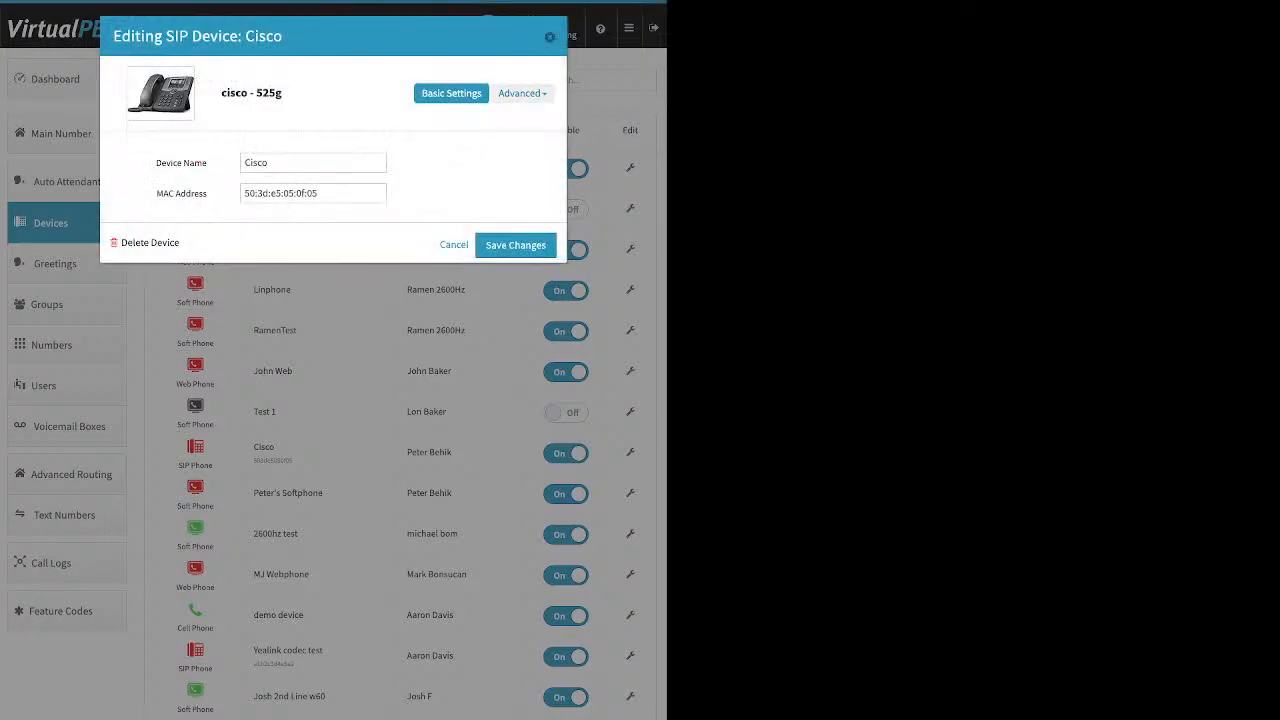
Browse the Cisco device's advanced Audio codec settings and External Caller-ID settings
left_click(522, 93)
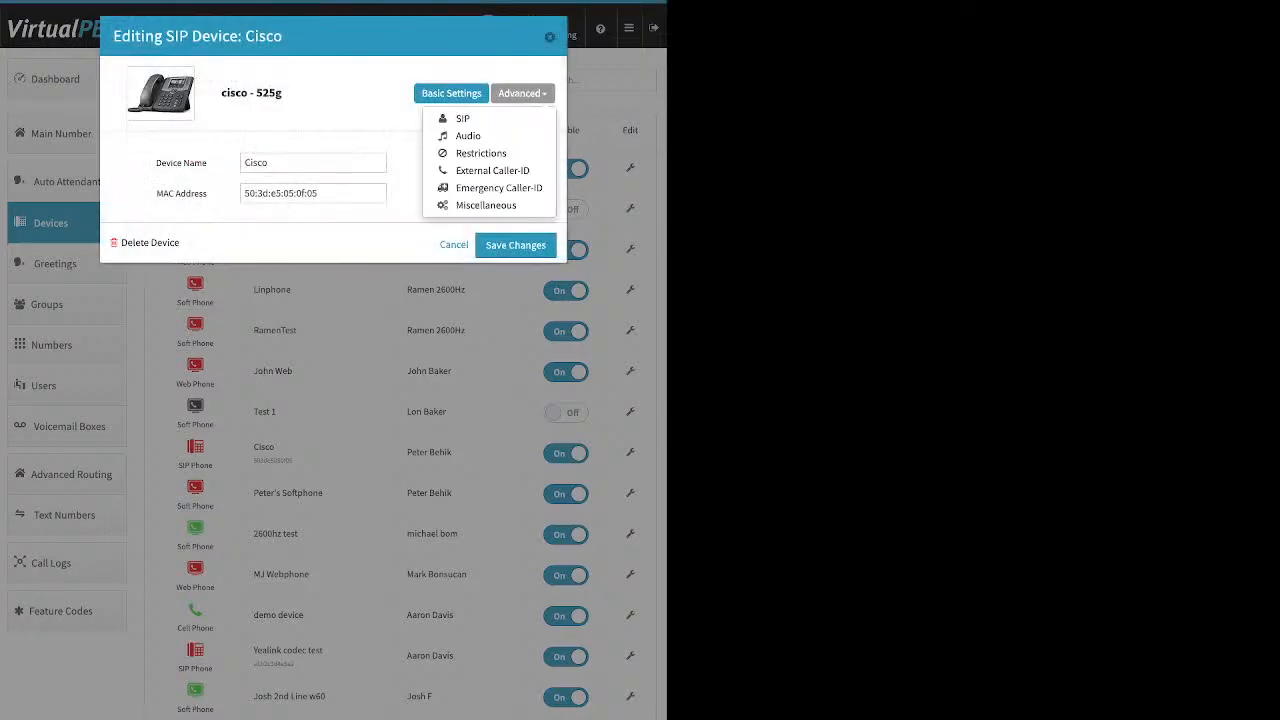
left_click(468, 135)
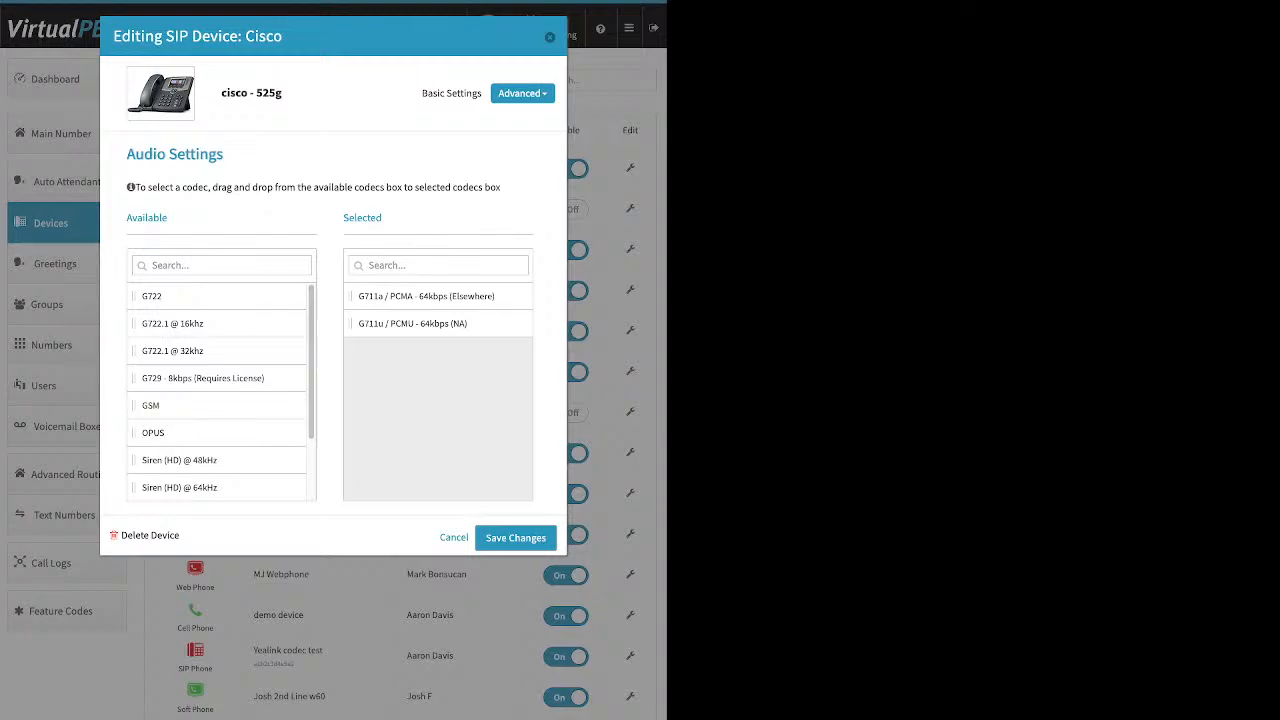
left_click(522, 93)
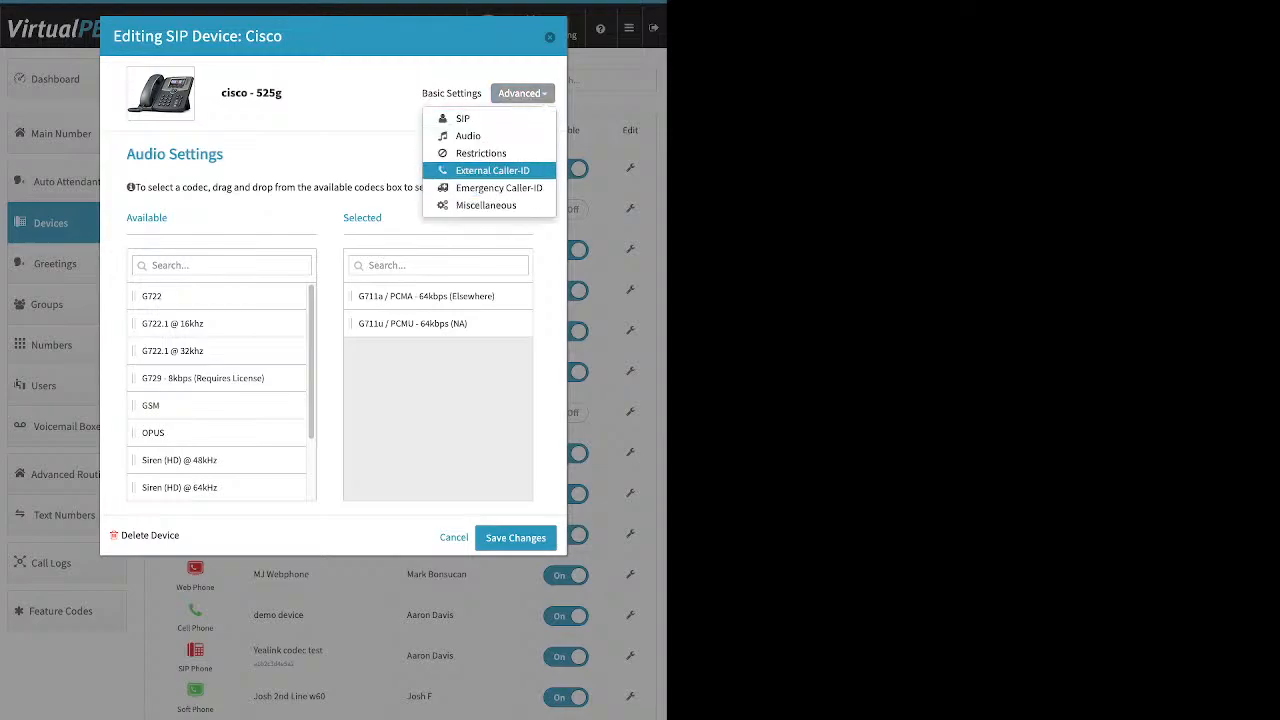
left_click(492, 170)
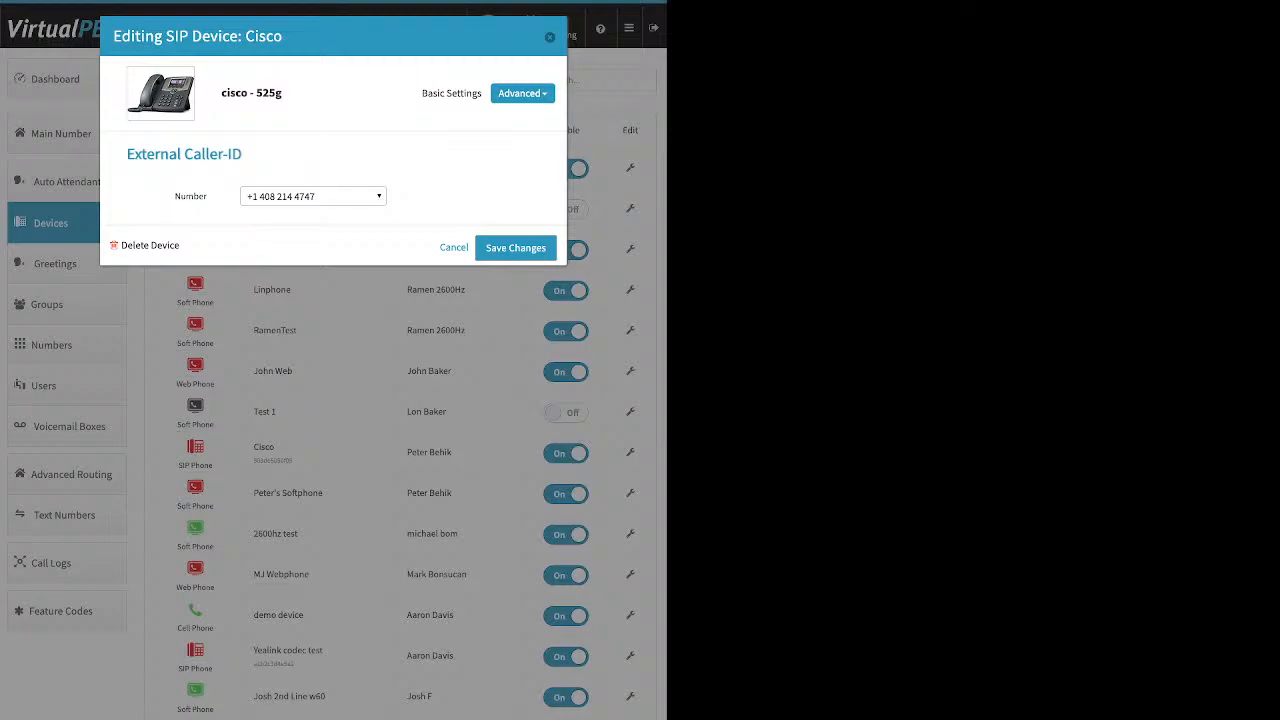
Open the Cisco device's Emergency Caller-ID settings and the e911 number list, then close both without saving
left_click(522, 93)
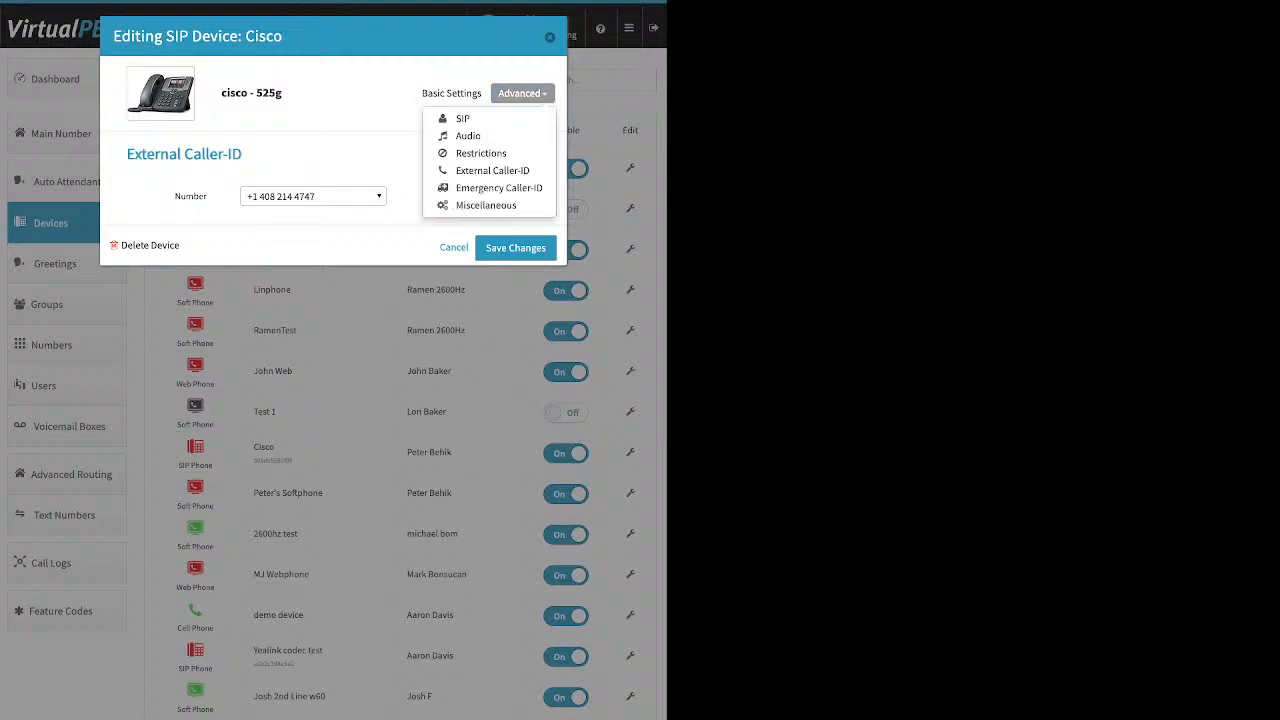
left_click(498, 188)
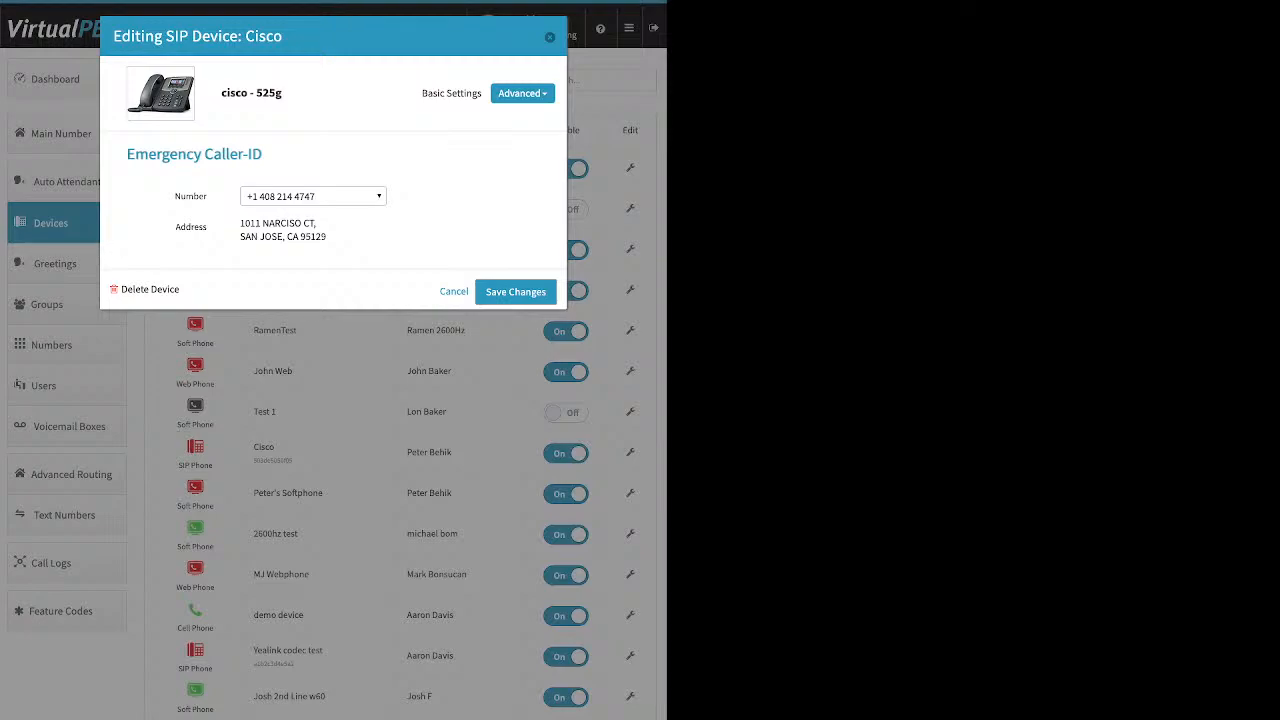
left_click(312, 196)
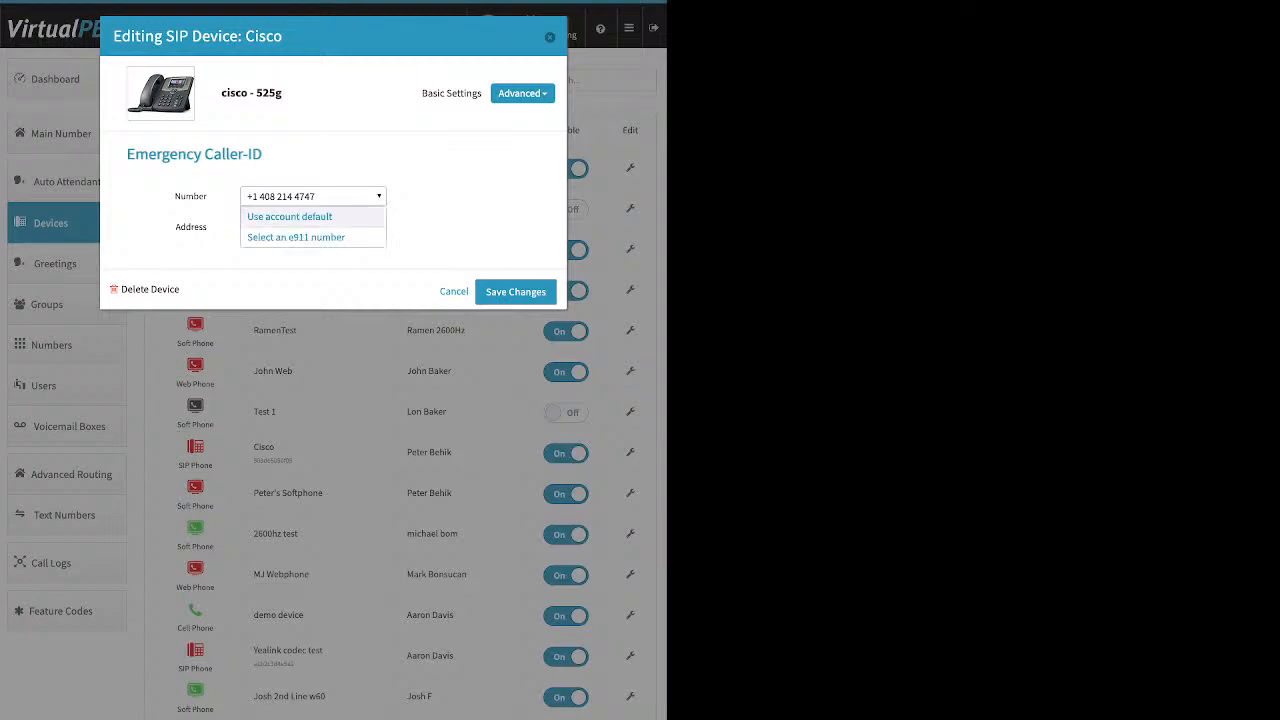
left_click(296, 237)
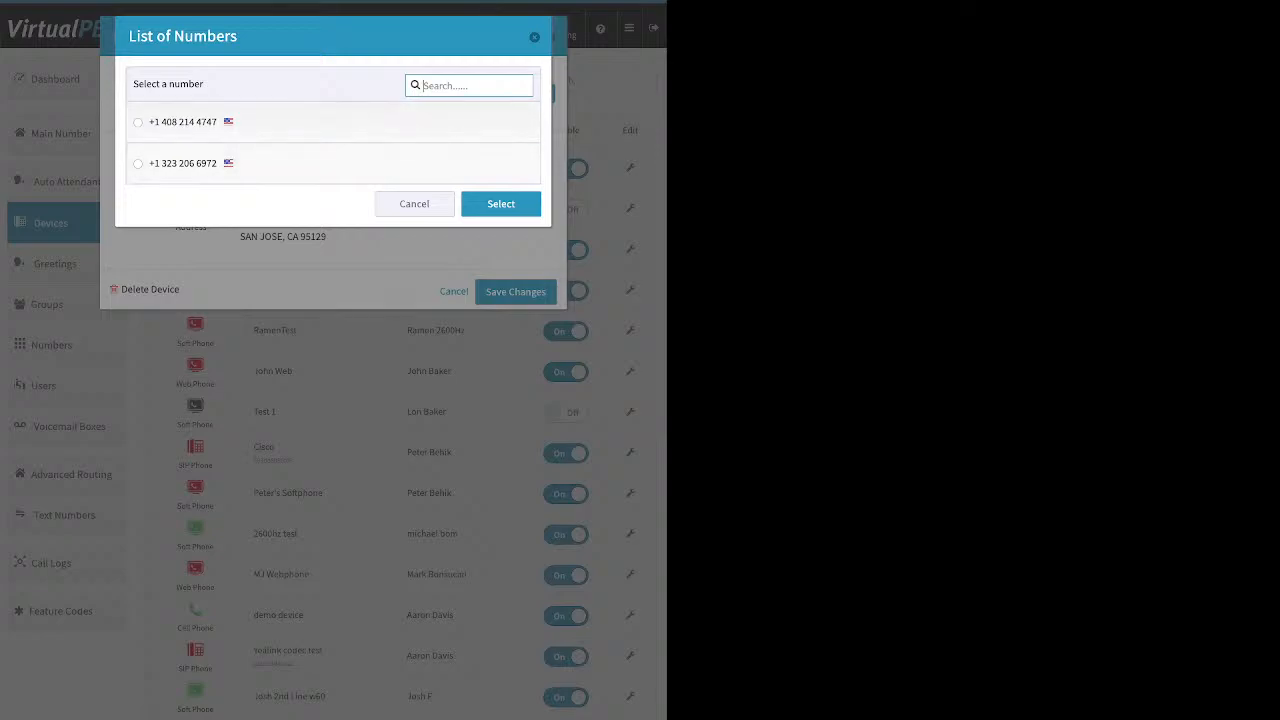
key("Escape")
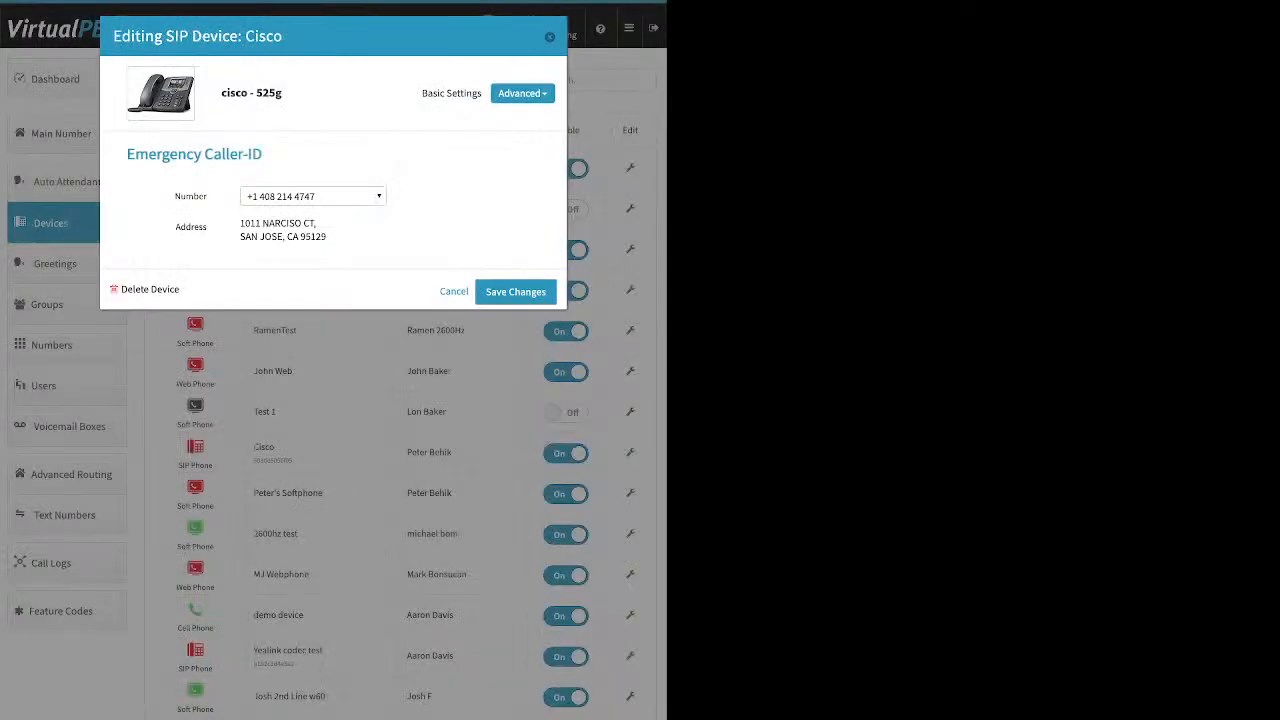
key("Escape")
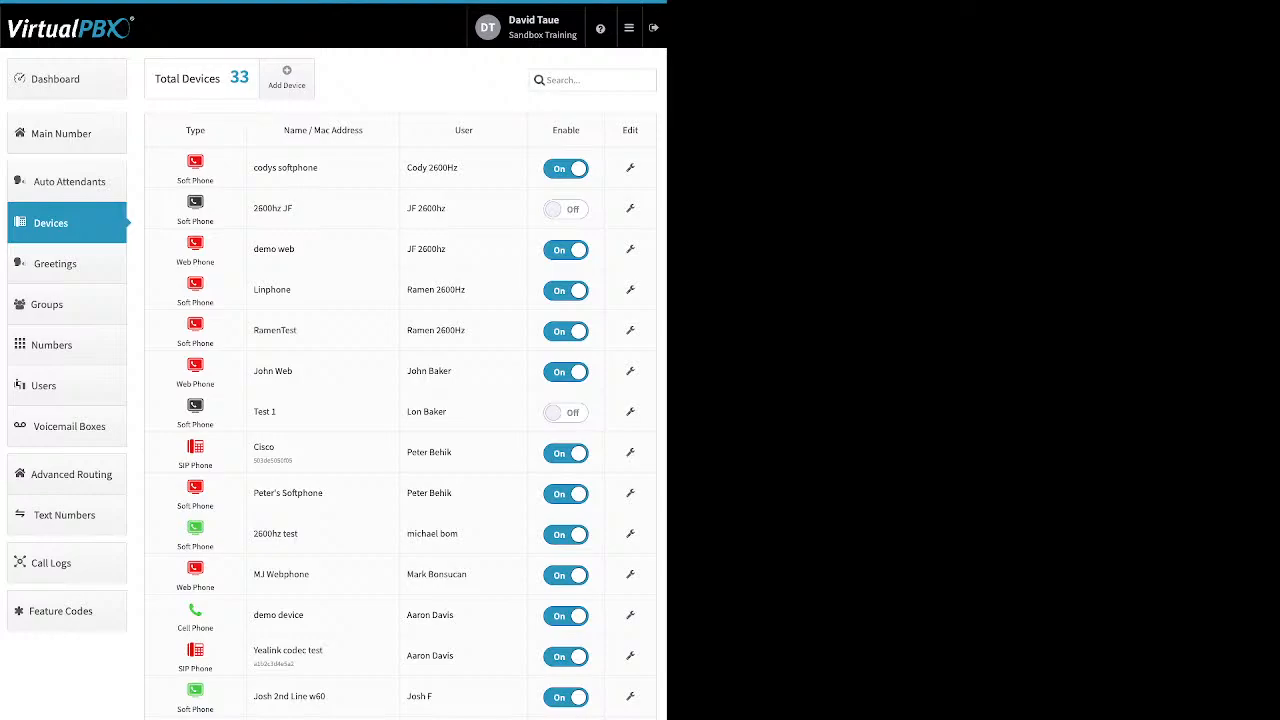
Go to Greetings, open the new greeting dialog to view its name and upload fields, and close it
left_click(66, 264)
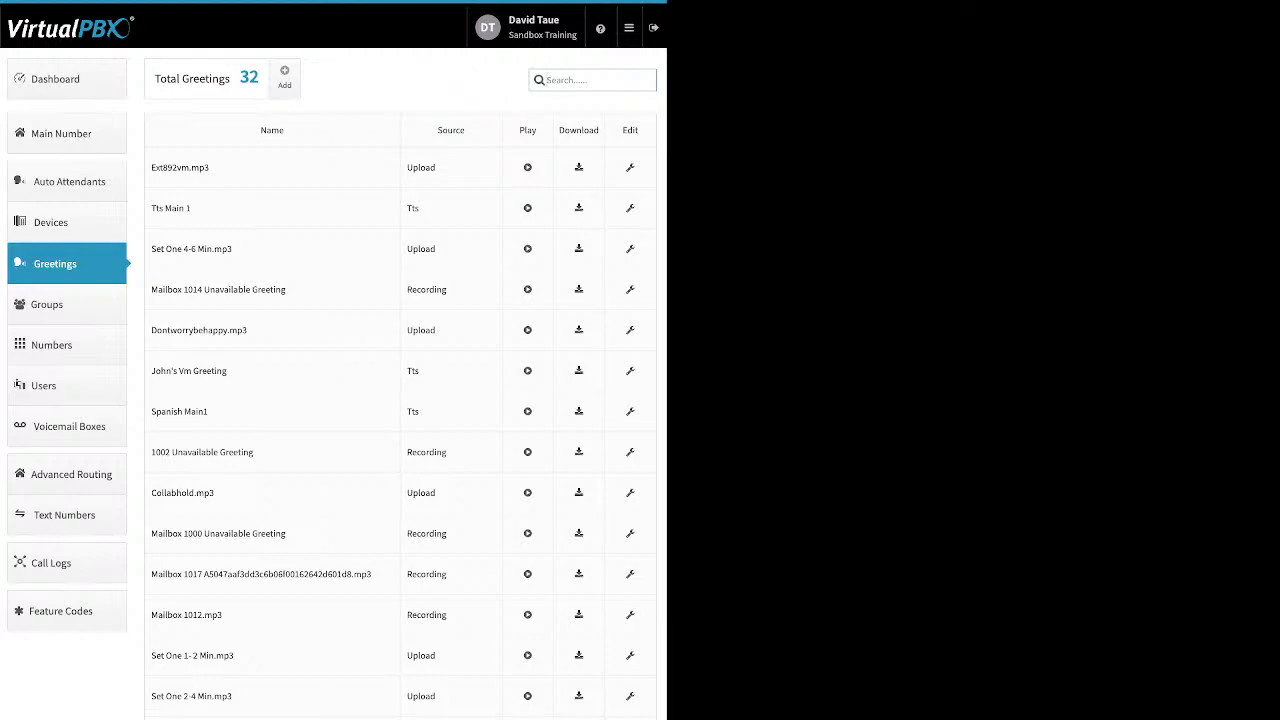
left_click(285, 77)
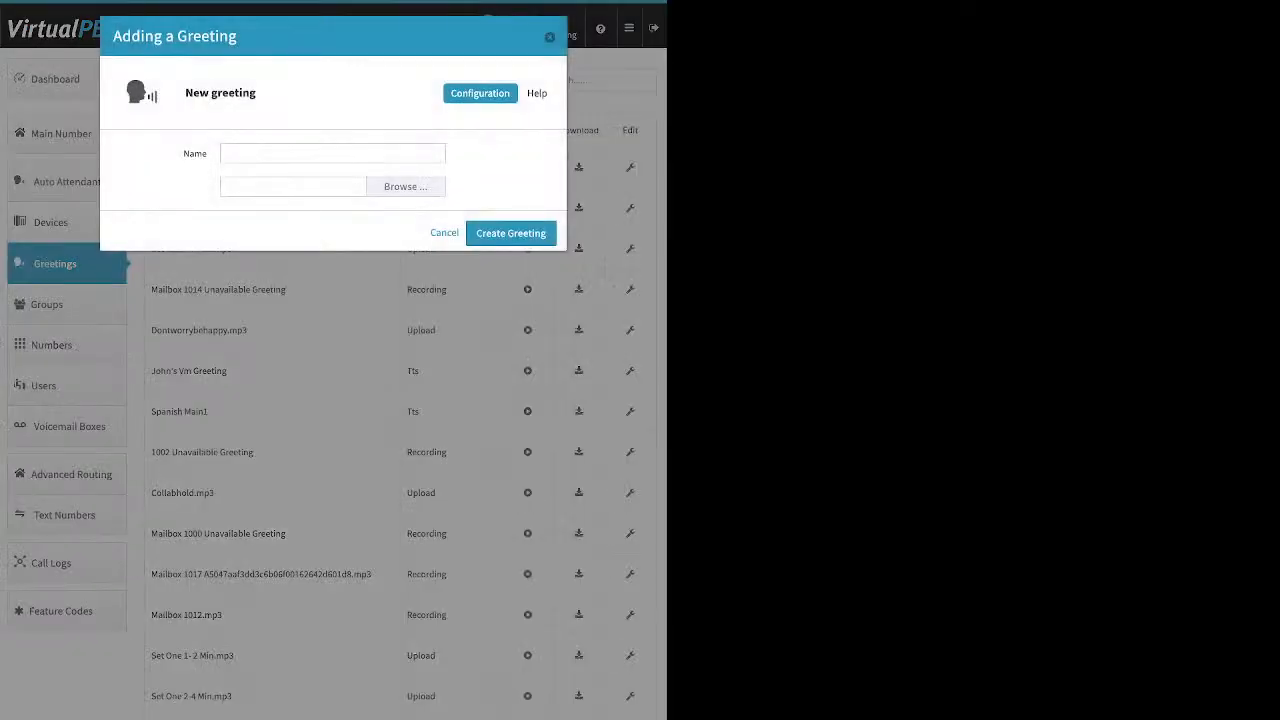
left_click(332, 153)
left_click(549, 37)
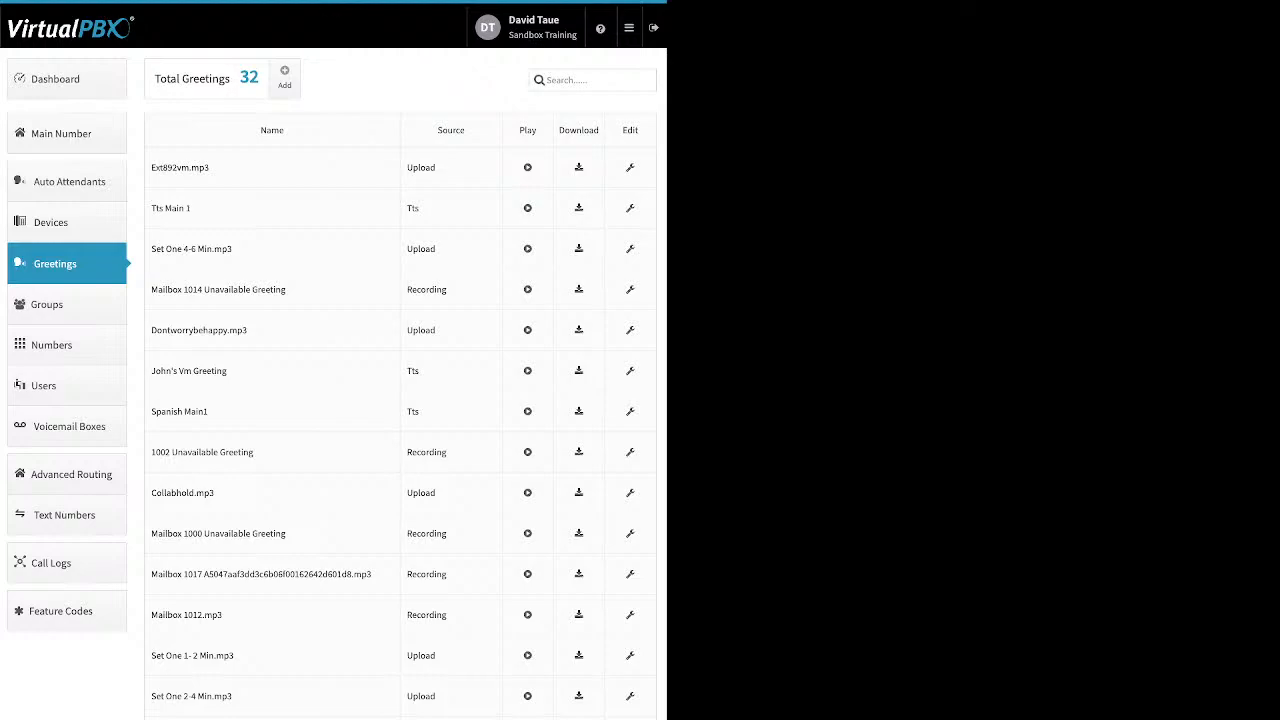
Examine the greeting list's source, play and download columns, and open the ext892vm.mp3 greeting's editor before closing it
double_click(421, 168)
double_click(413, 208)
double_click(427, 290)
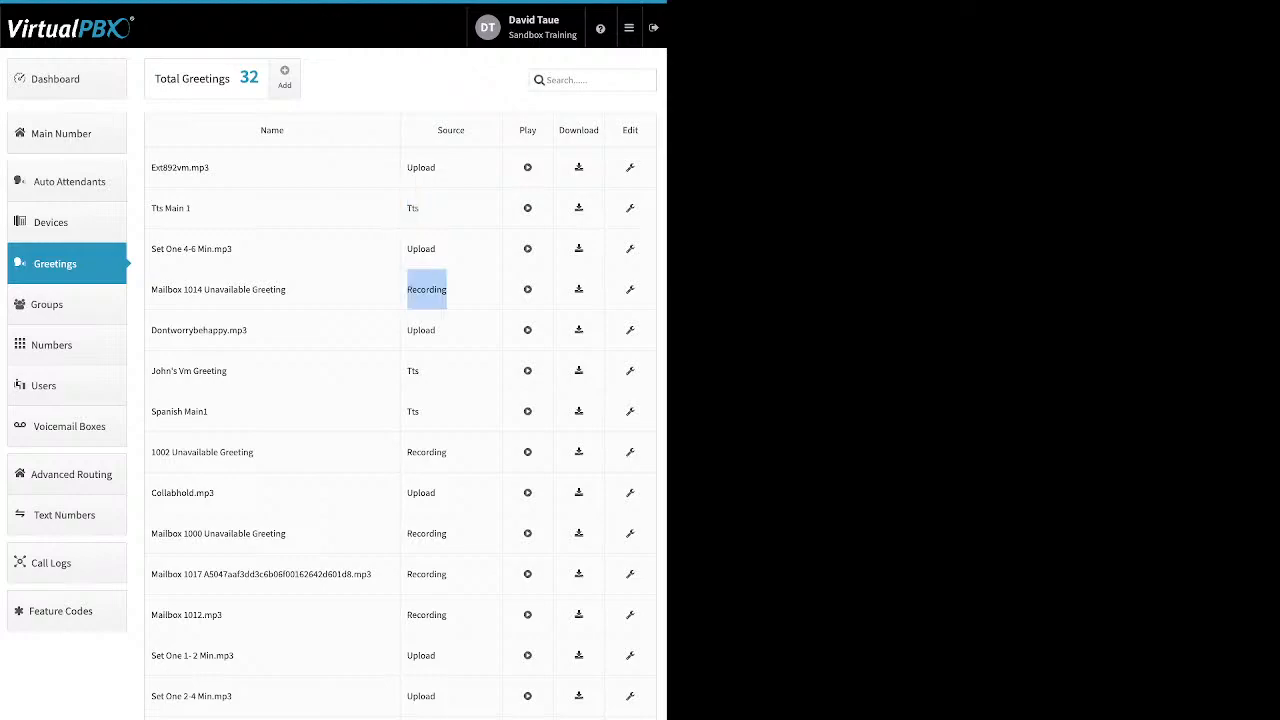
left_click_drag(537, 130, 518, 130)
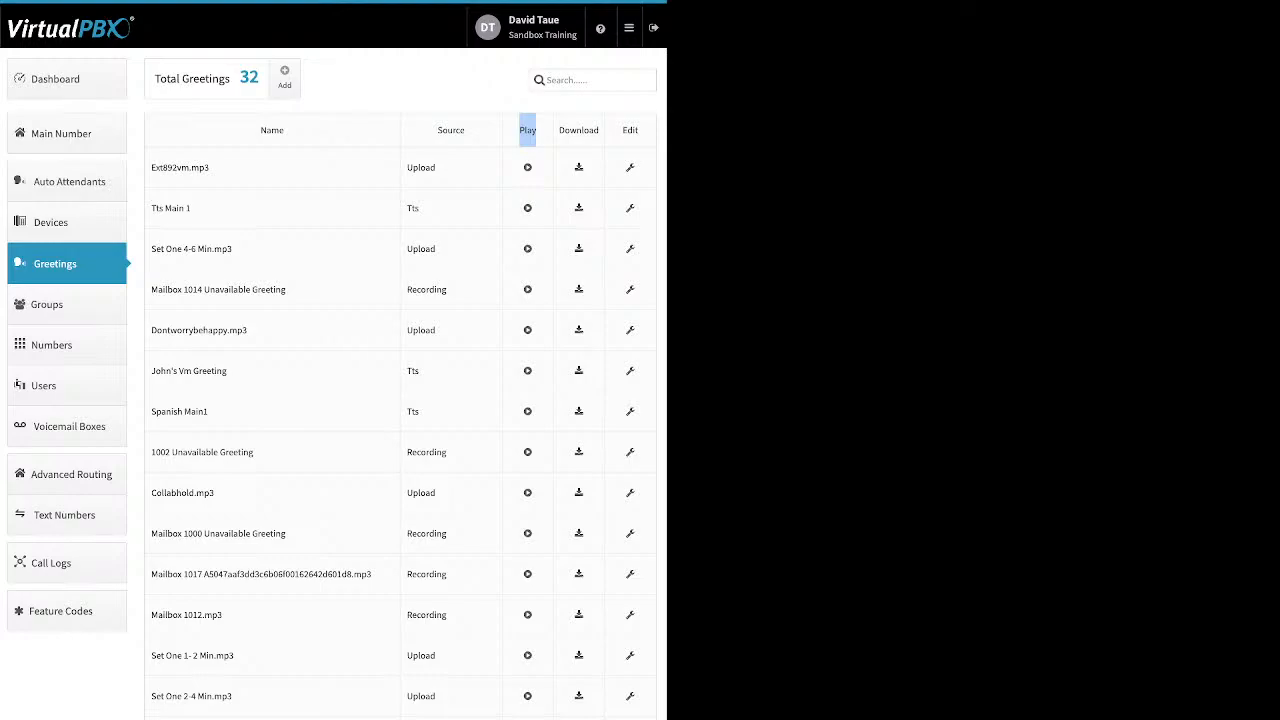
left_click(545, 131)
left_click_drag(599, 130, 559, 130)
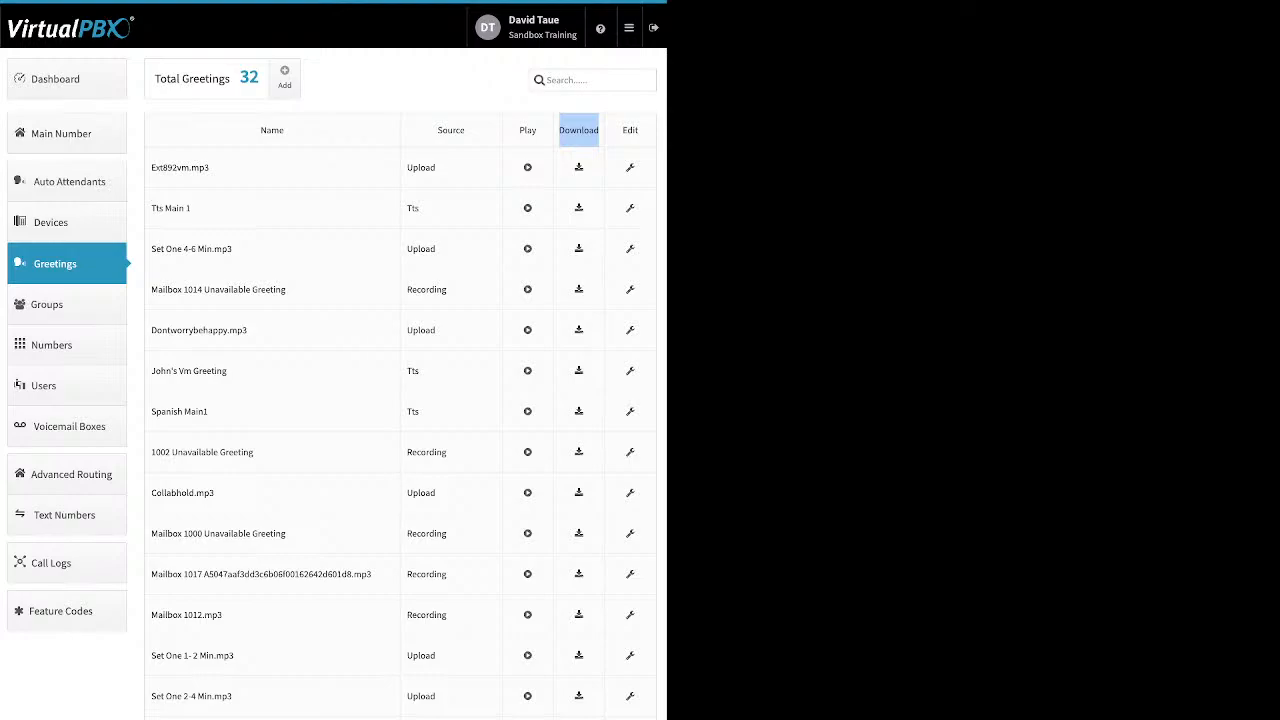
left_click(585, 131)
left_click(630, 168)
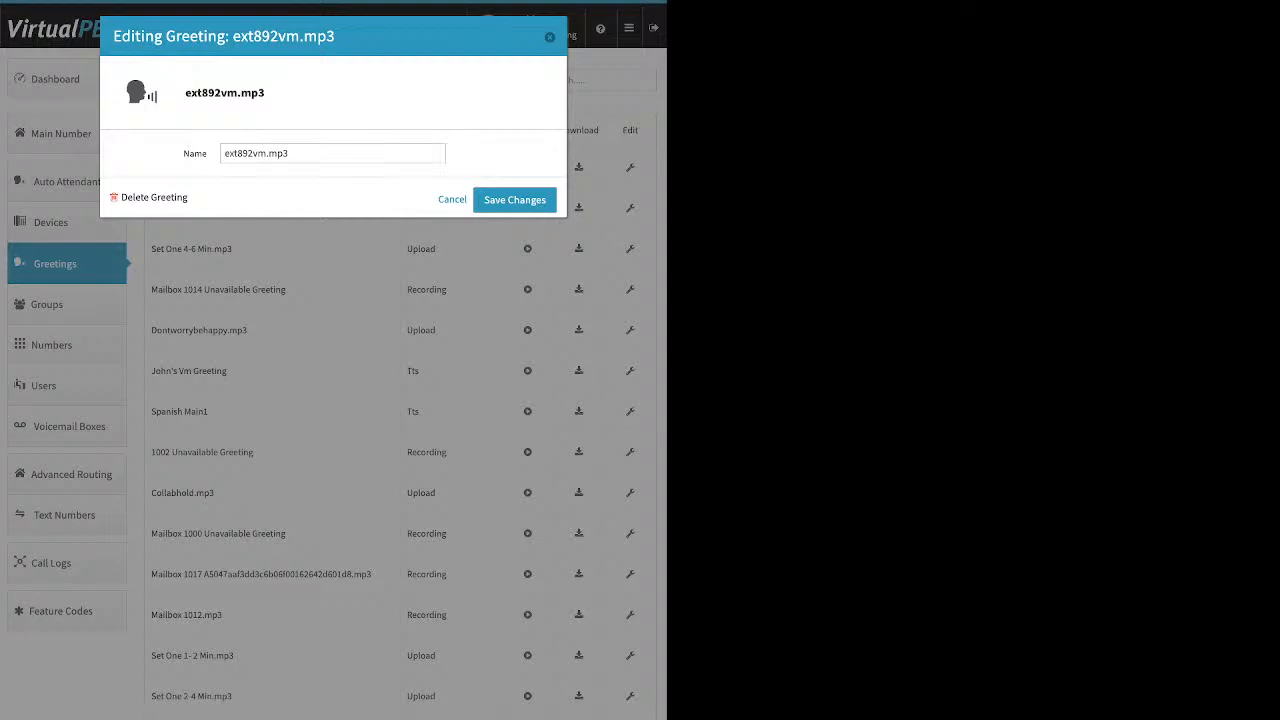
left_click(549, 37)
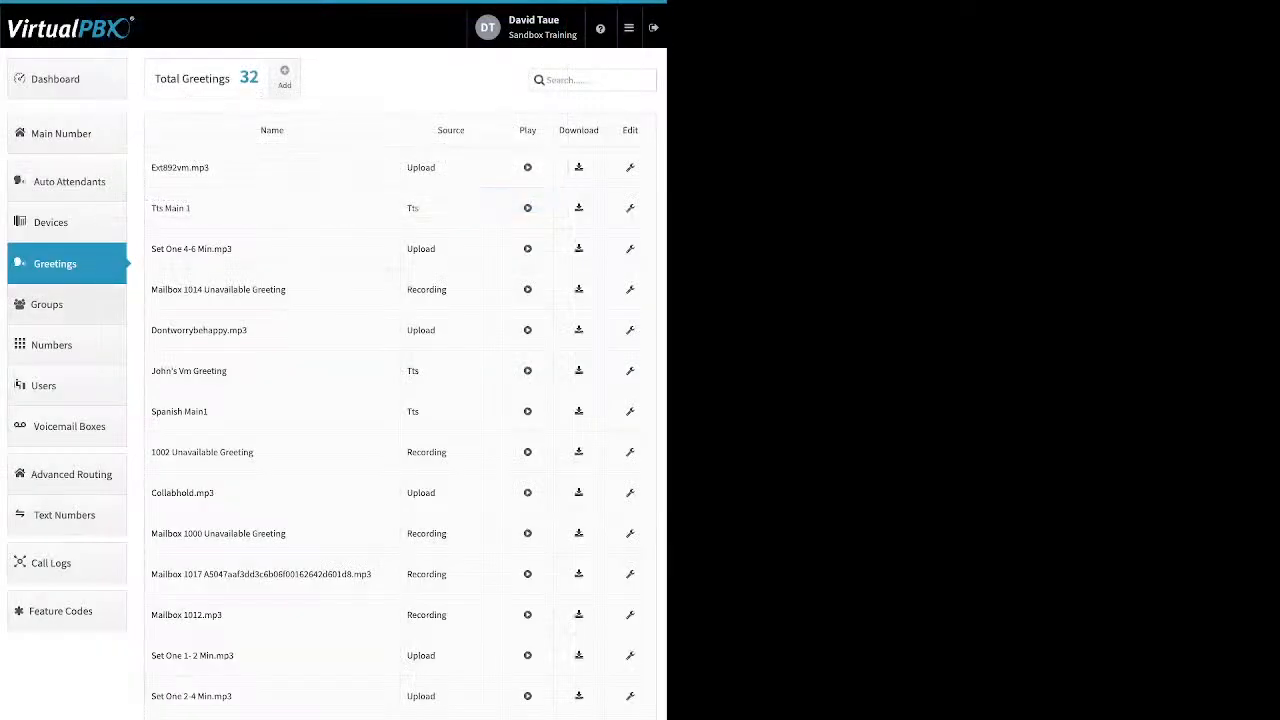
Go to Groups, open the new group dialog, move five users into the selected users list, and close without creating
left_click(46, 304)
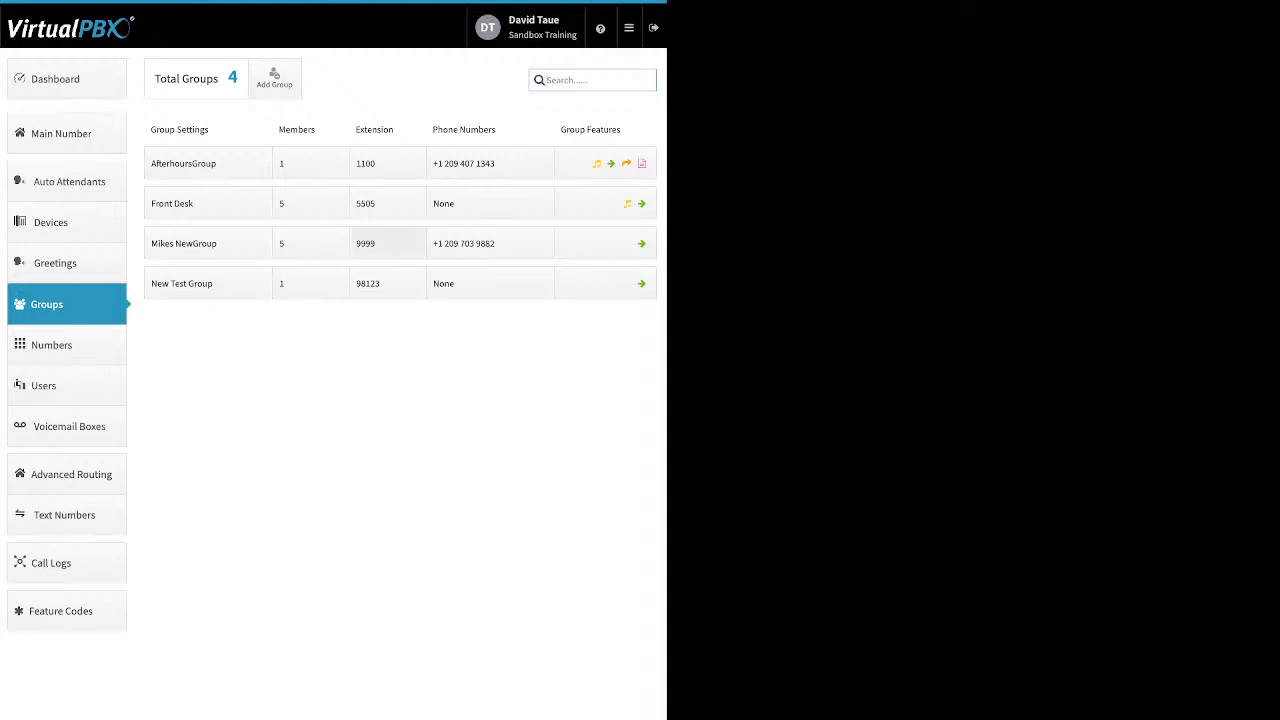
left_click(274, 78)
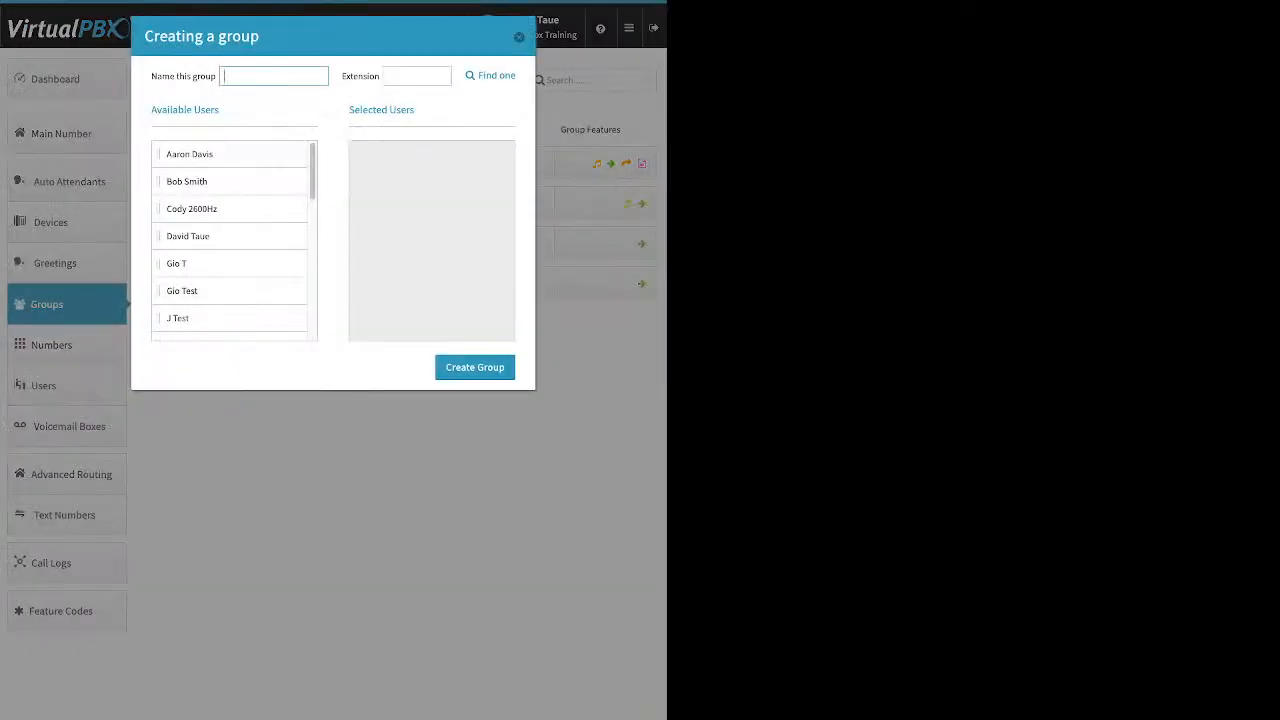
left_click_drag(190, 154, 422, 185)
left_click_drag(192, 181, 380, 211)
left_click_drag(178, 209, 380, 181)
left_click_drag(180, 263, 380, 208)
left_click_drag(180, 291, 384, 236)
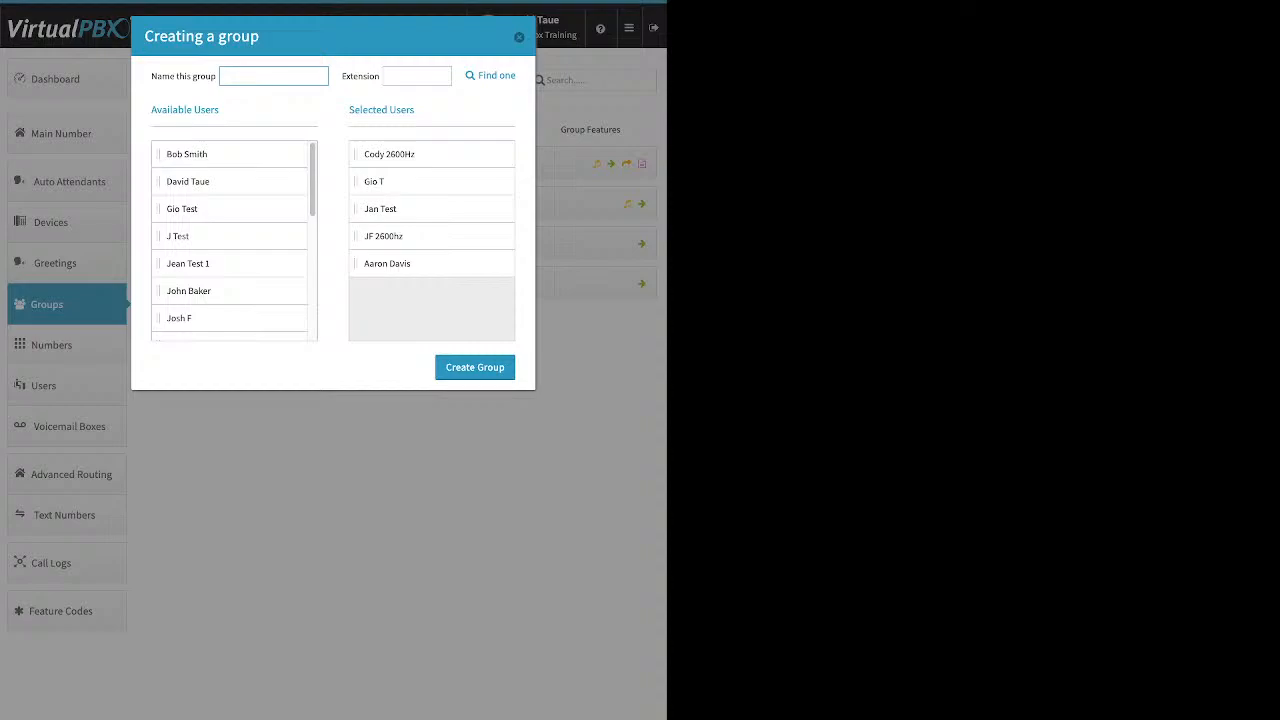
left_click(519, 37)
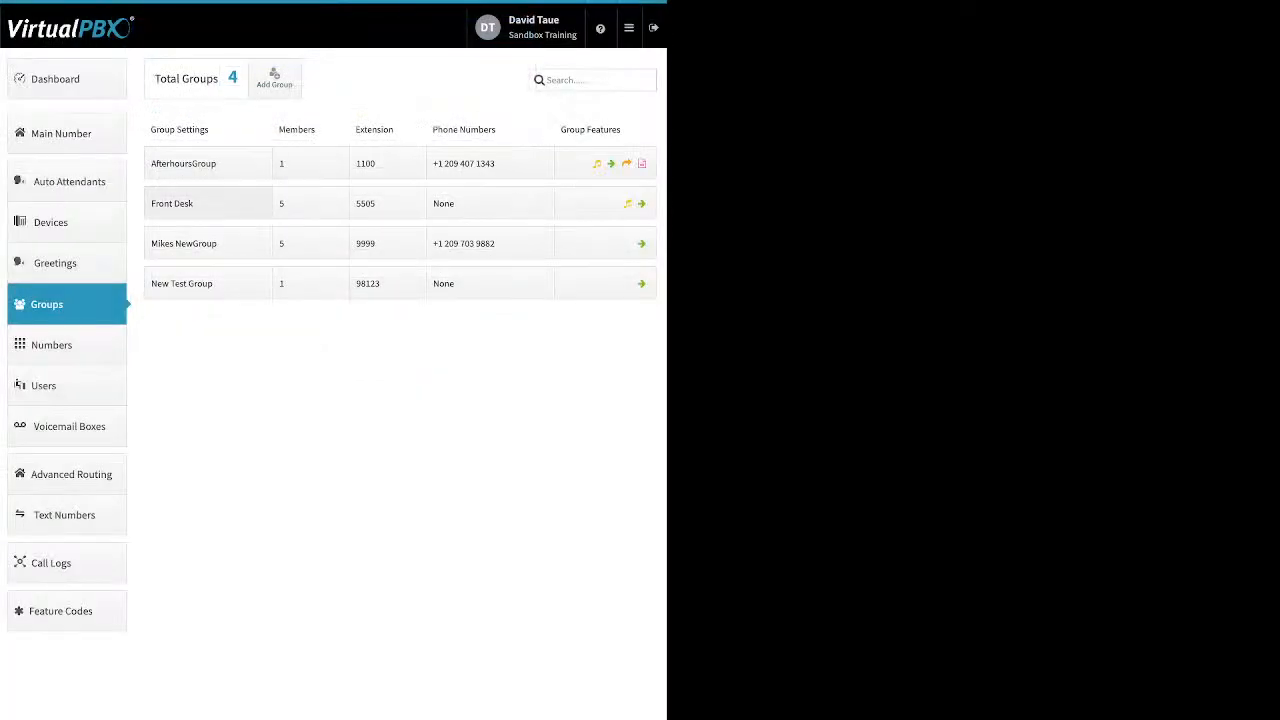
Open the Front Desk group's settings to view its name and call attempts, then open its members' ring schedule
left_click(172, 203)
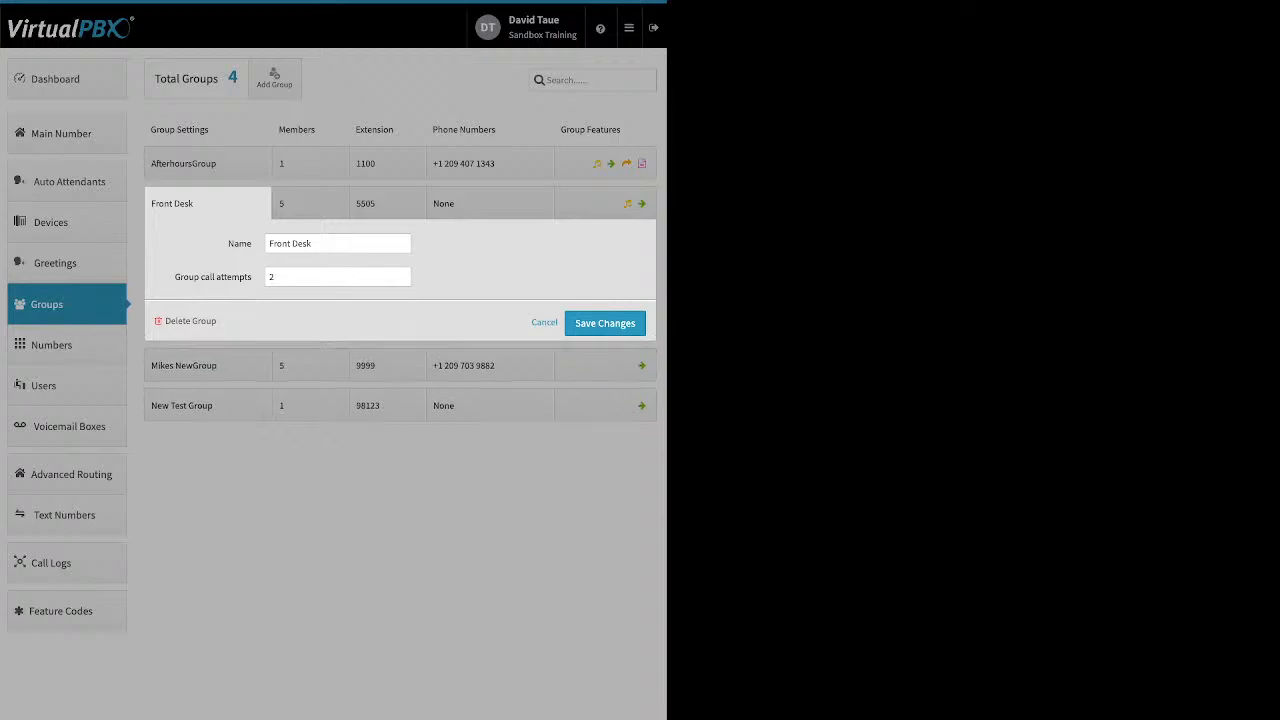
left_click_drag(318, 244, 277, 244)
left_click_drag(425, 277, 176, 277)
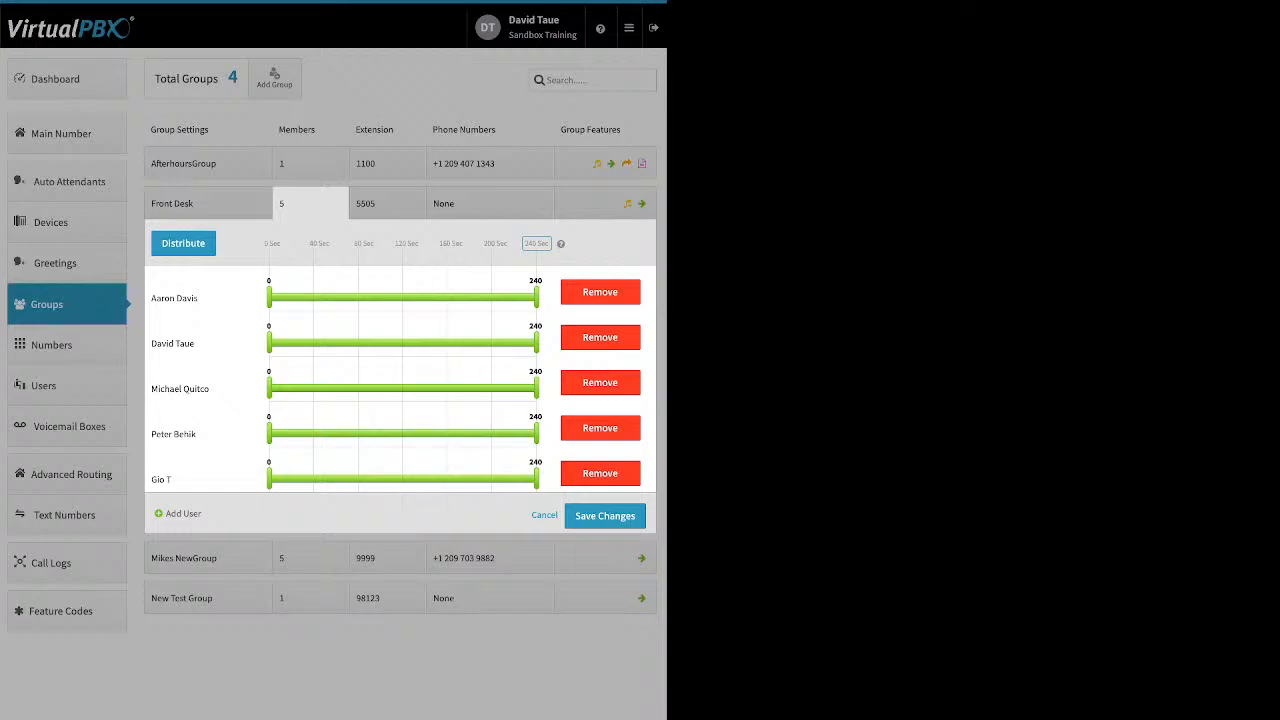
Distribute the five Front Desk members' ring times evenly across the 240 Sec window
left_click_drag(550, 244, 160, 244)
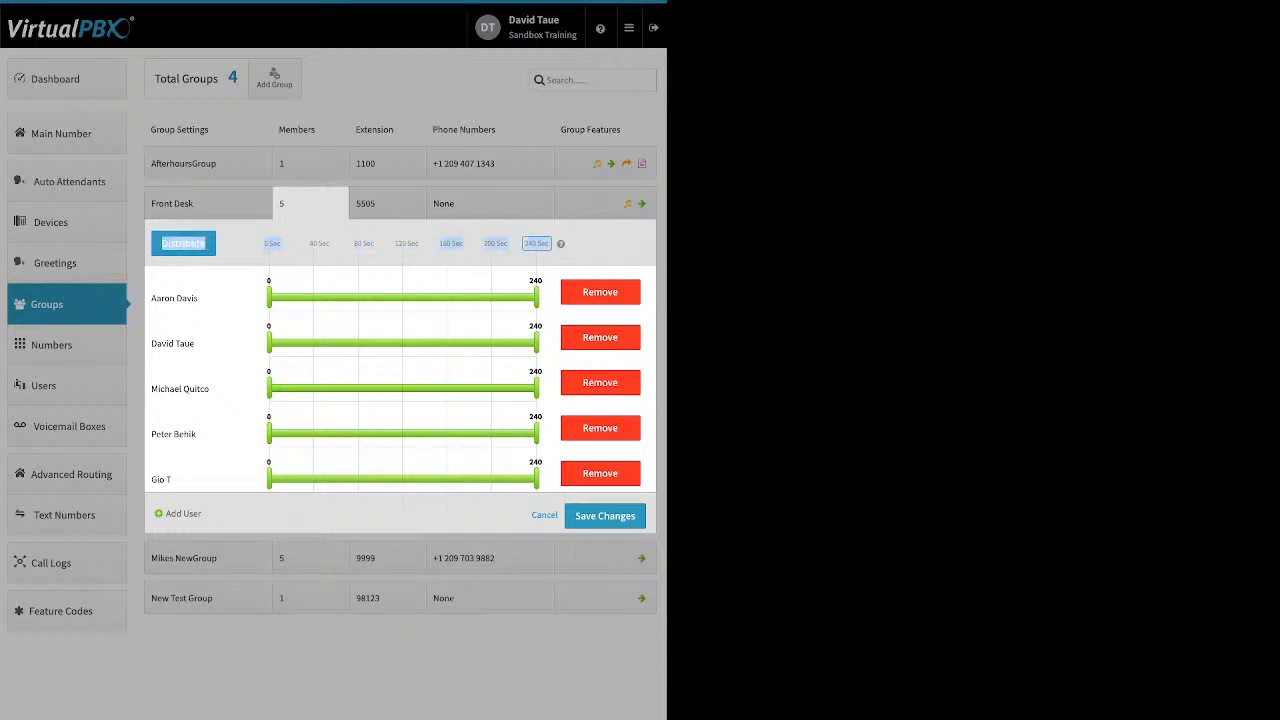
left_click(537, 244)
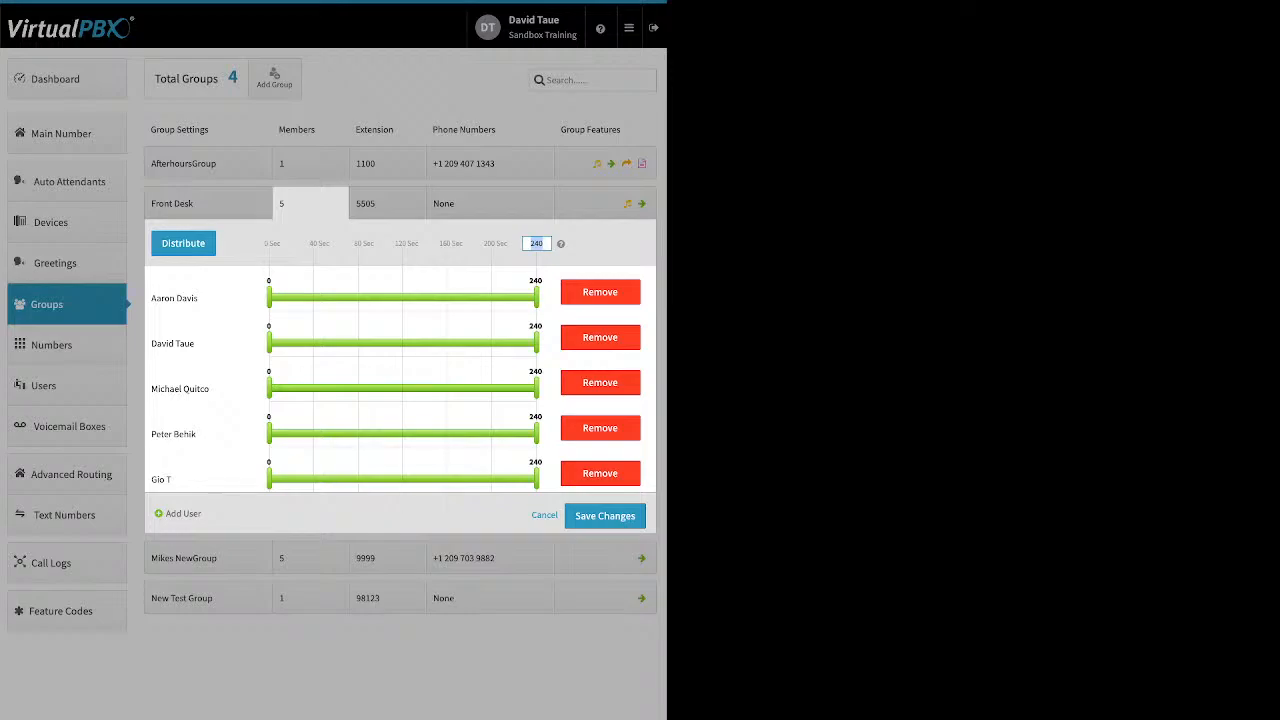
key("Return")
left_click(183, 243)
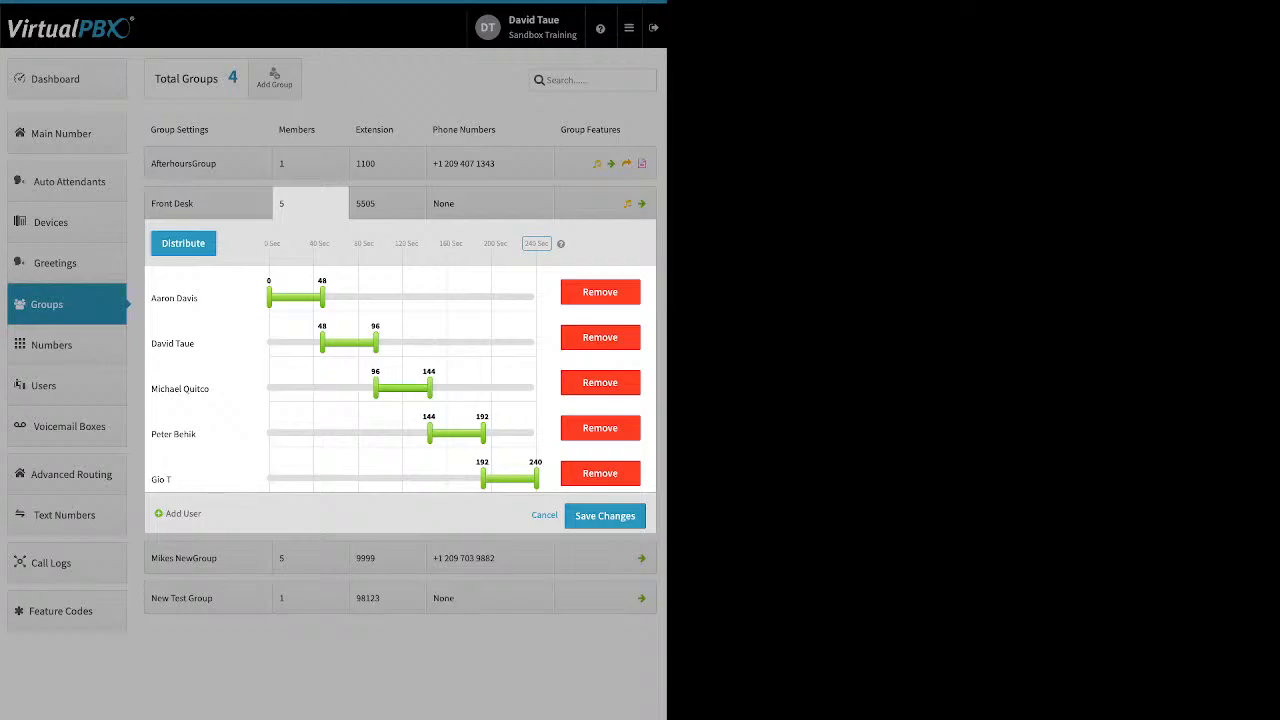
Swap the first and last members in the ring order and distribute the ring times evenly again
left_click_drag(174, 298, 205, 478)
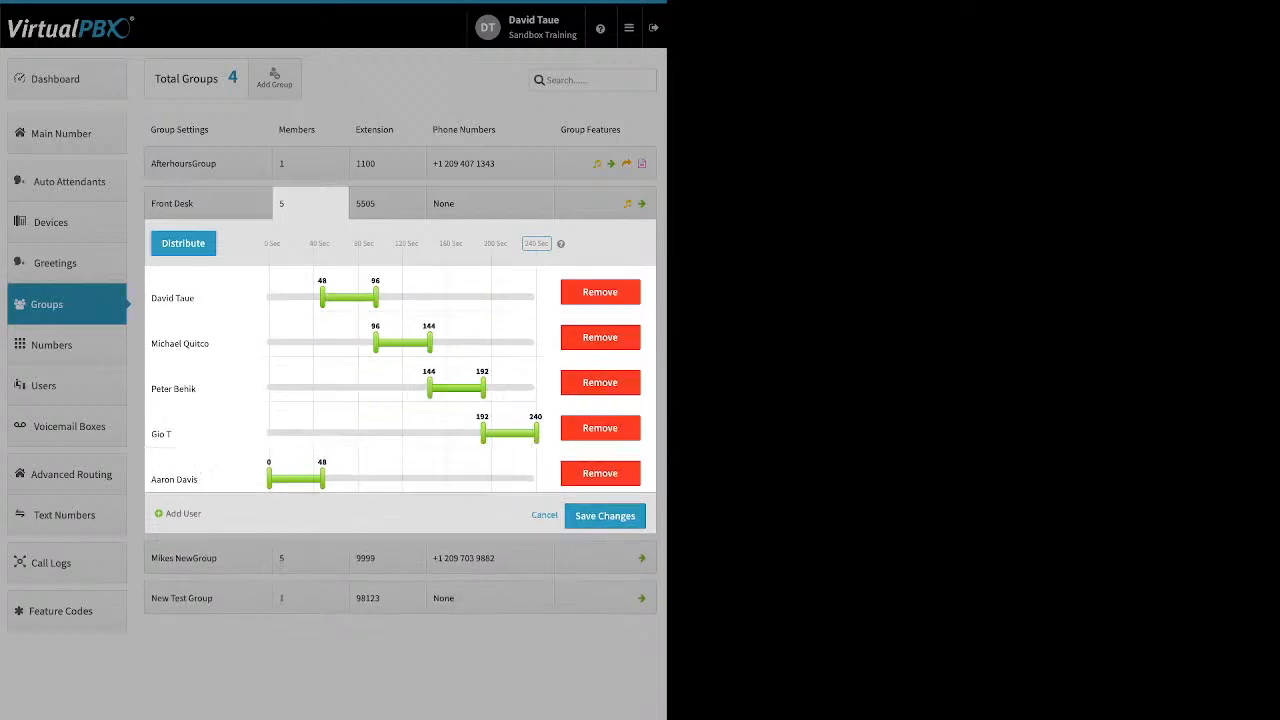
left_click_drag(162, 434, 243, 280)
left_click_drag(173, 342, 259, 400)
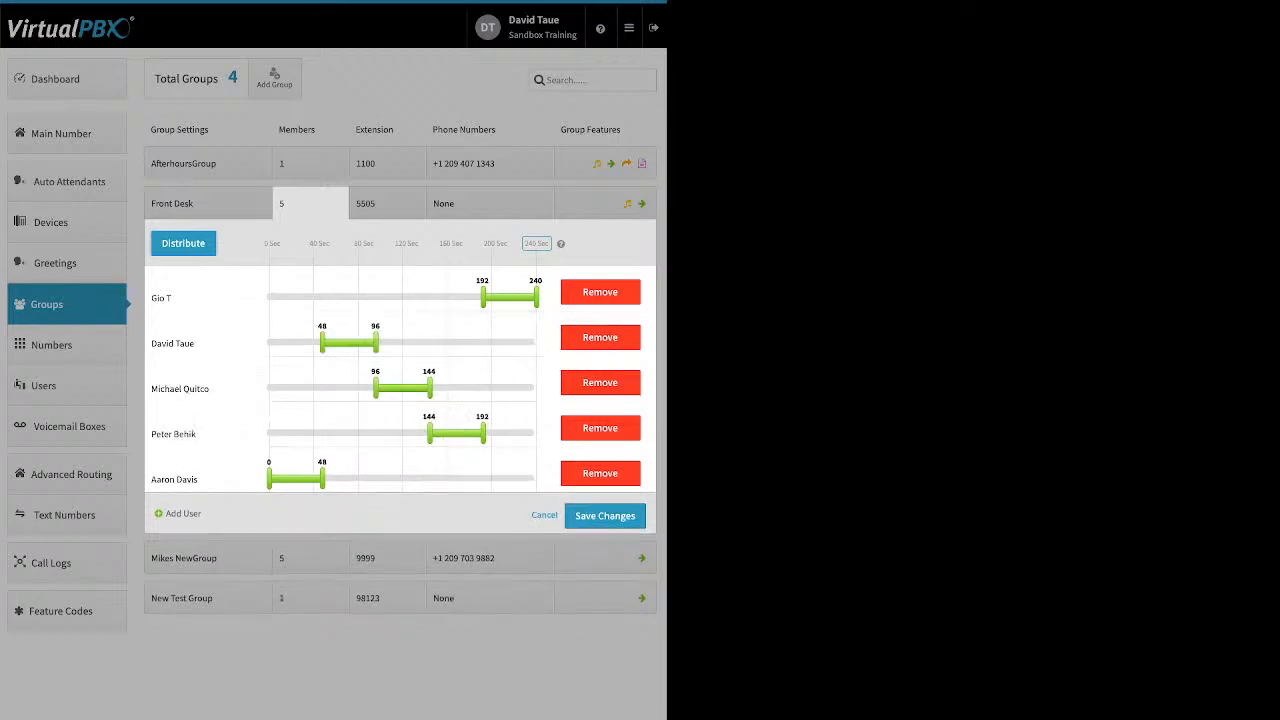
left_click(183, 243)
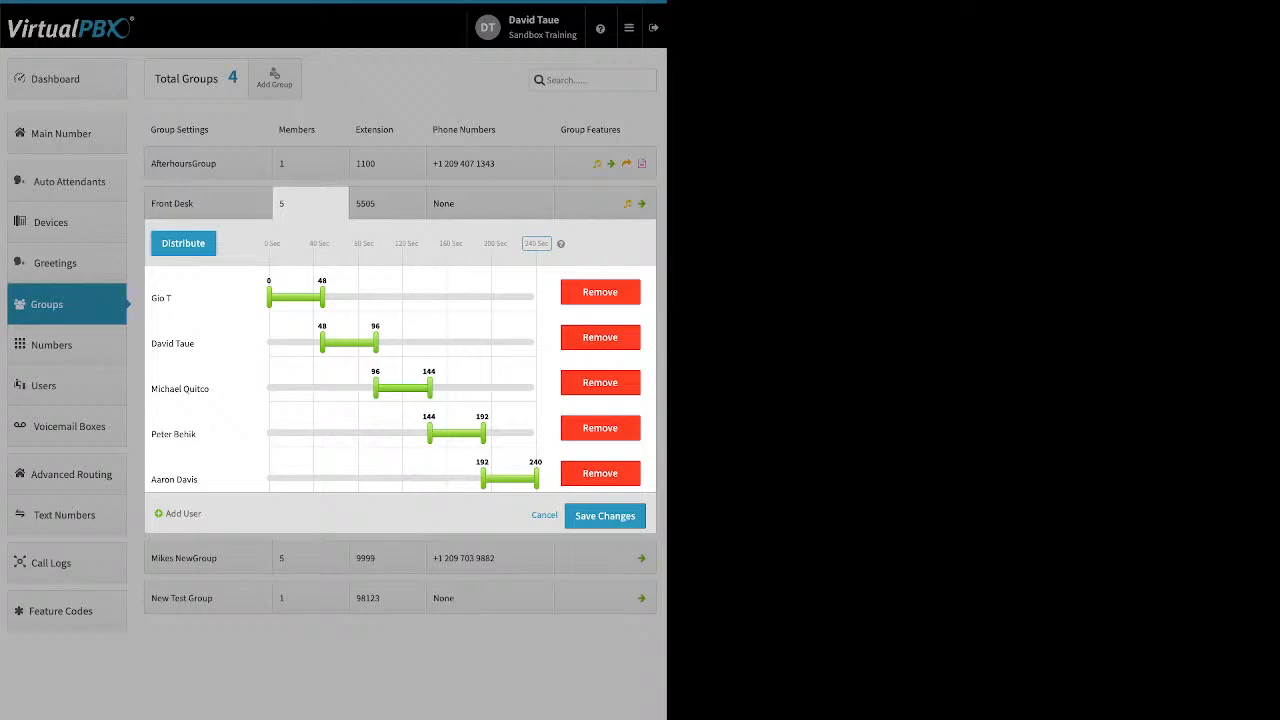
Set overlapping ring windows: first member 0–99 s, second 32–96, third 61–205, fourth 96–192, fifth 104–240 seconds
left_click_drag(322, 297, 379, 297)
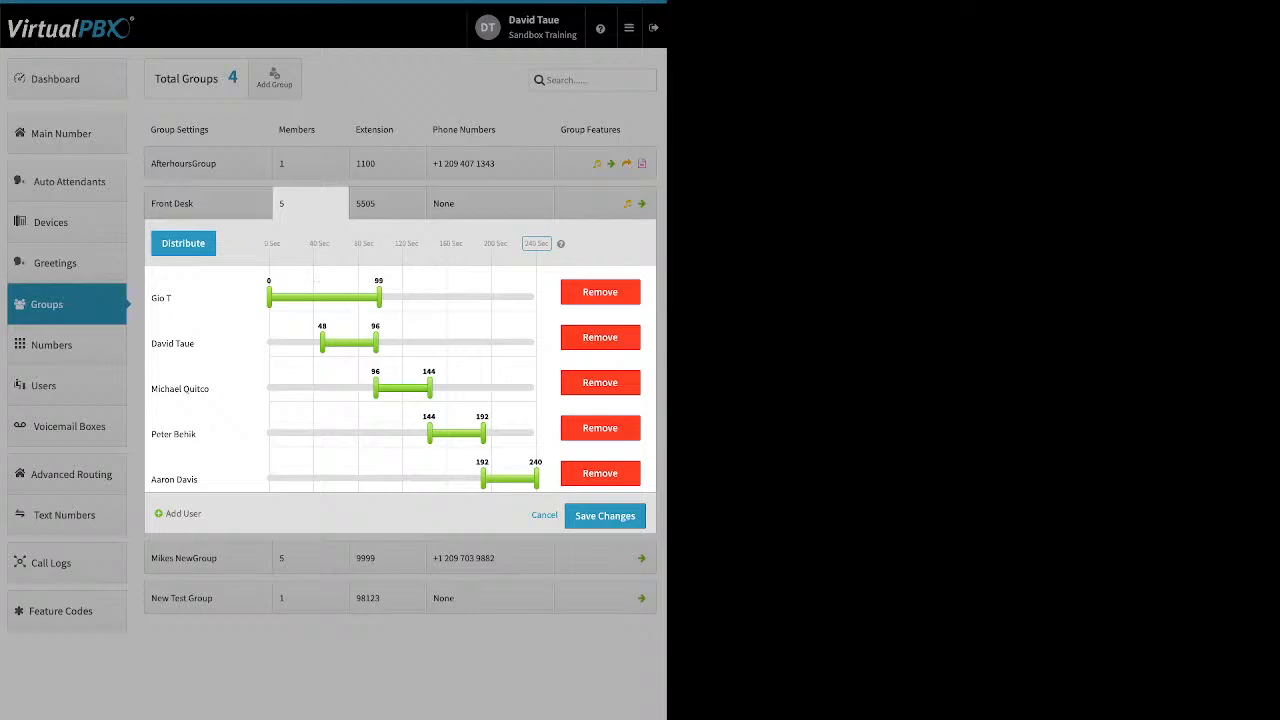
left_click_drag(322, 342, 305, 342)
left_click_drag(376, 388, 337, 388)
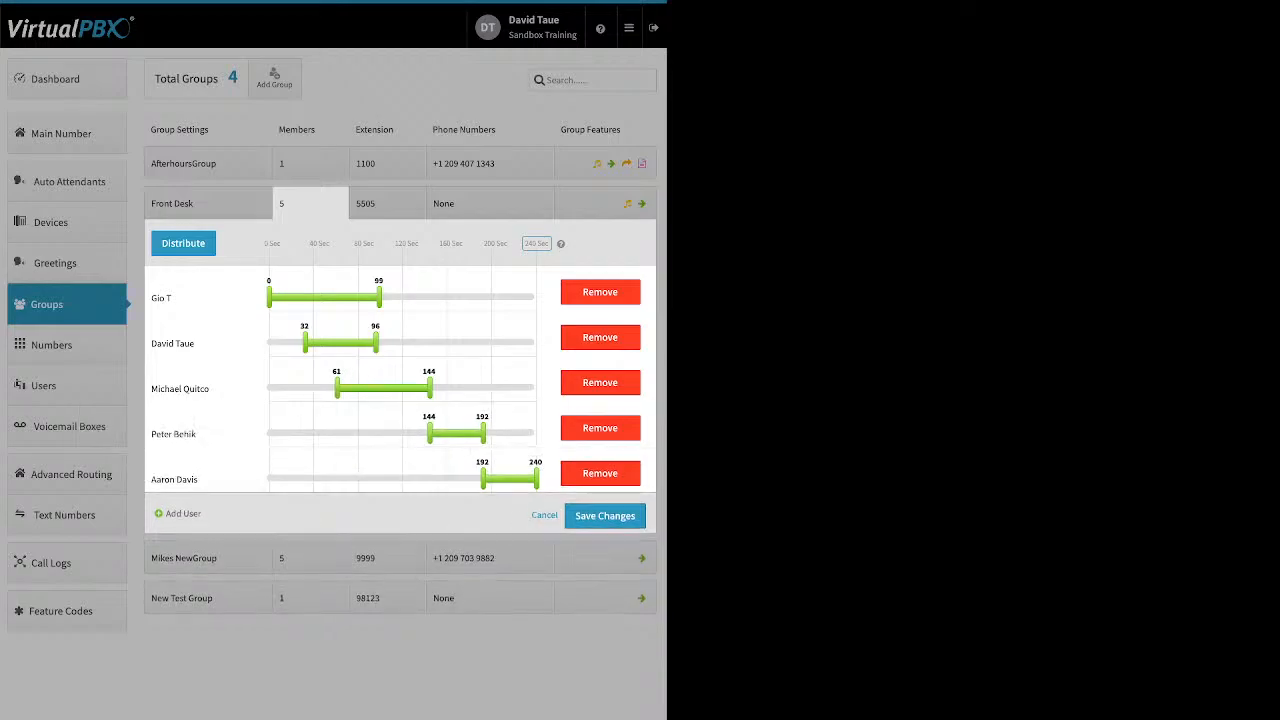
left_click_drag(430, 433, 376, 433)
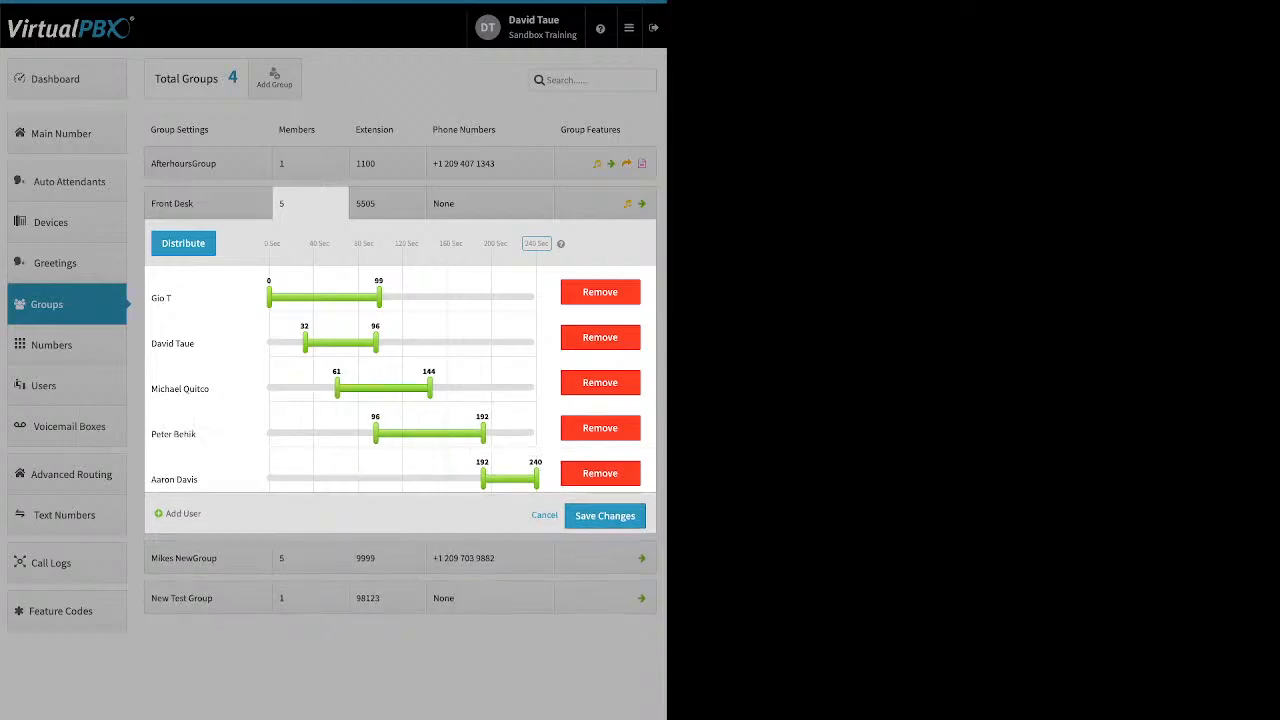
left_click_drag(430, 388, 497, 388)
left_click_drag(483, 479, 385, 479)
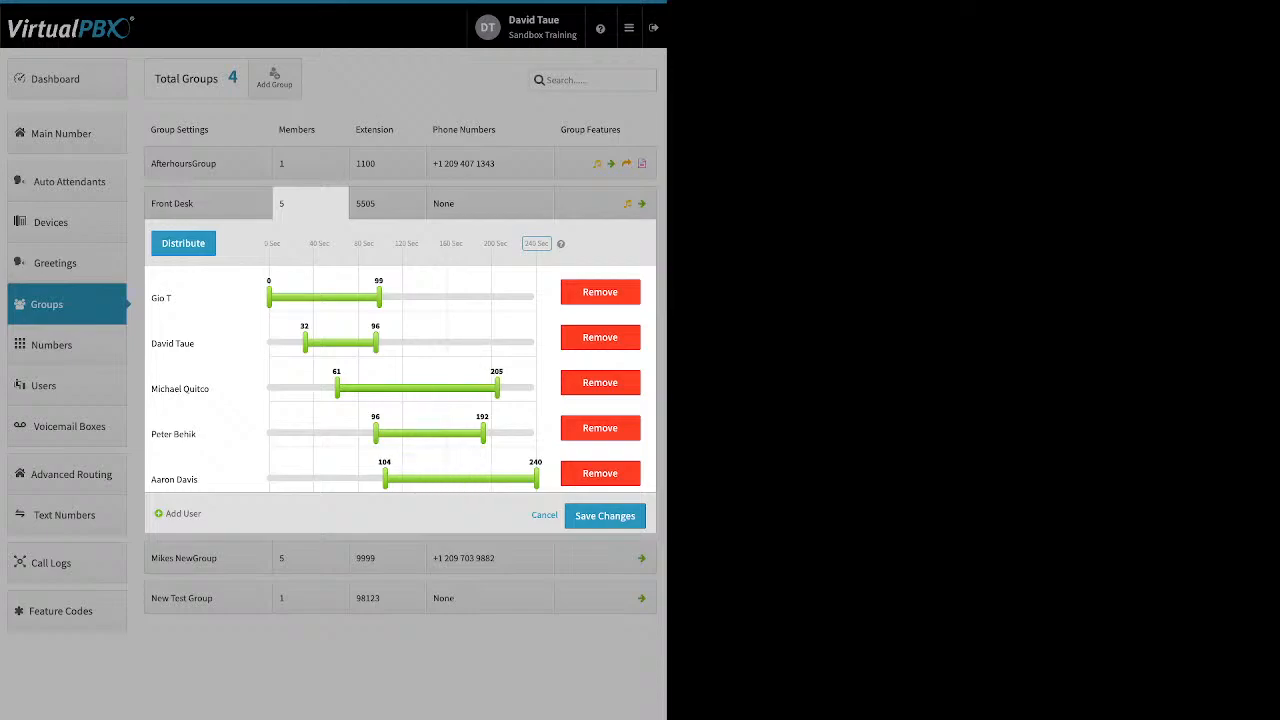
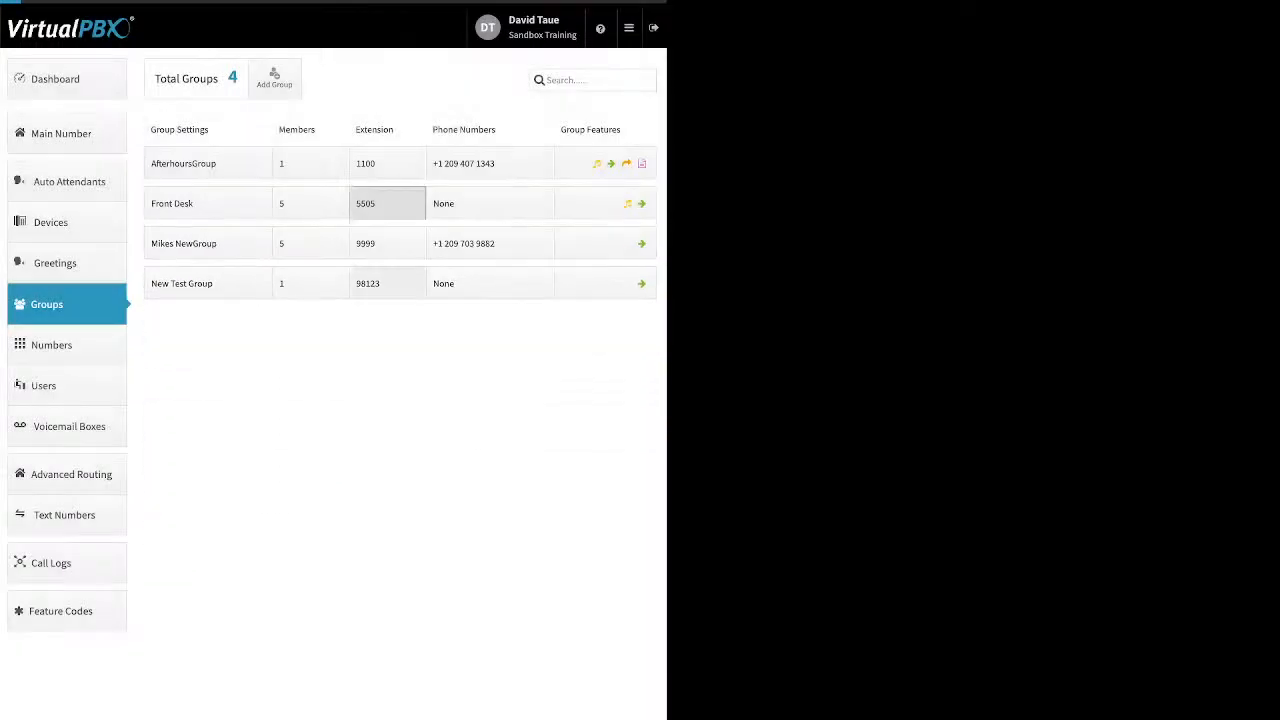
Open and close the AfterhoursGroup's phone number assignment panel
left_click(387, 203)
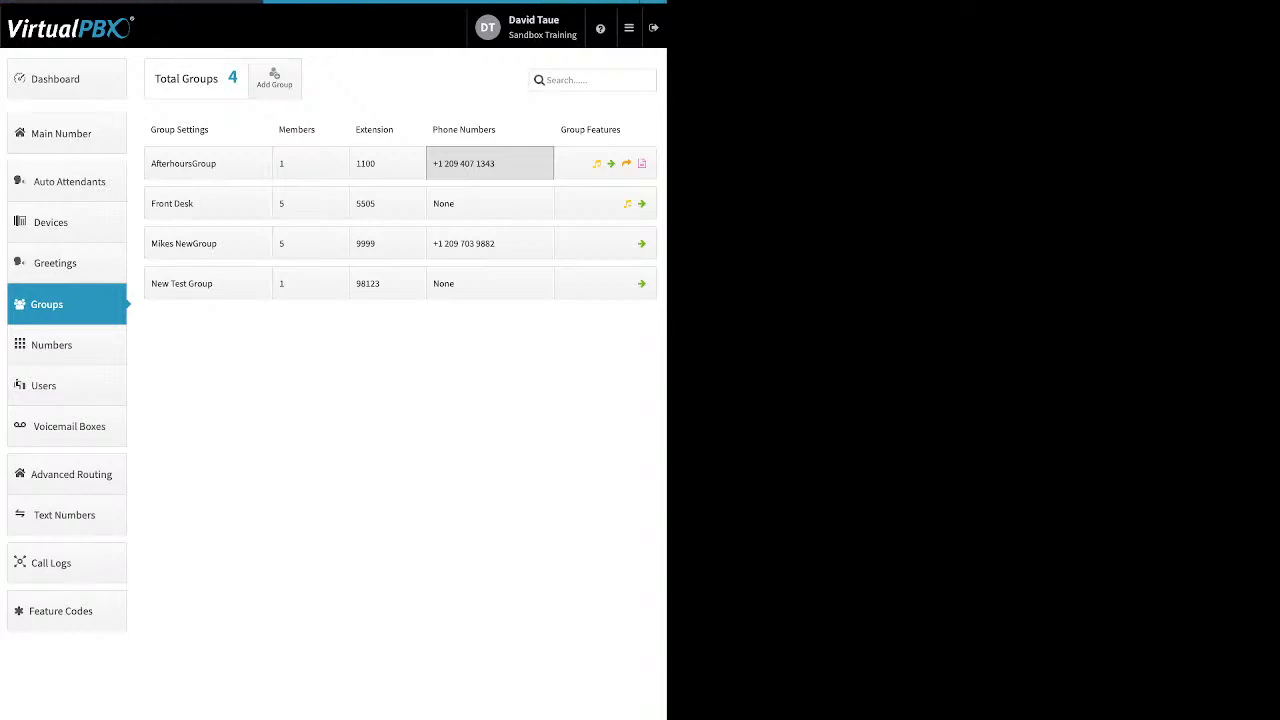
left_click(489, 163)
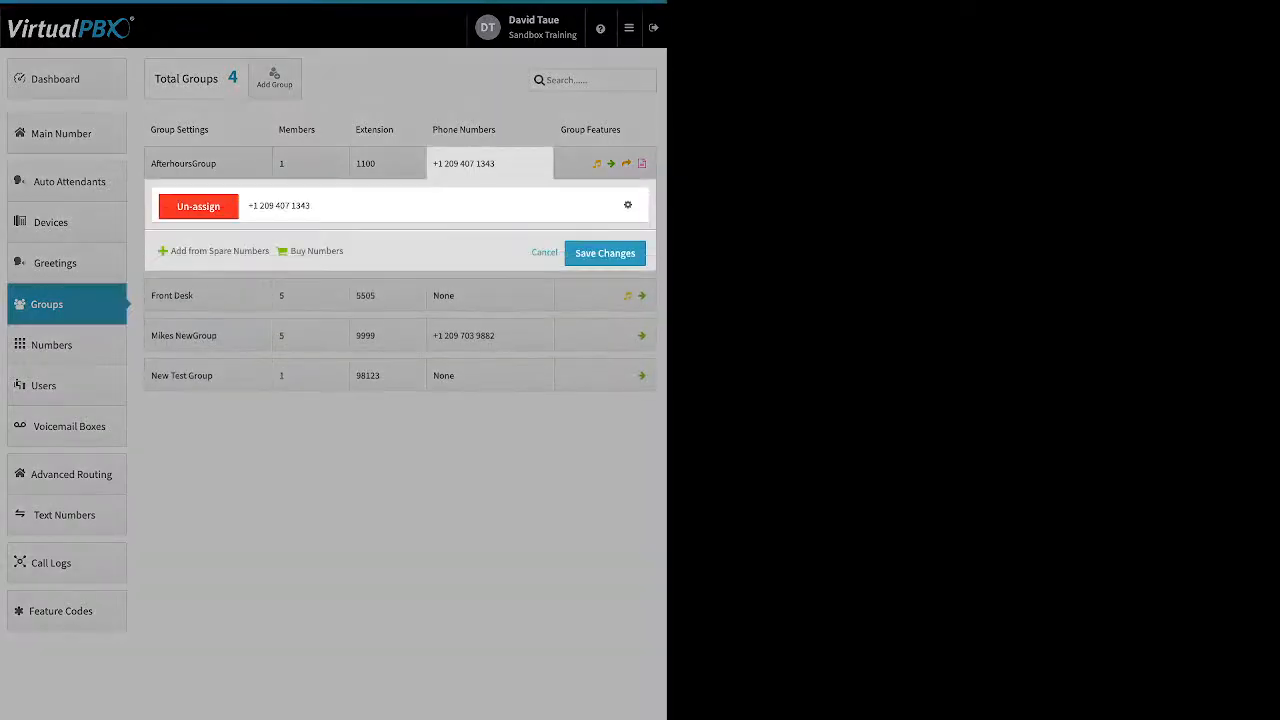
left_click(487, 163)
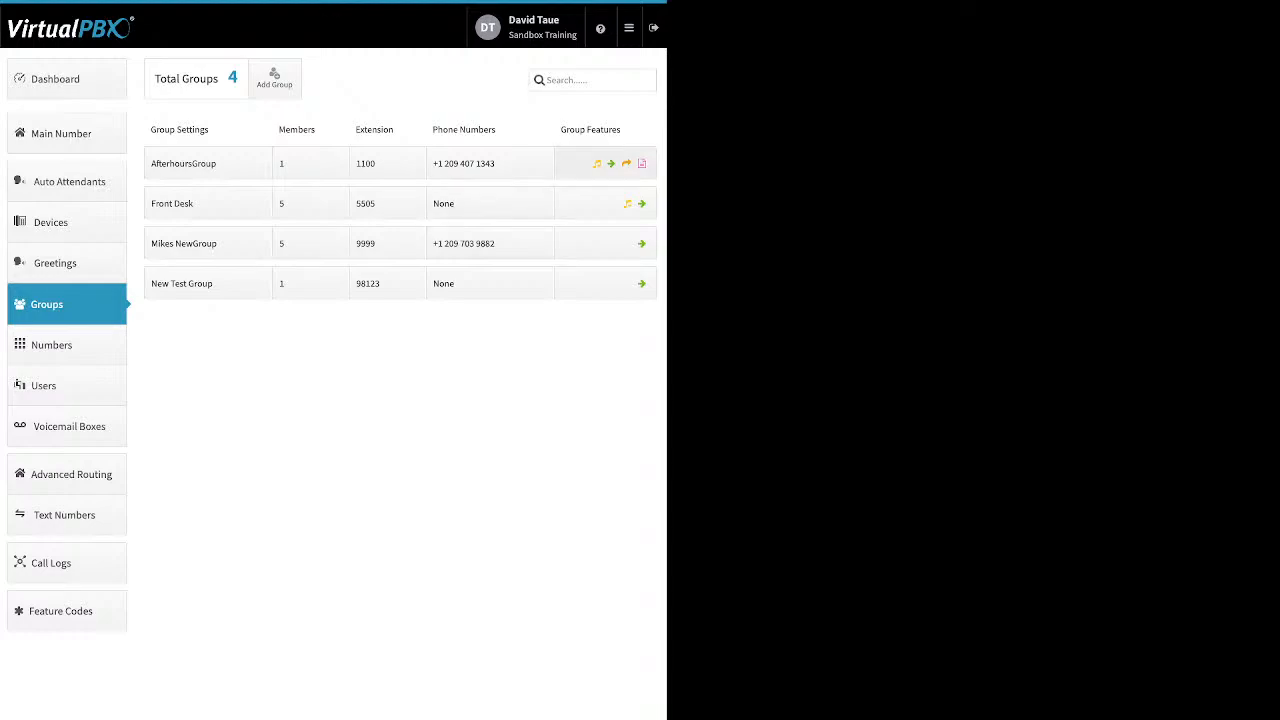
Expand the AfterhoursGroup's group features and view its Ringback settings without saving
left_click(605, 164)
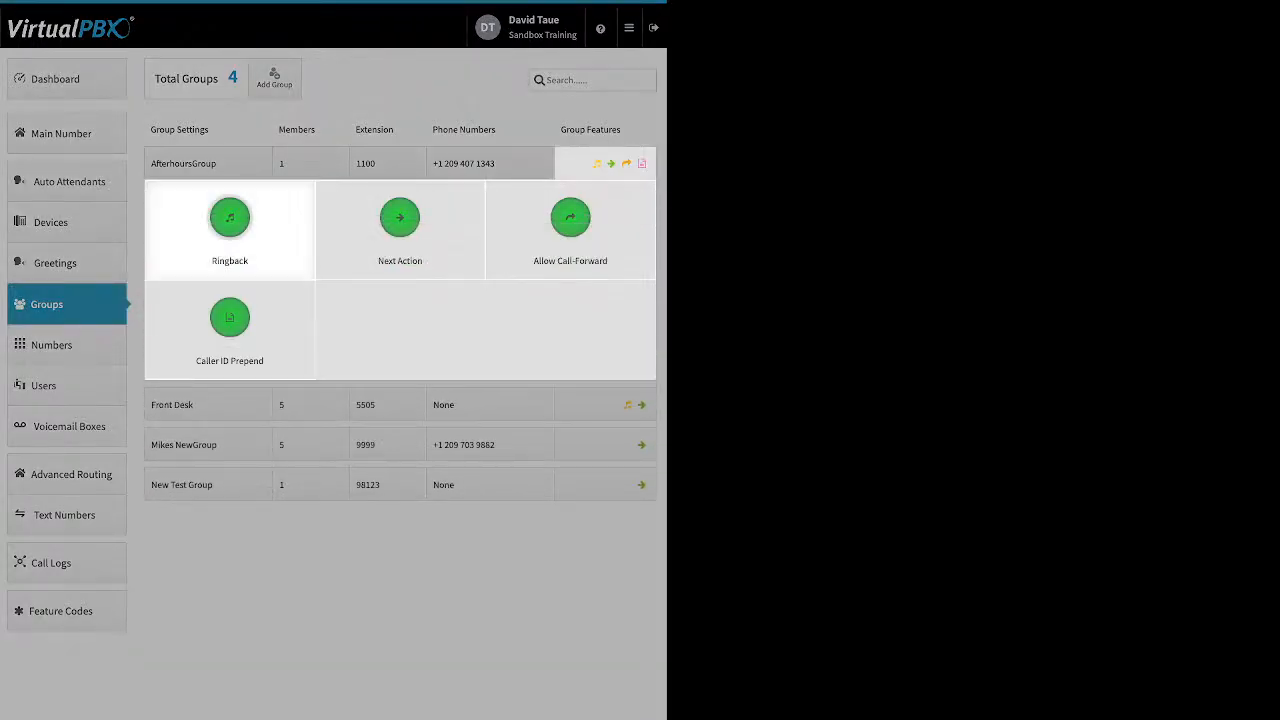
left_click(229, 220)
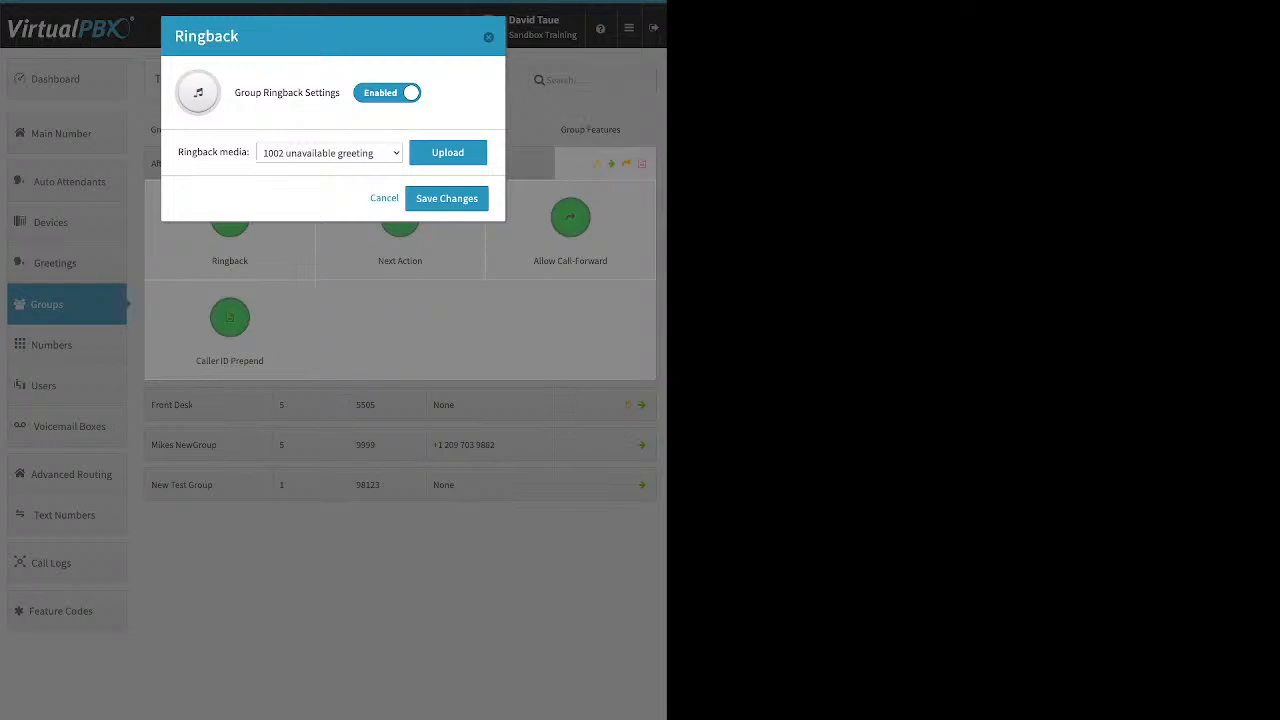
left_click(384, 198)
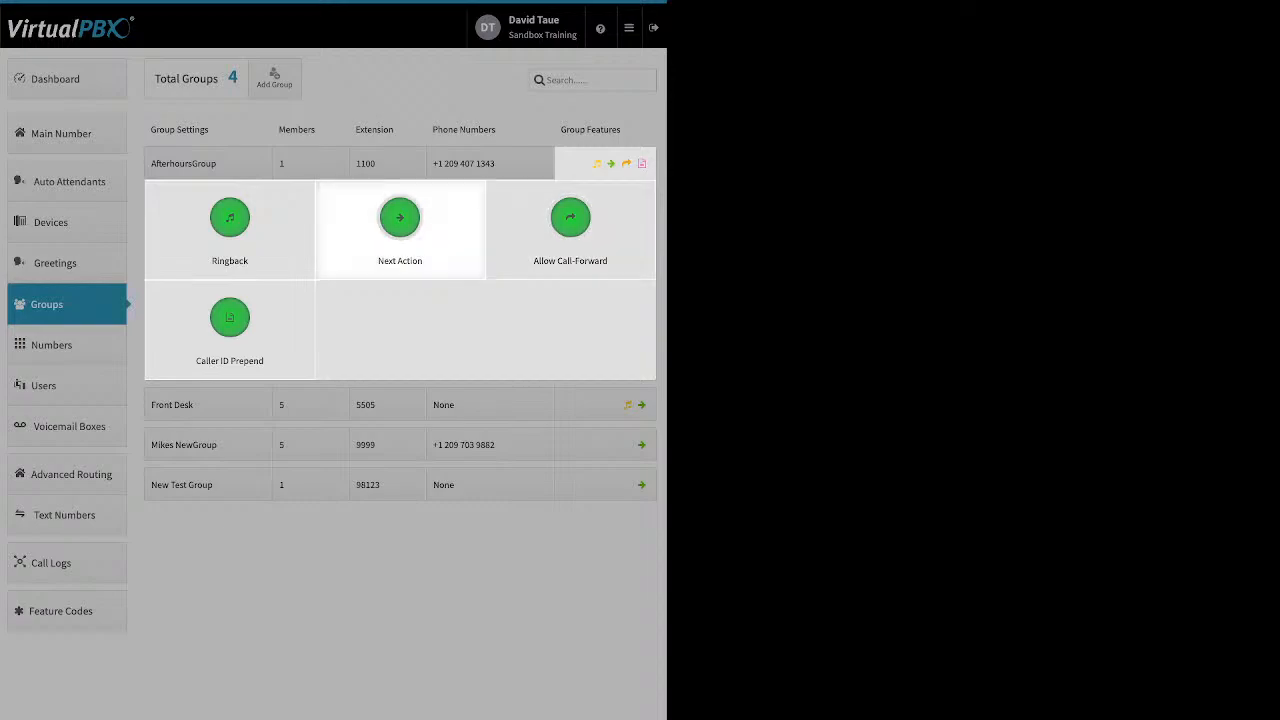
Browse the forwarding destinations available in the AfterhoursGroup's Next Action settings without changing them
left_click(400, 220)
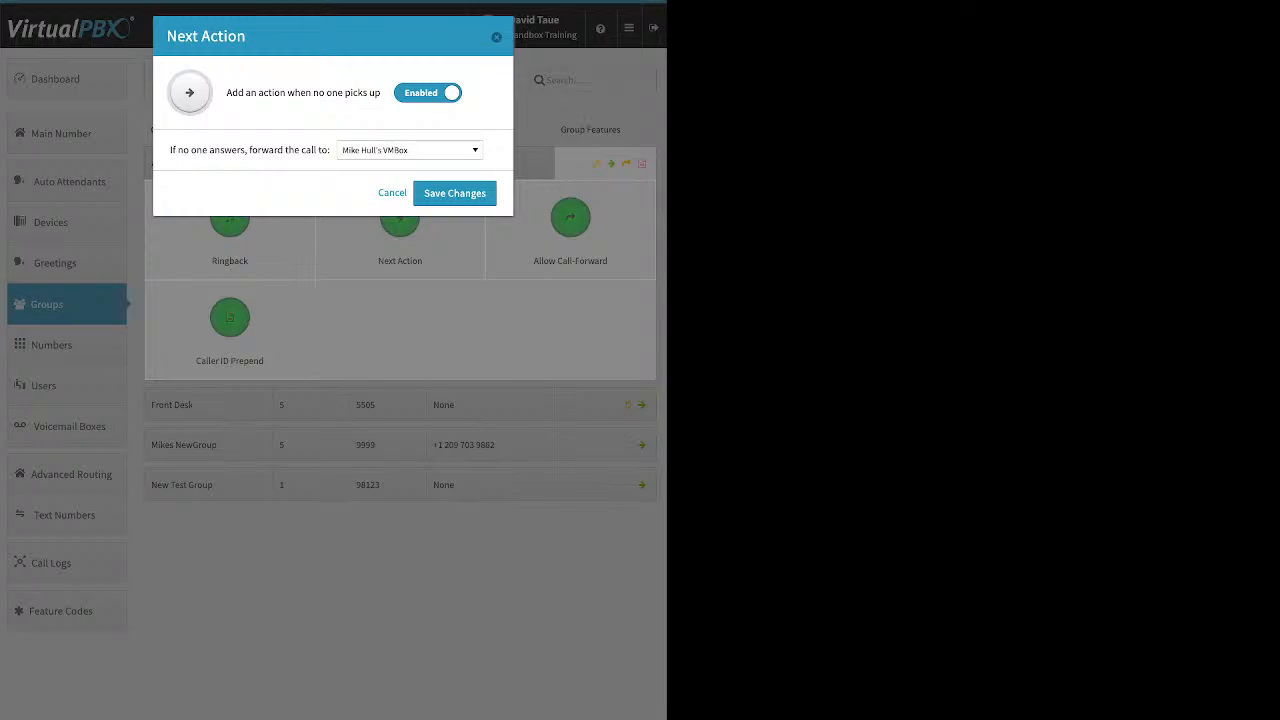
triple_click(250, 150)
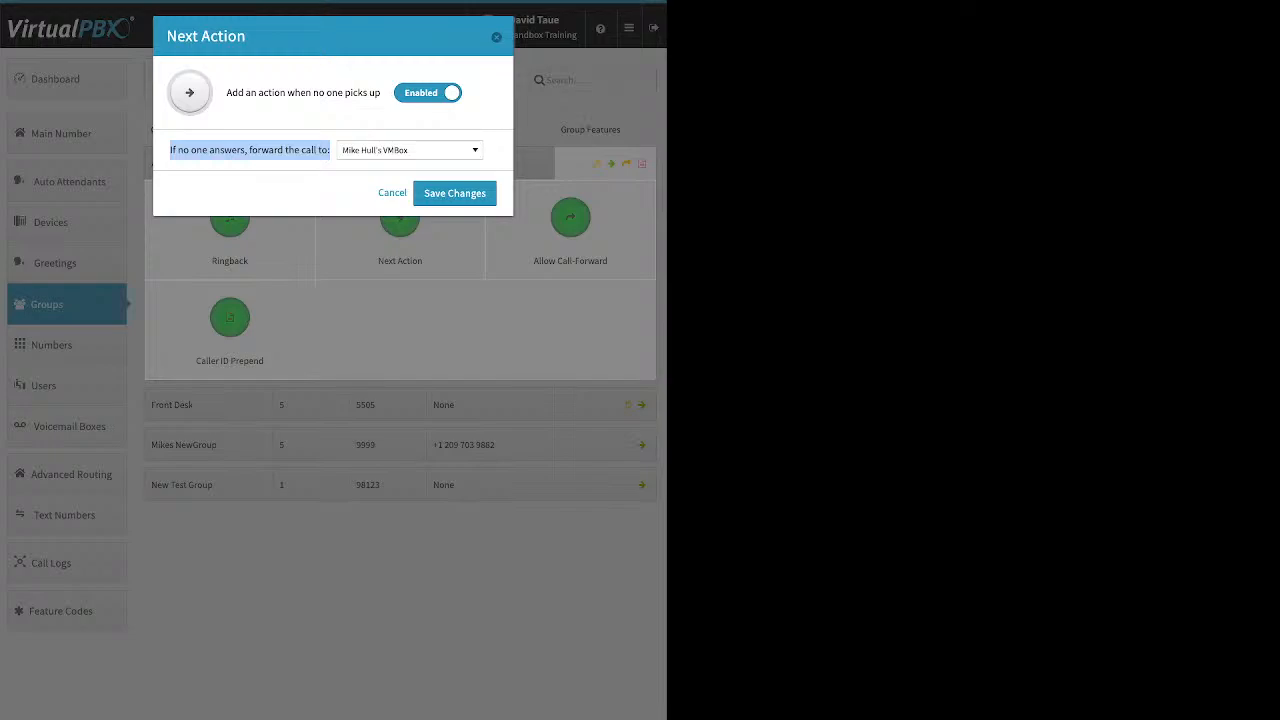
left_click(410, 150)
scroll(405, 272, "up", 15)
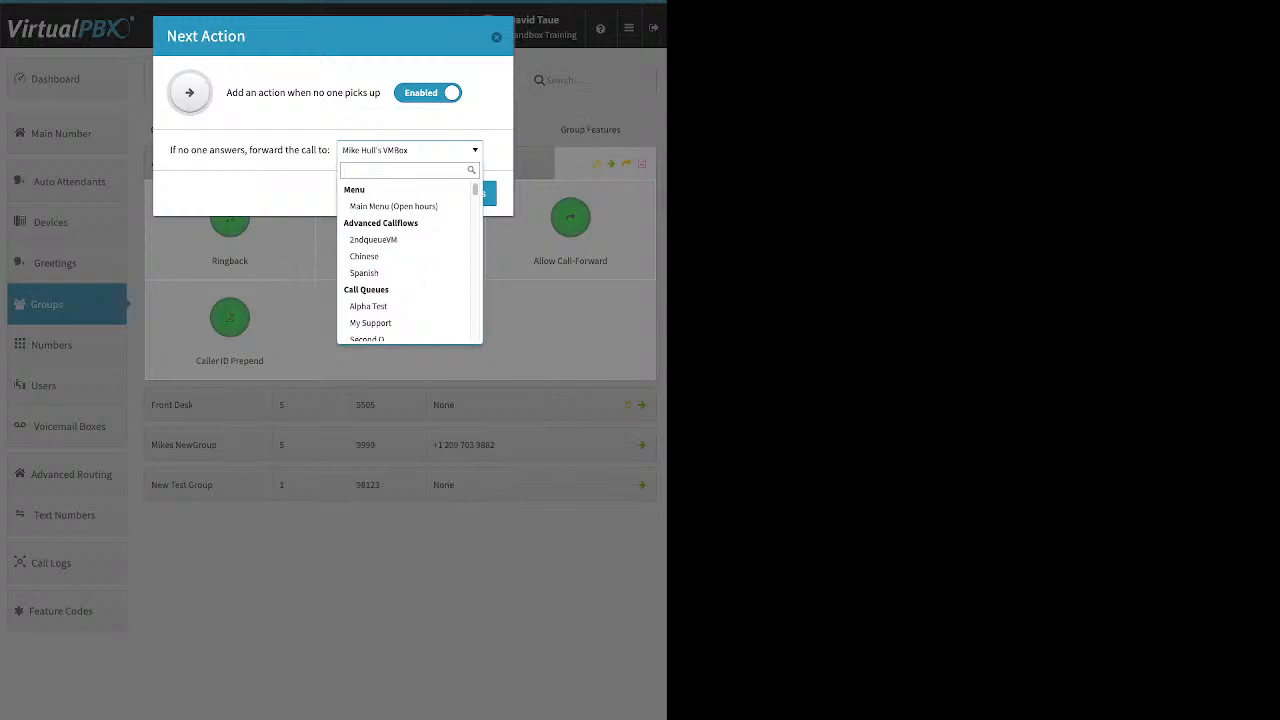
scroll(405, 257, "down", 1)
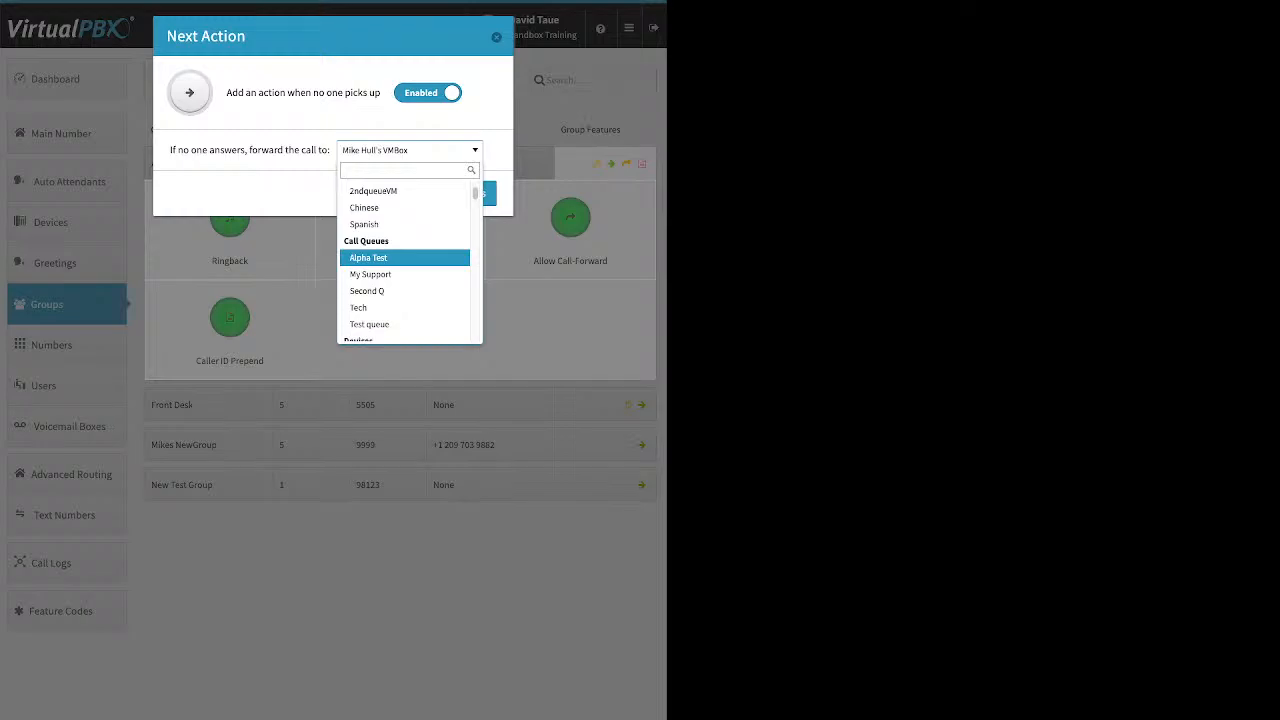
scroll(405, 257, "down", 4)
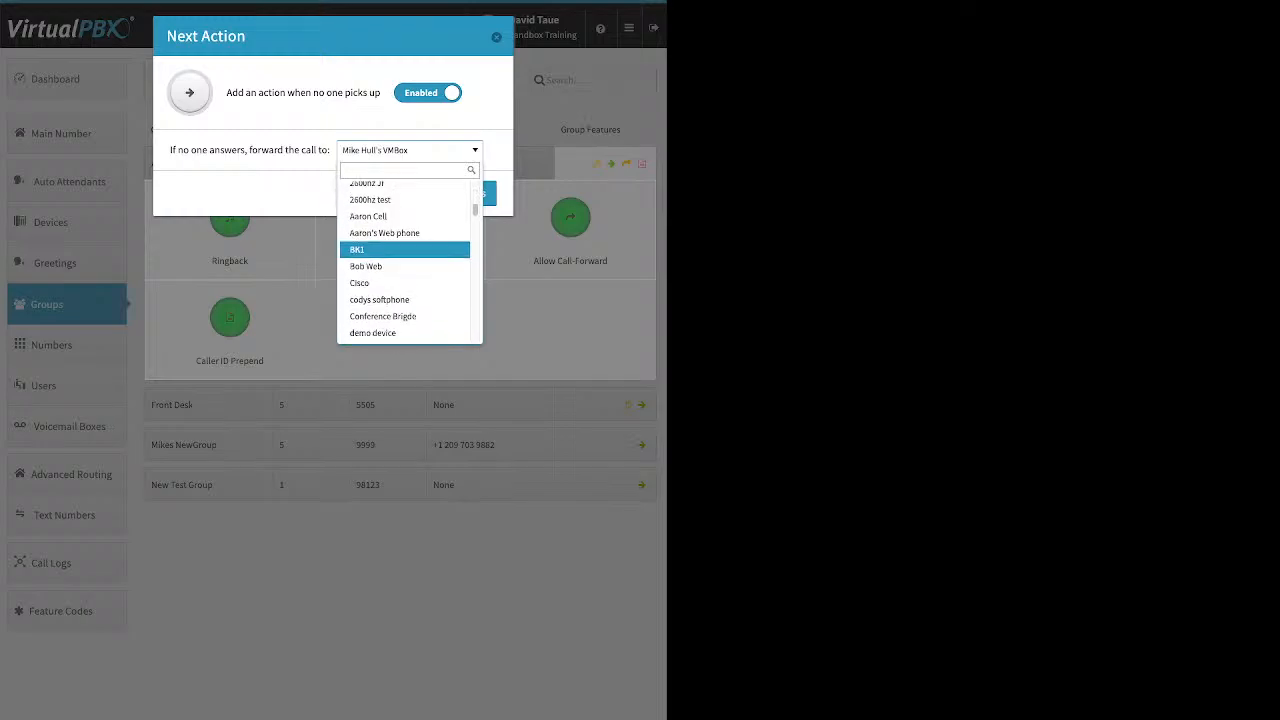
scroll(405, 257, "down", 8)
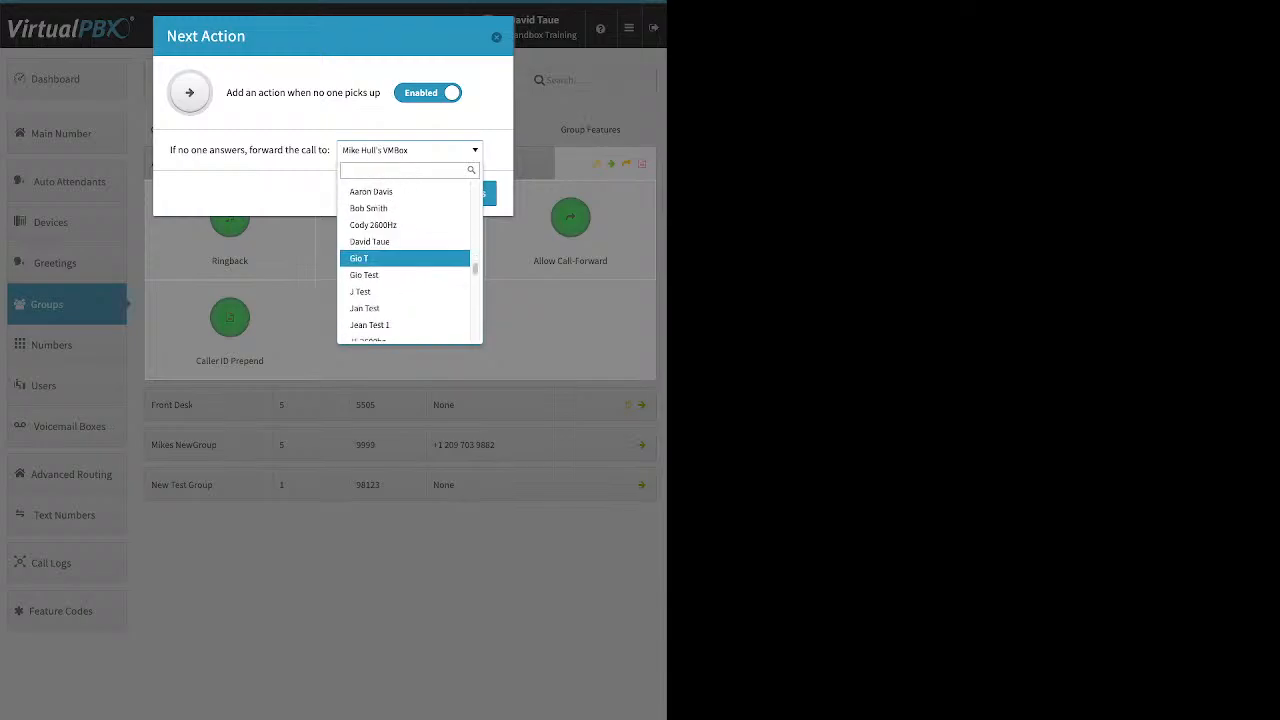
scroll(405, 260, "down", 1)
scroll(405, 262, "down", 6)
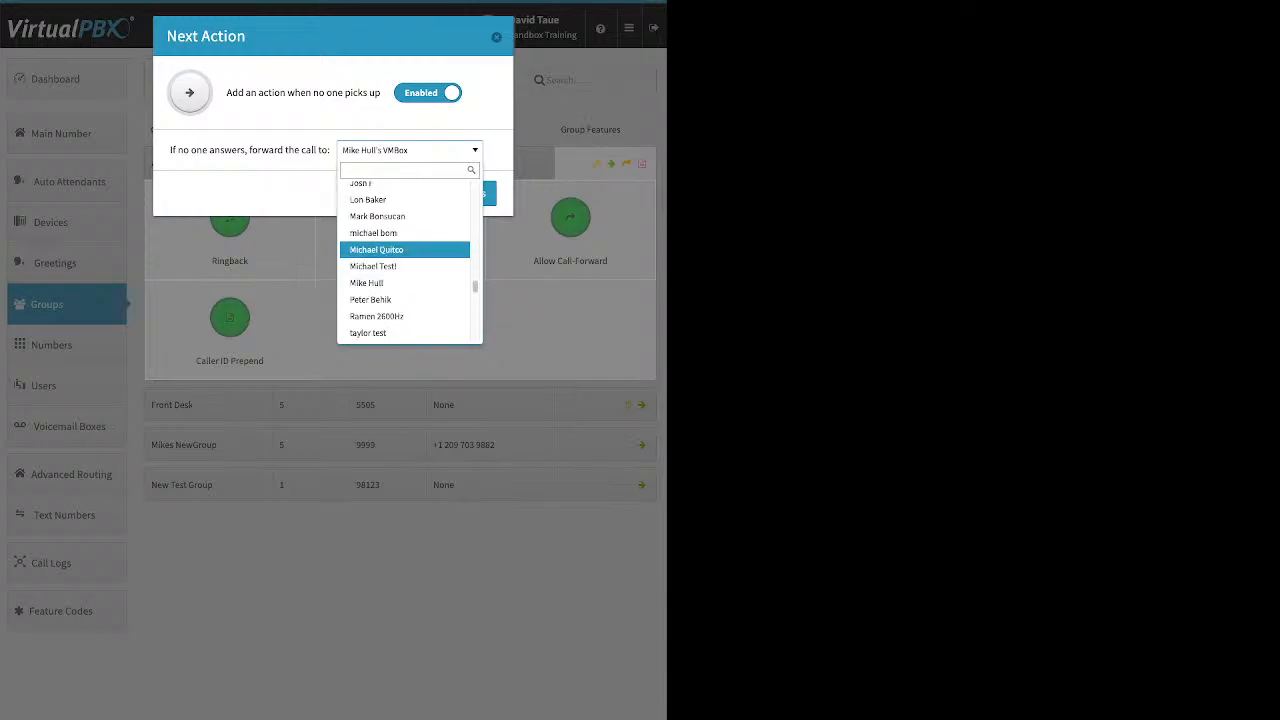
key("Escape")
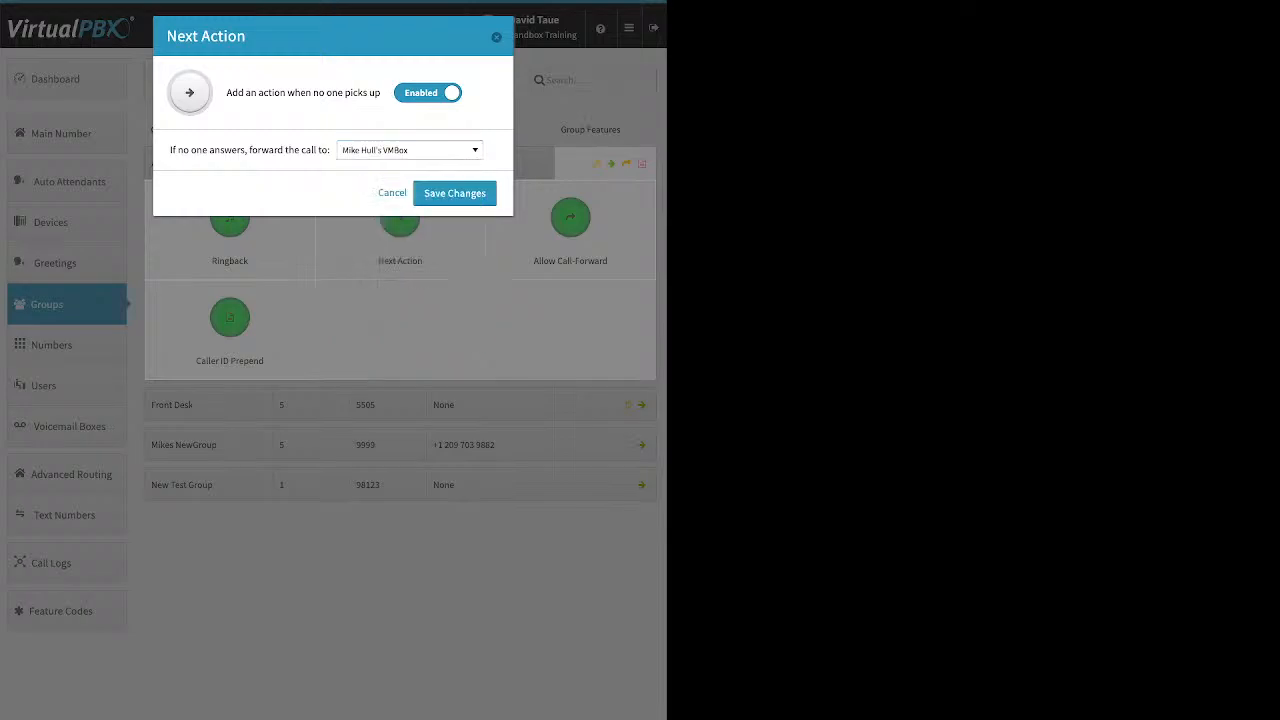
key("Escape")
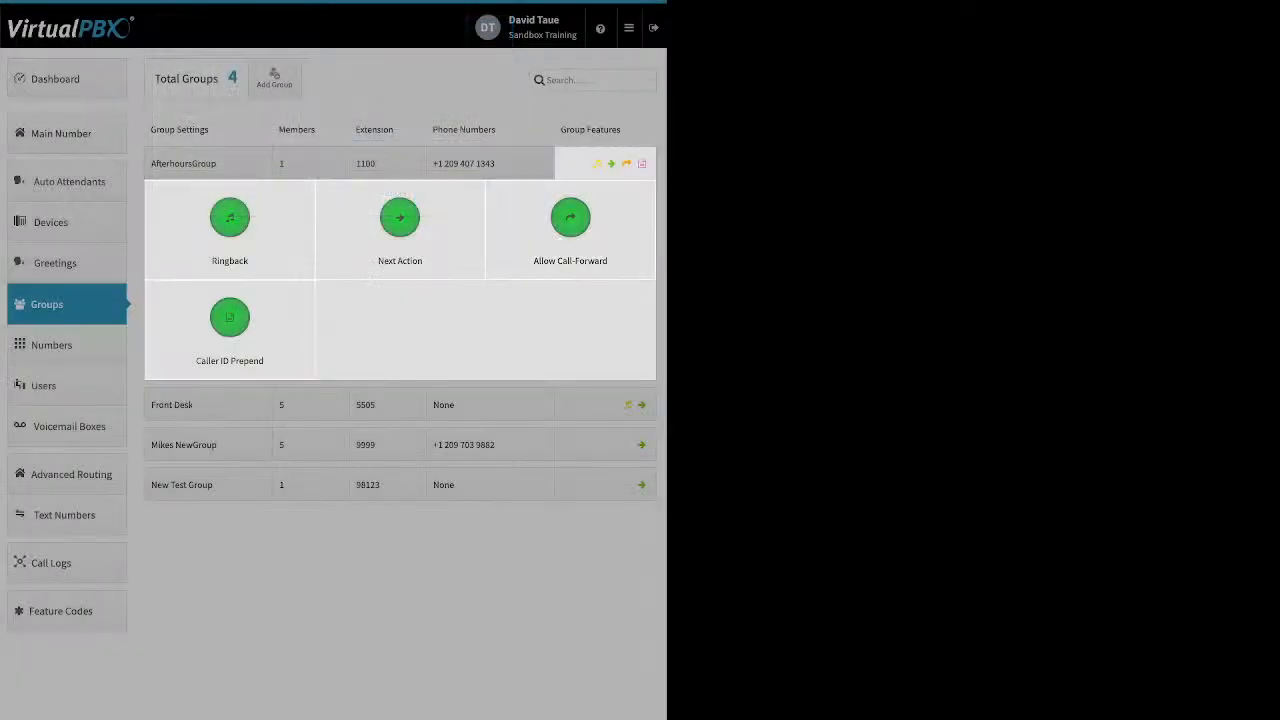
View the AfterhoursGroup's Allow Call-Forward and Caller ID Prepend settings, closing each without saving
left_click(570, 217)
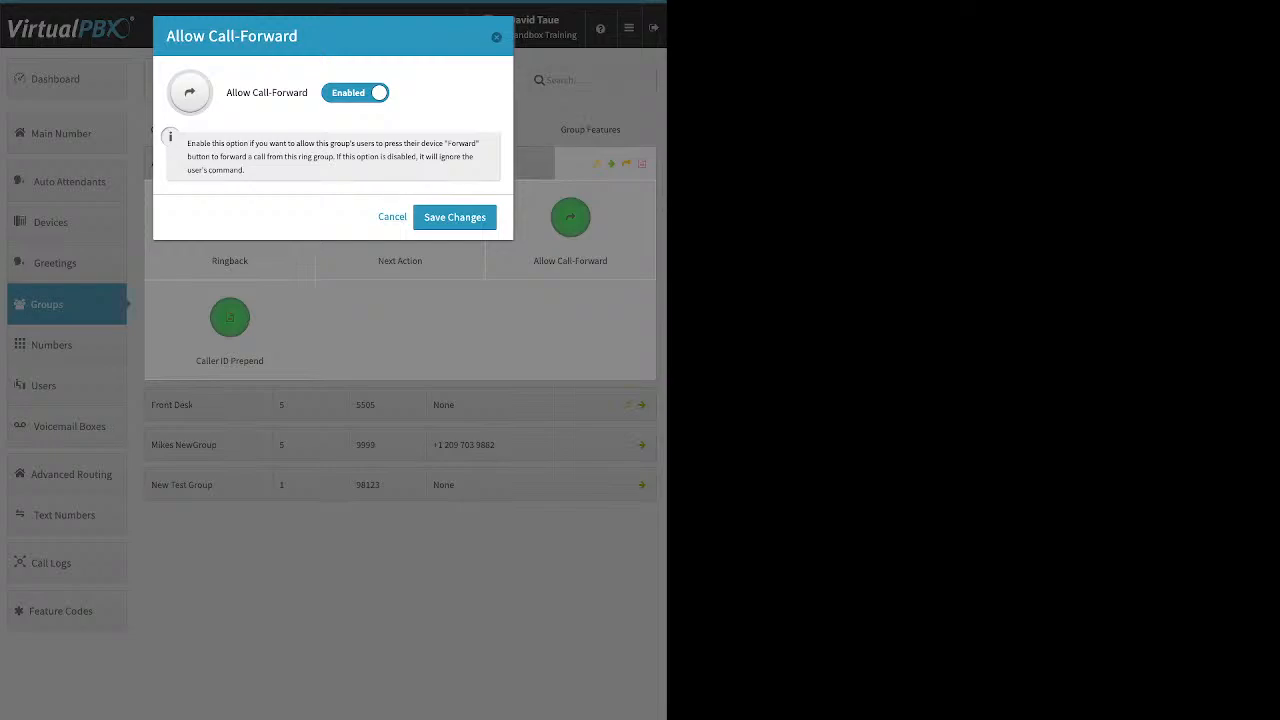
key("Escape")
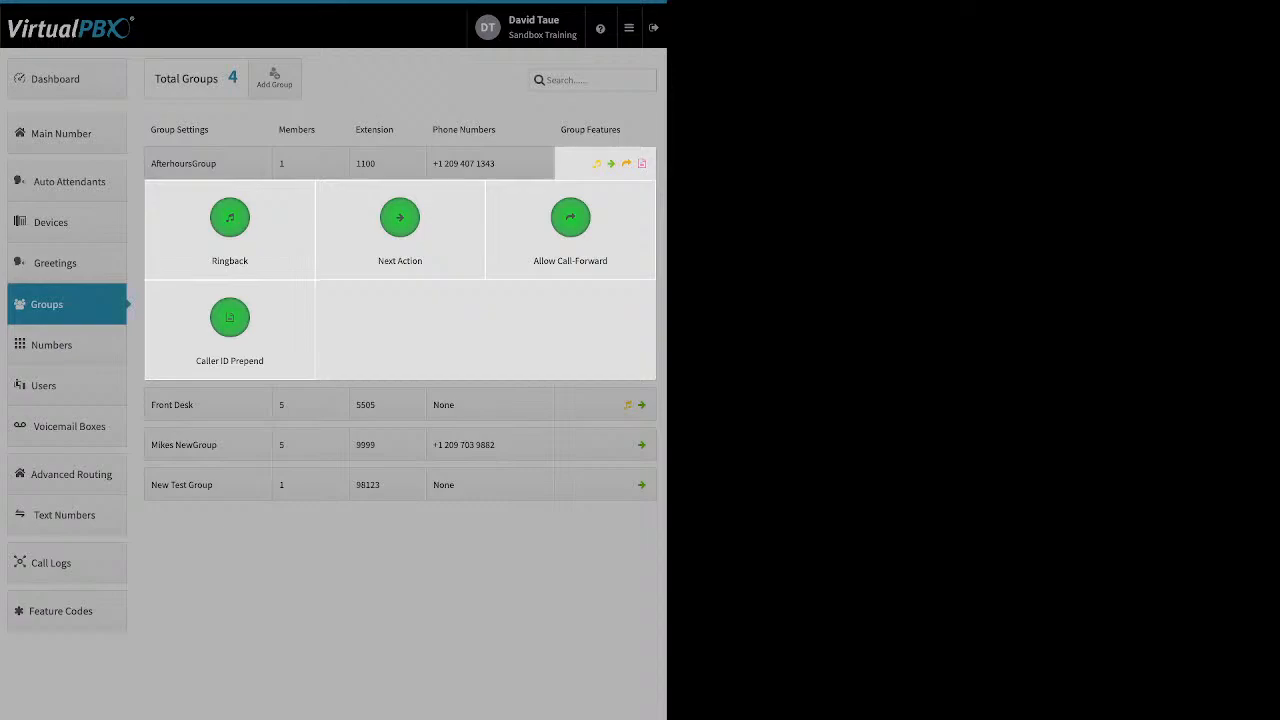
left_click(229, 318)
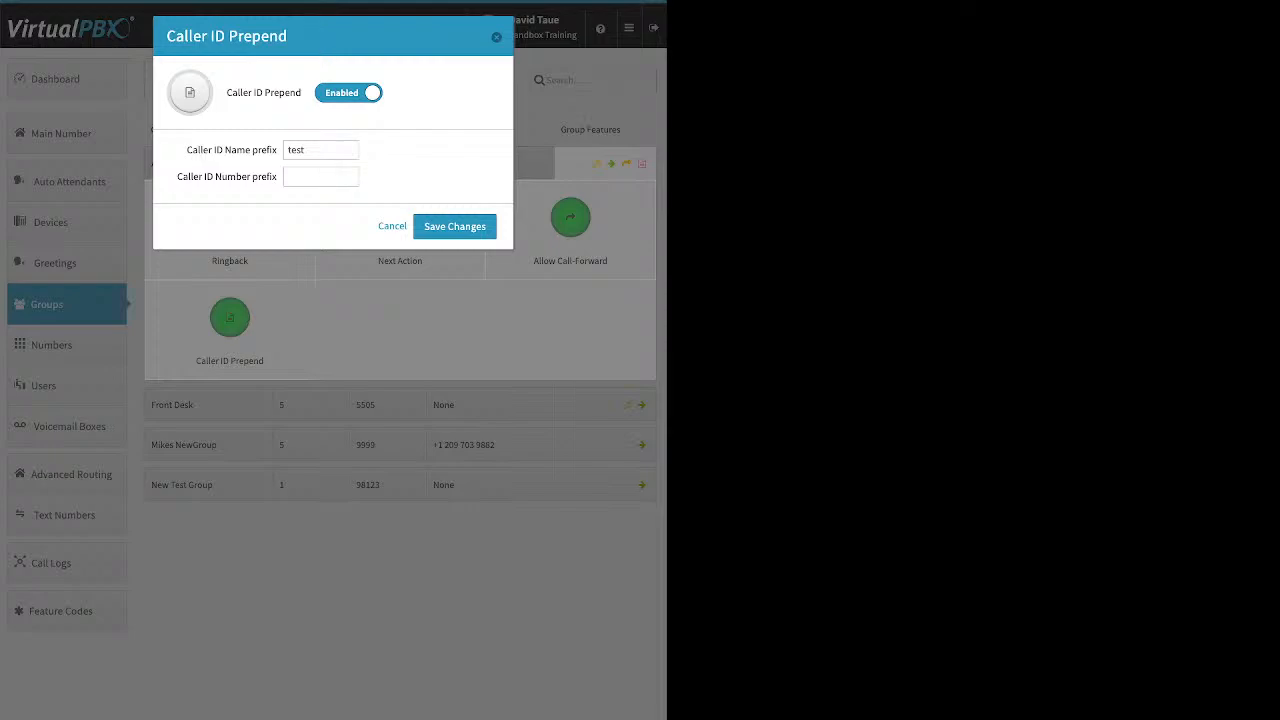
left_click_drag(187, 150, 277, 150)
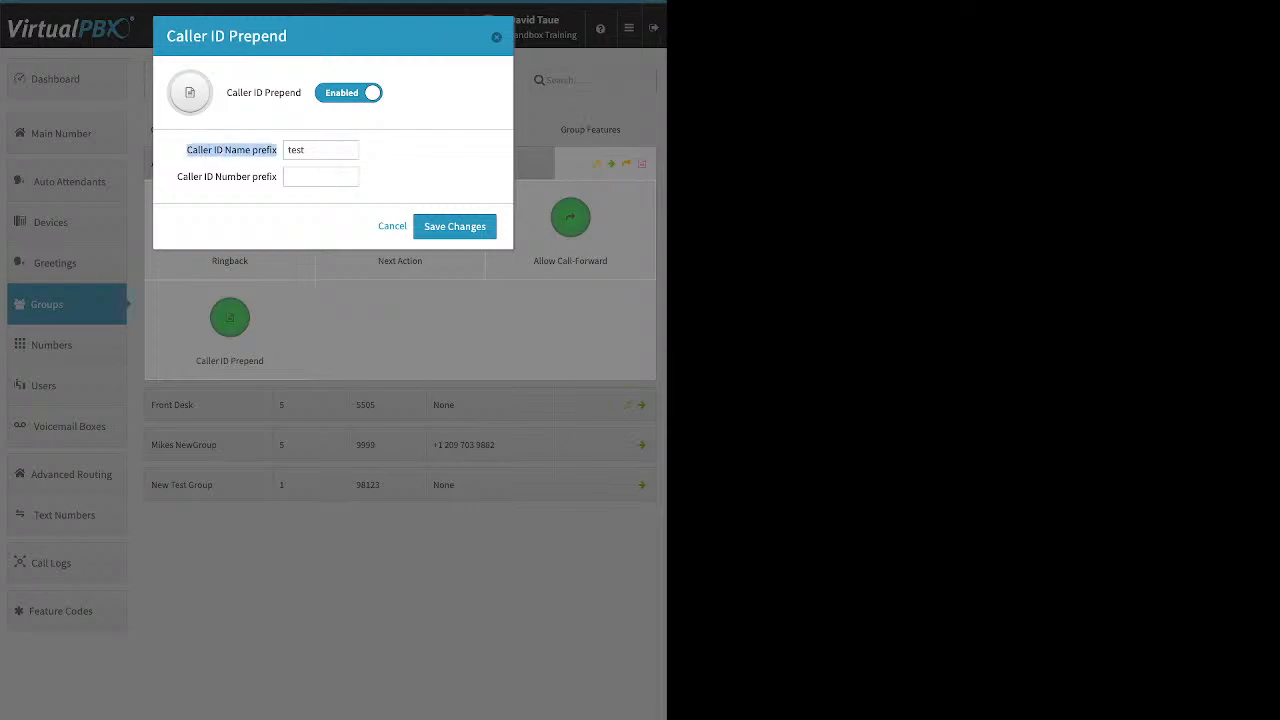
left_click(277, 152)
left_click_drag(176, 177, 276, 177)
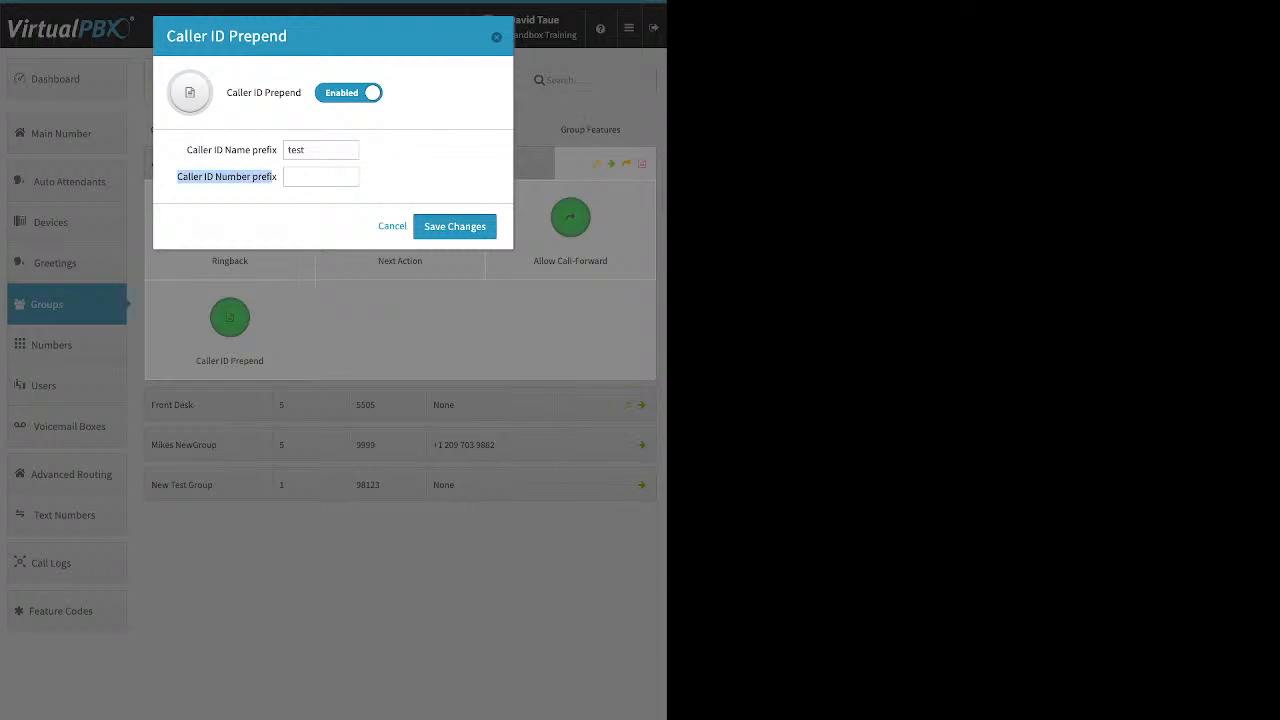
left_click(497, 37)
Open the numbers in use and view the options menu for the third number
left_click(110, 346)
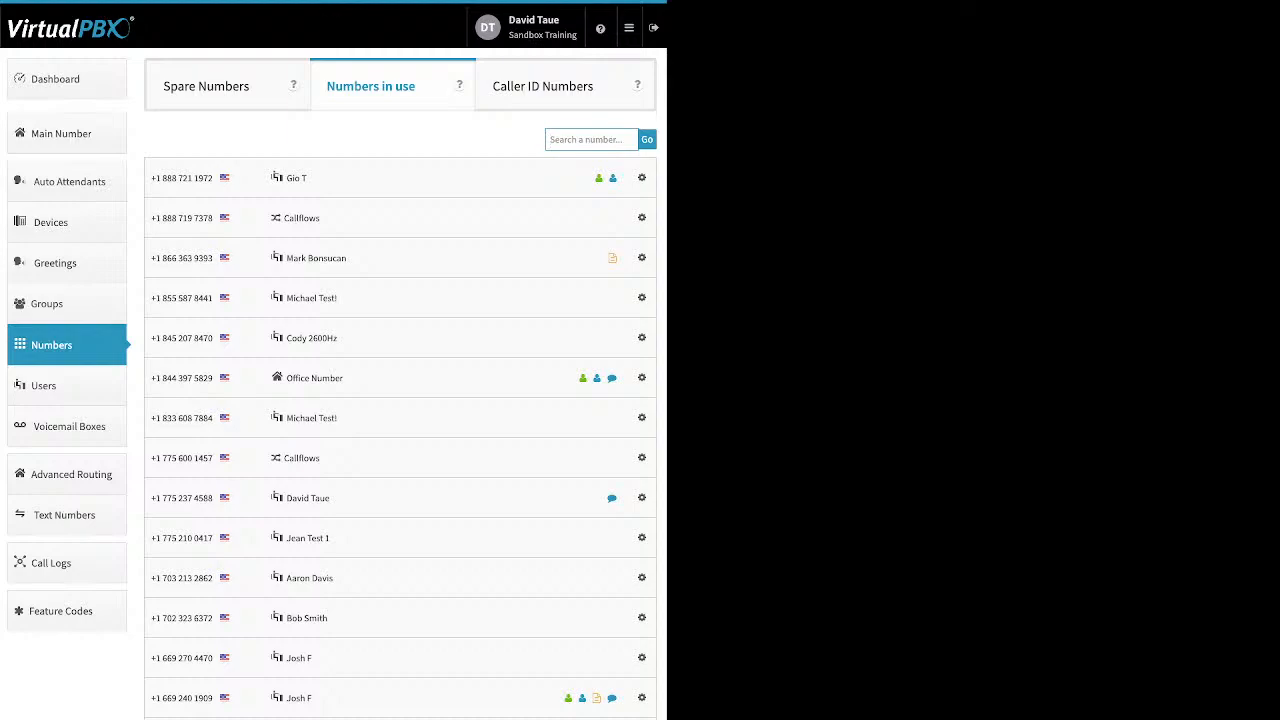
left_click(642, 258)
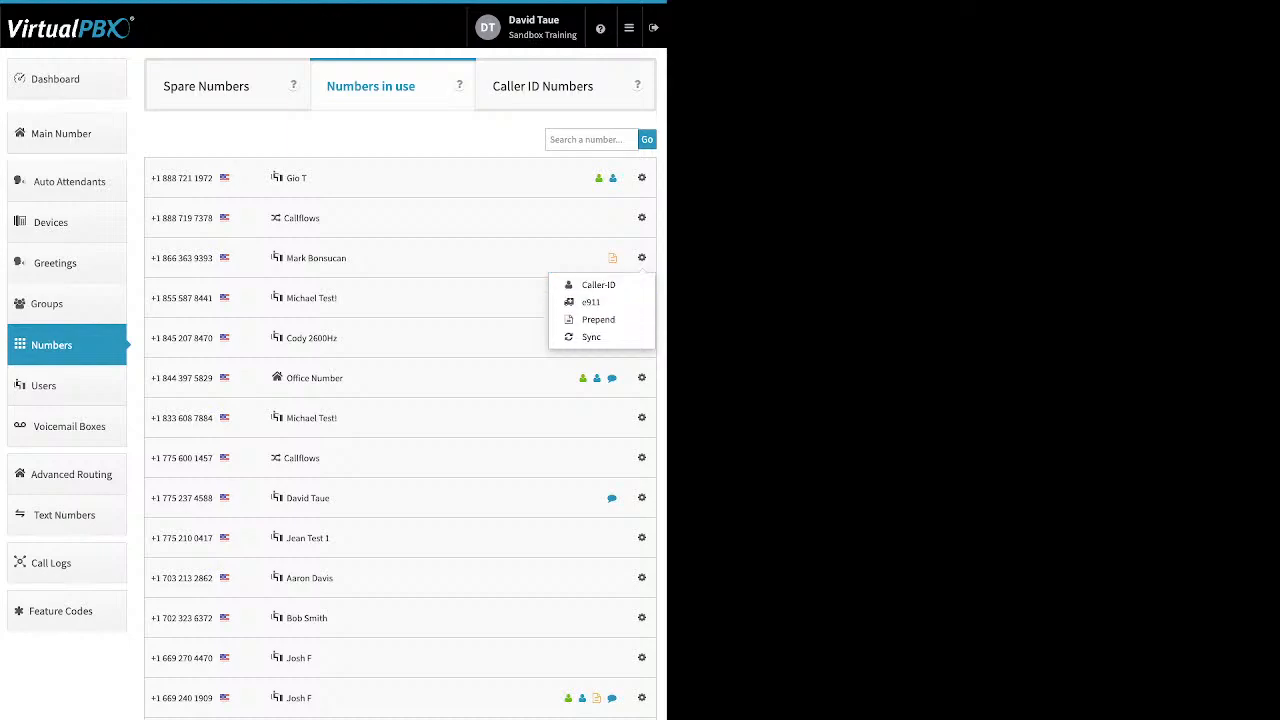
left_click(642, 258)
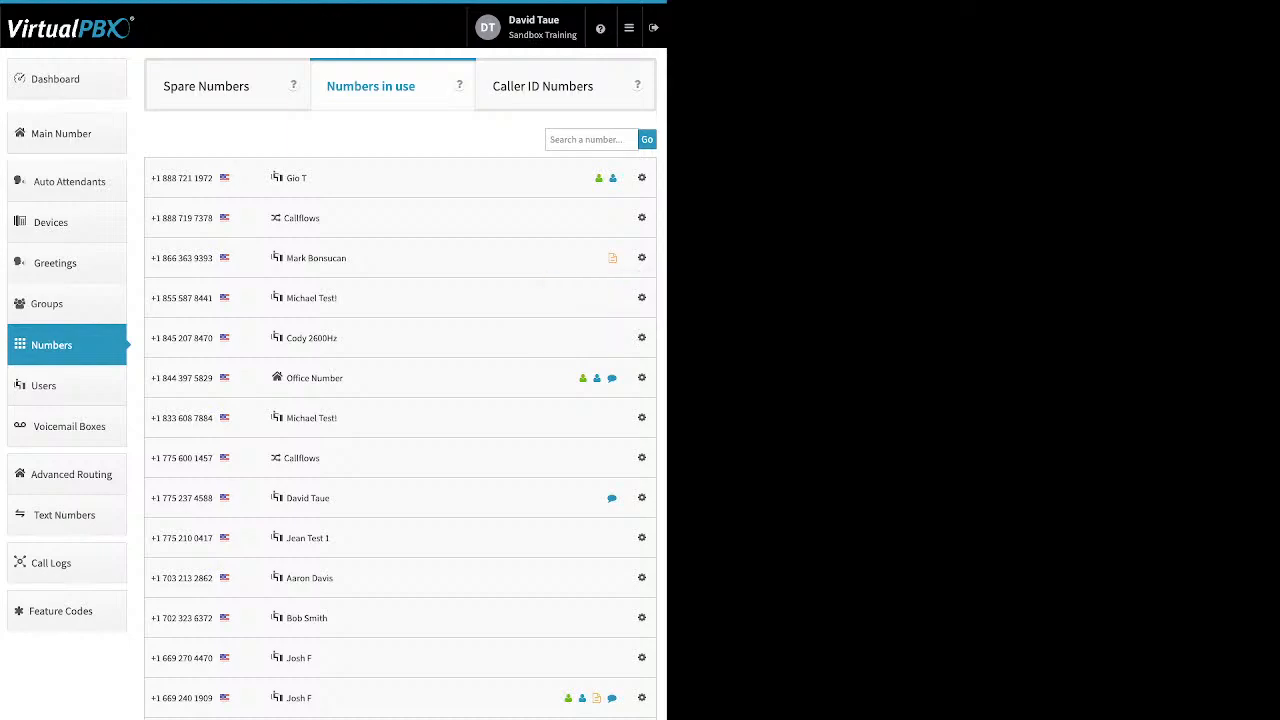
Delete the first and fourth numbers from the spare numbers list
left_click(207, 86)
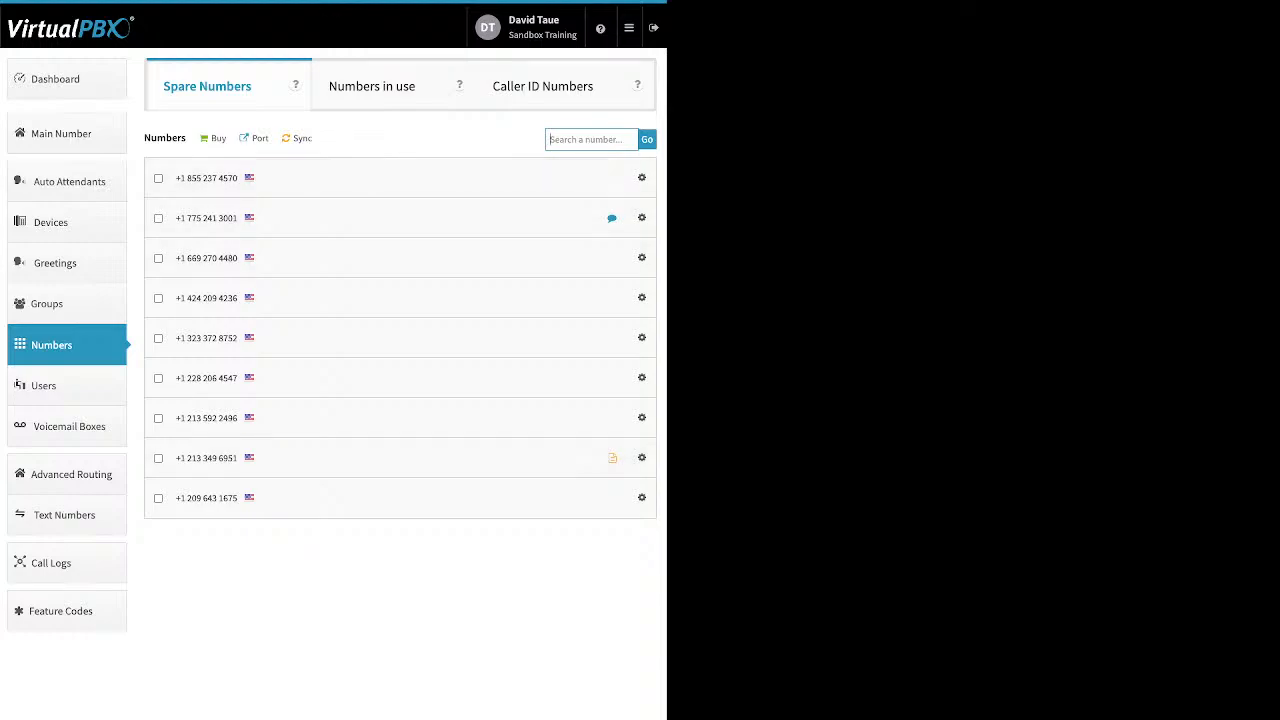
double_click(165, 138)
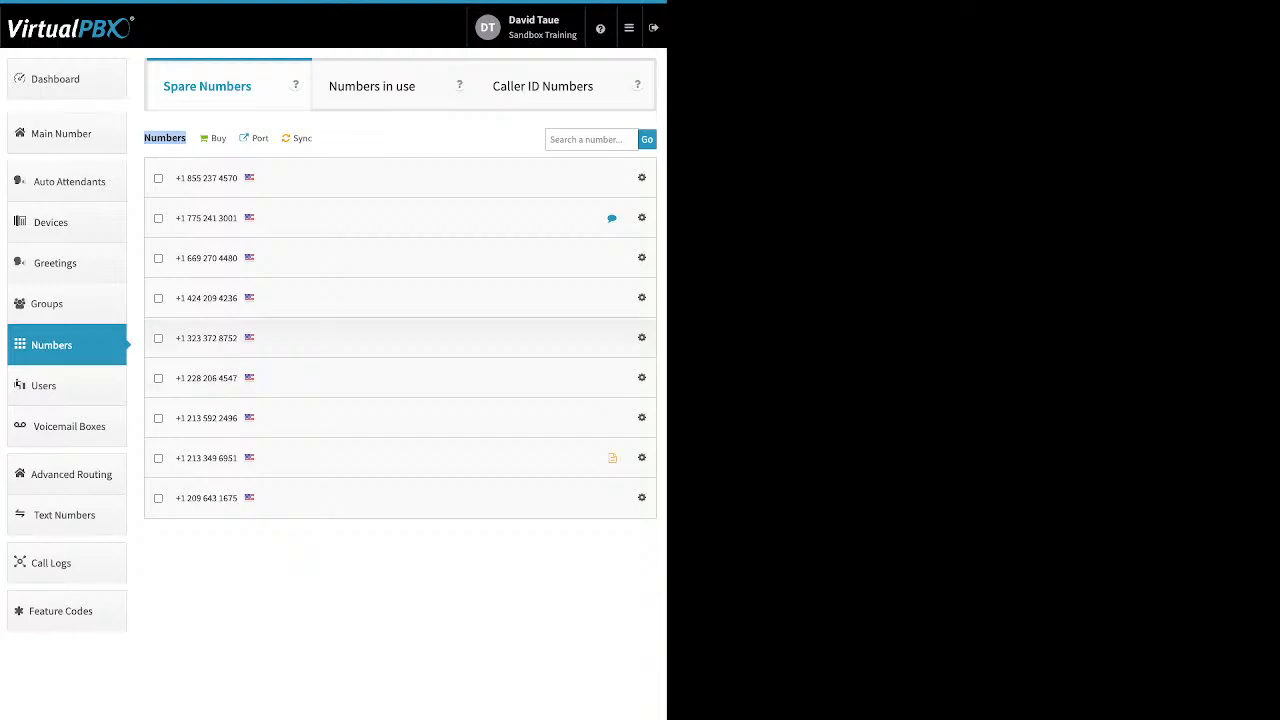
left_click(158, 298)
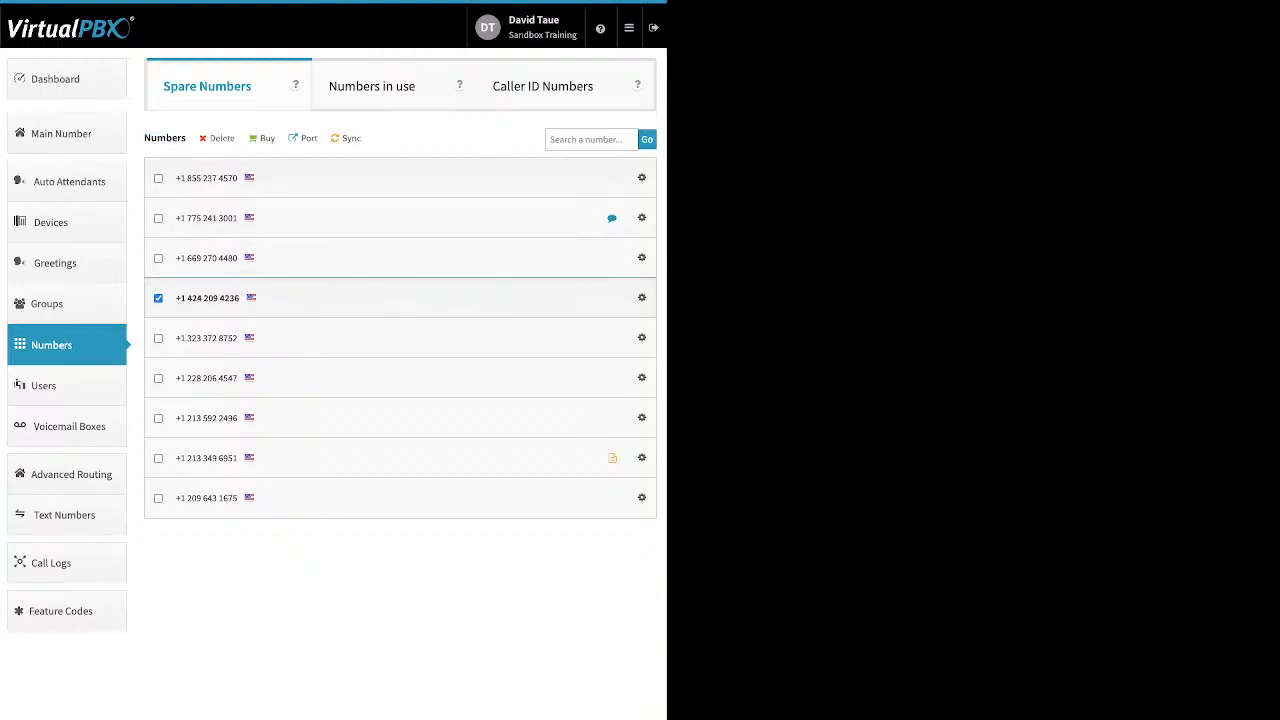
left_click(158, 178)
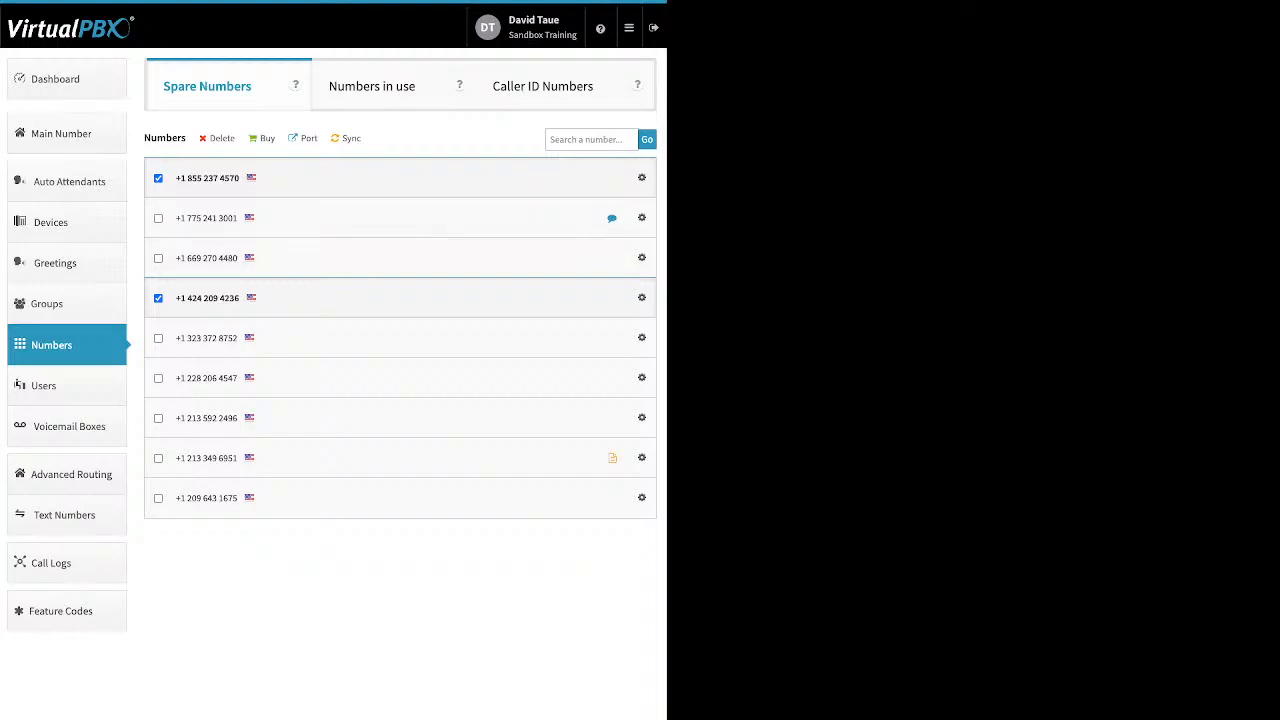
left_click(222, 138)
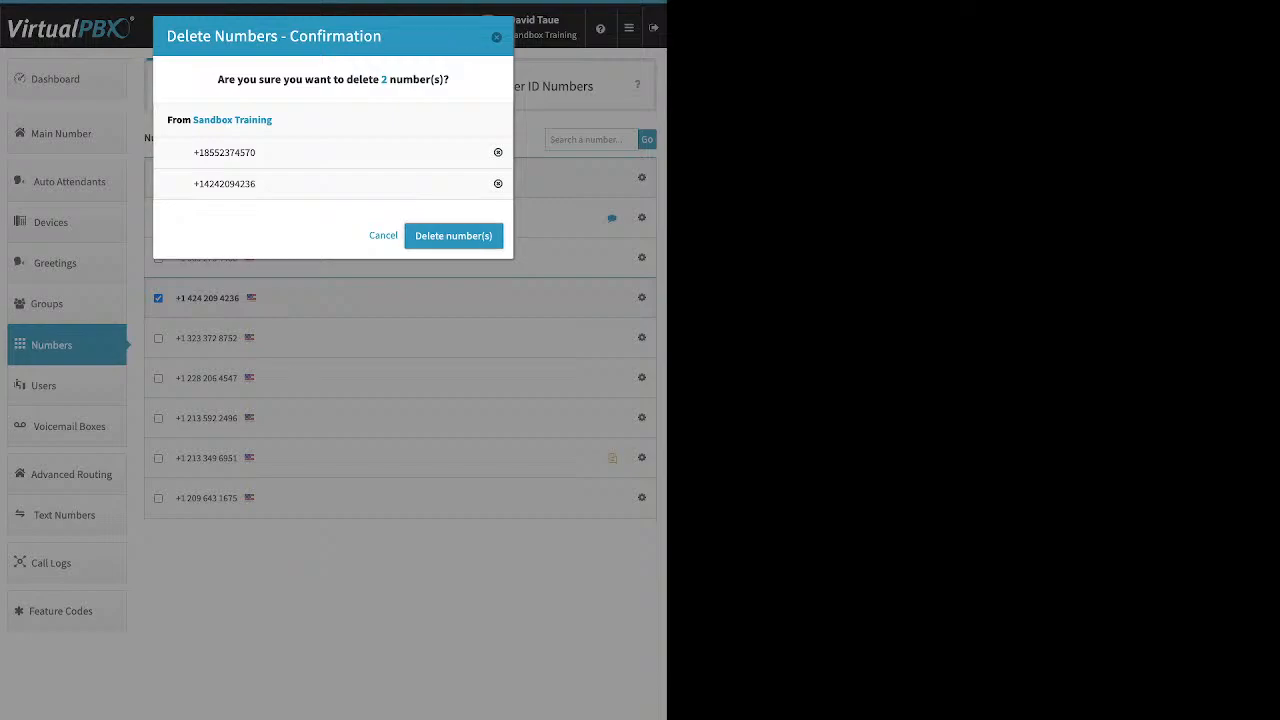
left_click(453, 235)
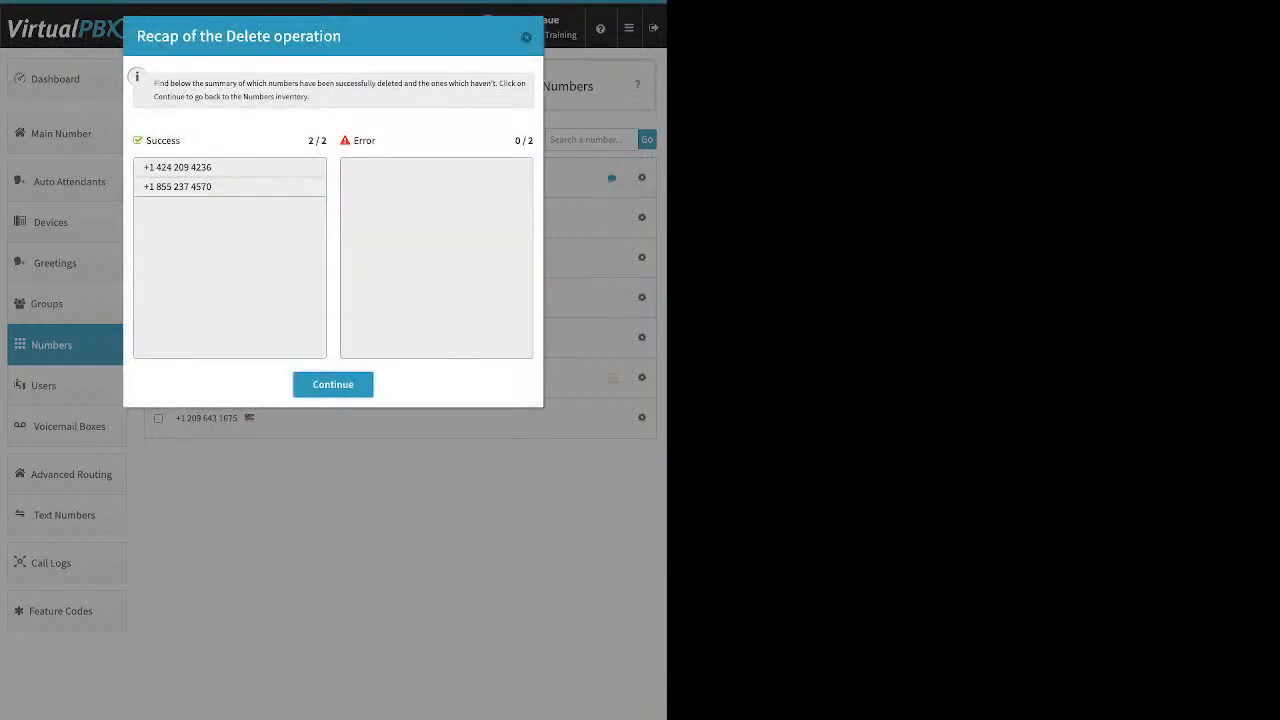
left_click(333, 385)
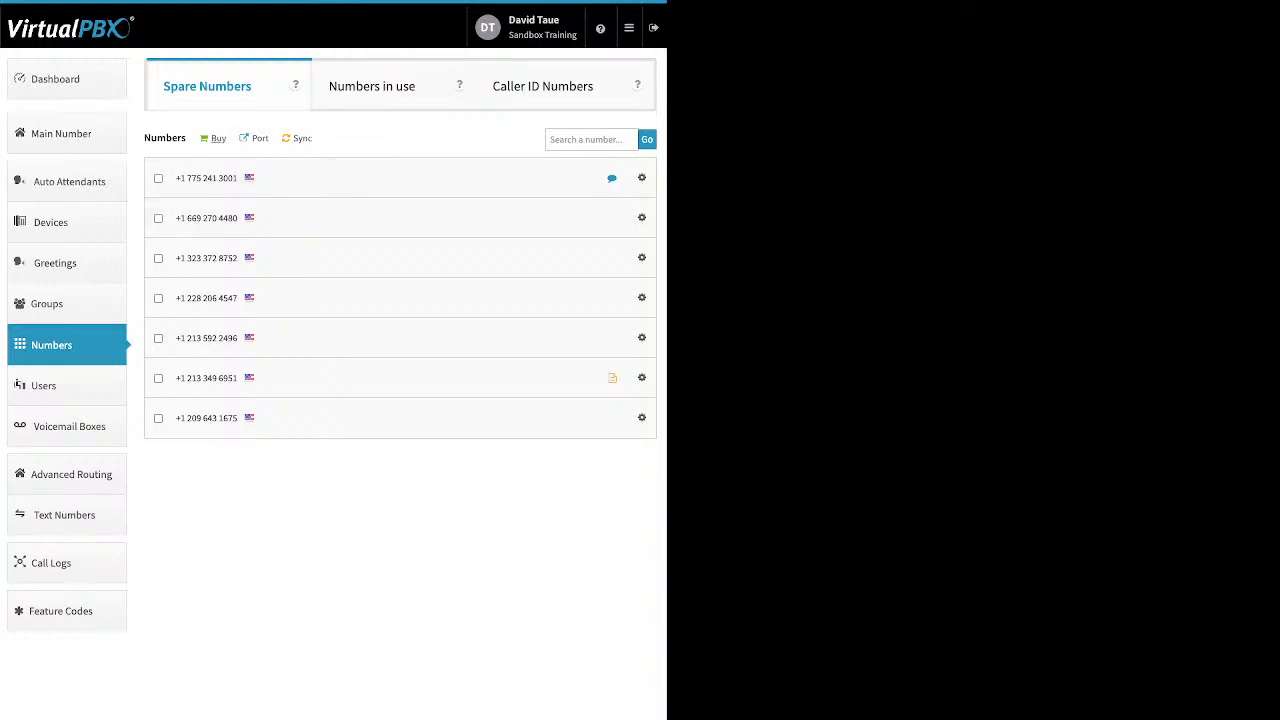
Review the buy-number options and open a new port request form, then close it
left_click(216, 138)
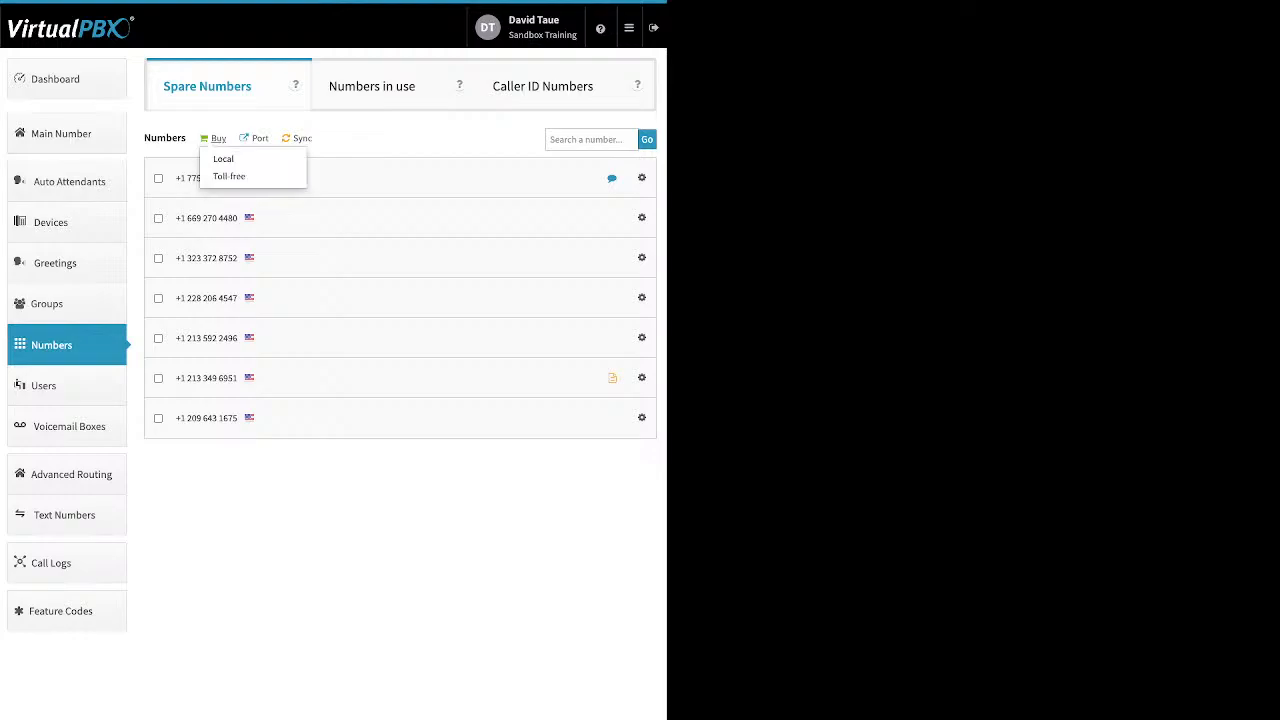
left_click(216, 138)
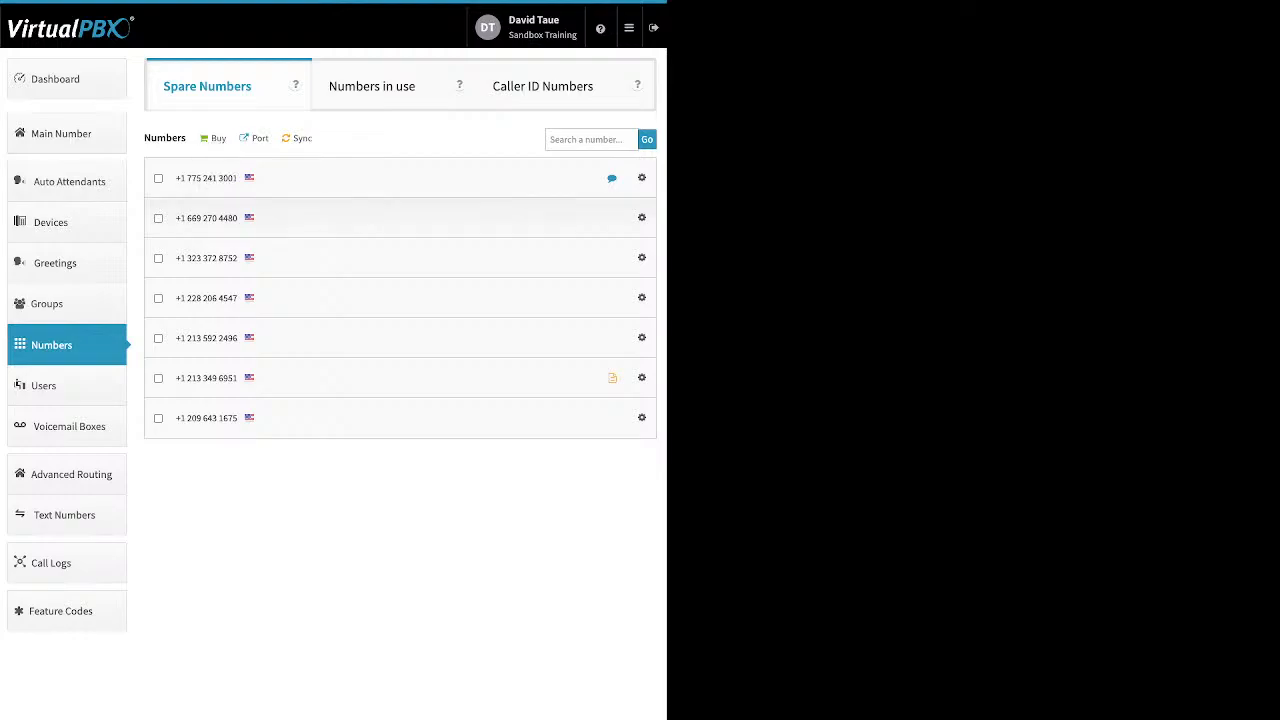
left_click(259, 139)
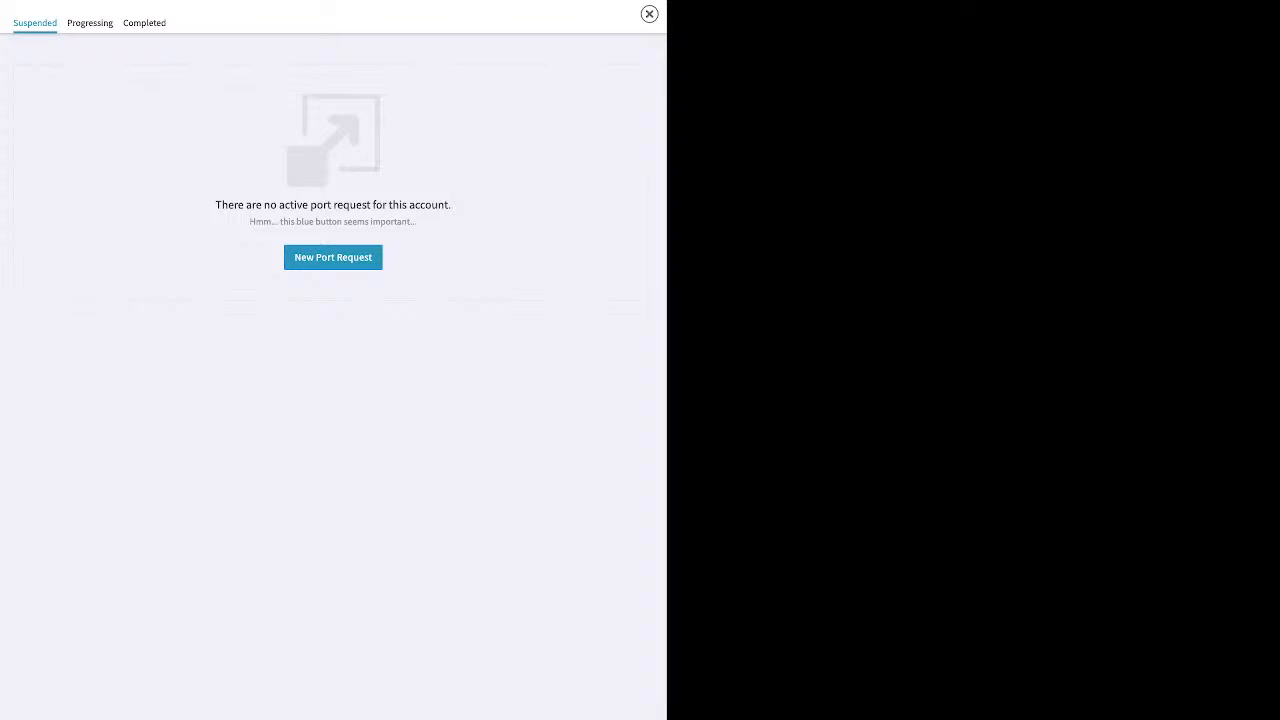
left_click(333, 257)
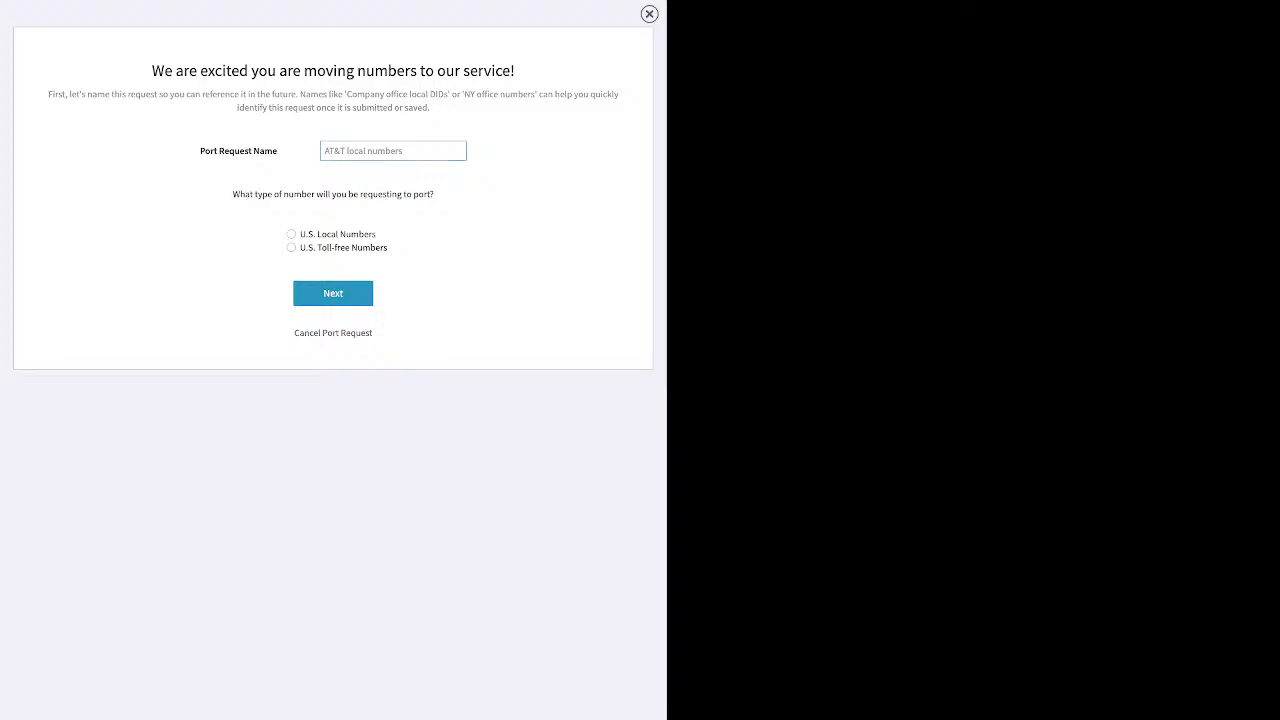
left_click(649, 14)
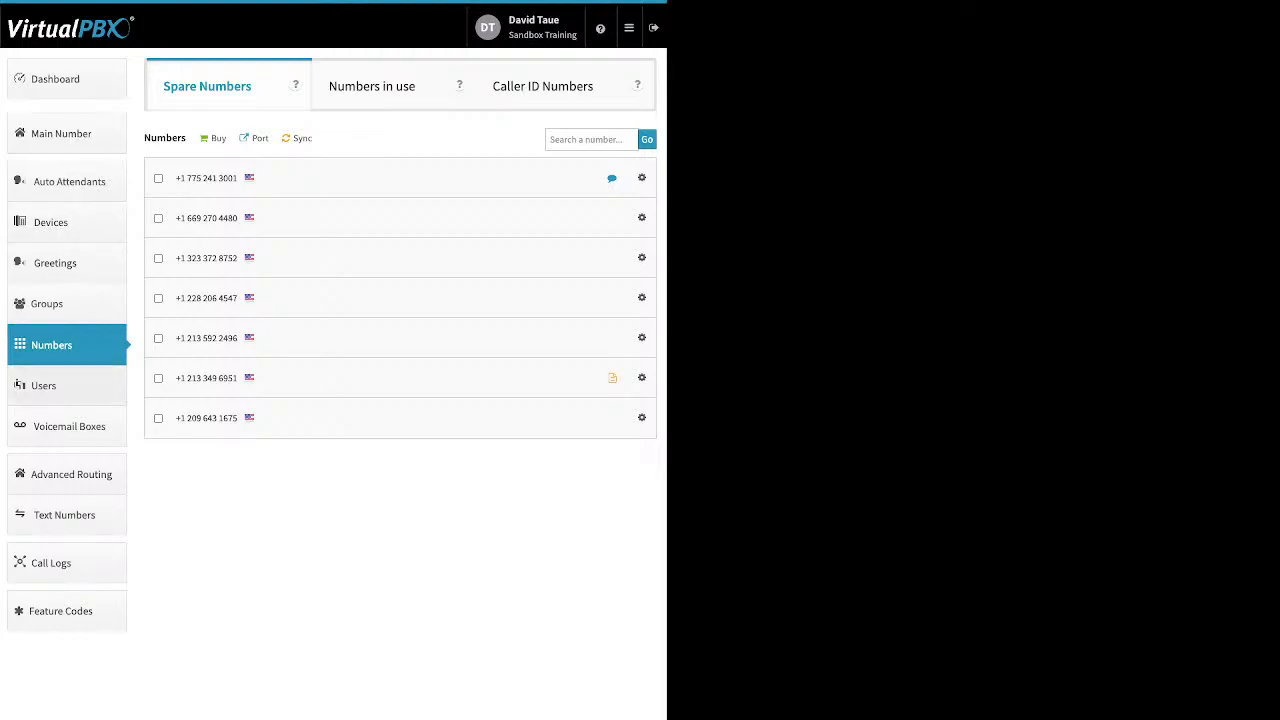
Go to Users, start adding a new user and set the main extension number to 6734
left_click(66, 386)
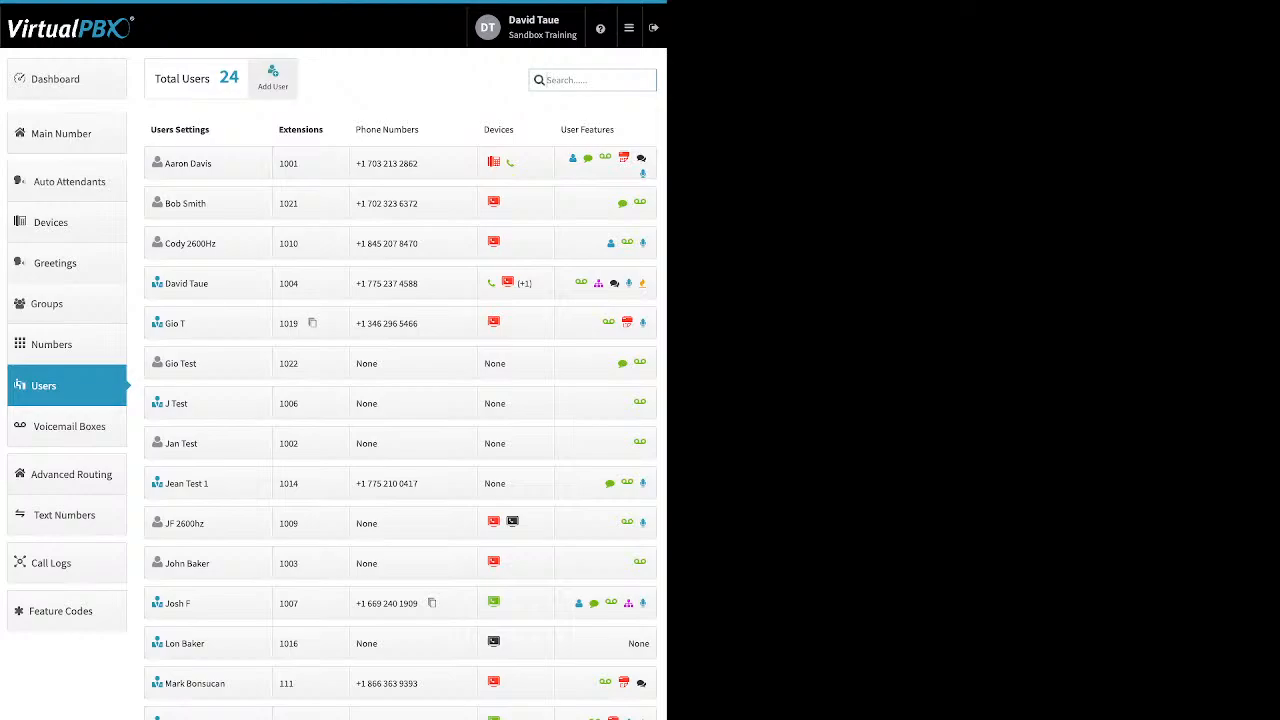
left_click(273, 78)
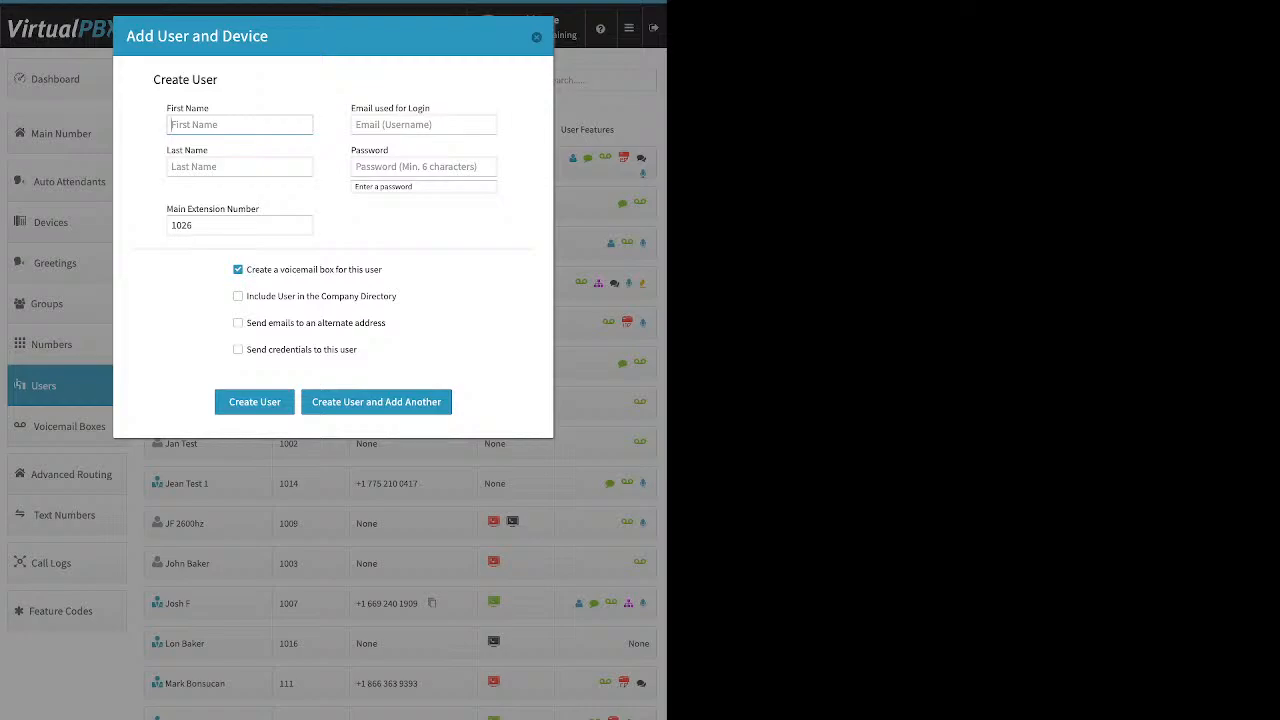
left_click_drag(431, 108, 350, 108)
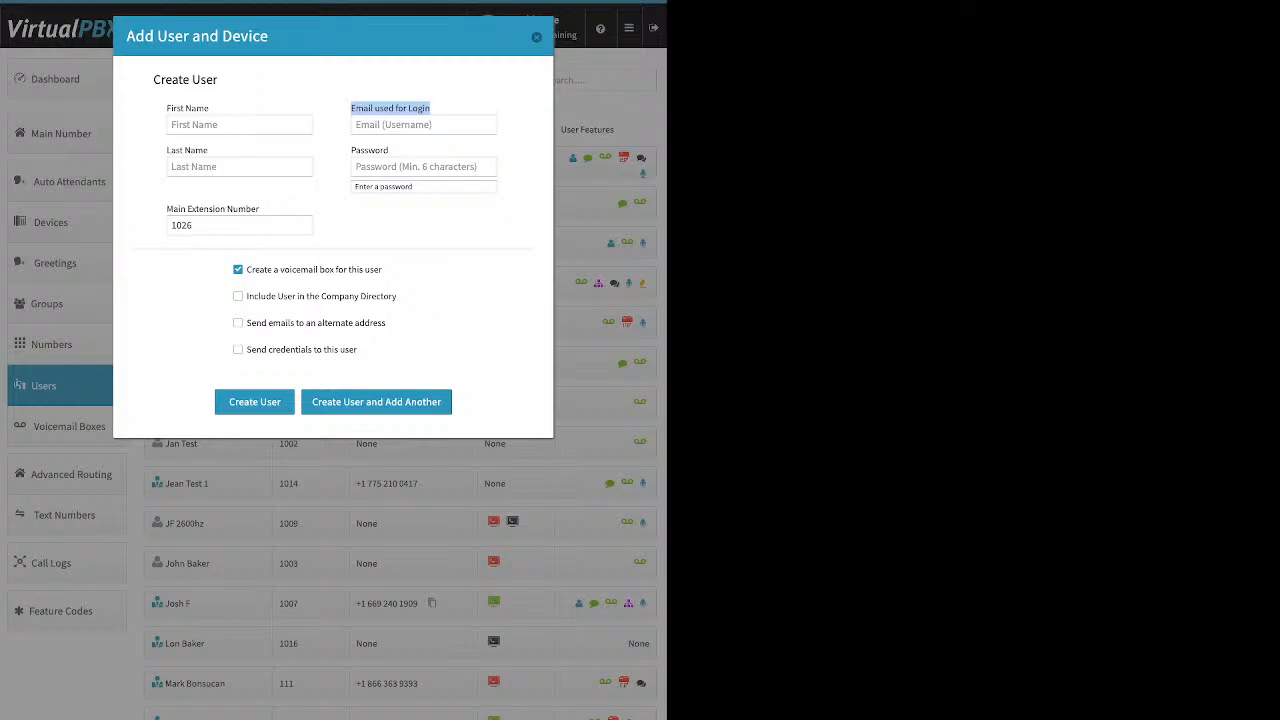
left_click(424, 167)
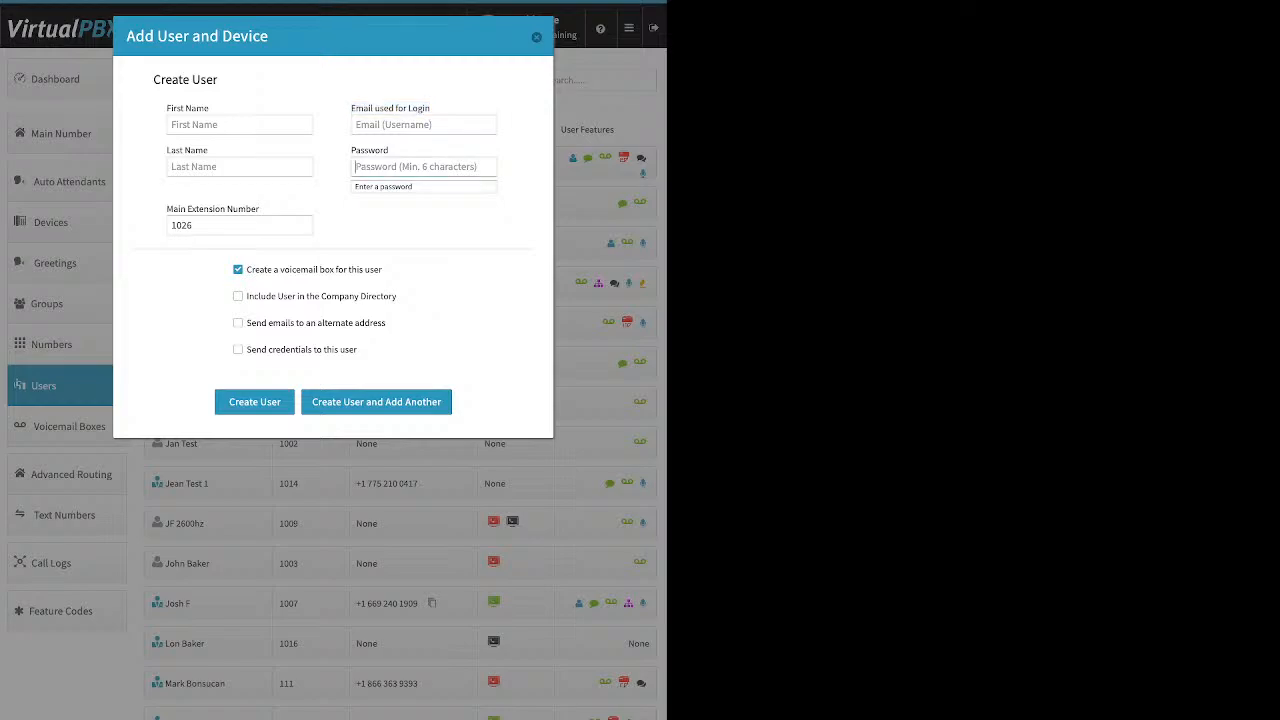
double_click(191, 225)
key("BackSpace")
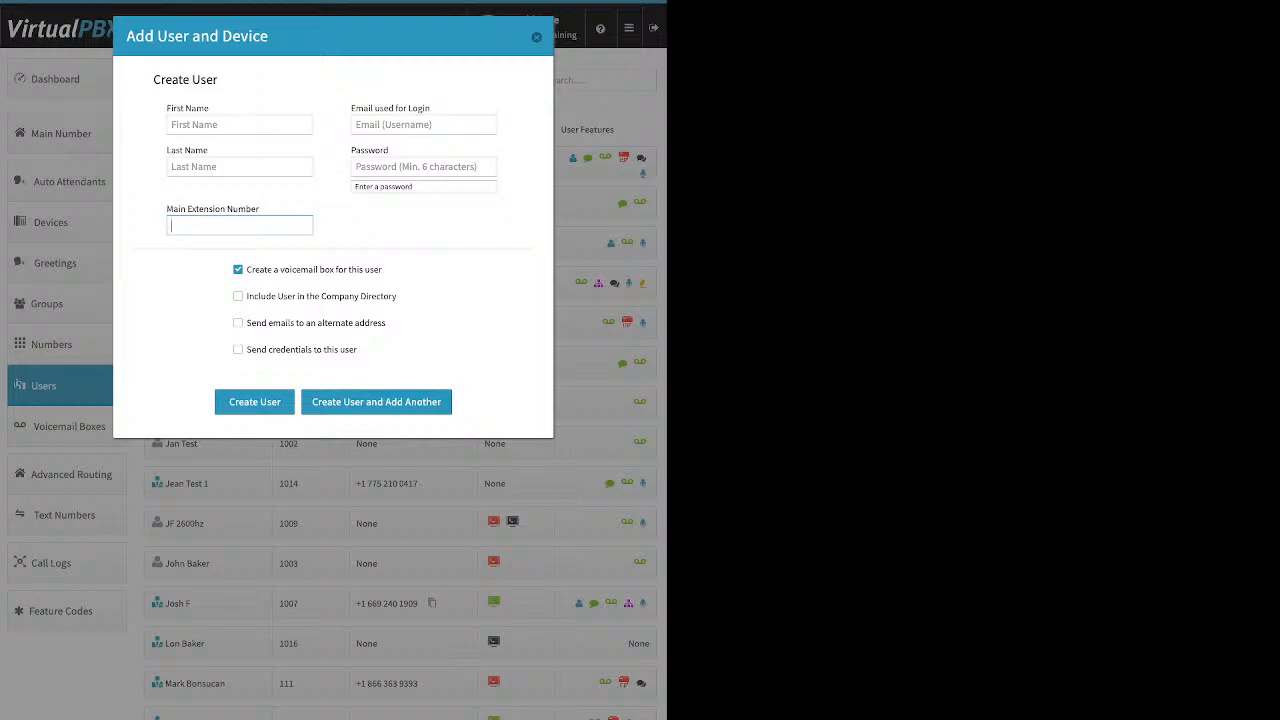
type("6734")
Tick the company directory and send-credentials options, toggle the alternate e-mail option, and close the dialog without creating
left_click_drag(384, 270, 246, 270)
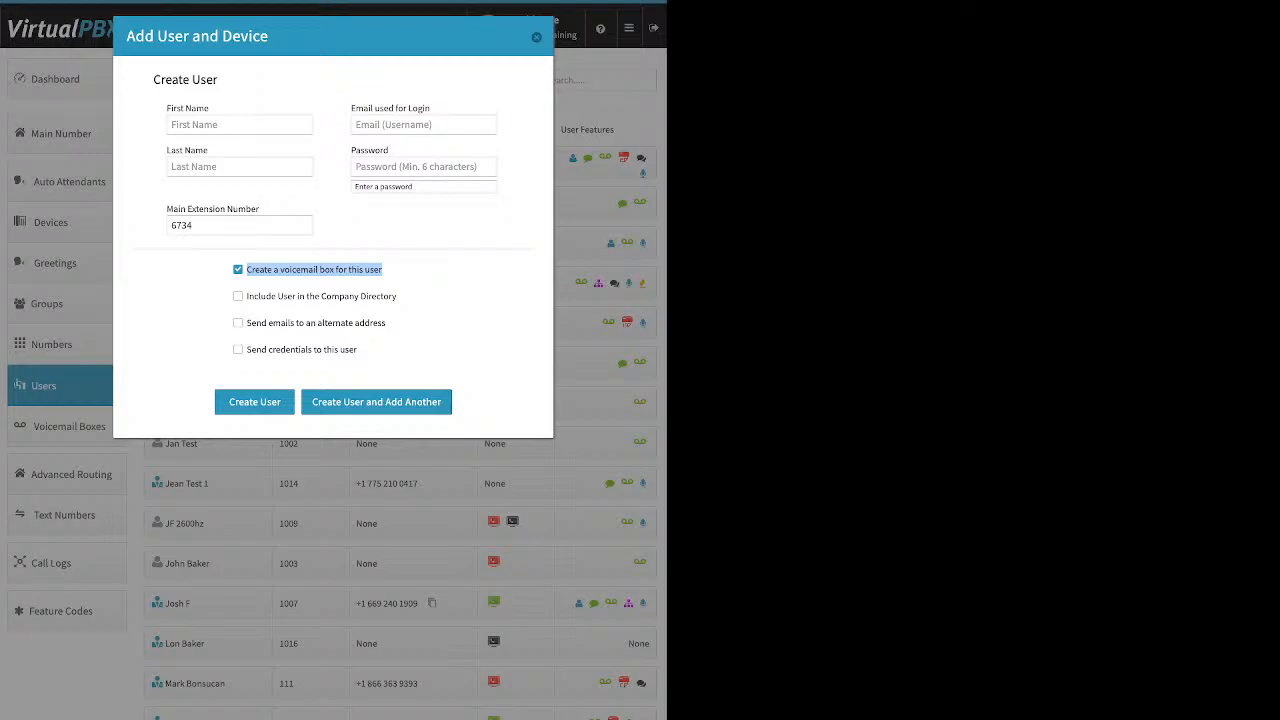
left_click(238, 296)
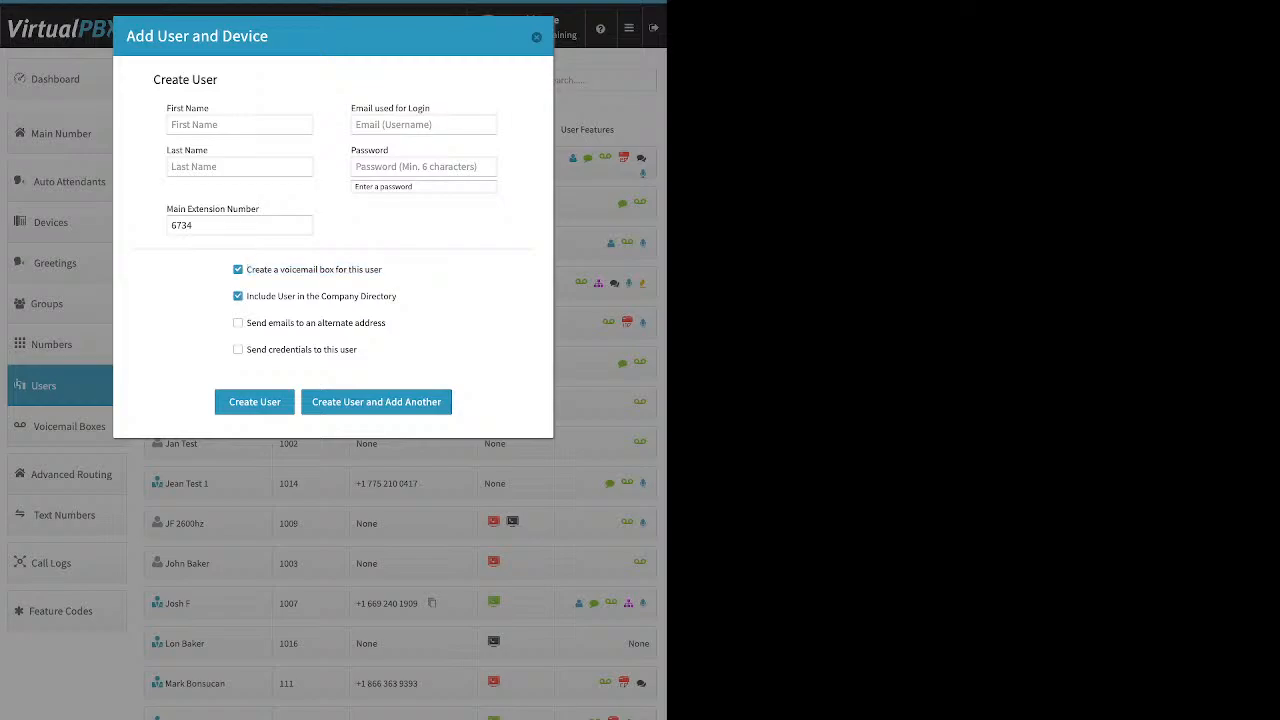
left_click_drag(398, 297, 290, 297)
left_click(290, 297)
left_click_drag(398, 297, 246, 297)
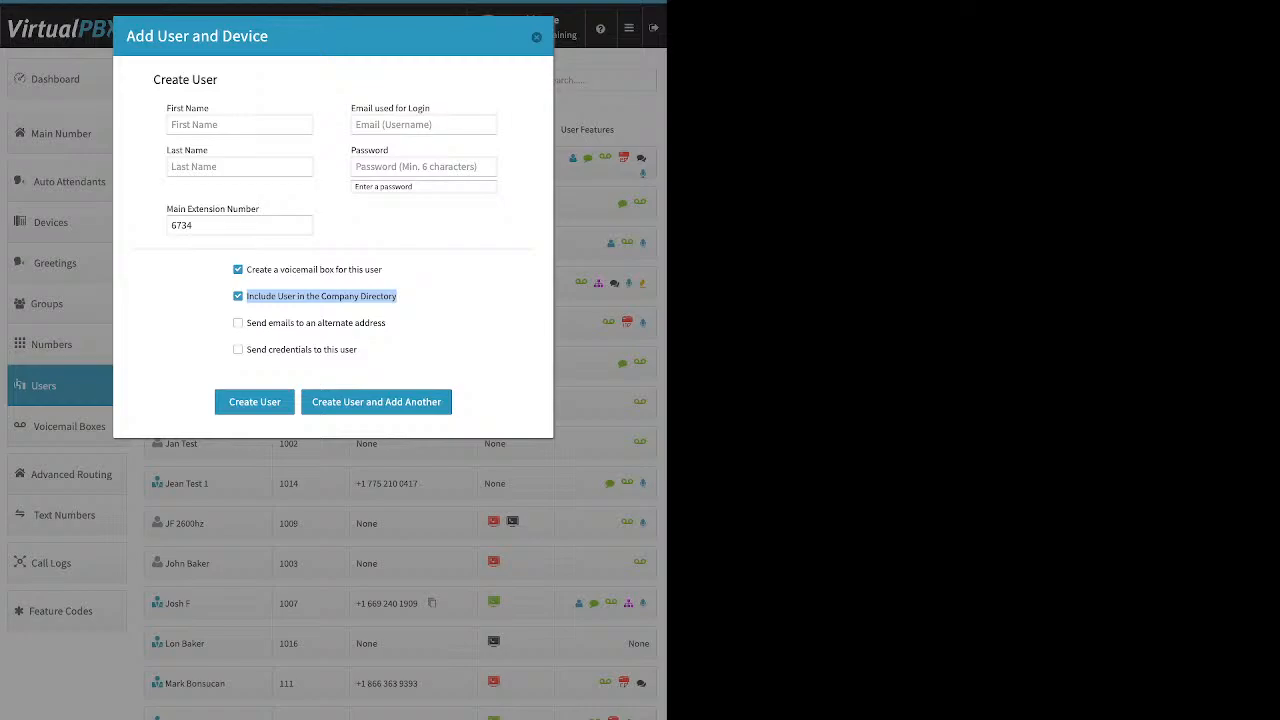
left_click(404, 298)
left_click_drag(386, 323, 246, 323)
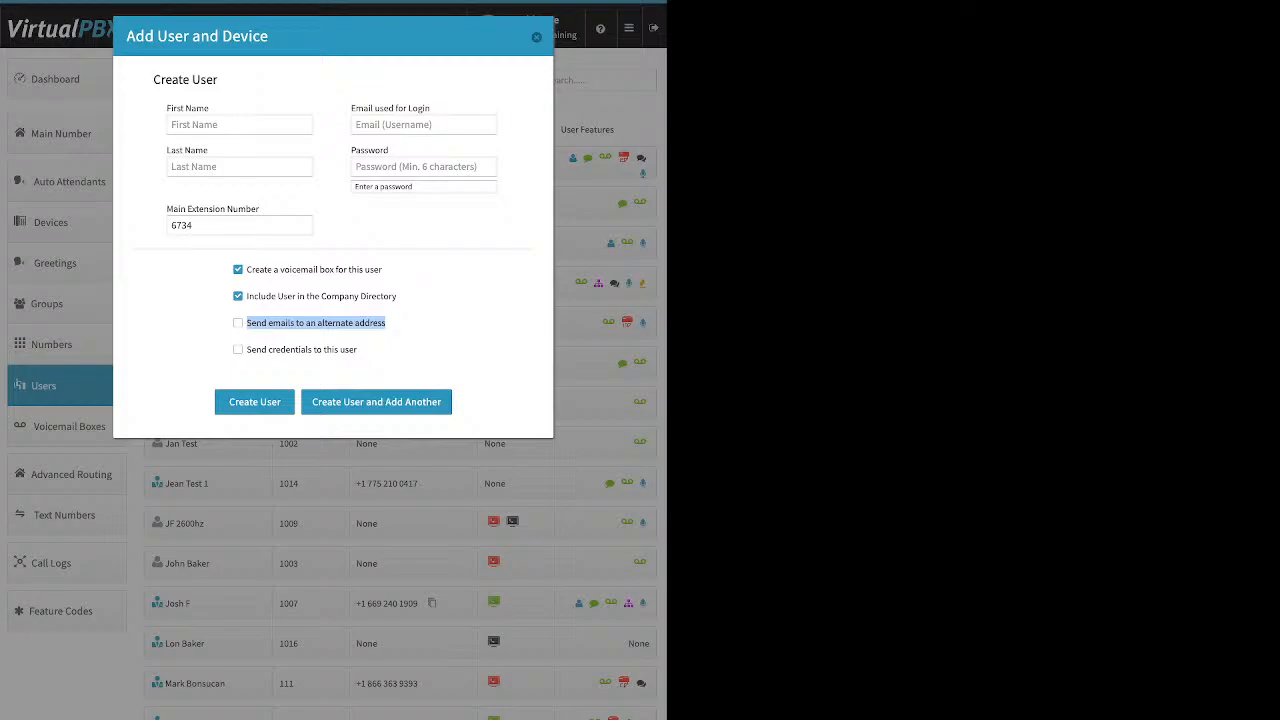
left_click(238, 323)
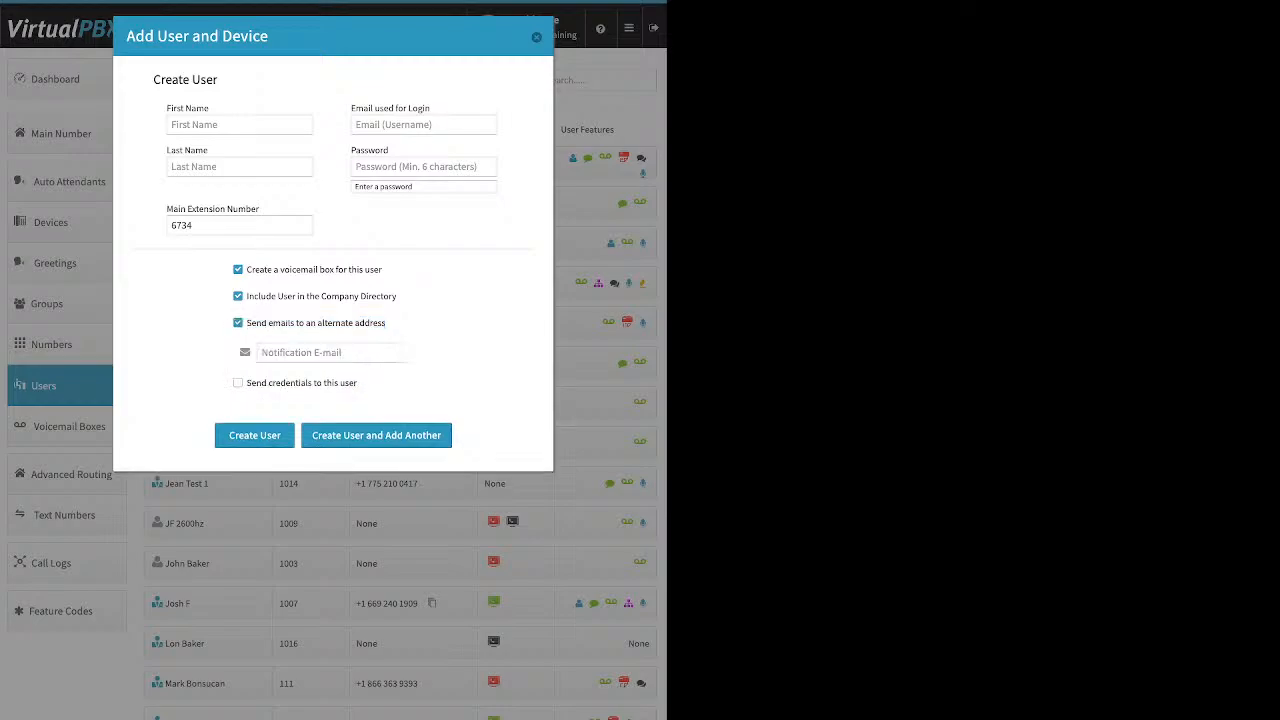
left_click(329, 353)
left_click(238, 323)
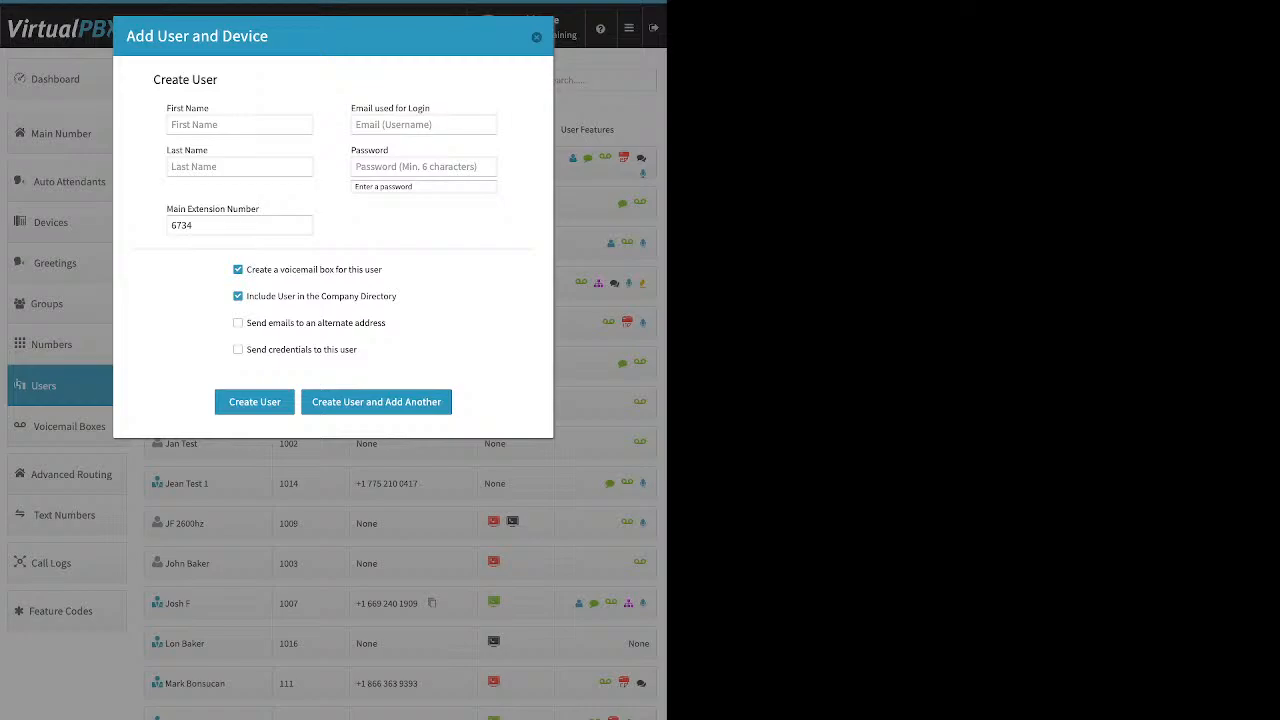
left_click(238, 349)
left_click_drag(358, 349, 246, 349)
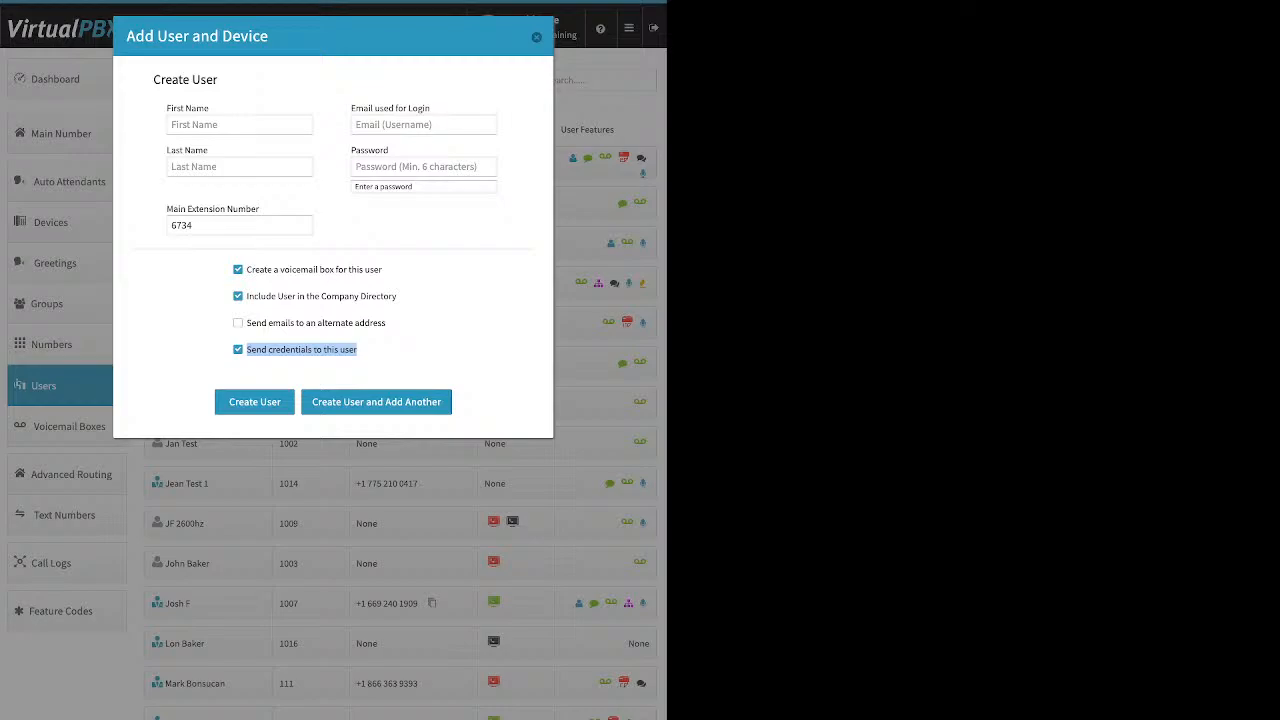
left_click(536, 37)
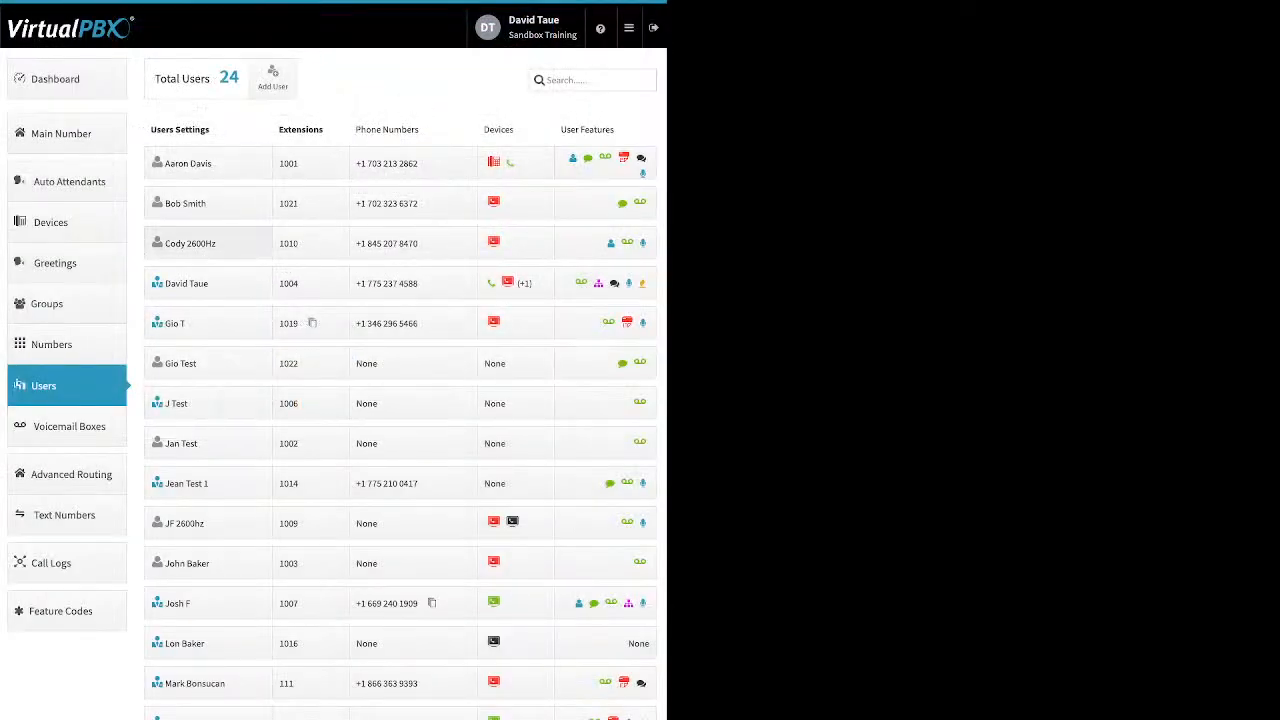
left_click(208, 163)
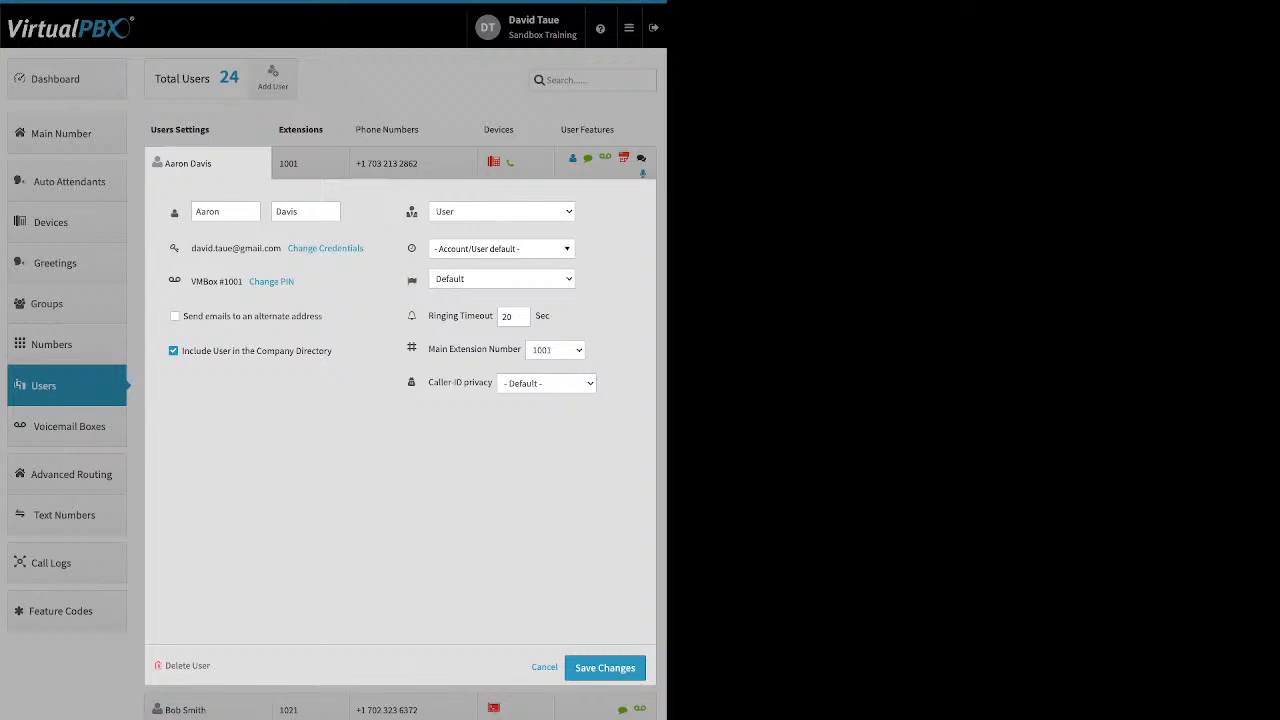
left_click(544, 667)
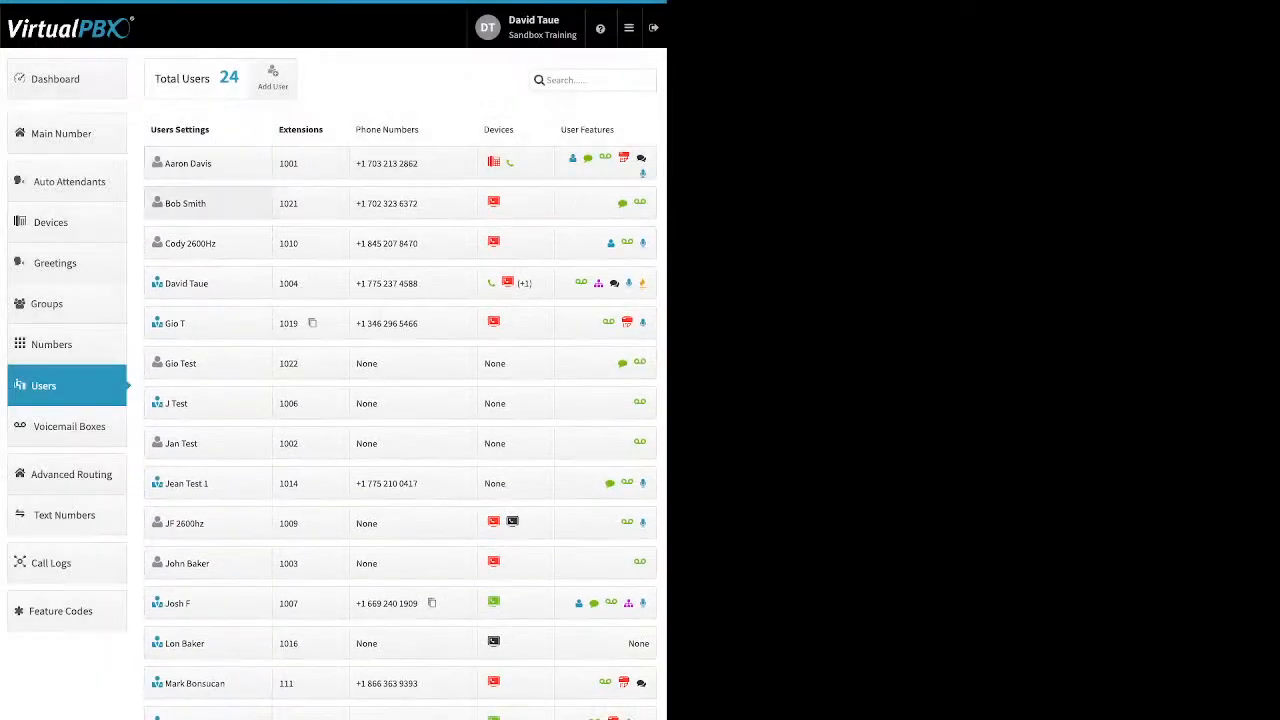
left_click(200, 163)
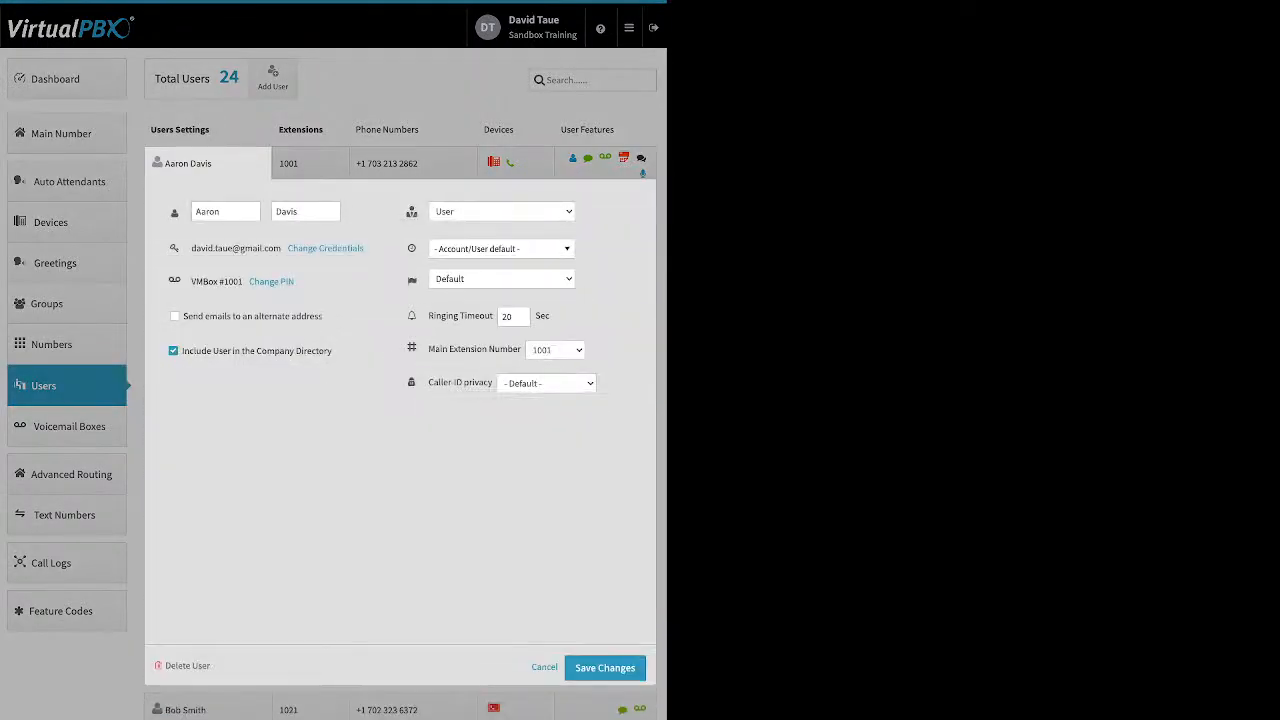
left_click_drag(362, 248, 265, 248)
left_click(268, 250)
left_click(310, 248)
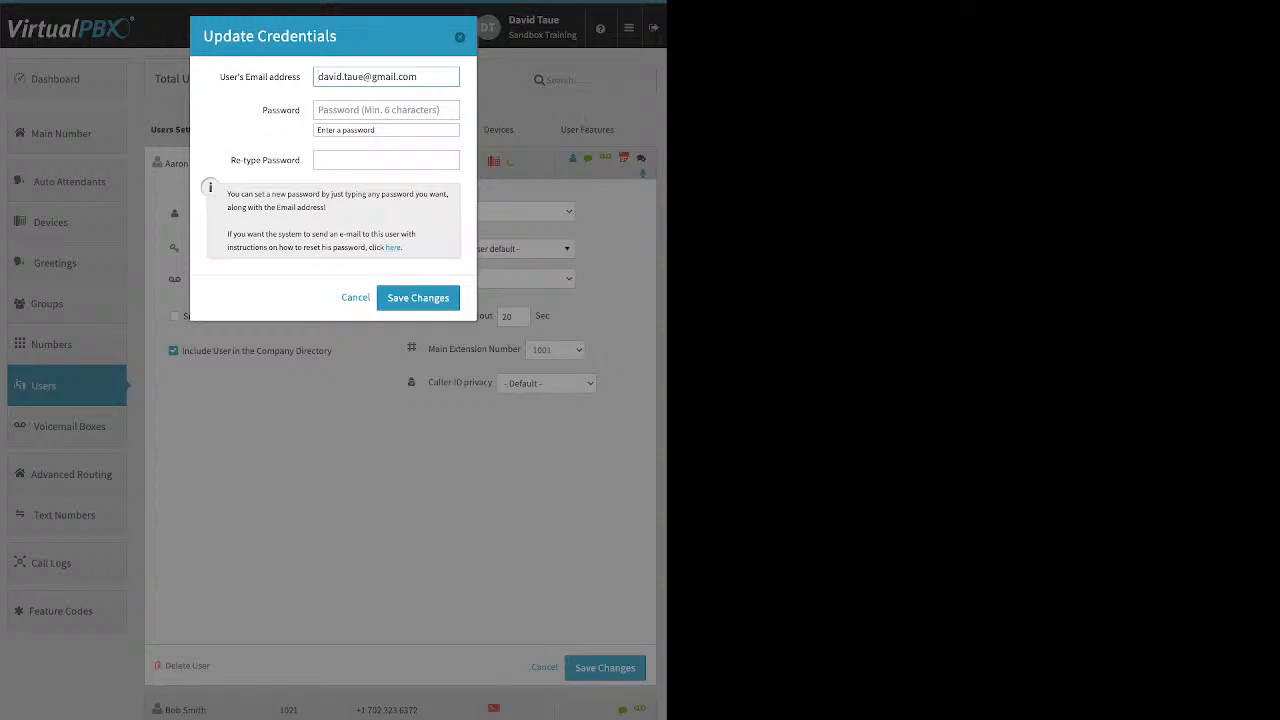
left_click_drag(403, 248, 385, 248)
key("Escape")
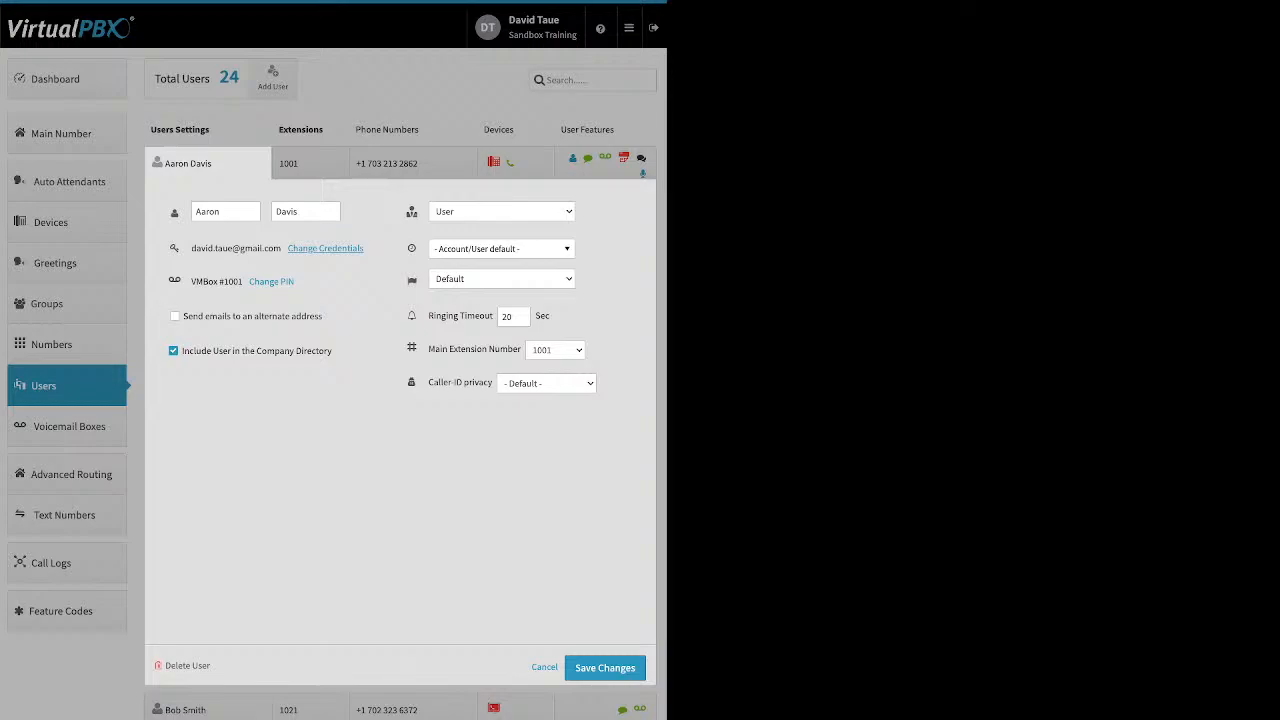
left_click_drag(296, 282, 249, 282)
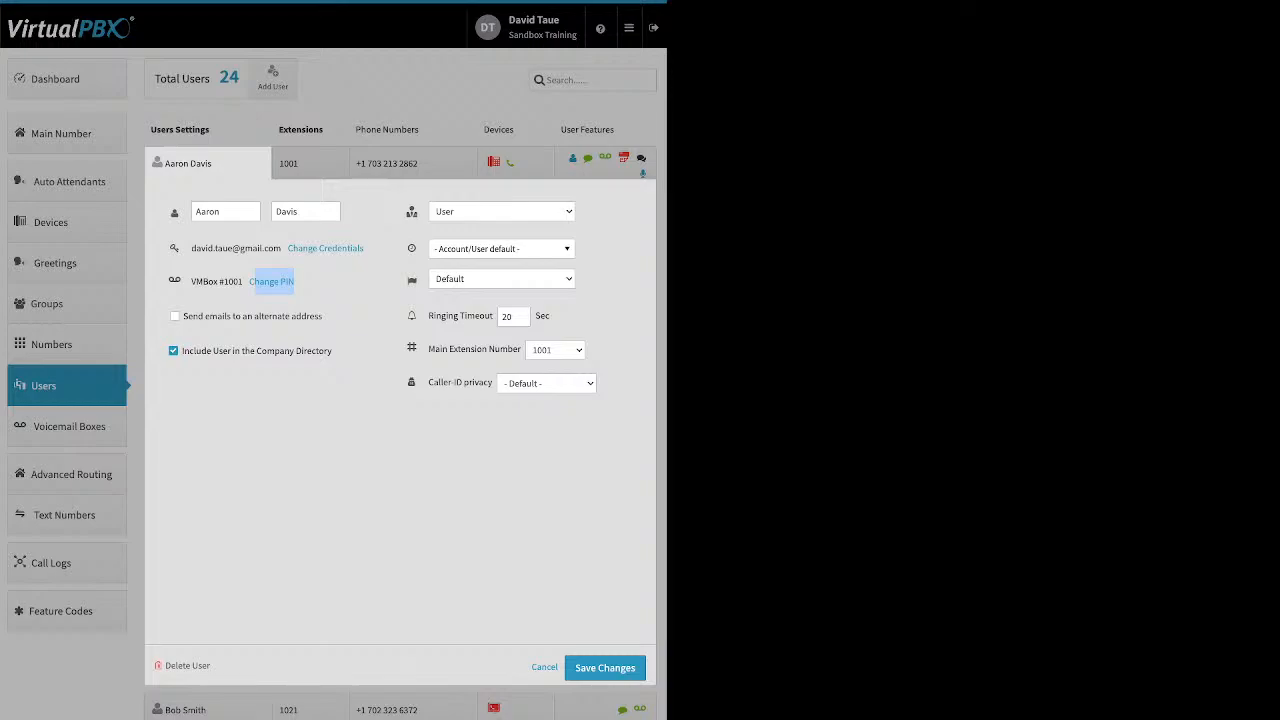
left_click(275, 282)
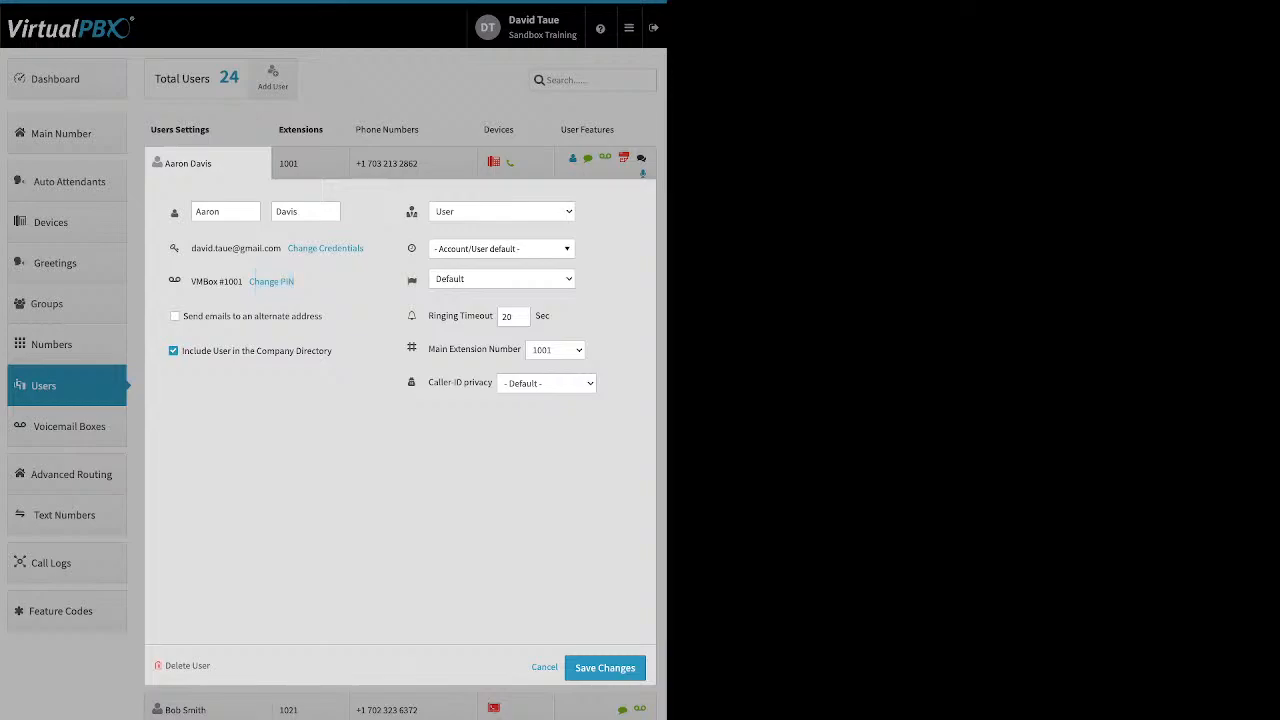
left_click_drag(322, 316, 227, 316)
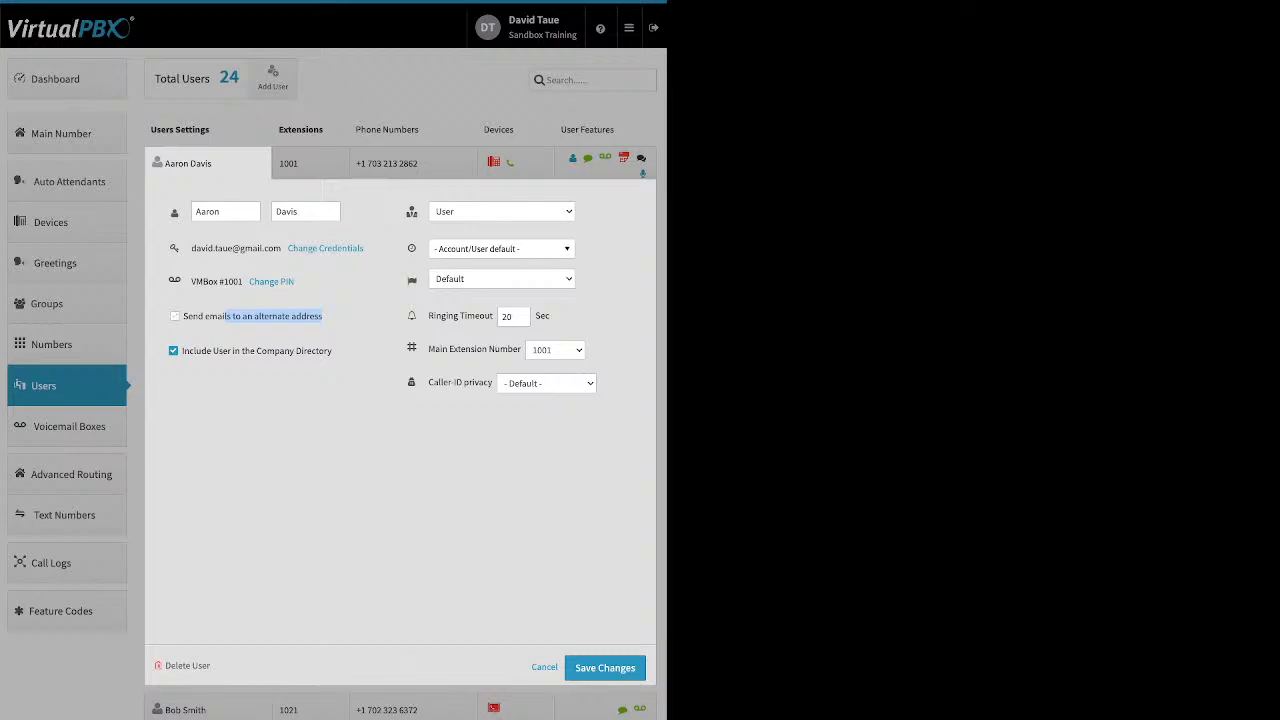
left_click(227, 316)
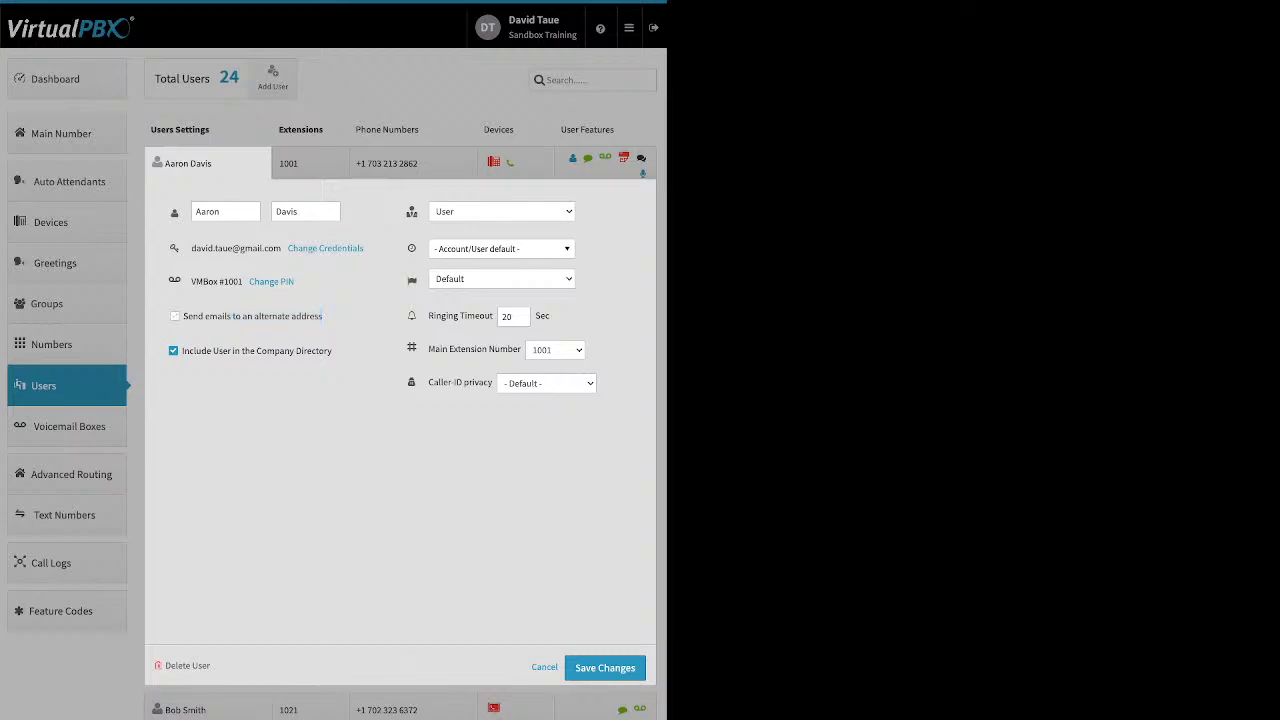
left_click_drag(332, 351, 212, 351)
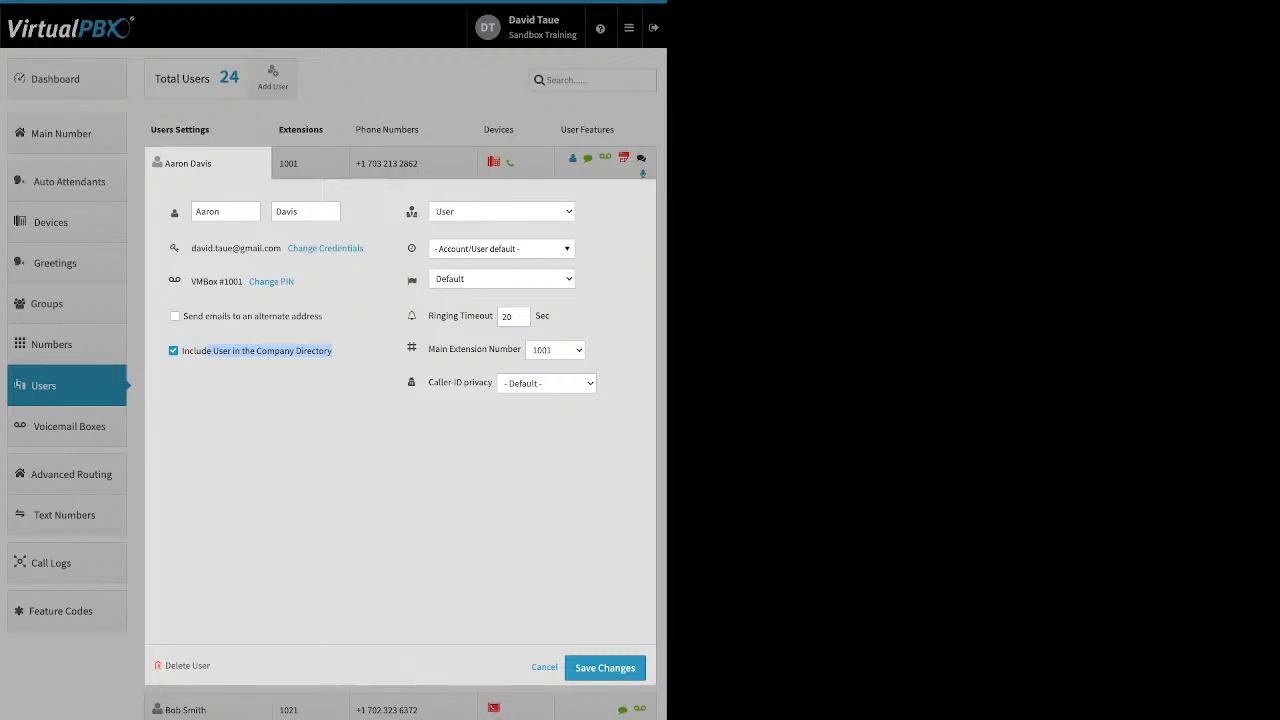
mouse_move(411, 208)
left_click(500, 248)
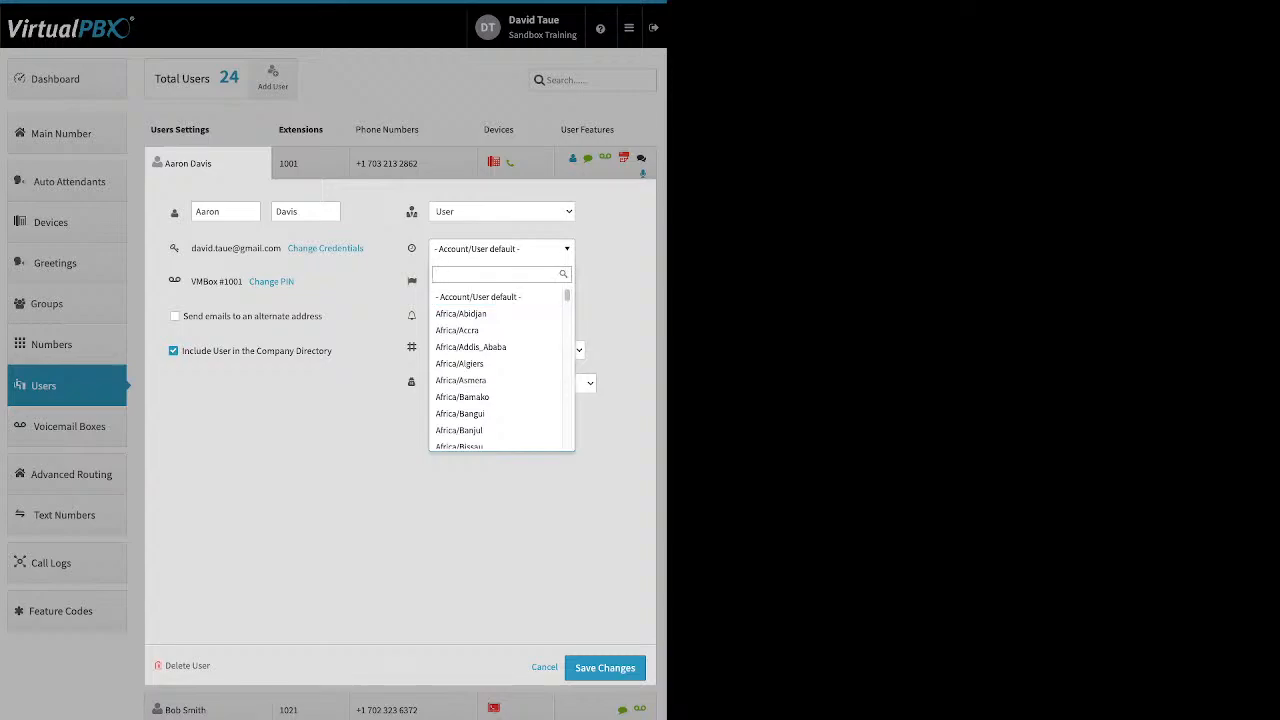
left_click(500, 248)
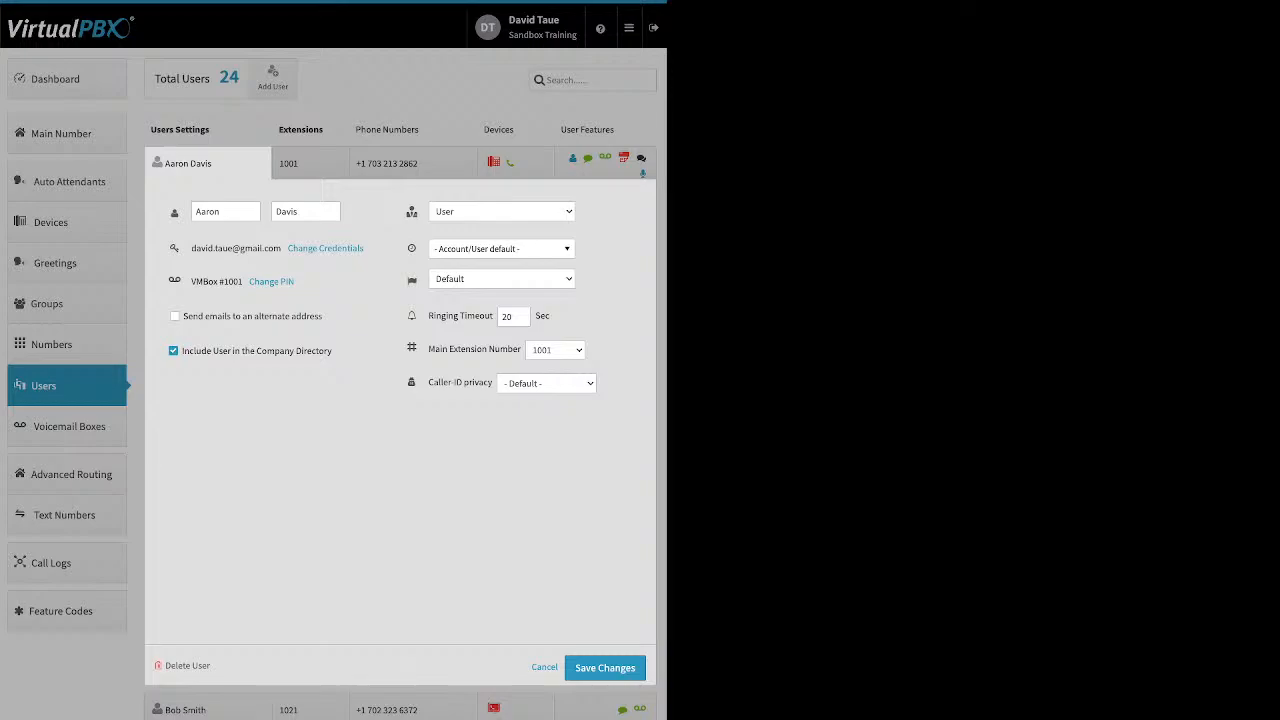
mouse_move(411, 316)
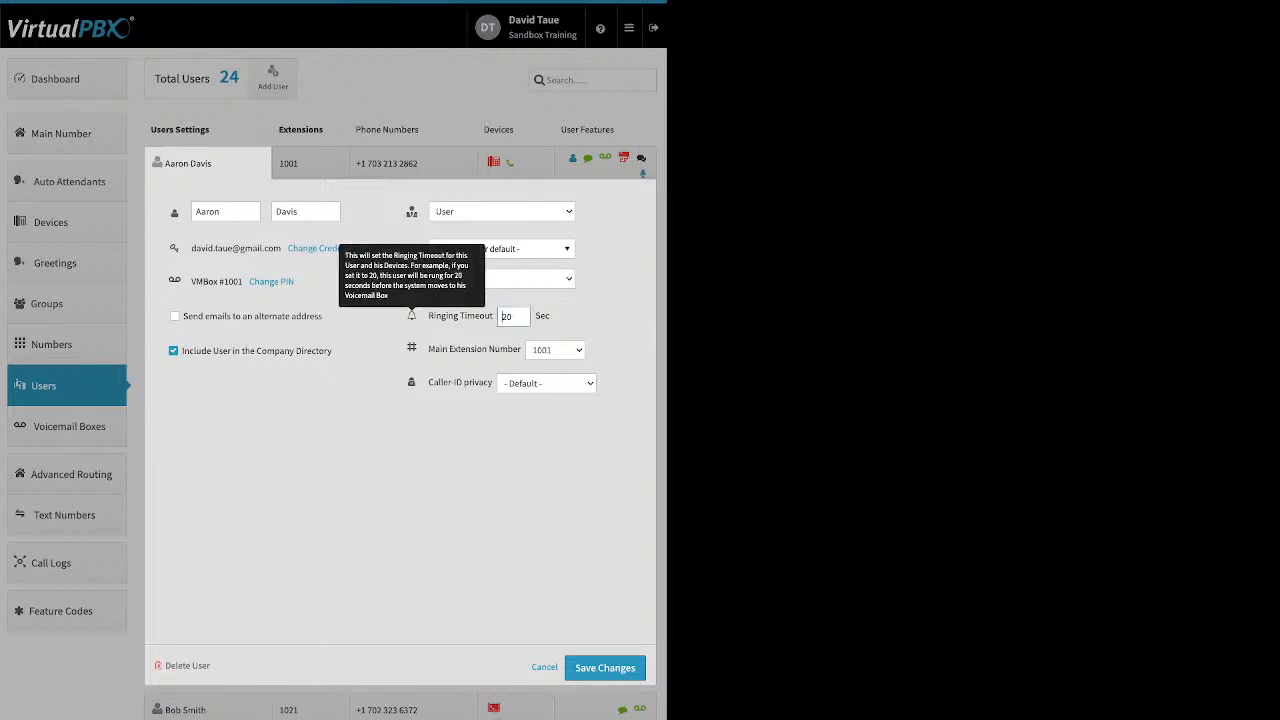
left_click_drag(429, 316, 489, 316)
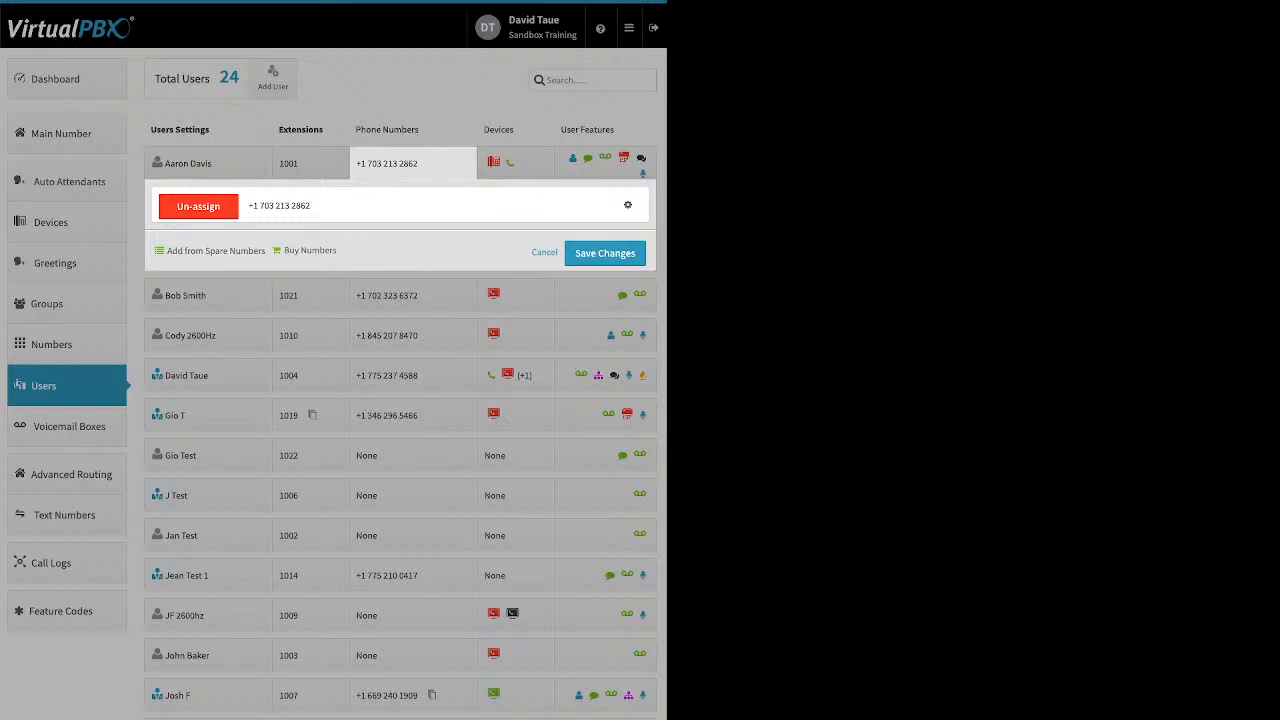
left_click(516, 163)
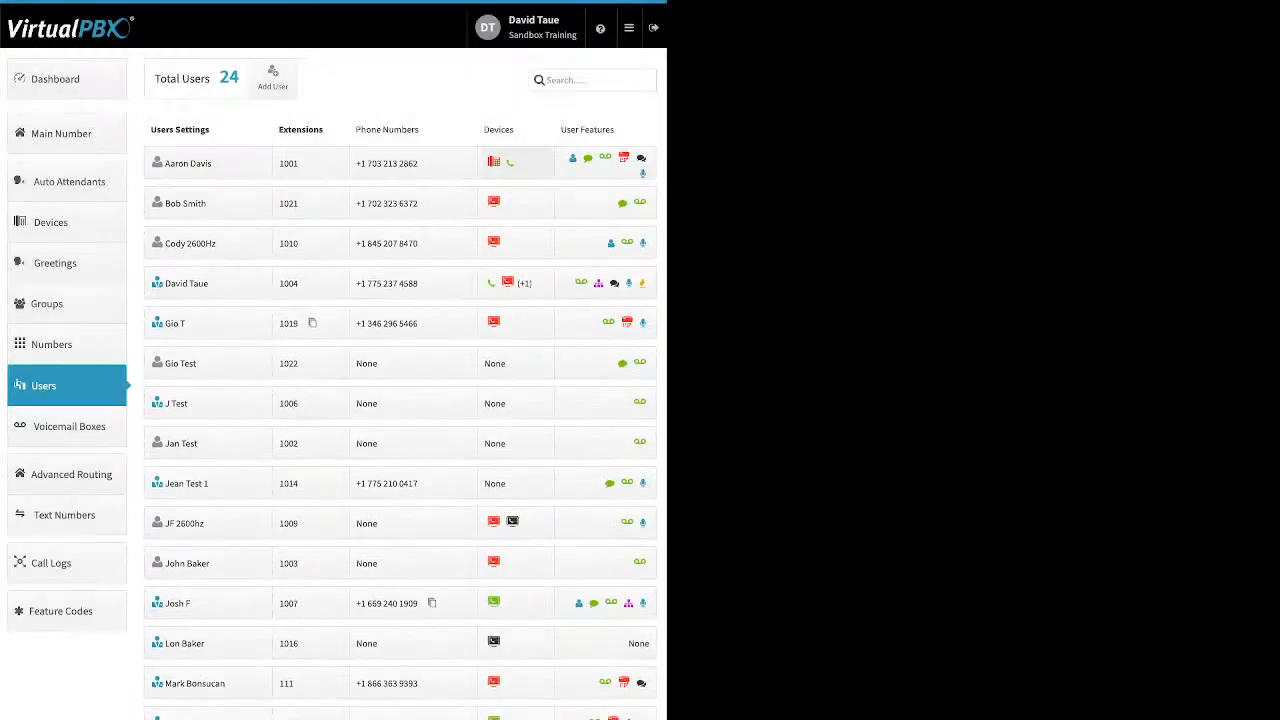
left_click(516, 163)
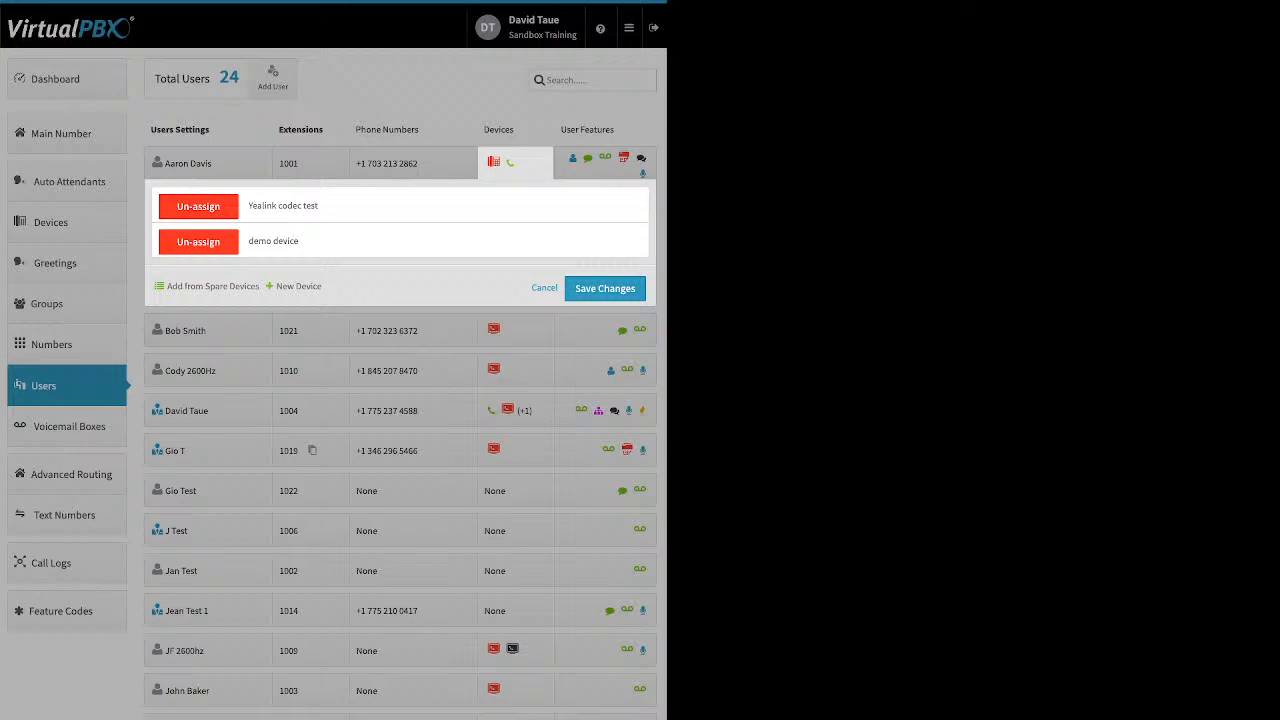
left_click(298, 286)
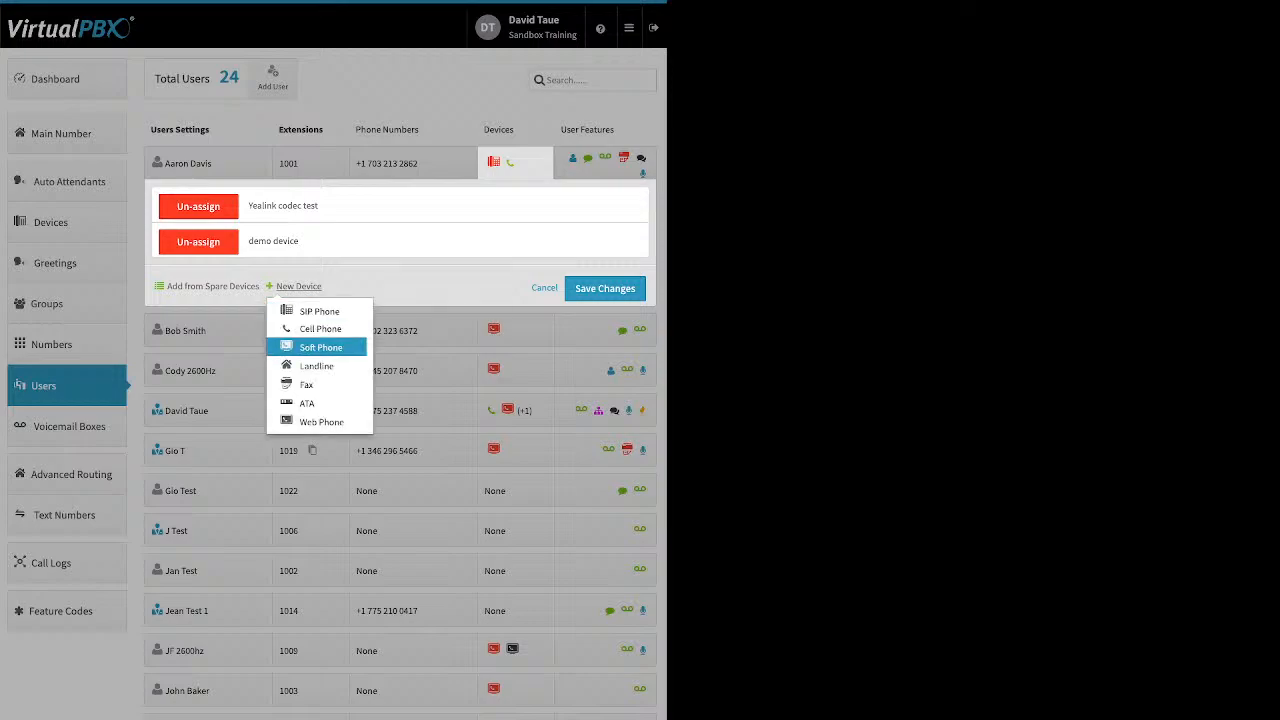
left_click(320, 347)
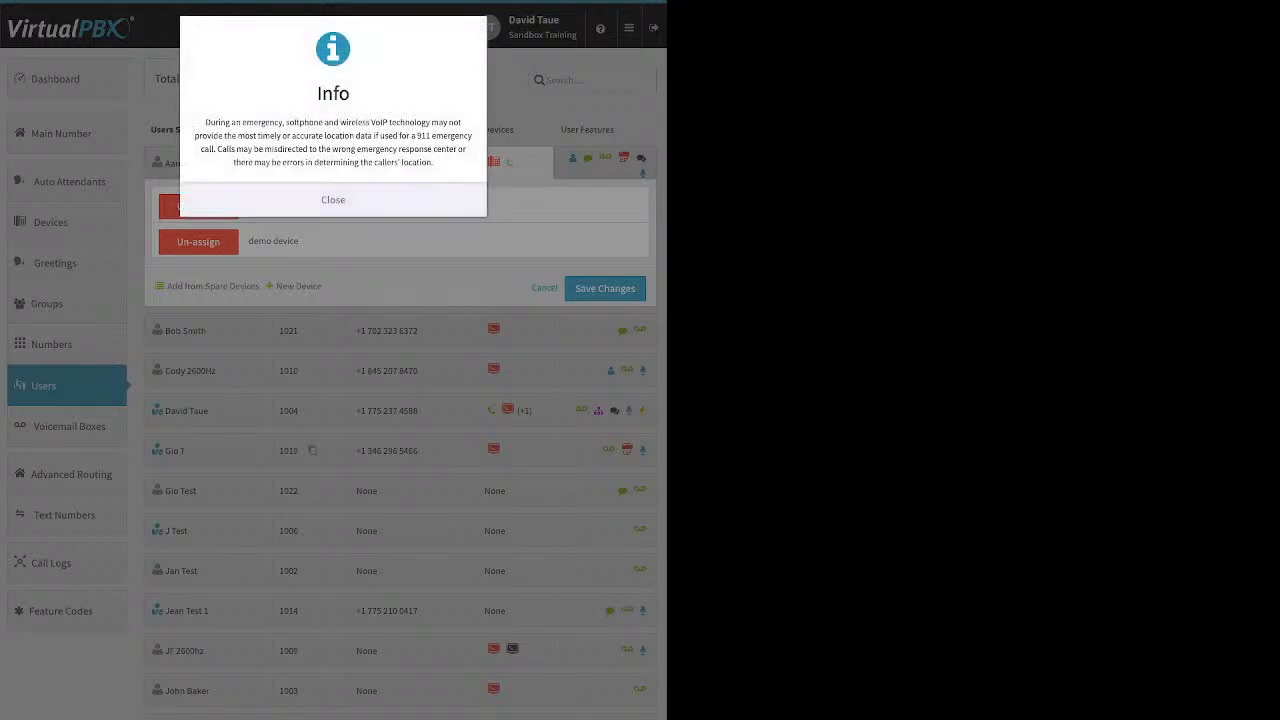
left_click(333, 200)
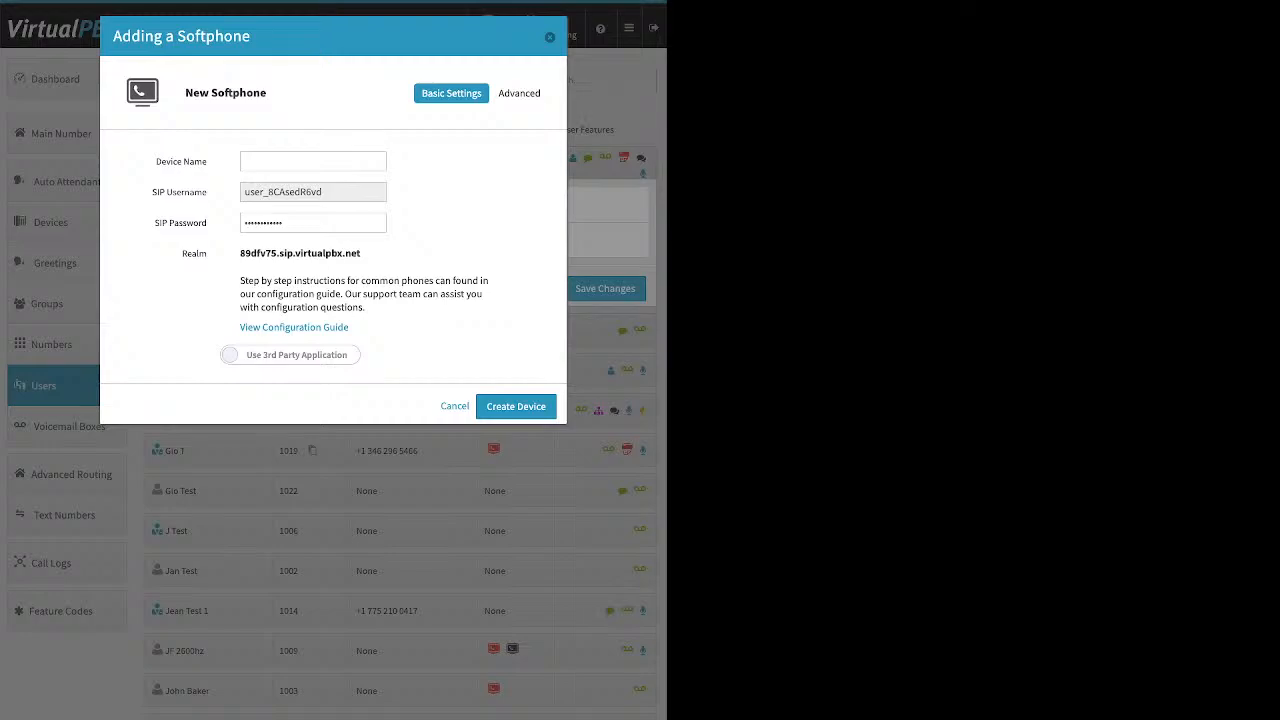
left_click(290, 355)
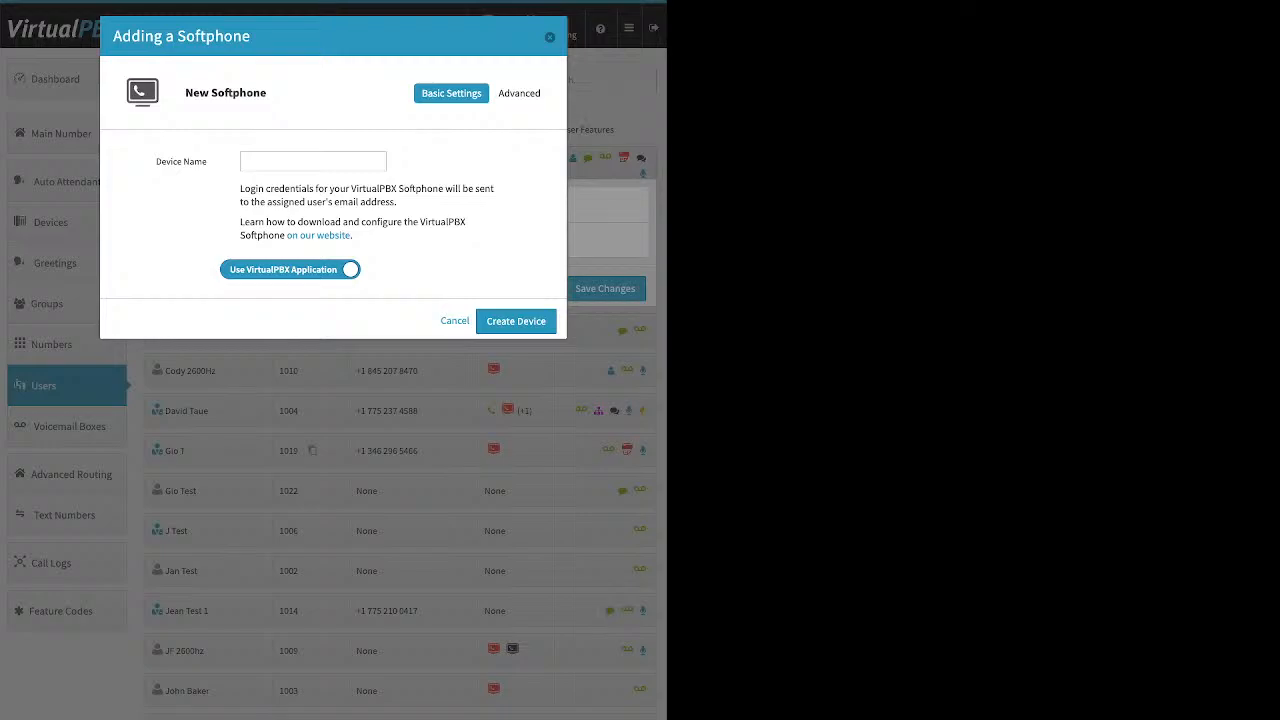
key("Escape")
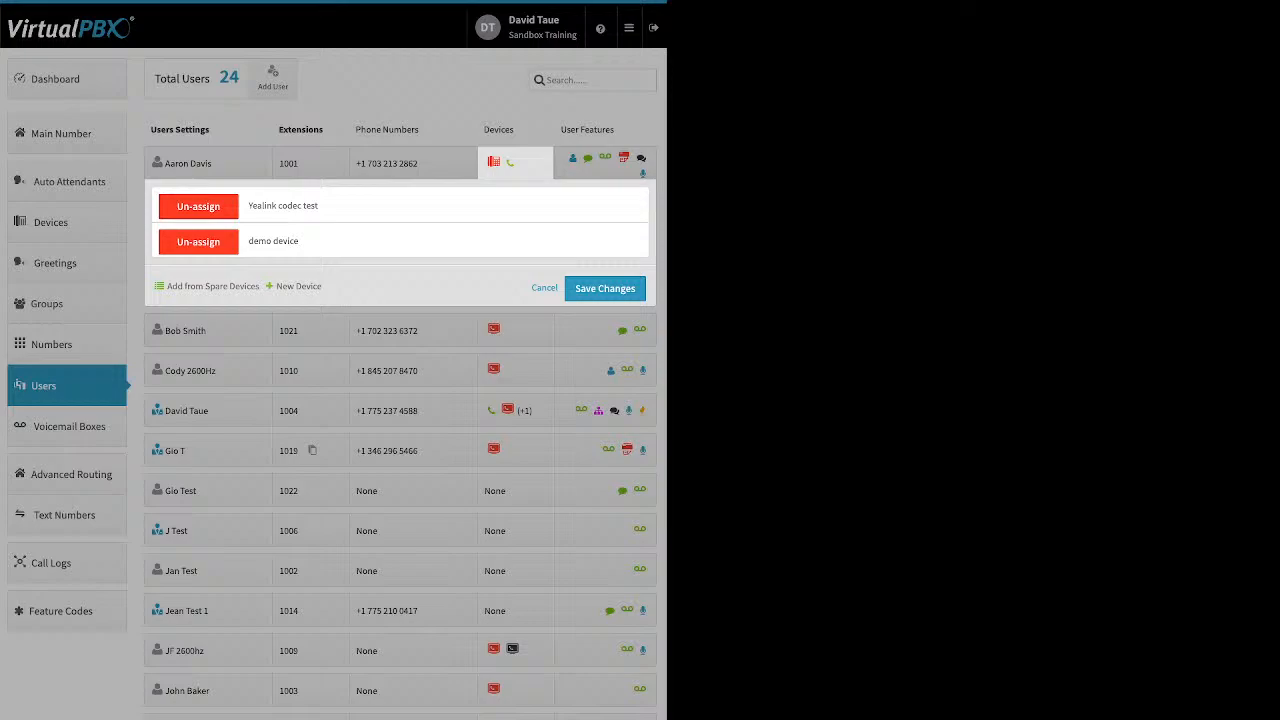
left_click(298, 287)
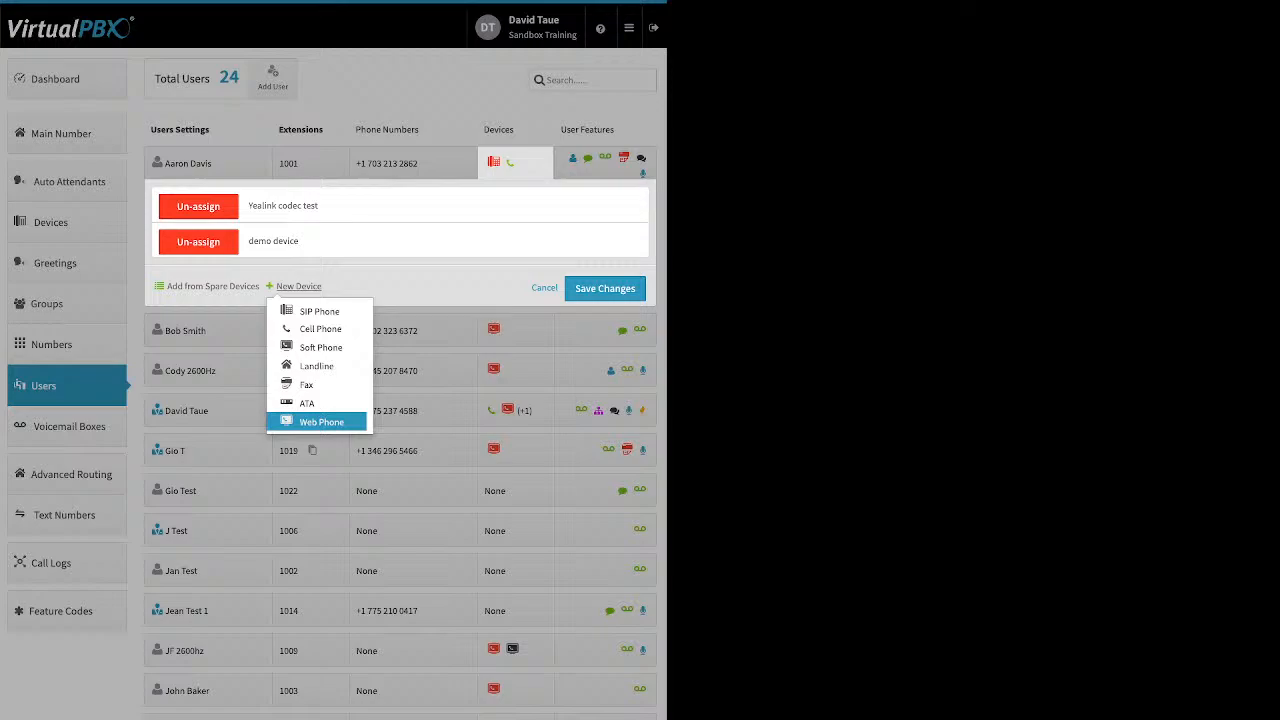
left_click(544, 288)
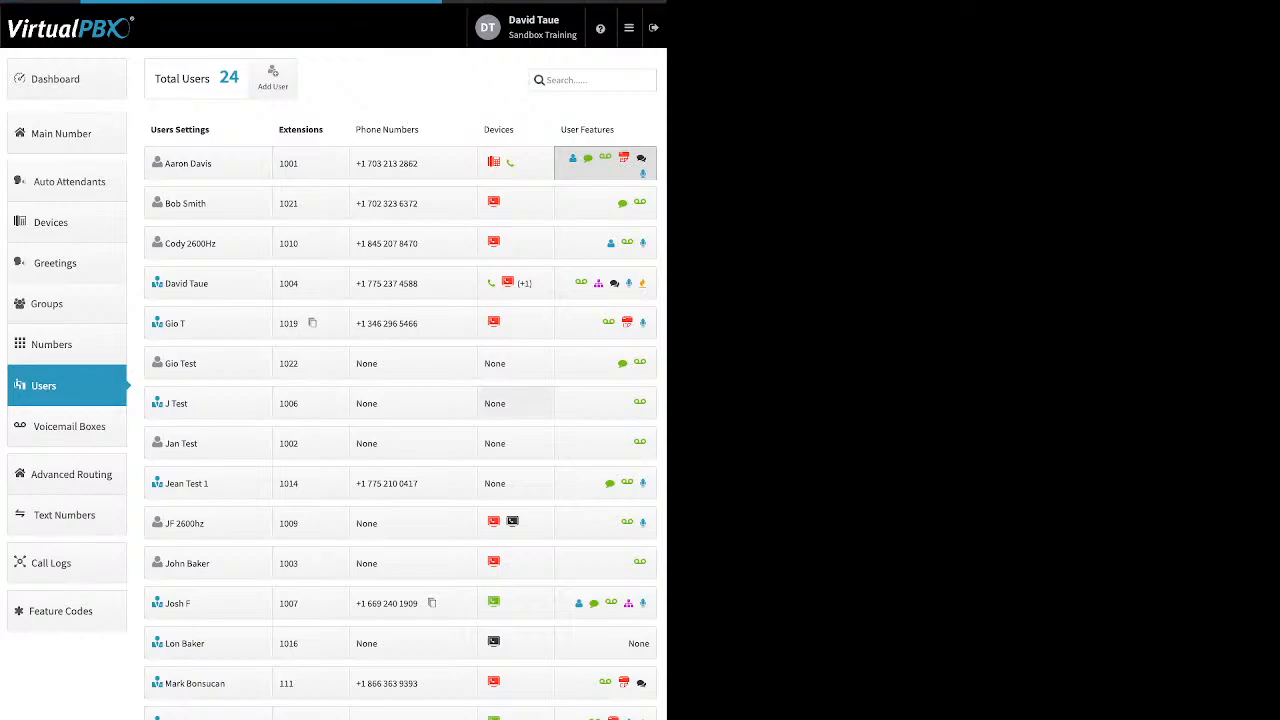
left_click(604, 164)
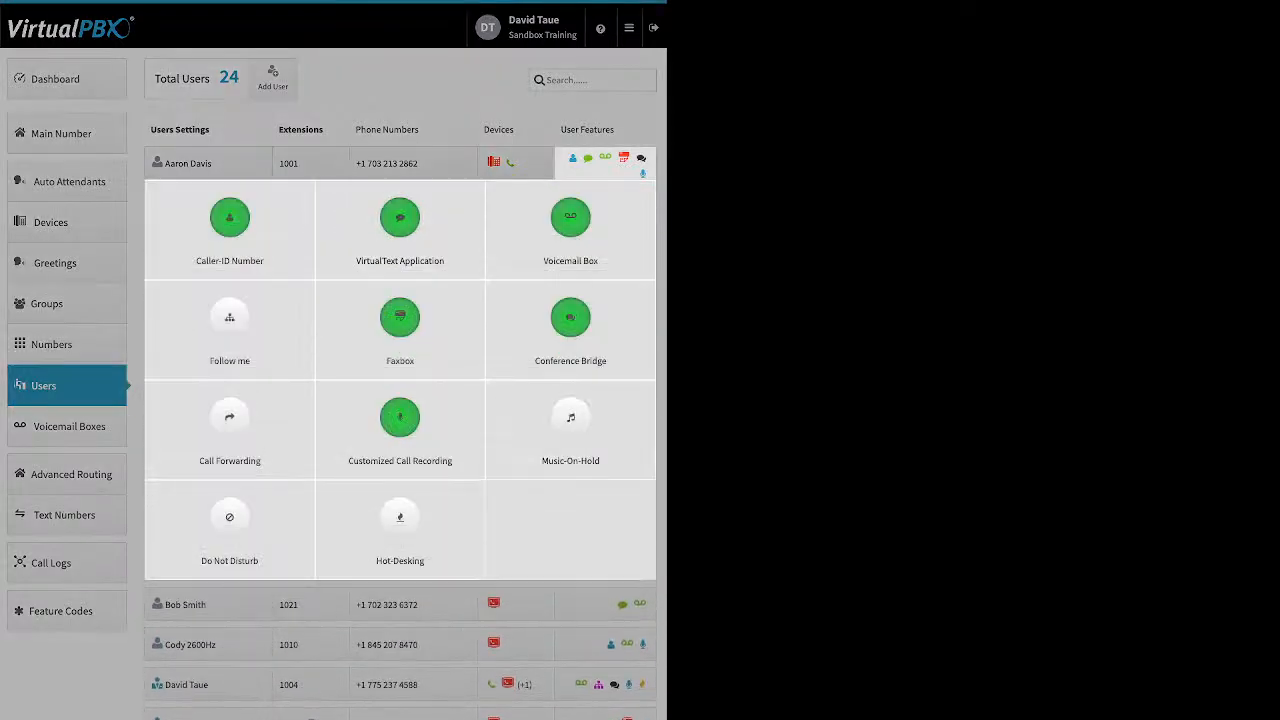
left_click(229, 220)
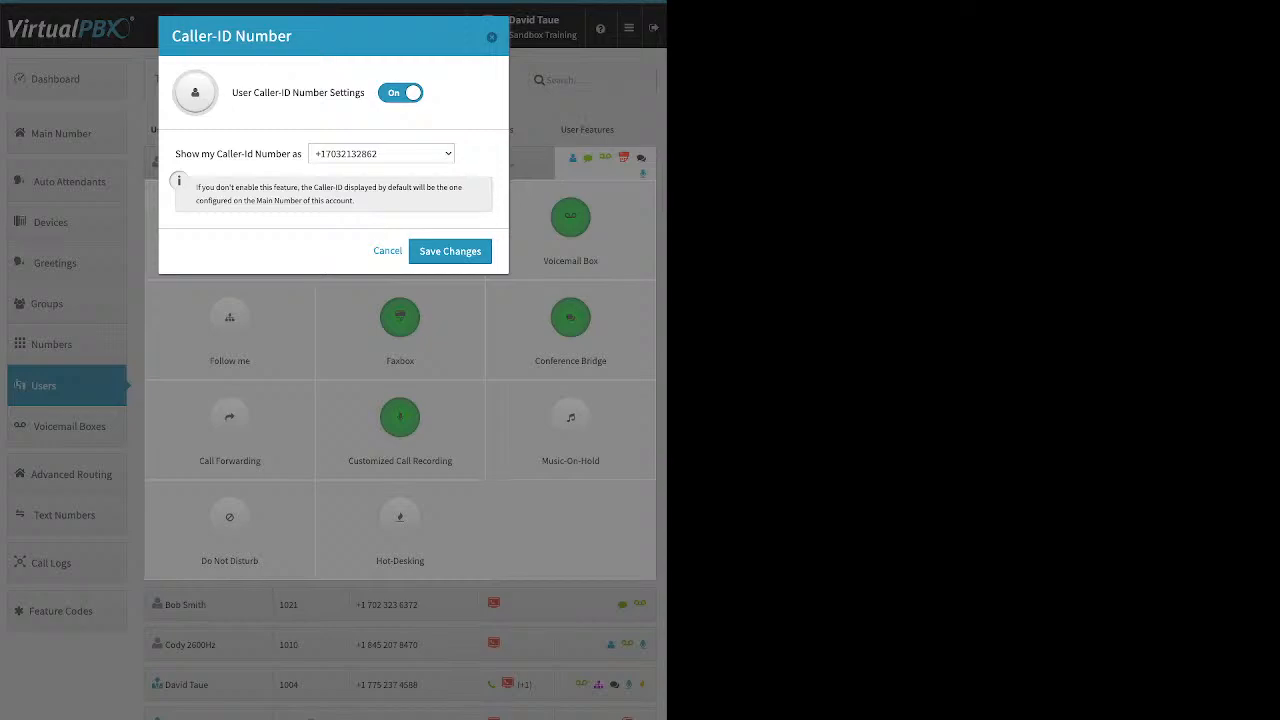
key("Escape")
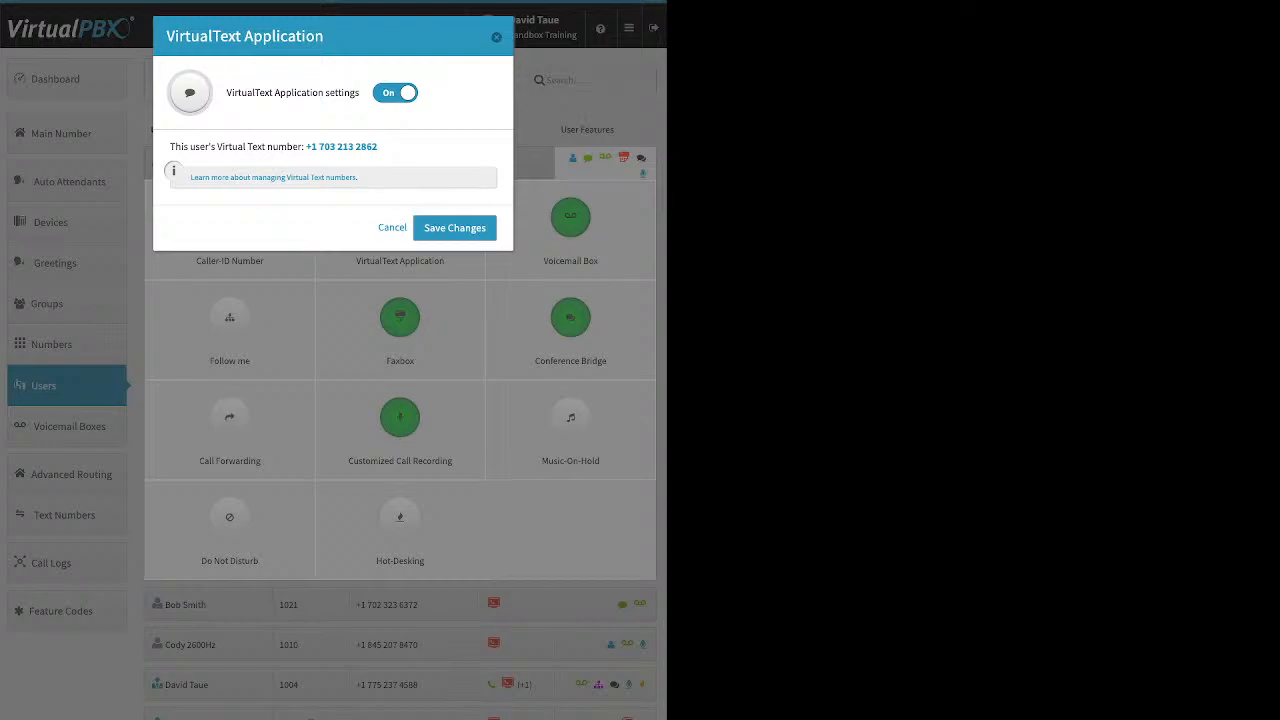
key("Escape")
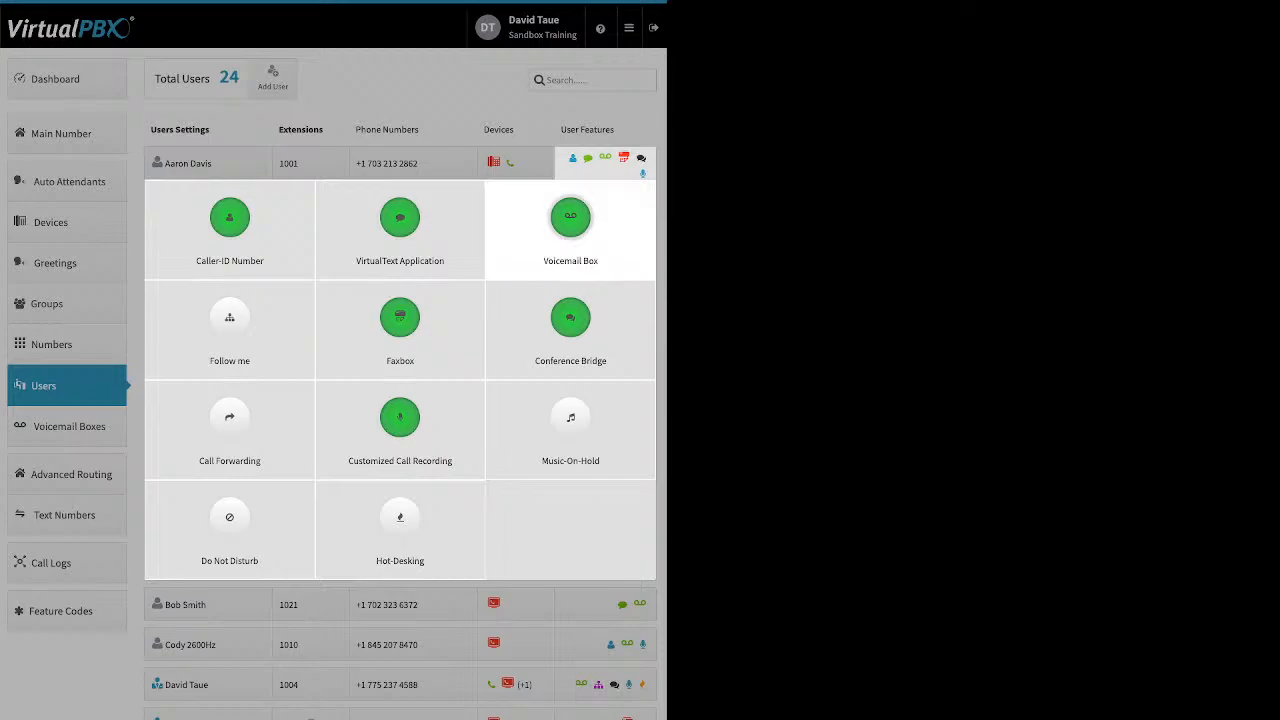
Tick the option to delete voicemail messages after notification in the Voicemail Box dialog, then close without saving
left_click(570, 220)
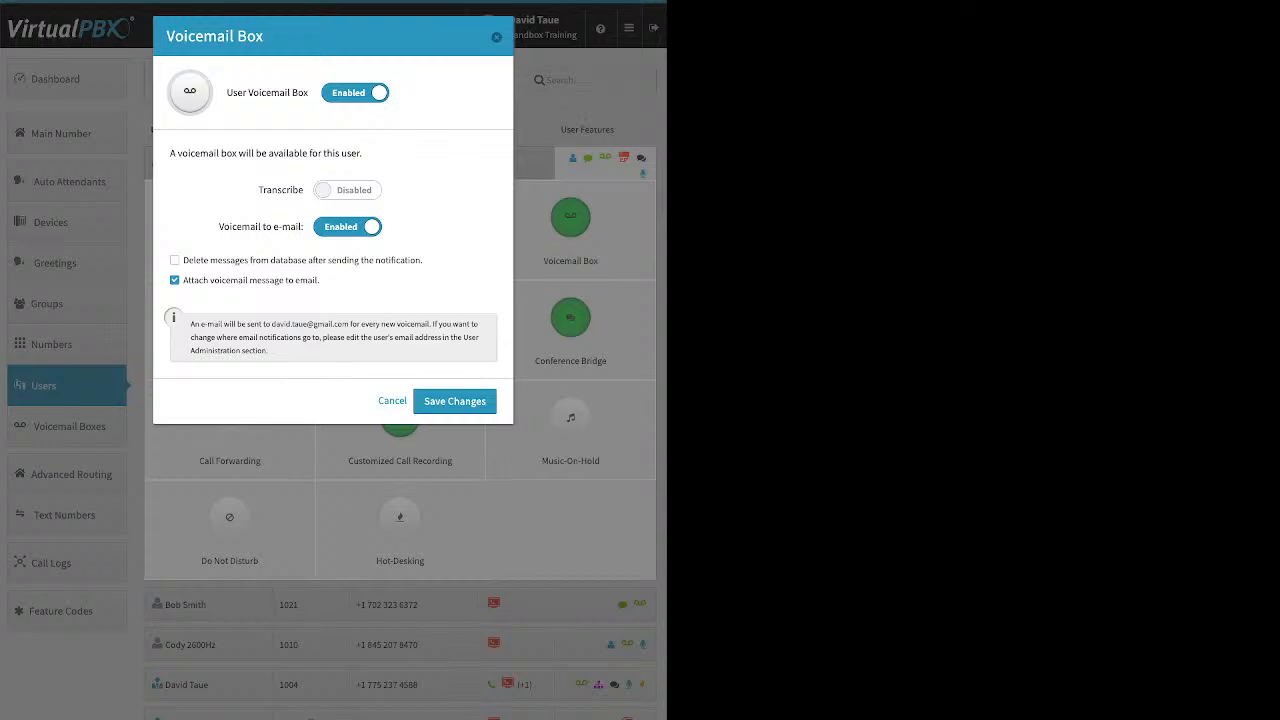
left_click_drag(258, 190, 304, 190)
left_click_drag(322, 281, 238, 281)
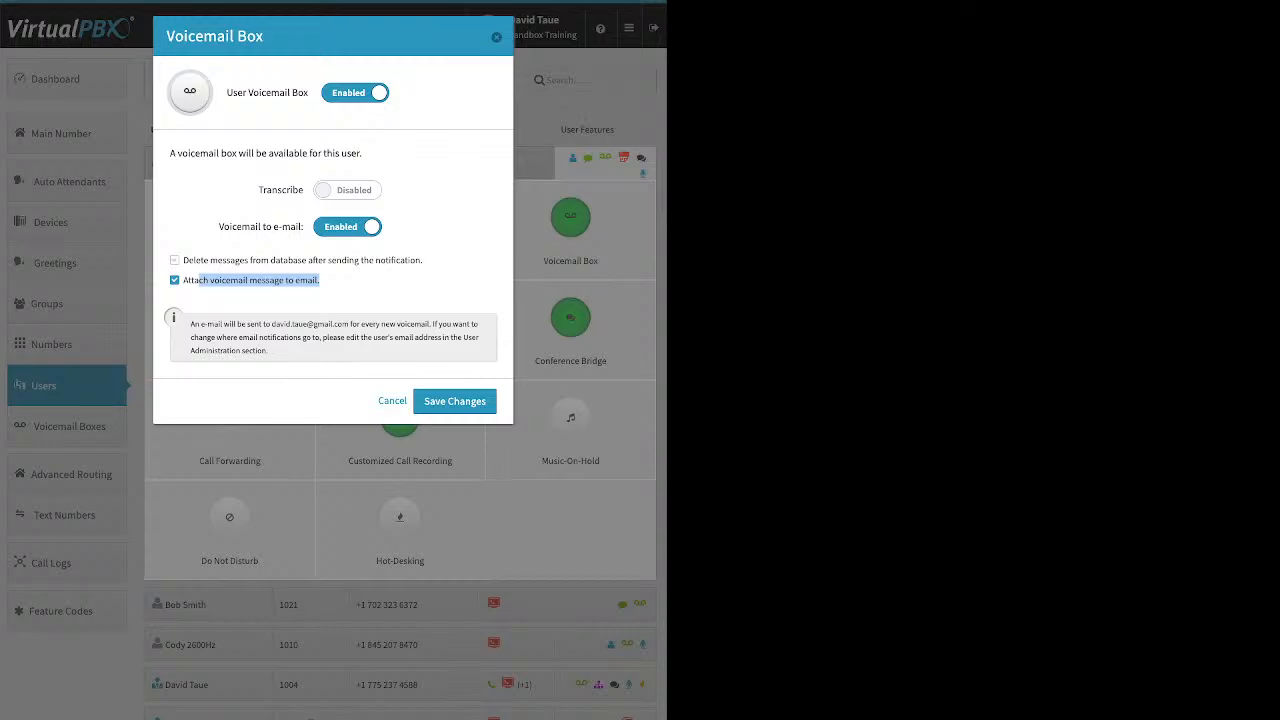
left_click_drag(420, 260, 182, 261)
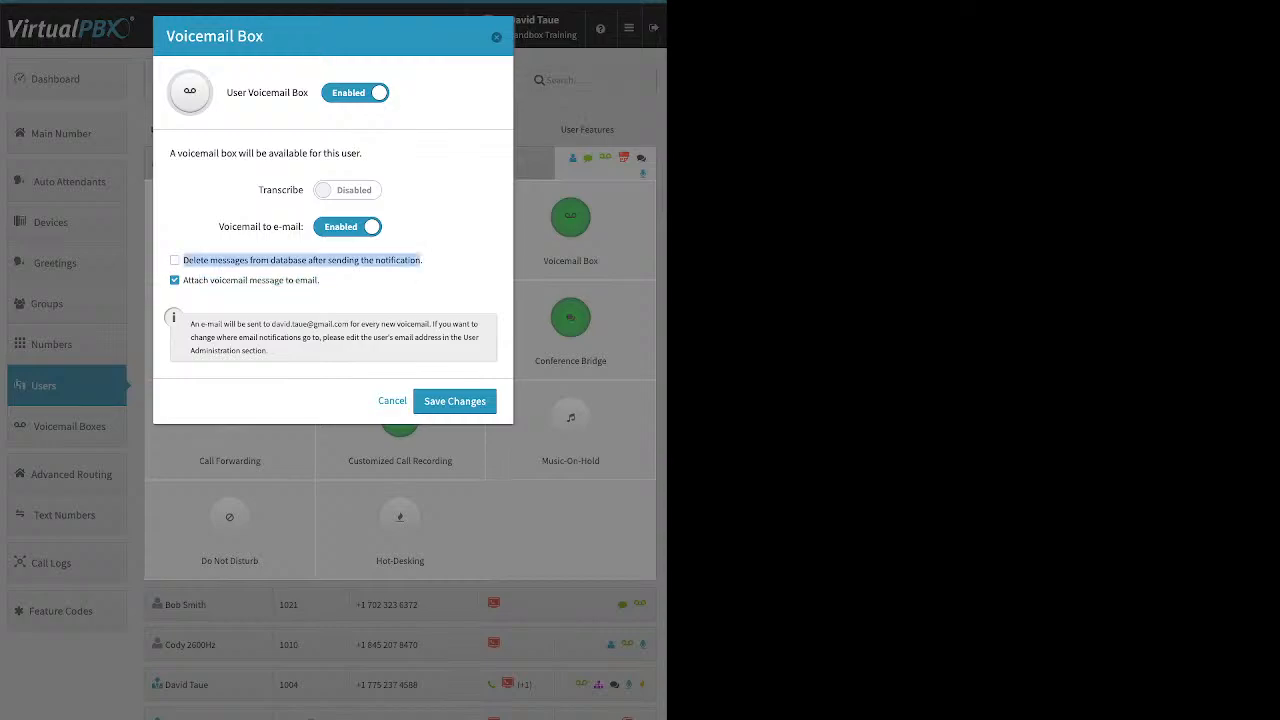
left_click(175, 260)
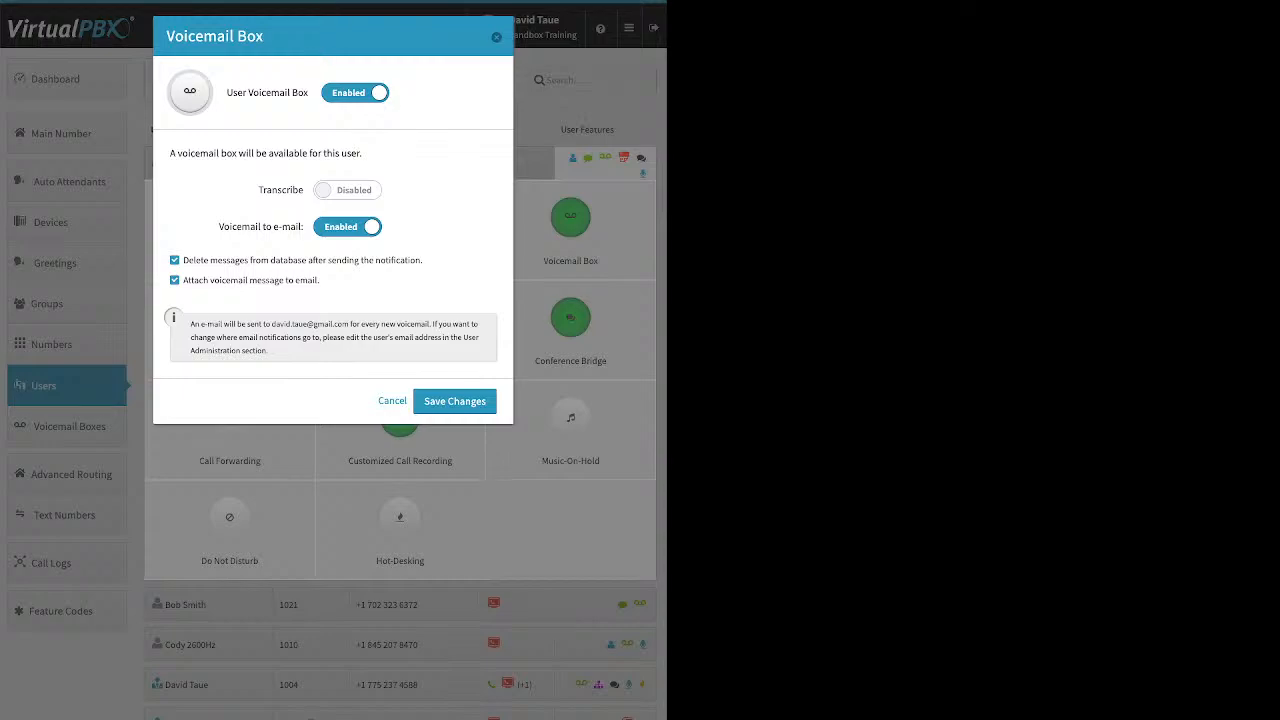
key("Escape")
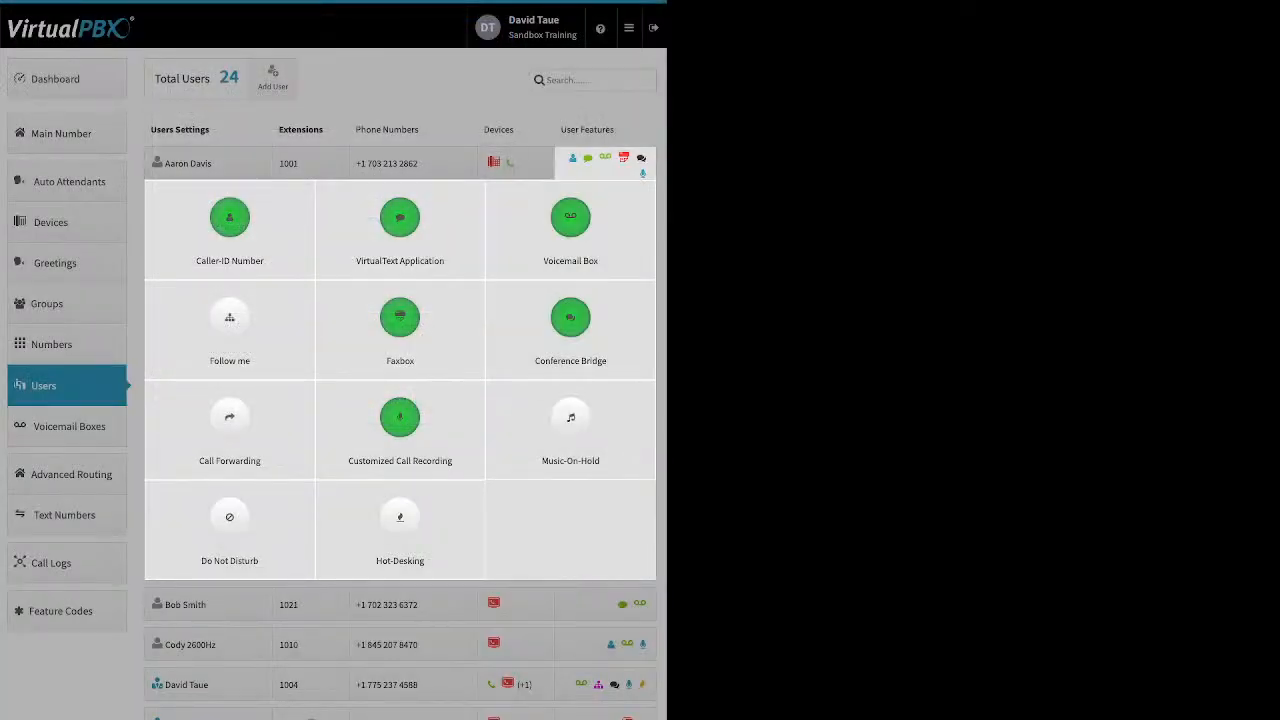
Open Follow me, enable it and clear the Do not ring option for both devices
left_click(229, 330)
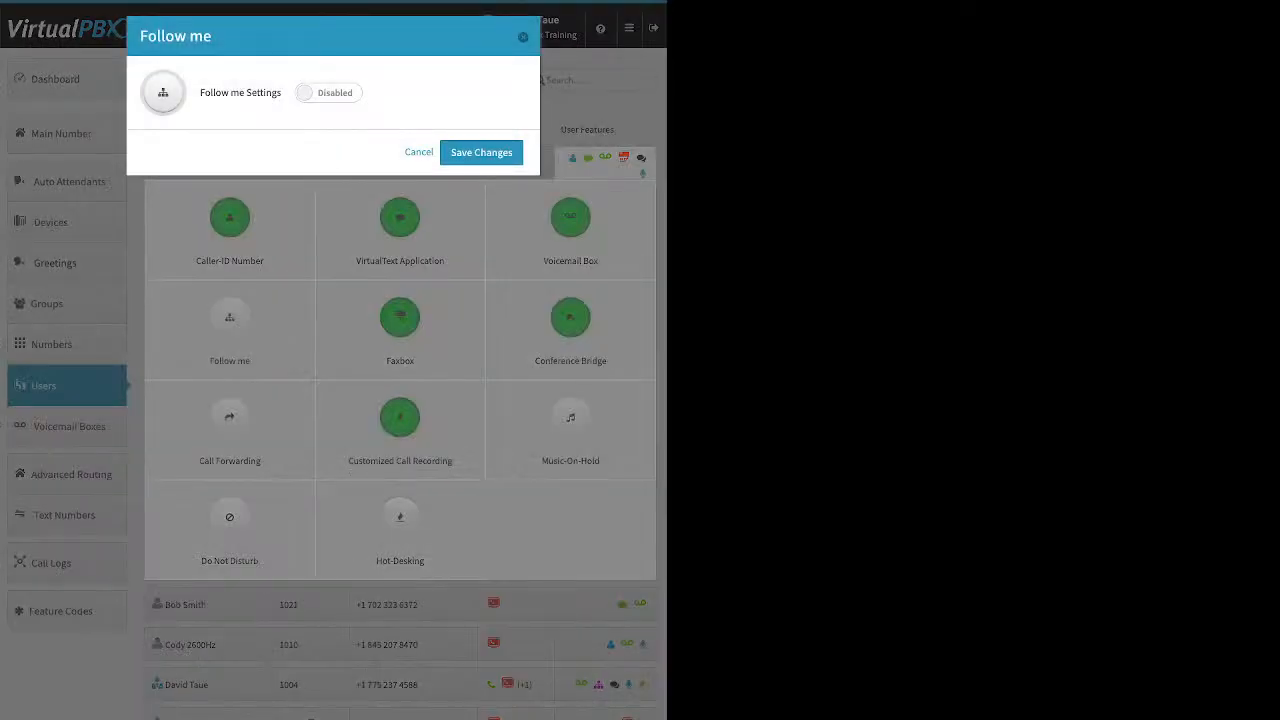
left_click(328, 93)
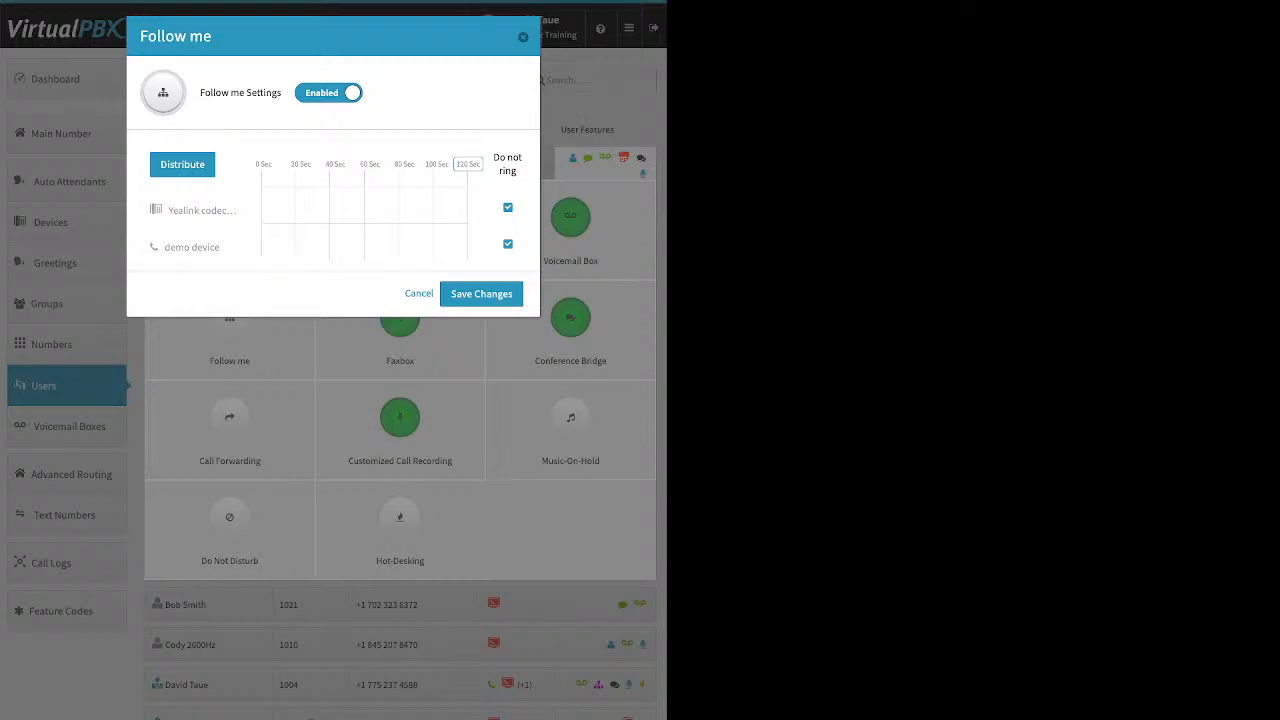
left_click(508, 208)
left_click(508, 244)
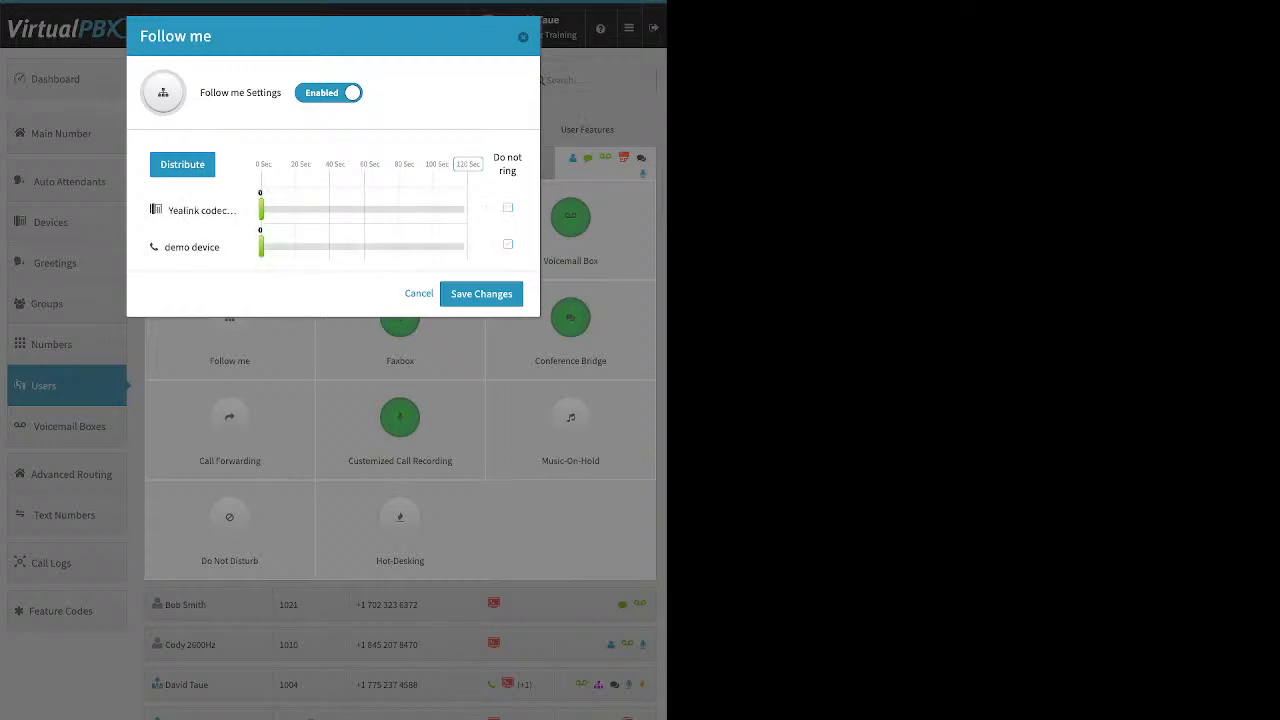
Distribute the Follow me ring times, move demo device to the top, adjust its slider, redistribute, and close without saving
left_click_drag(236, 168, 399, 164)
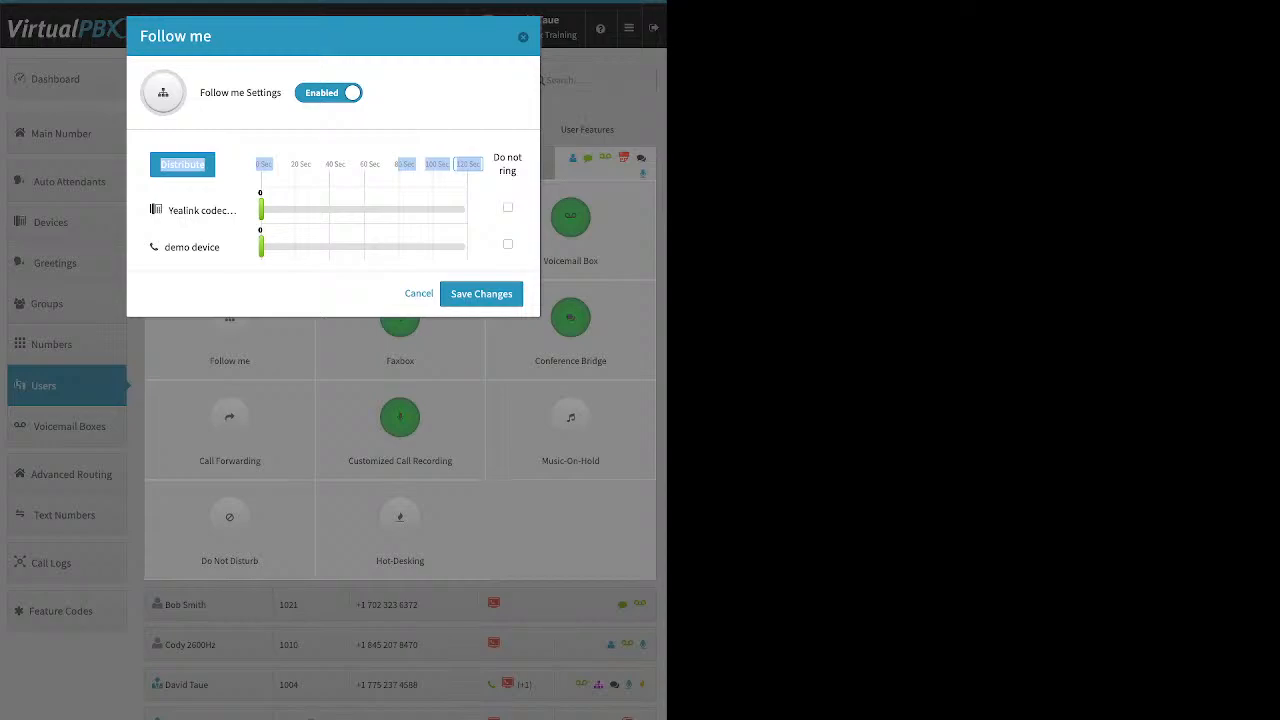
left_click(182, 165)
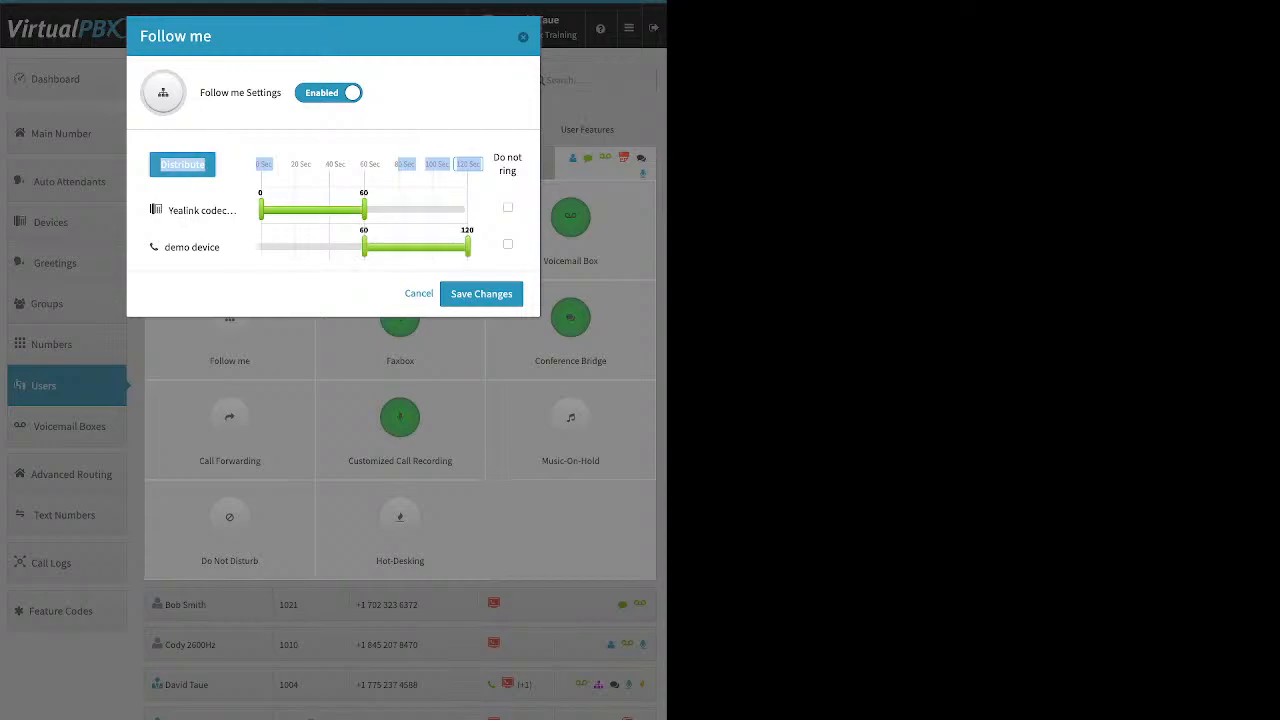
left_click_drag(192, 247, 201, 198)
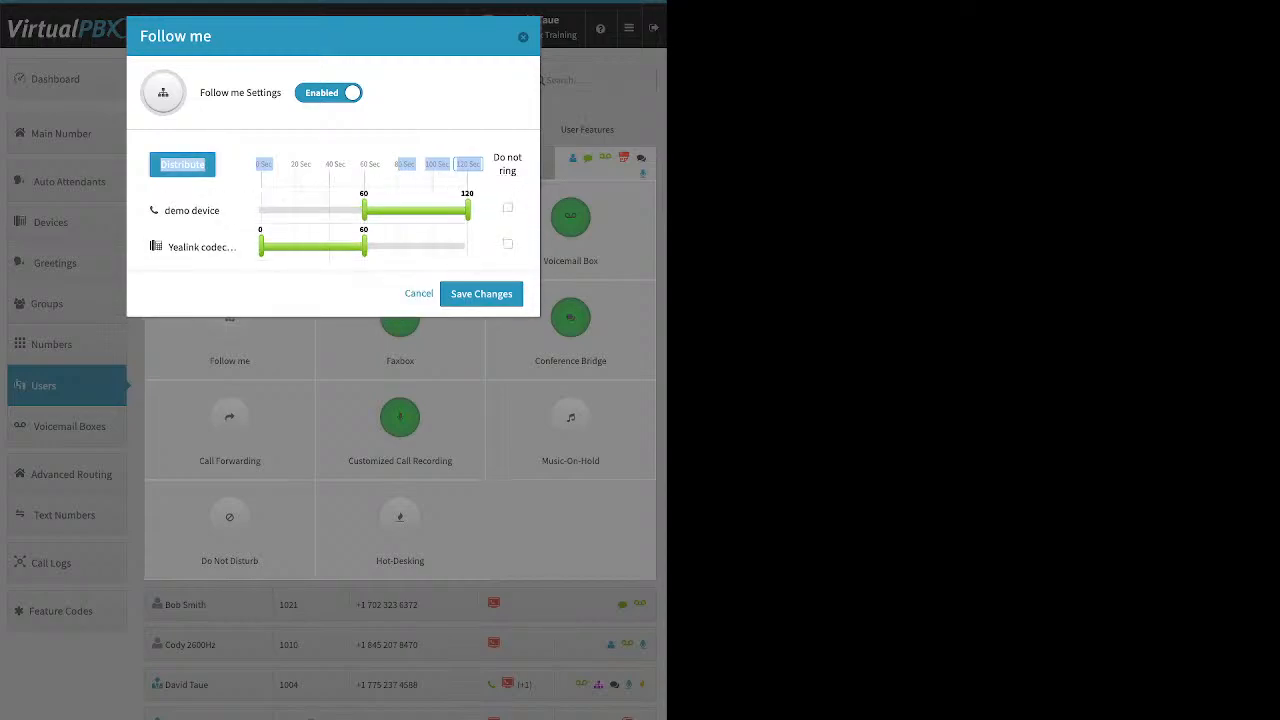
left_click_drag(364, 210, 388, 246)
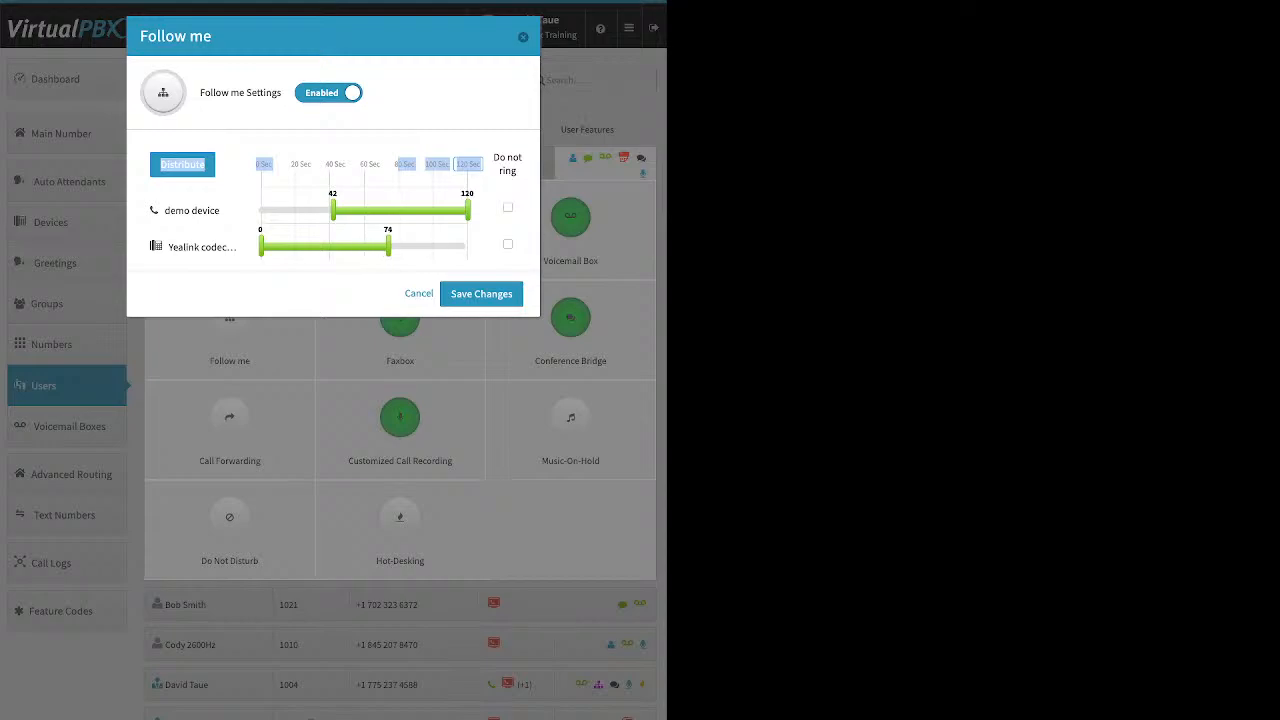
left_click(182, 165)
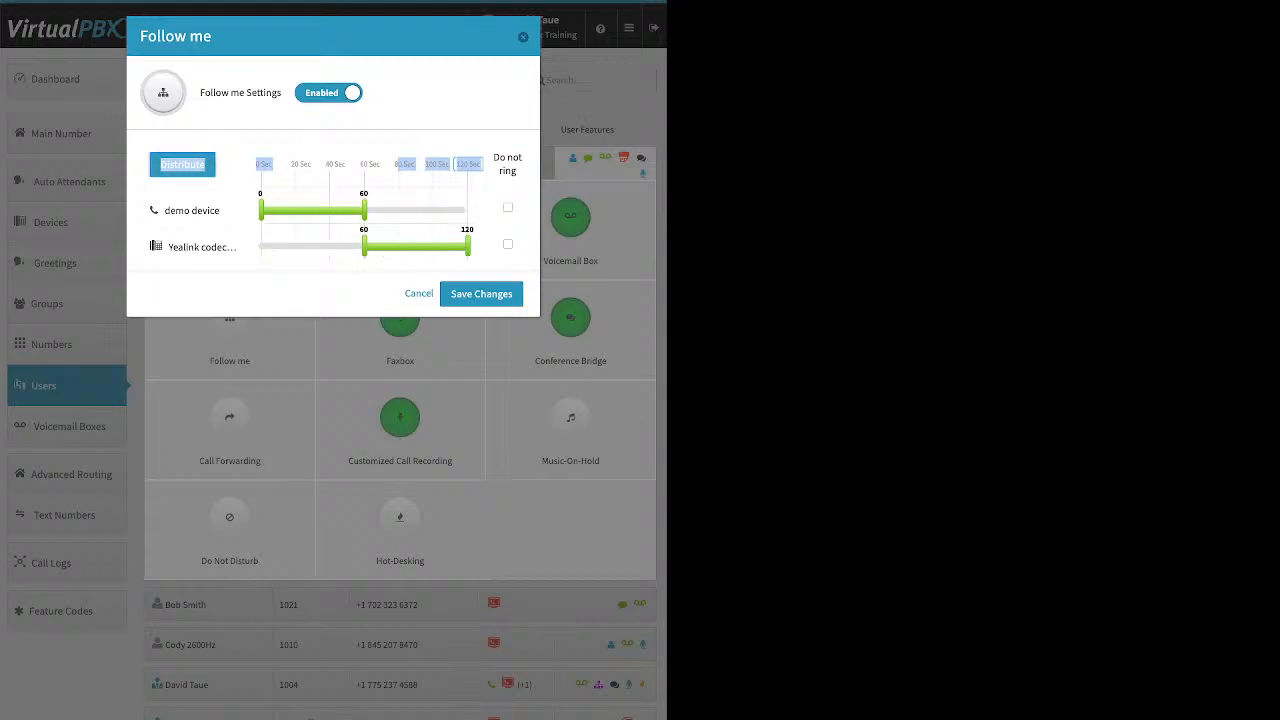
left_click(523, 37)
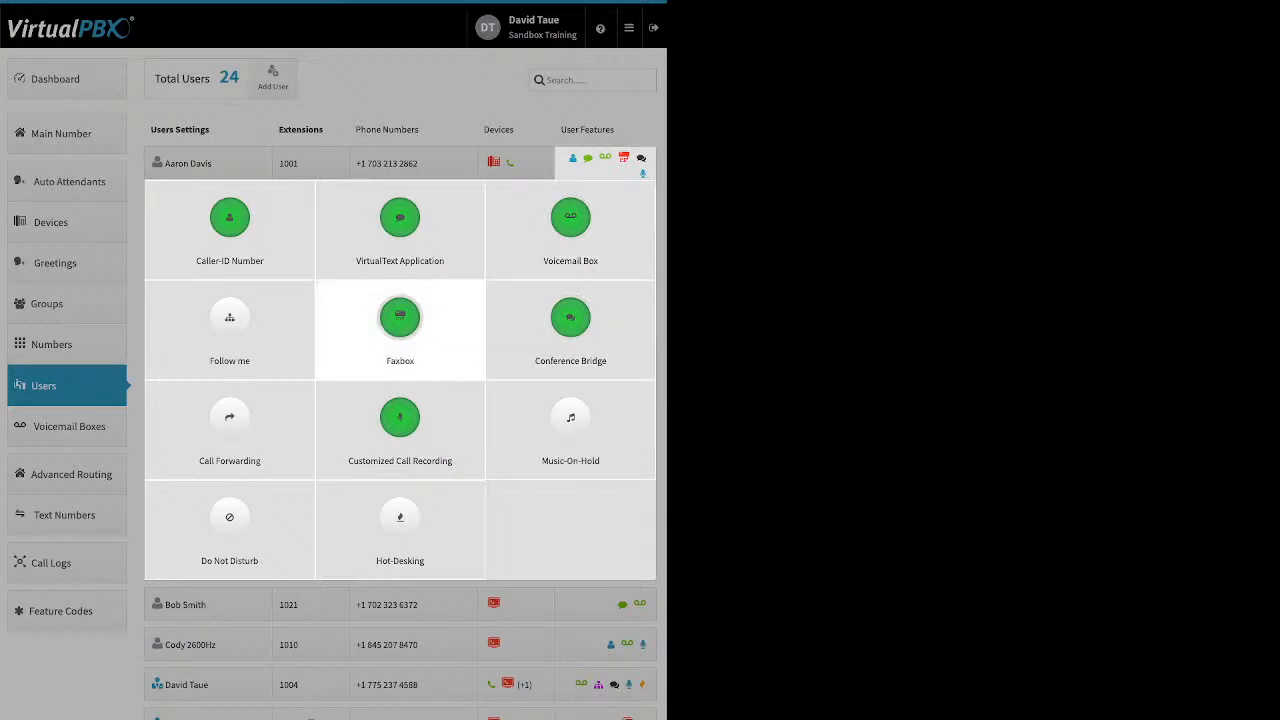
Open the Faxbox settings and view the fax number options, closing the dialog without changes
left_click(400, 322)
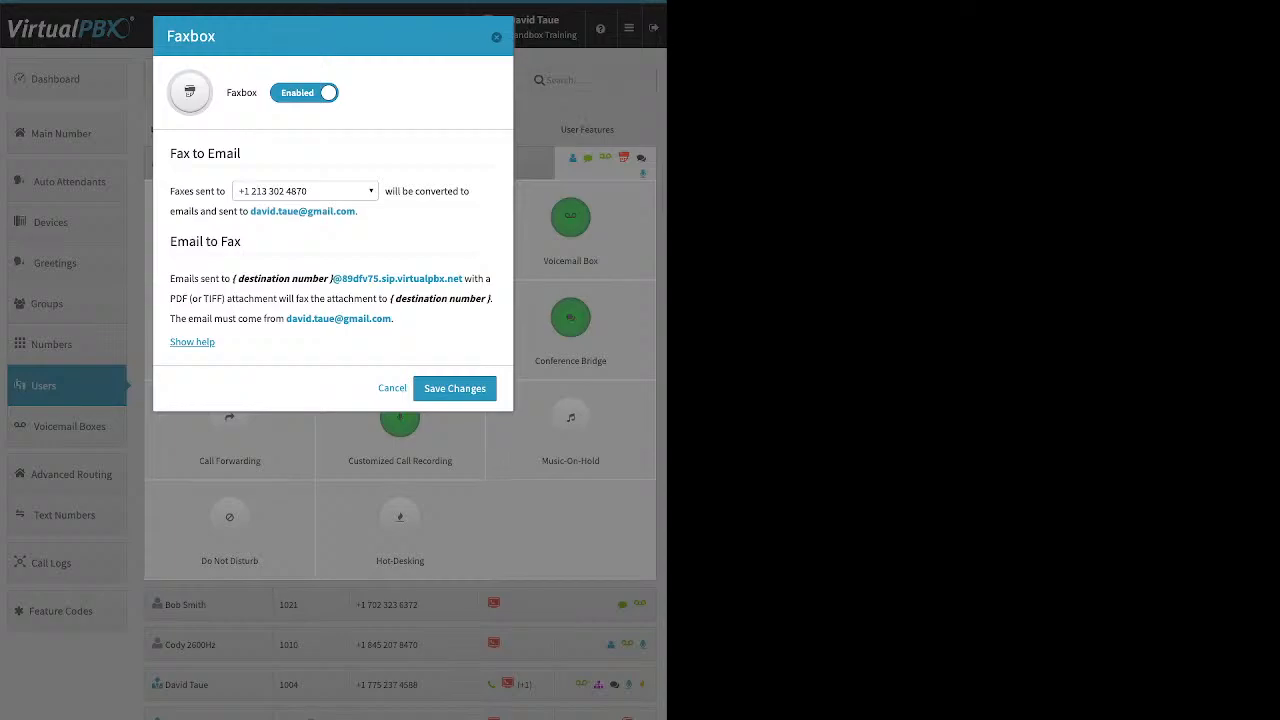
left_click(306, 191)
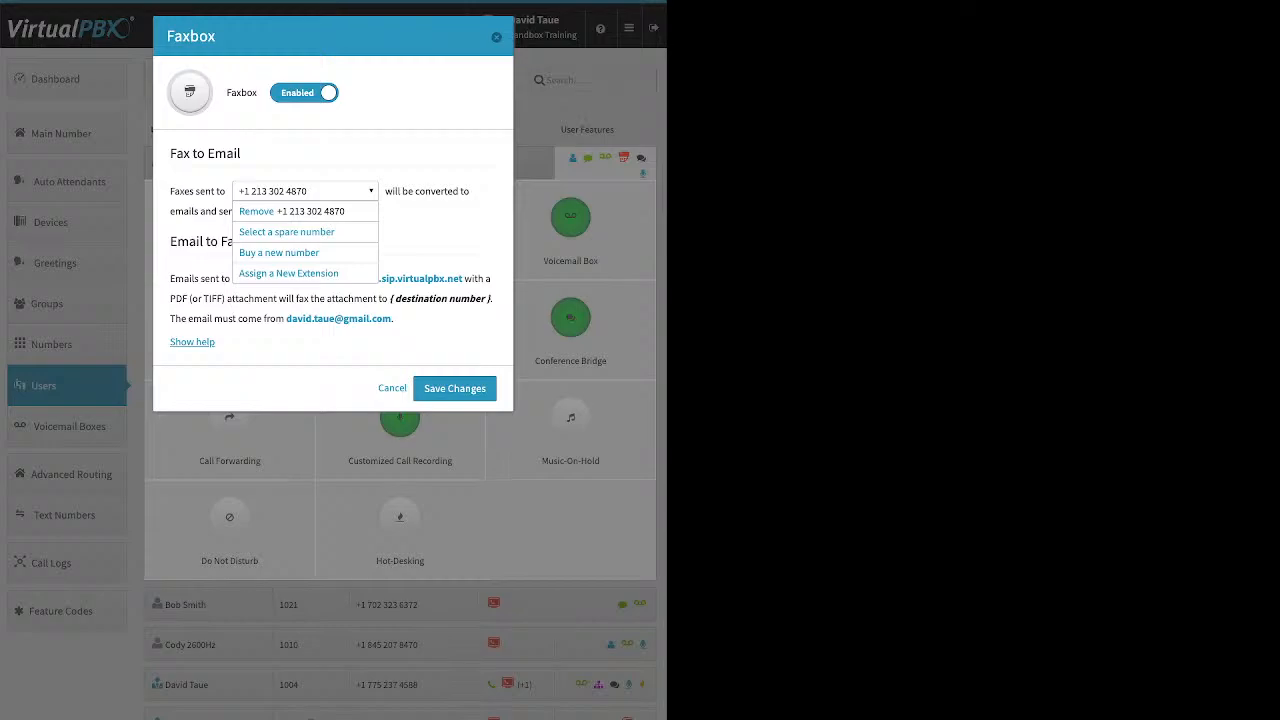
left_click(496, 37)
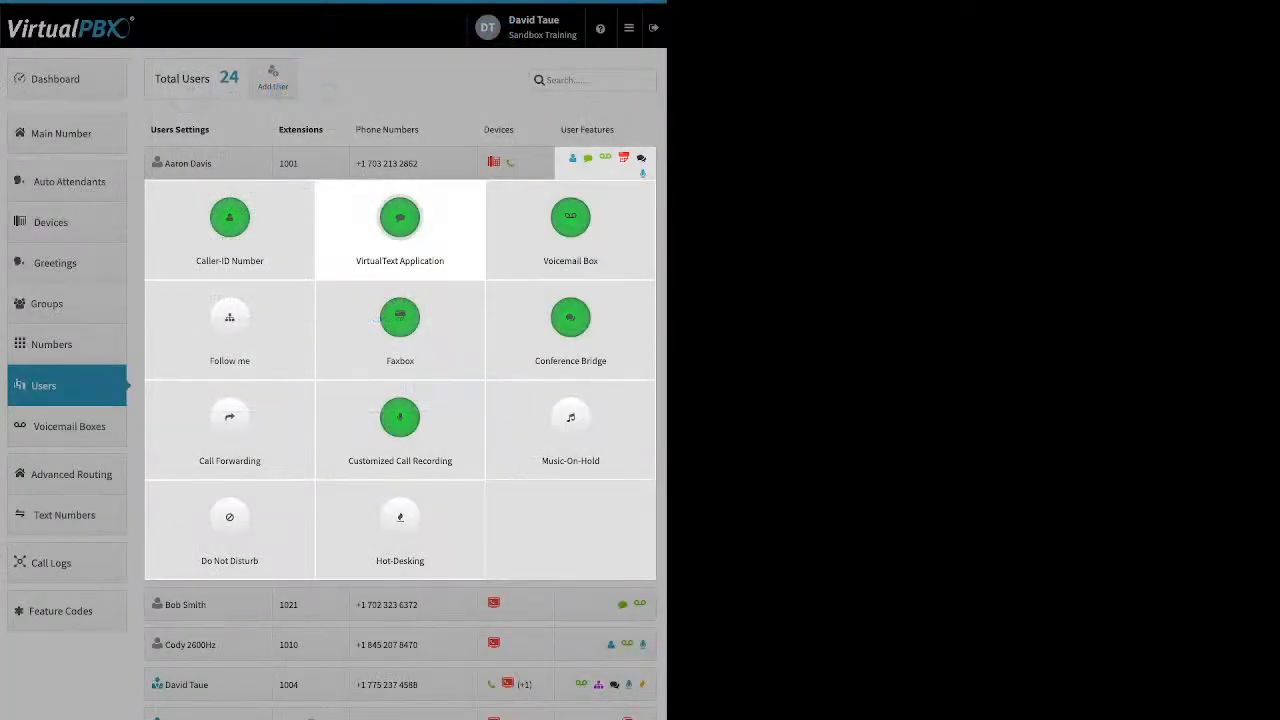
Review the Conference Bridge settings and close the dialog
left_click(570, 318)
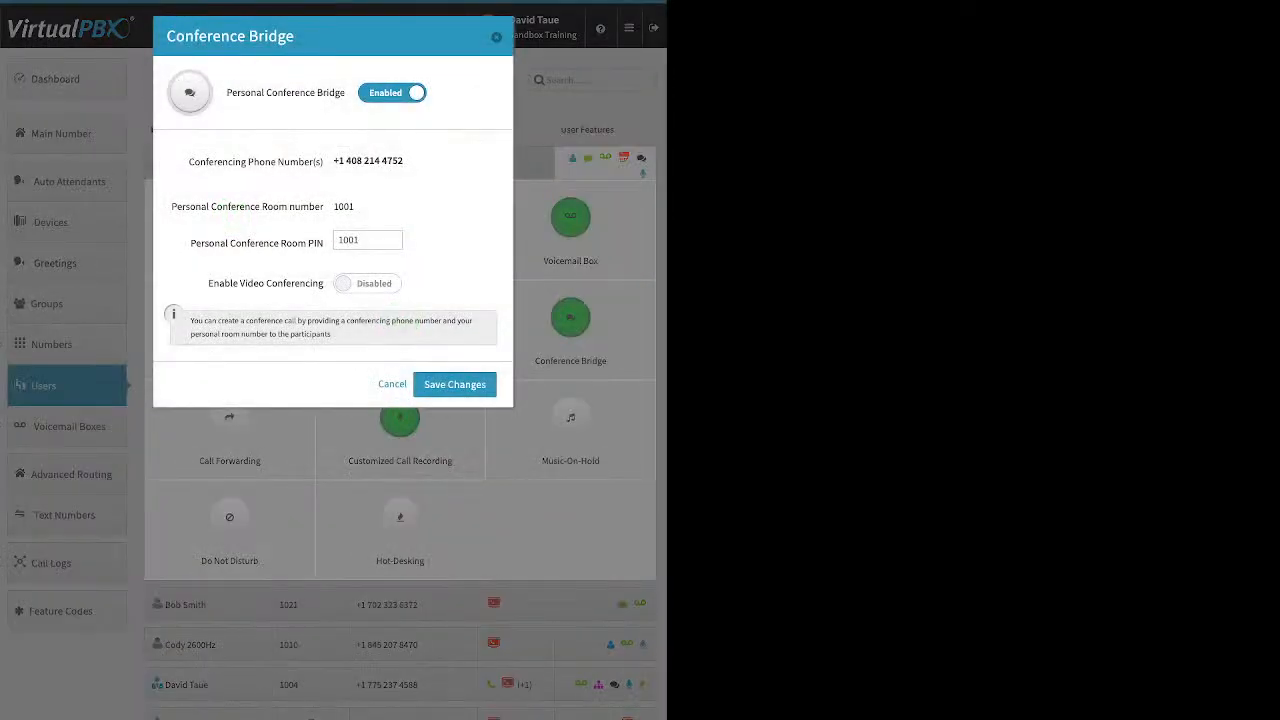
left_click_drag(191, 243, 323, 243)
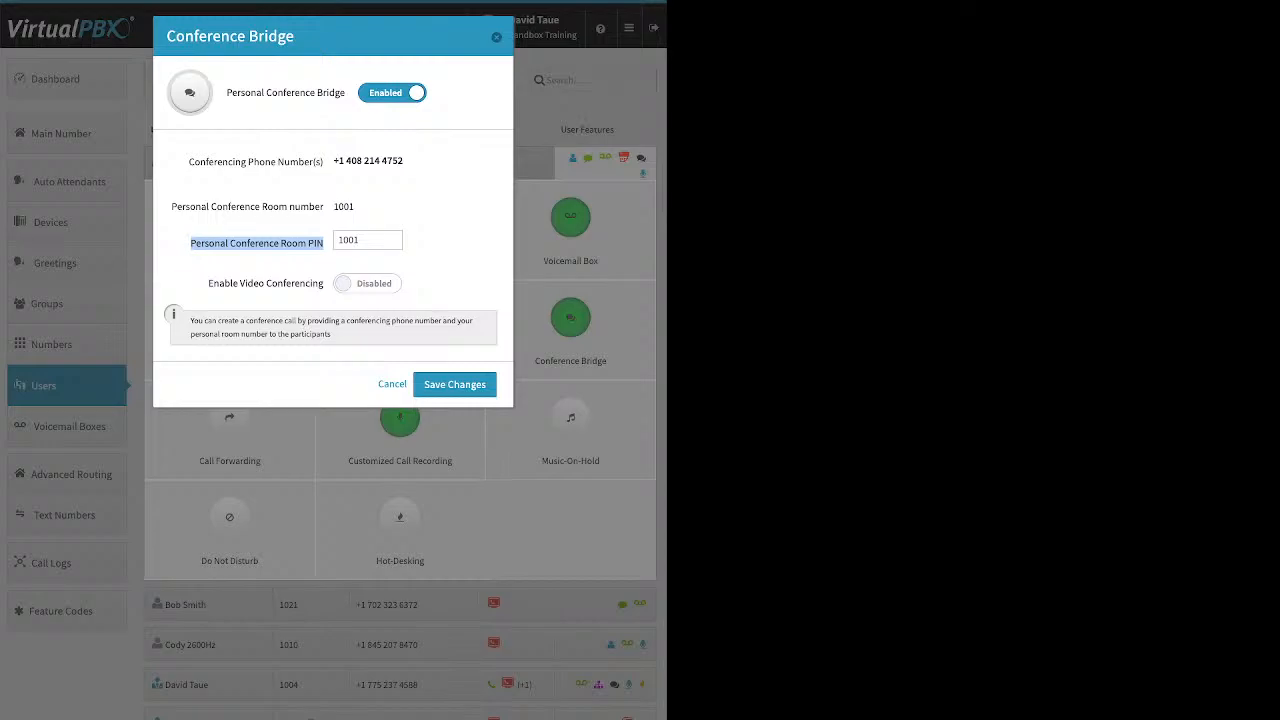
left_click(496, 37)
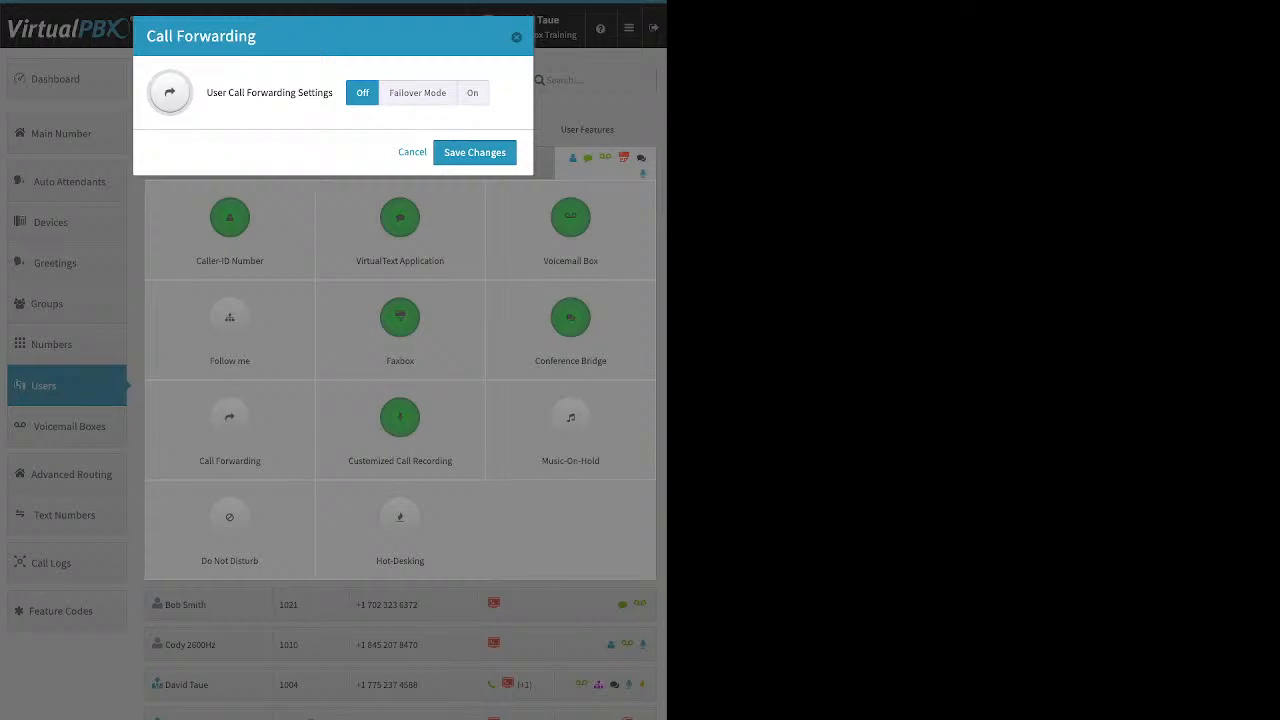
Switch Call Forwarding to Failover Mode and select the forwarding number field, then close without saving
left_click(417, 93)
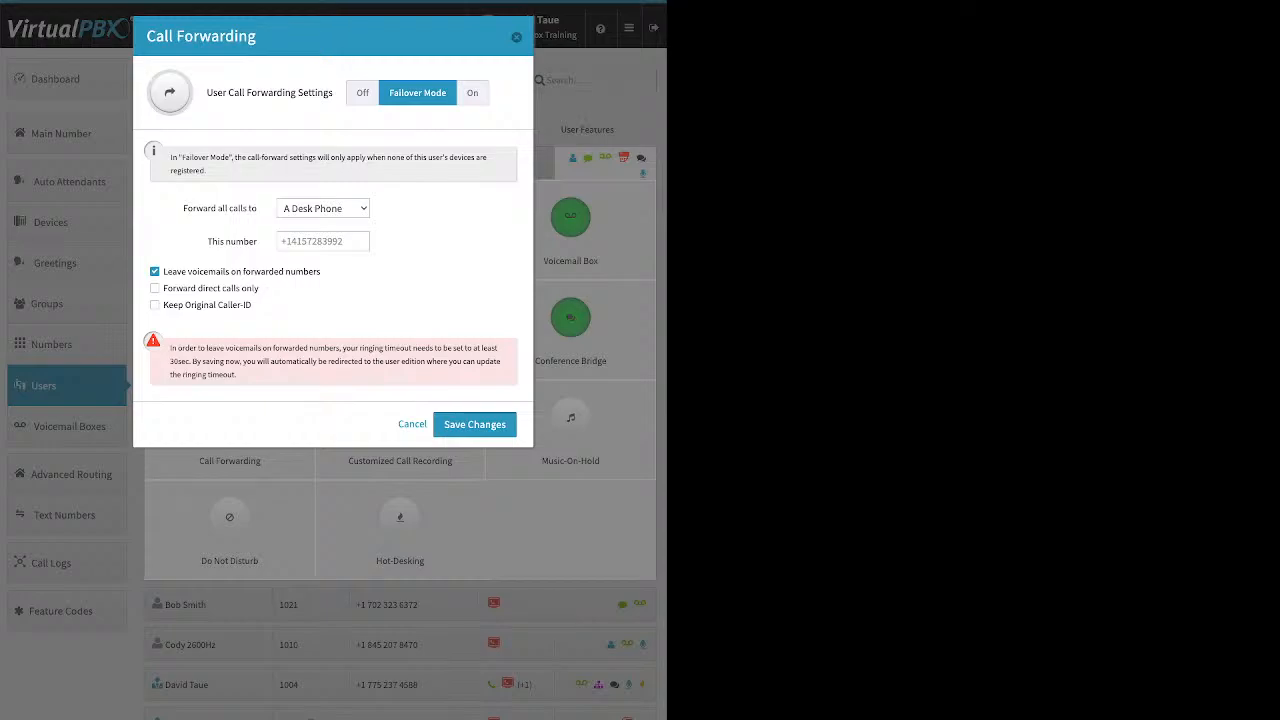
left_click(323, 241)
key("Escape")
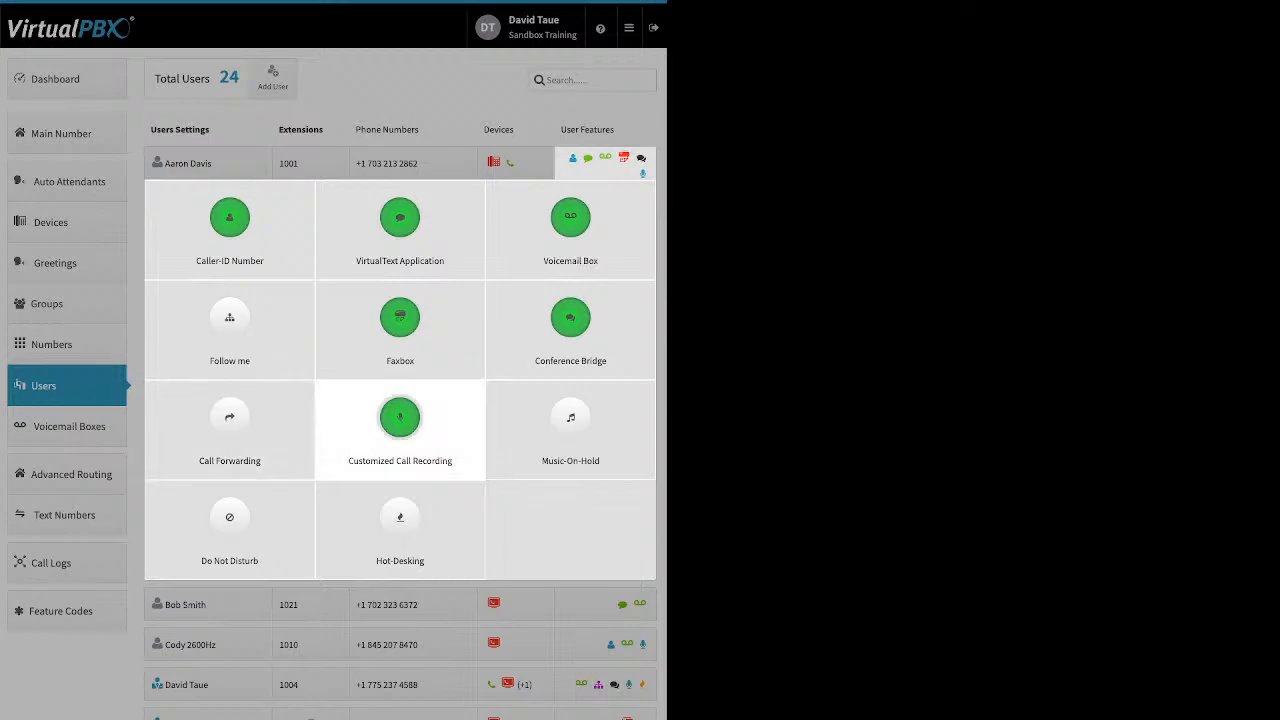
Set Customized Call Recording to Inbound Internal Off, Inbound External On, Outbound Internal Off and Outbound External On
left_click(400, 425)
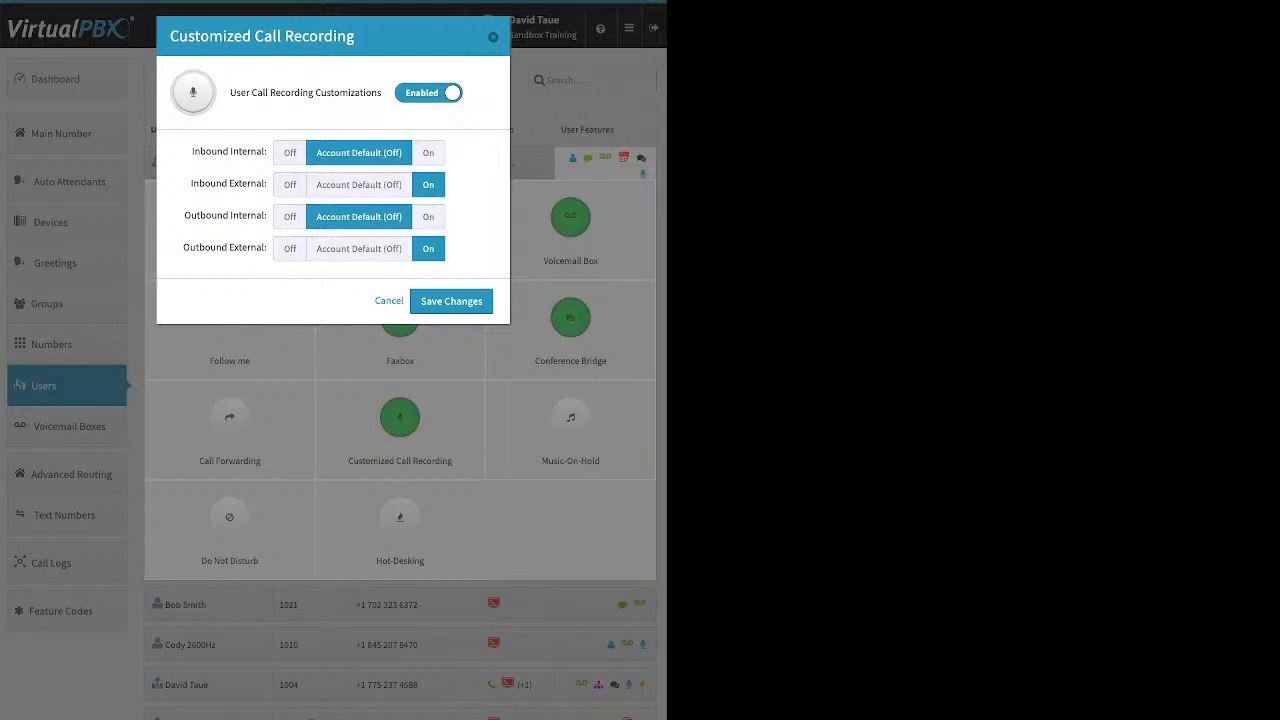
left_click(359, 185)
left_click(359, 249)
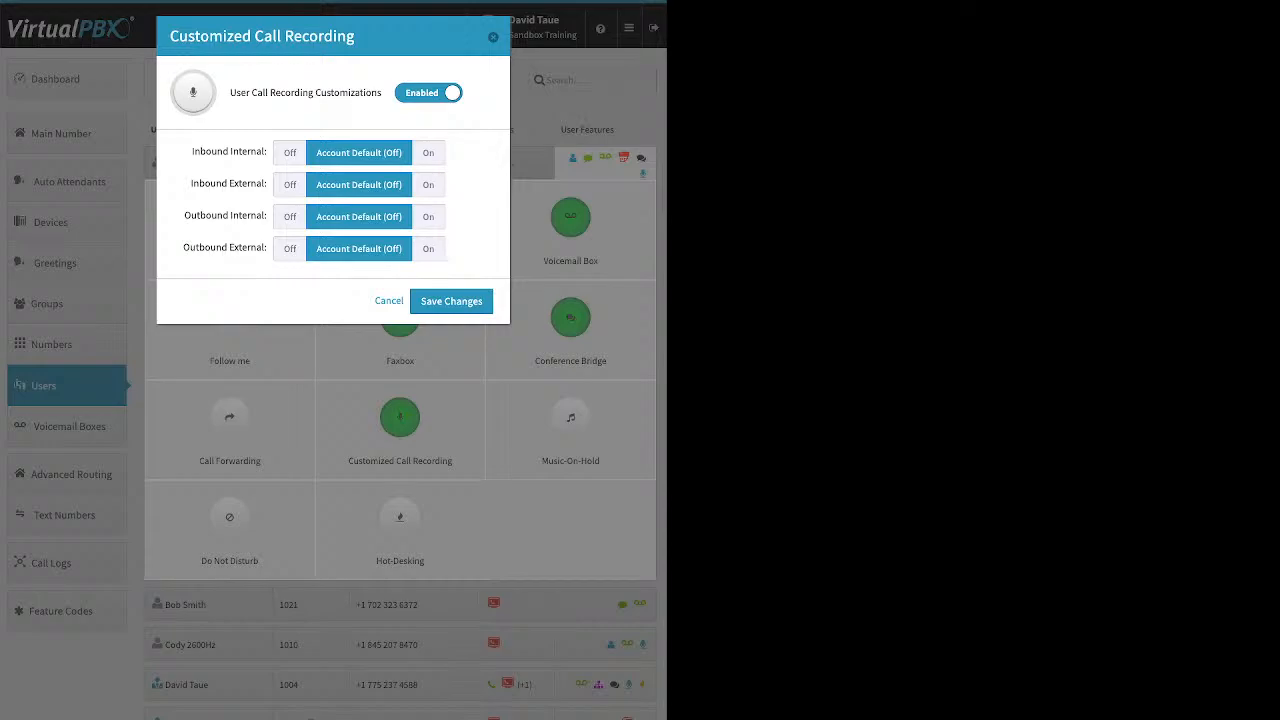
left_click(428, 153)
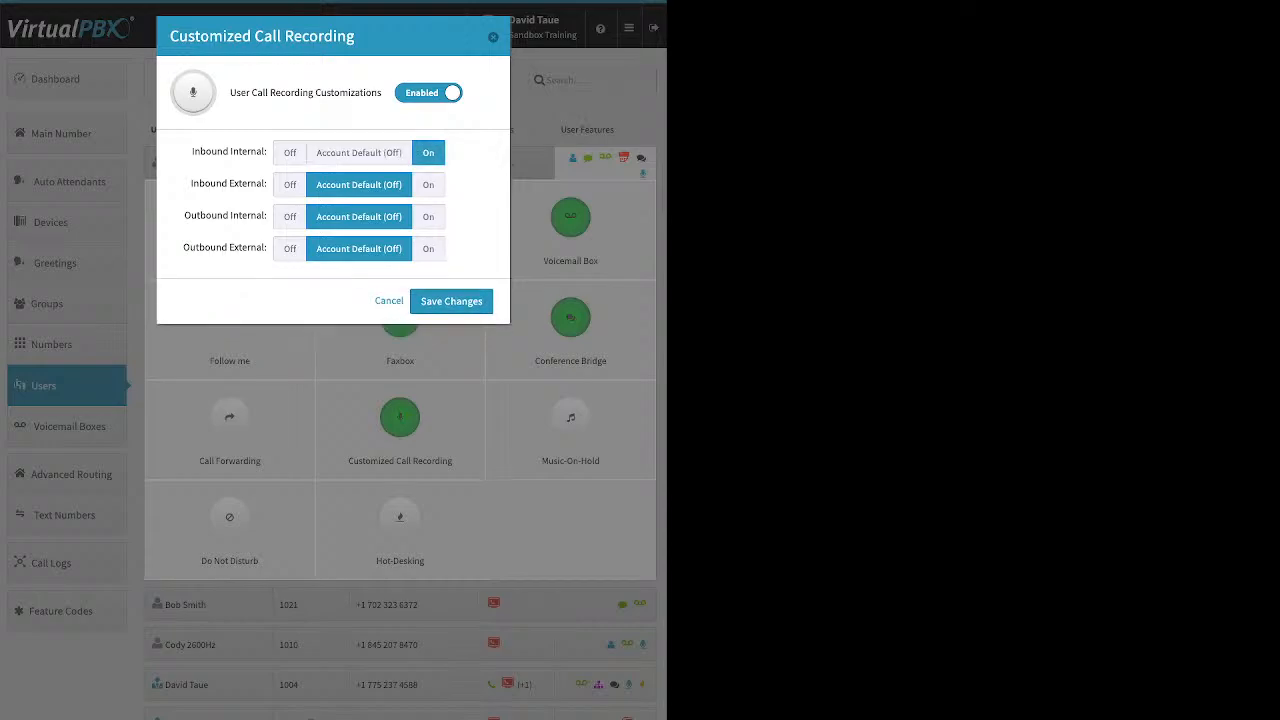
left_click(290, 153)
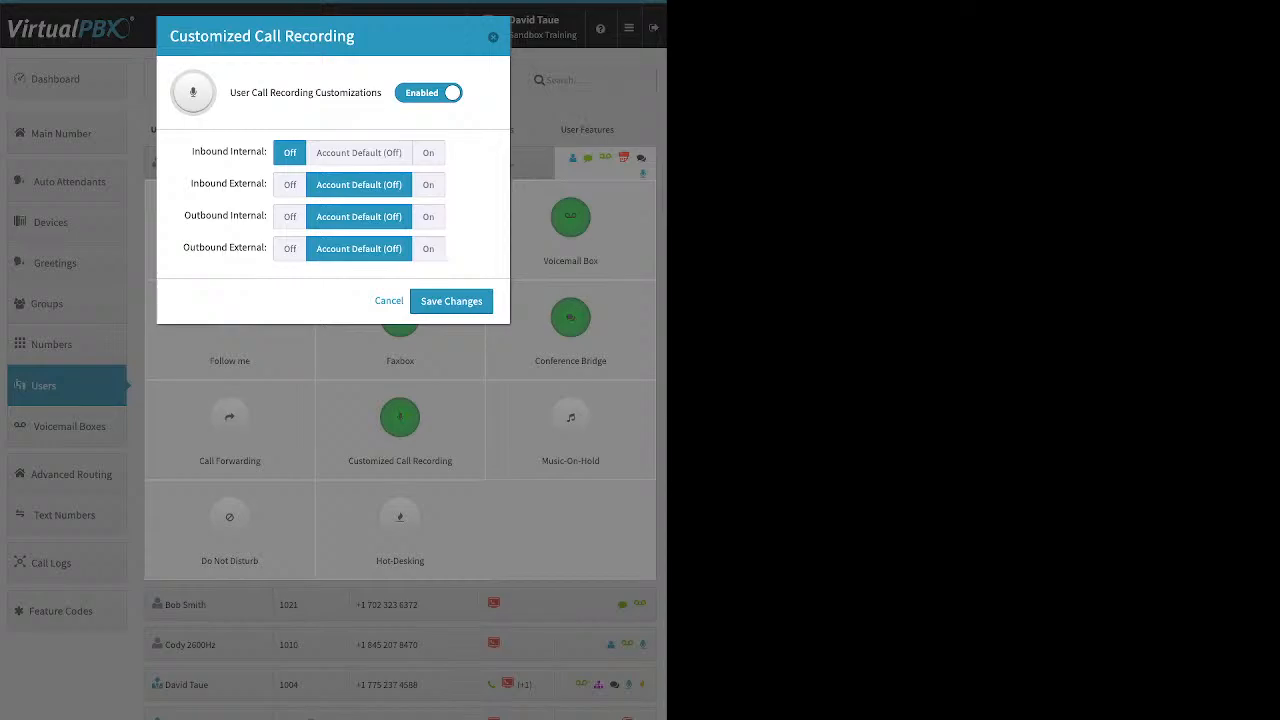
left_click(428, 185)
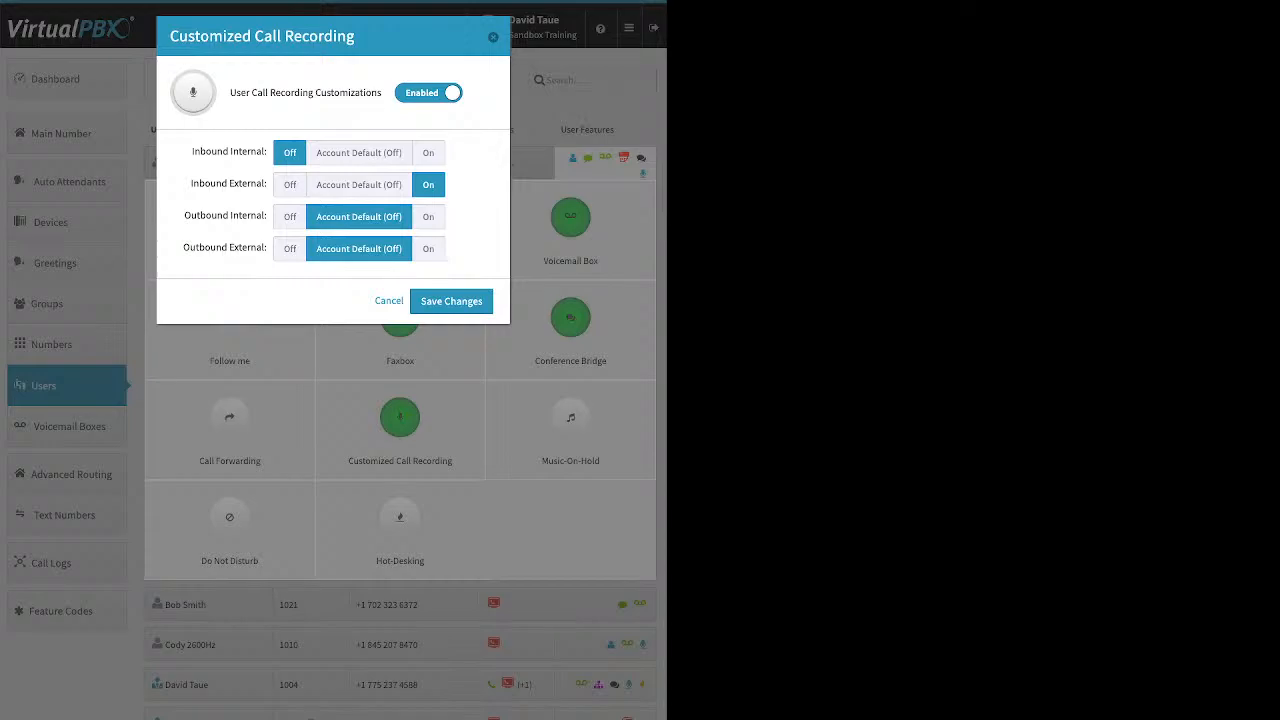
left_click(290, 216)
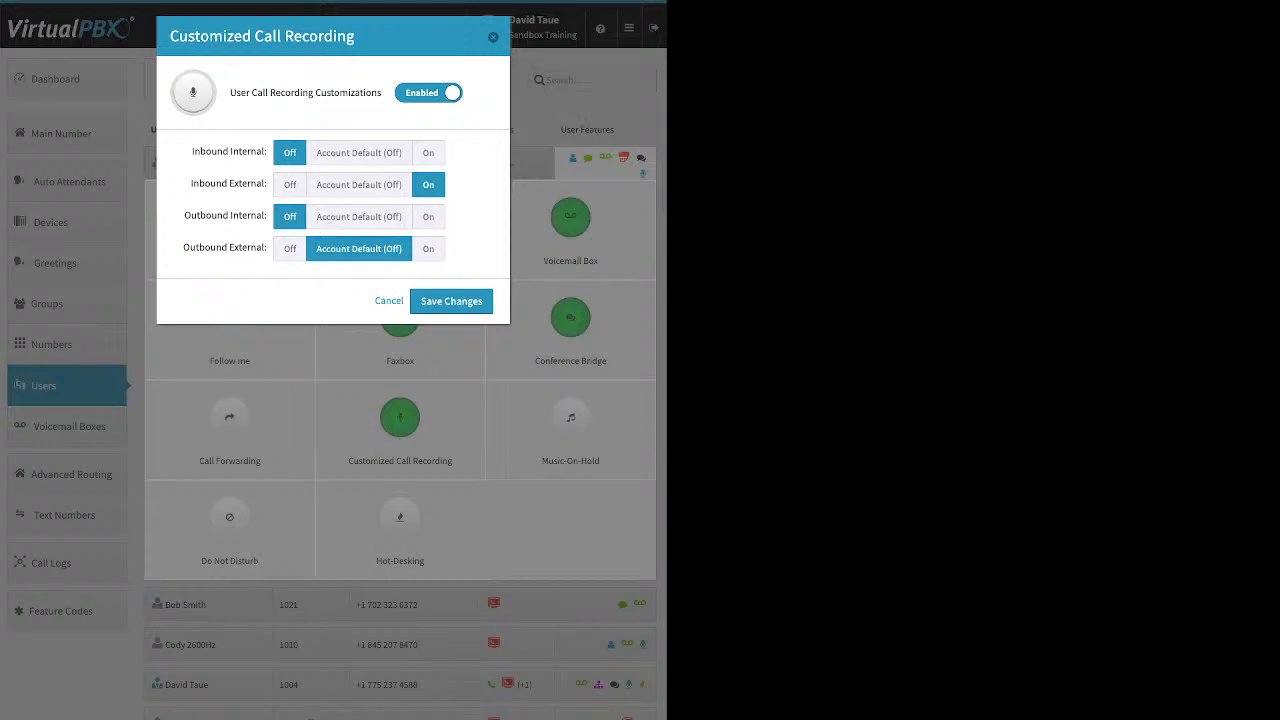
left_click(428, 248)
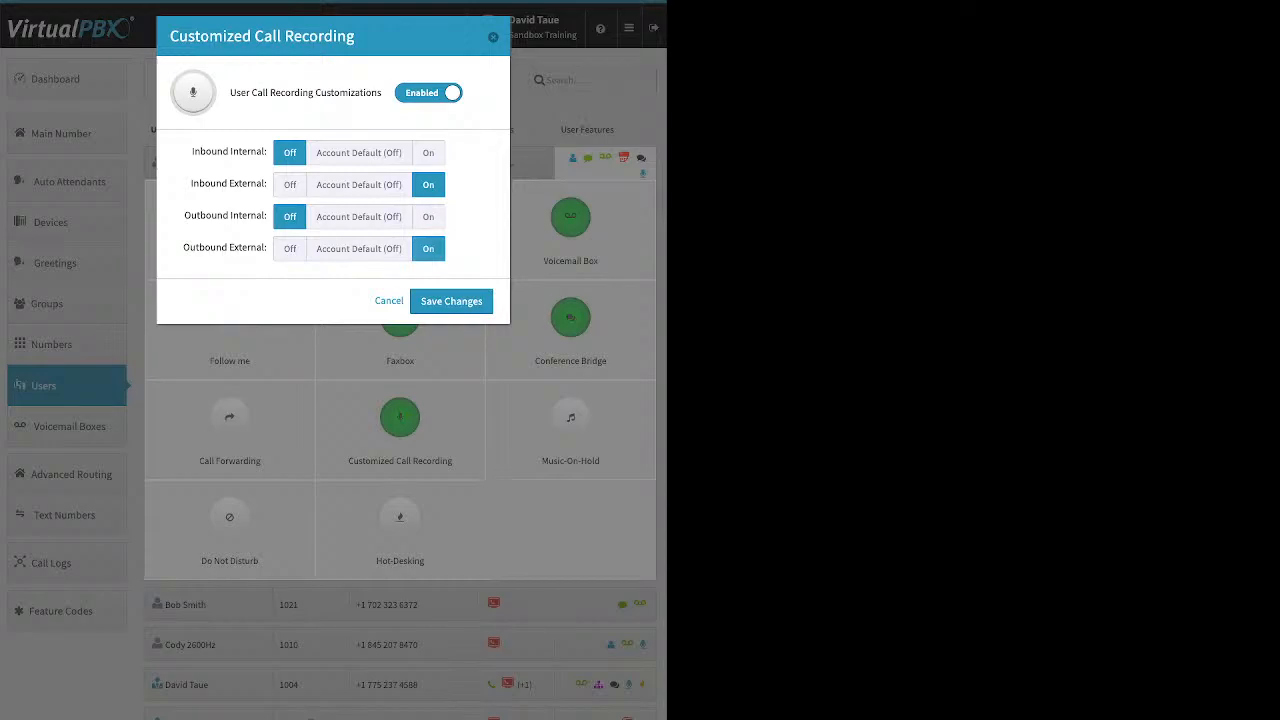
Save the customized call recording changes
left_click(451, 301)
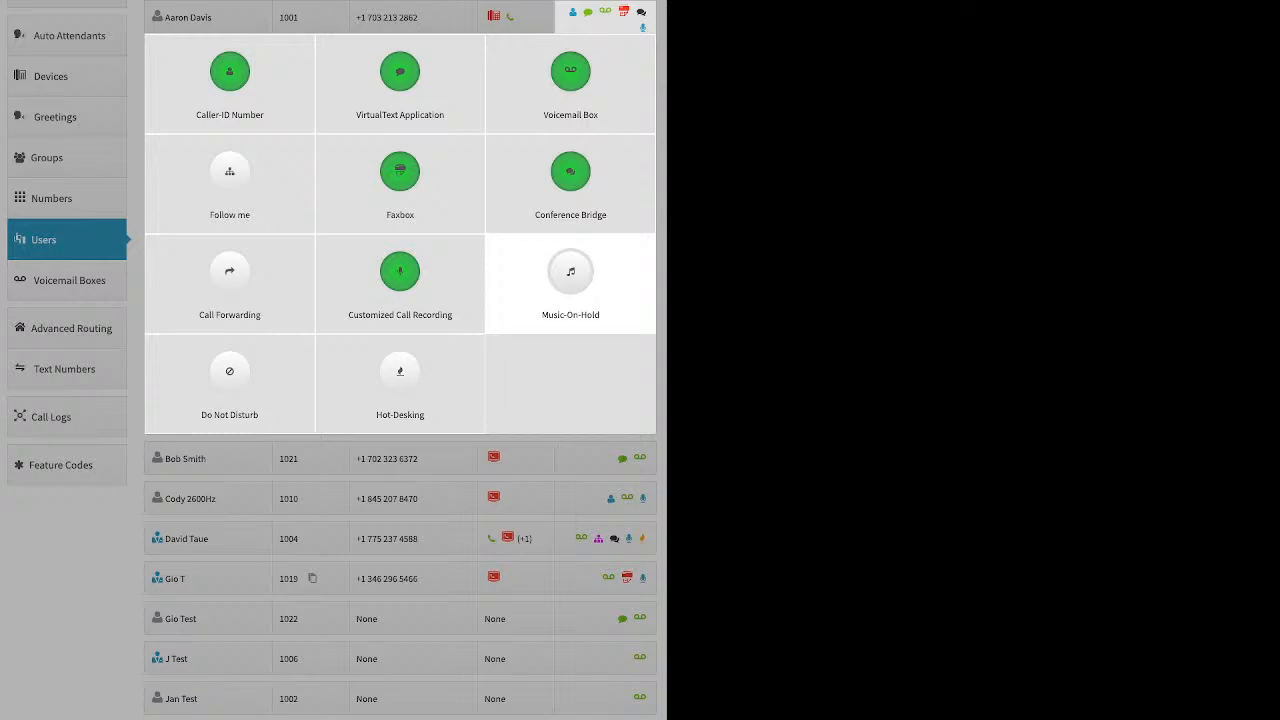
Enable Music-On-Hold and open its upload option, then close the dialog without saving
left_click(570, 280)
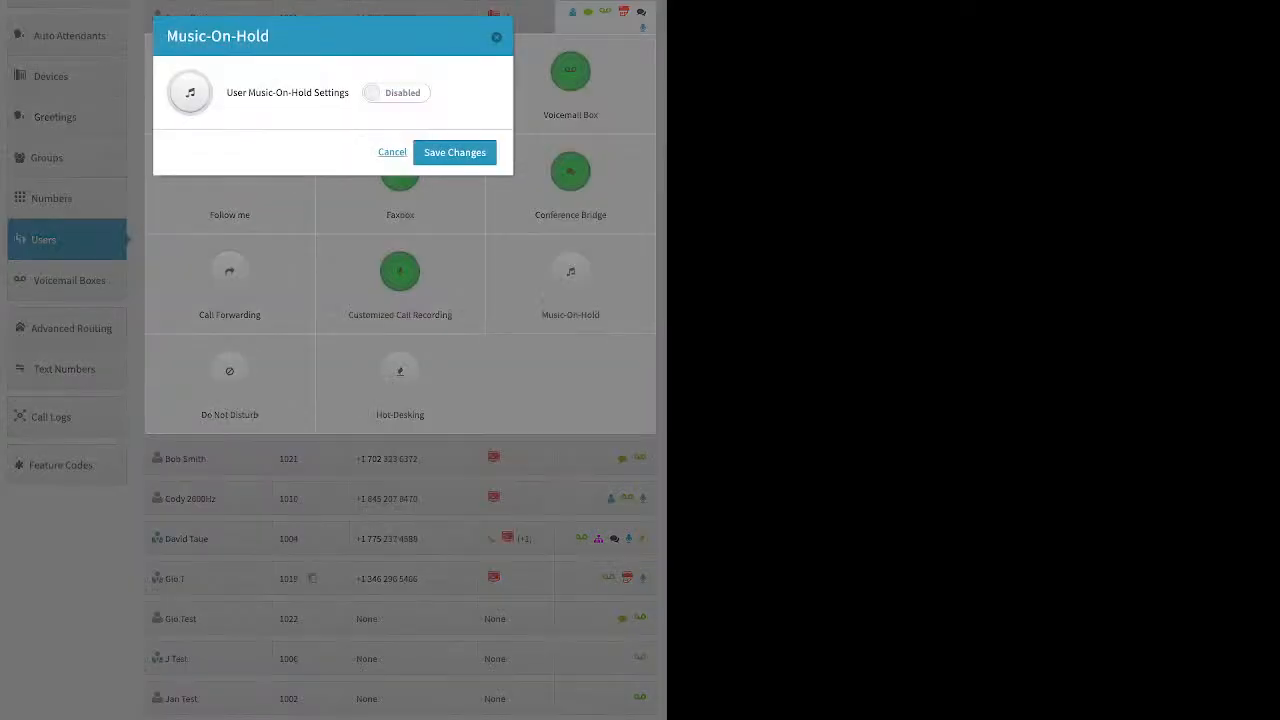
left_click(396, 93)
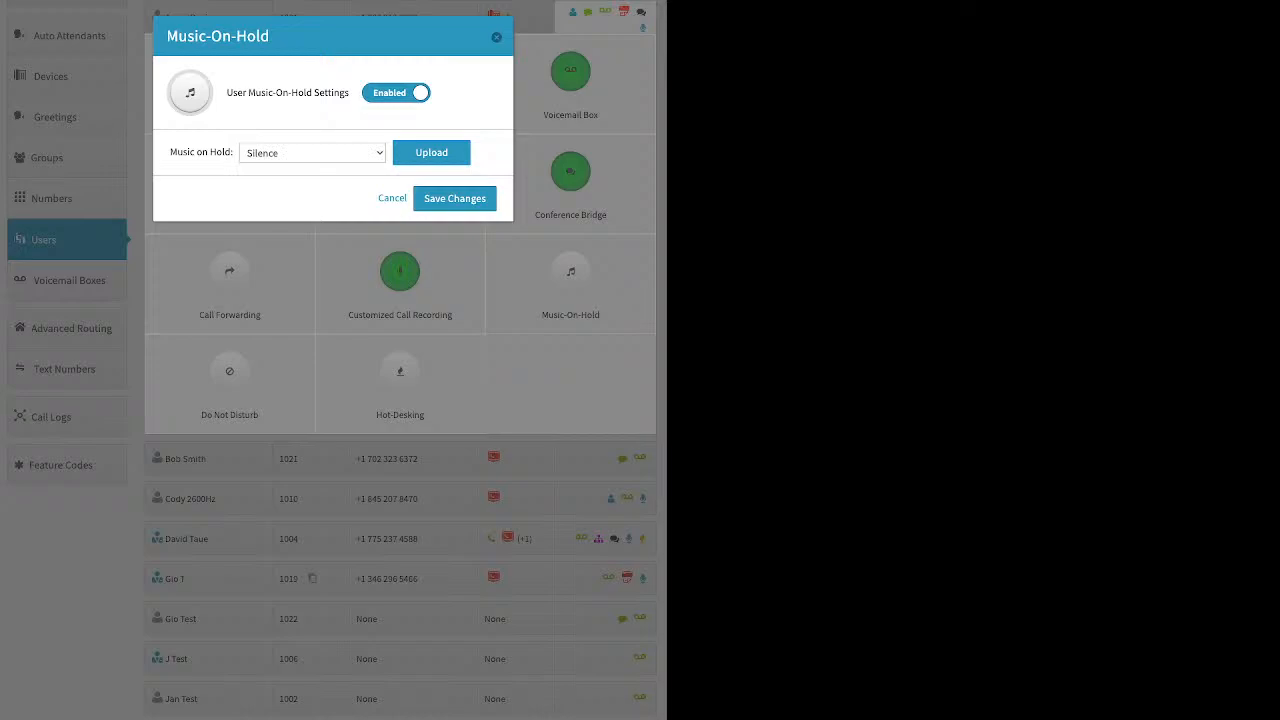
left_click(431, 153)
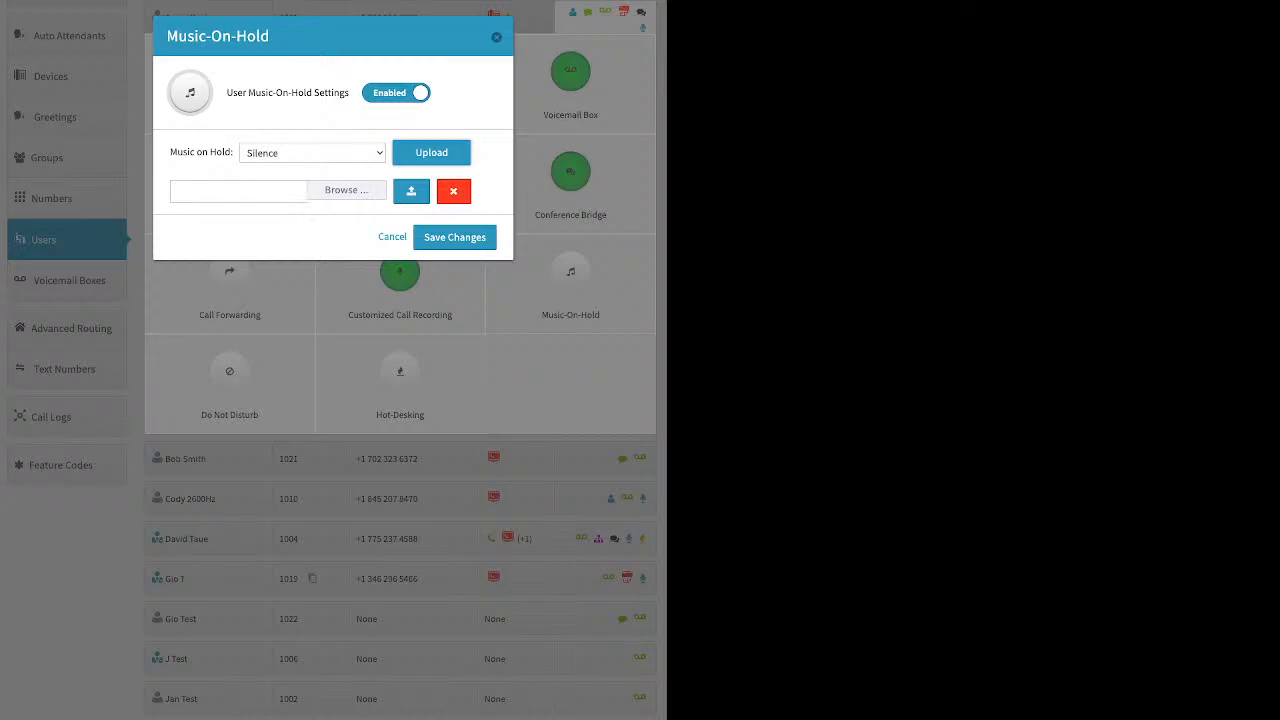
left_click(496, 37)
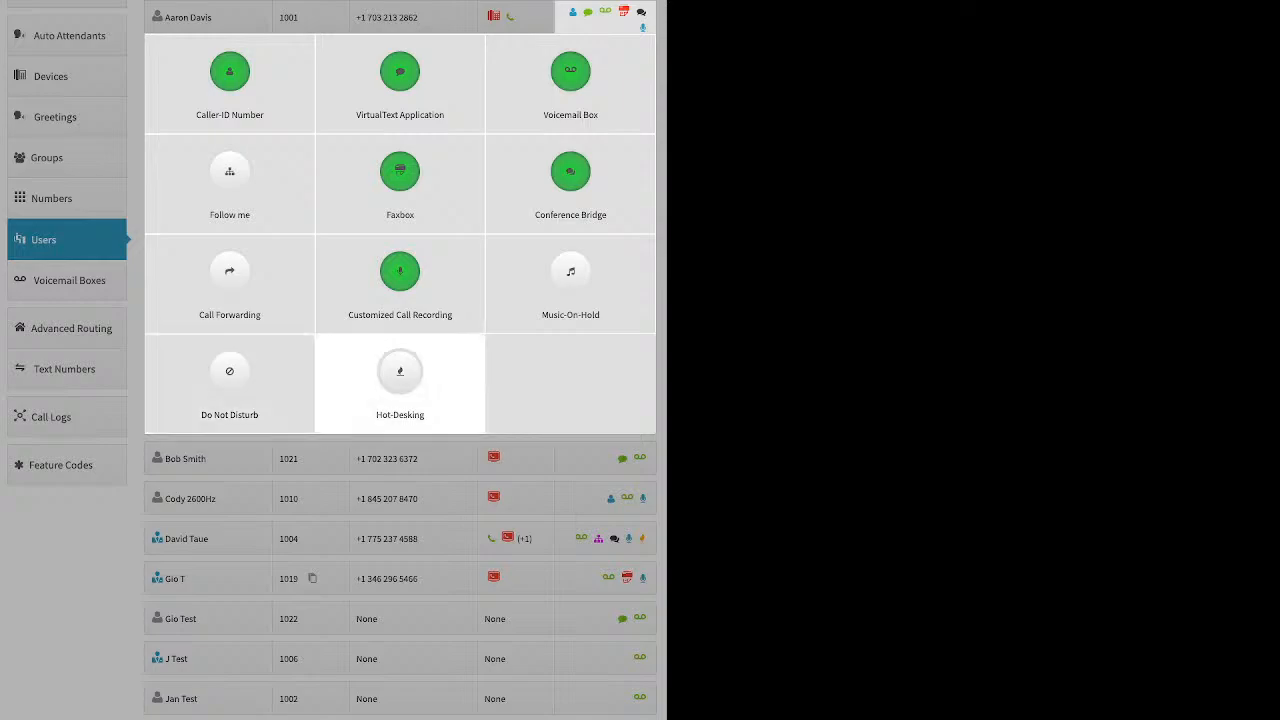
Enable Hot-Desking to view its ID and PIN options, then close the dialog without saving
left_click(400, 380)
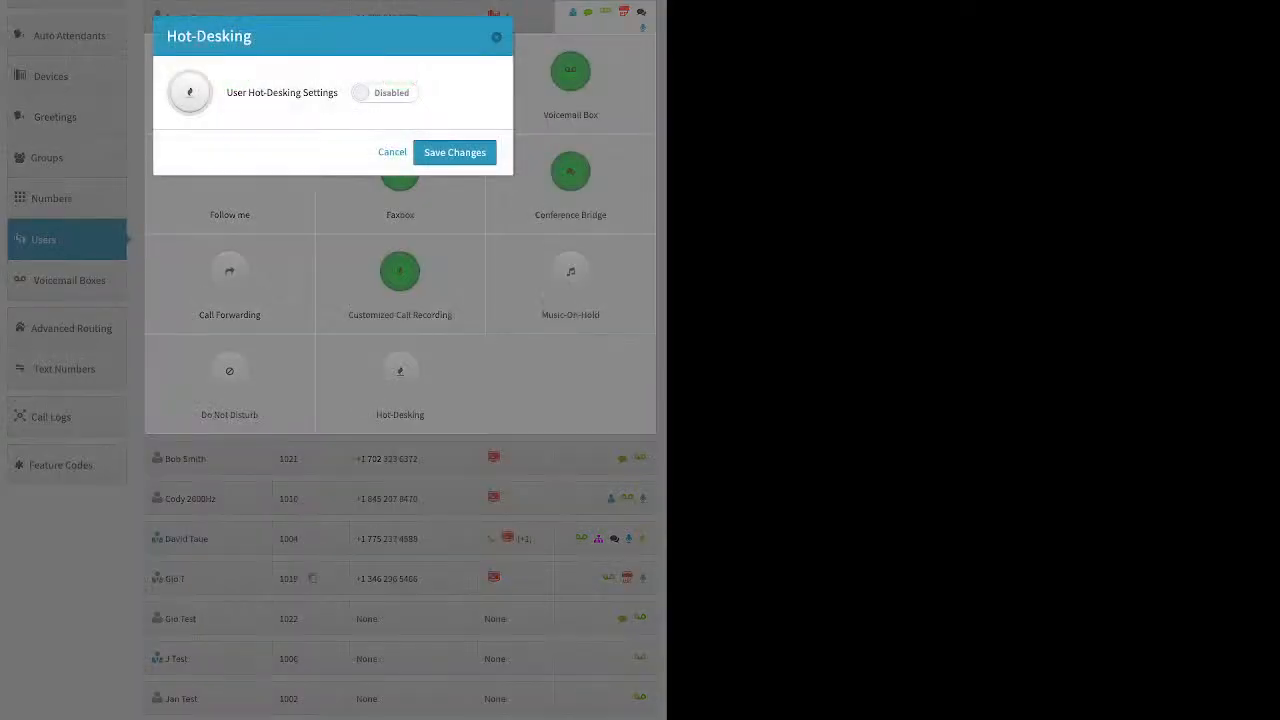
left_click(385, 93)
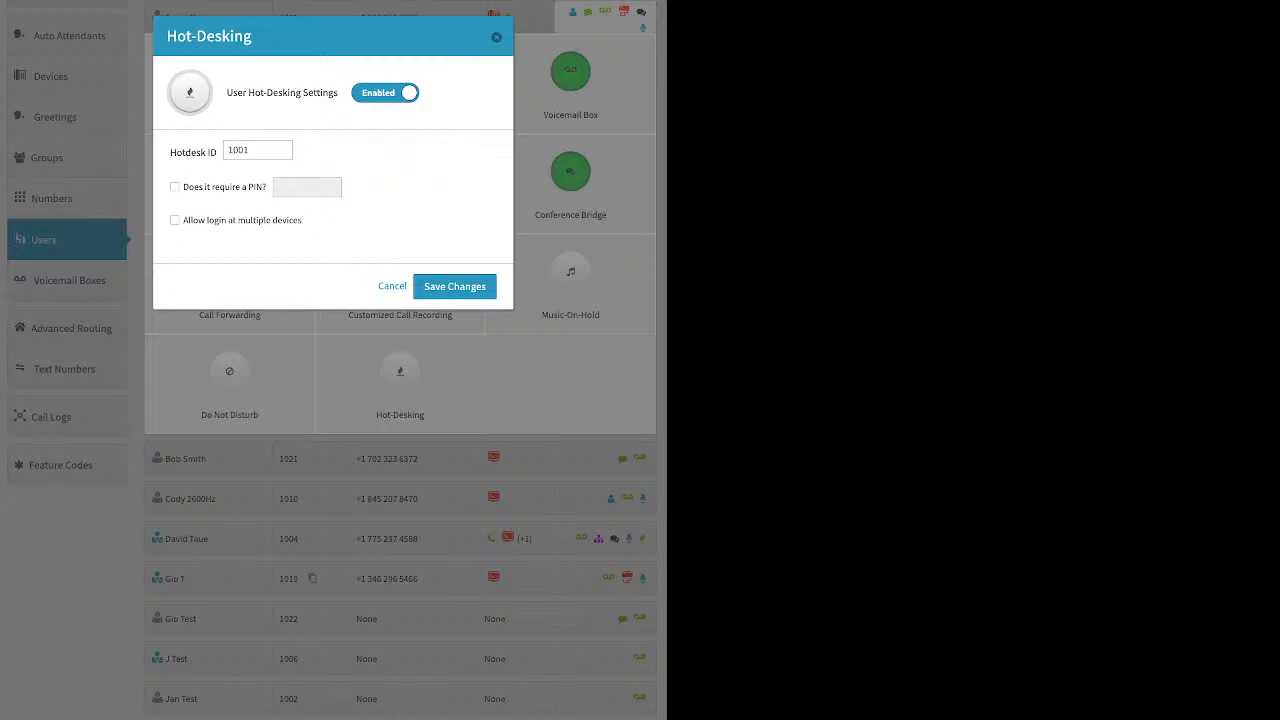
left_click(496, 37)
Open the Voicemail Boxes list and review the add voicemail box dialog's fields, closing it without creating one
left_click(98, 284)
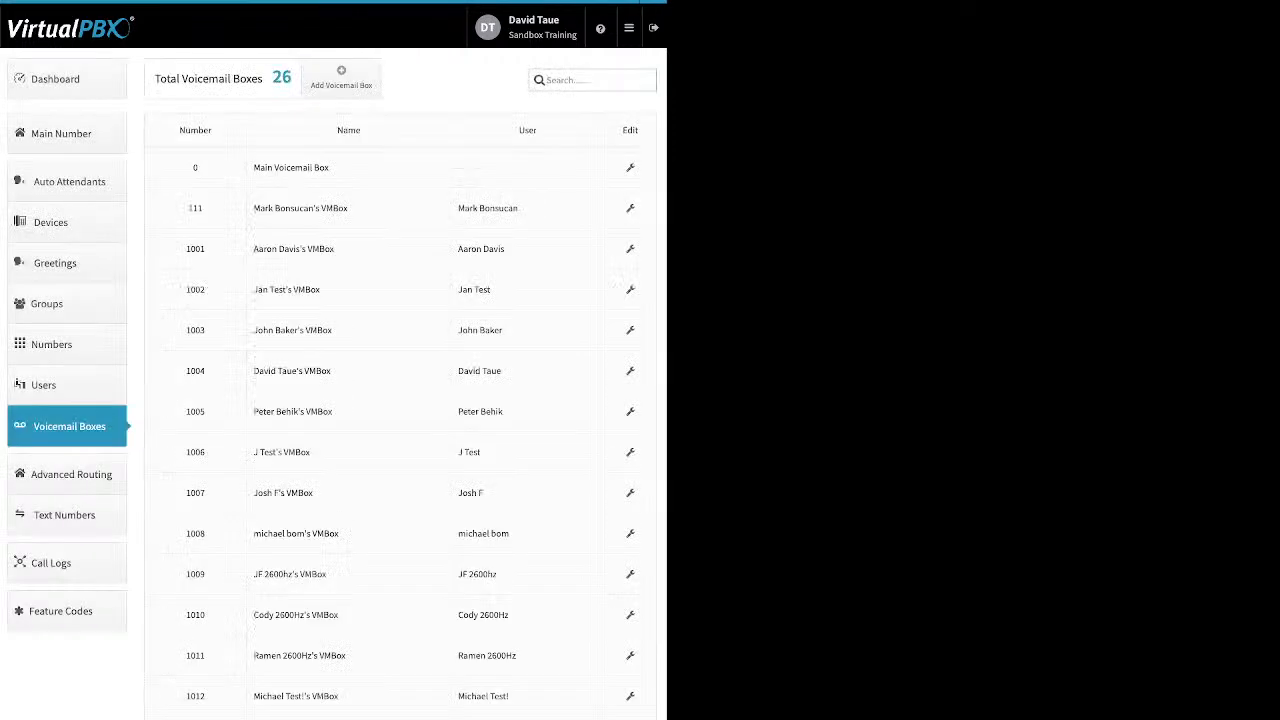
left_click_drag(518, 208, 458, 208)
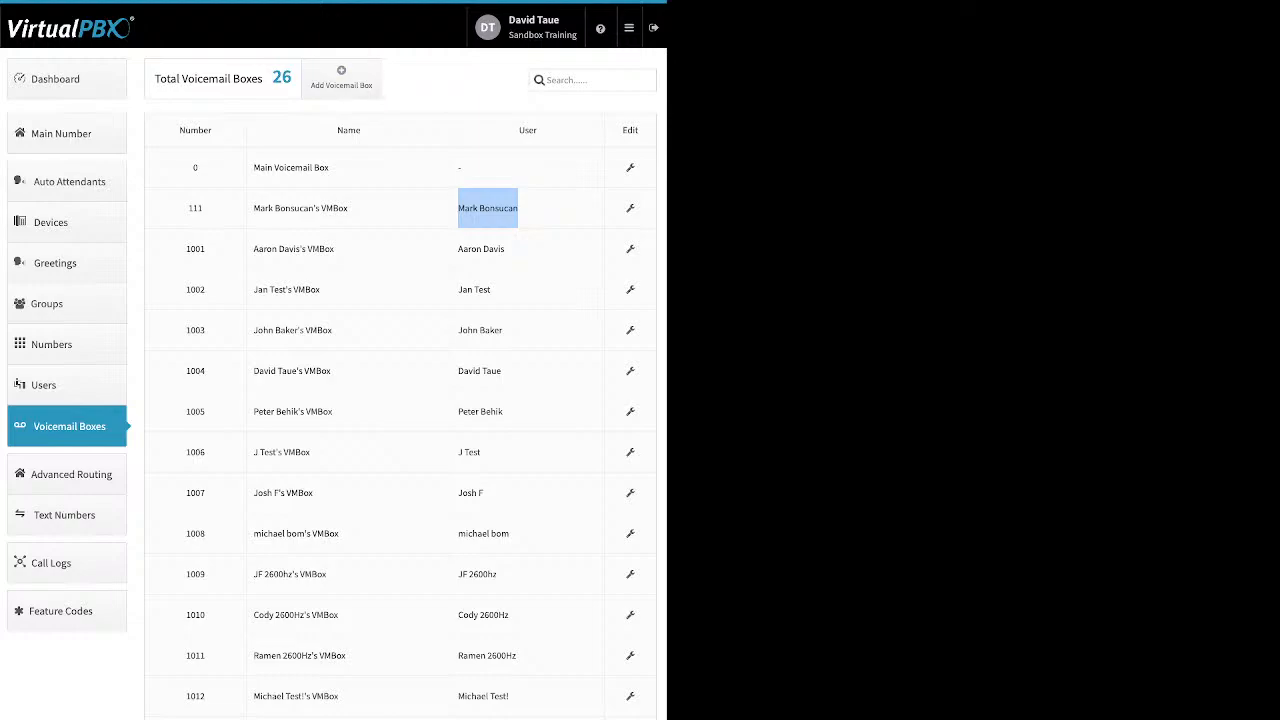
left_click_drag(330, 168, 273, 168)
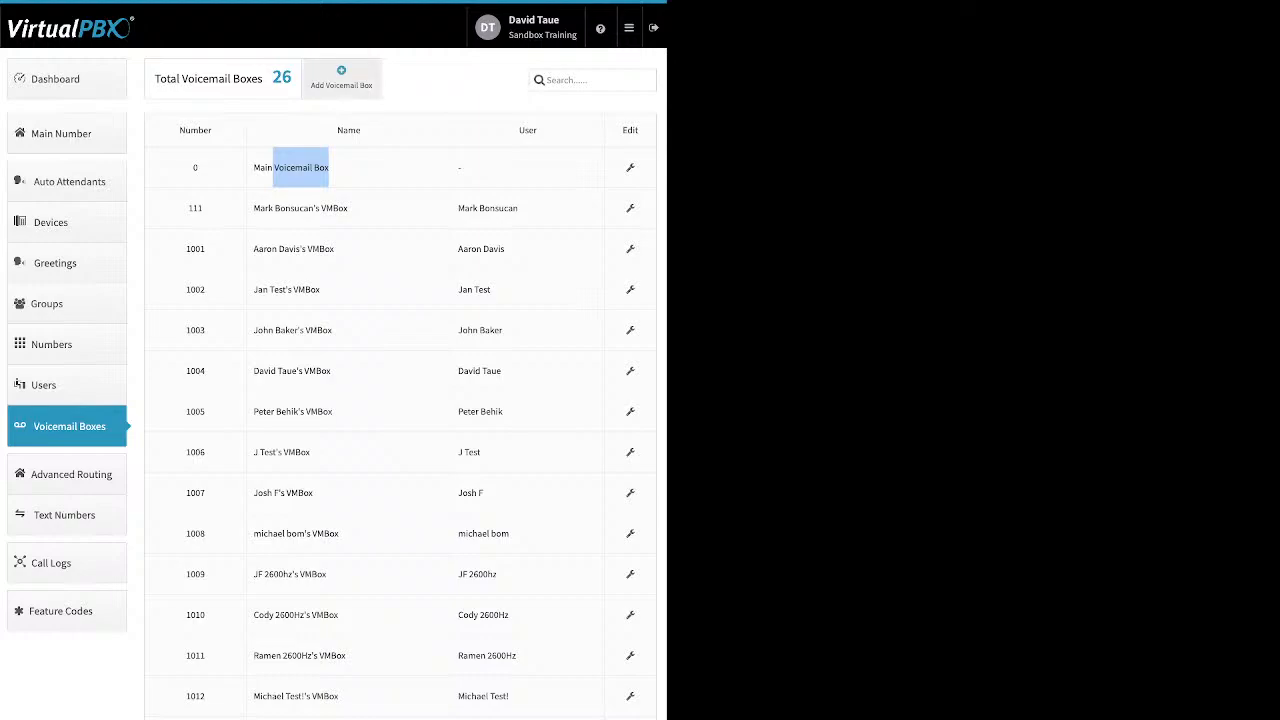
left_click(341, 77)
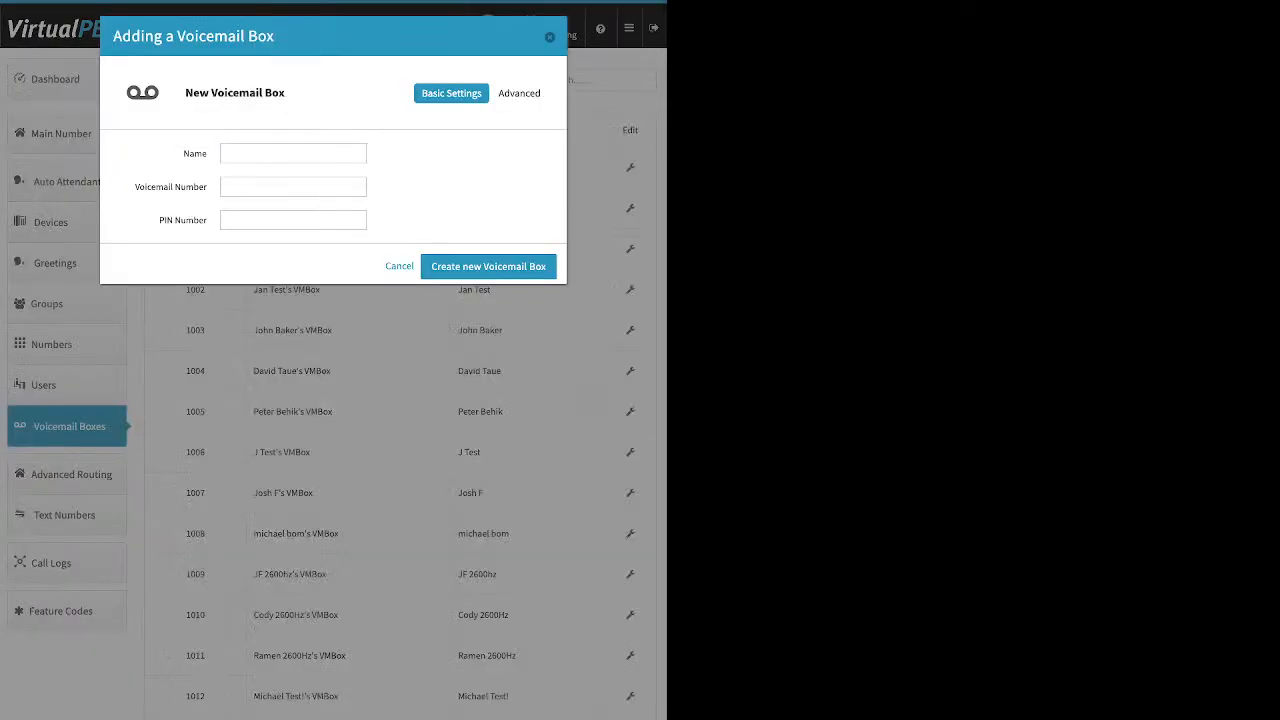
left_click_drag(182, 153, 208, 153)
left_click_drag(134, 187, 208, 220)
left_click(549, 37)
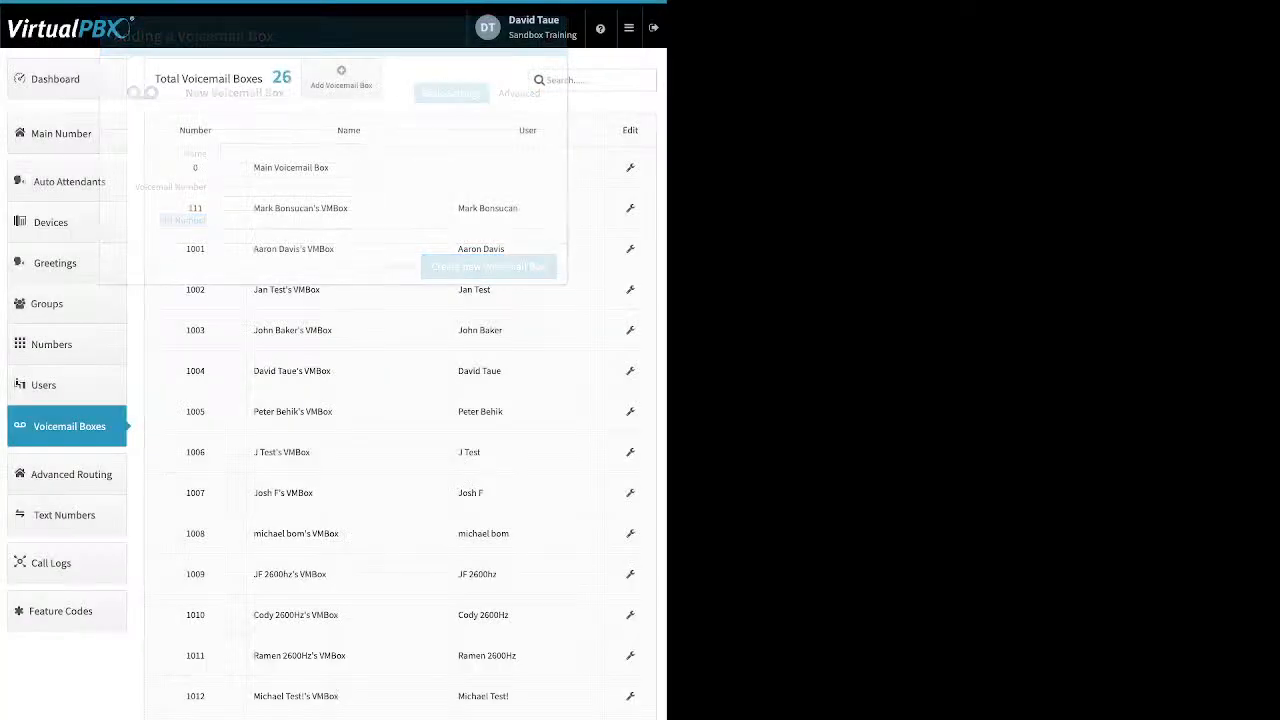
Open the Main Voicemail Box for editing and review its Greeting Media settings
left_click(630, 168)
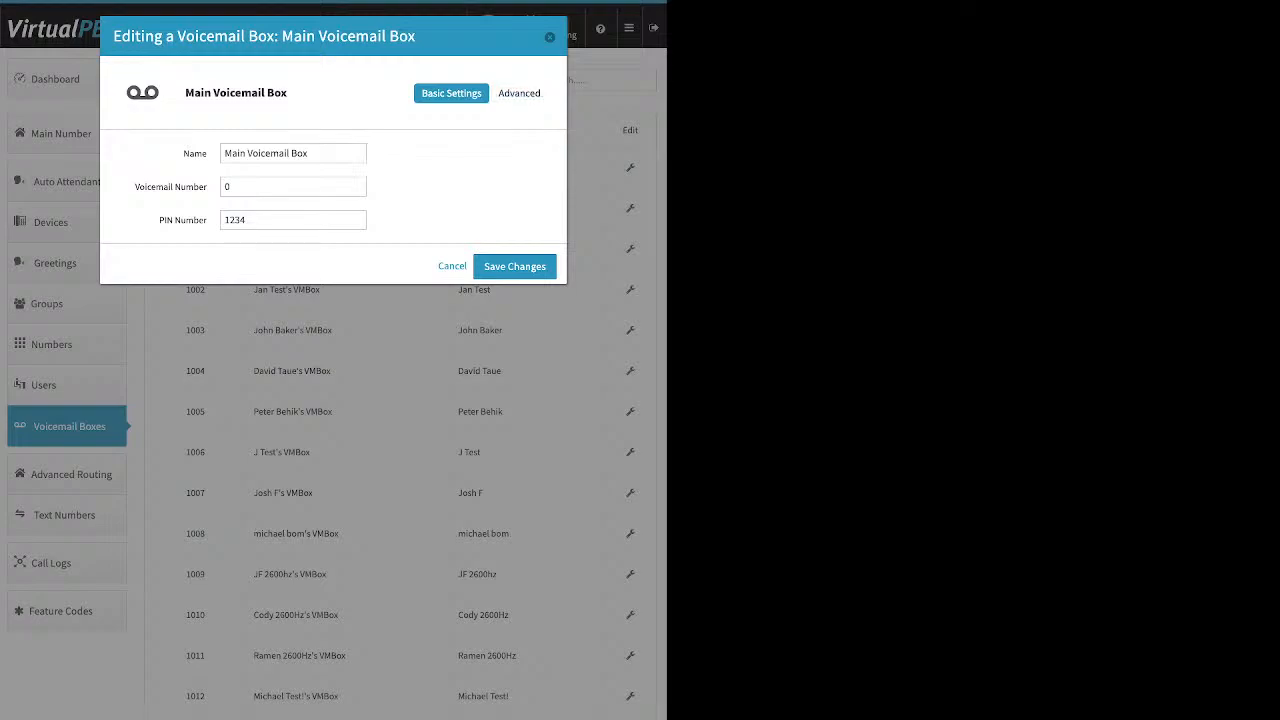
left_click(521, 93)
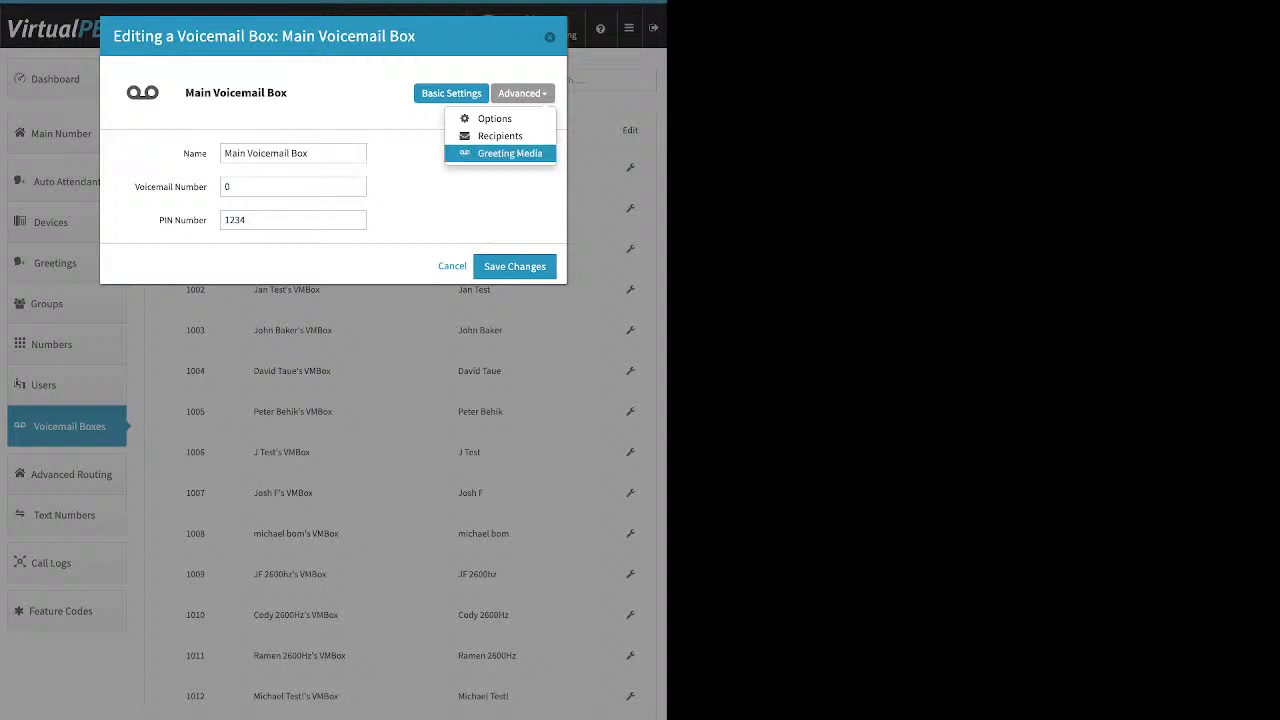
left_click(509, 153)
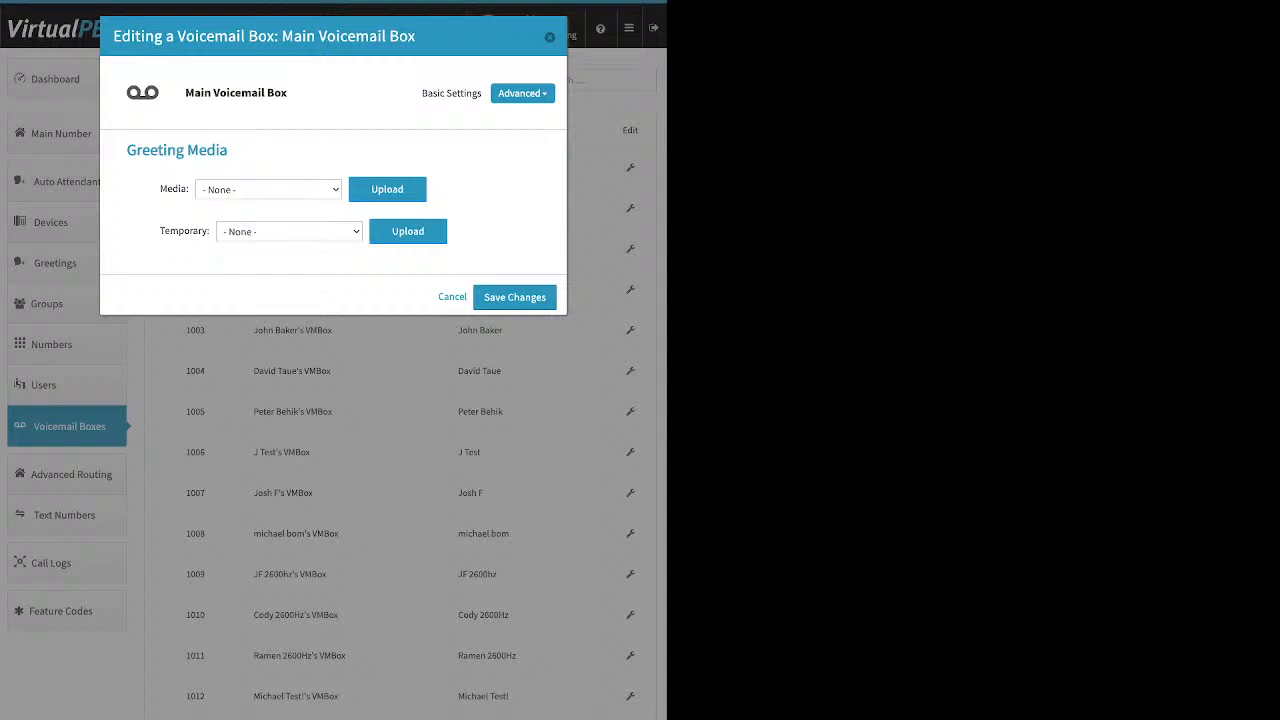
left_click_drag(160, 189, 186, 189)
left_click(184, 189)
left_click_drag(160, 231, 208, 231)
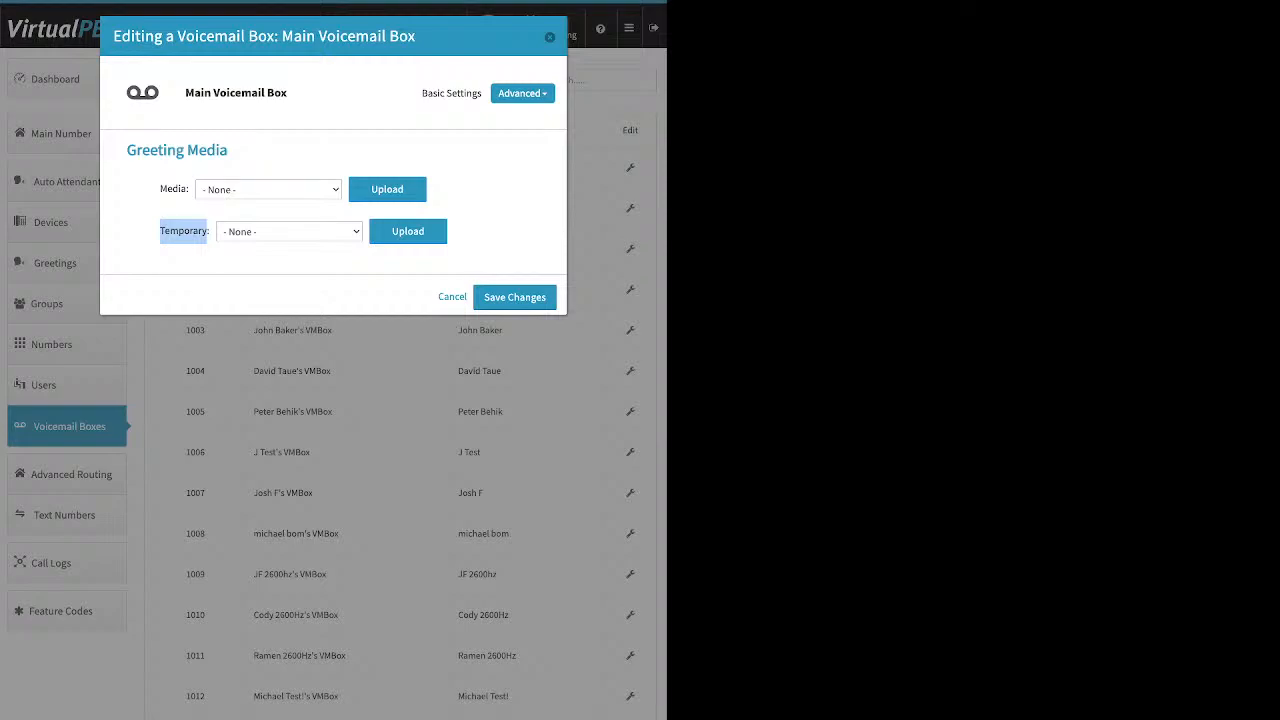
left_click(184, 231)
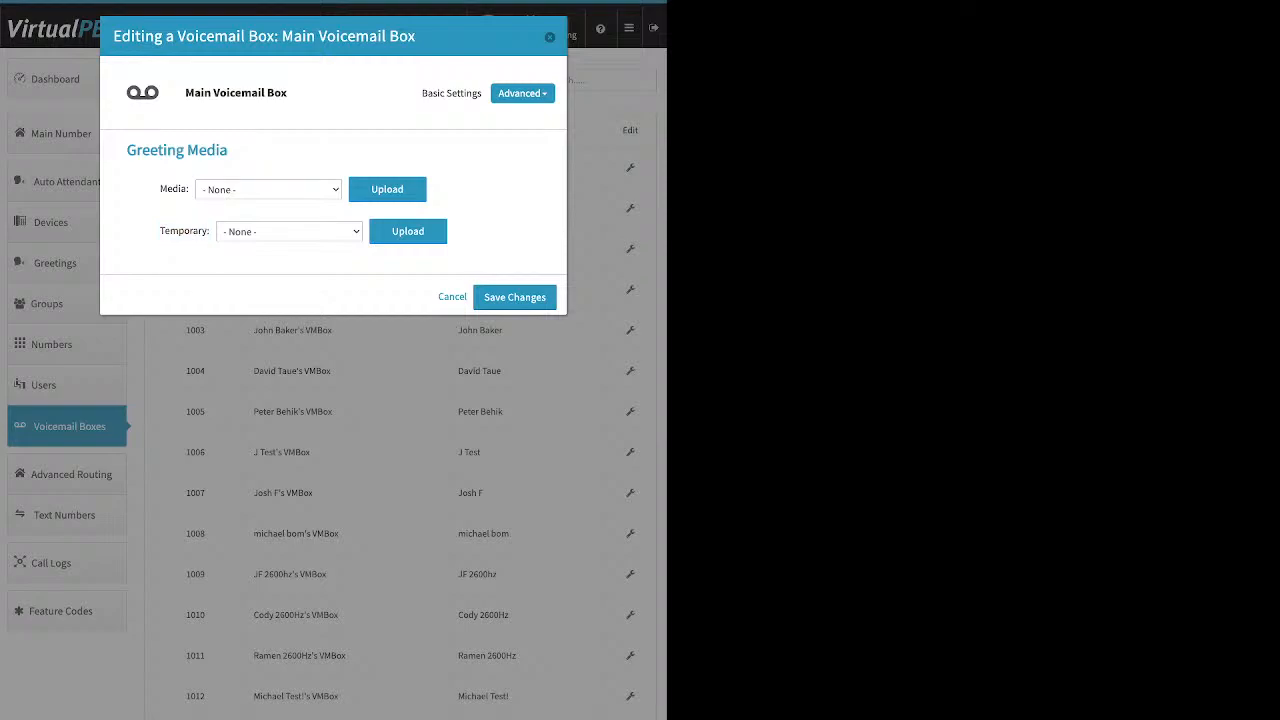
View the voicemail box Recipients section and start adding a new recipient
left_click(522, 93)
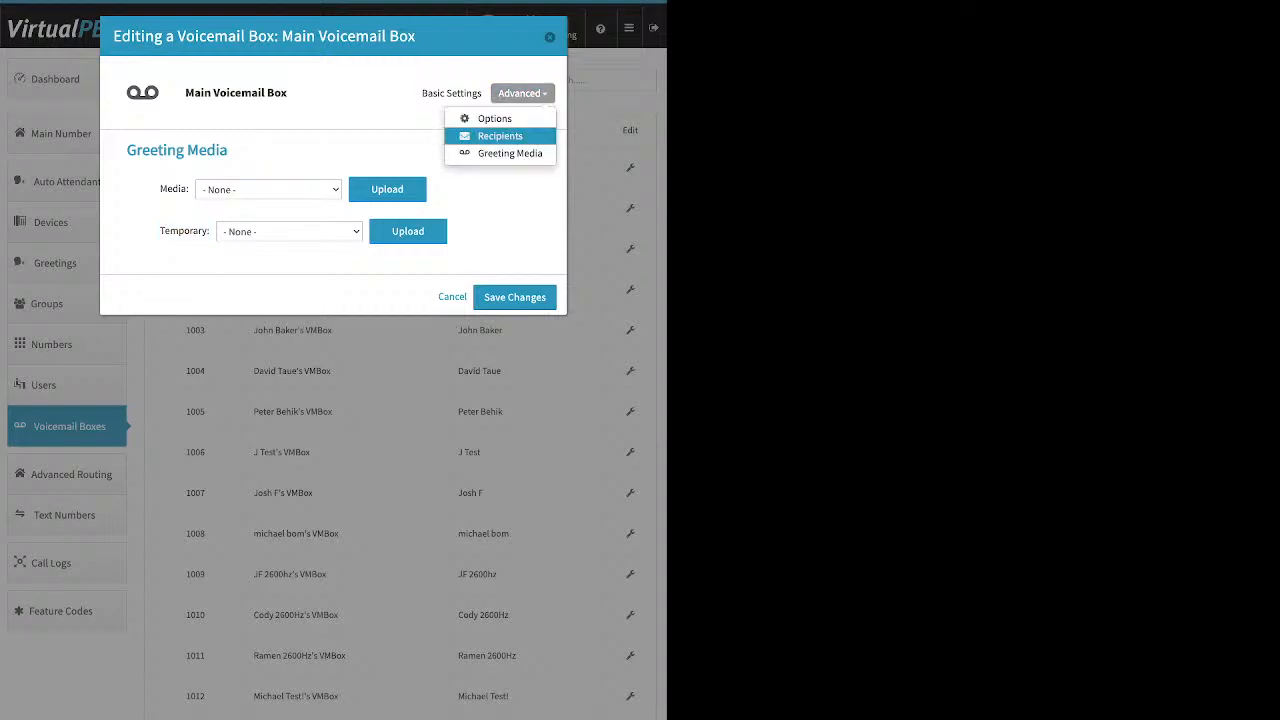
left_click(500, 136)
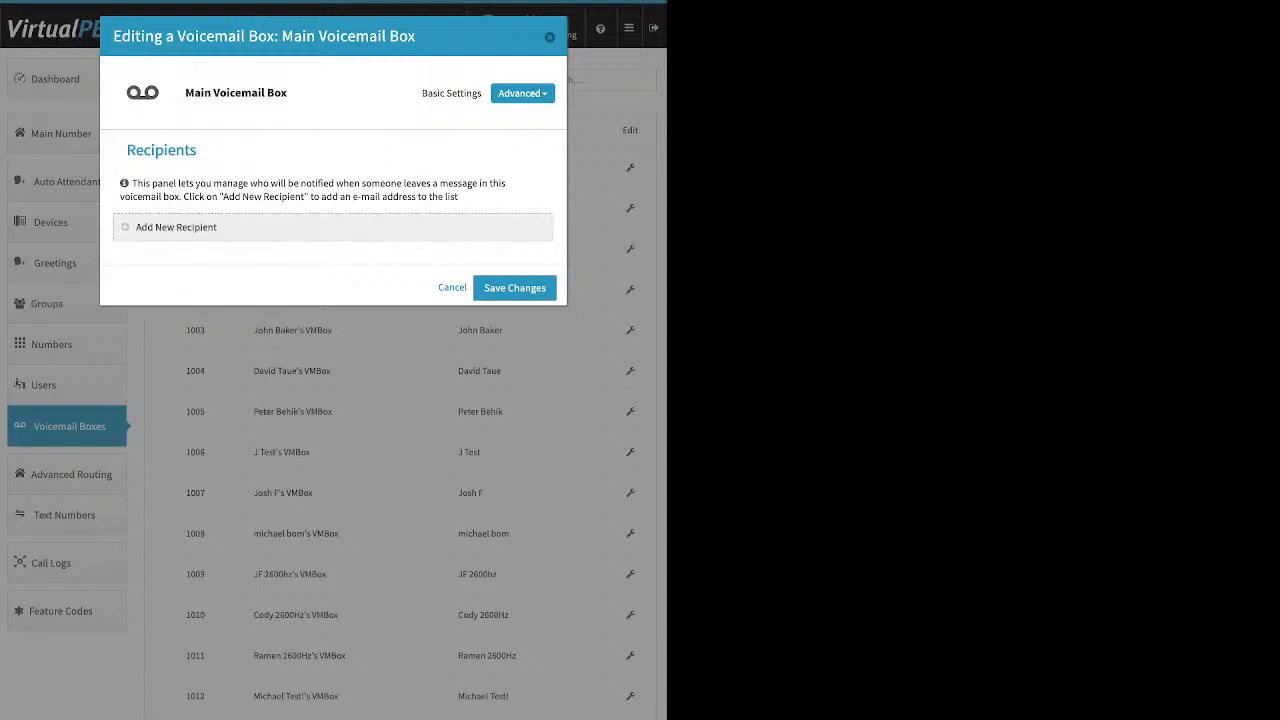
left_click(176, 227)
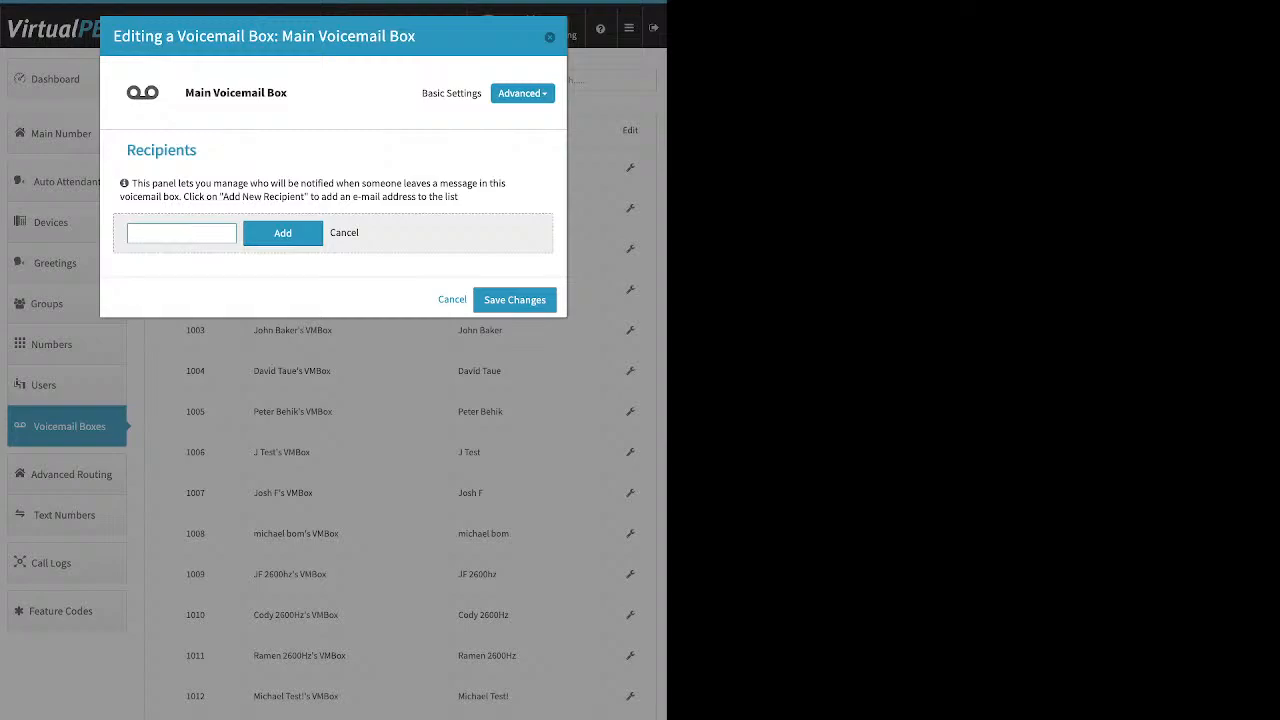
Review the voicemail box Options and close the editor without saving
left_click(522, 93)
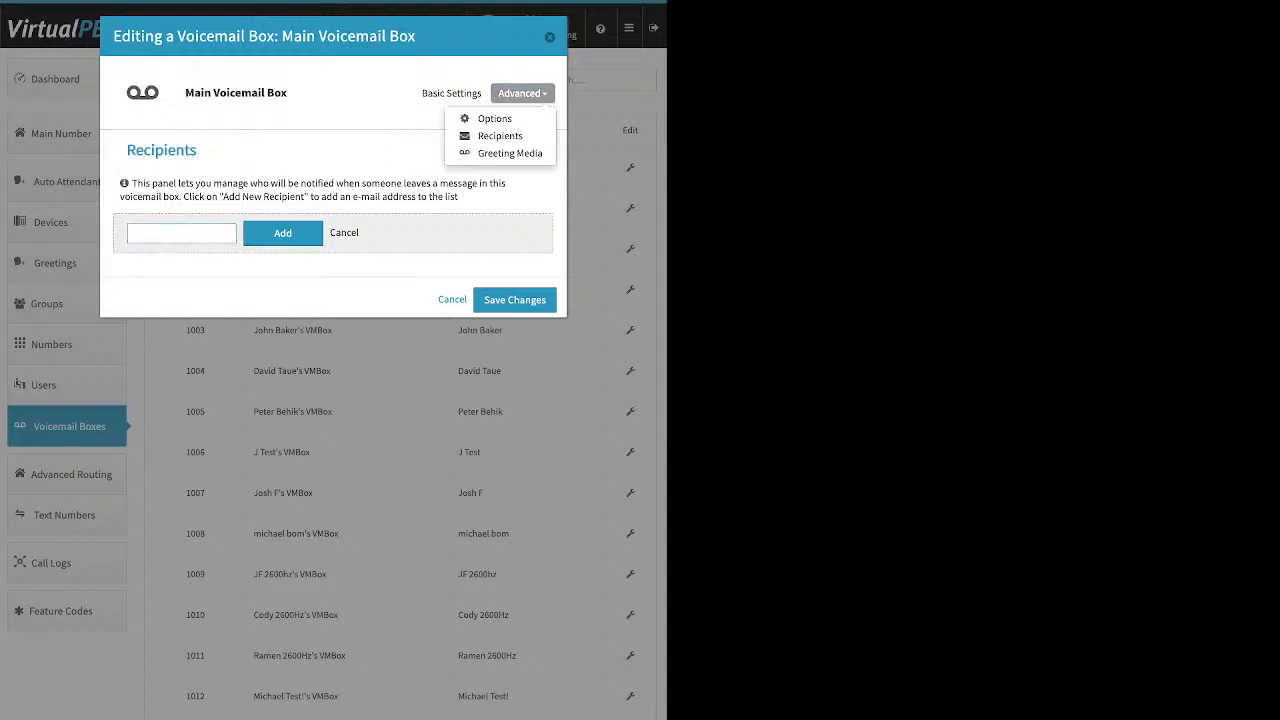
left_click(494, 118)
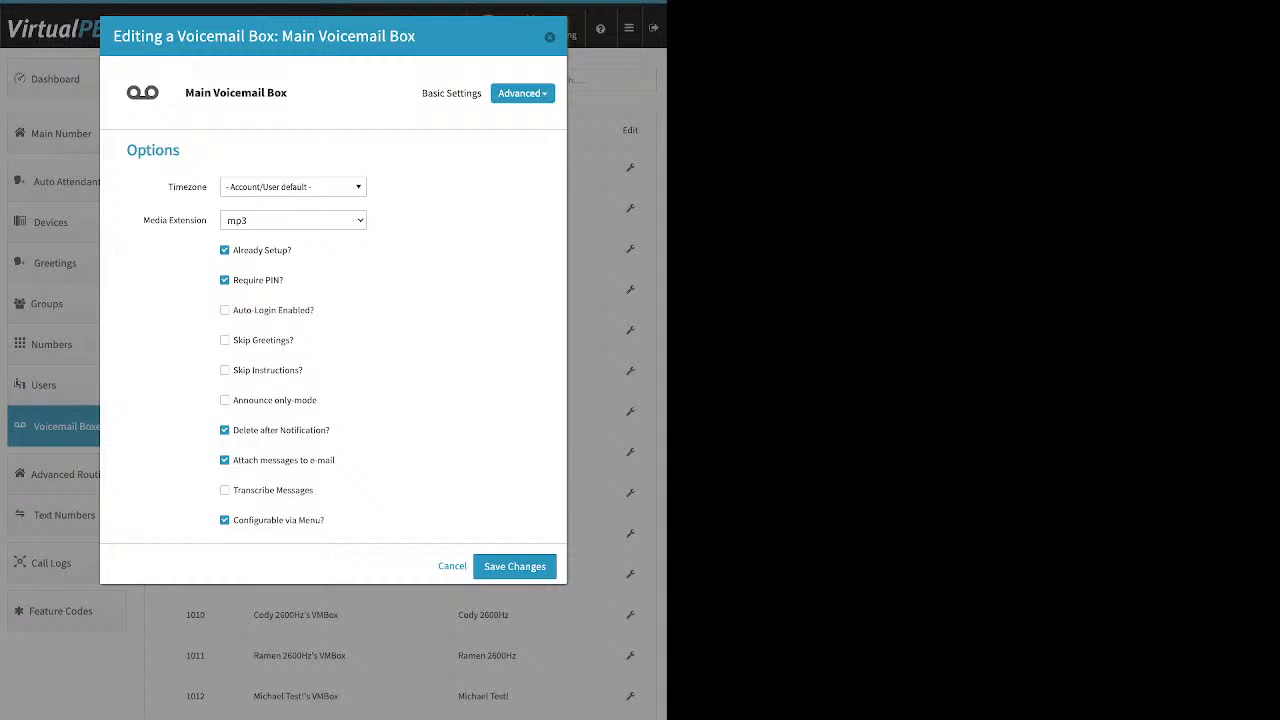
left_click_drag(292, 250, 248, 250)
left_click(340, 256)
left_click_drag(336, 460, 233, 430)
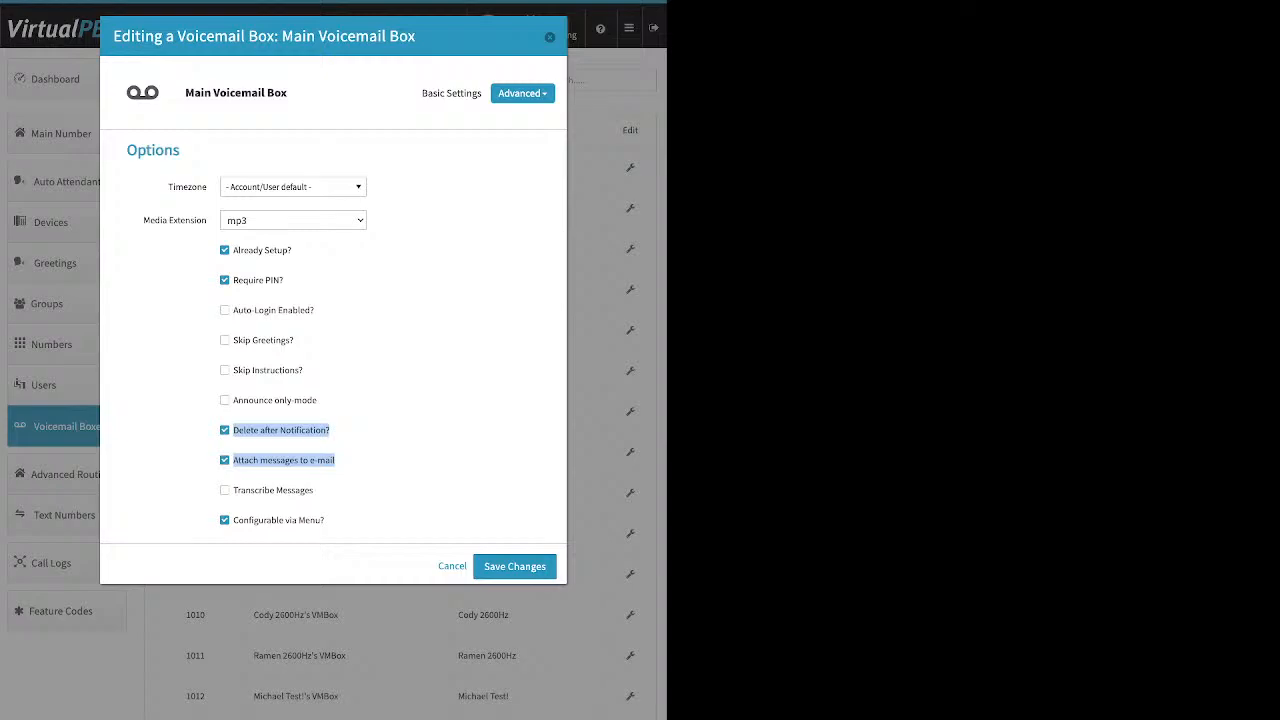
key("Escape")
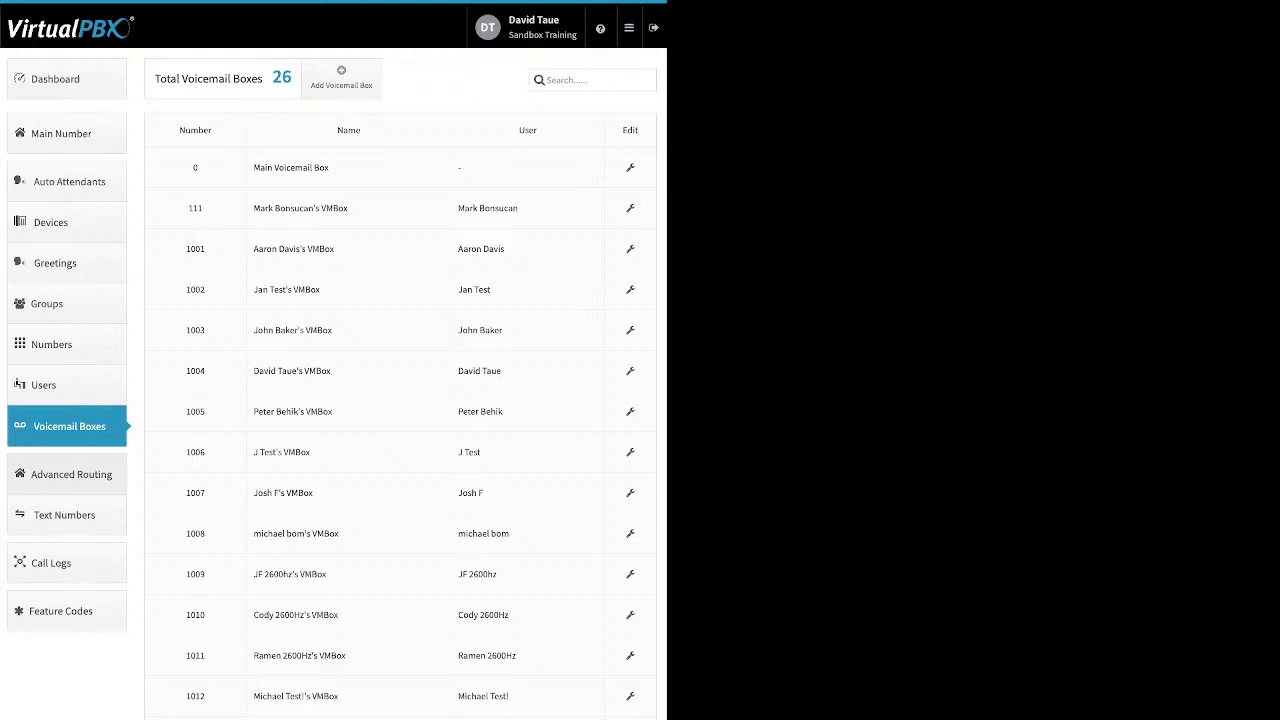
Enable Direct Inward System Access in Advanced Routing
left_click(67, 474)
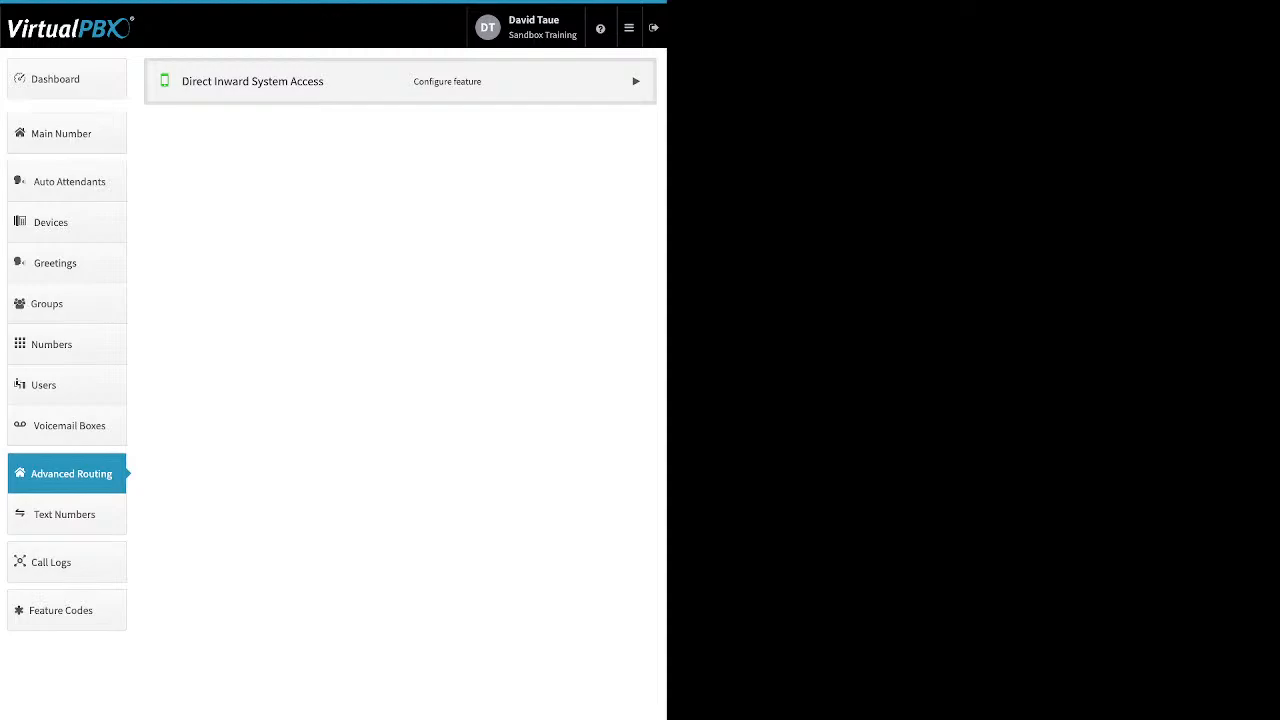
left_click(252, 81)
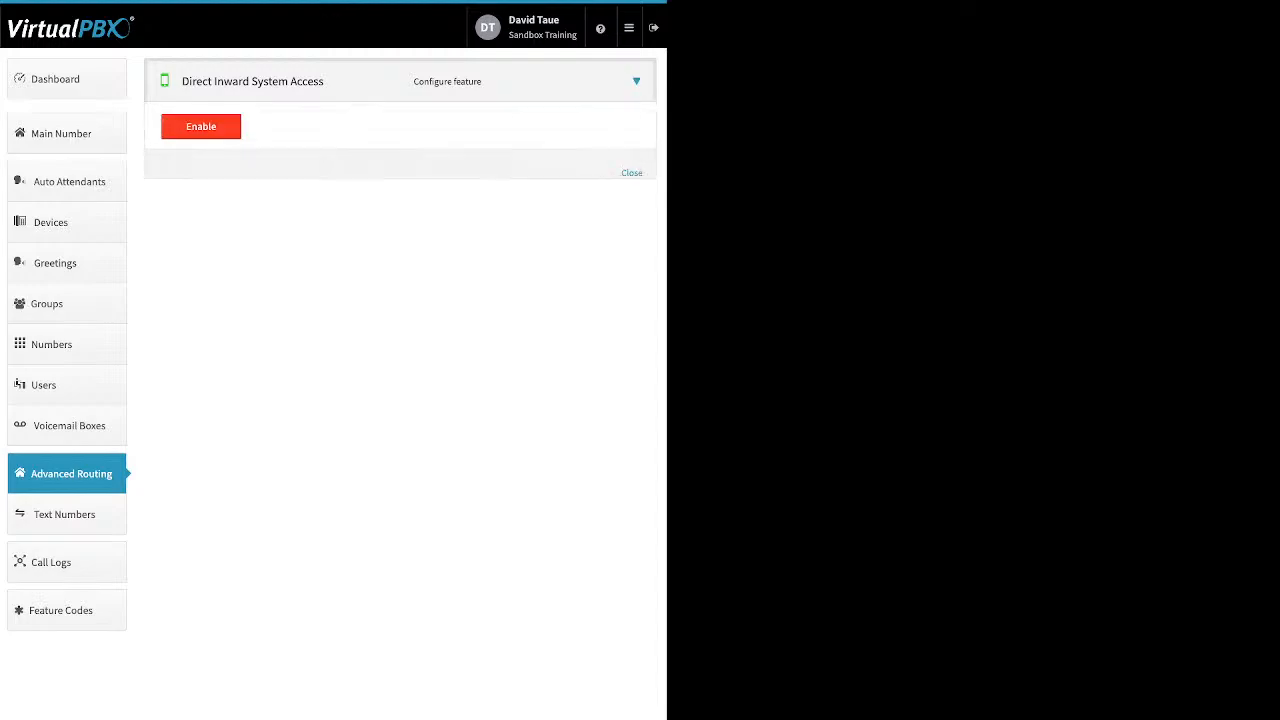
left_click(201, 127)
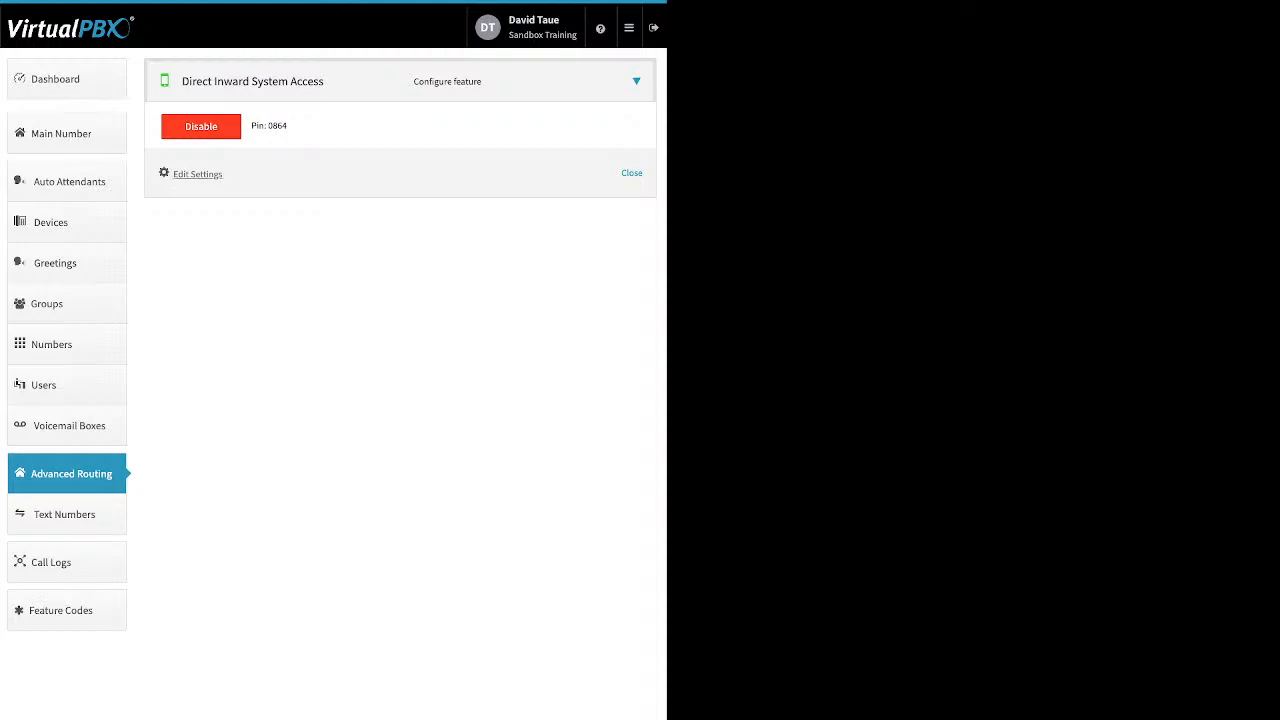
Set the DISA extension number to 7931 and save the settings
left_click_drag(225, 174, 178, 174)
left_click(185, 174)
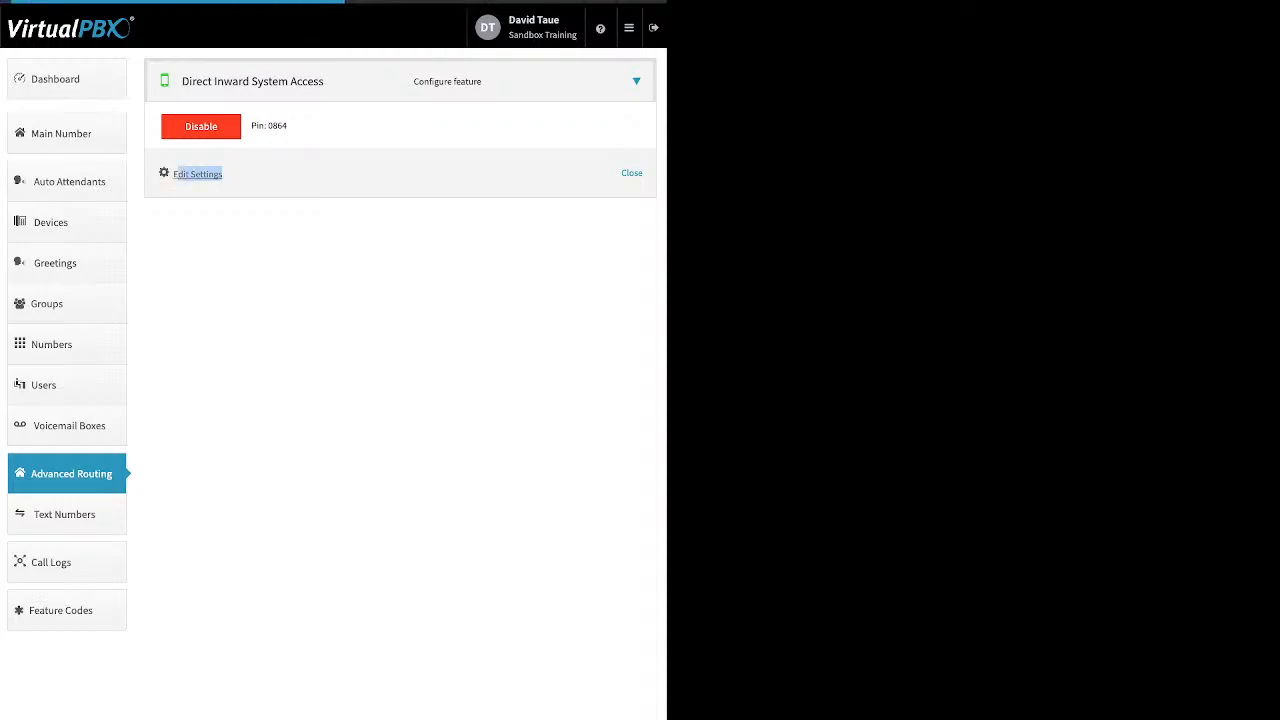
left_click_drag(241, 268, 181, 268)
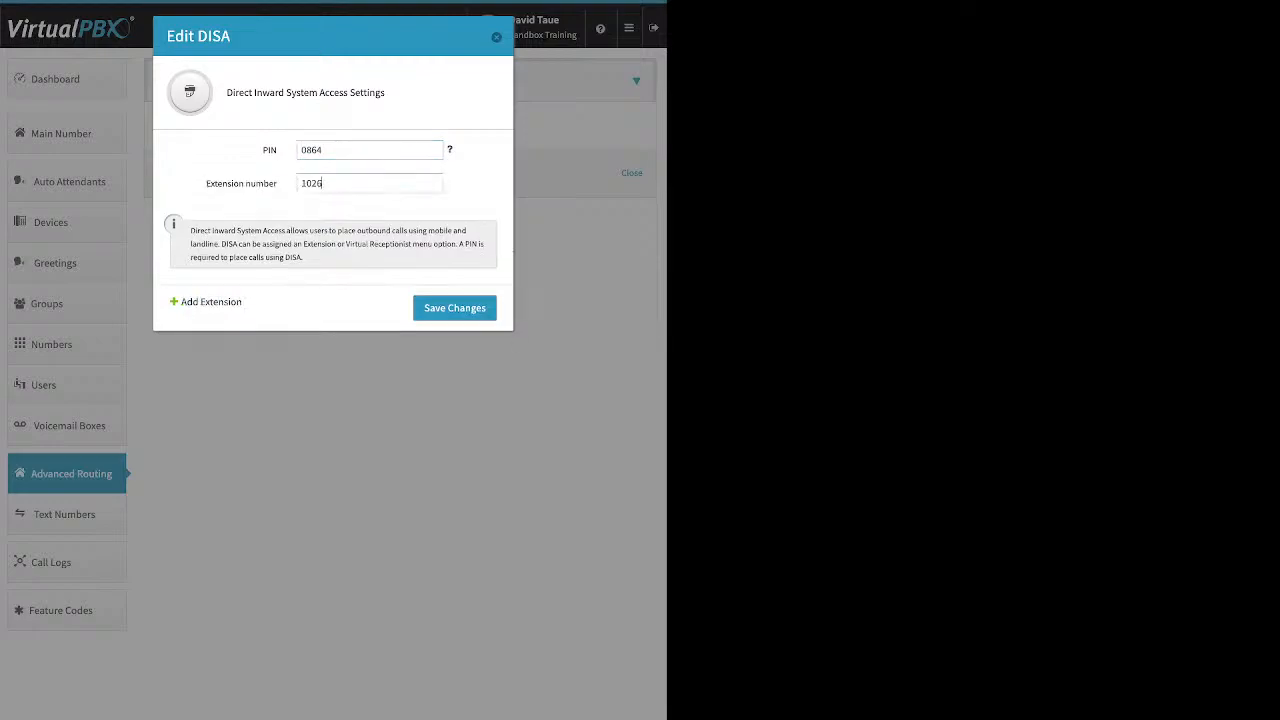
double_click(313, 183)
type("7931")
left_click(455, 308)
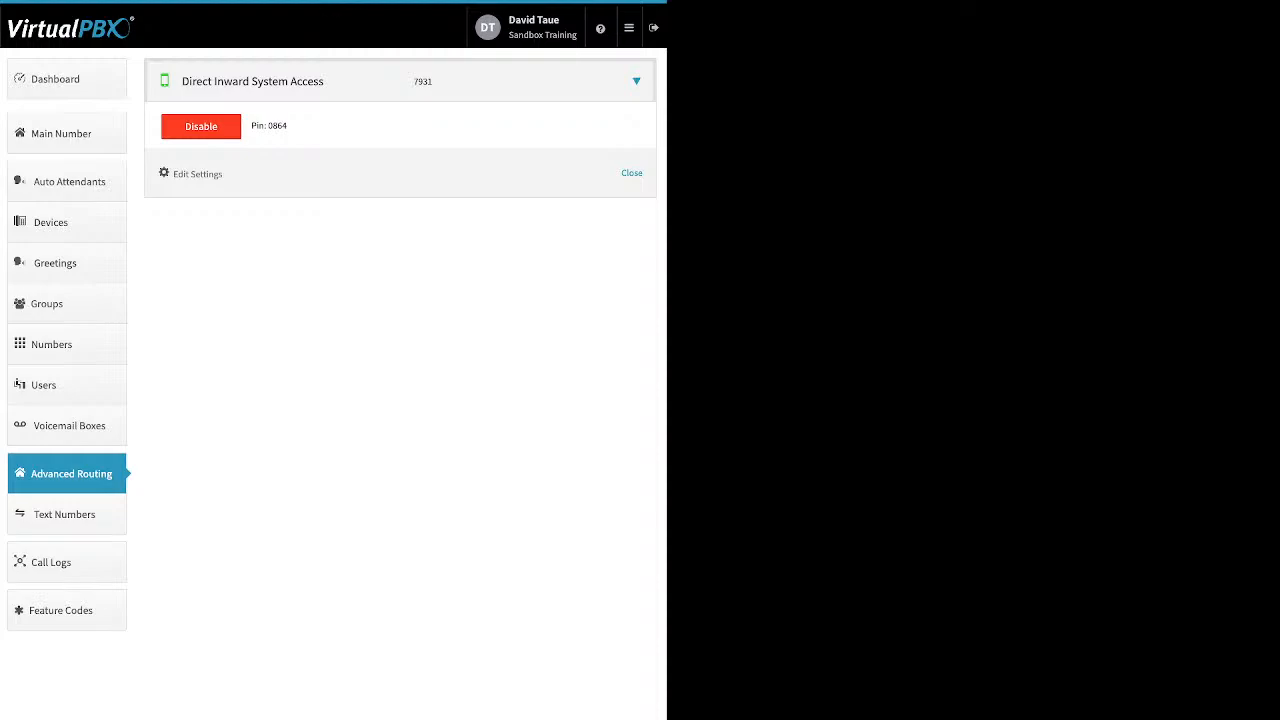
left_click_drag(433, 82, 412, 82)
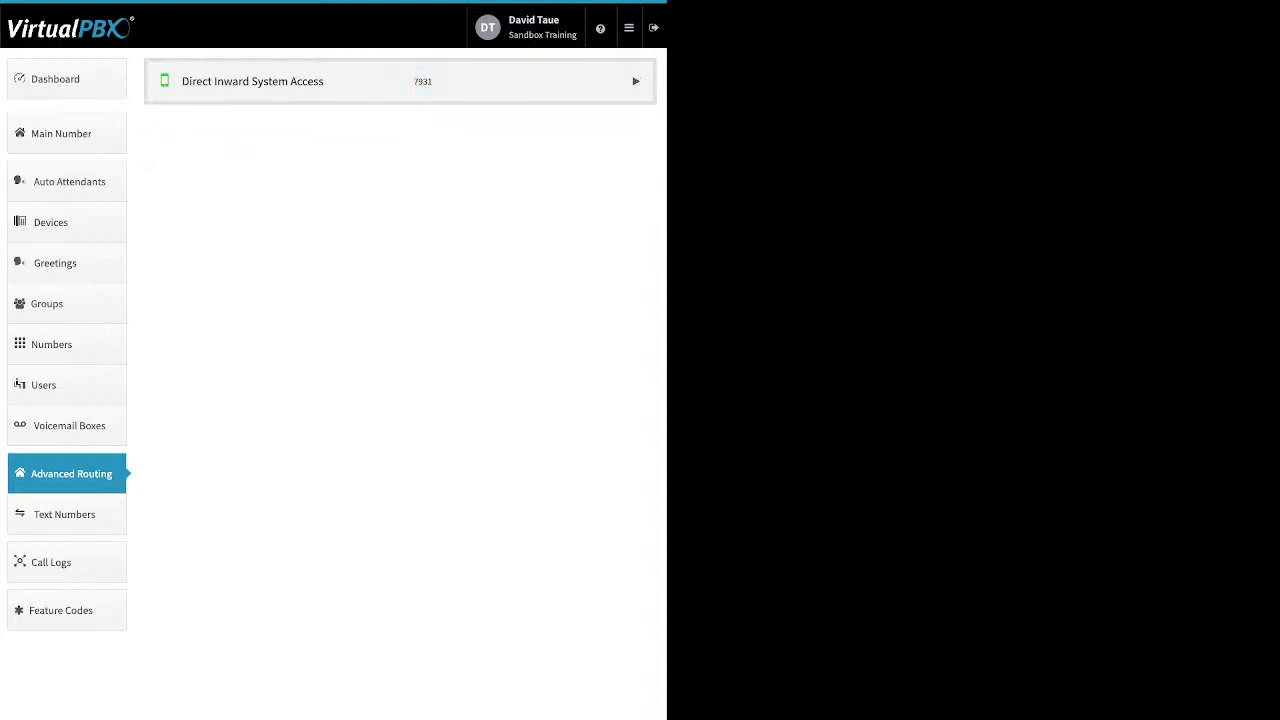
left_click(422, 82)
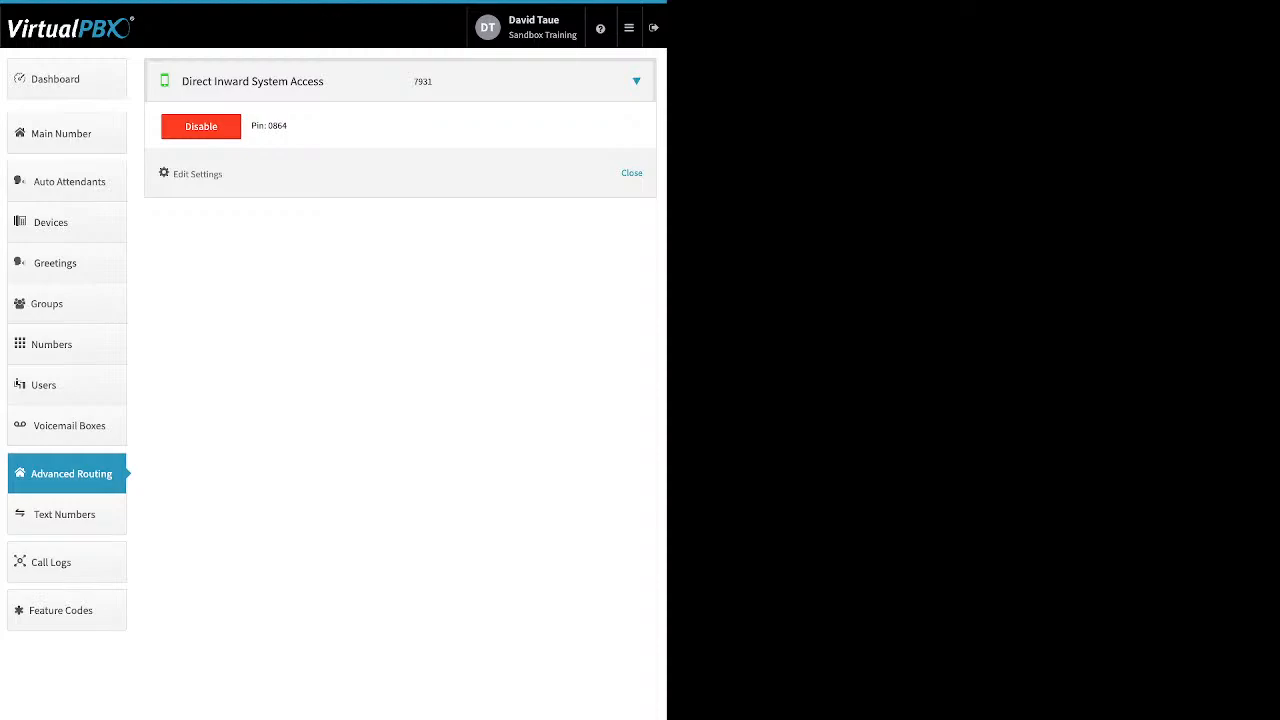
Open the Dashboard and view the Company Caller ID settings, closing the dialog without changes
left_click(66, 79)
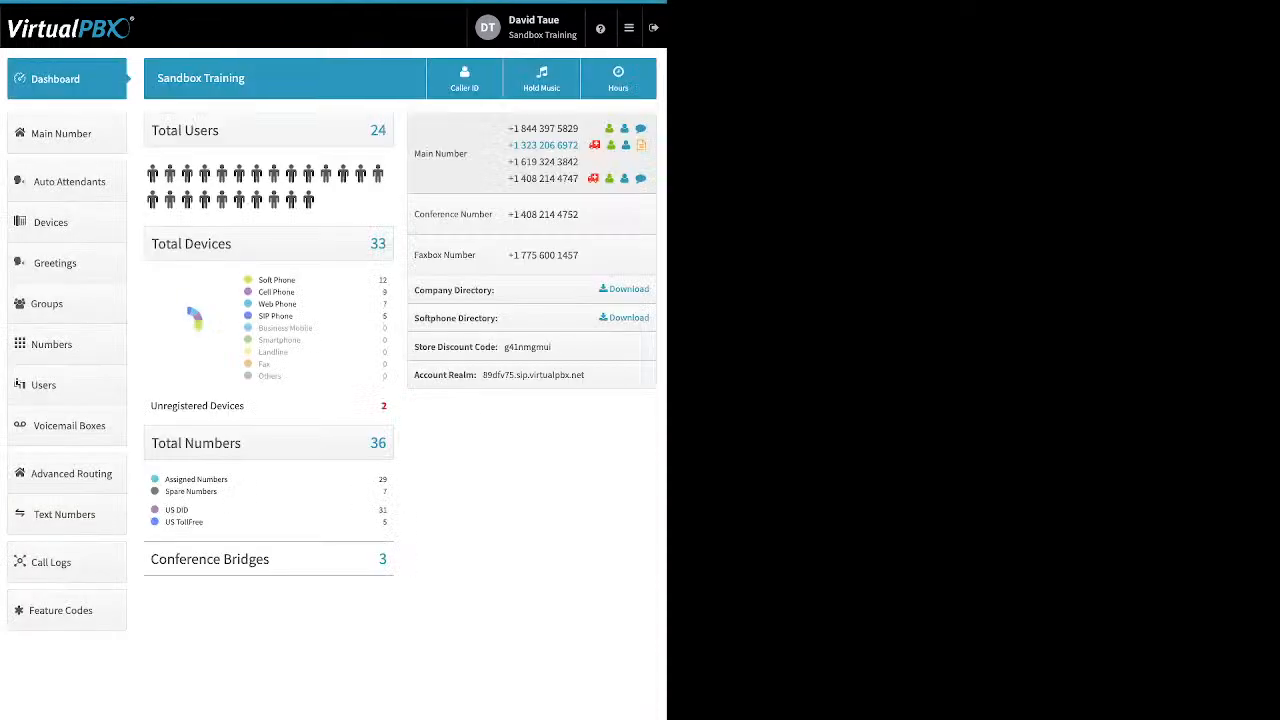
left_click(464, 78)
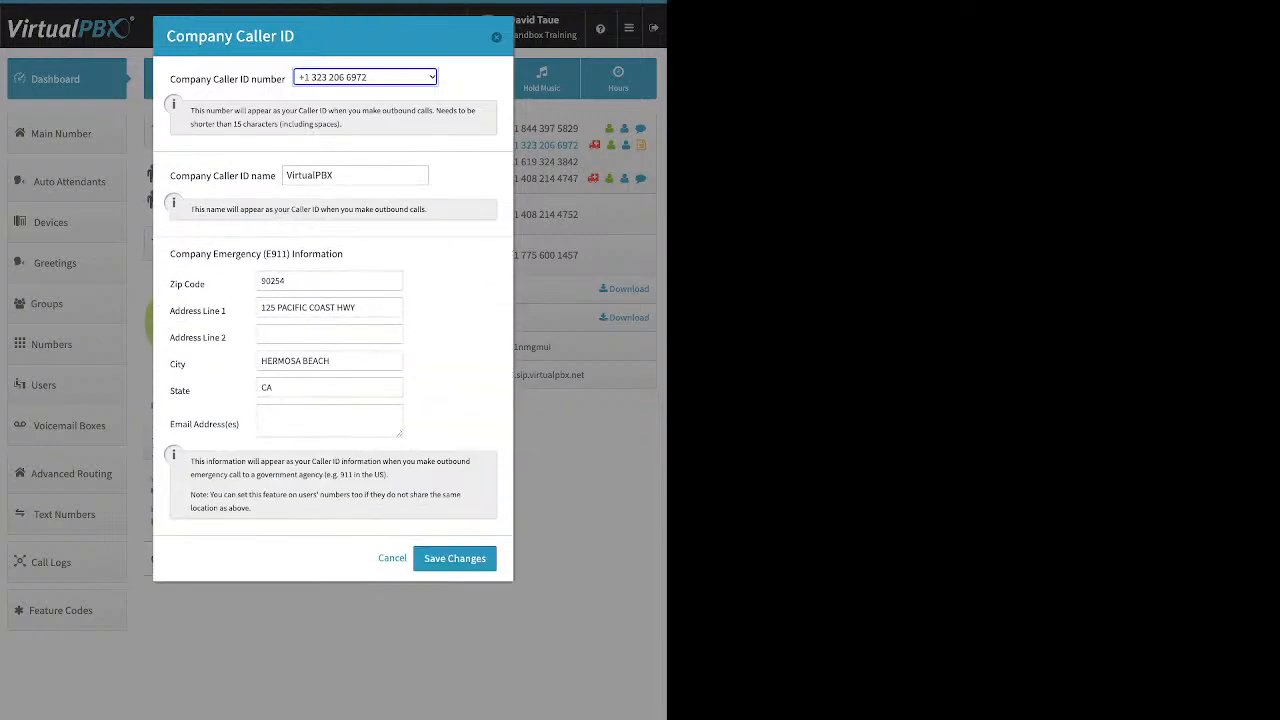
left_click(496, 37)
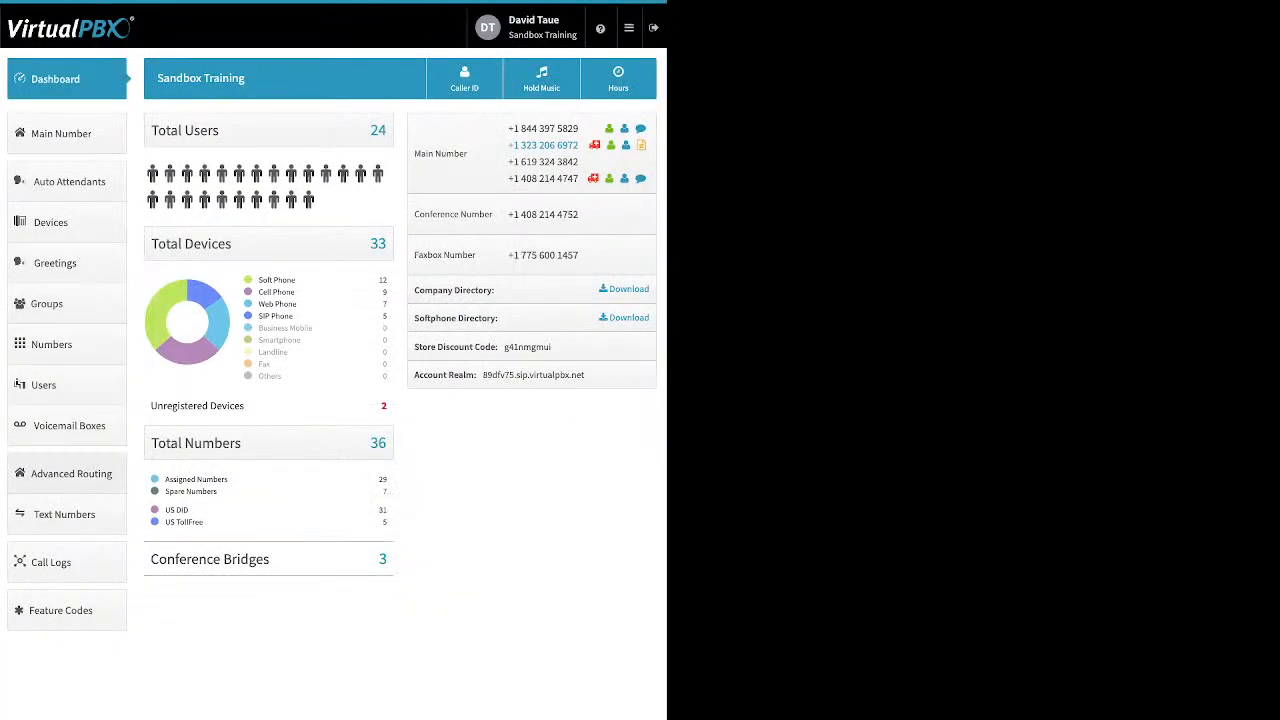
Disable Direct Inward System Access in Advanced Routing and confirm the prompt
left_click(71, 473)
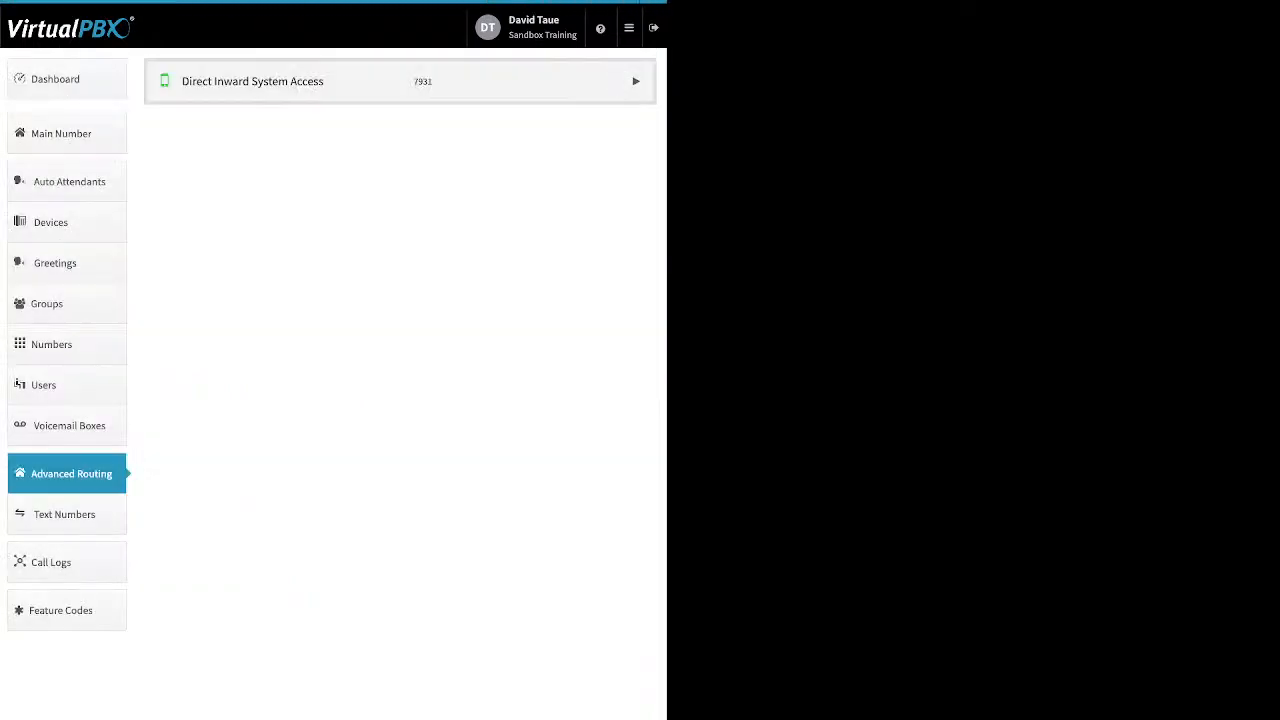
left_click(636, 81)
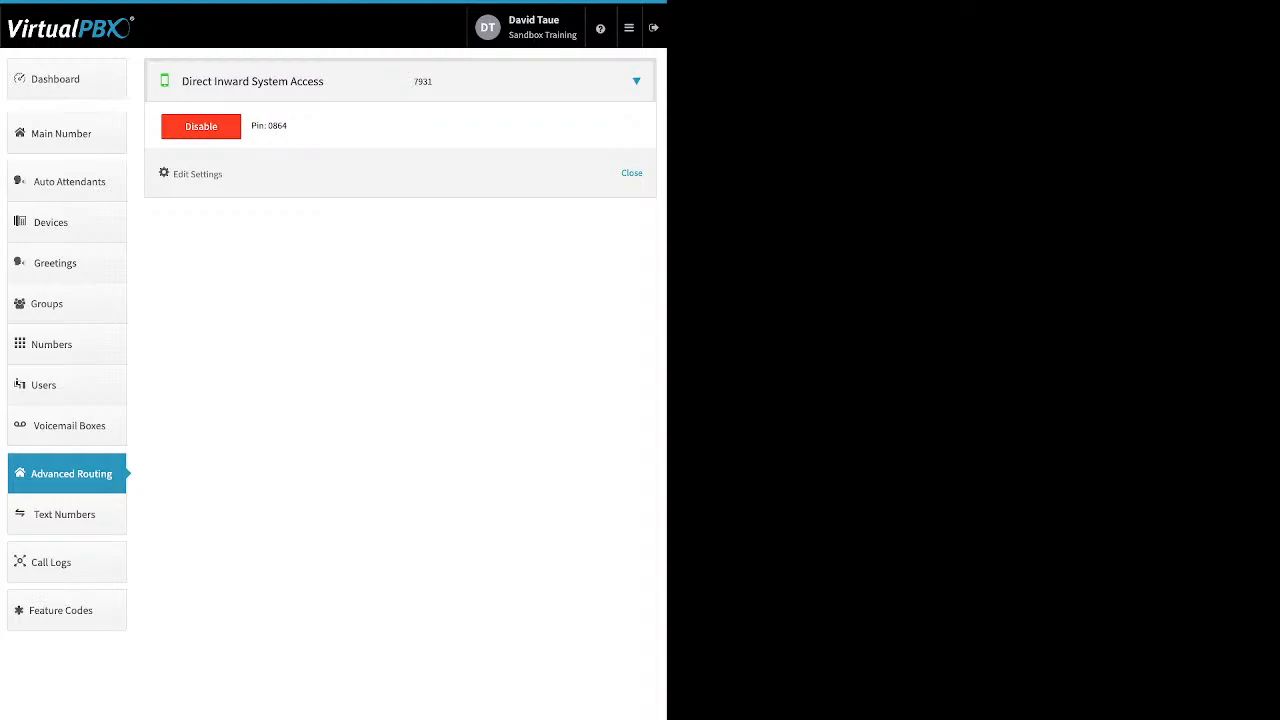
left_click(201, 126)
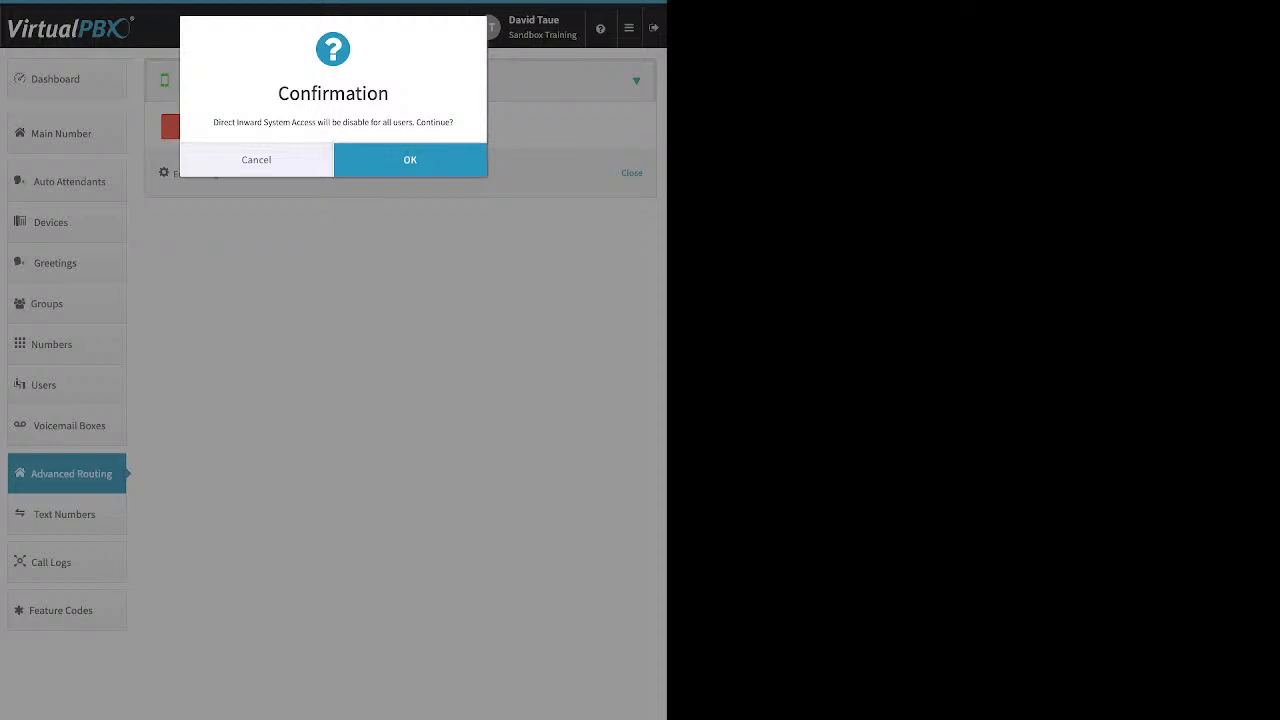
left_click(410, 159)
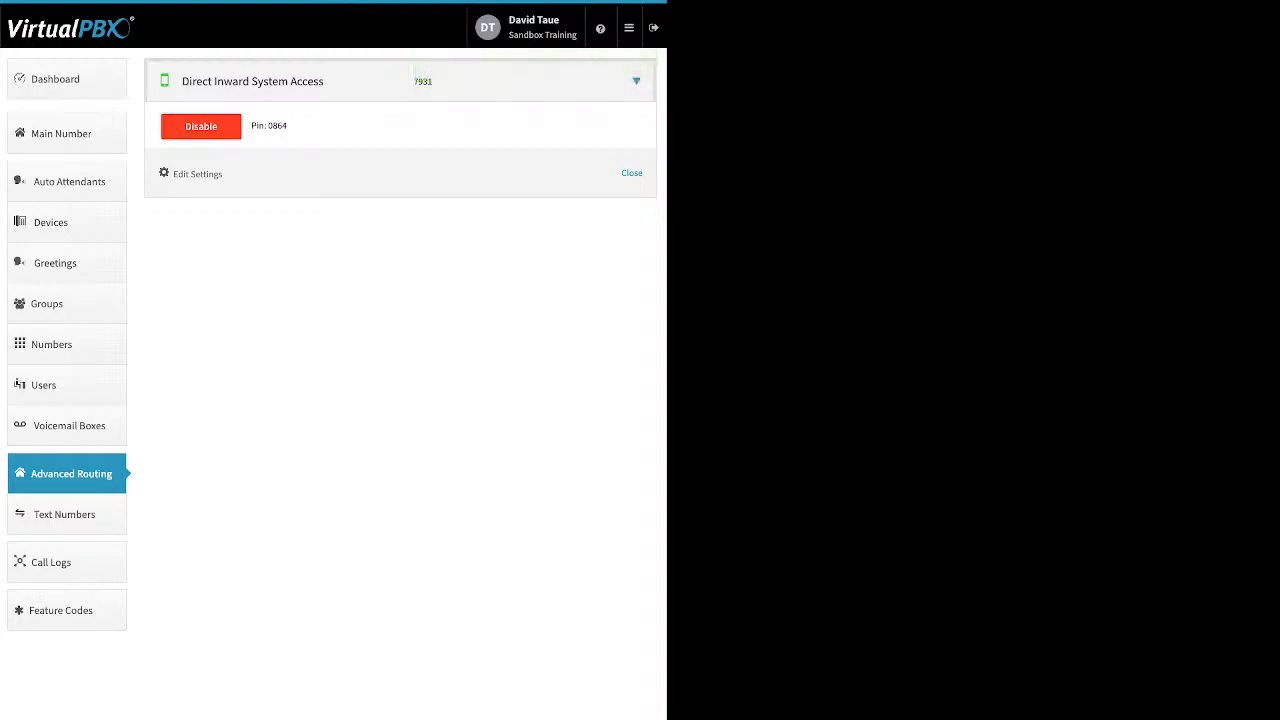
Review this month's call logs, scrolling through and expanding individual call entries for details
left_click(67, 562)
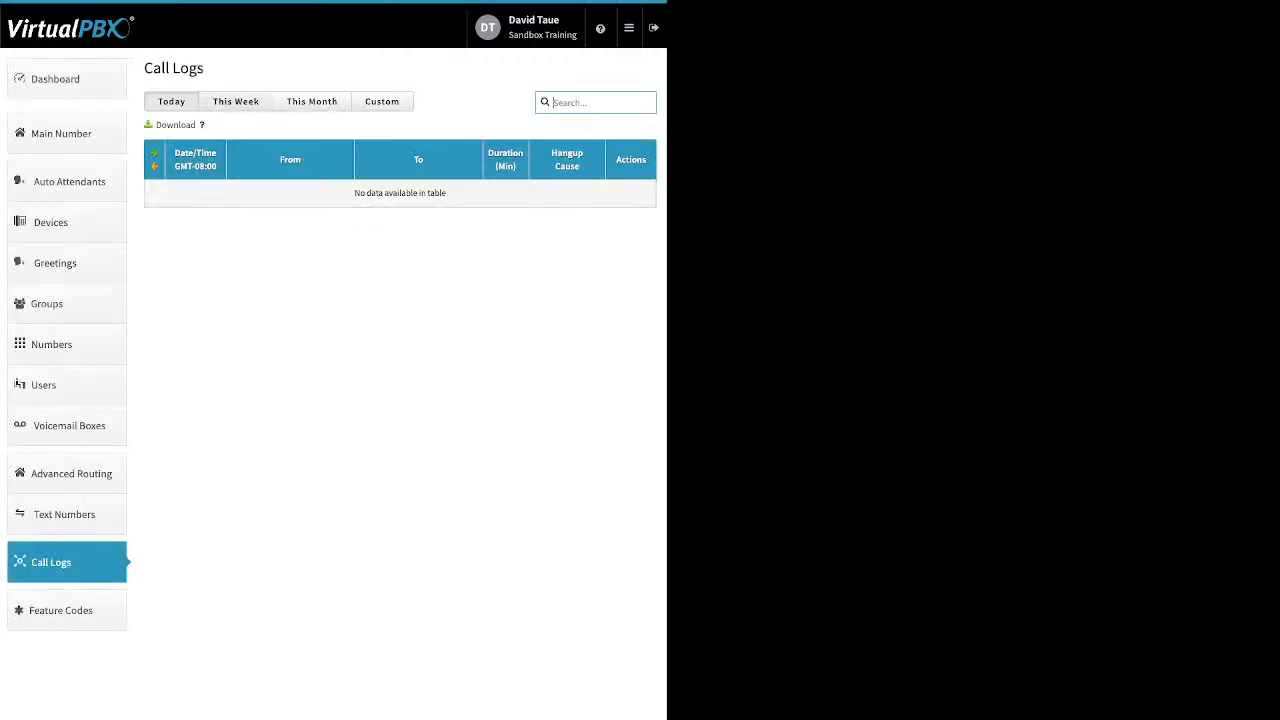
left_click(312, 101)
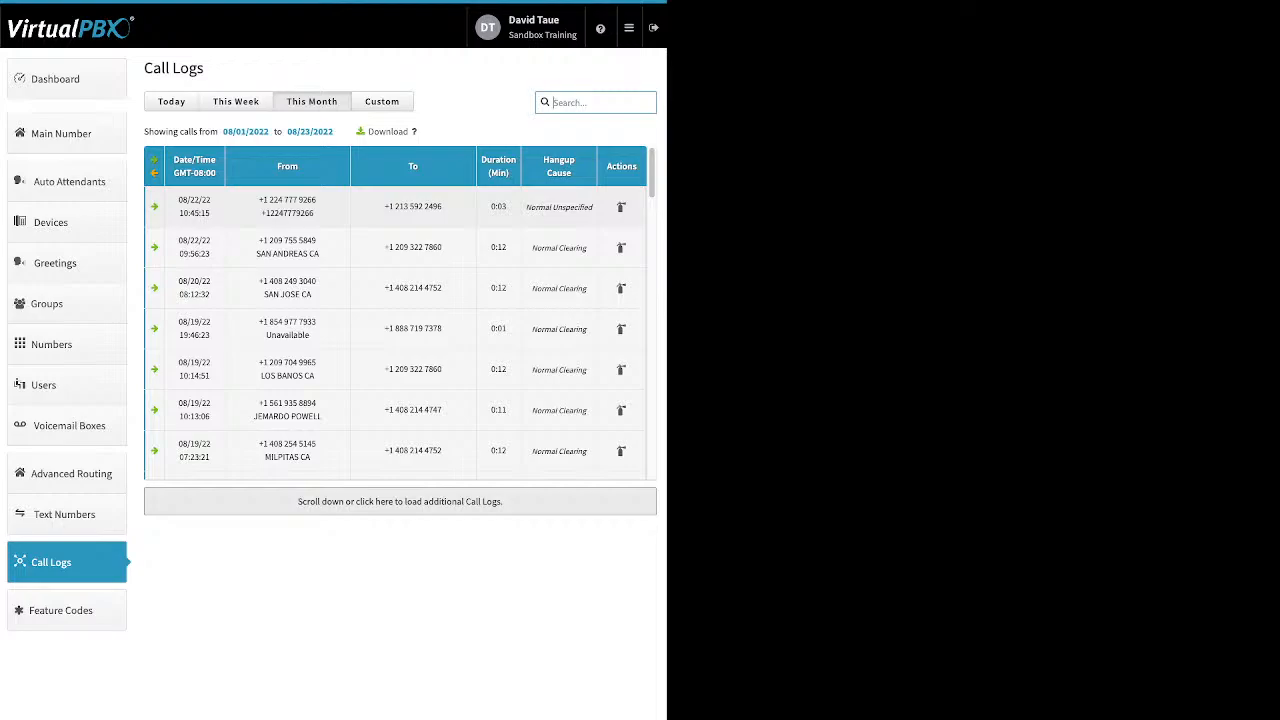
scroll(400, 220, "down", 2)
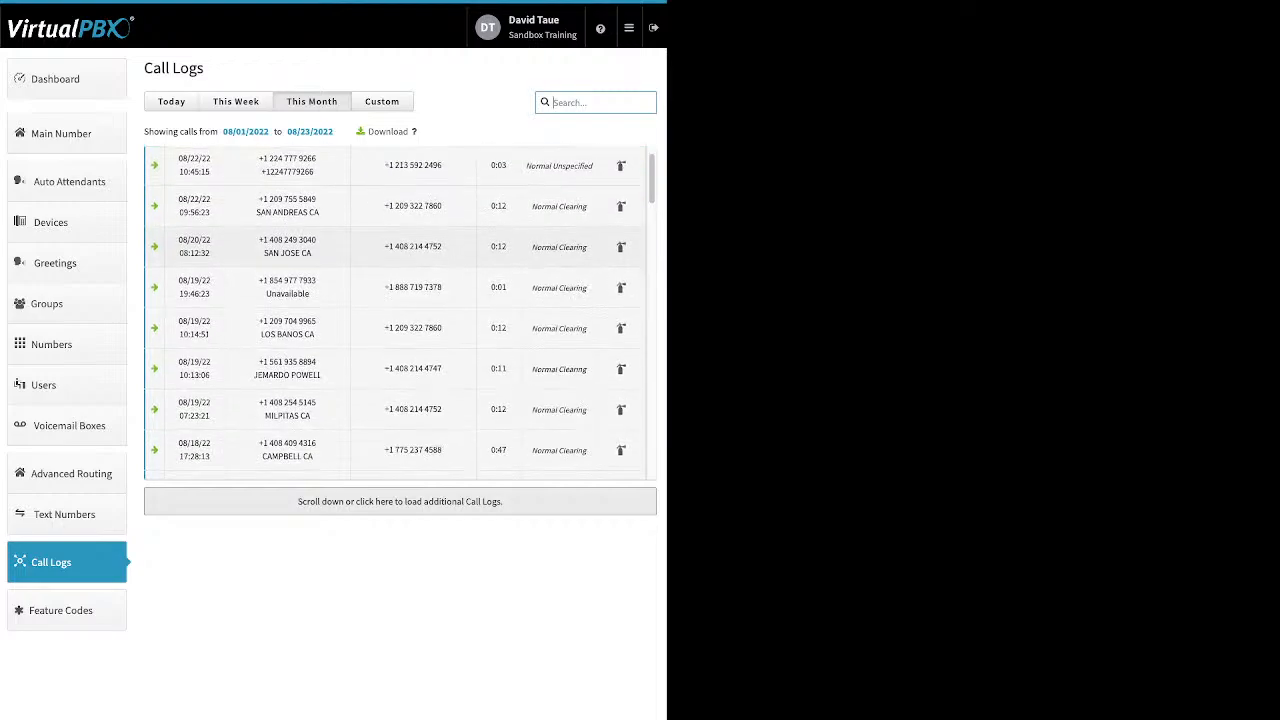
scroll(400, 312, "down", 6)
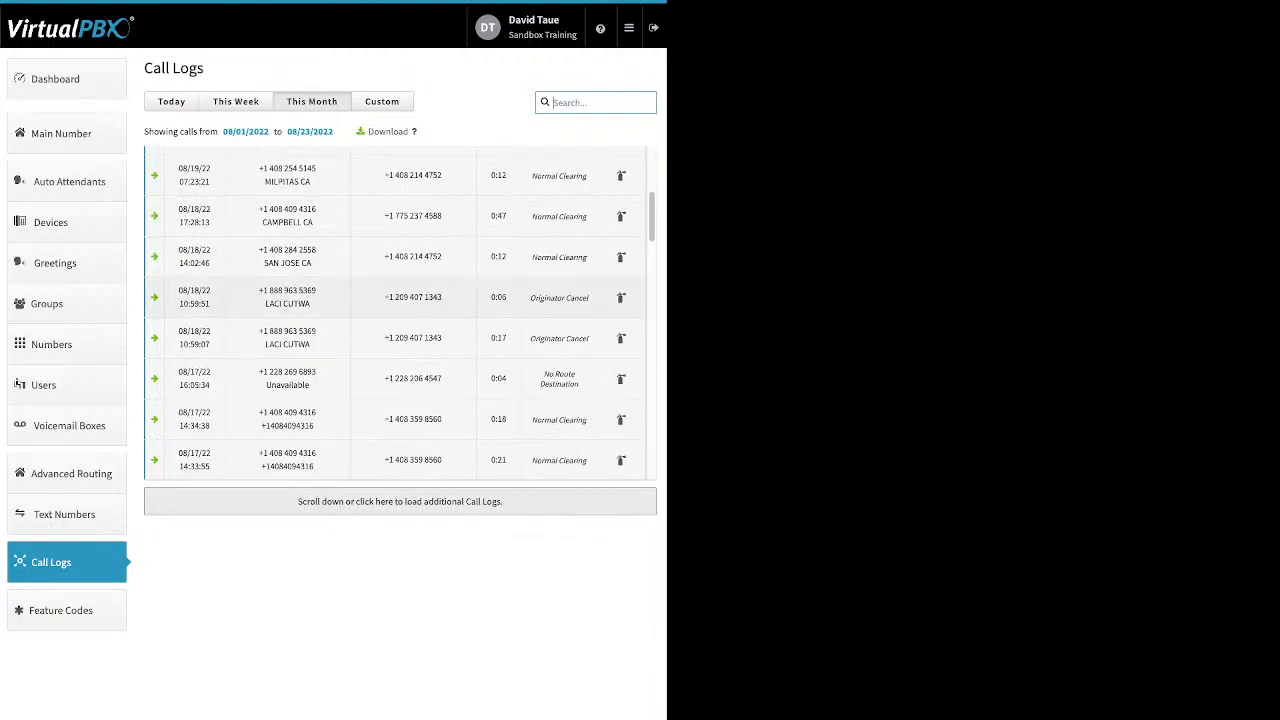
scroll(400, 436, "down", 1)
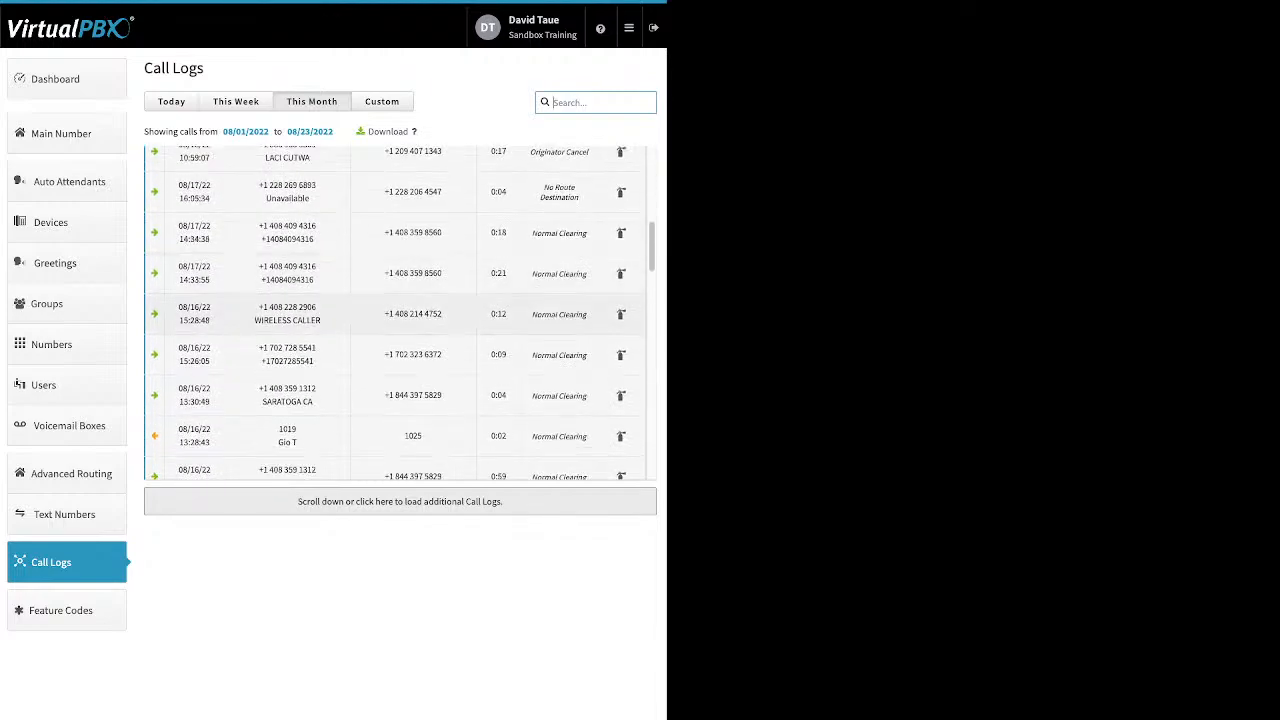
scroll(400, 312, "down", 2)
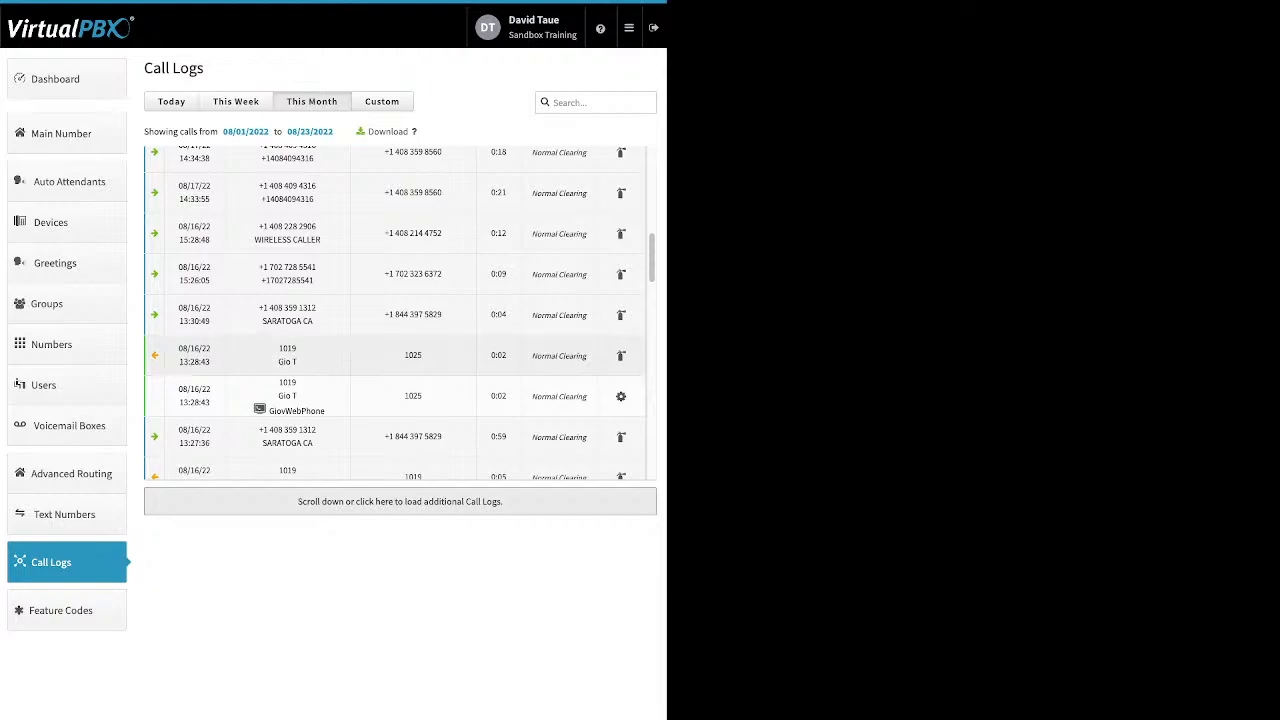
left_click(400, 356)
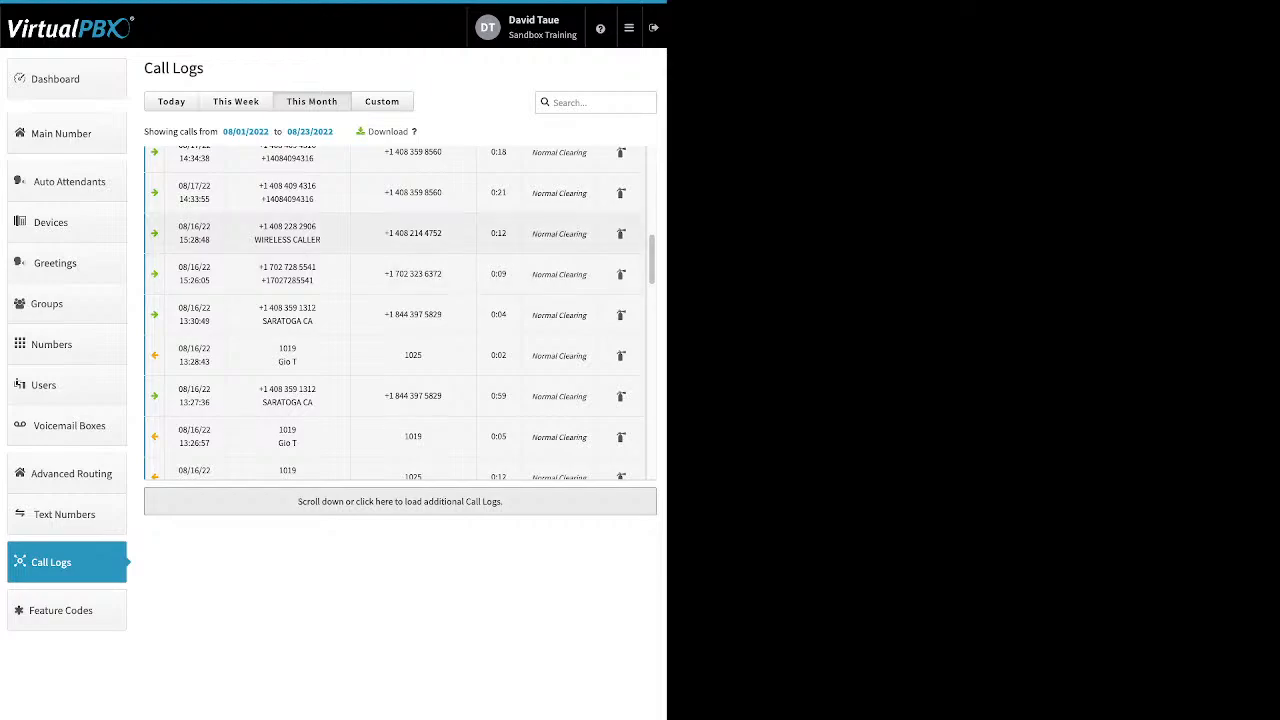
left_click(400, 234)
scroll(400, 312, "down", 3)
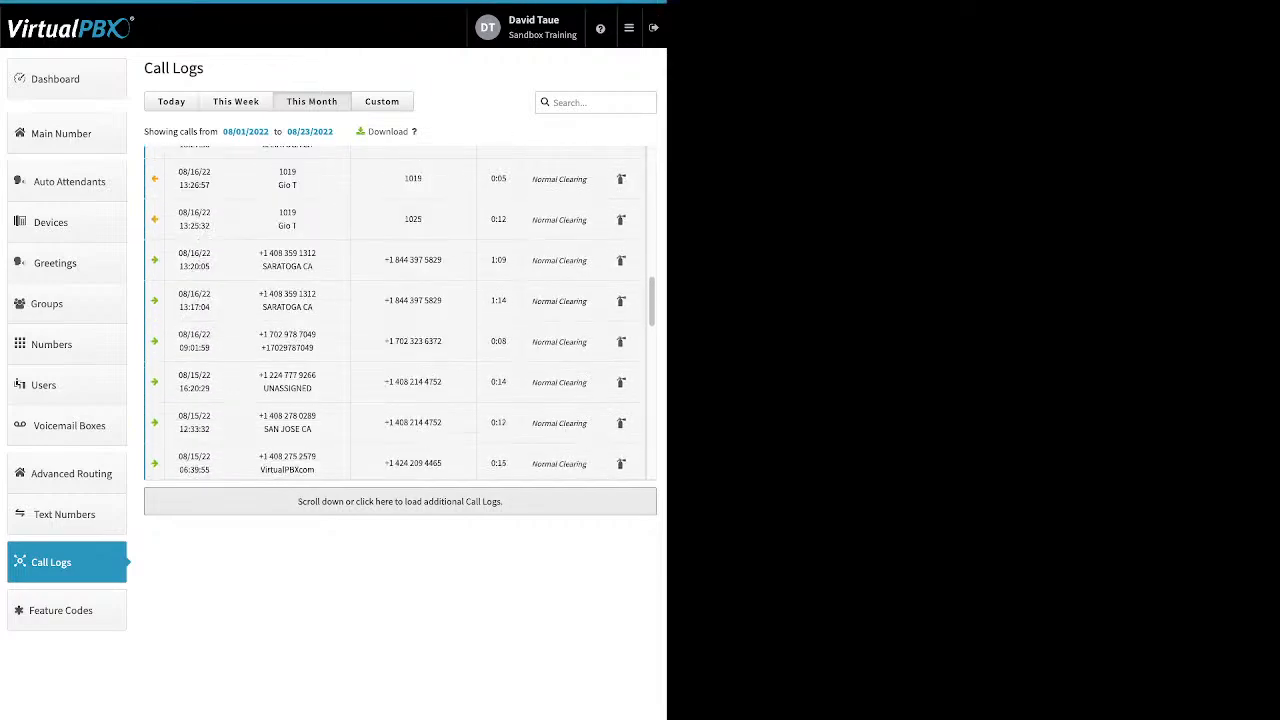
left_click(400, 300)
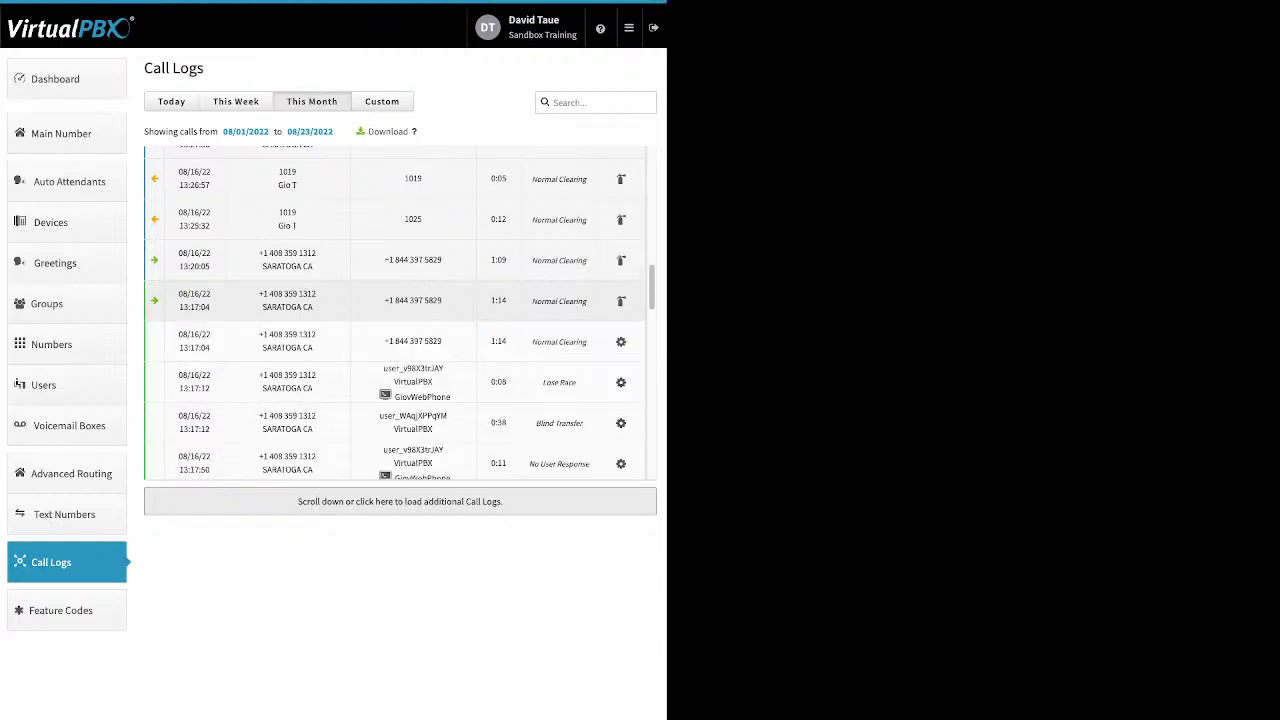
scroll(400, 312, "down", 1)
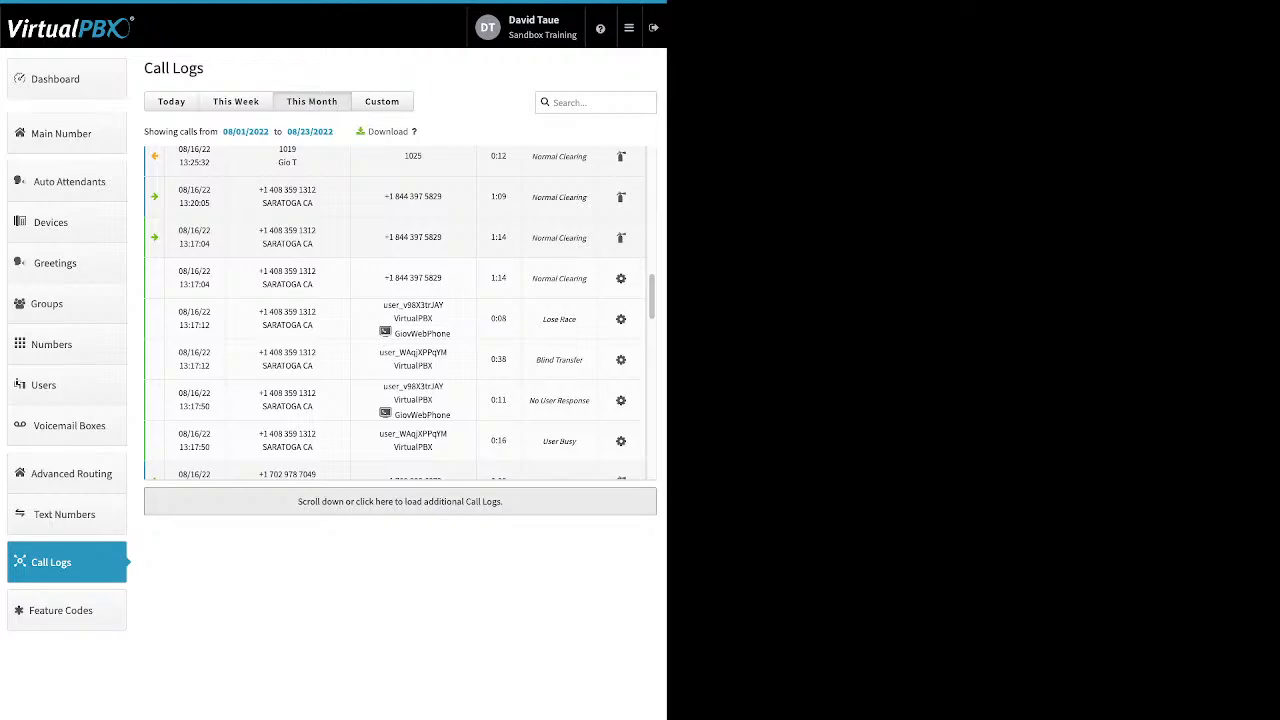
scroll(400, 312, "down", 3)
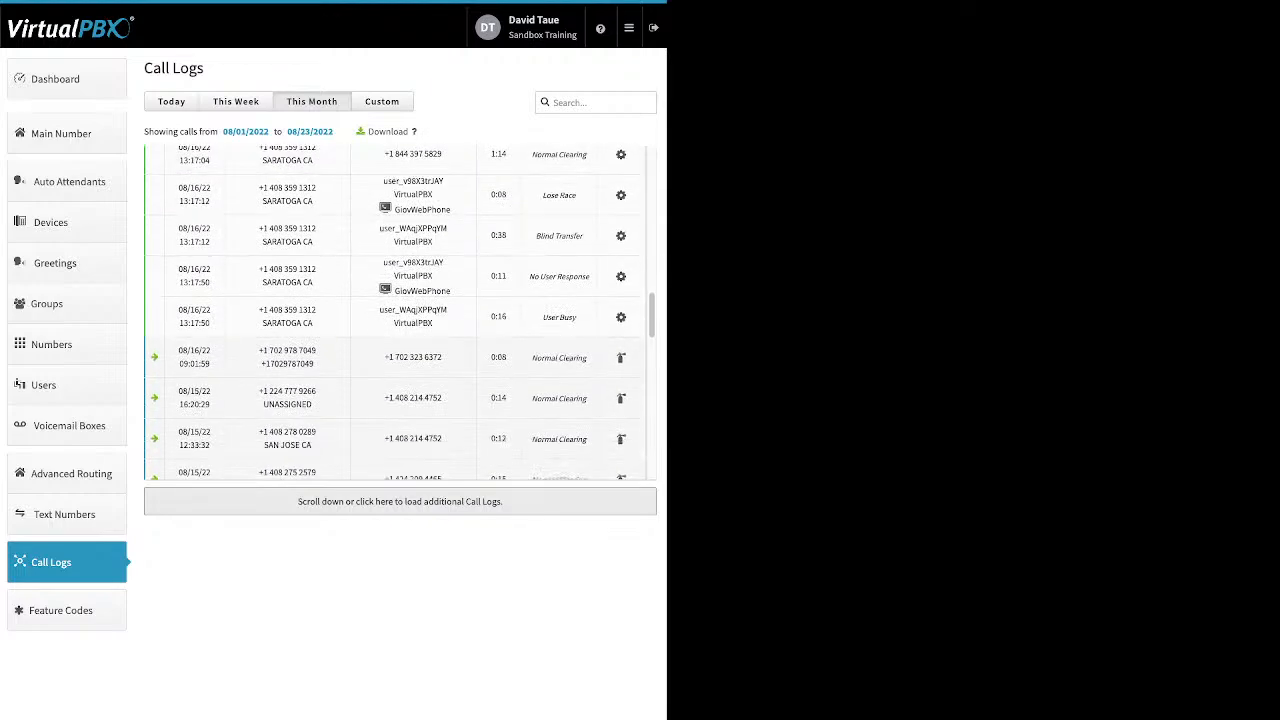
scroll(400, 312, "up", 2)
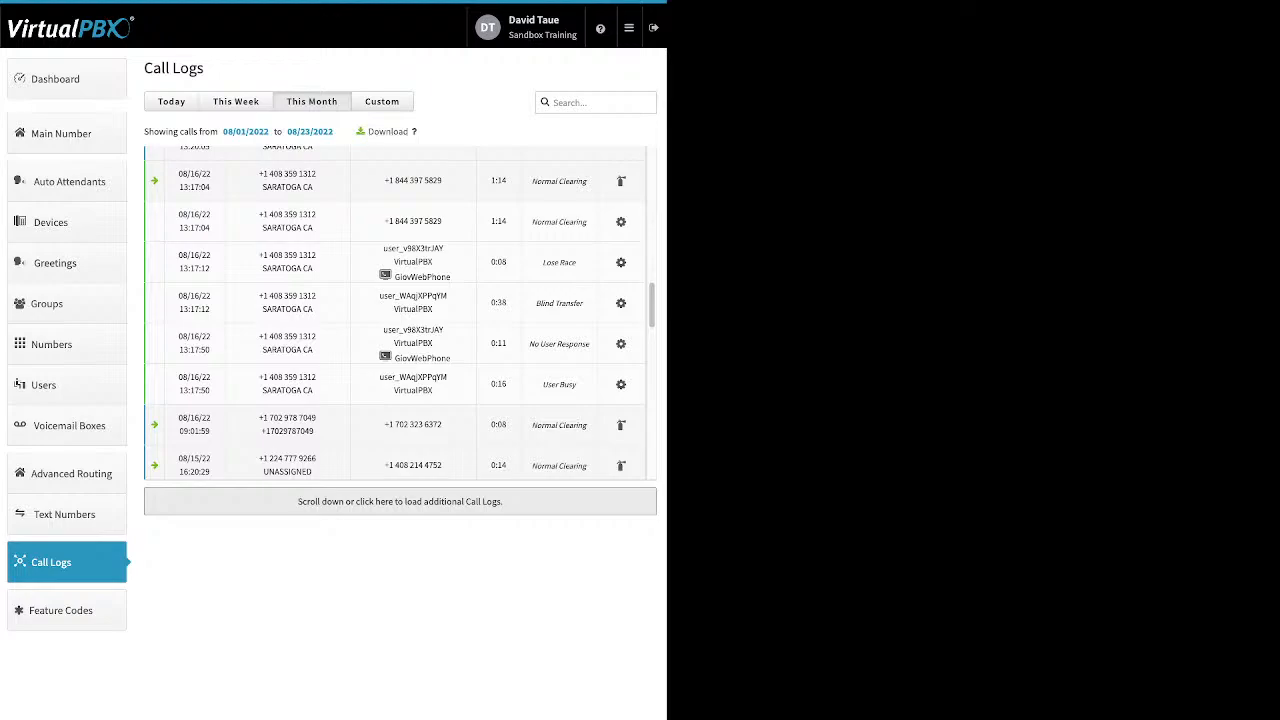
Switch the call logs between This Week, Today and Custom ranges, opening and closing the start-date picker
left_click(236, 102)
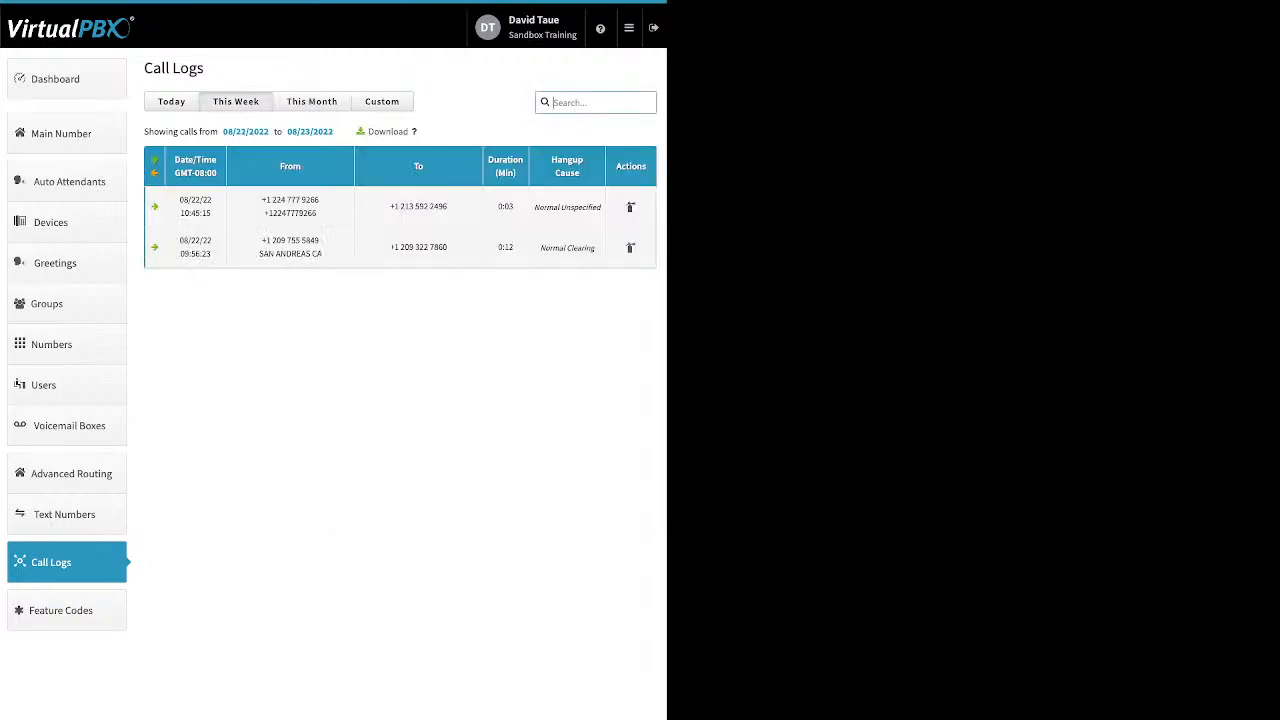
left_click(171, 102)
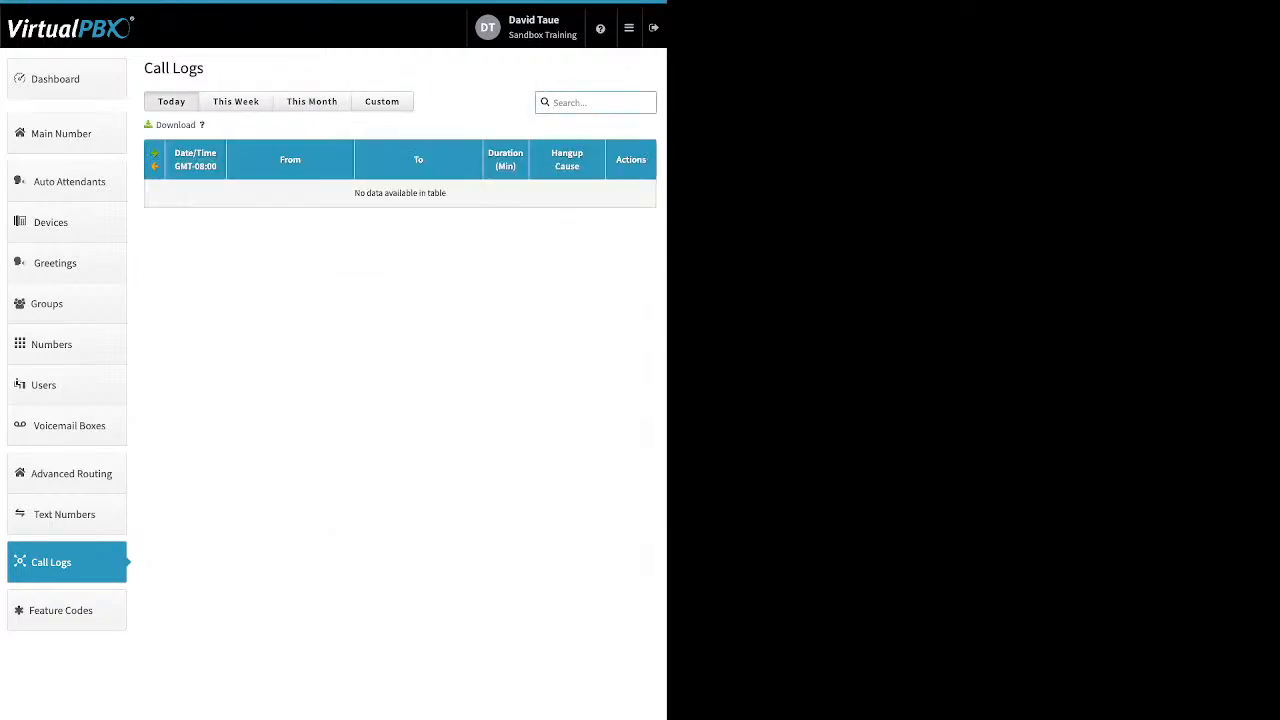
left_click(381, 101)
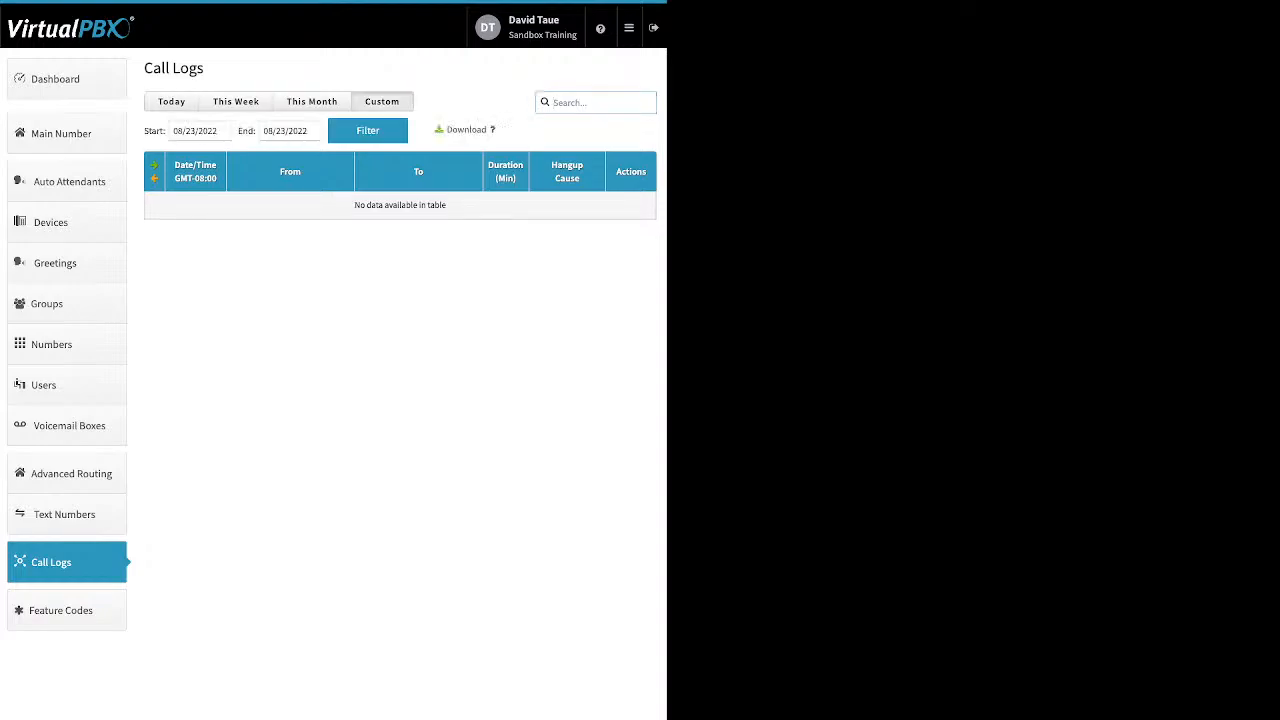
left_click(188, 131)
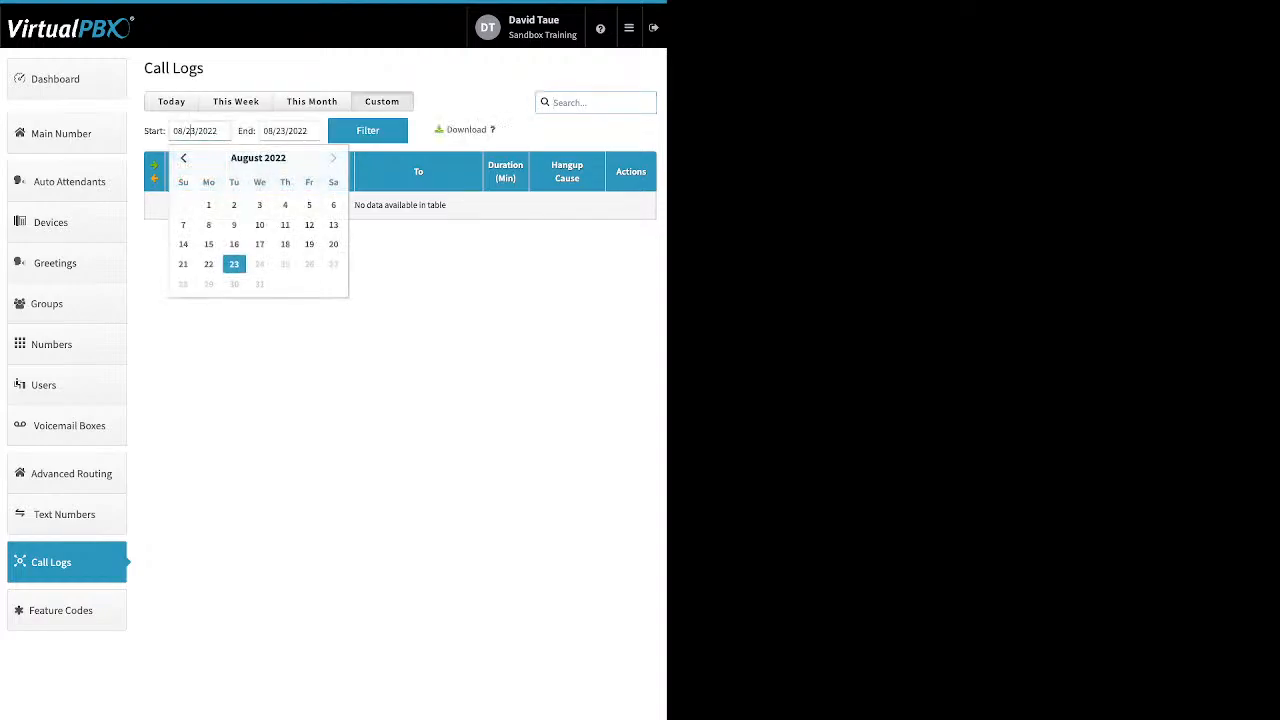
key("Escape")
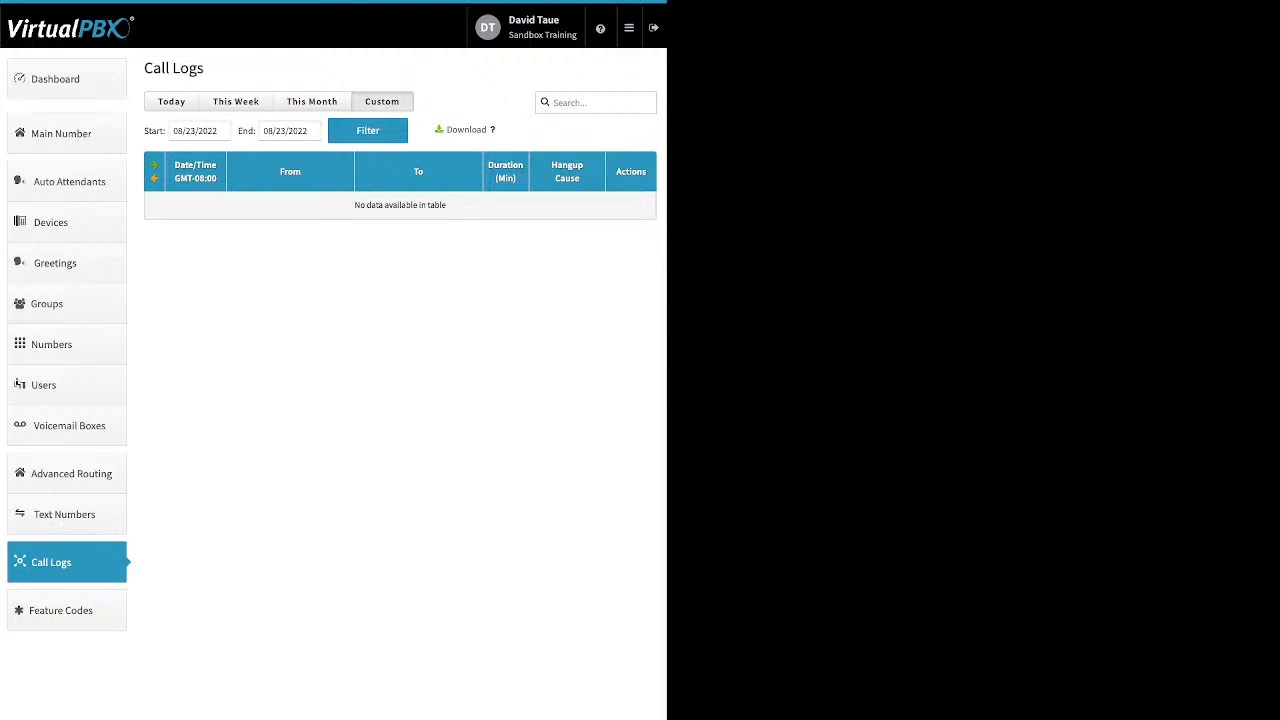
Open the list of available feature codes
left_click(61, 610)
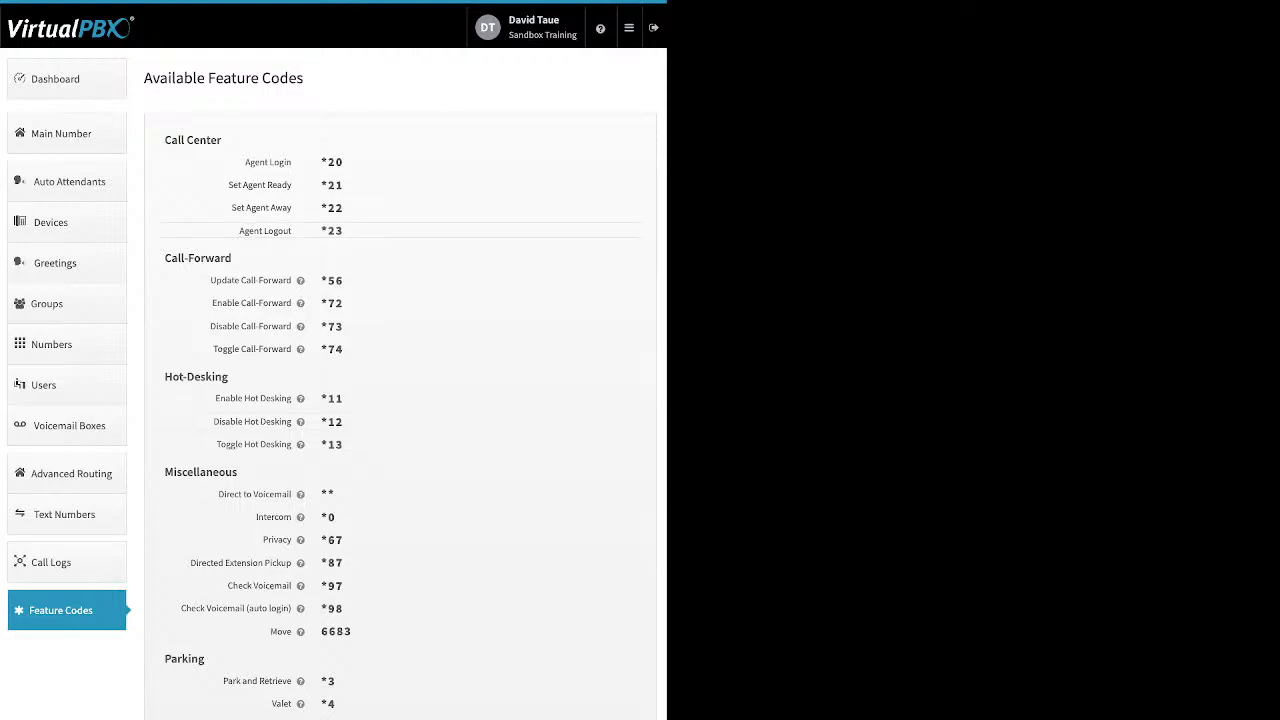
Open Blacklist settings and select the test blacklist for editing
mouse_move(629, 28)
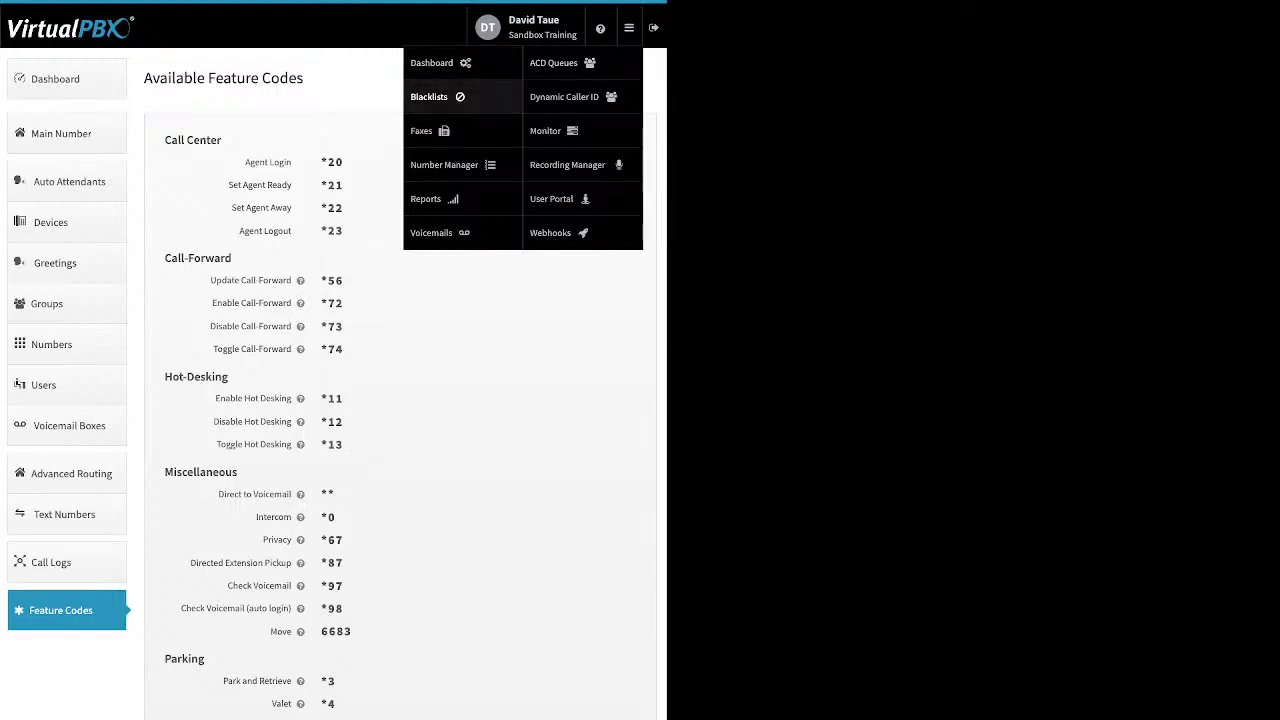
left_click(430, 96)
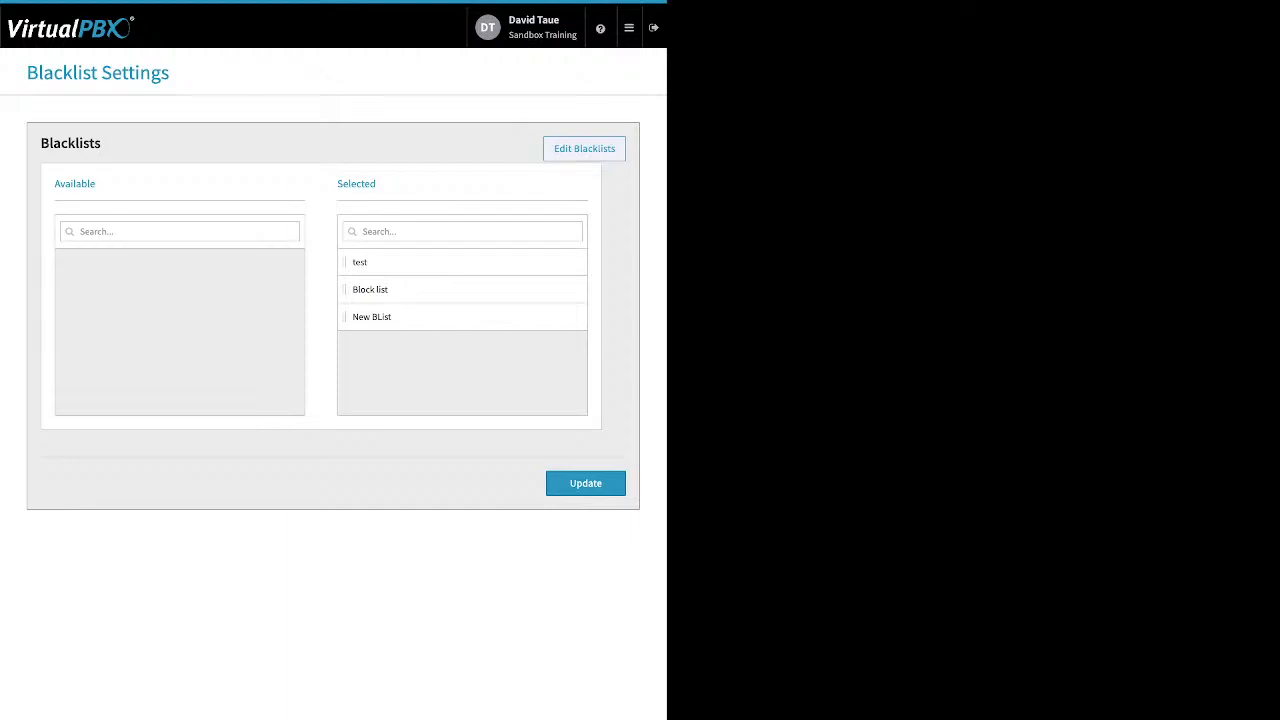
left_click(584, 149)
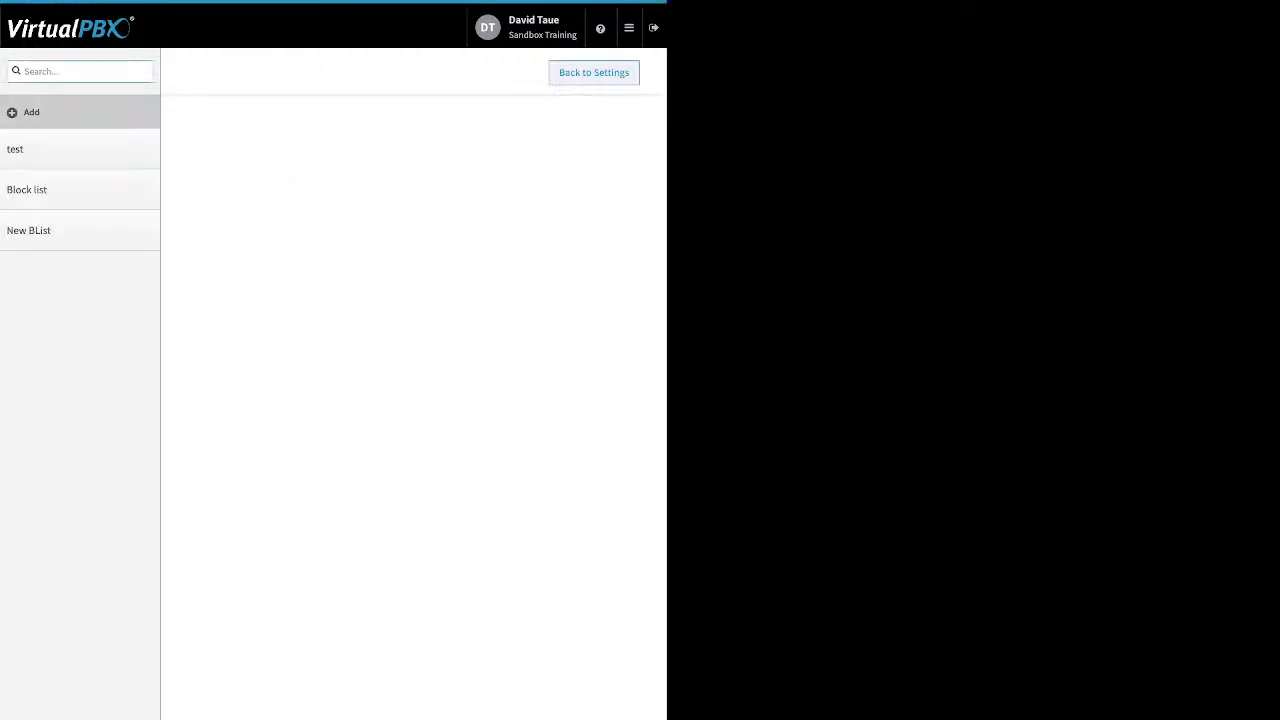
left_click(72, 149)
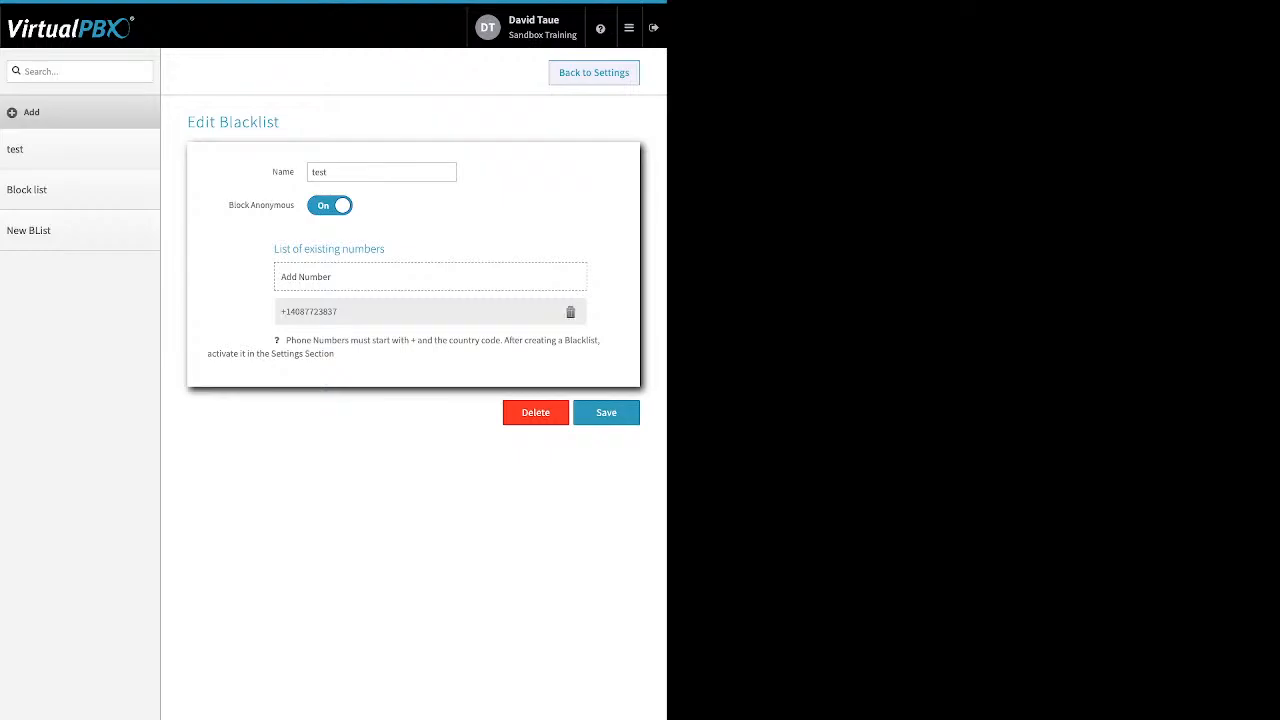
double_click(283, 172)
left_click(283, 172)
triple_click(261, 205)
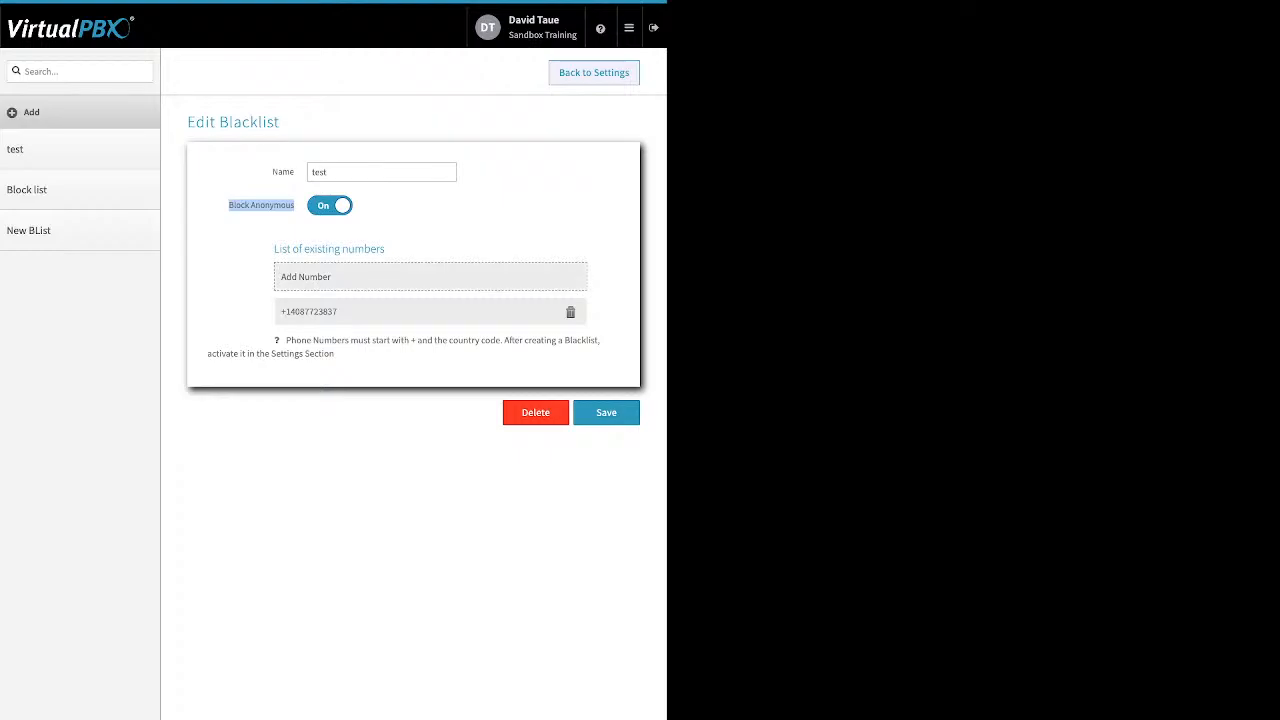
Save the test blacklist, return to blacklist settings and update the selected blacklists
left_click(430, 277)
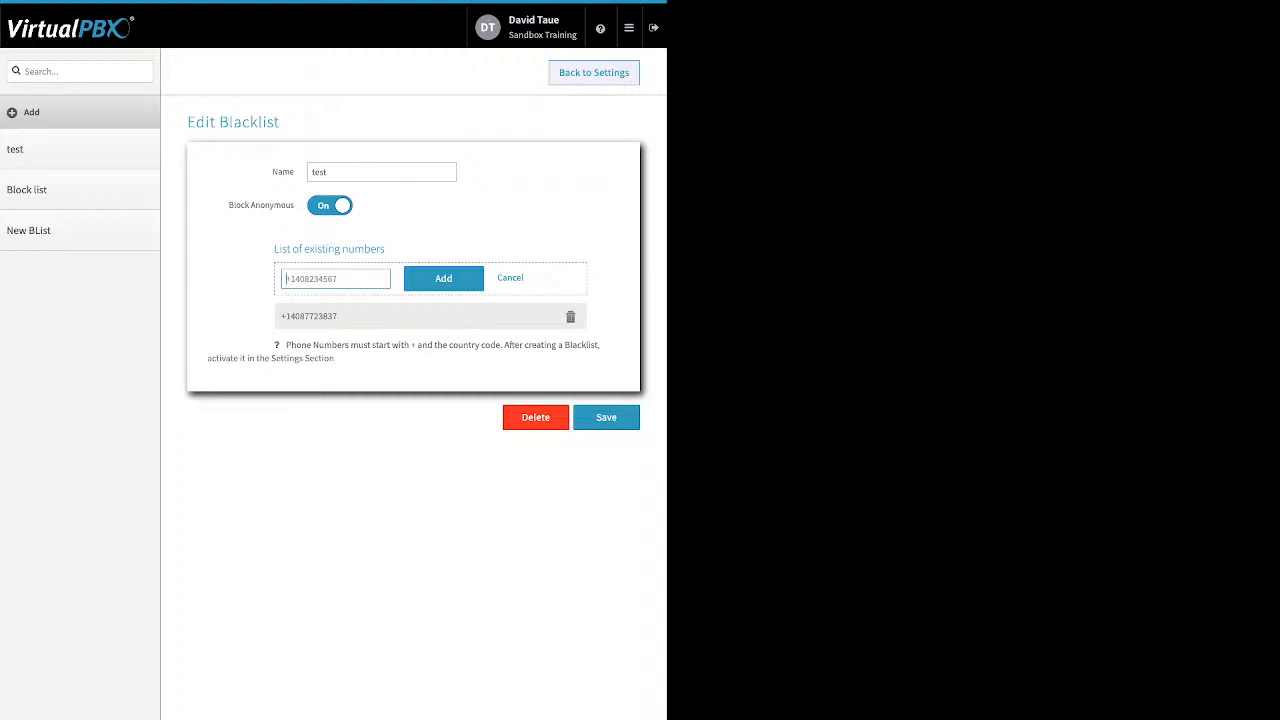
left_click(606, 417)
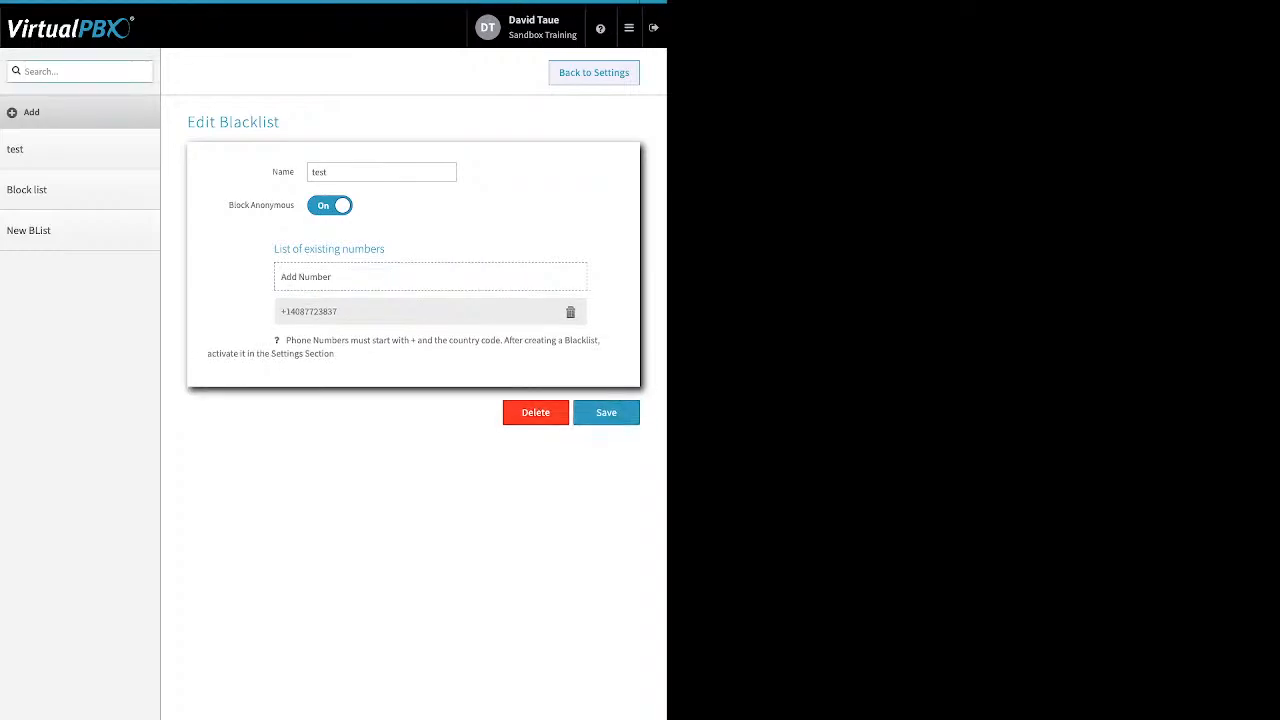
left_click(594, 72)
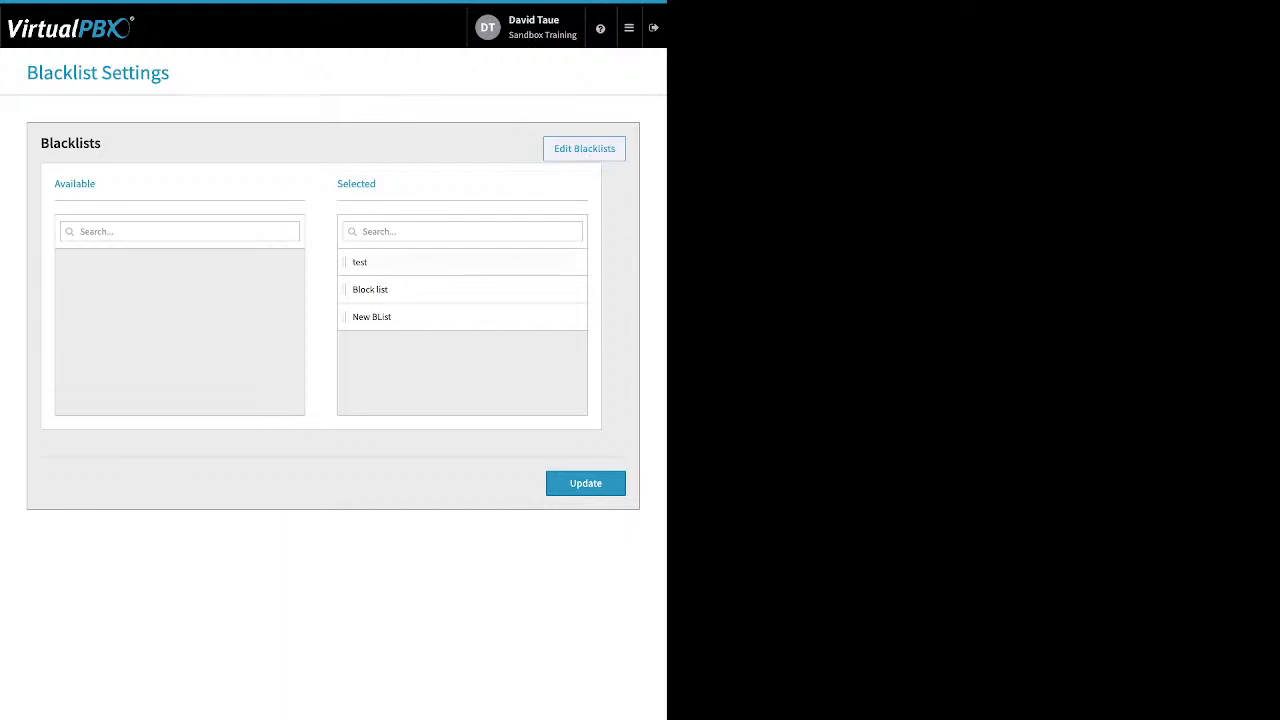
double_click(372, 184)
left_click(585, 483)
Open Faxes and view inbound faxes for Sandbox Training's Main Faxbox
left_click(628, 27)
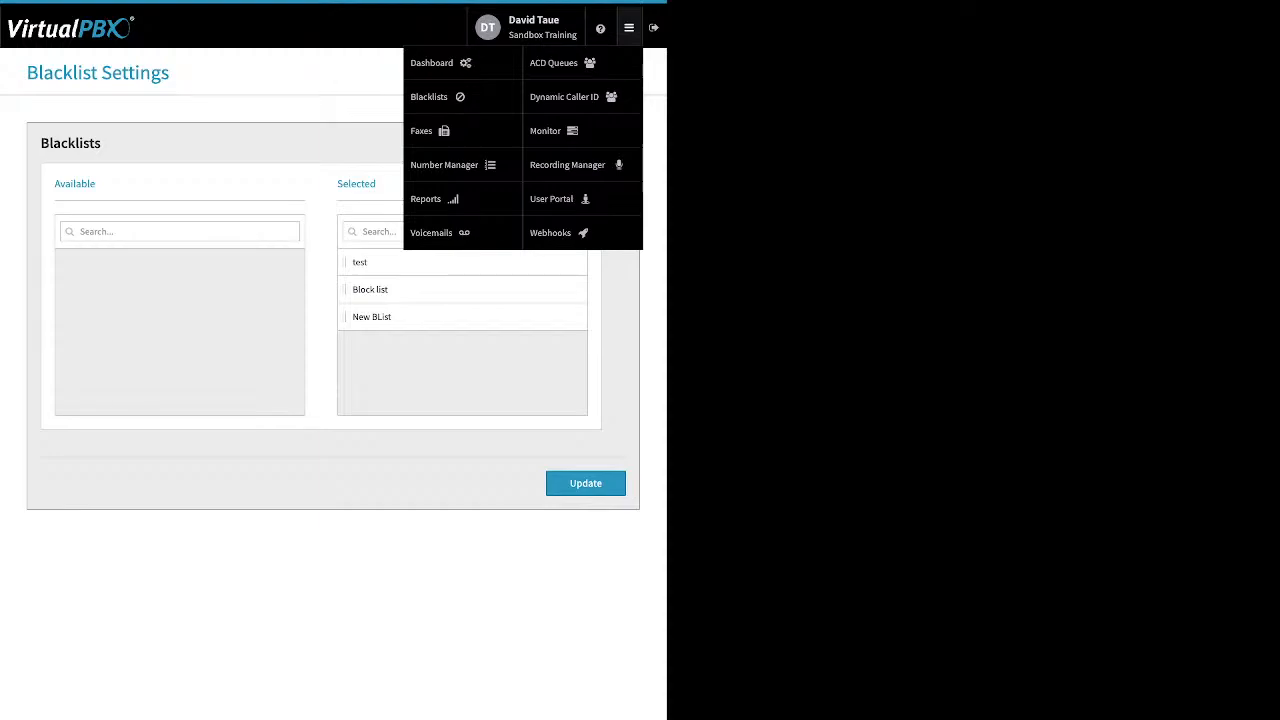
left_click(425, 130)
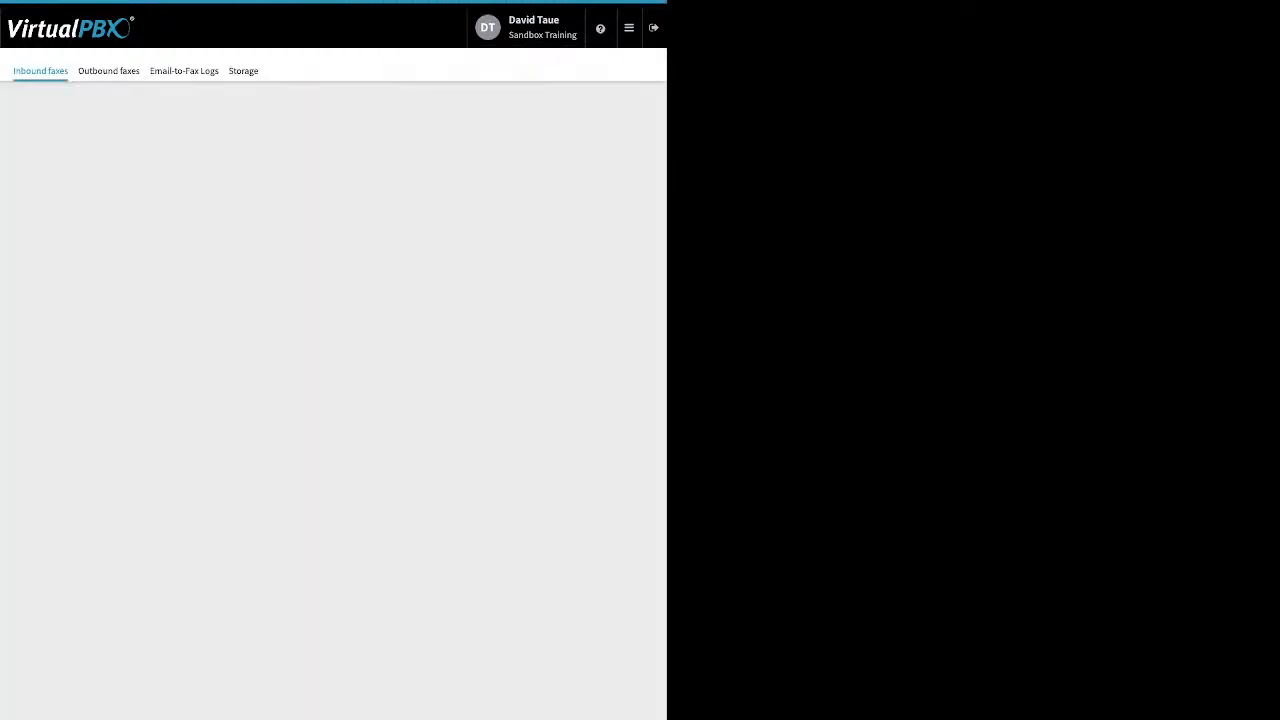
left_click(332, 194)
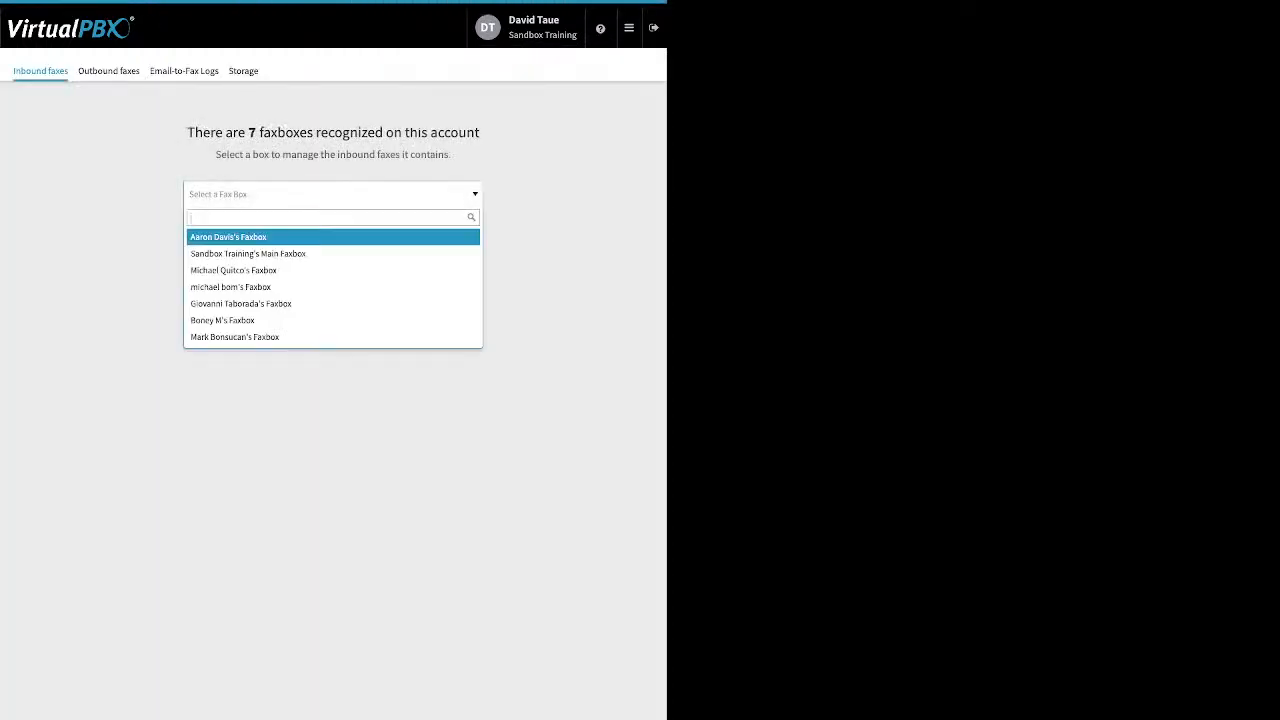
left_click(300, 254)
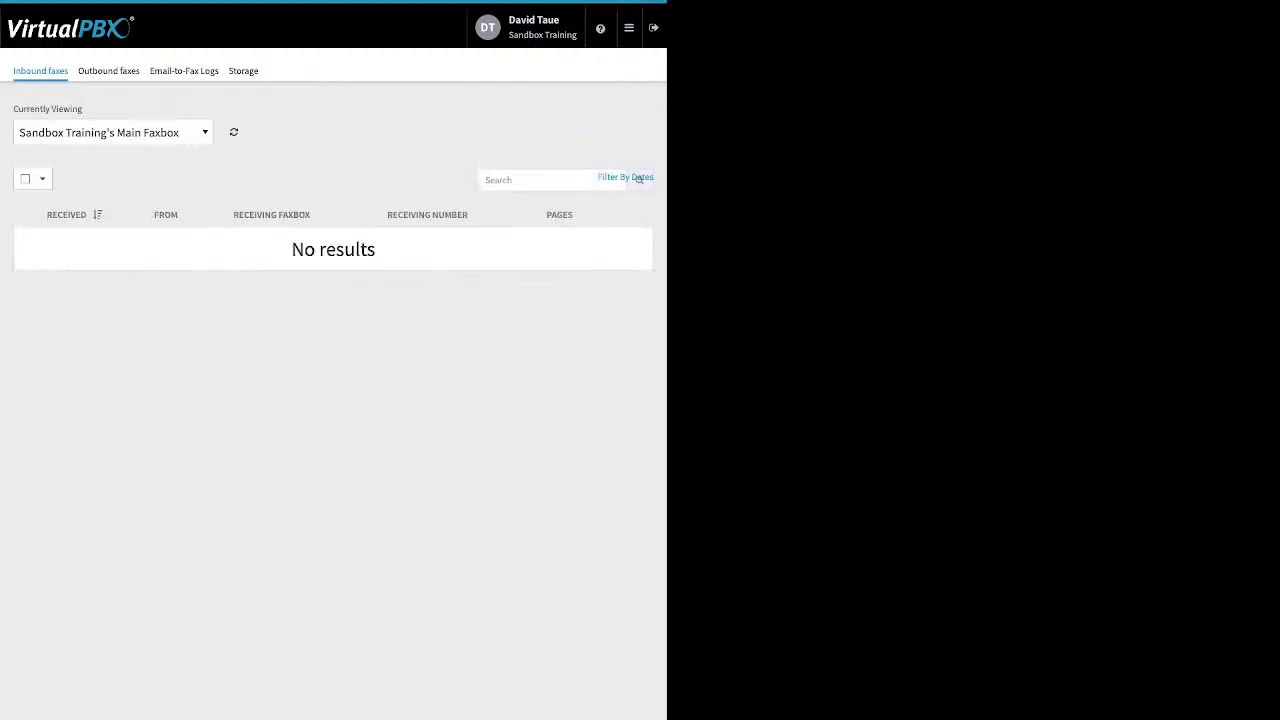
Switch the inbound fax view through several users' faxboxes and select the received fax in the last one
left_click(110, 132)
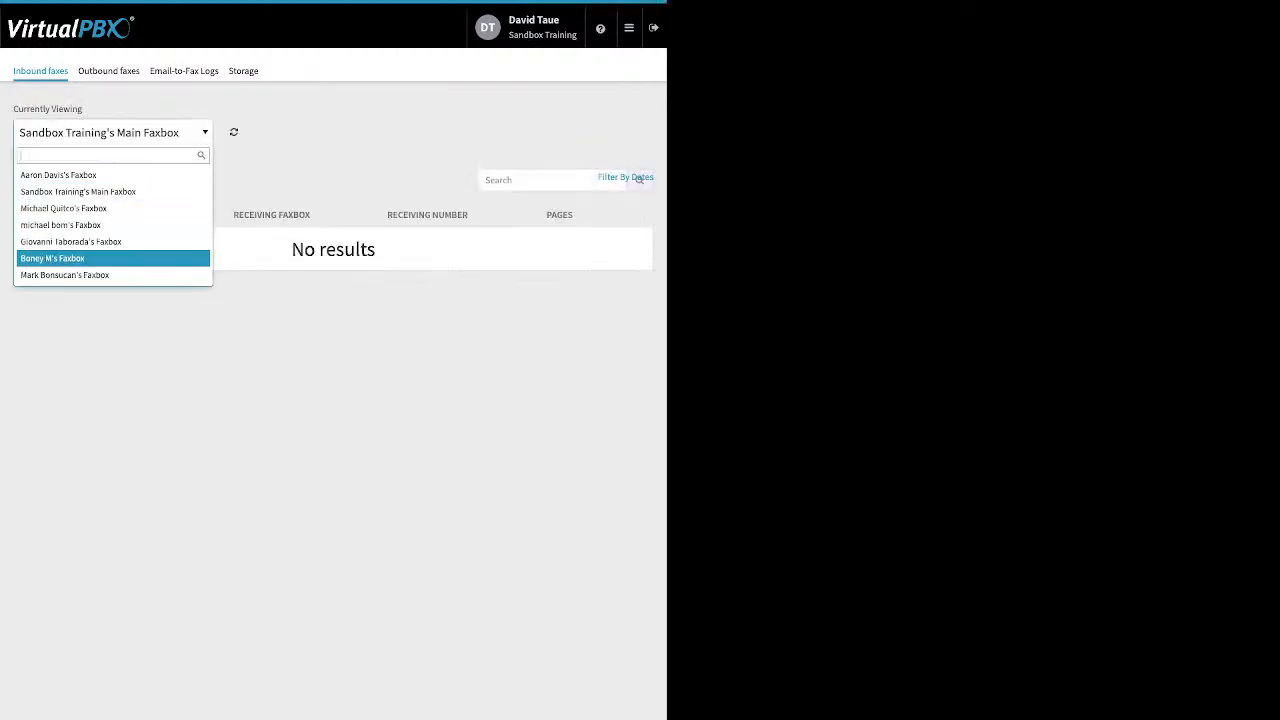
left_click(60, 274)
left_click(110, 132)
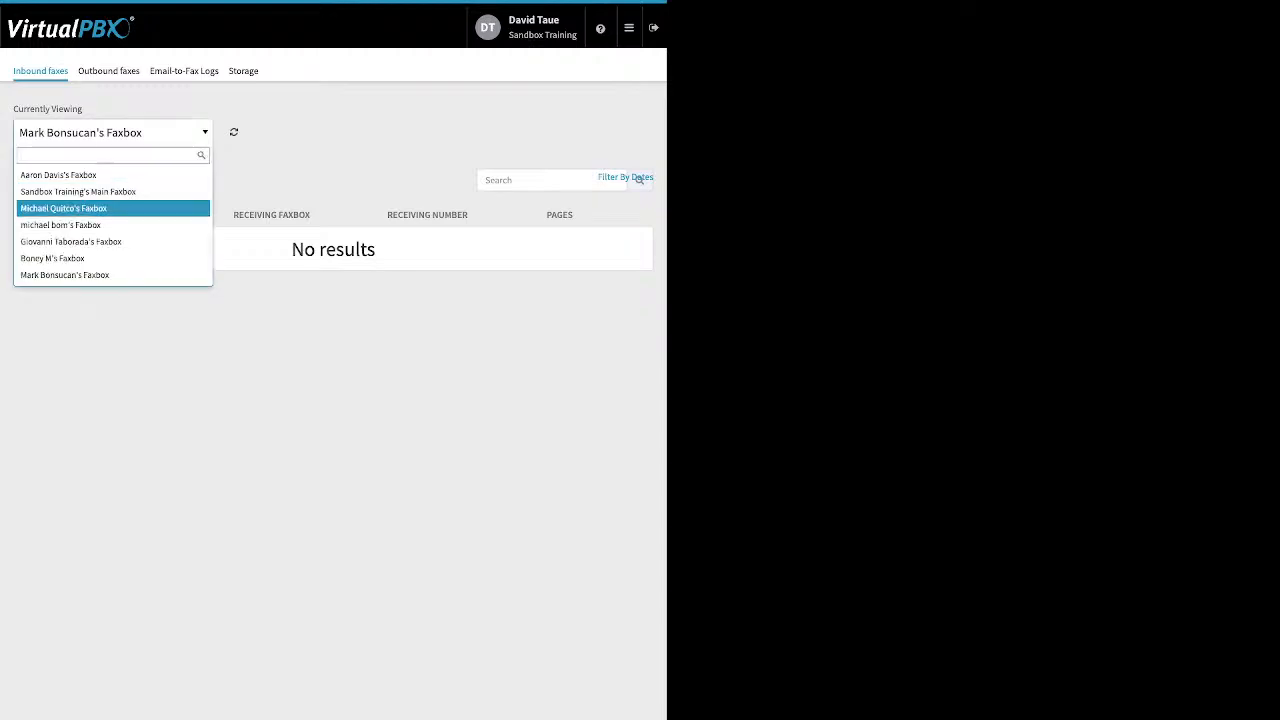
left_click(60, 257)
left_click(110, 132)
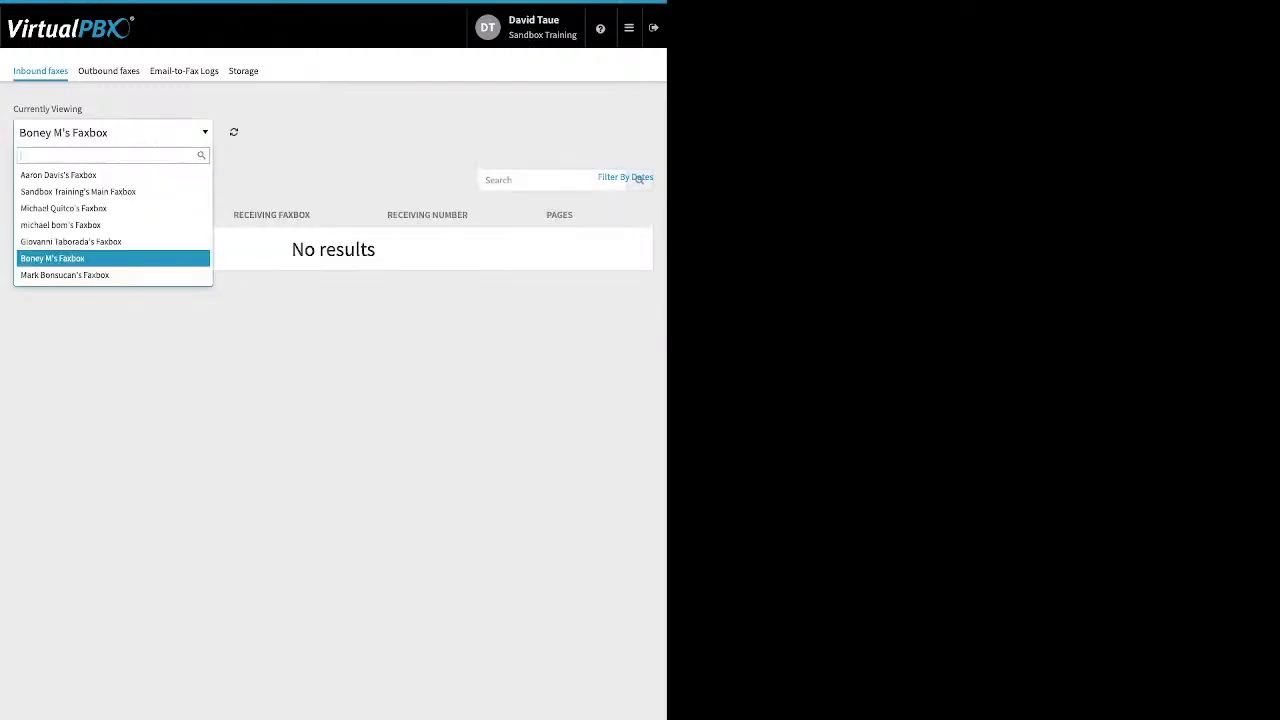
key("Return")
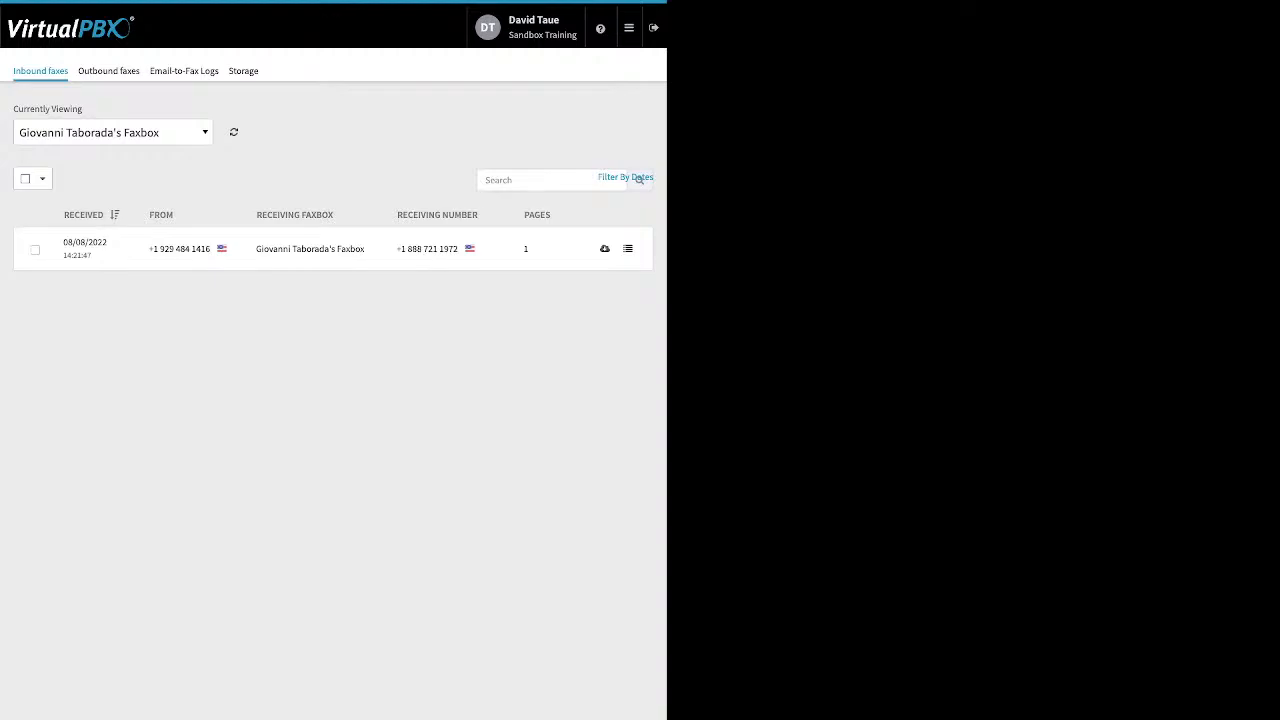
left_click(35, 250)
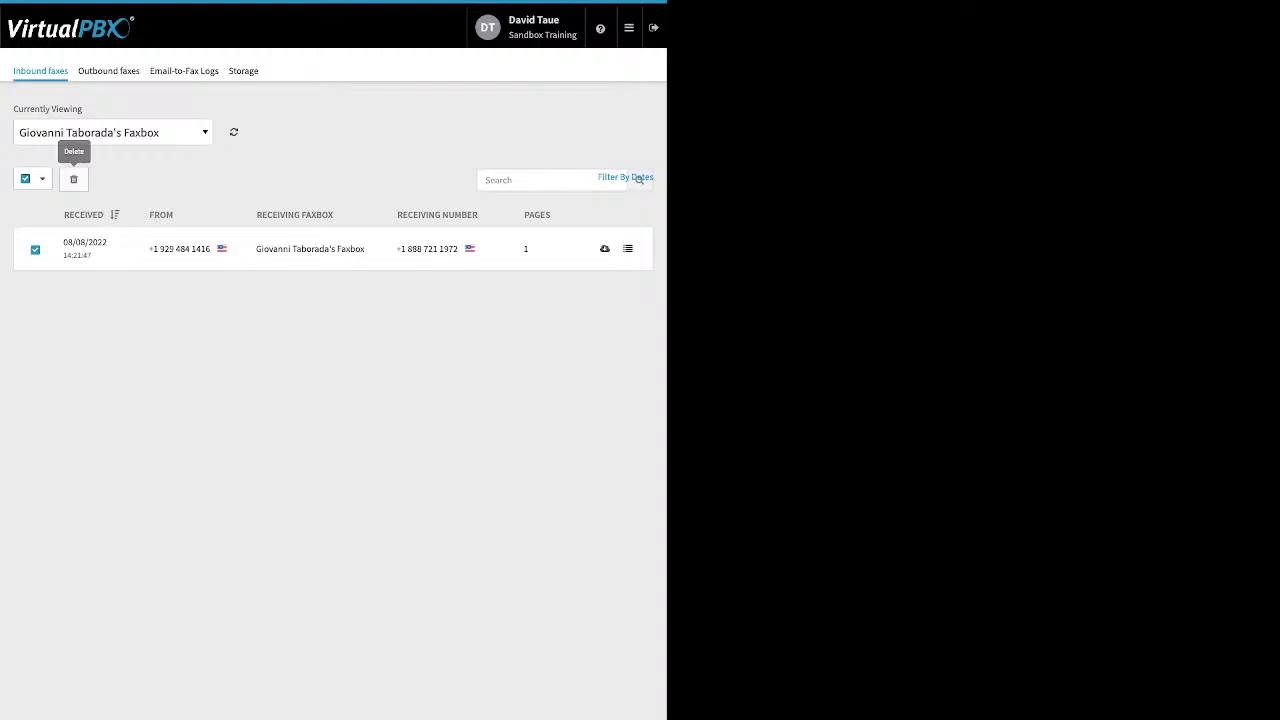
Open outbound faxes and view those sent from Sandbox Training's Main Faxbox
left_click(108, 71)
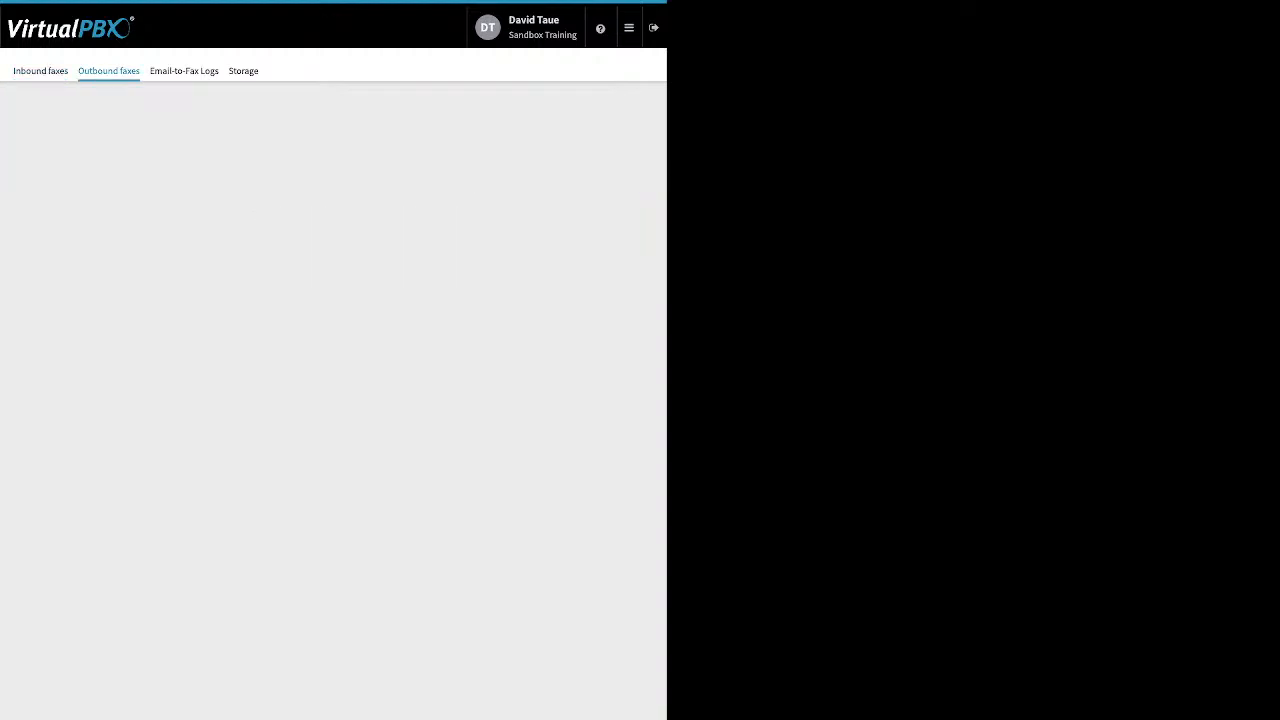
left_click(332, 194)
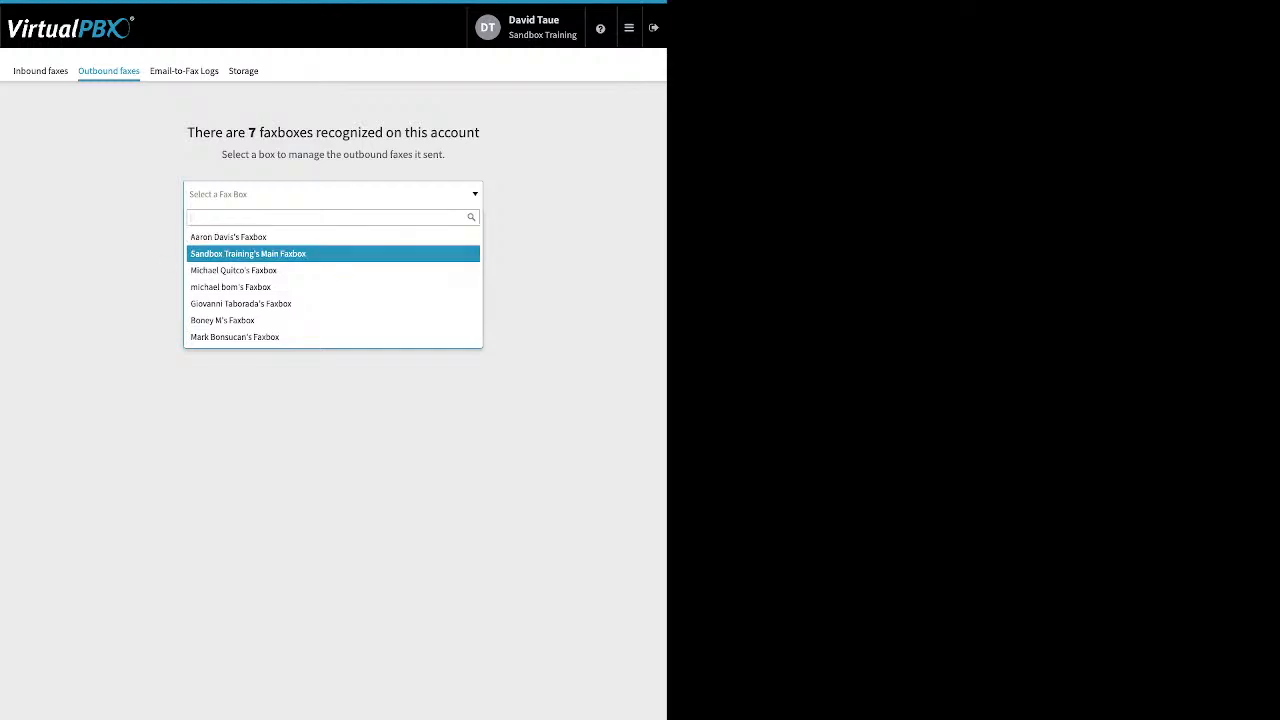
left_click(300, 254)
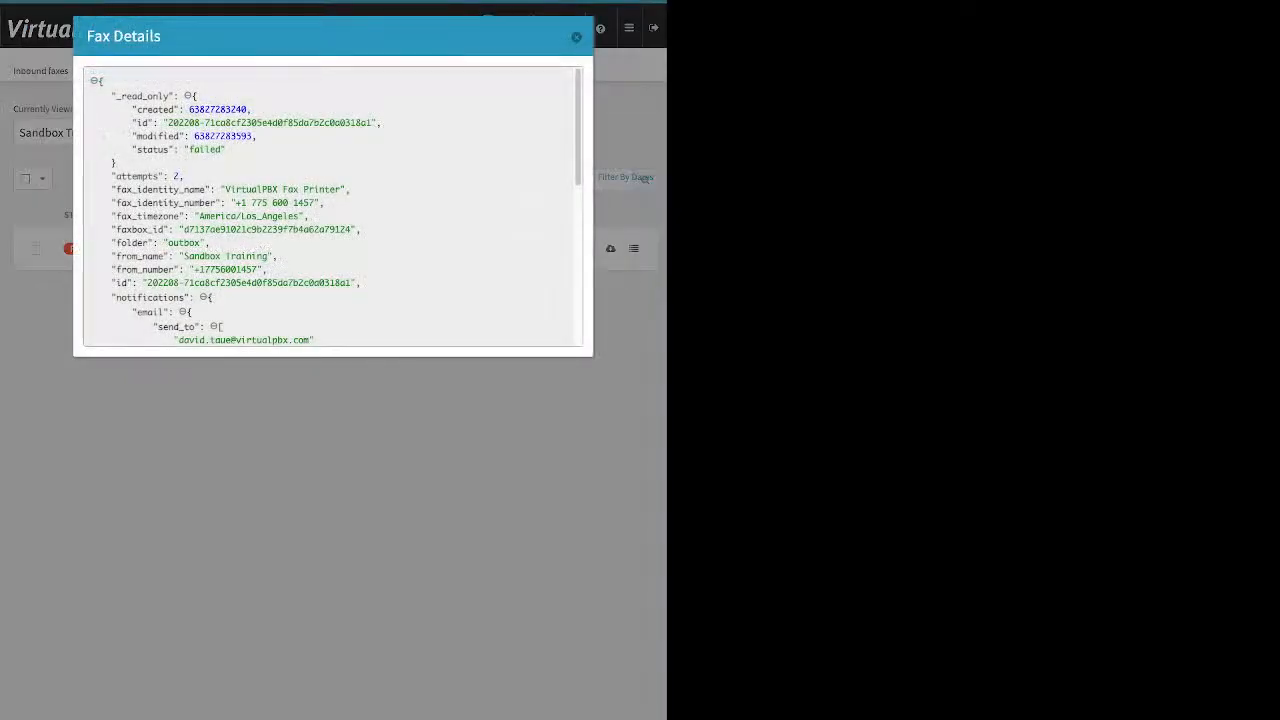
Examine the failed outbound fax's details, highlighting its success field, and close the details
scroll(330, 205, "down", 1)
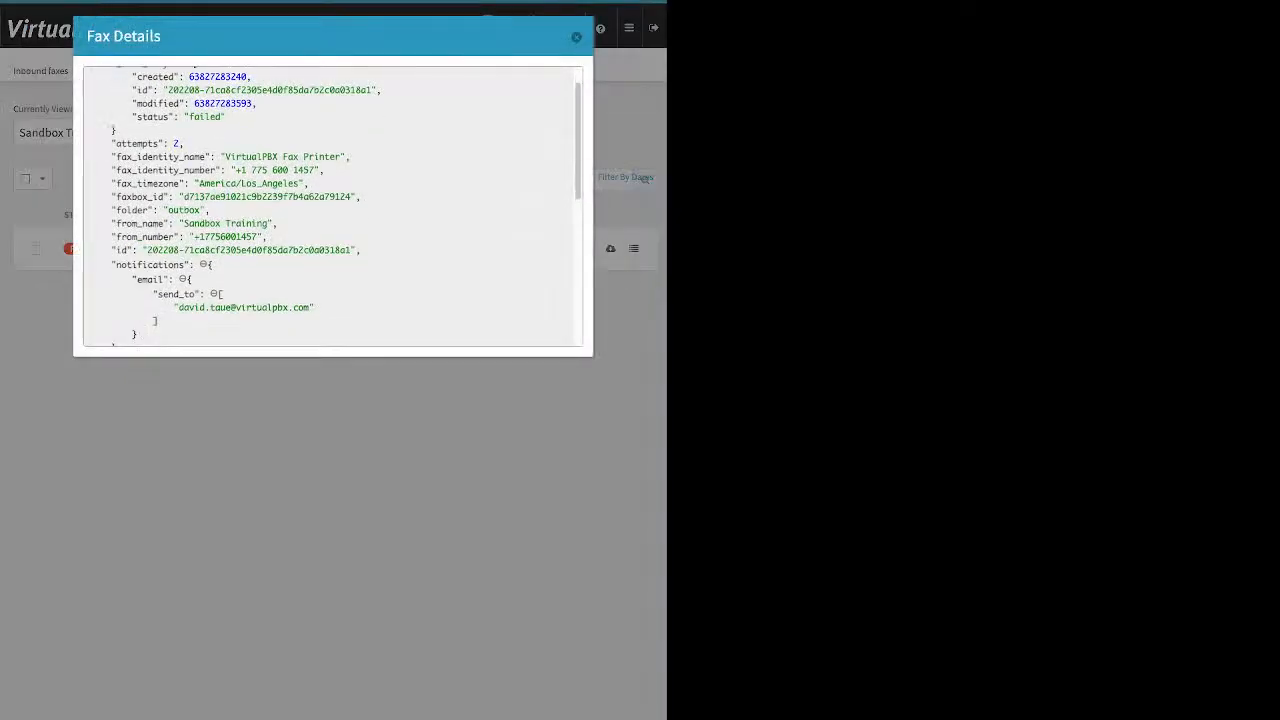
scroll(330, 205, "down", 7)
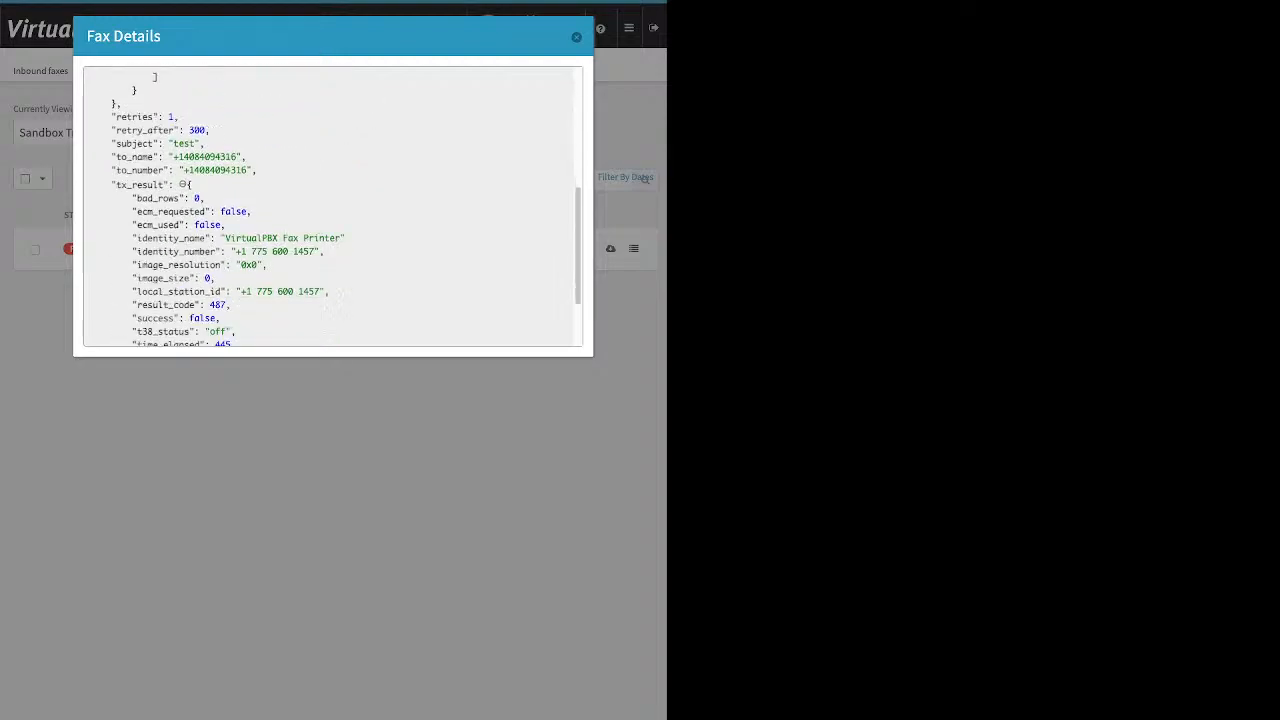
scroll(330, 205, "down", 1)
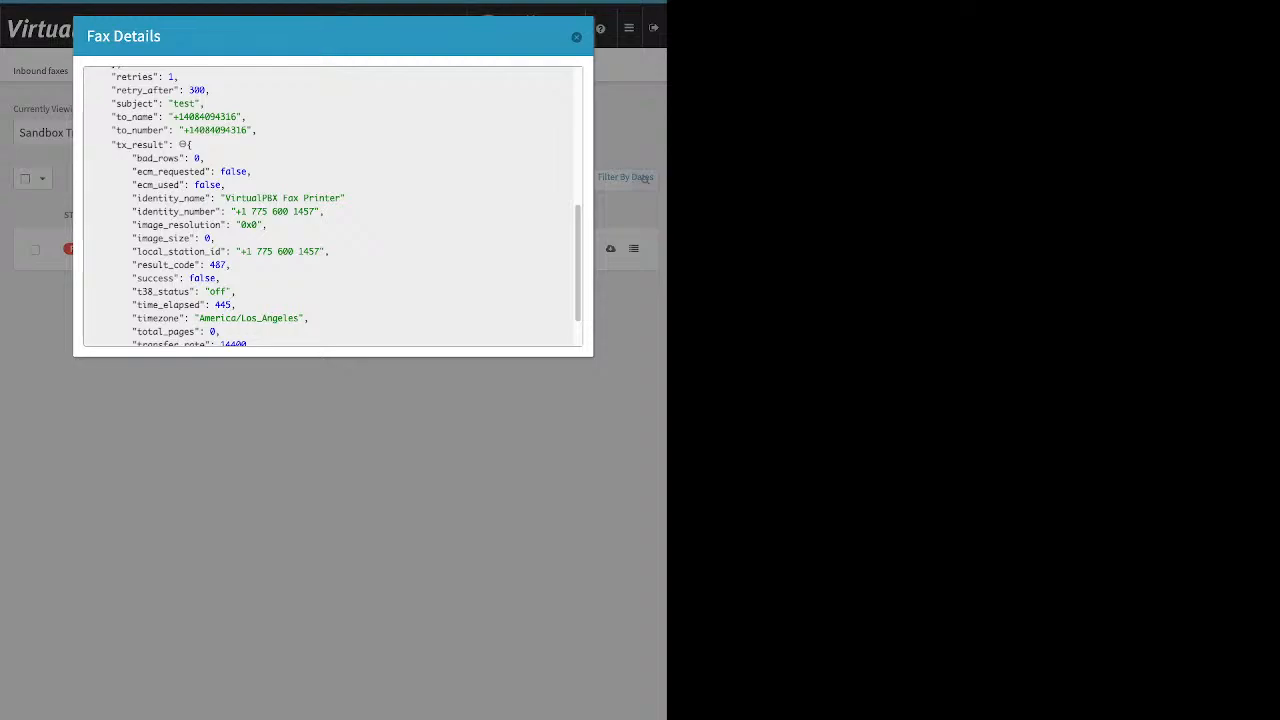
scroll(330, 205, "down", 2)
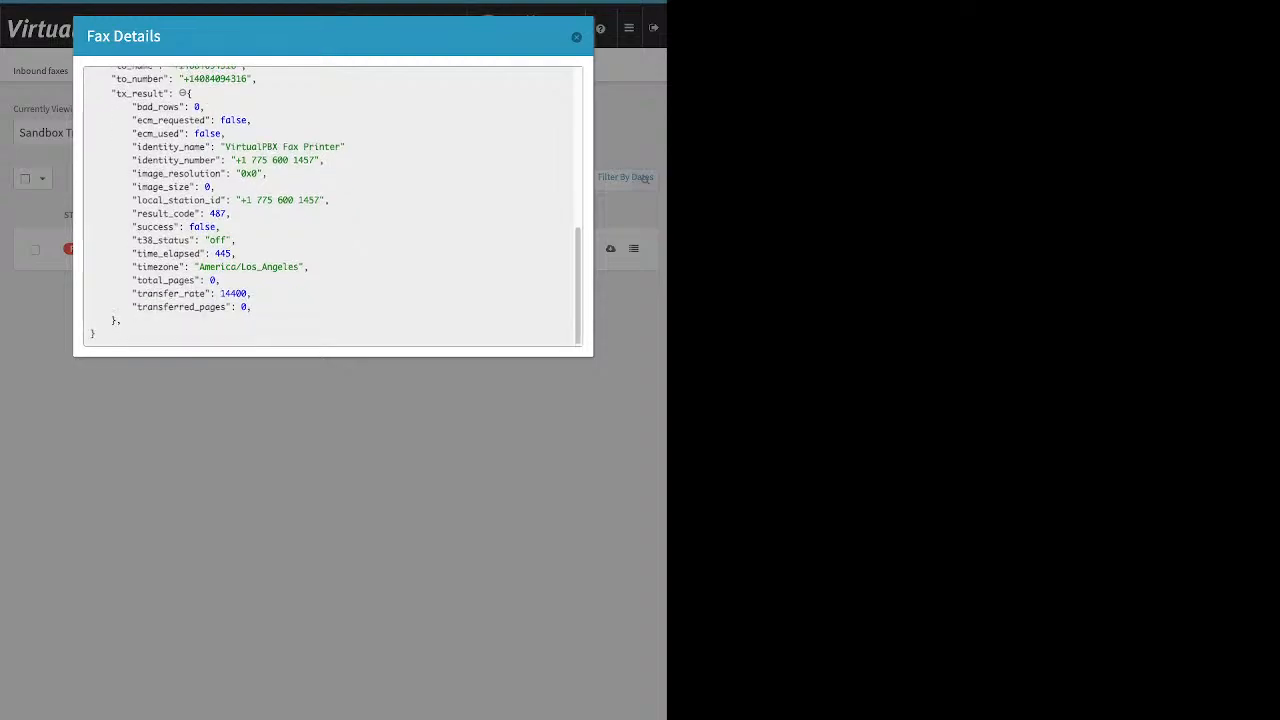
left_click_drag(132, 227, 222, 229)
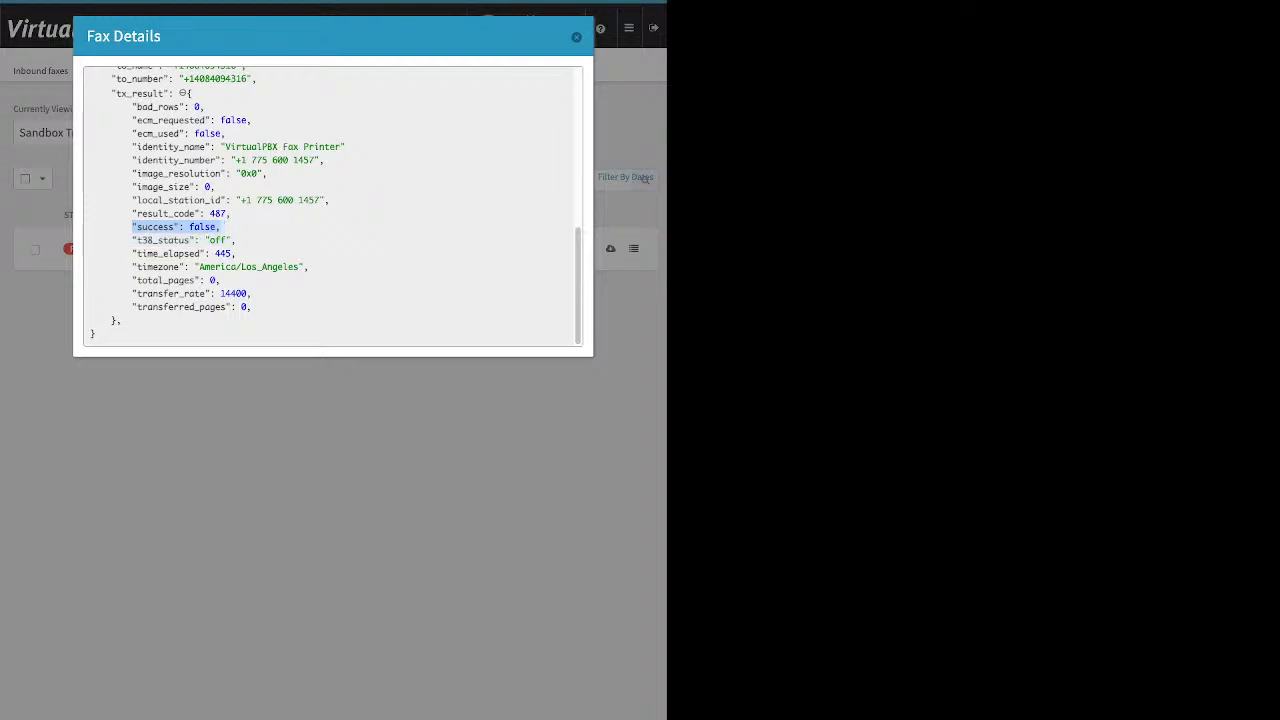
left_click(576, 37)
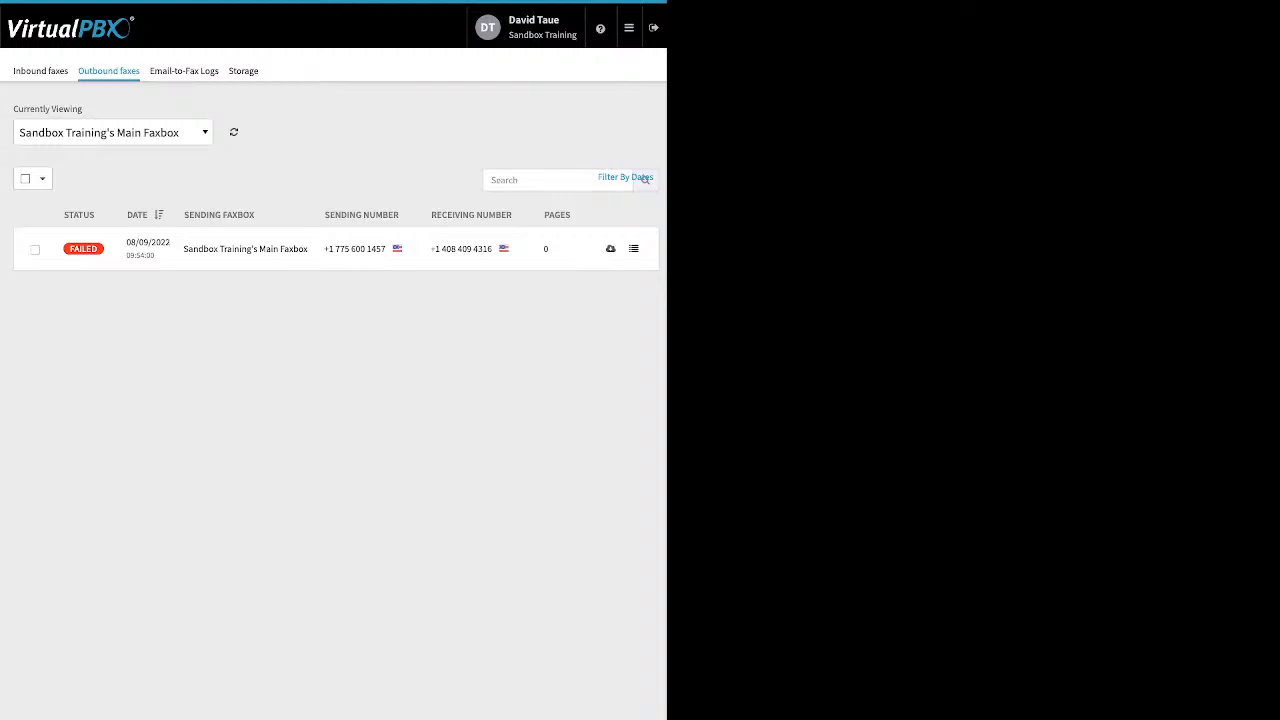
Open the Email-to-Fax Logs and inspect an entry's technical details, highlighting its error
left_click(184, 71)
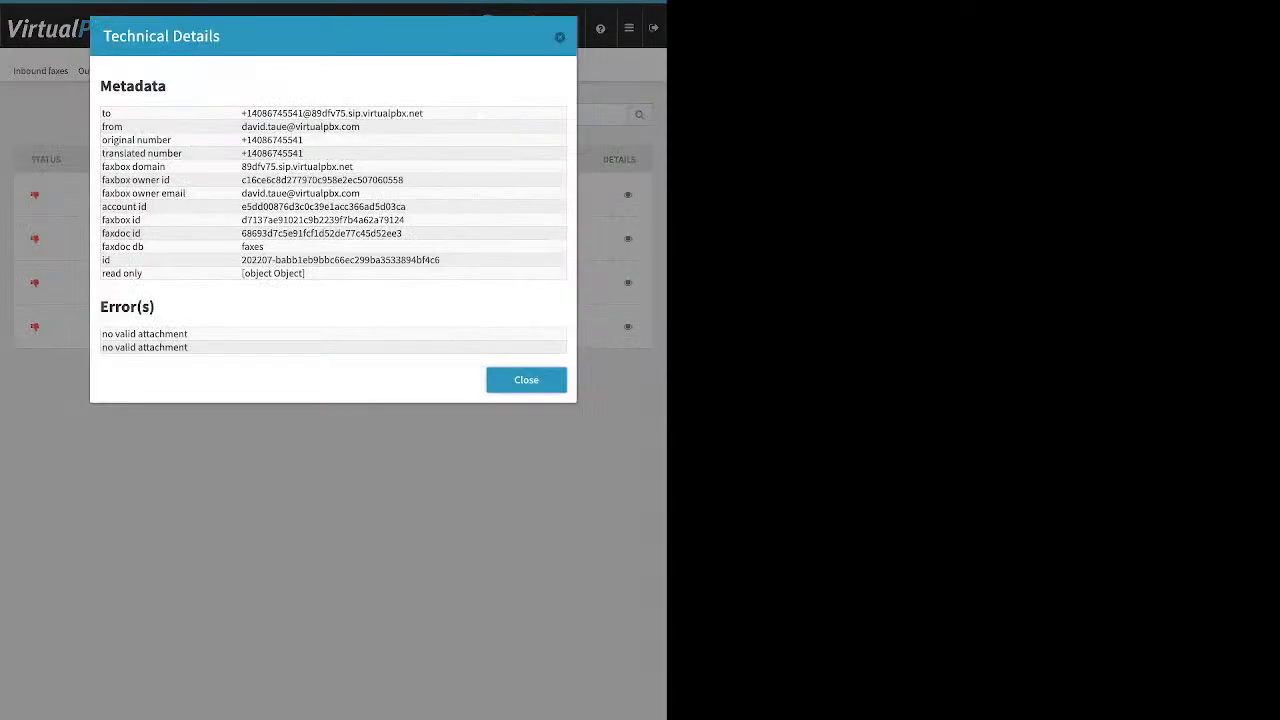
triple_click(144, 334)
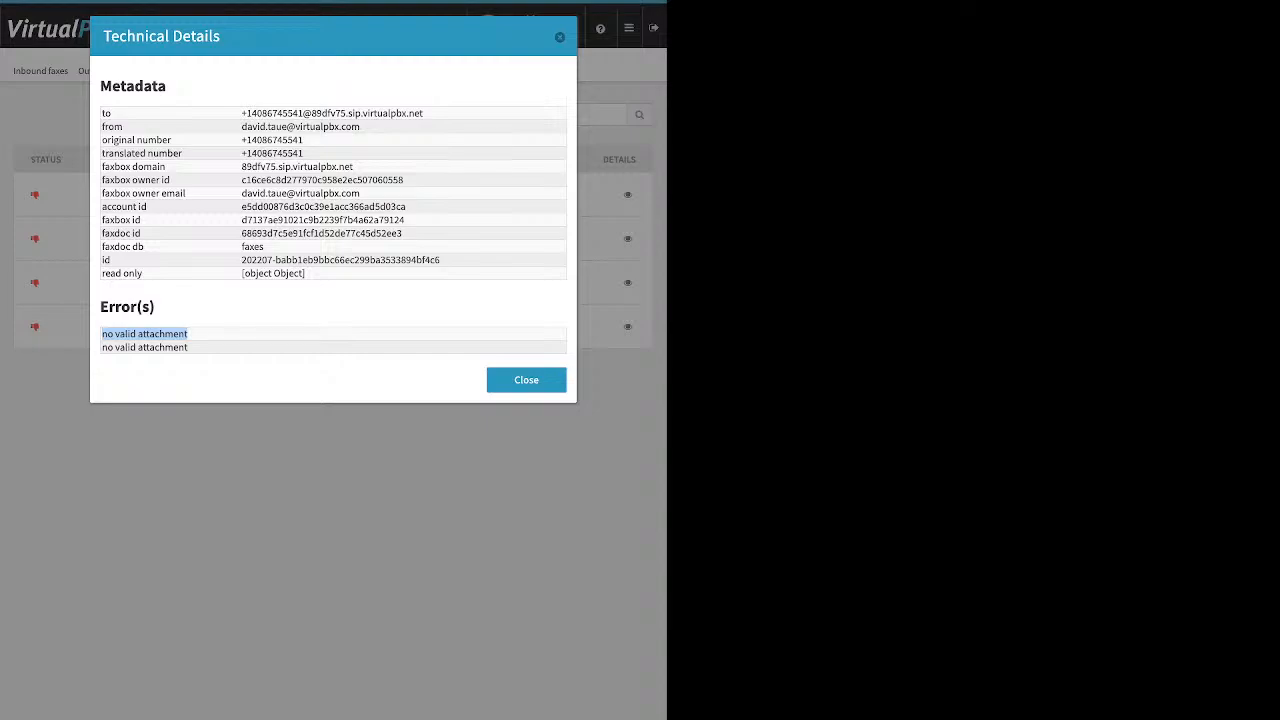
key("Escape")
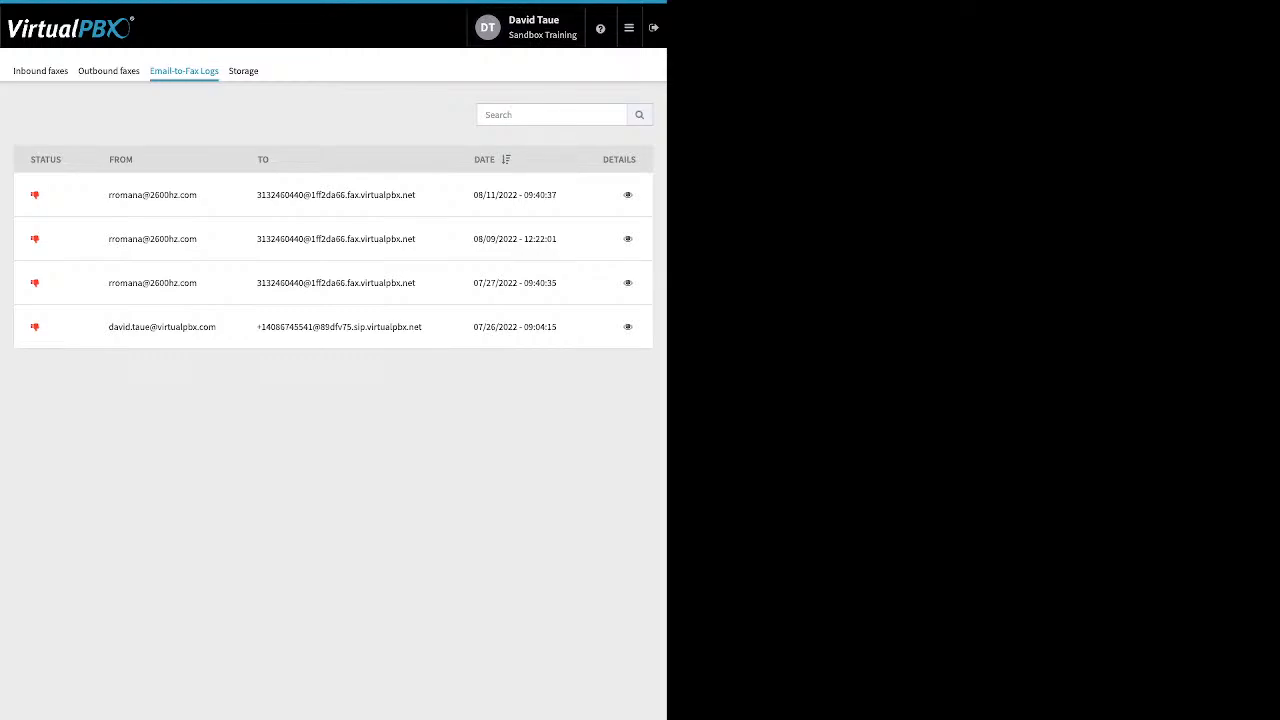
Review the technical details of the other three email-to-fax log entries, closing each one
left_click(628, 283)
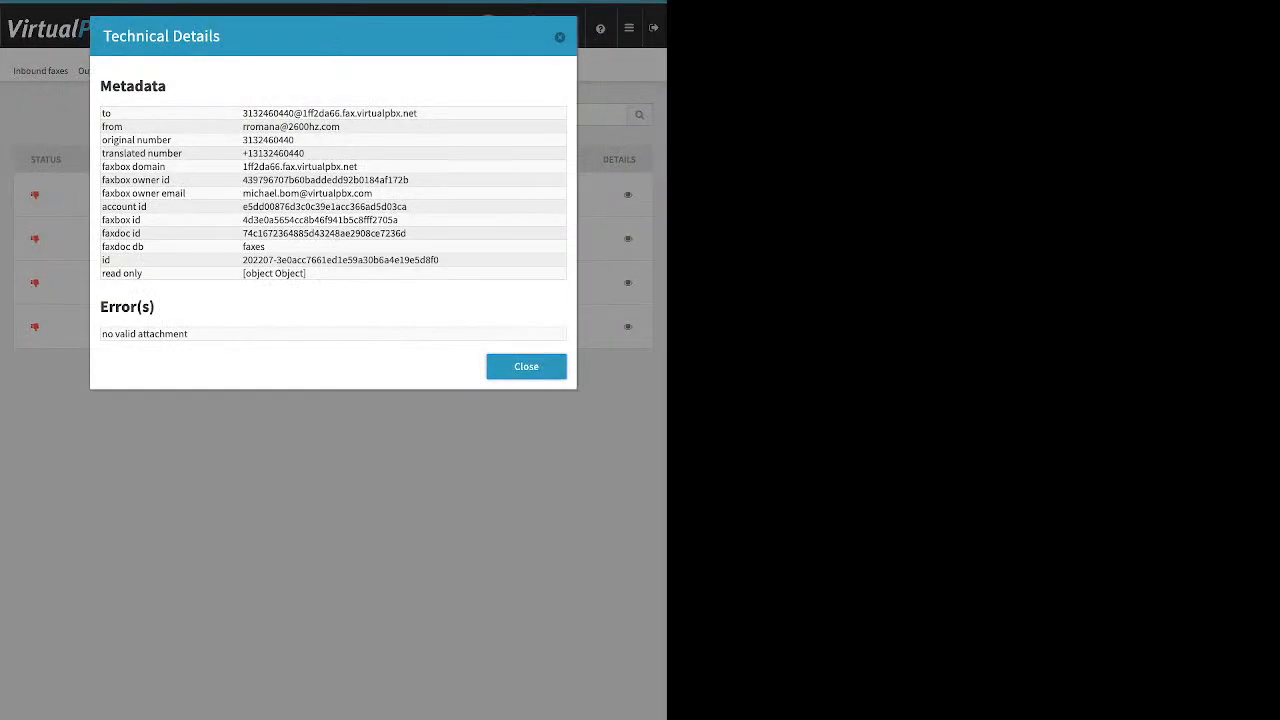
left_click(526, 367)
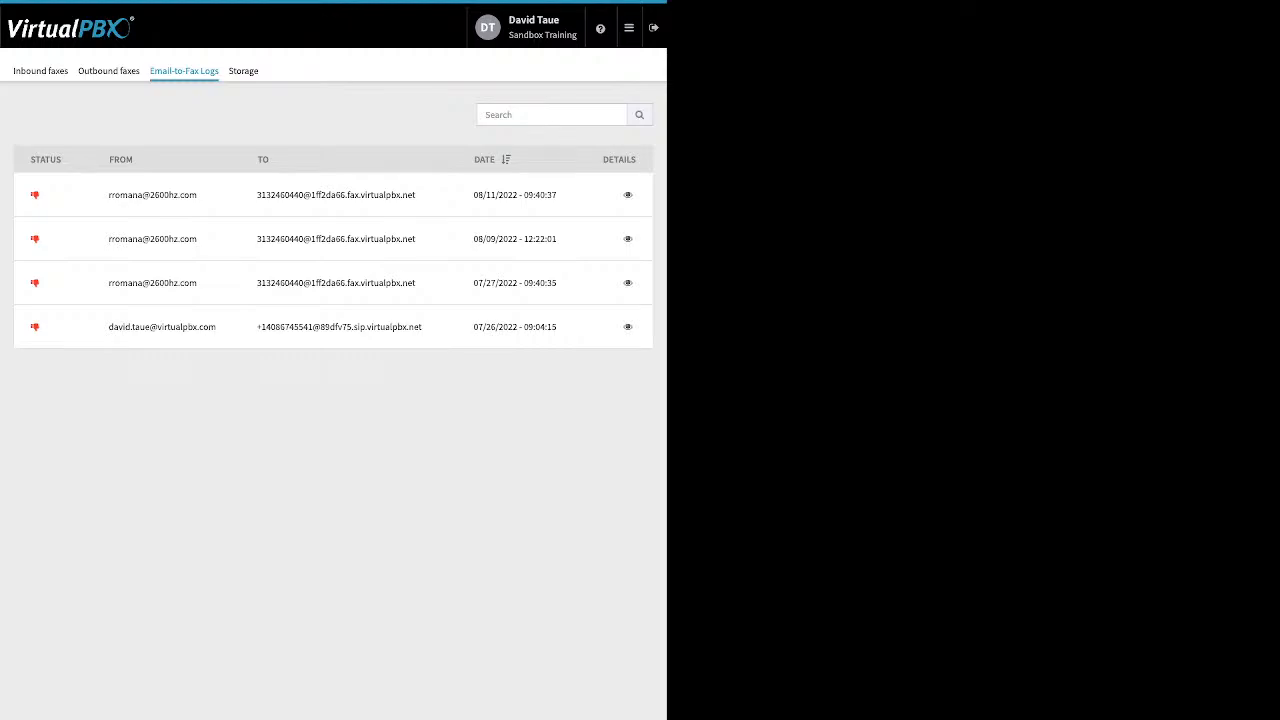
left_click(628, 239)
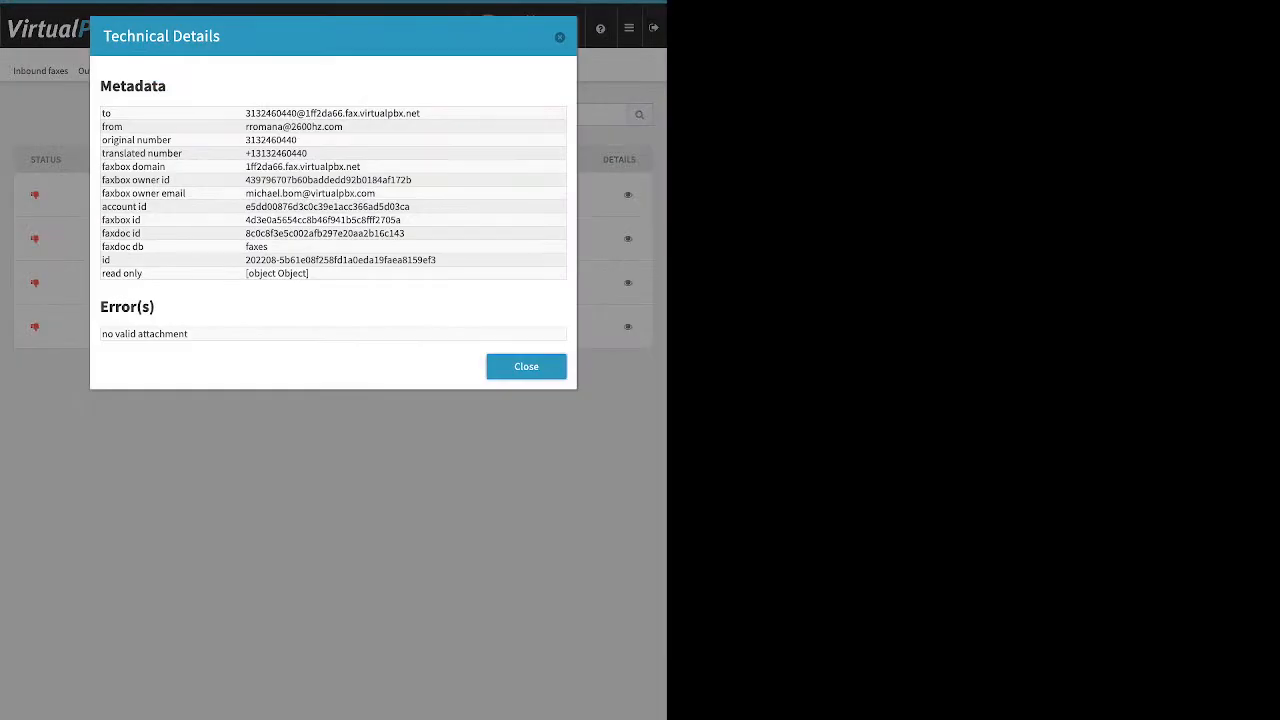
left_click(526, 367)
left_click(628, 195)
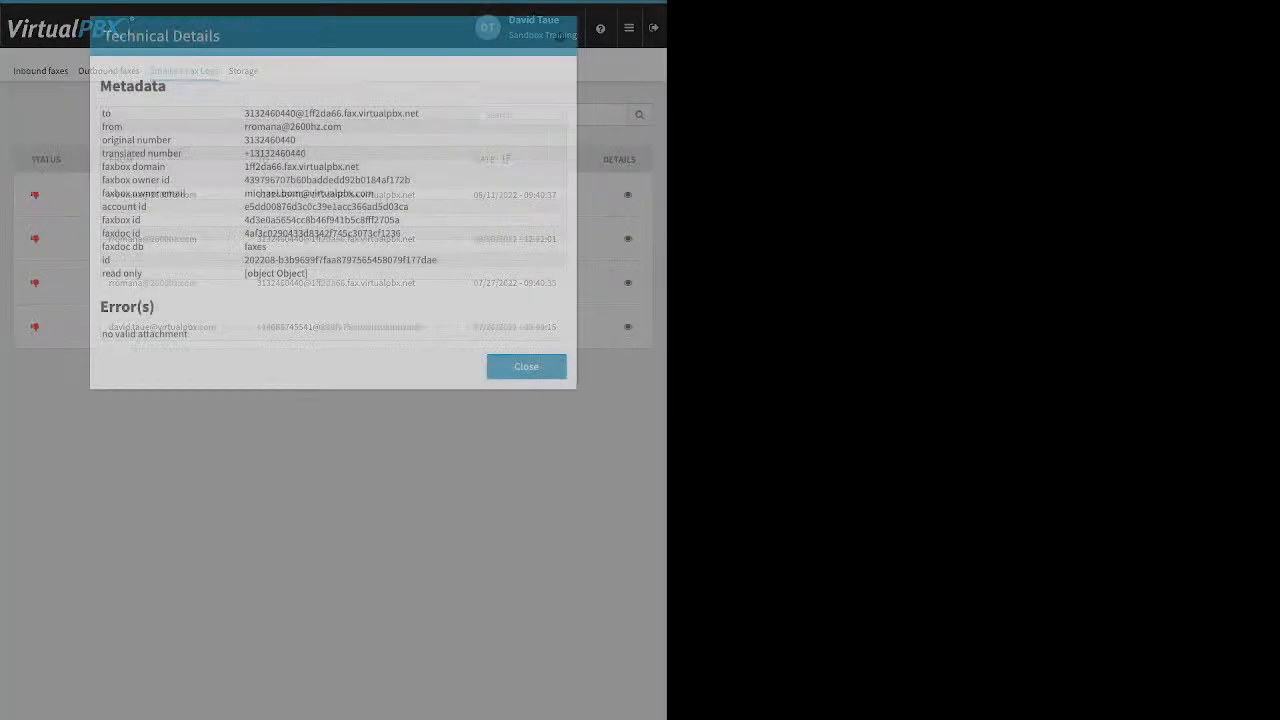
left_click(526, 367)
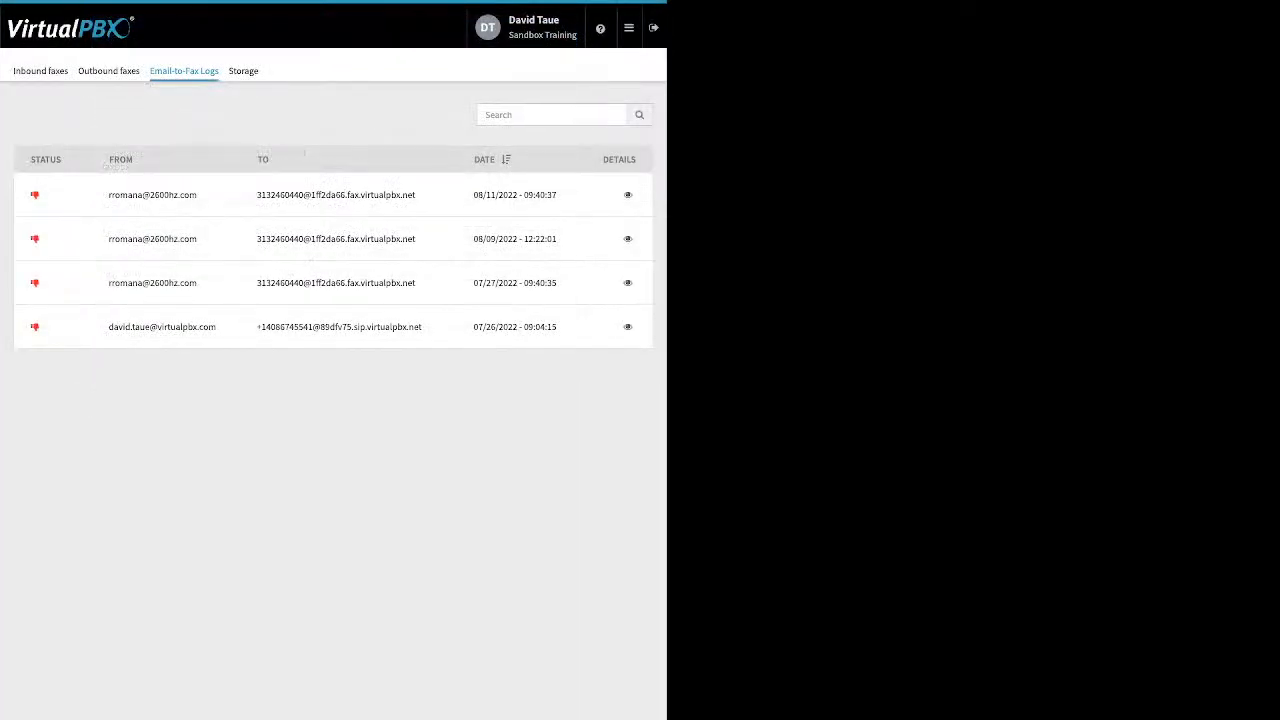
Open the Number Manager to view the account's spare numbers
left_click(628, 27)
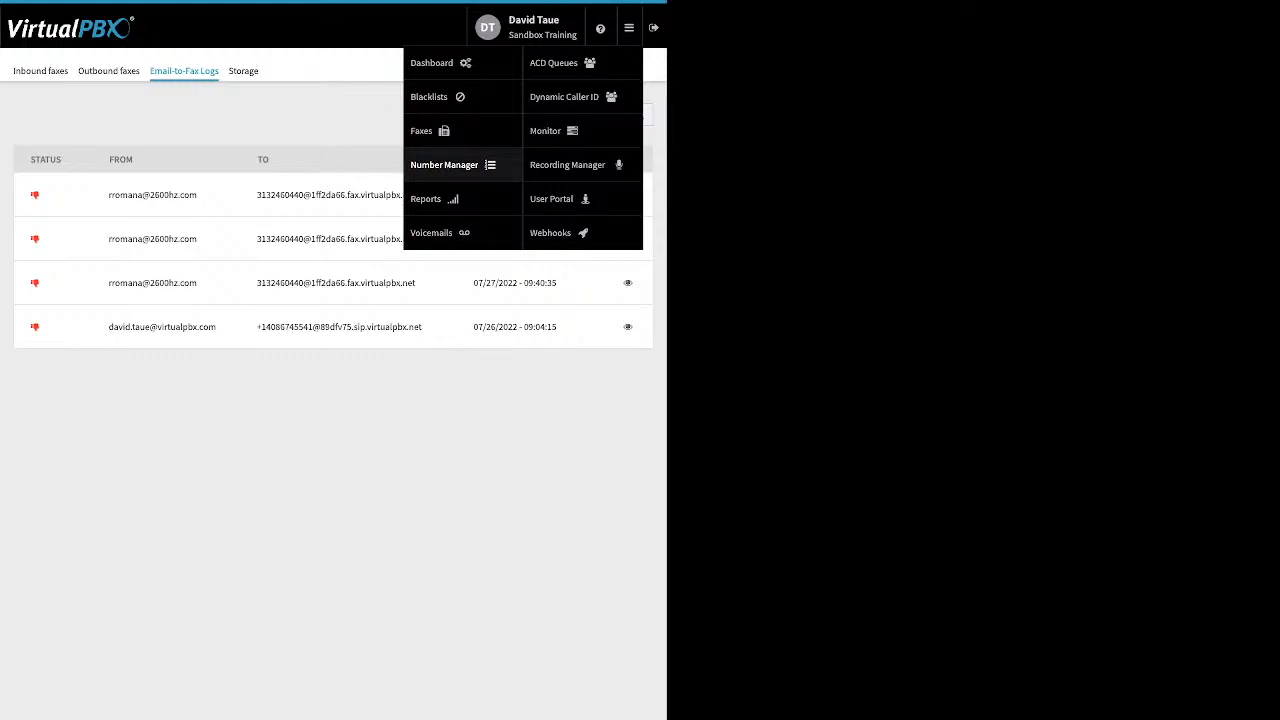
left_click(444, 164)
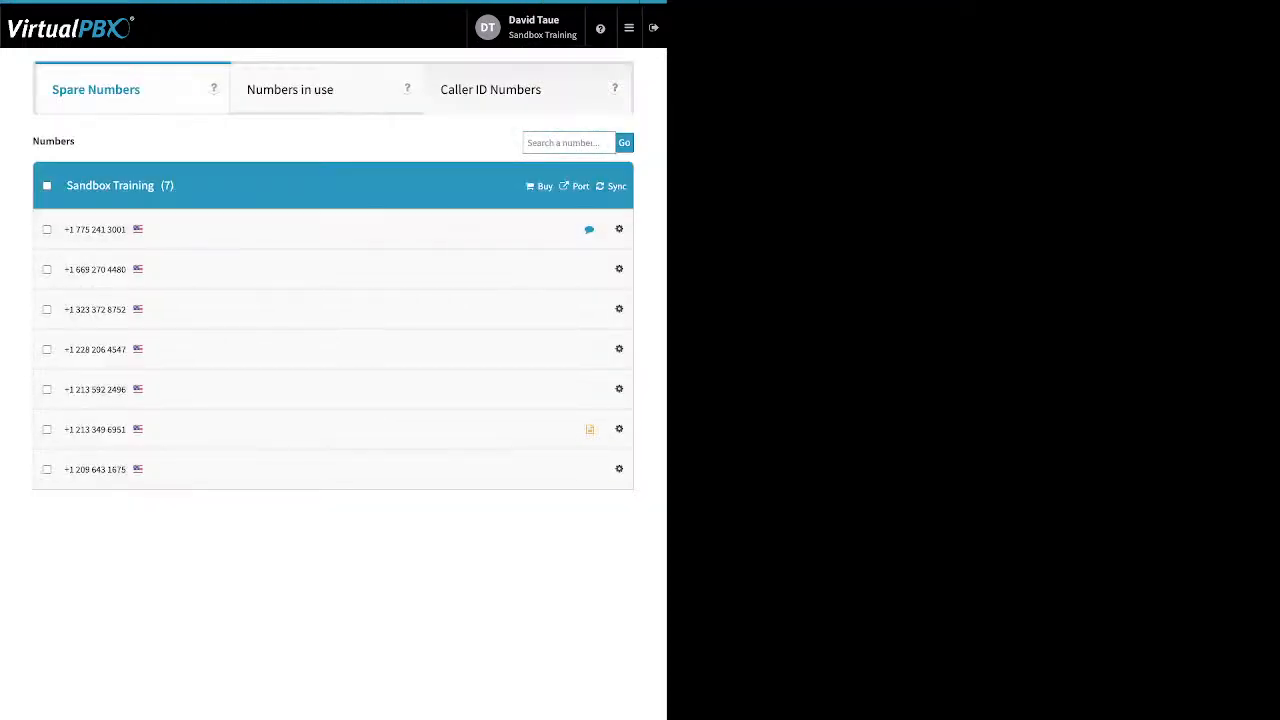
mouse_move(629, 28)
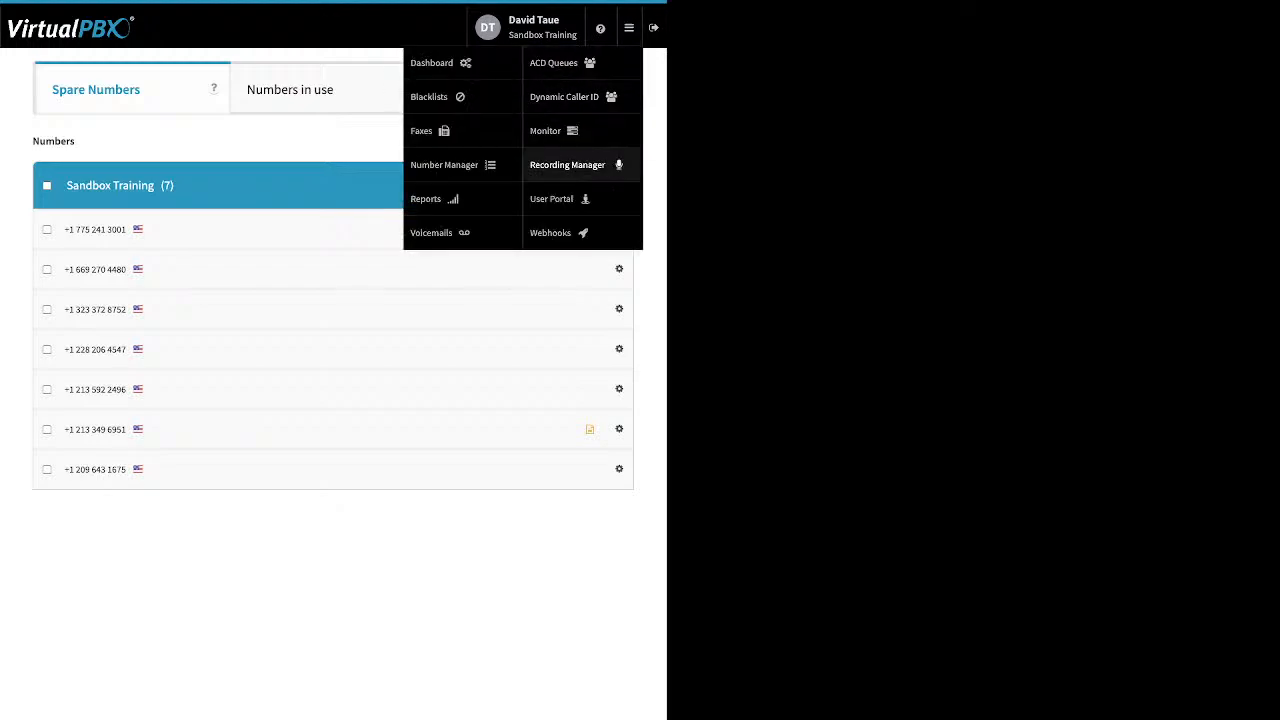
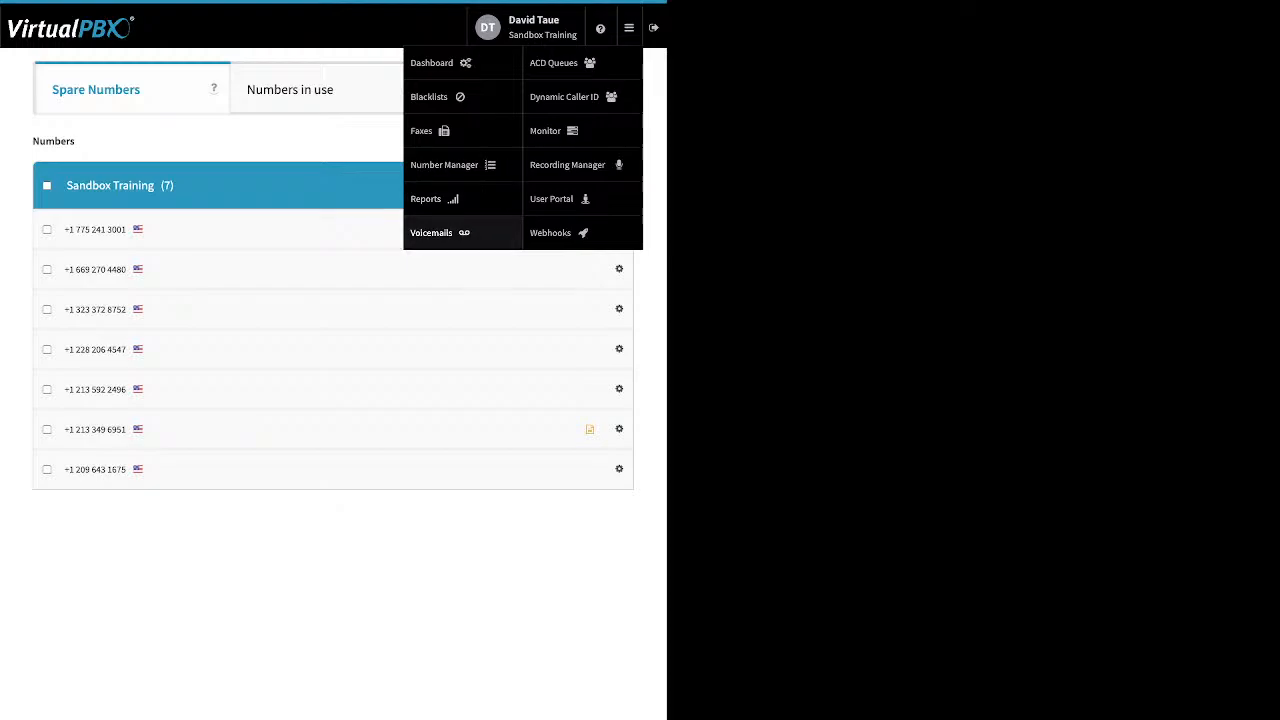
Open Voicemails and select the logged-in user's voicemail box by searching the box list for 'da'
left_click(431, 232)
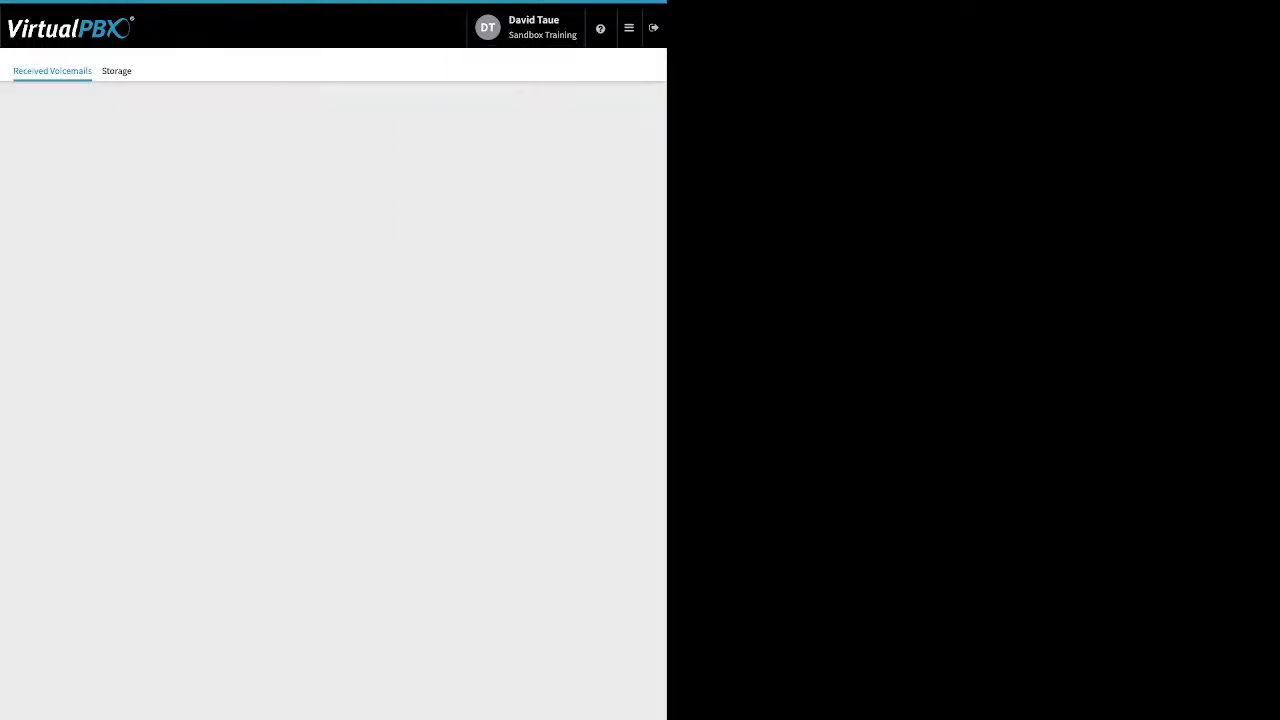
left_click(333, 208)
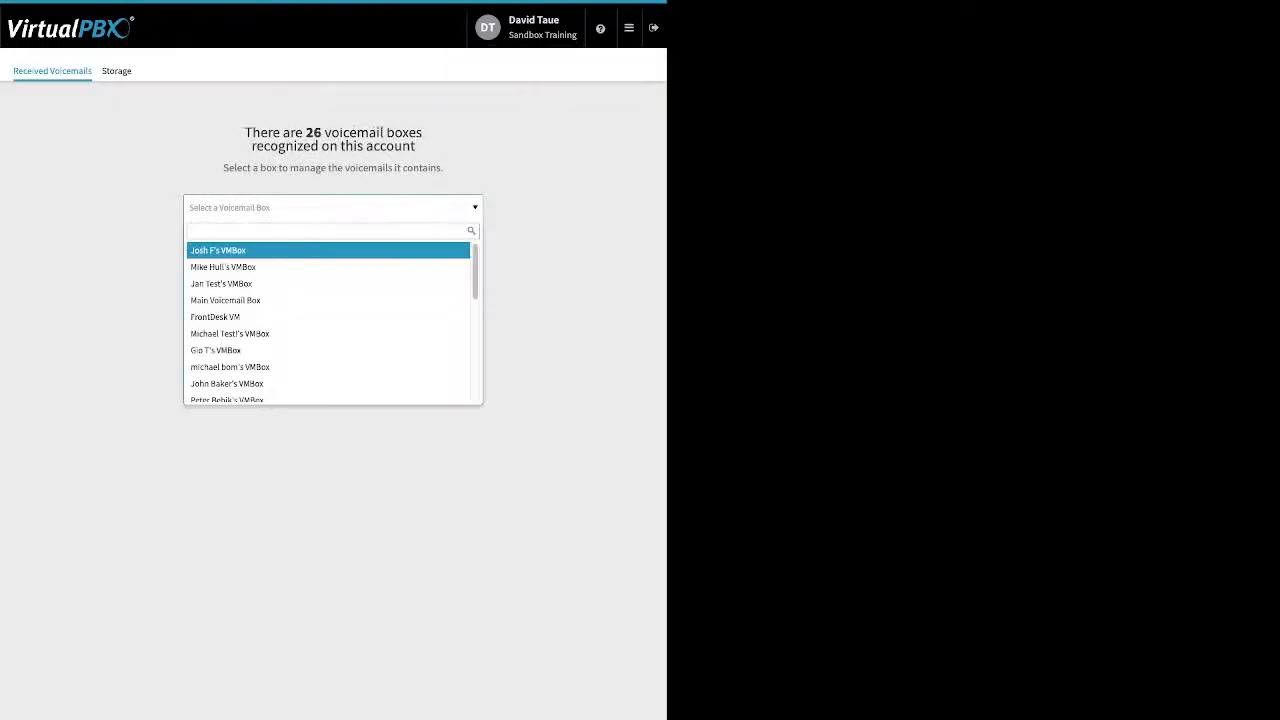
type("da")
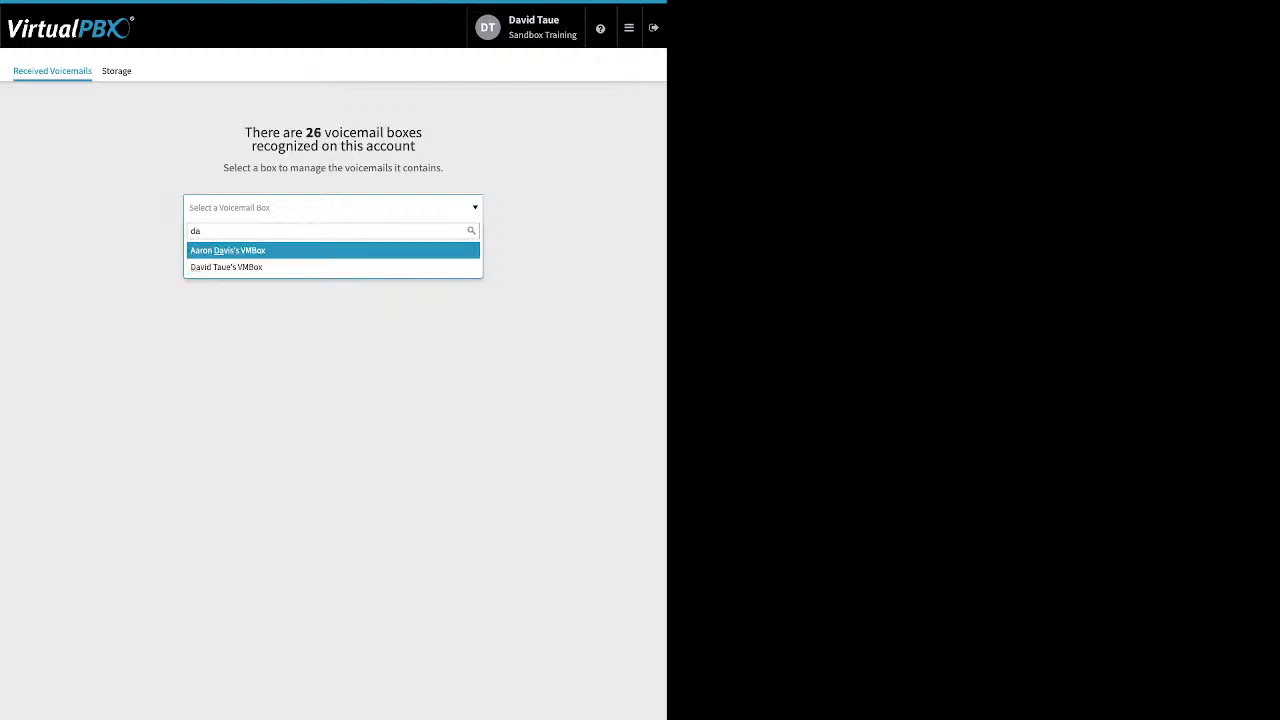
key("Down")
key("Return")
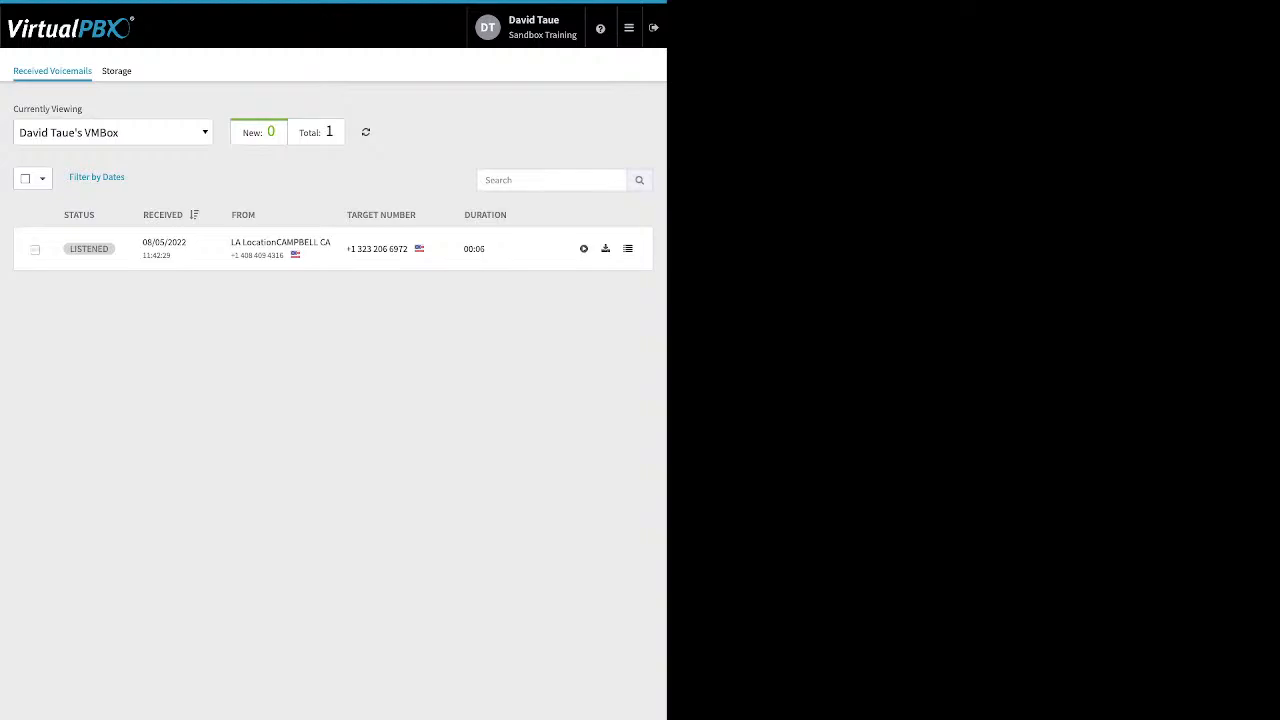
Select the listened voicemail and review the Move To and status-marking options available for it
left_click(35, 250)
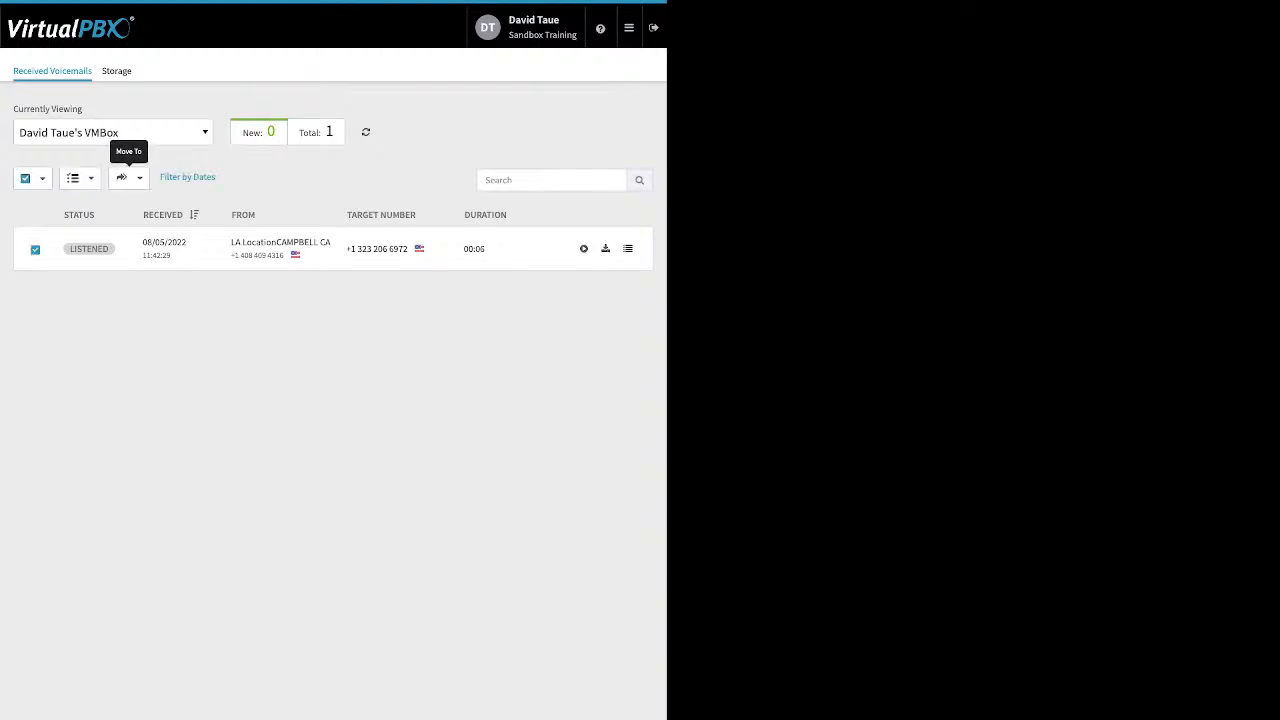
left_click(128, 177)
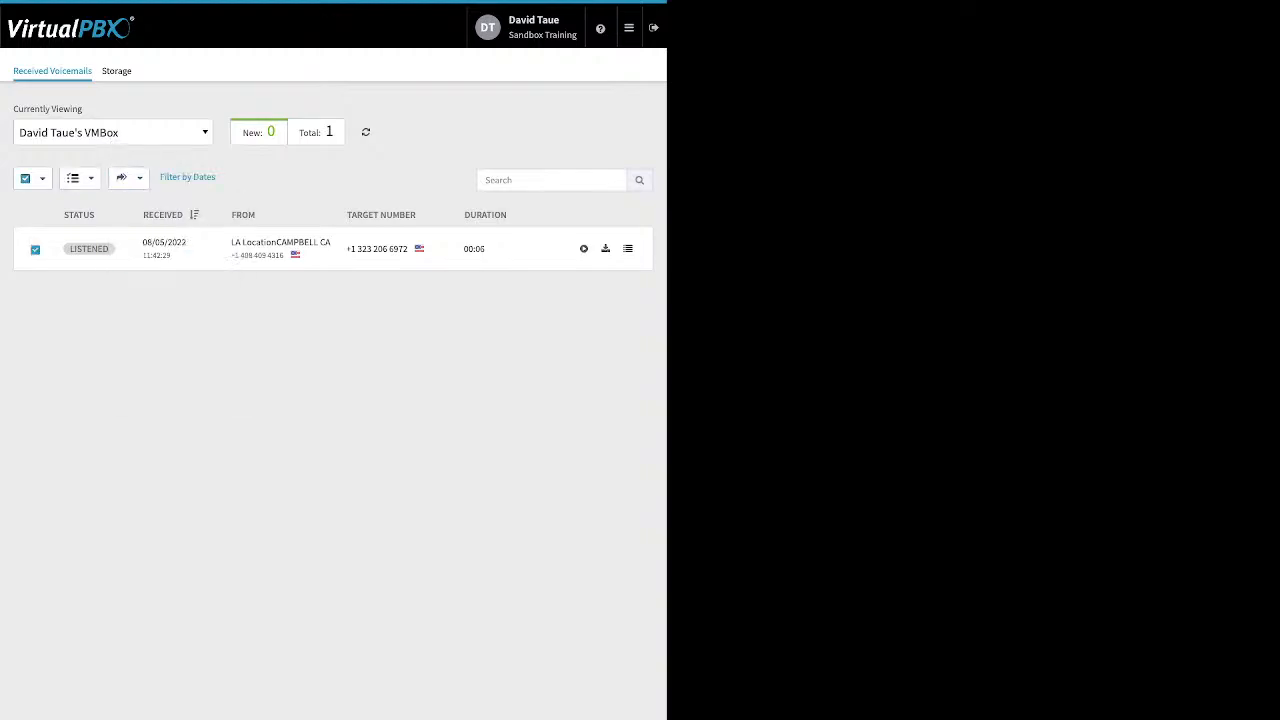
left_click(77, 177)
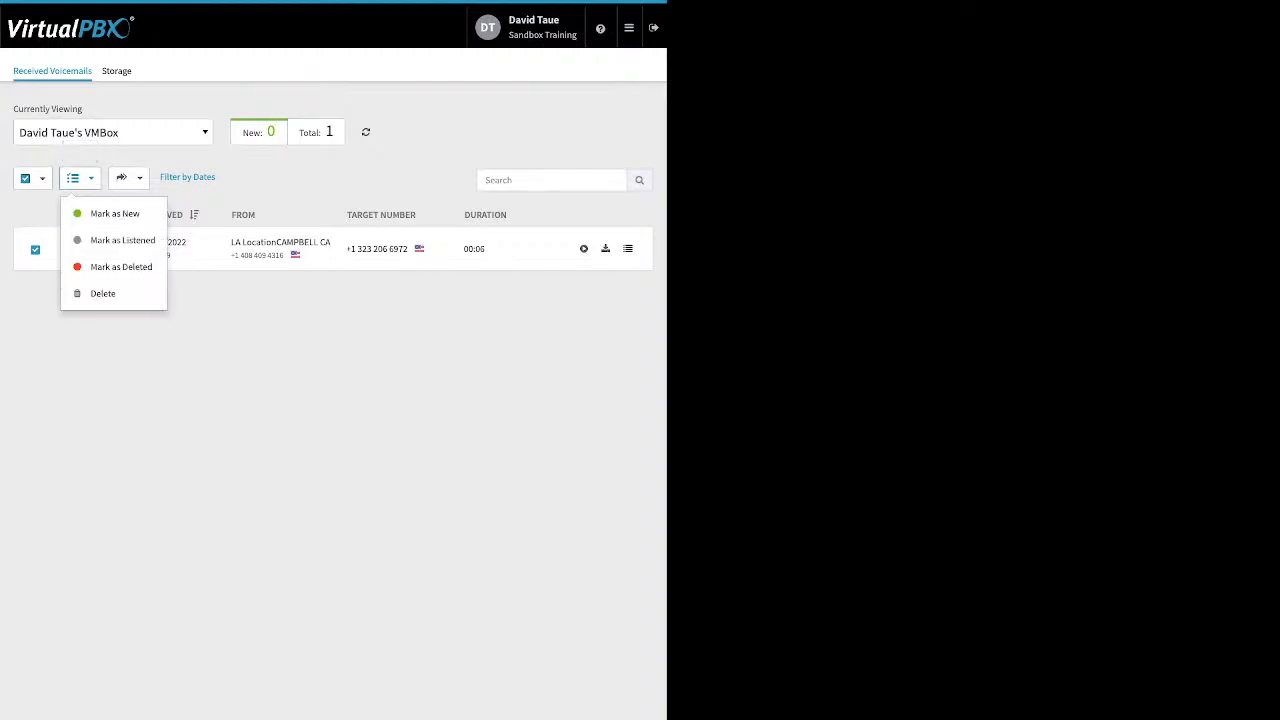
left_click(200, 345)
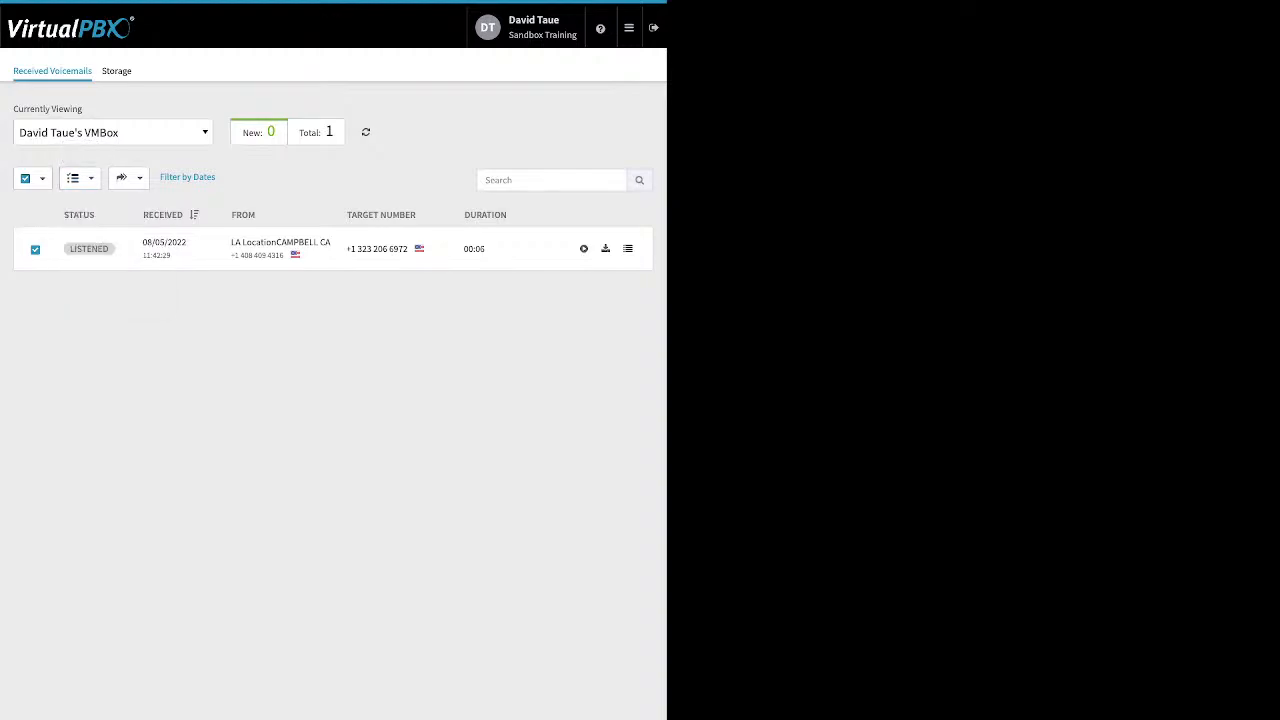
Open ACD Queues and bring up the My Support queue's settings
left_click(628, 27)
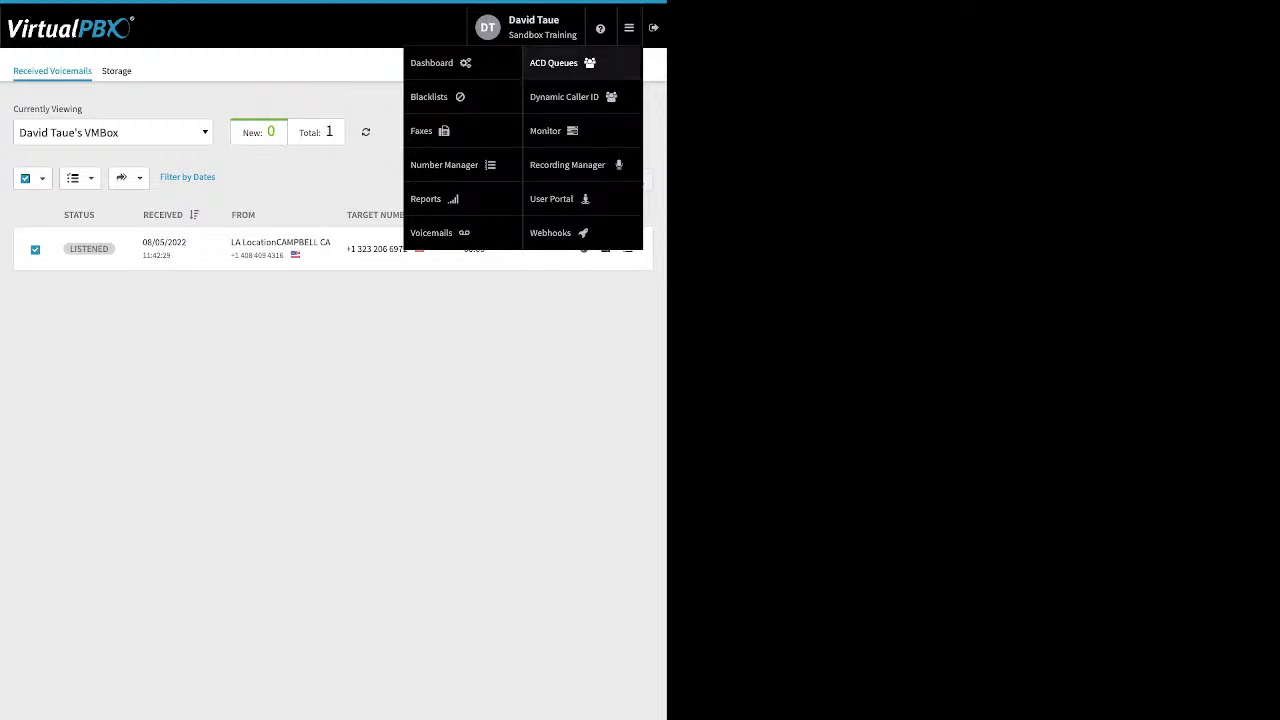
left_click(555, 62)
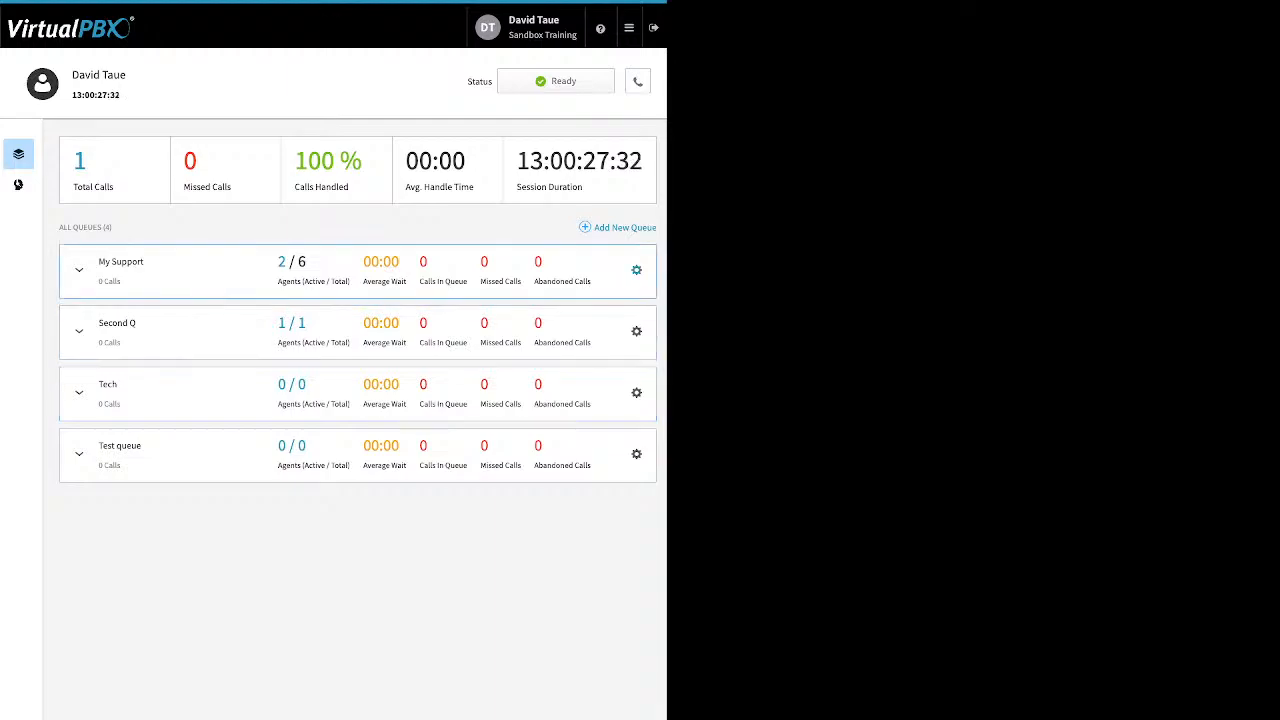
left_click(18, 184)
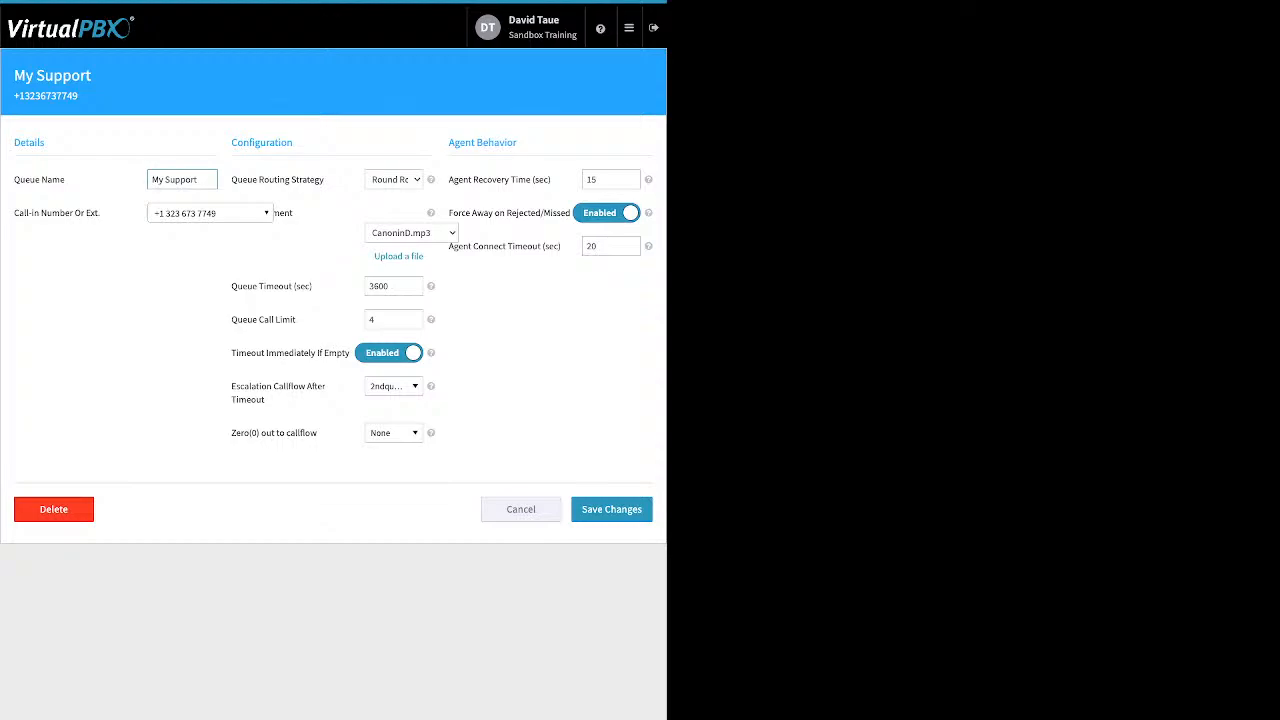
Review the My Support queue's name, call-in number and queue routing strategy fields
left_click_drag(66, 180, 34, 180)
left_click(36, 180)
left_click_drag(100, 213, 24, 213)
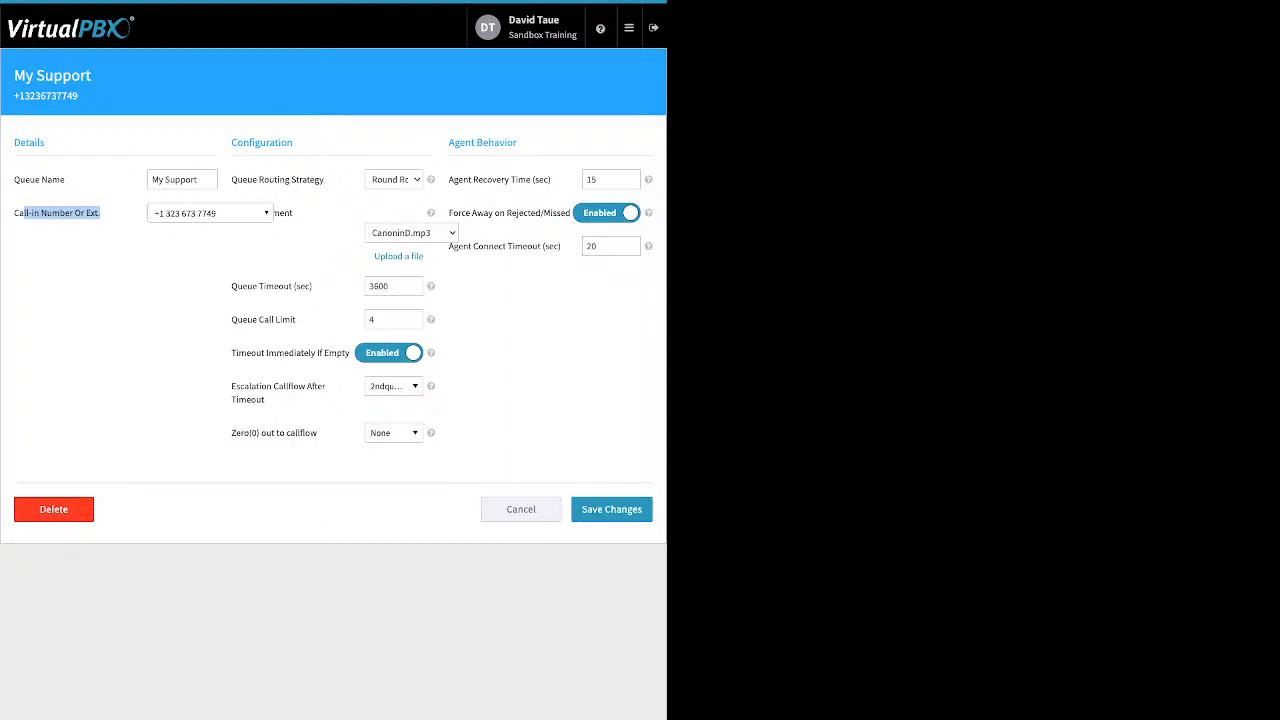
left_click(394, 180)
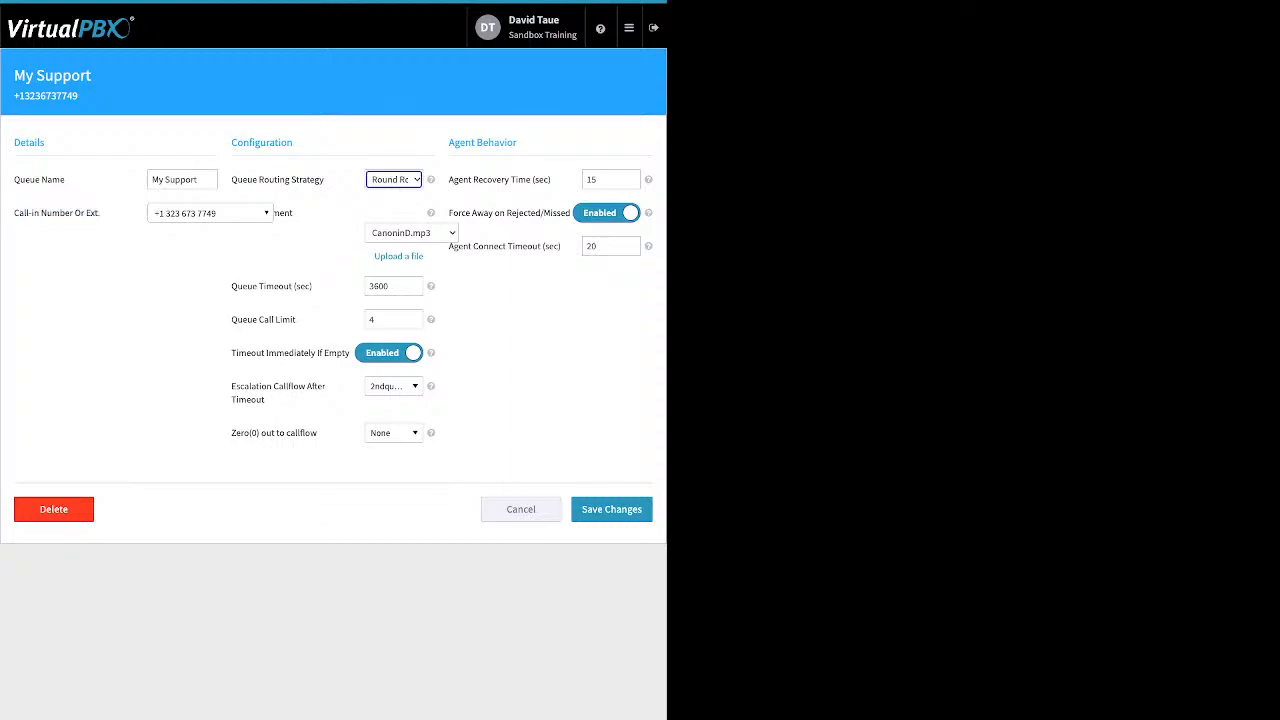
left_click_drag(325, 180, 257, 180)
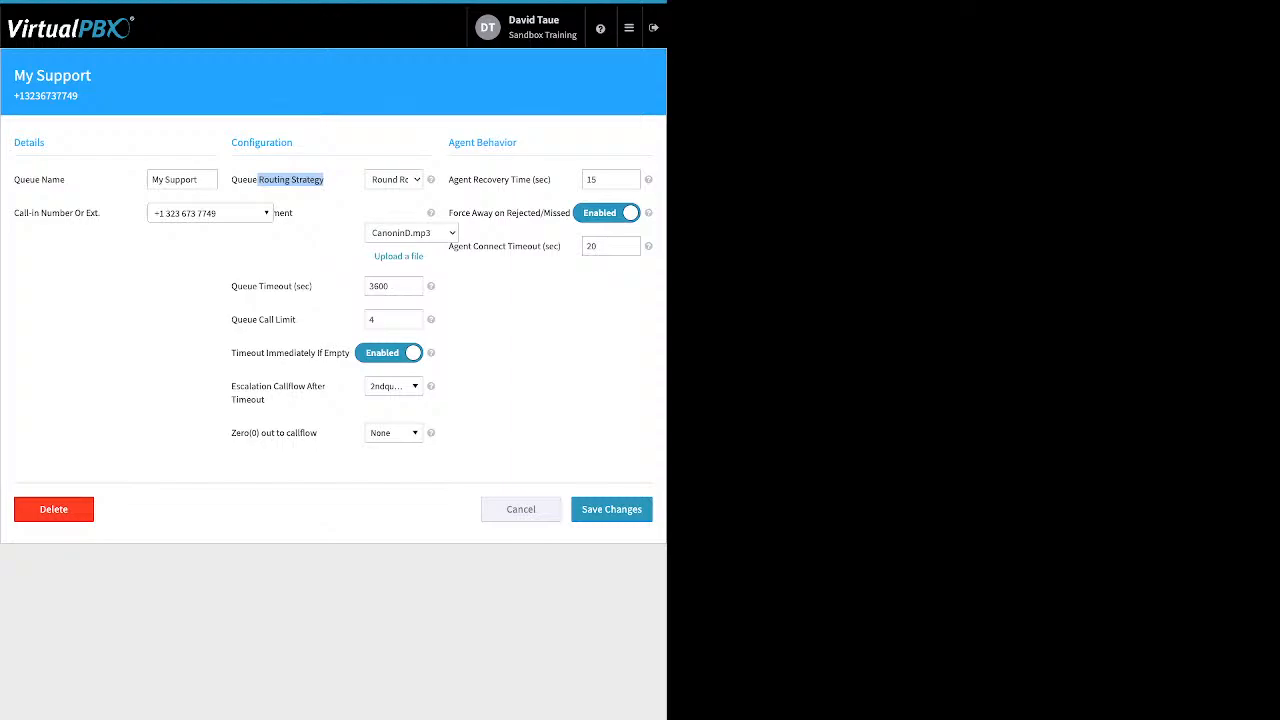
left_click(290, 181)
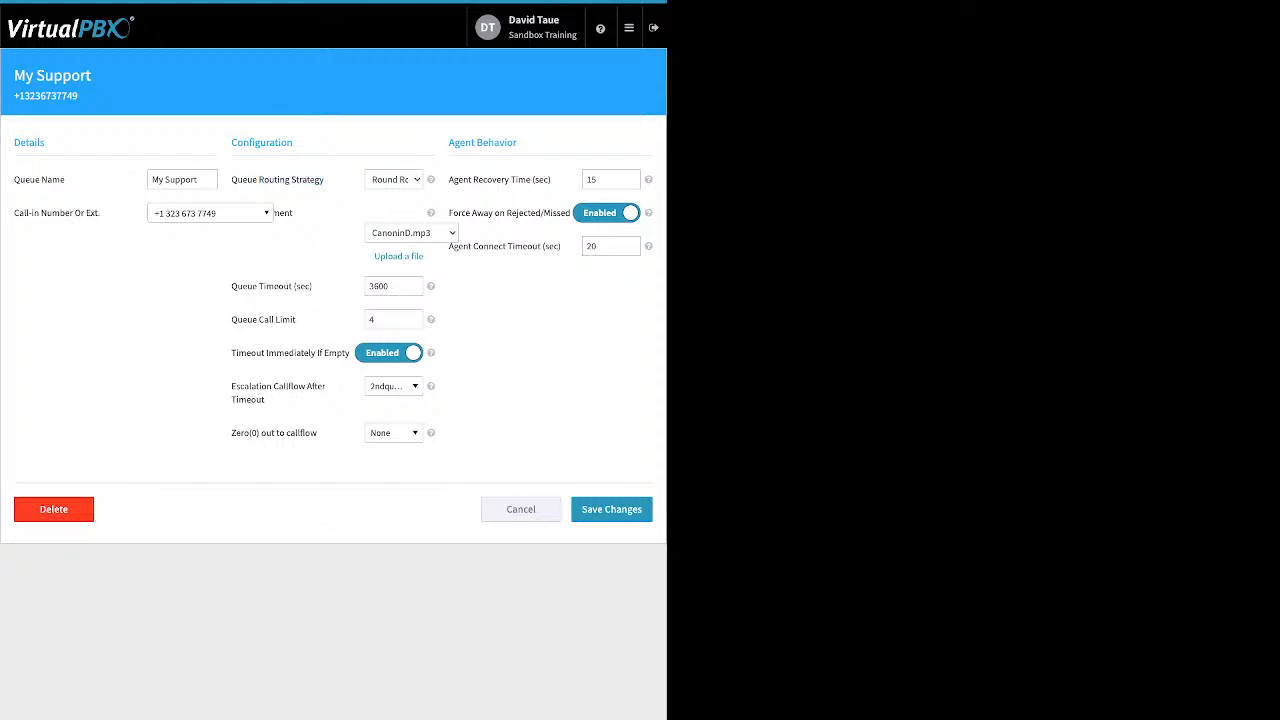
Open and close the announcement file upload, then review the queue timeout and queue call limit fields
left_click(398, 257)
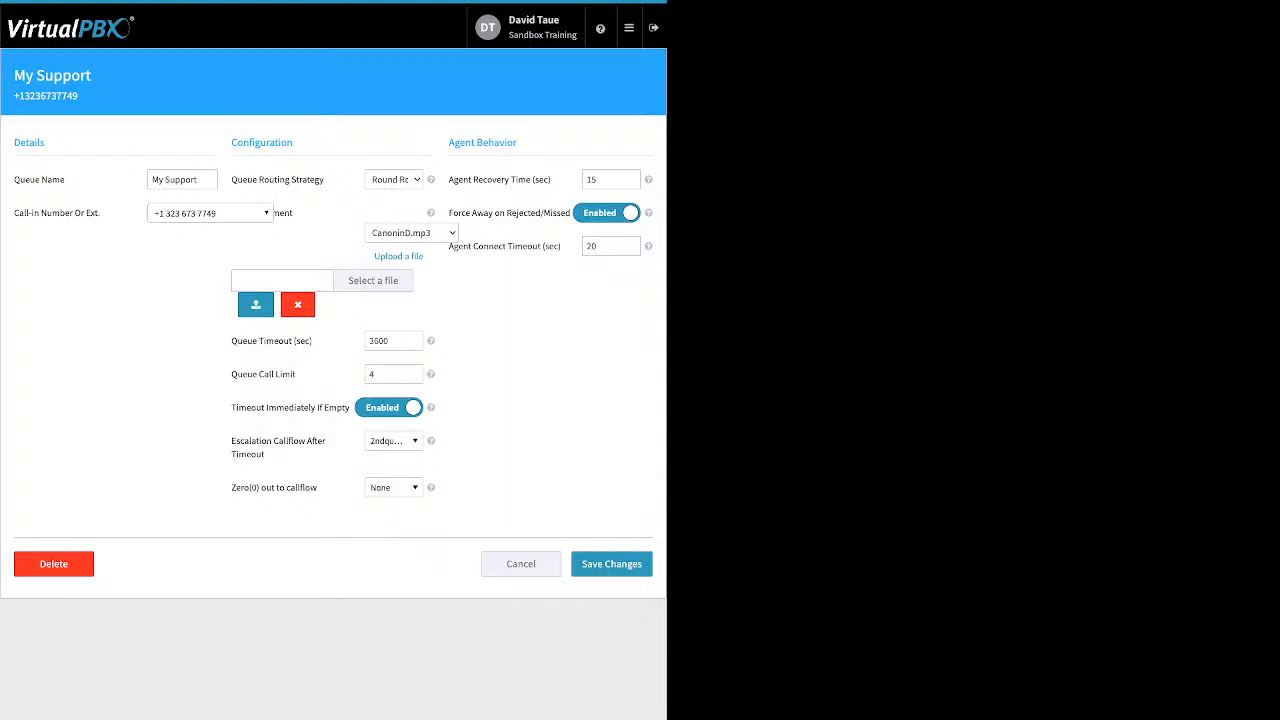
left_click(298, 305)
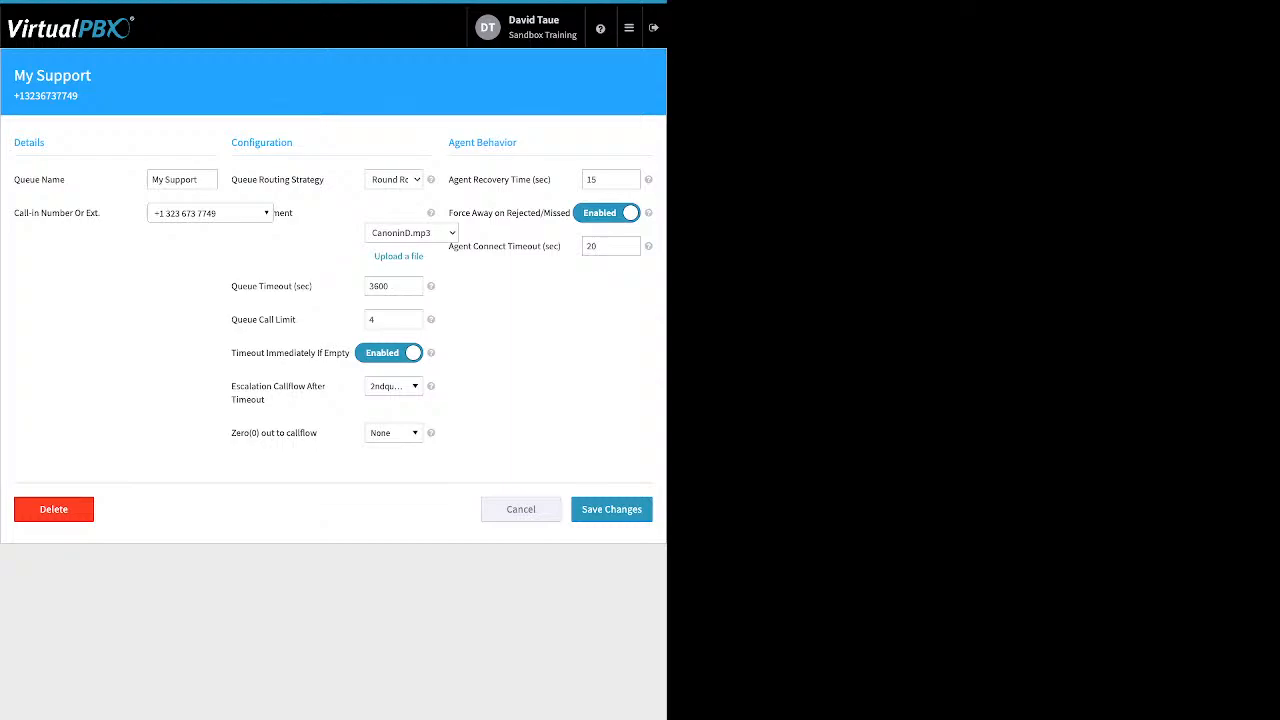
left_click_drag(312, 286, 231, 286)
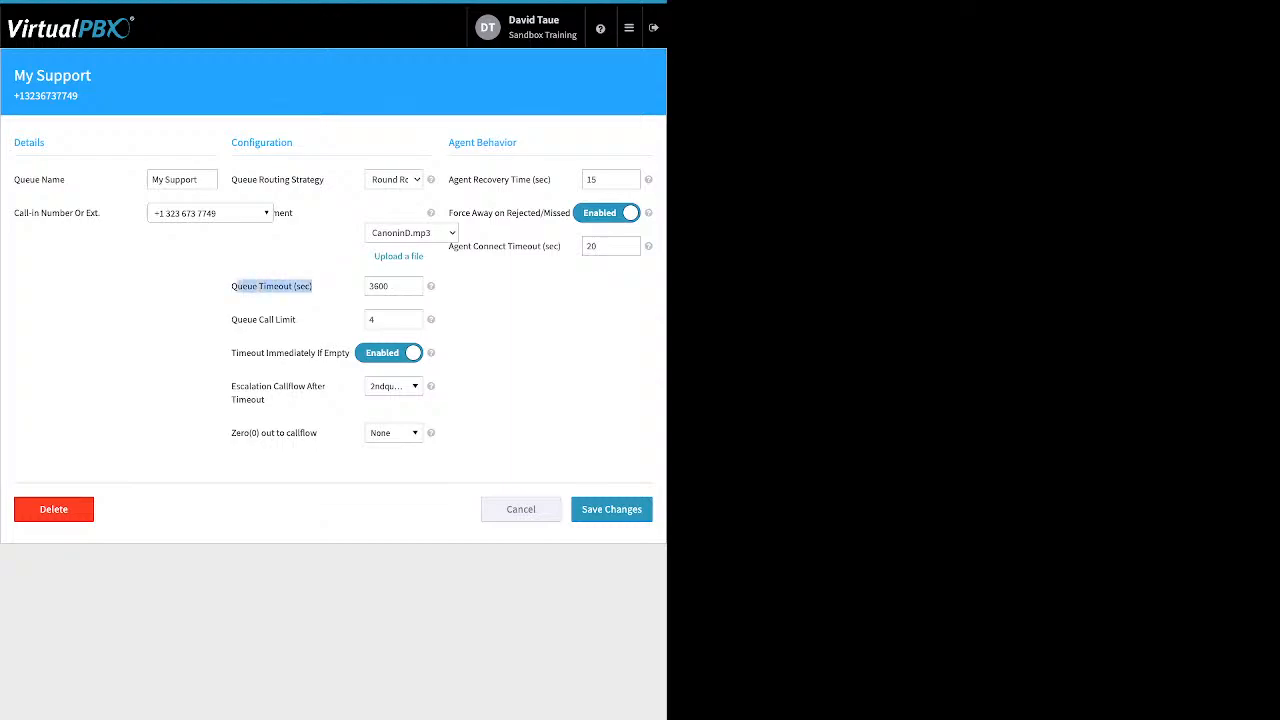
left_click_drag(296, 319, 231, 319)
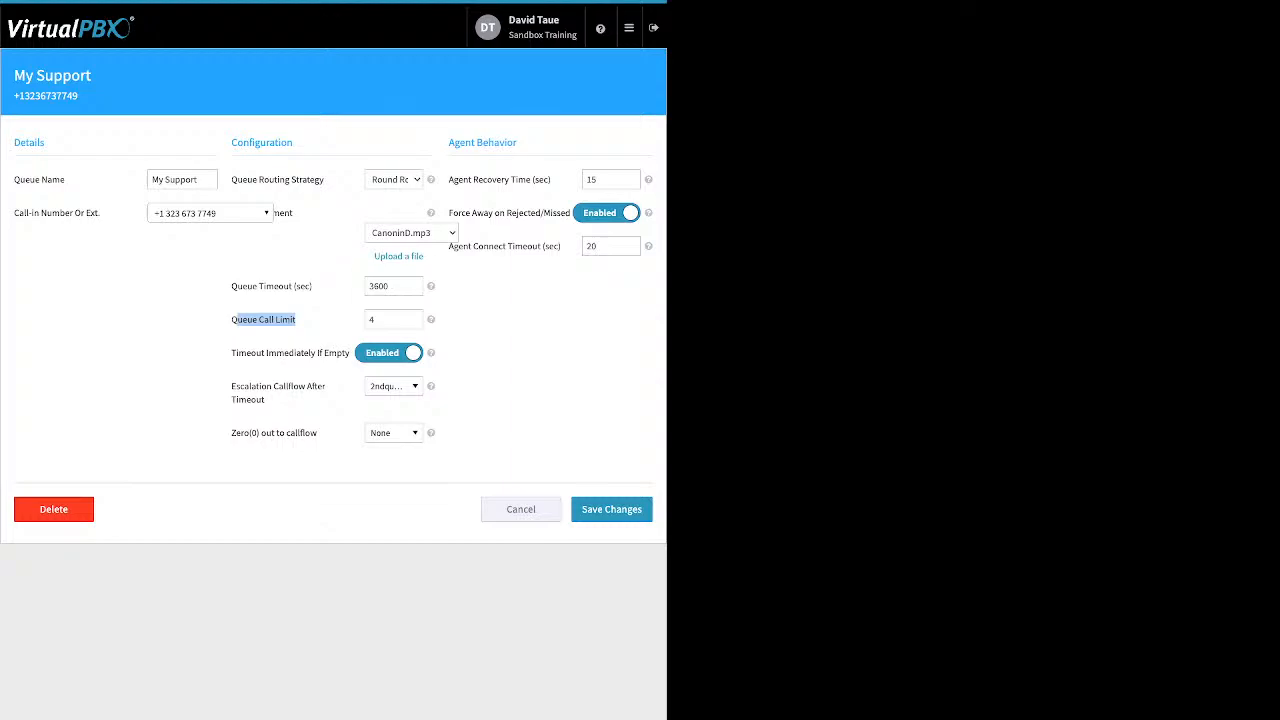
double_click(372, 320)
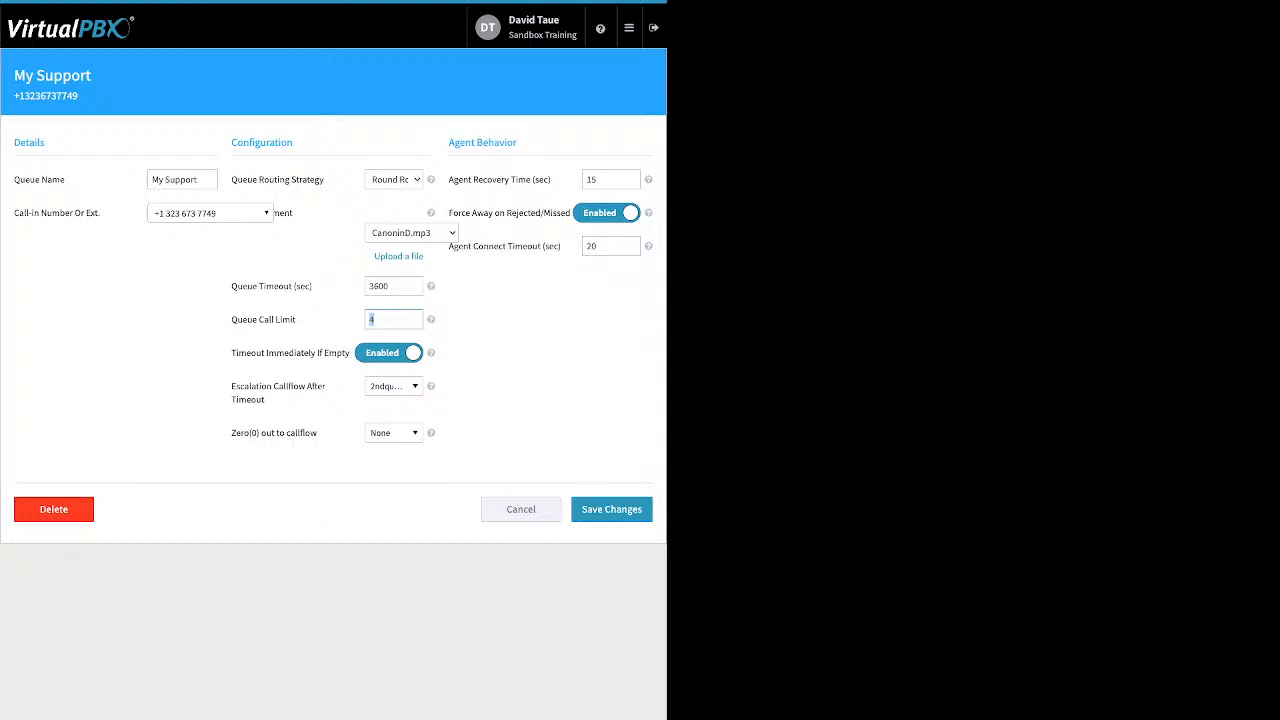
Toggle Timeout Immediately If Empty off and back on
left_click(389, 353)
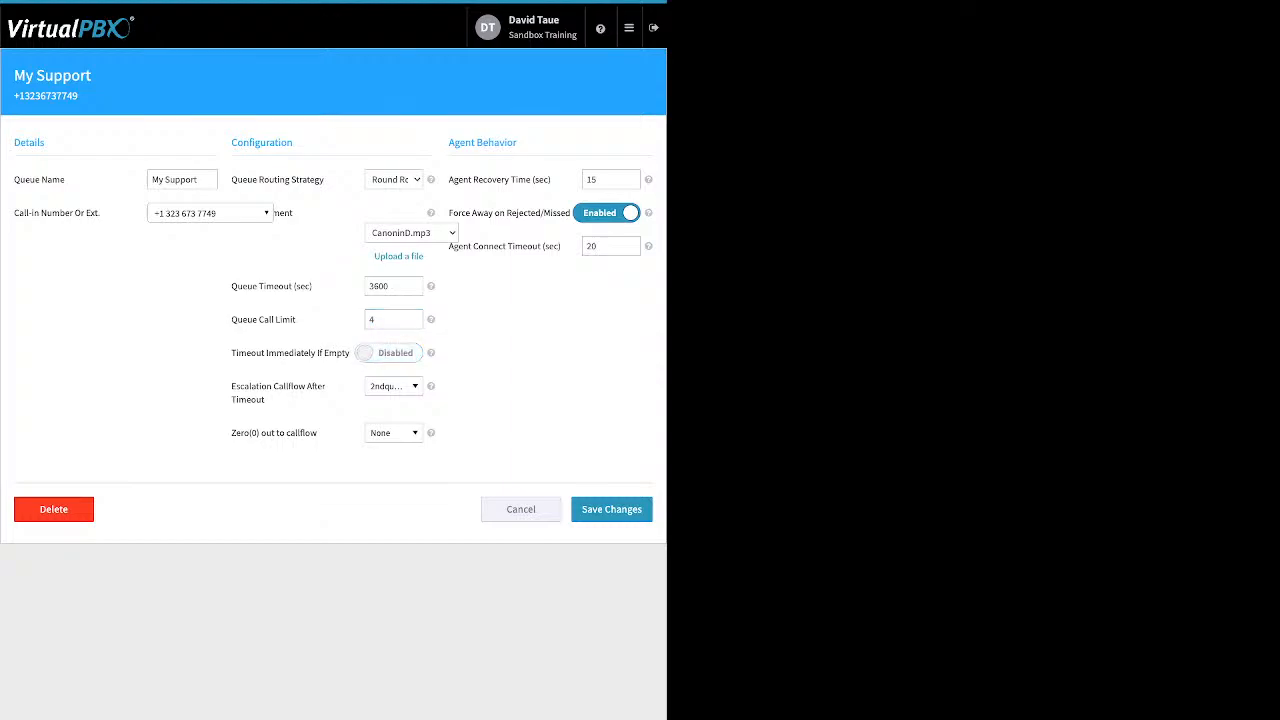
left_click_drag(232, 353, 350, 353)
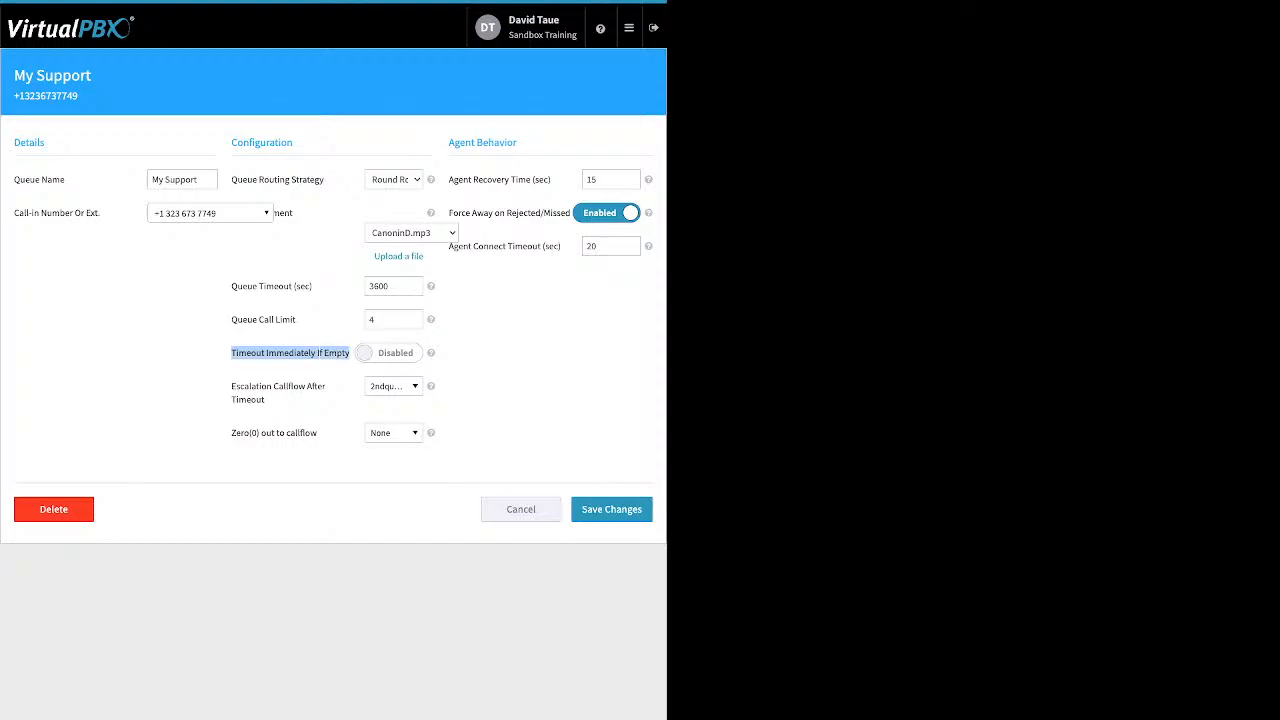
left_click(389, 353)
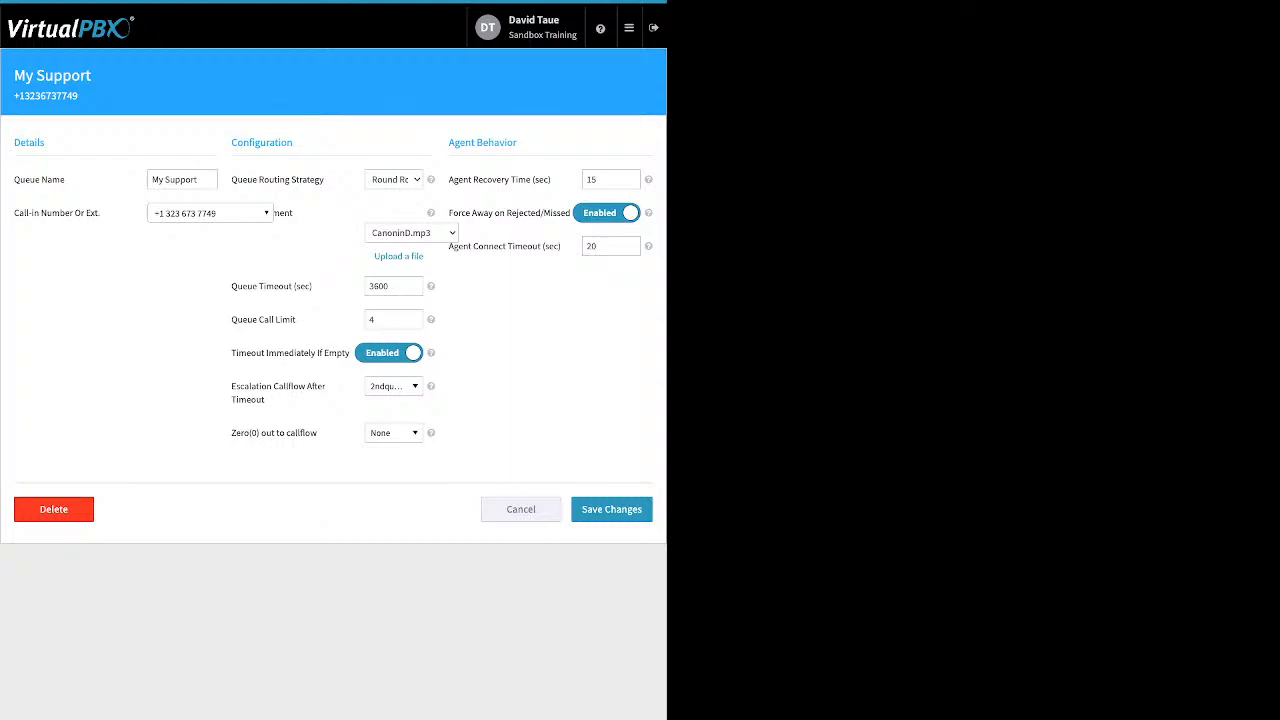
Review the queue timeout and escalation callflow settings, opening the escalation callflow choices without changing them
left_click_drag(391, 286, 367, 286)
left_click(392, 286)
left_click_drag(318, 433, 232, 433)
left_click(240, 433)
left_click_drag(300, 399, 231, 387)
left_click(257, 387)
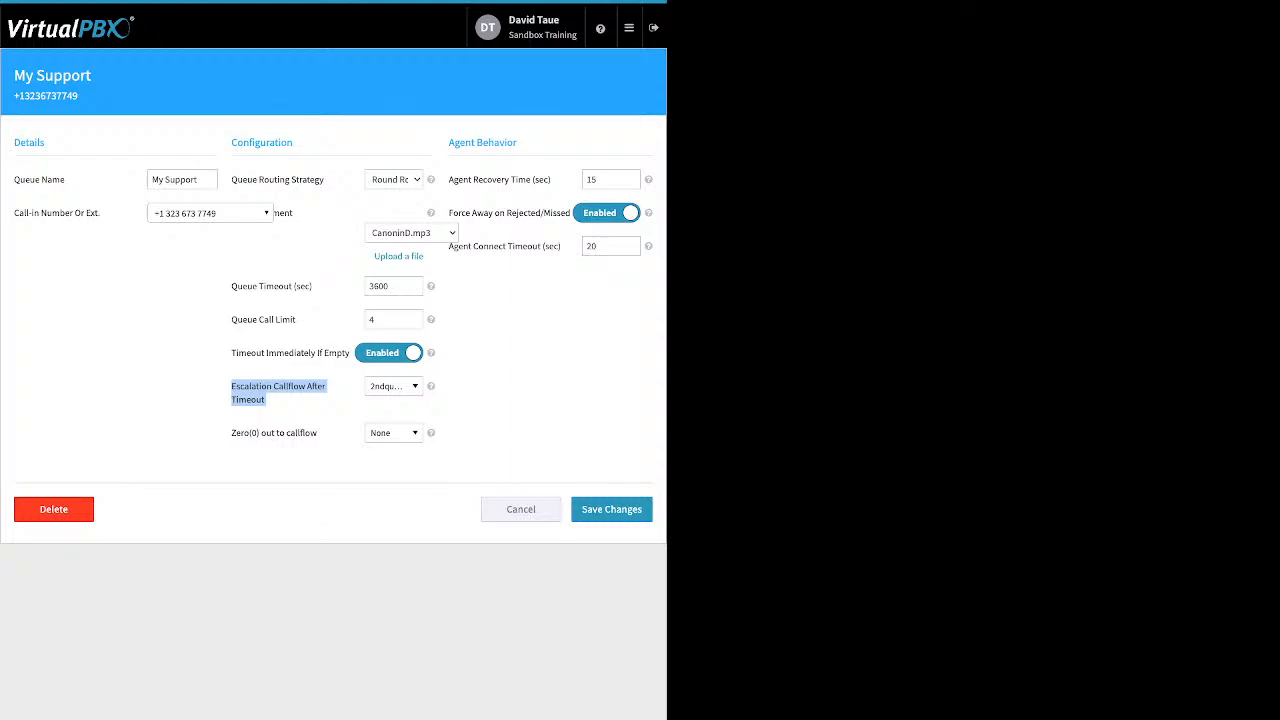
left_click(394, 386)
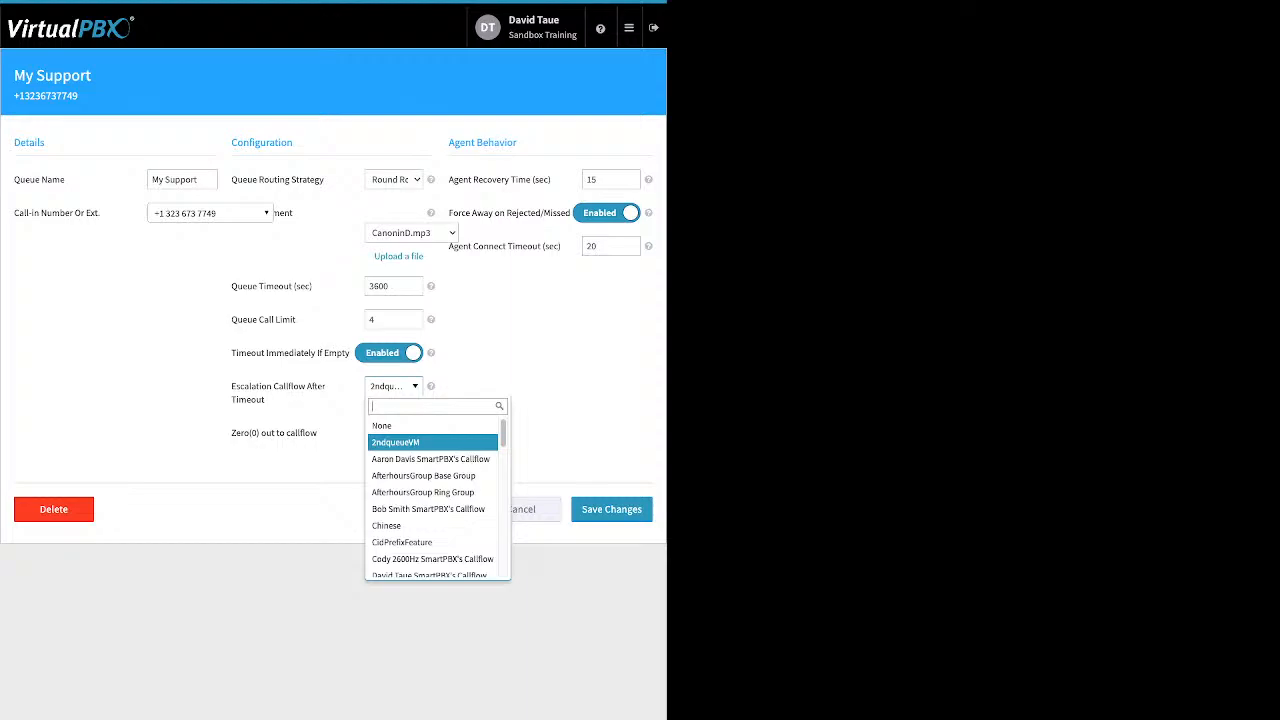
key("Escape")
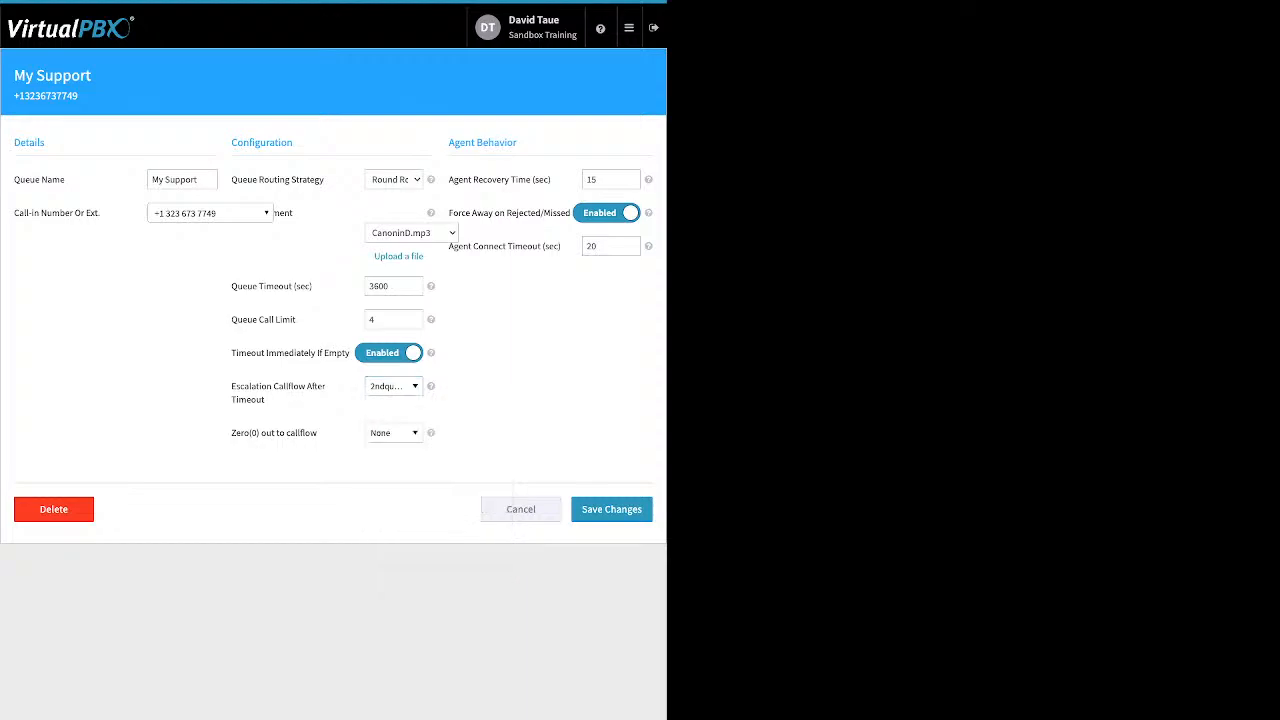
Set the queue's Zero(0) out to callflow option to 2ndqueueVM
left_click_drag(279, 433, 320, 433)
left_click(320, 433)
left_click_drag(231, 433, 320, 433)
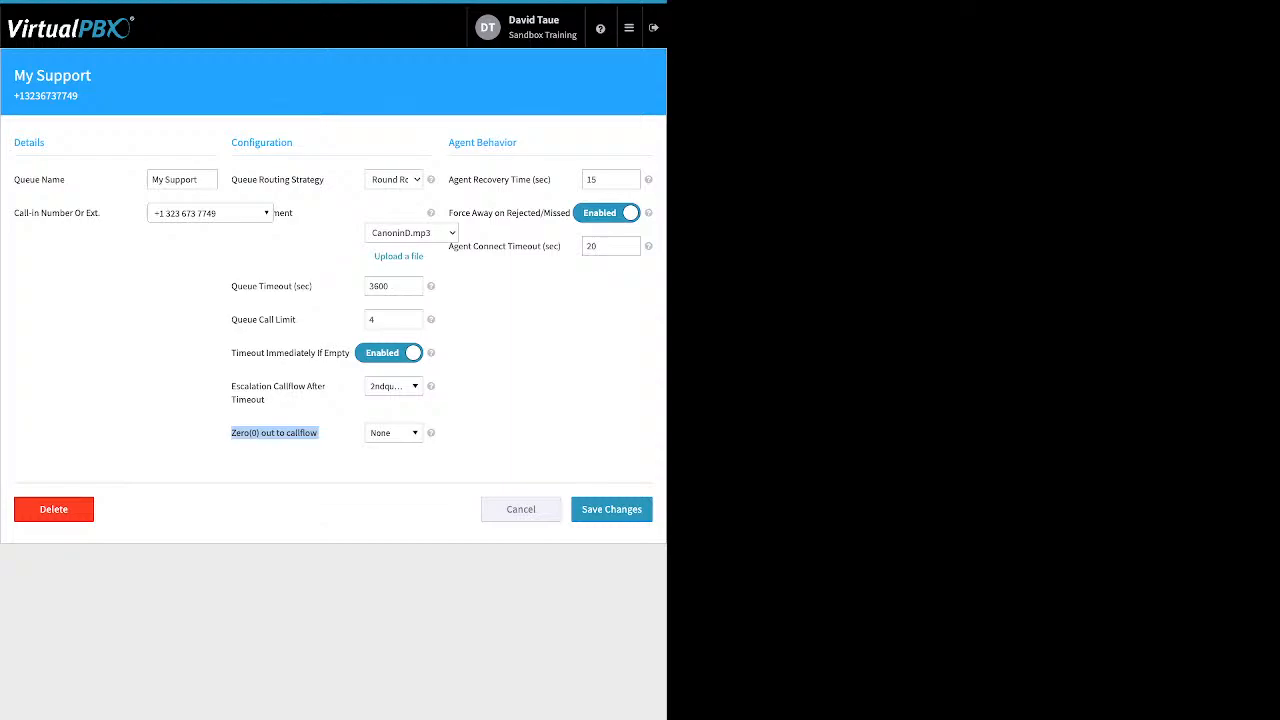
left_click(394, 433)
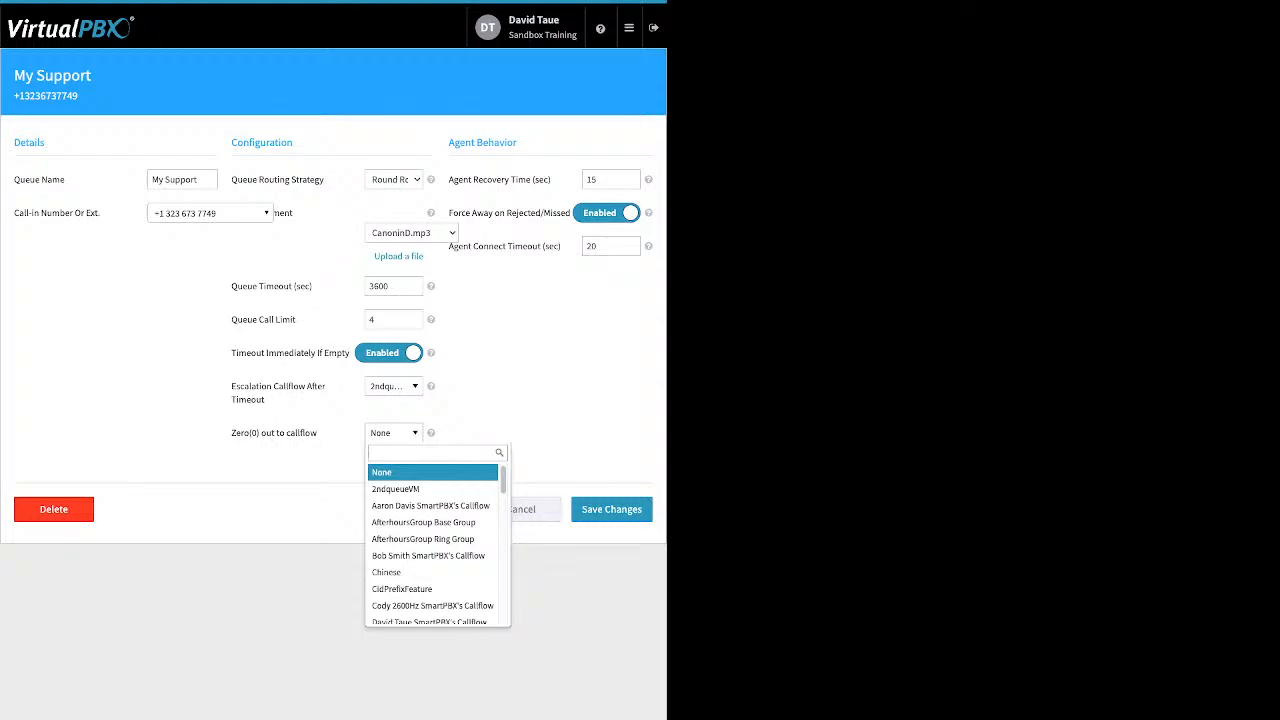
key("Down")
key("Return")
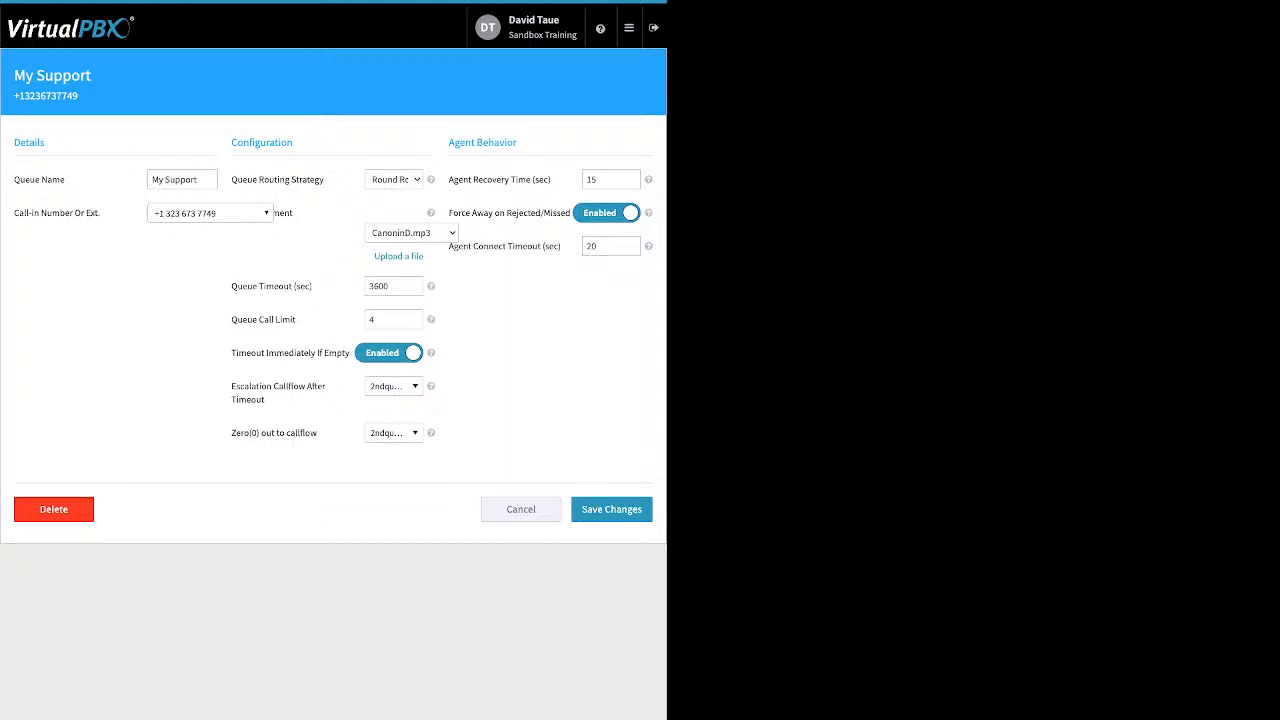
Review the Agent Behavior settings: agent recovery time, force away on rejected/missed and agent connect timeout
left_click_drag(517, 142, 551, 179)
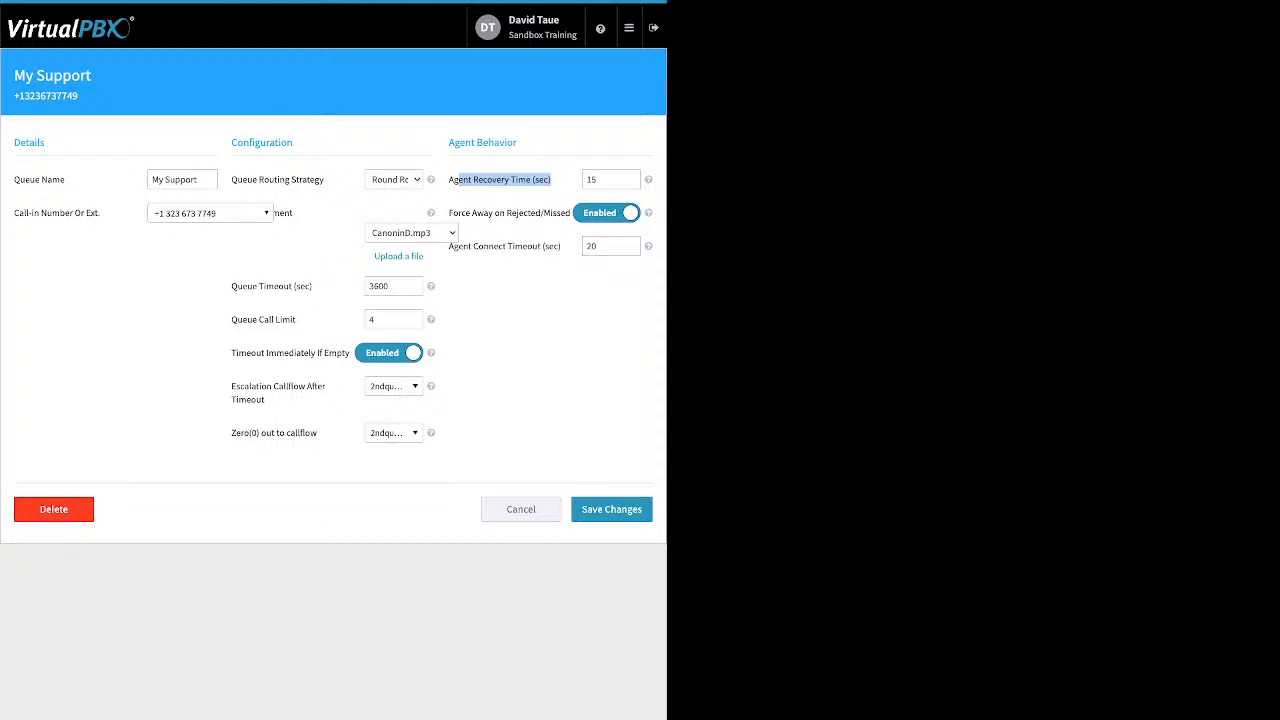
left_click_drag(460, 213, 542, 213)
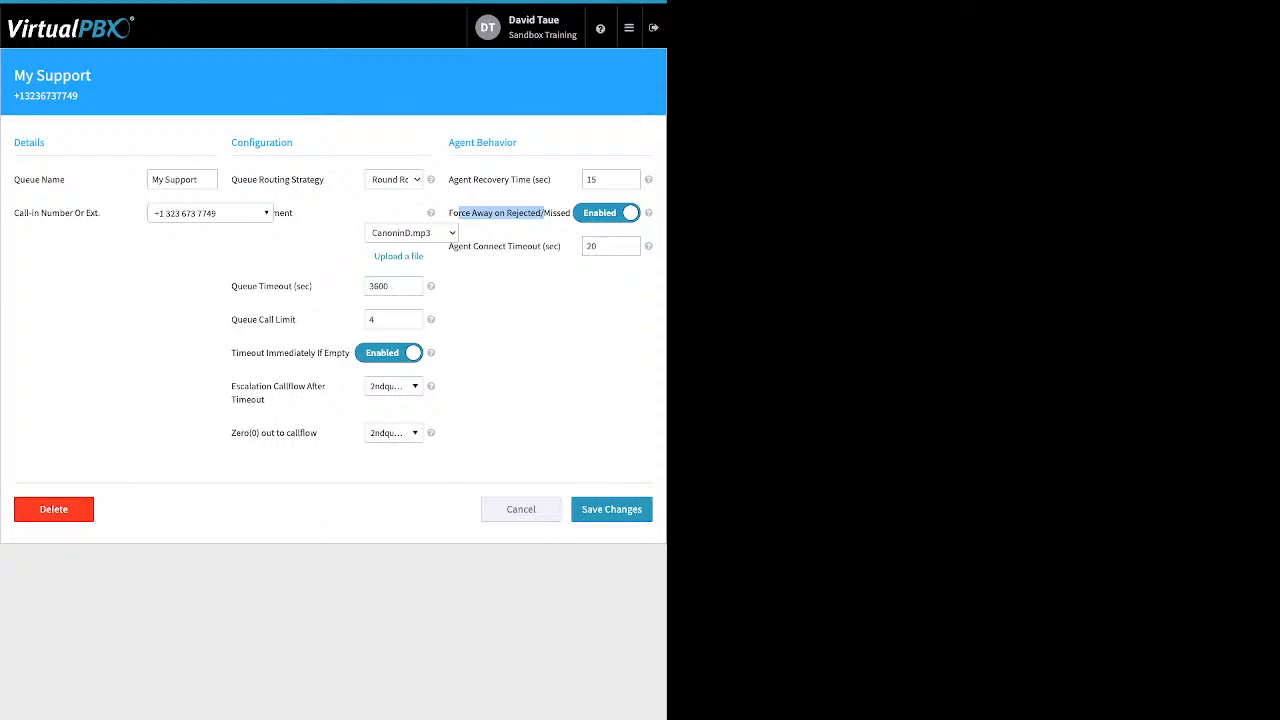
left_click(544, 213)
left_click_drag(563, 246, 471, 246)
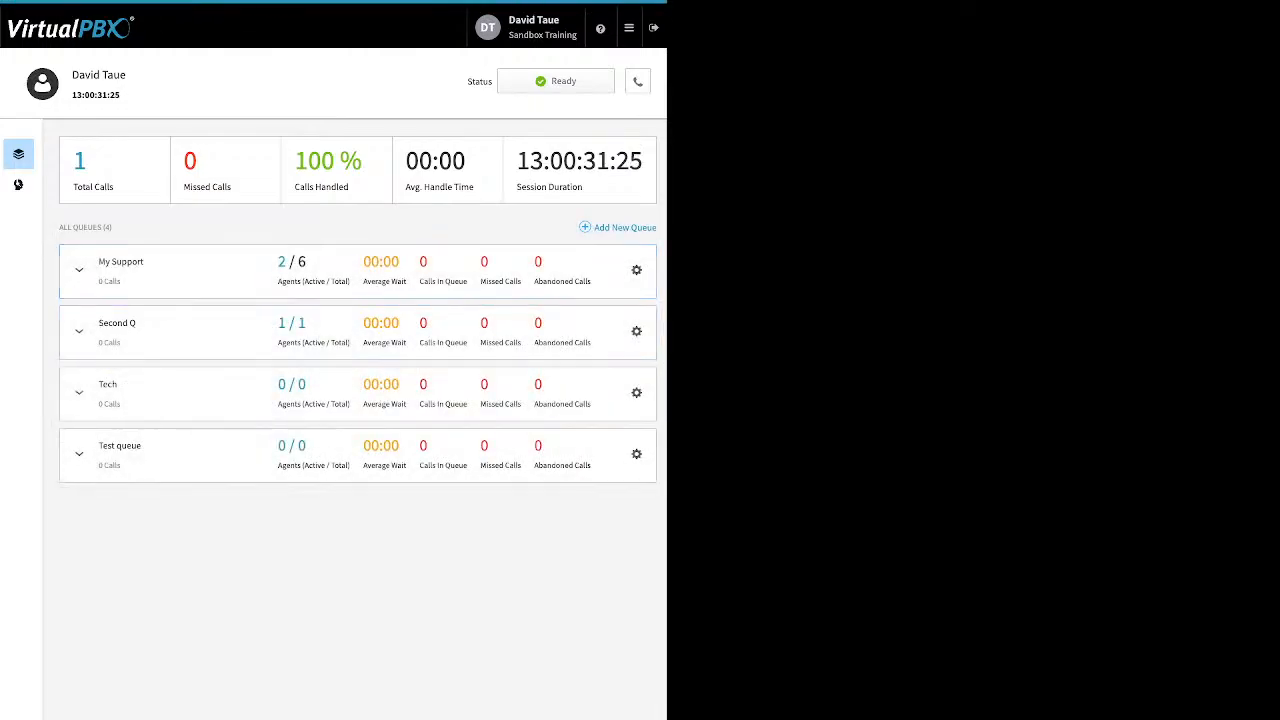
Open Call Center Members and the Manage Members view, browsing the list of available users
left_click(18, 184)
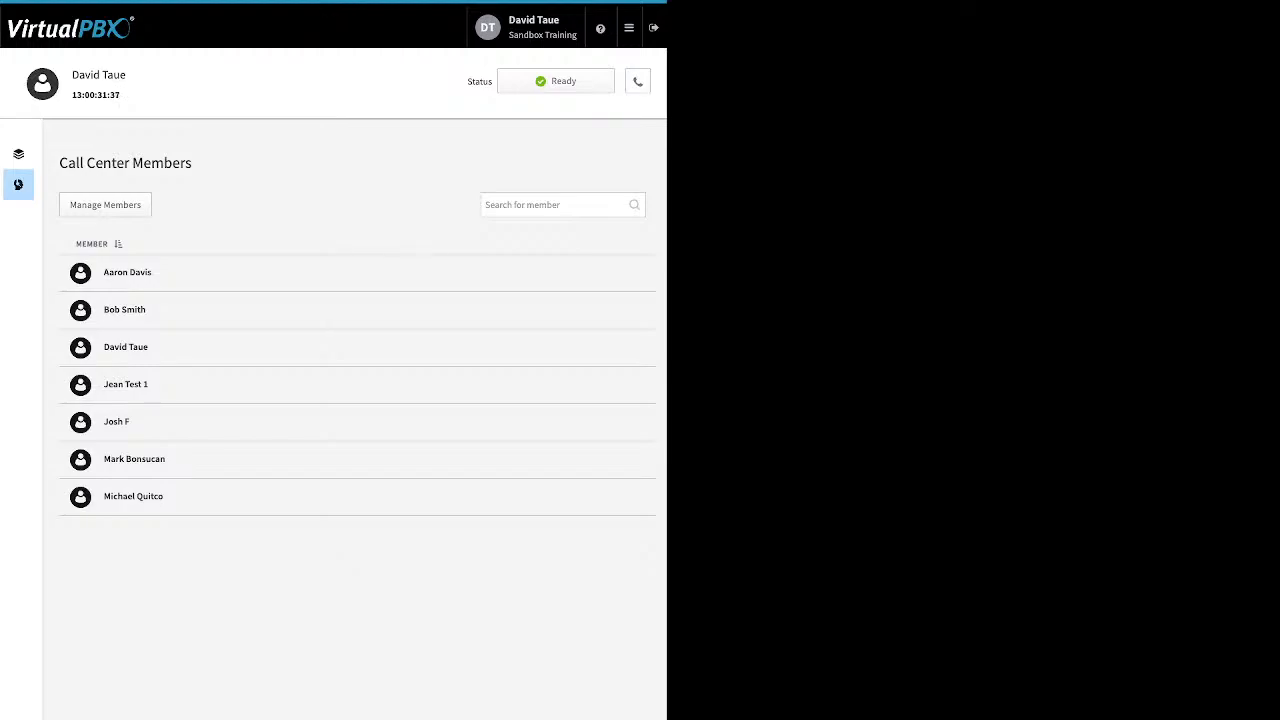
left_click(105, 205)
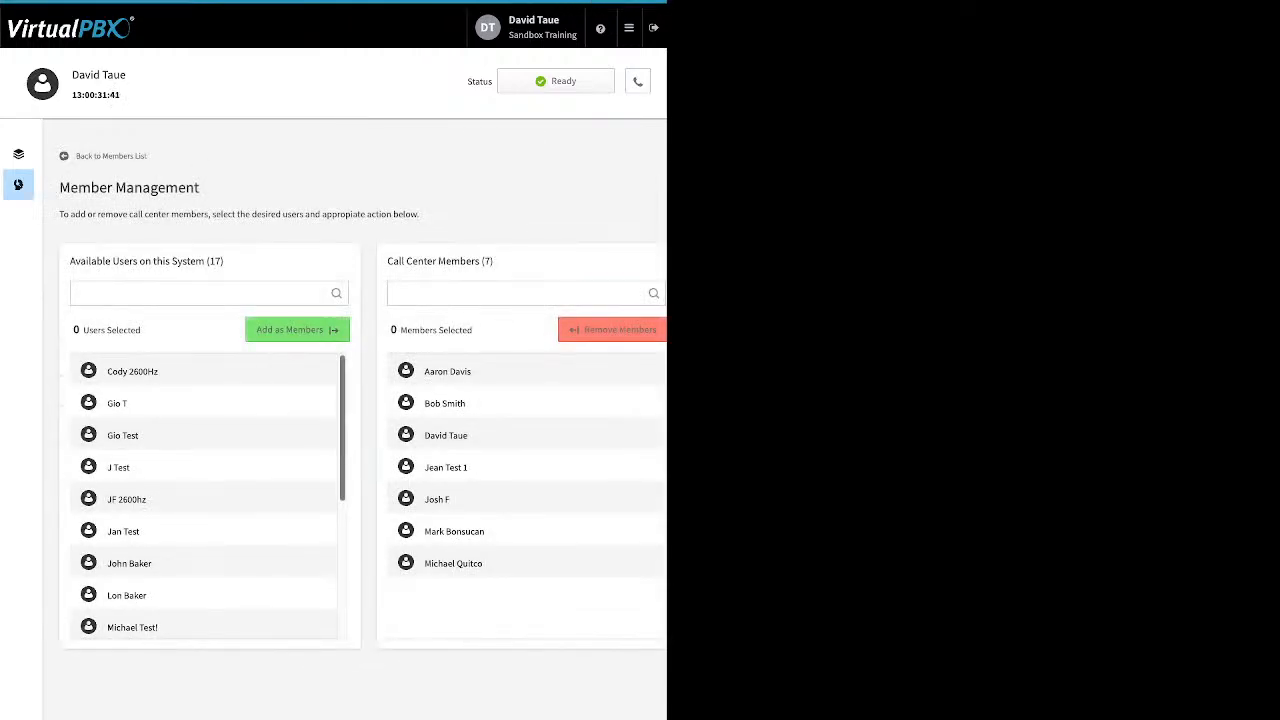
scroll(205, 495, "down", 3)
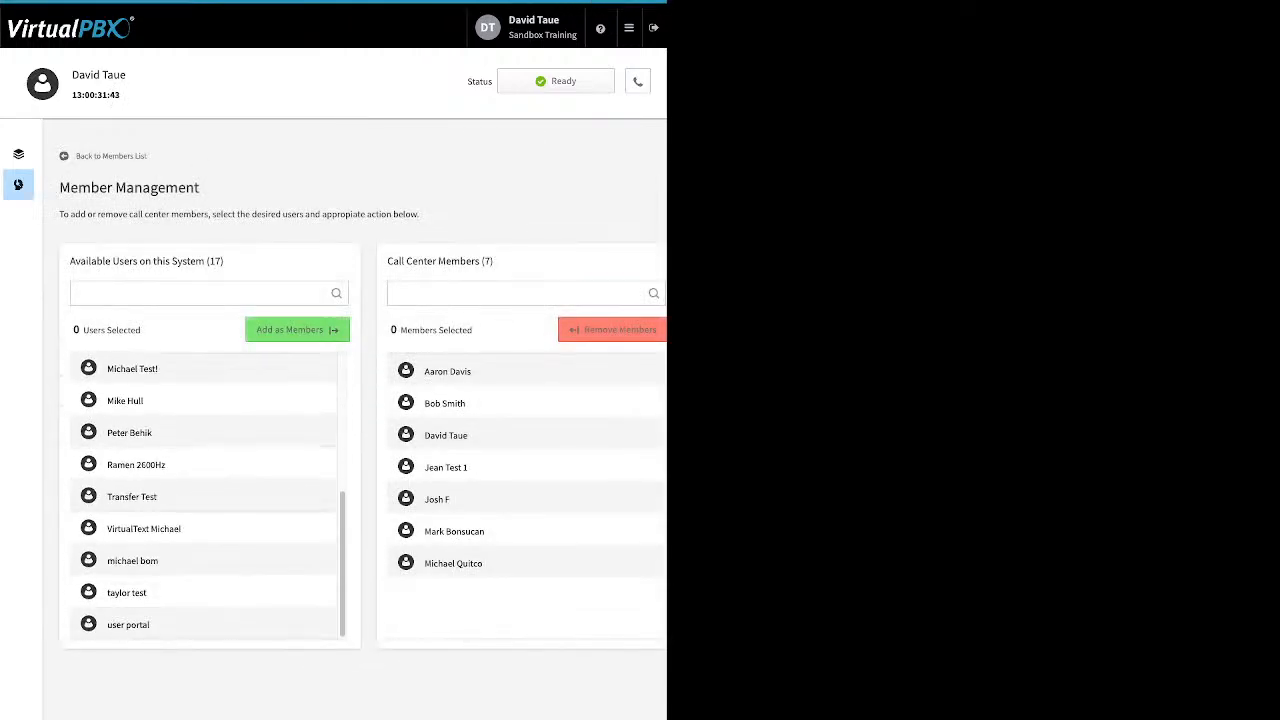
Add Gio Test from the available users to the call center members
scroll(205, 495, "up", 3)
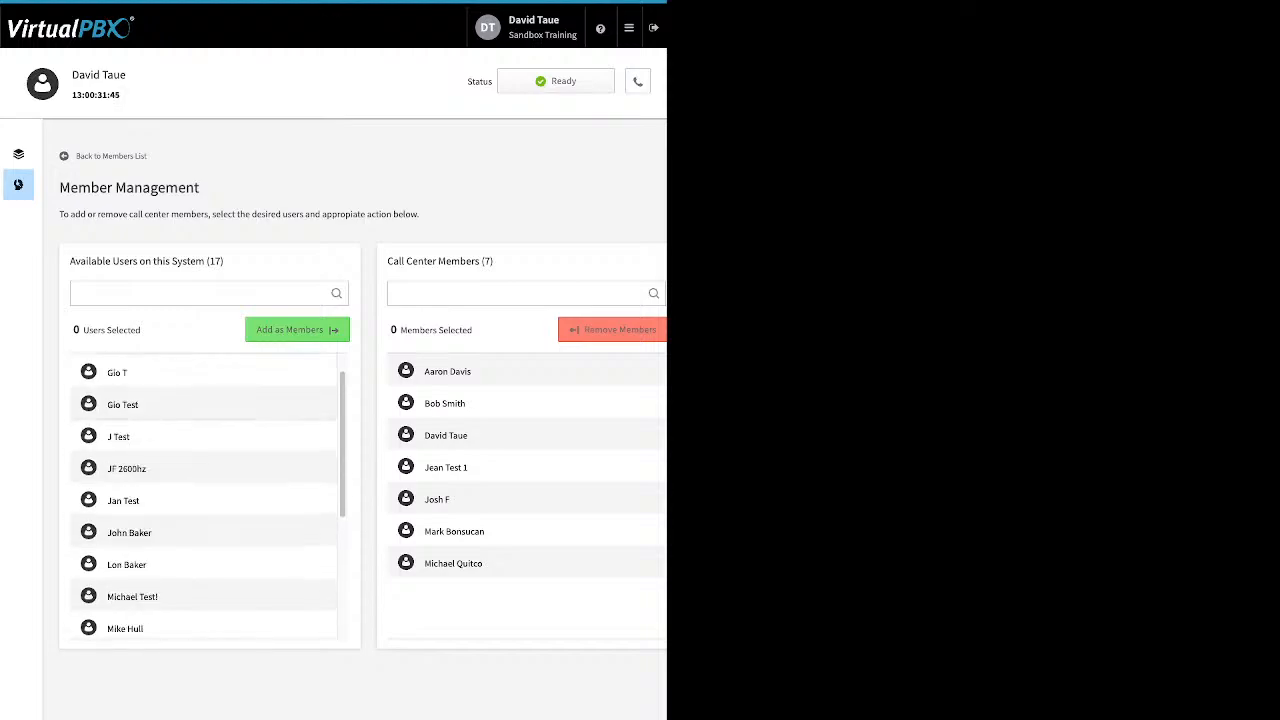
left_click(203, 405)
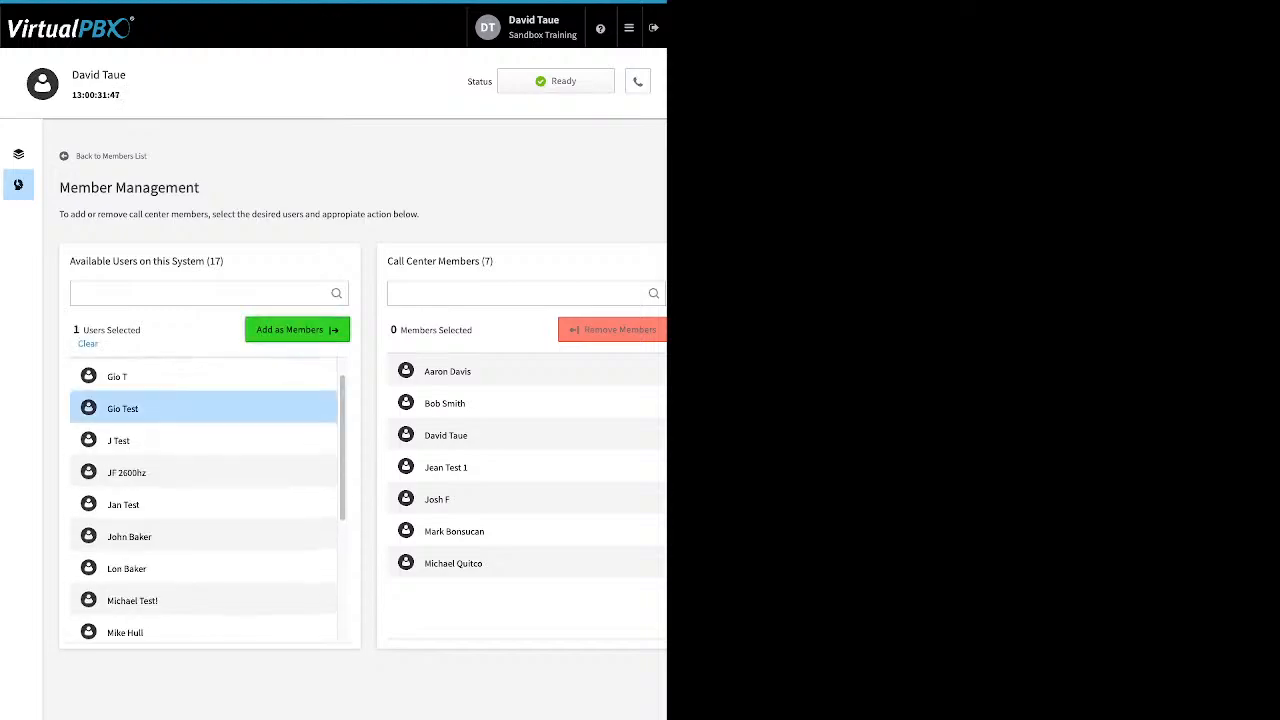
left_click(298, 330)
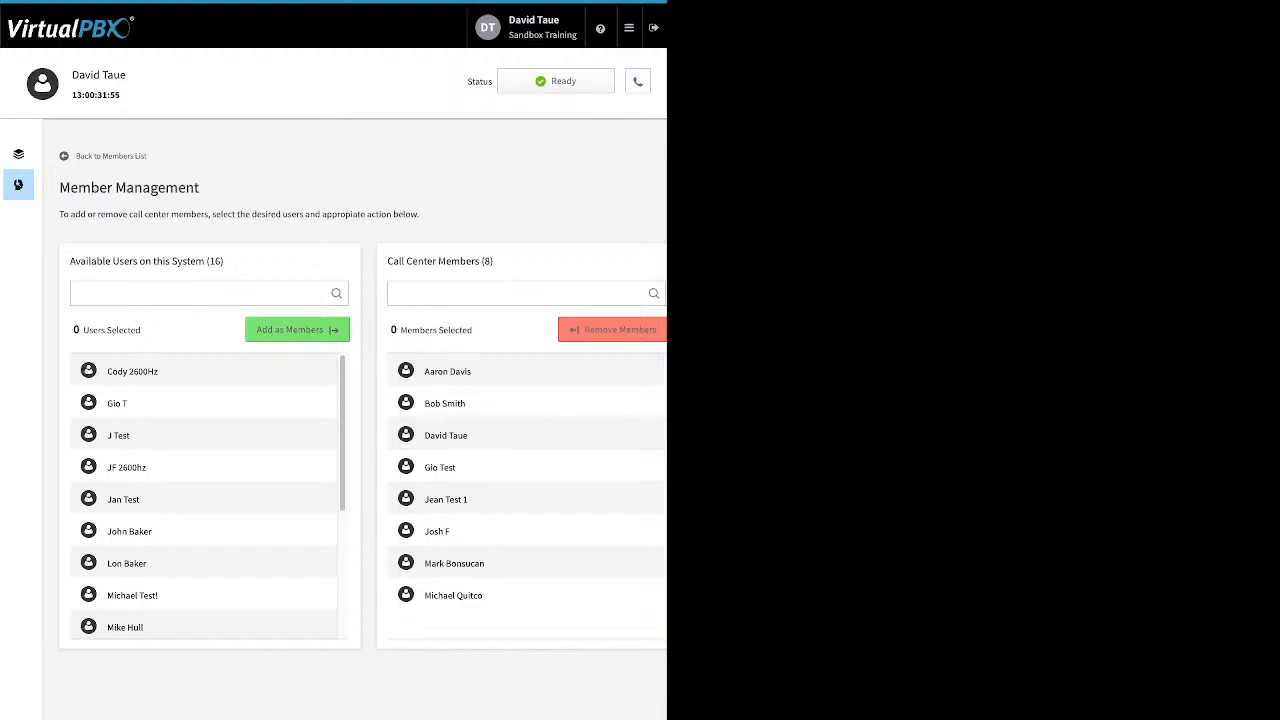
left_click(446, 435)
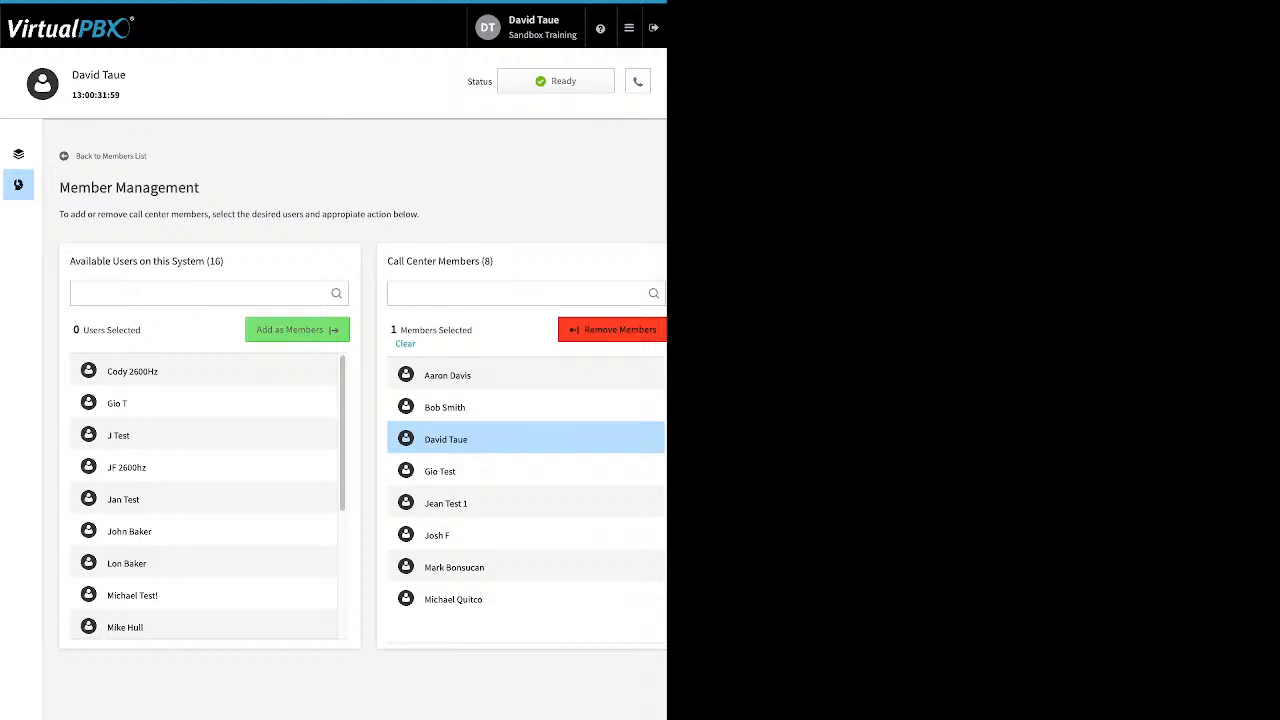
left_click(18, 154)
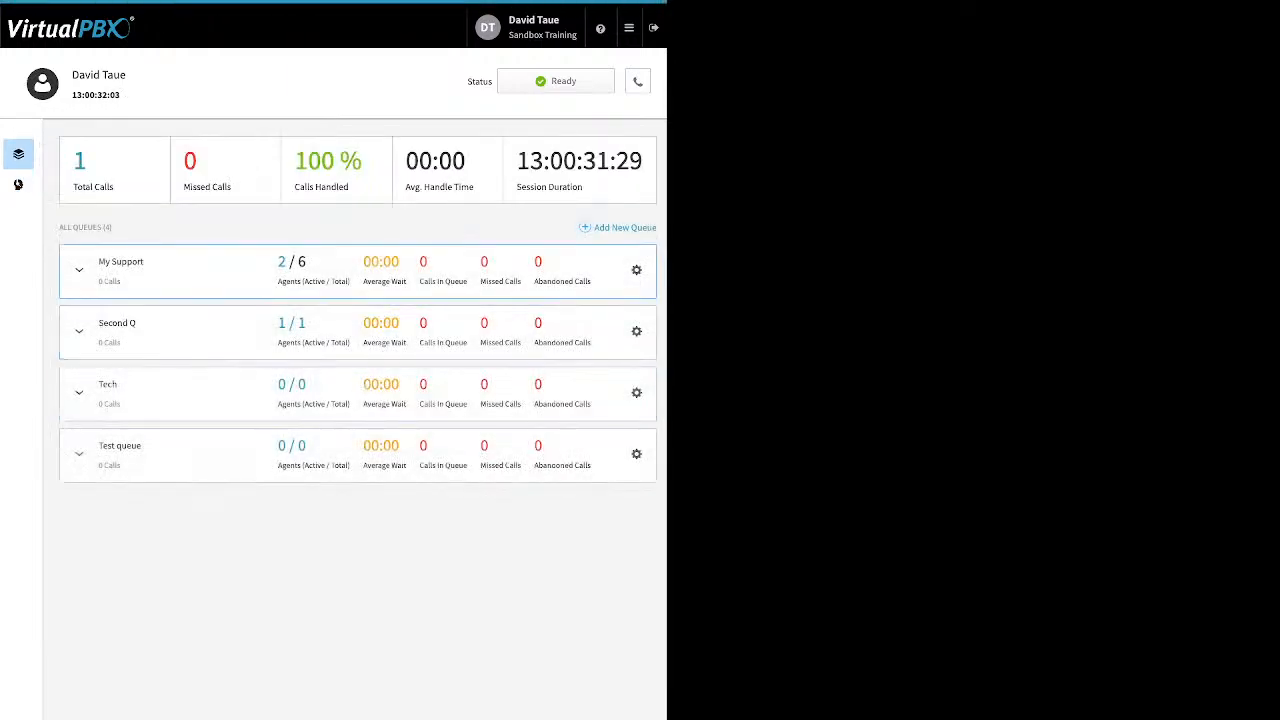
left_click(79, 270)
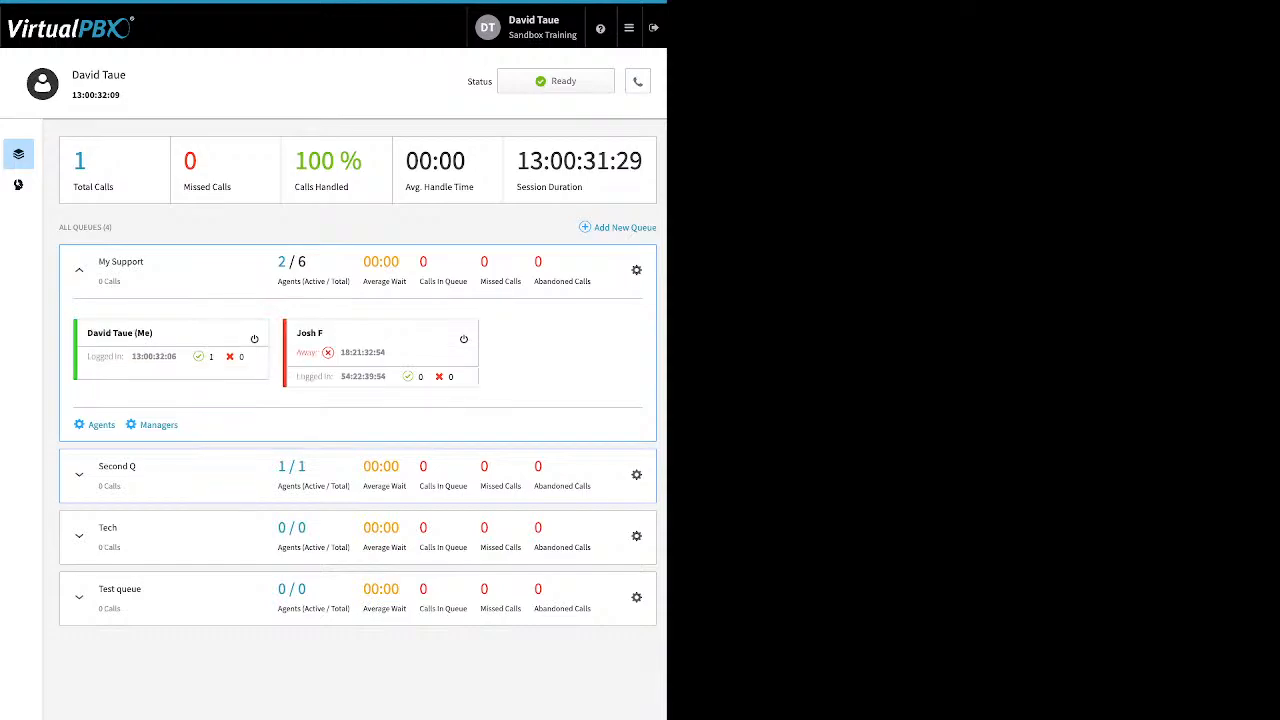
left_click(101, 425)
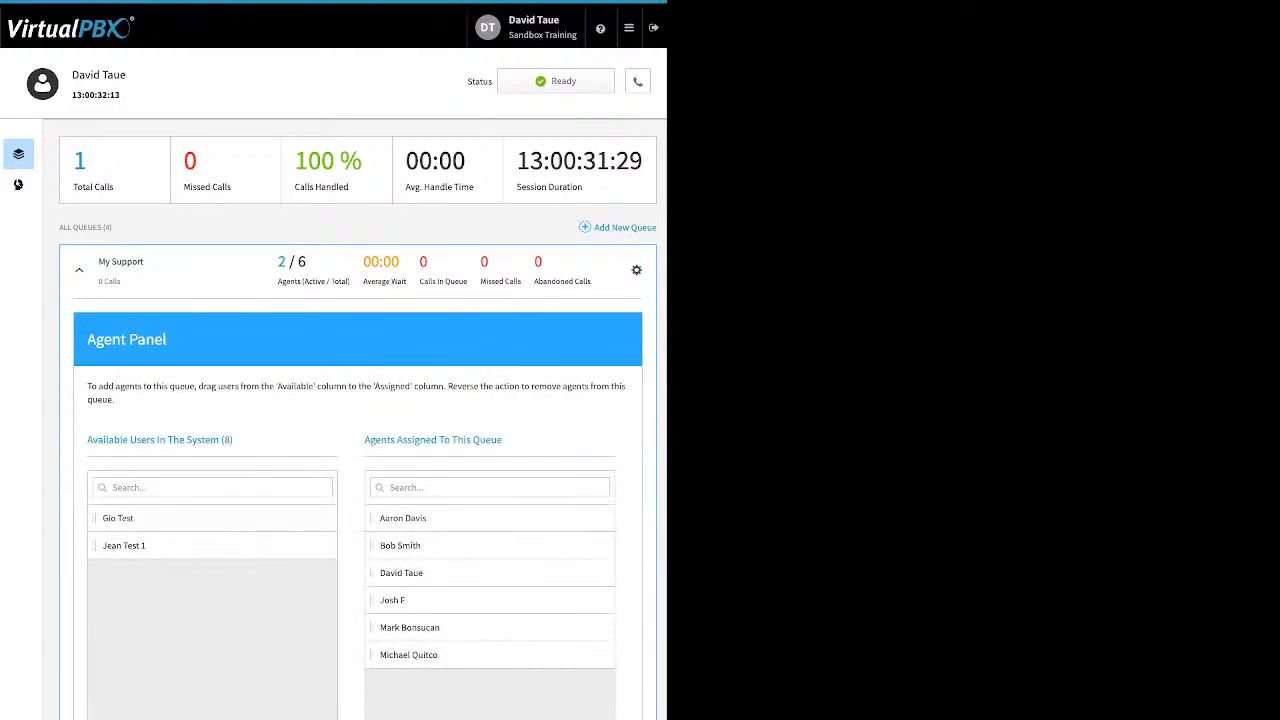
left_click_drag(117, 518, 400, 545)
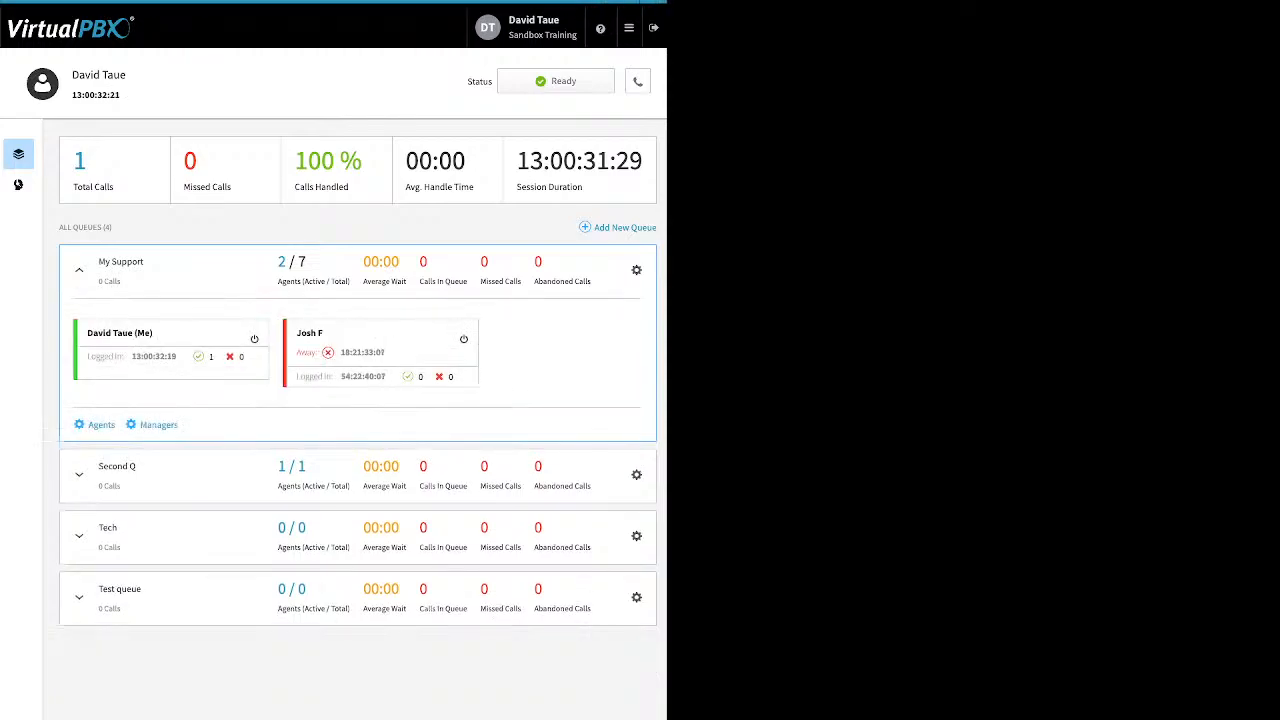
left_click(158, 425)
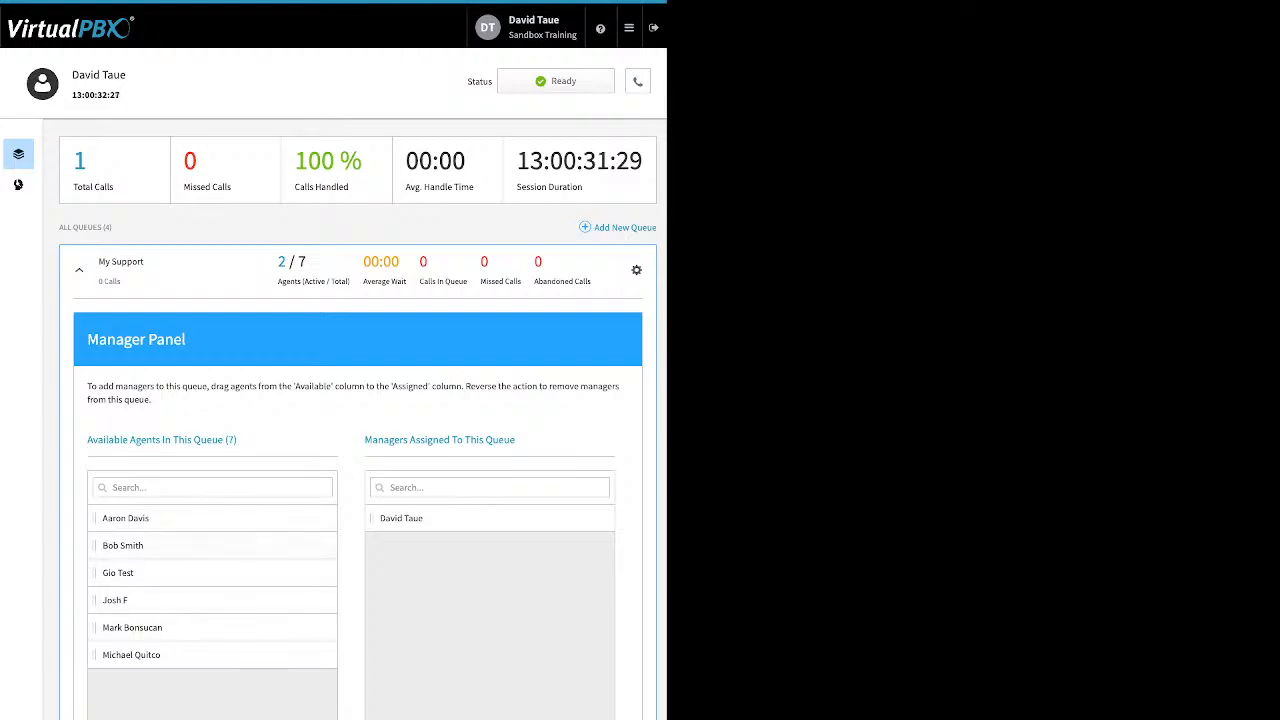
left_click_drag(115, 600, 400, 600)
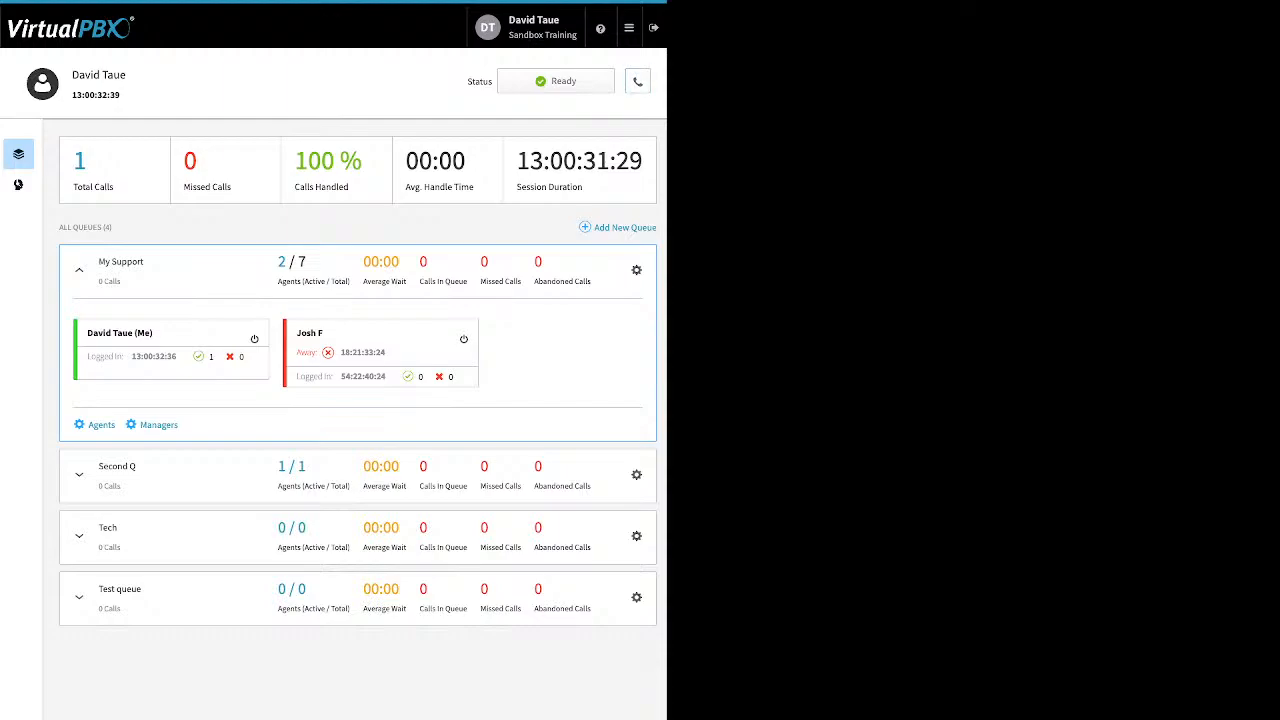
End the current agent session and begin a new session
left_click(556, 81)
left_click(556, 174)
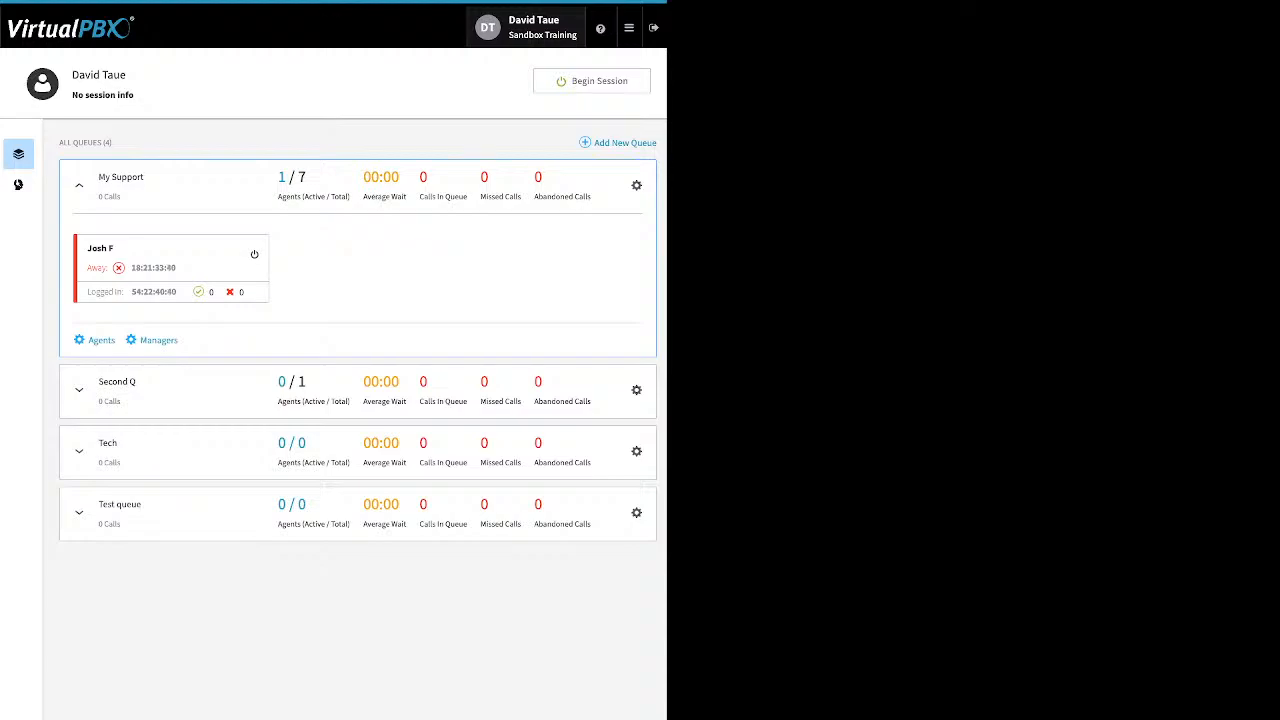
left_click(628, 27)
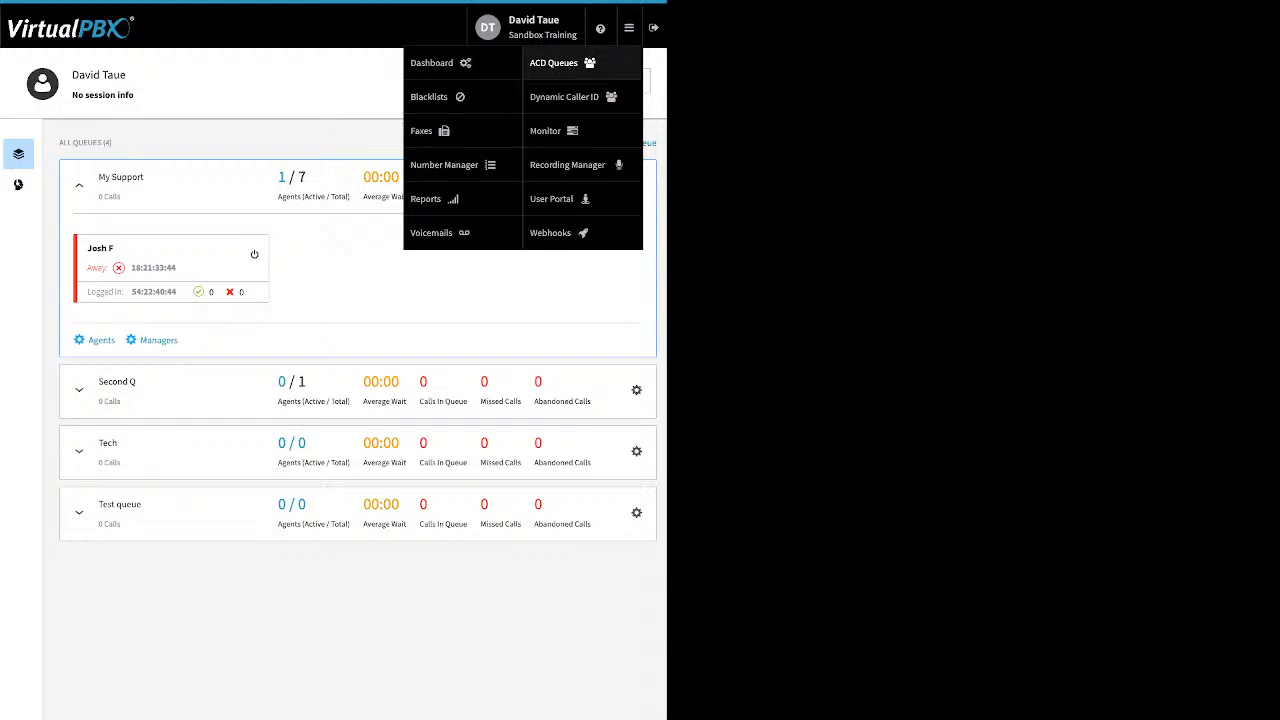
left_click(430, 198)
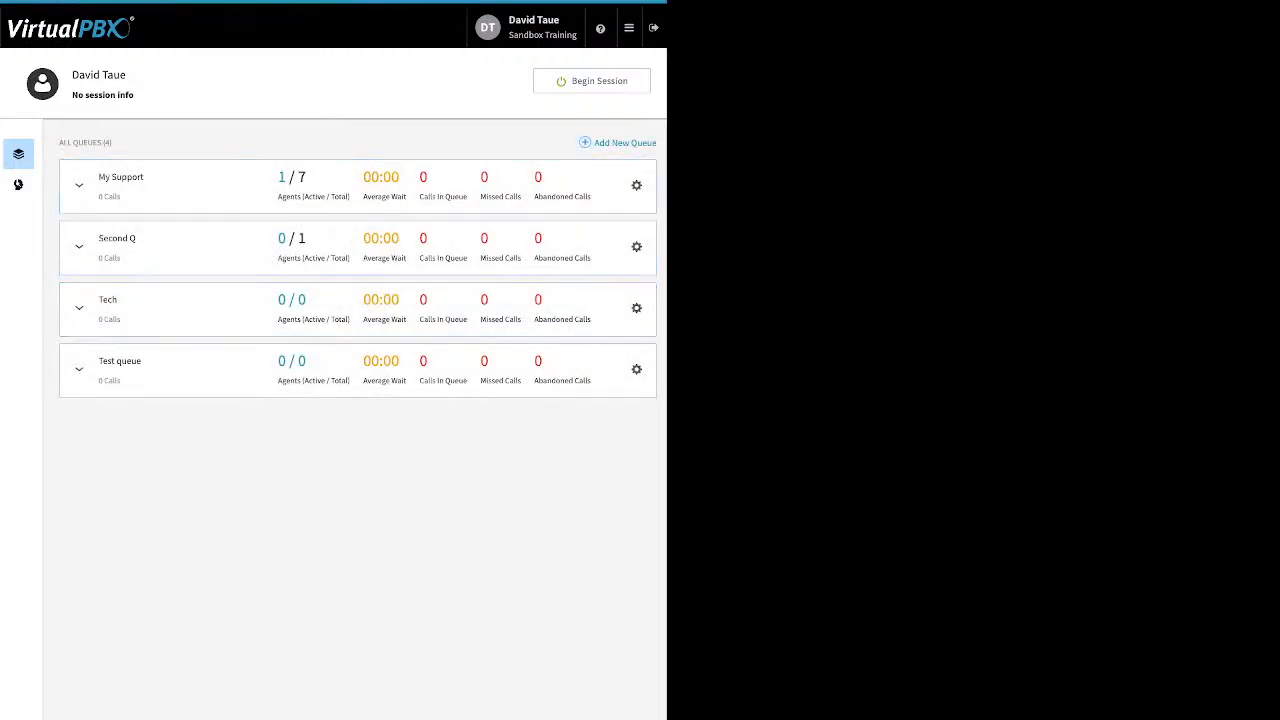
left_click(592, 81)
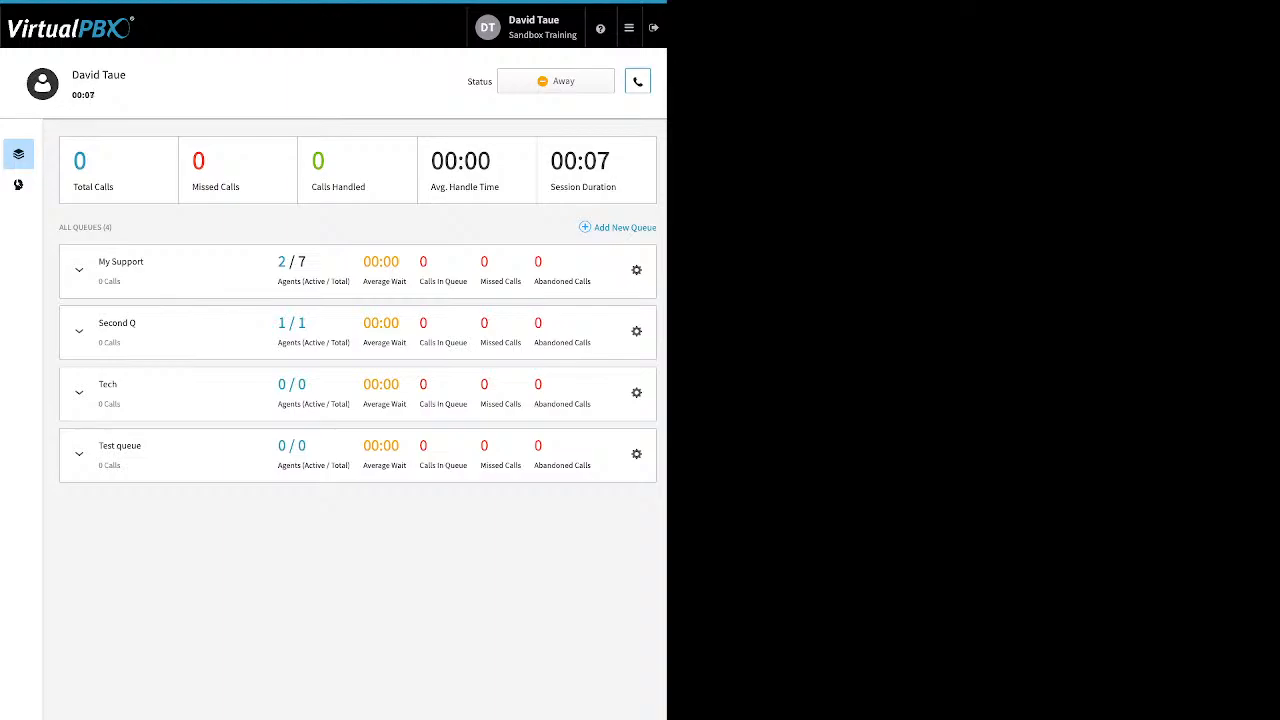
Set the default answering device to DTsandSP
left_click(638, 82)
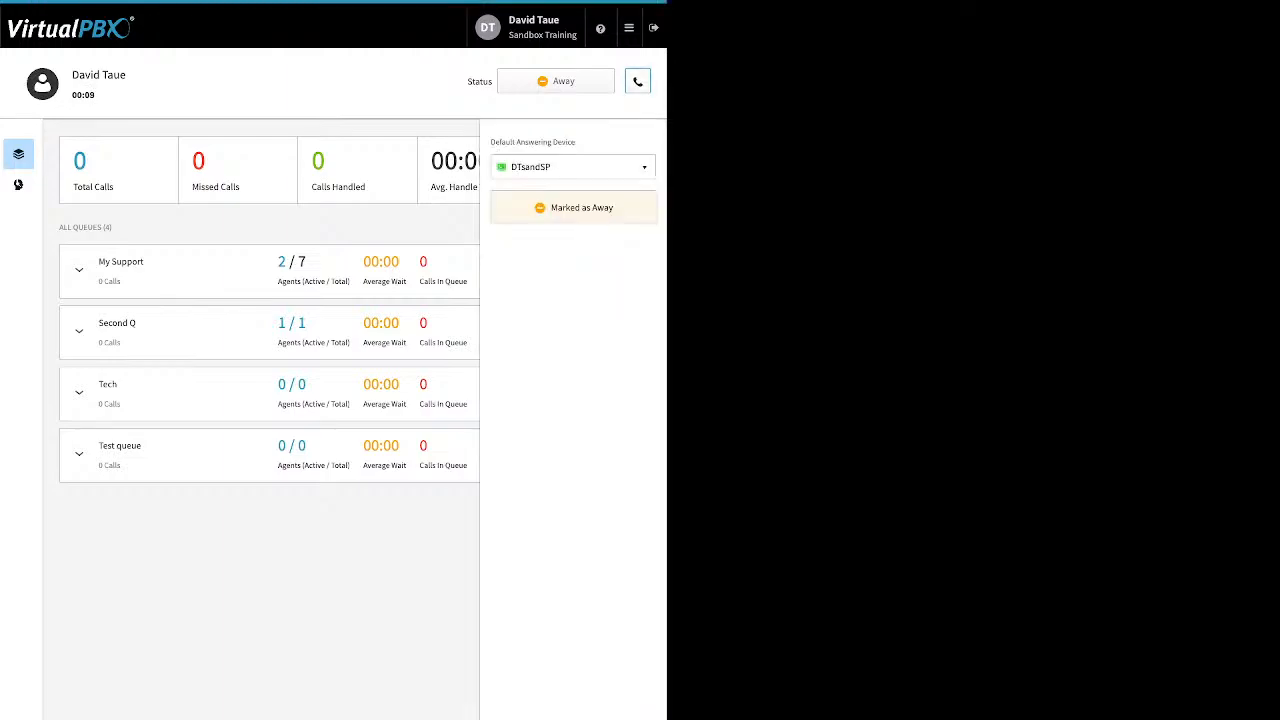
left_click(572, 167)
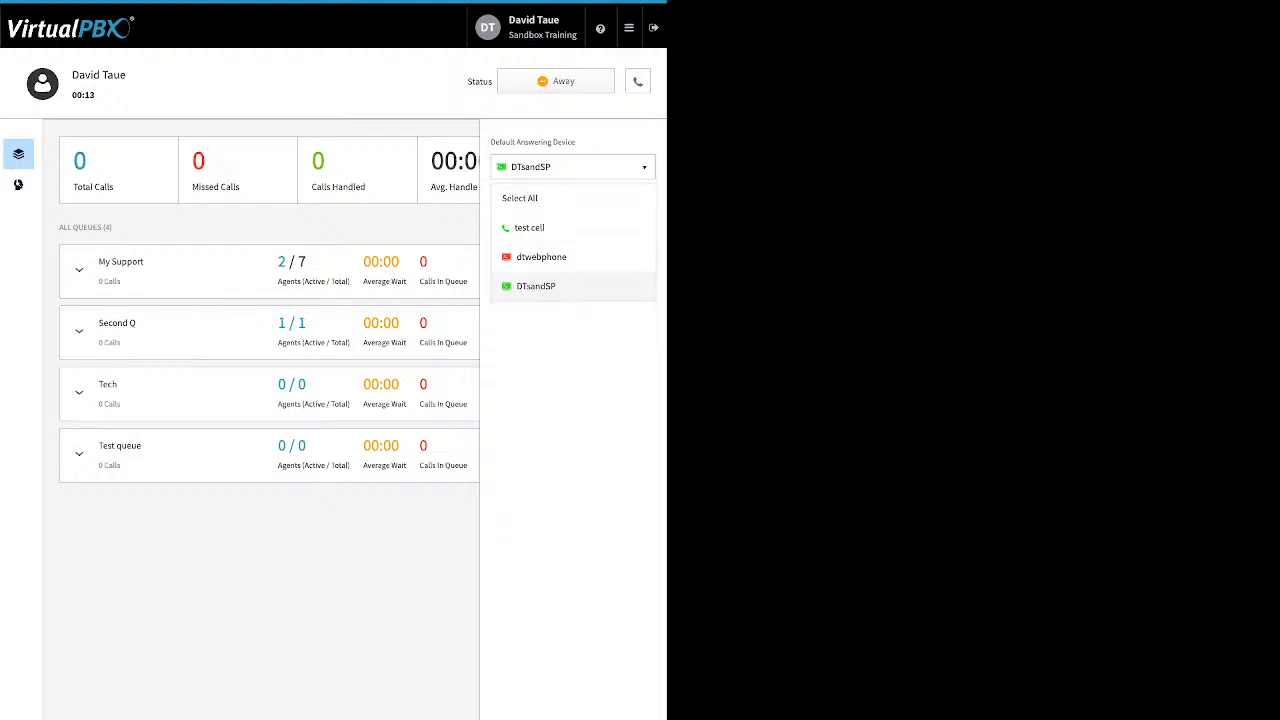
left_click(536, 286)
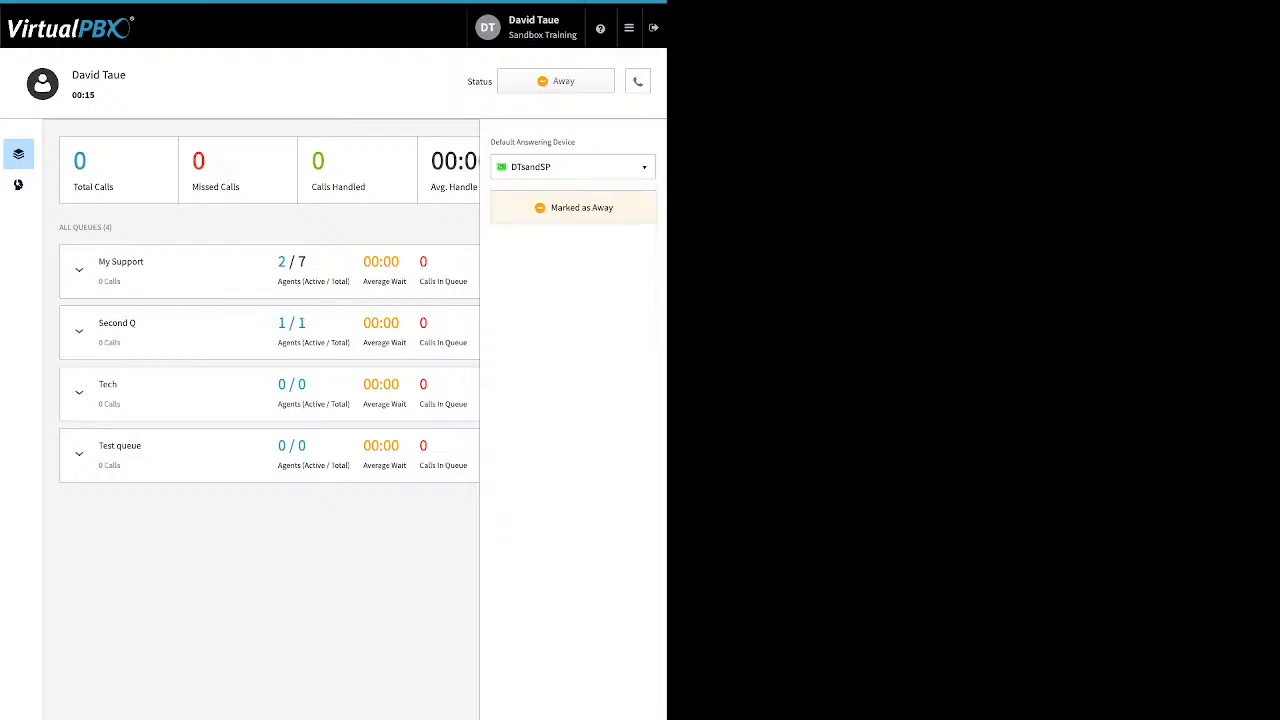
left_click(638, 81)
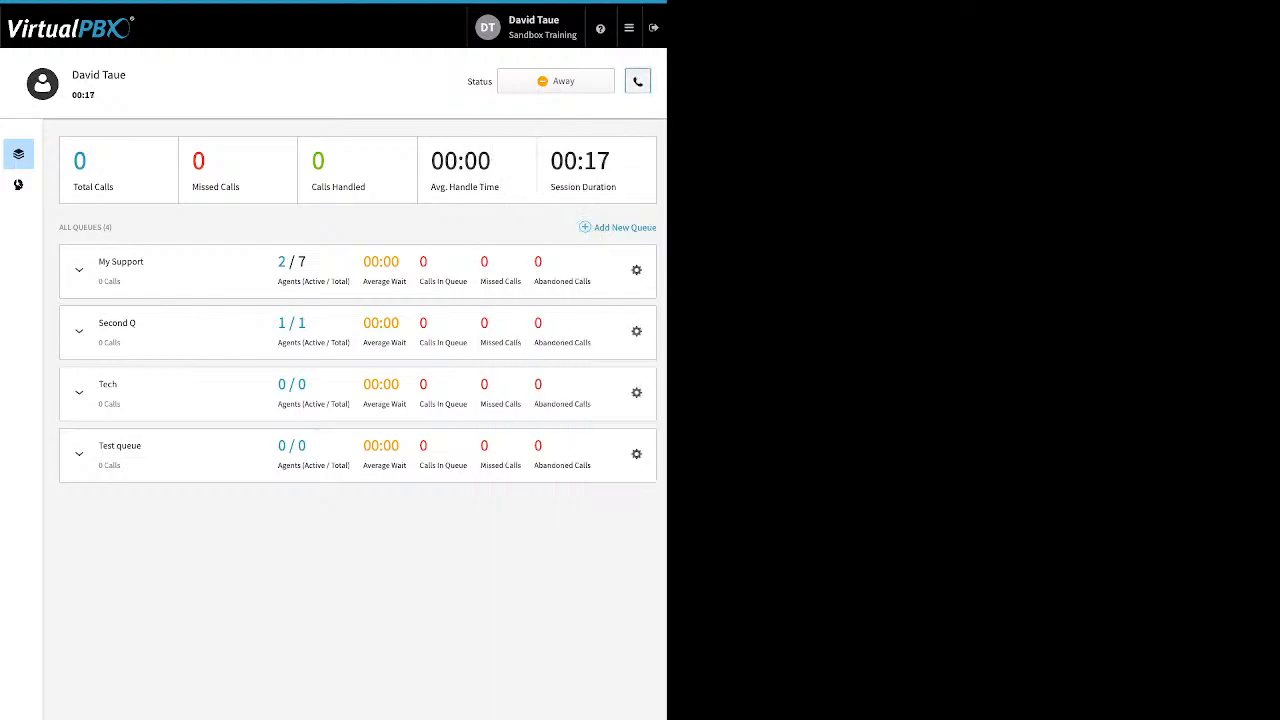
Expand the My Support queue and mark all queues as Ready
left_click(79, 270)
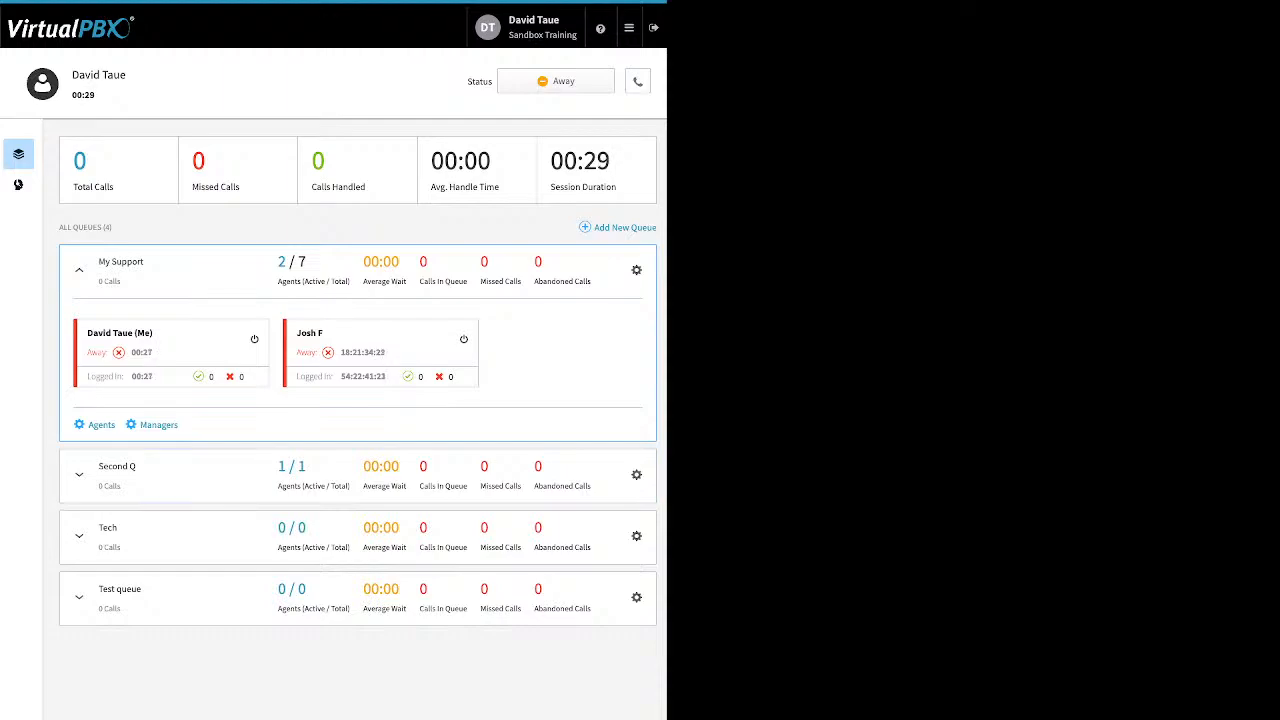
left_click(556, 81)
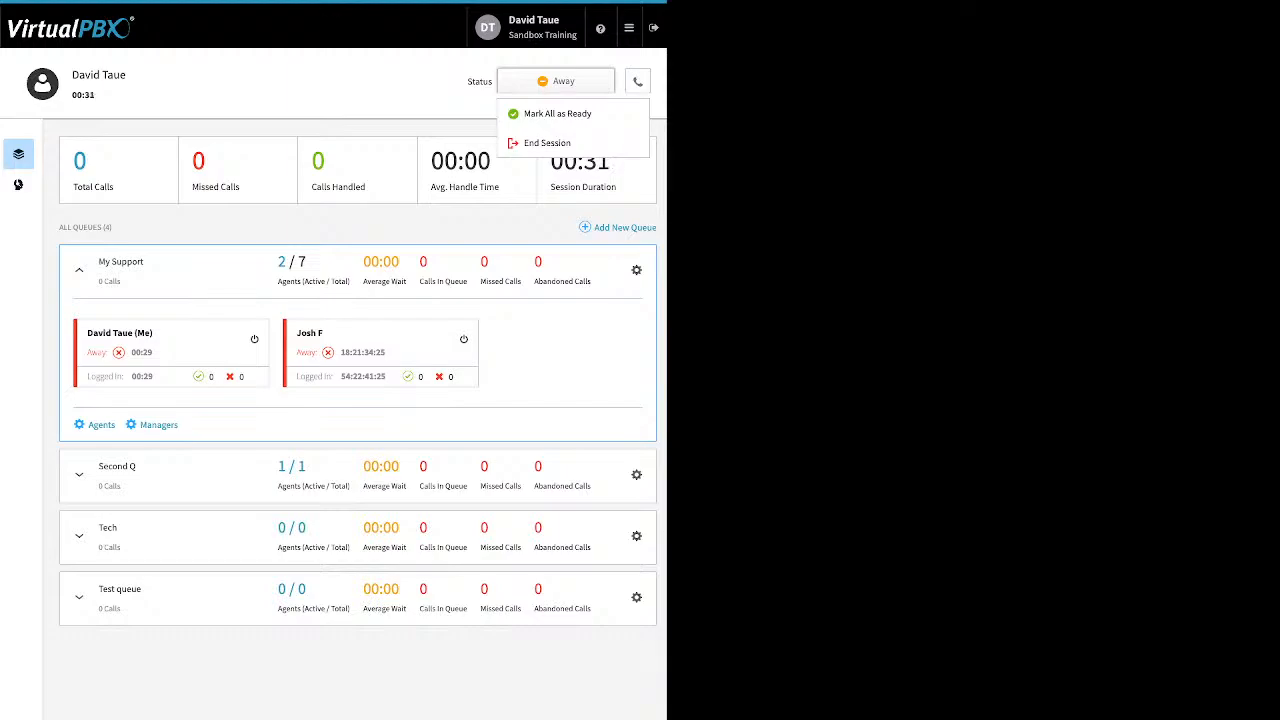
left_click(557, 113)
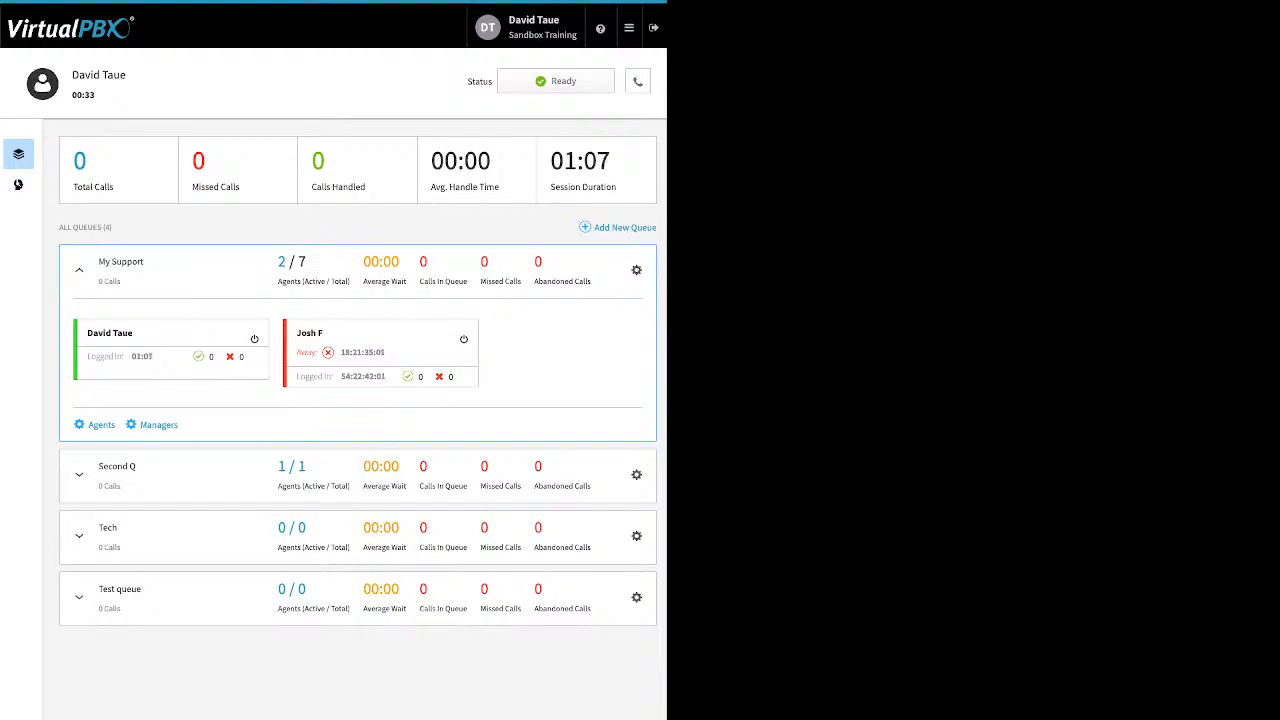
Open Dynamic Caller ID and review the 408 rule's caller ID and area code settings, saving it unchanged
left_click(628, 27)
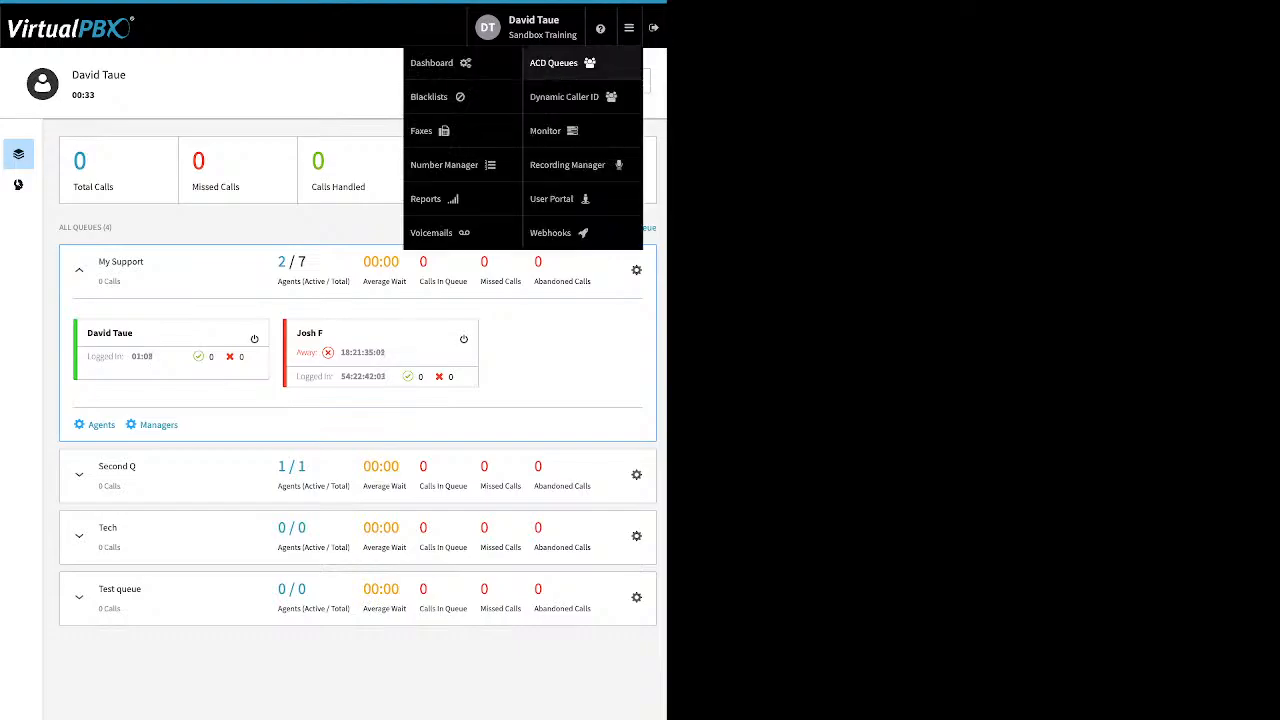
left_click(564, 96)
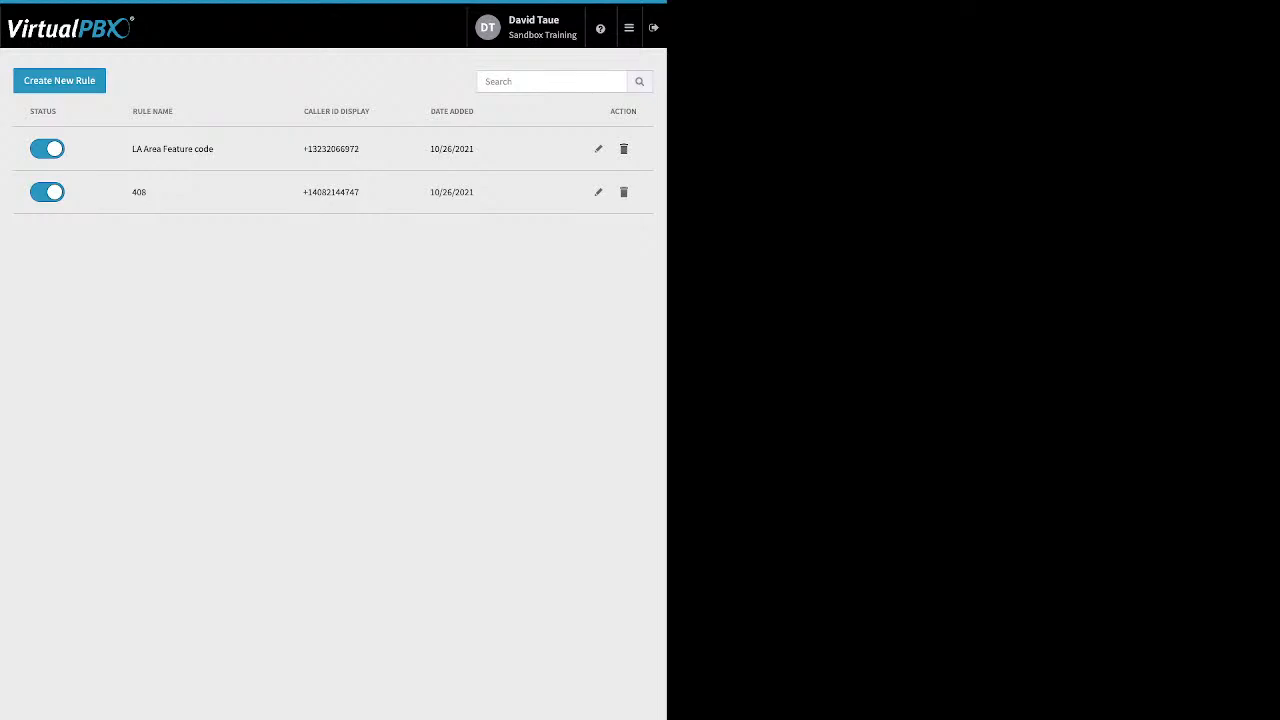
left_click(598, 192)
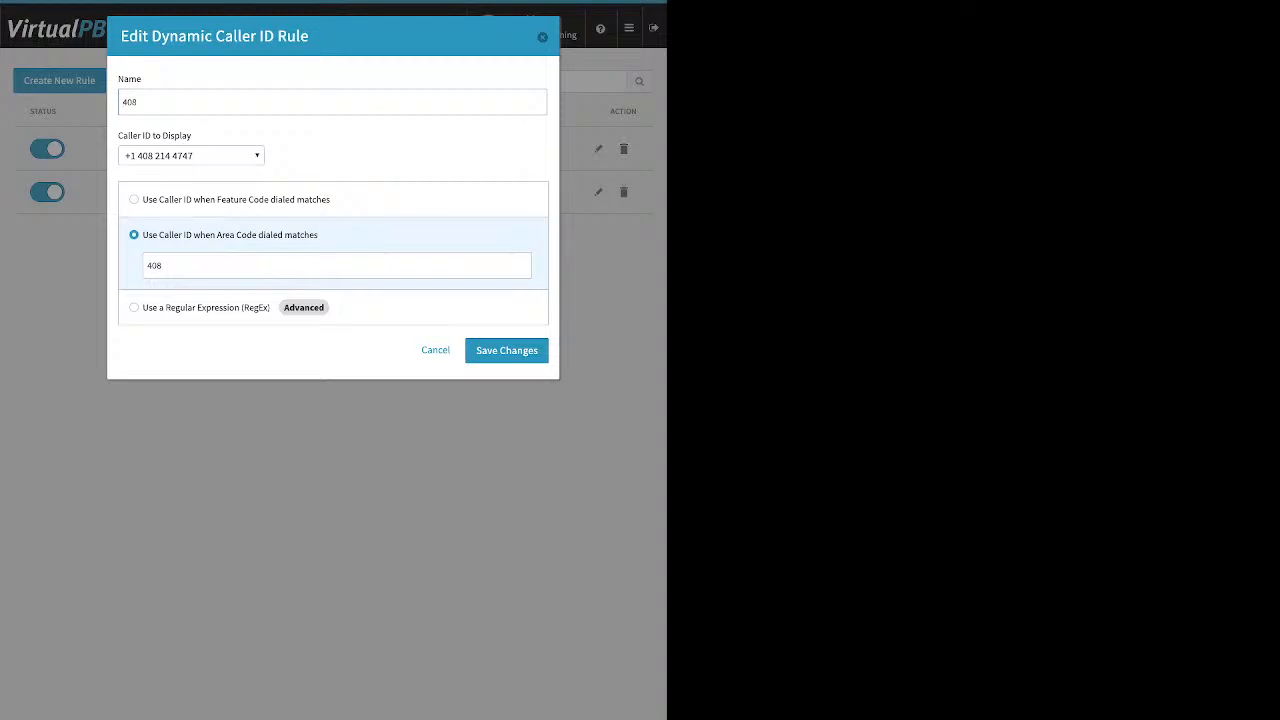
left_click(191, 156)
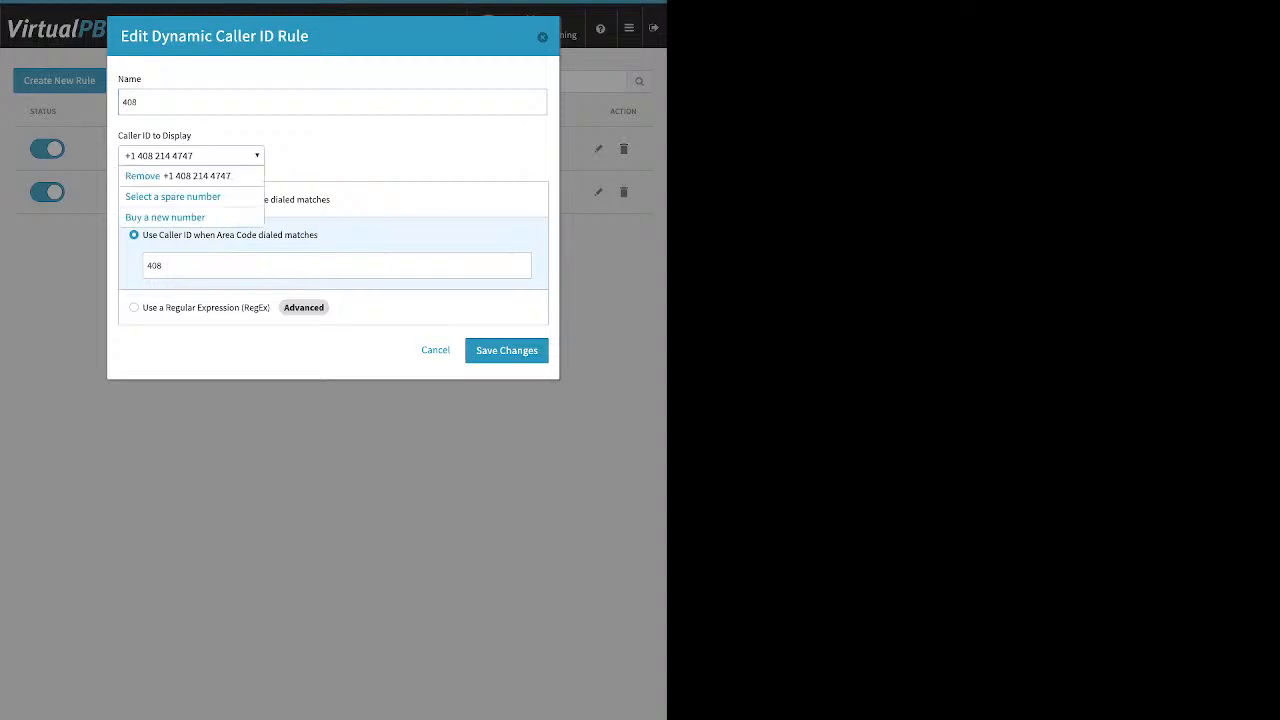
left_click(191, 156)
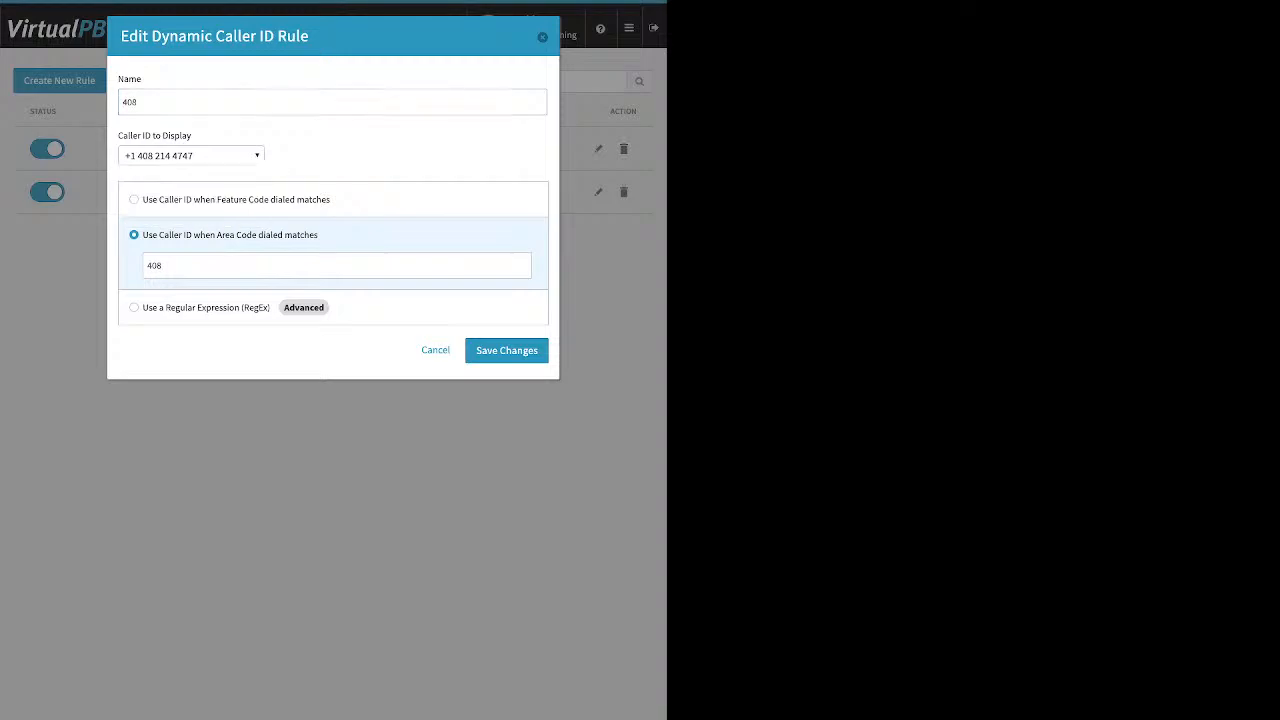
left_click(336, 265)
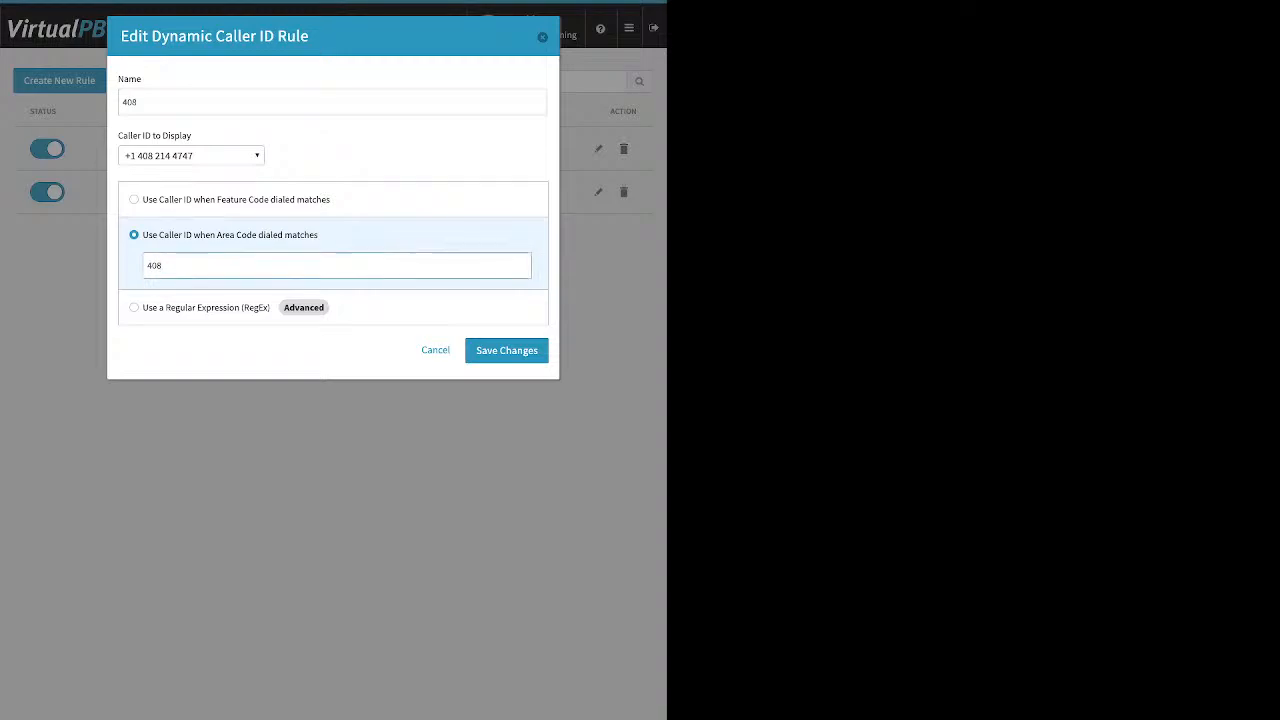
key("ctrl+a")
left_click(506, 350)
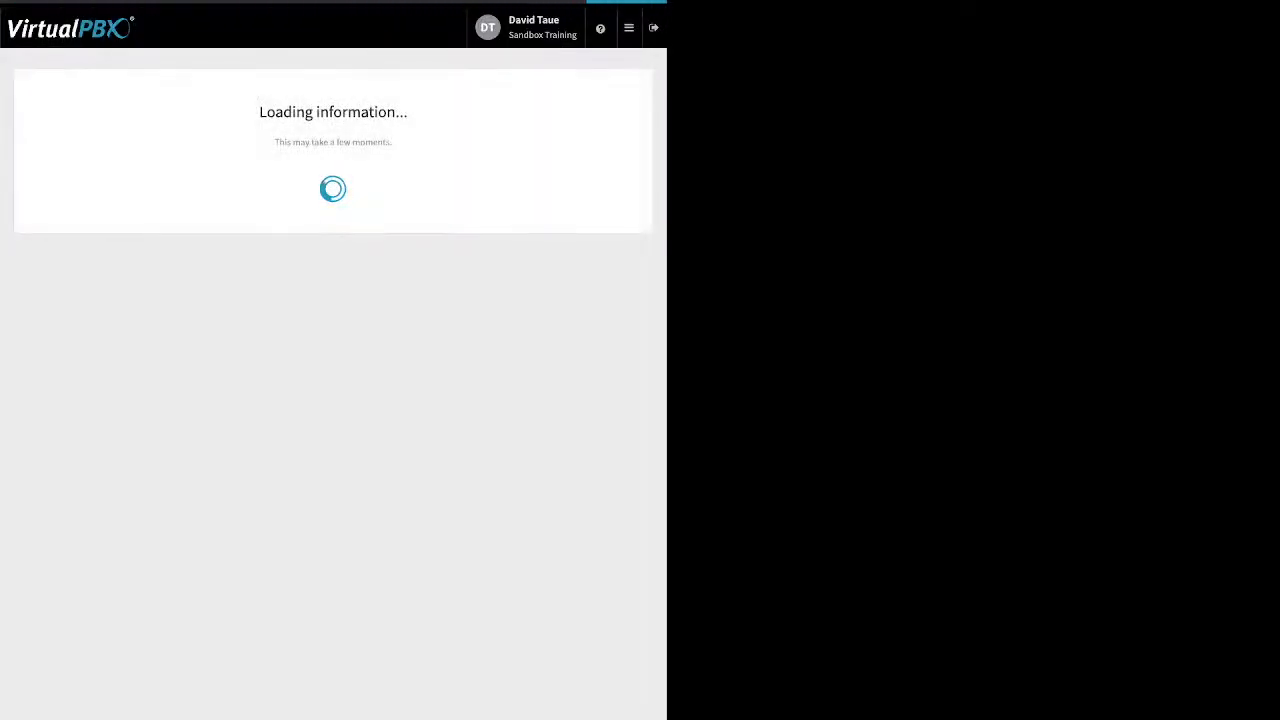
Open the Monitor page to view the employees list and active and parked calls
left_click(598, 148)
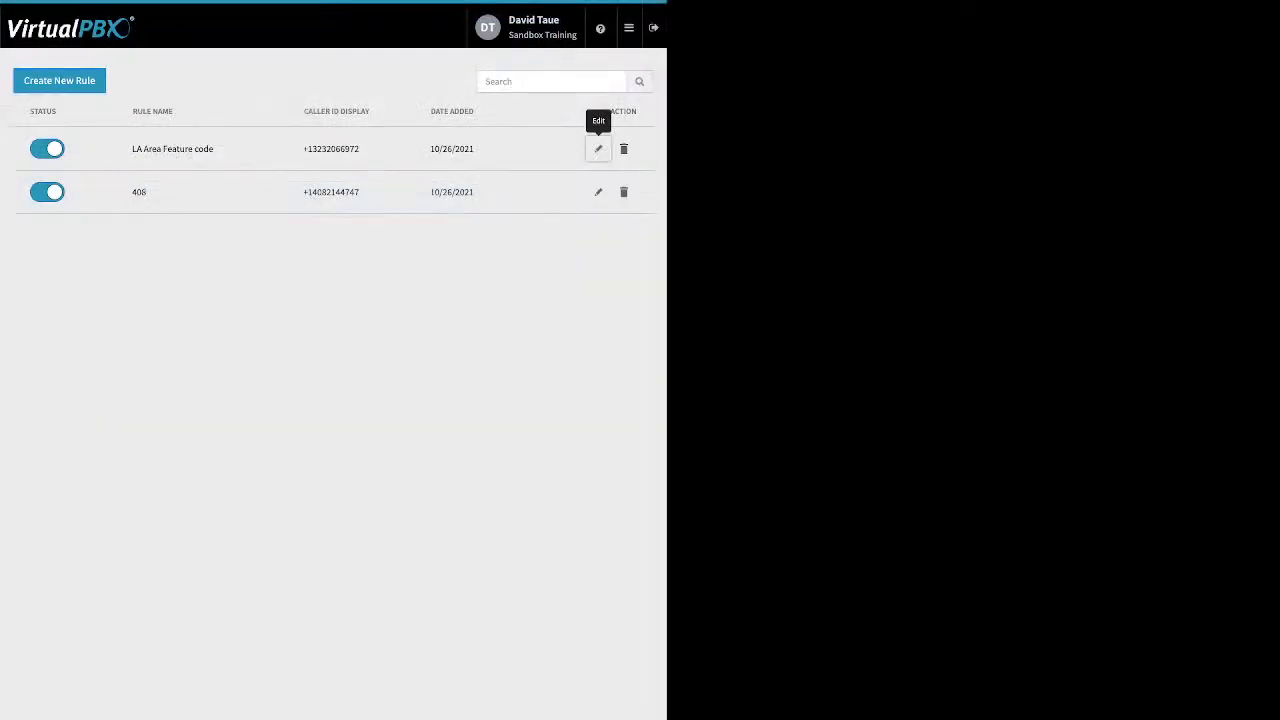
mouse_move(629, 28)
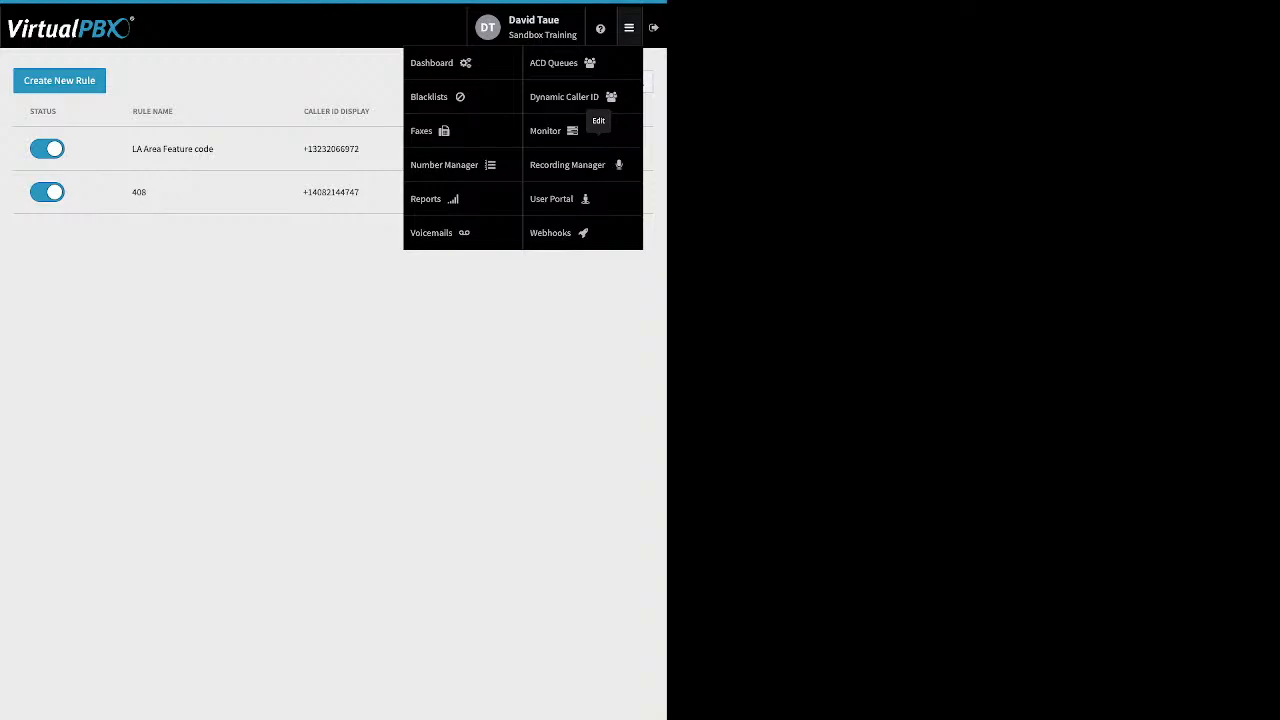
left_click(550, 131)
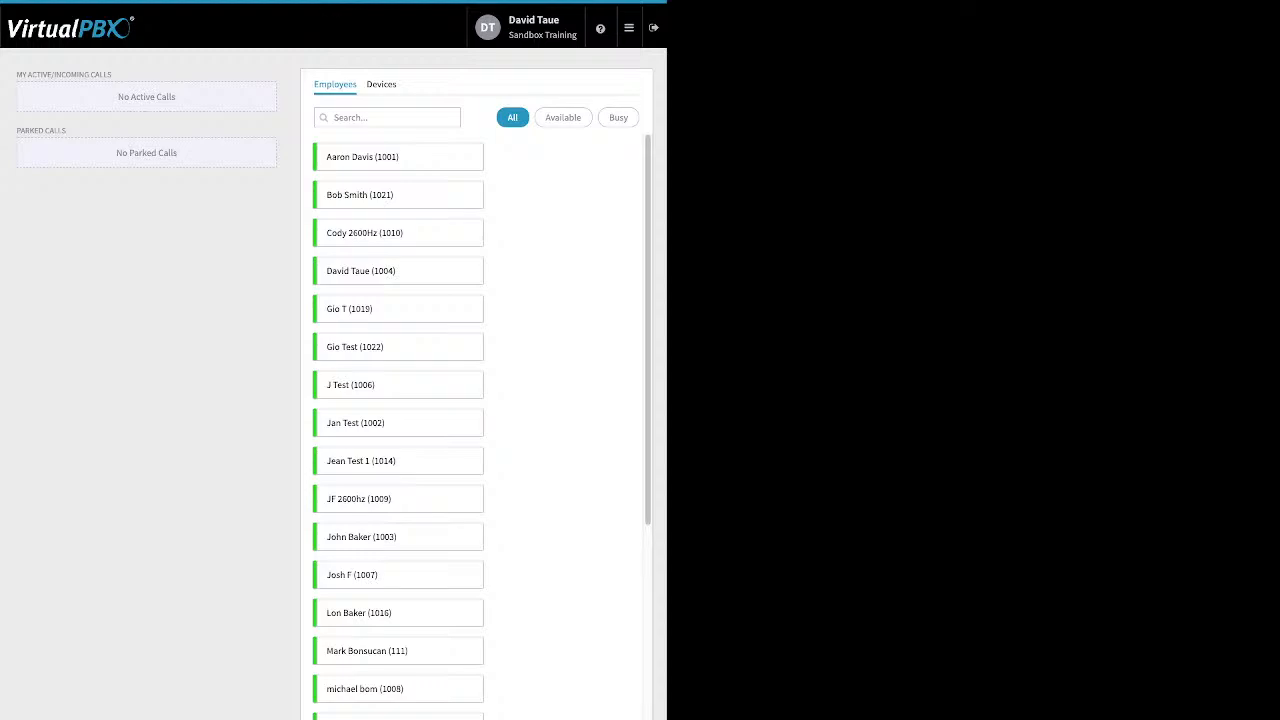
left_click_drag(117, 92, 16, 72)
left_click(178, 190)
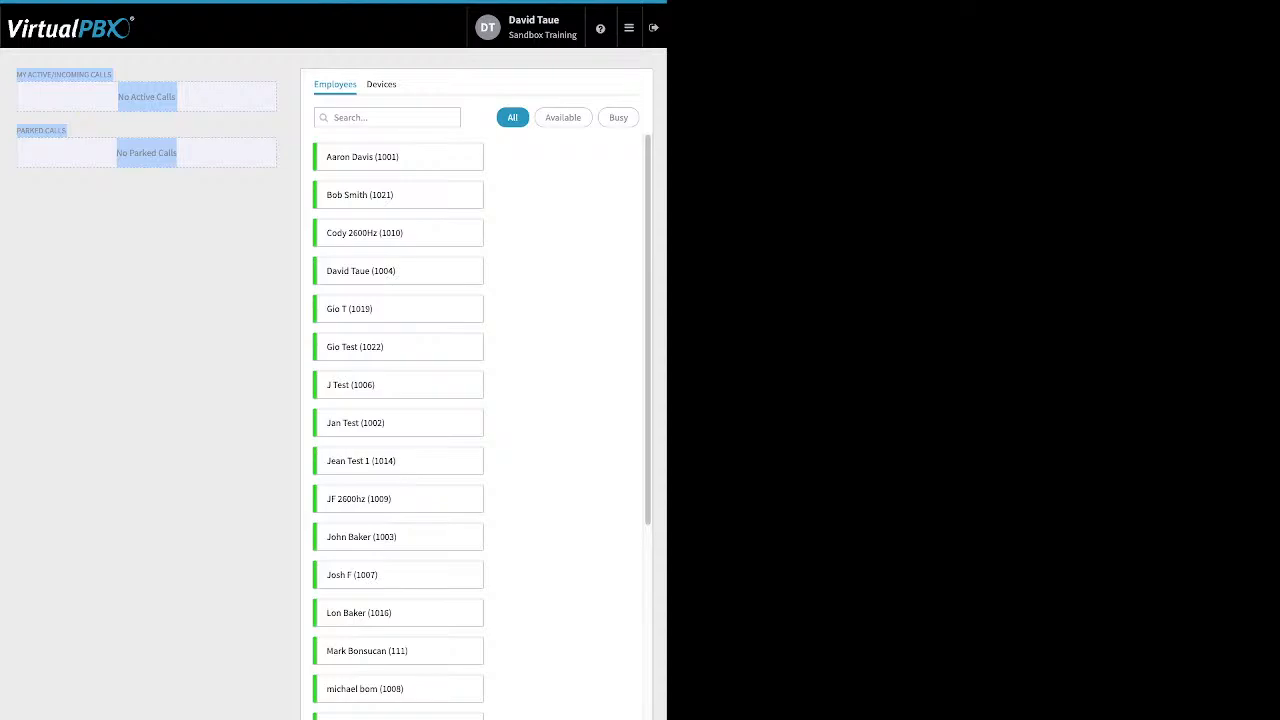
Open Webhooks and start creating a new webhook
left_click(628, 28)
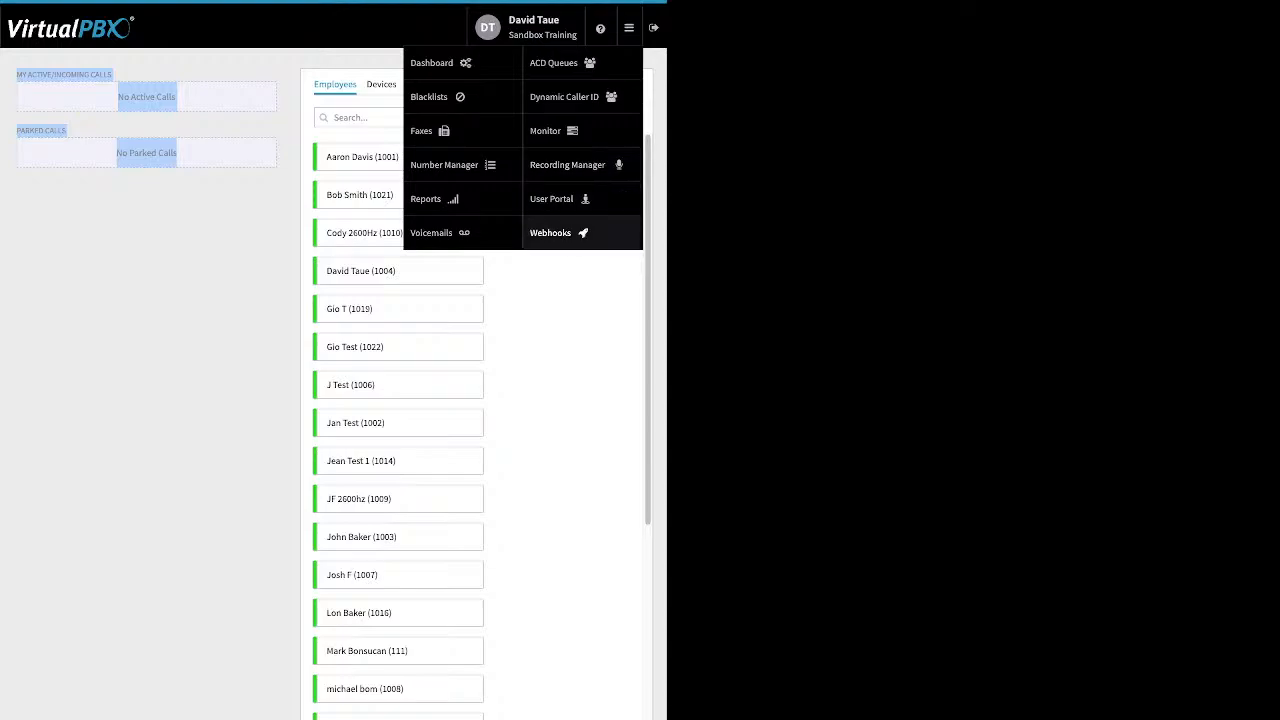
left_click(552, 232)
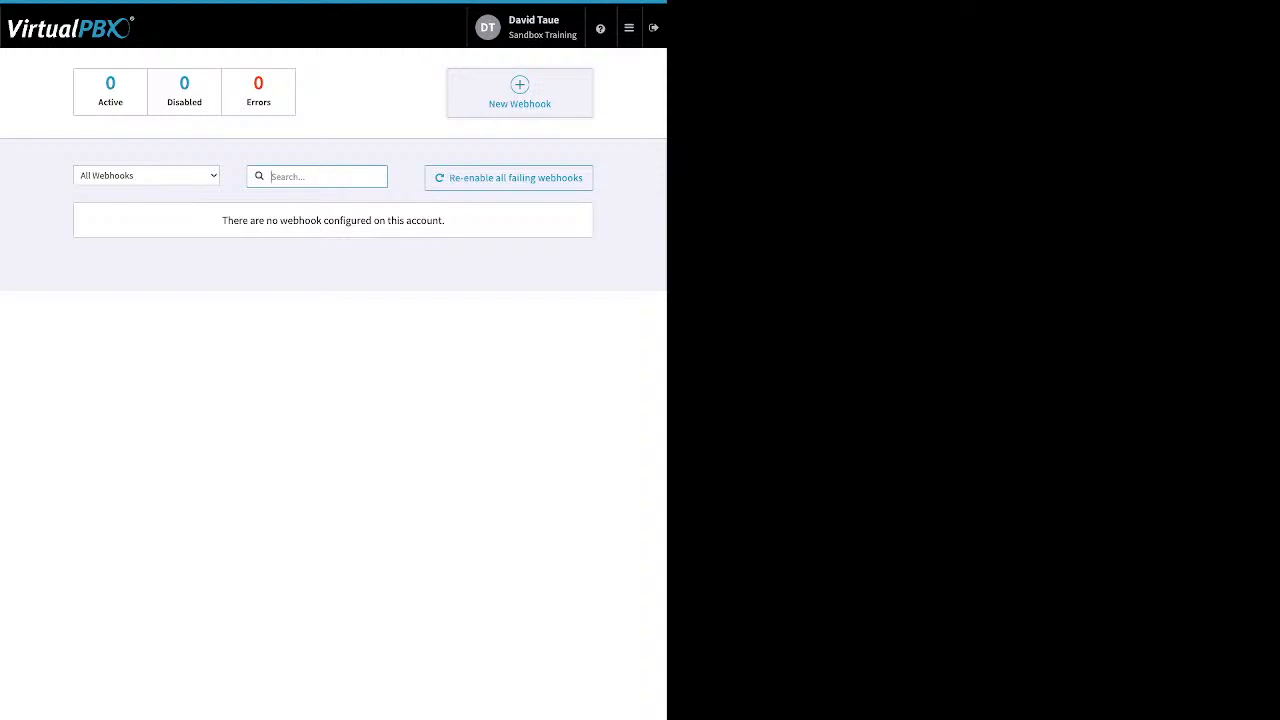
left_click(519, 92)
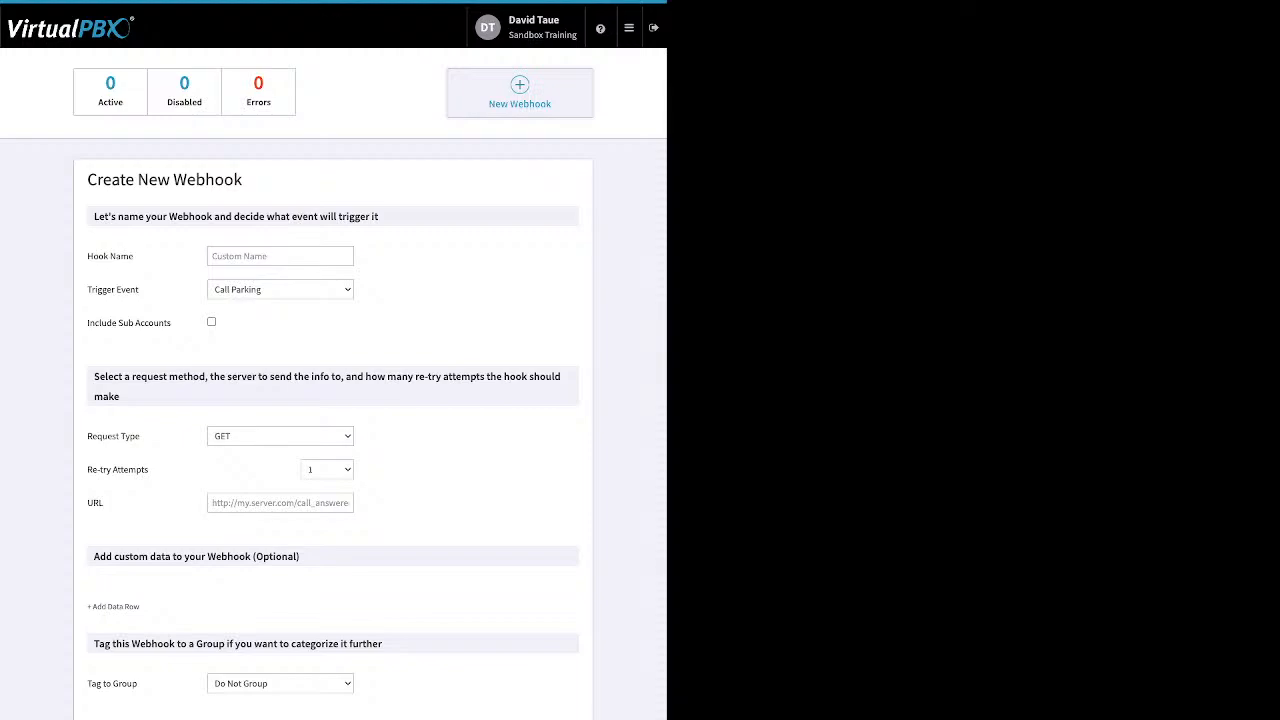
Open the User Portal and review its voicemails and call history, including the end date picker
mouse_move(629, 28)
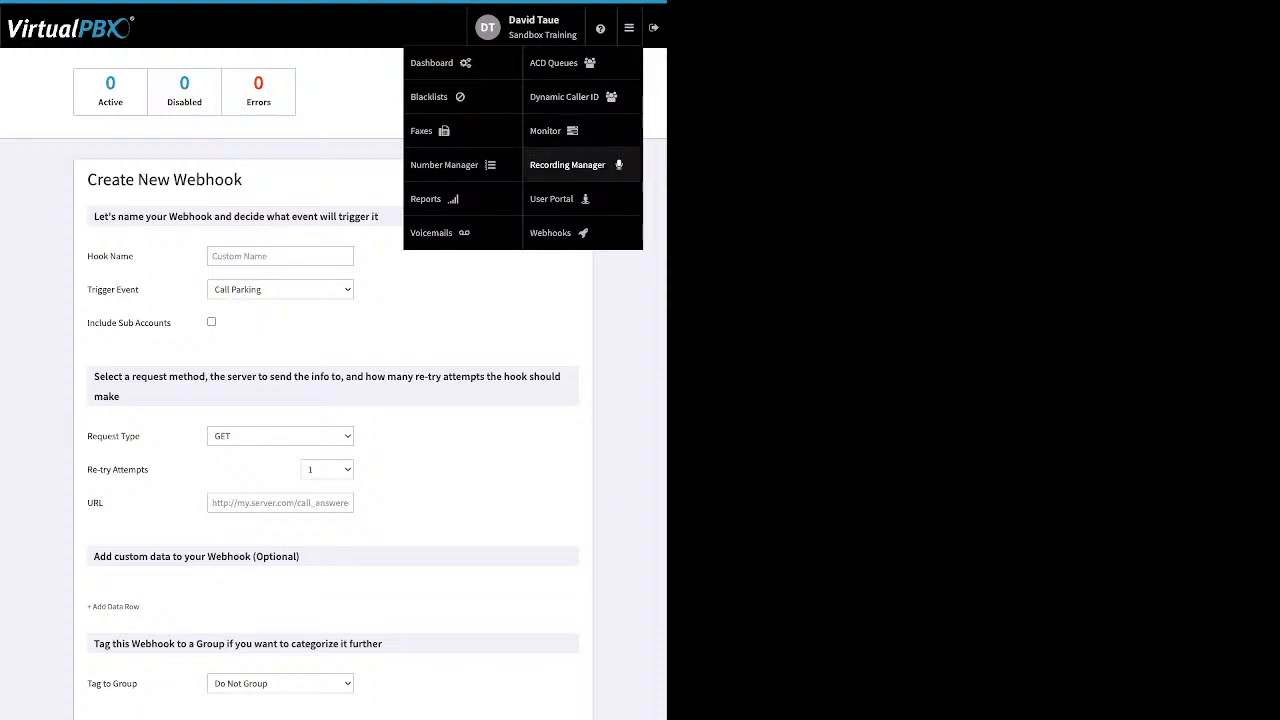
left_click(555, 198)
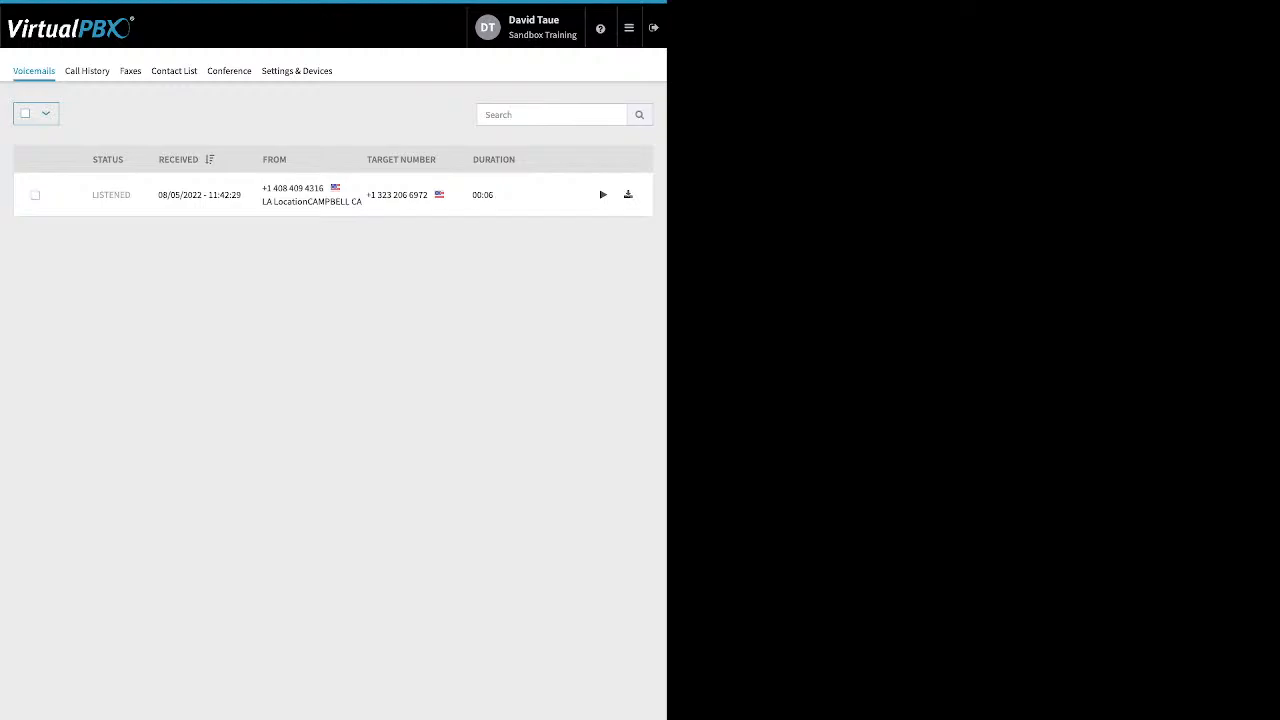
left_click(87, 71)
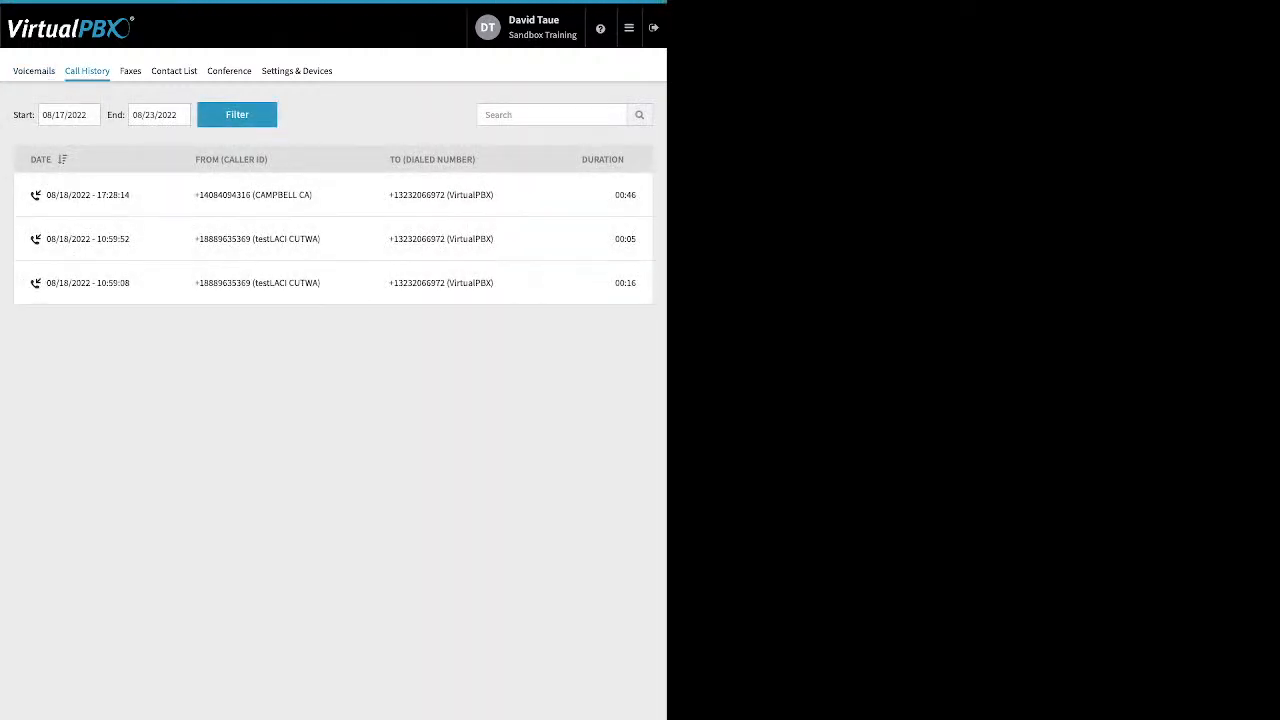
left_click(159, 115)
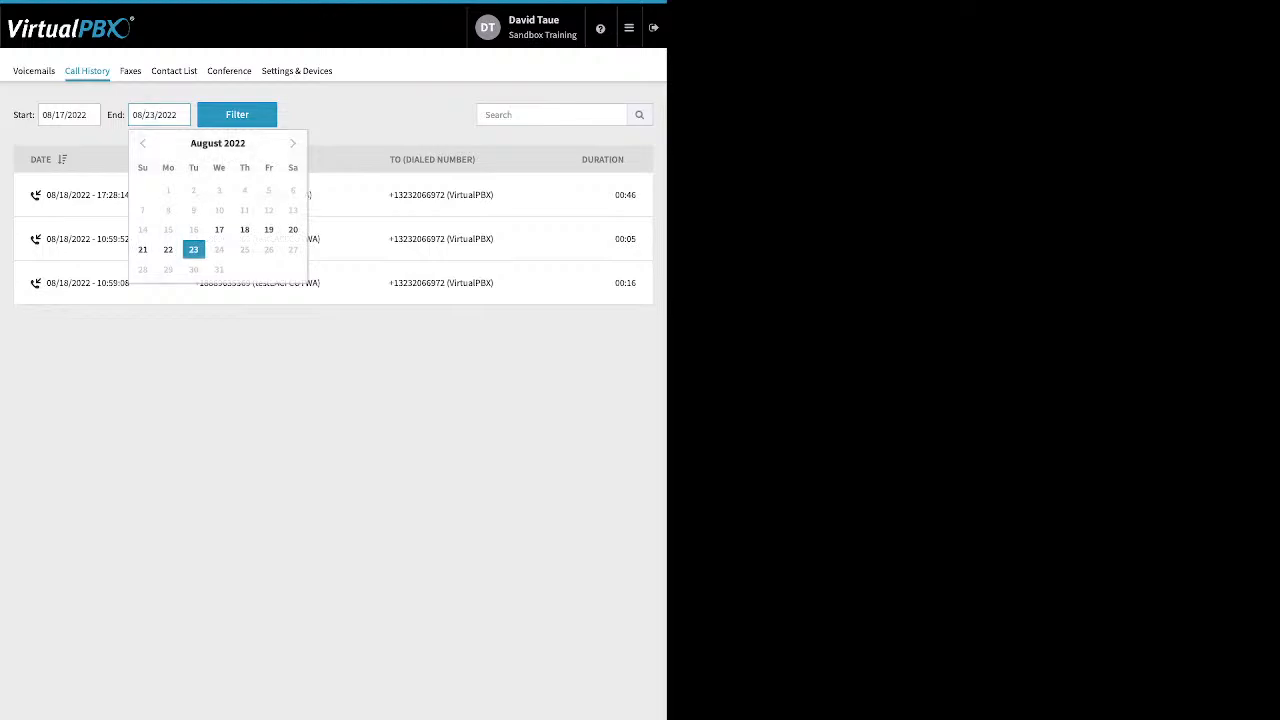
left_click(146, 93)
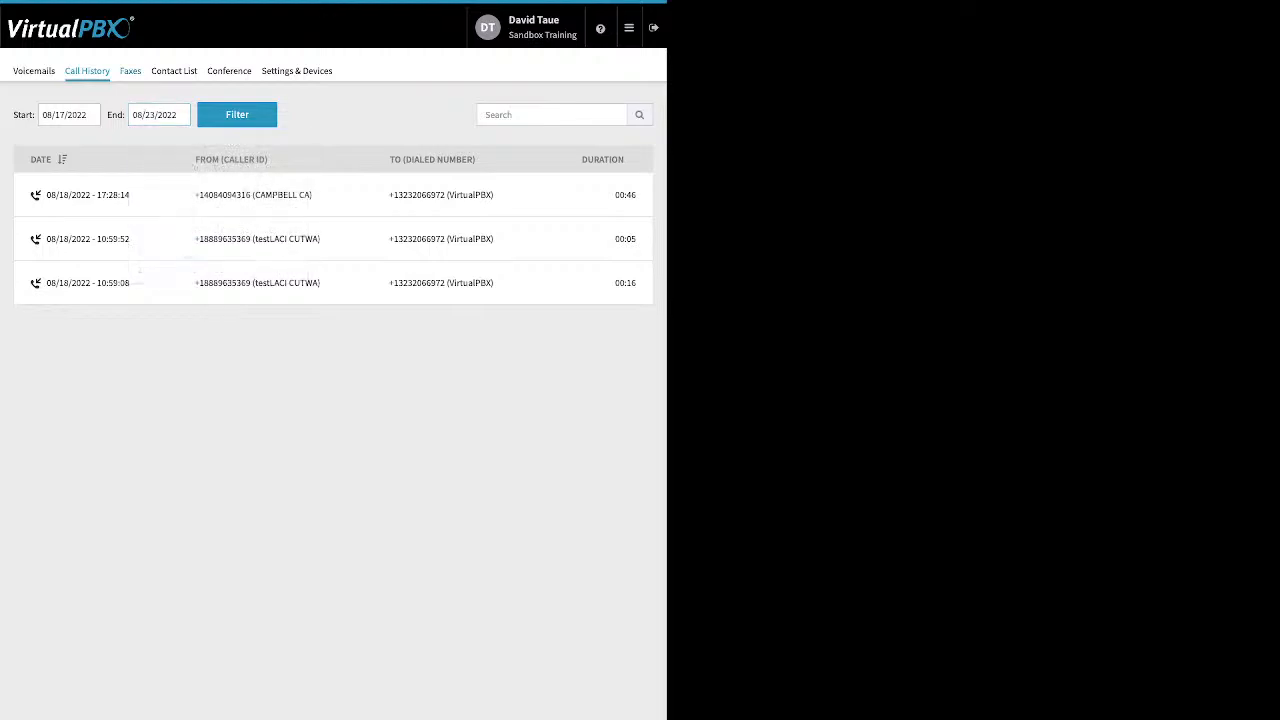
Review the user portal's Faxes, Contact List and Conference tabs, including the conference PIN and tone settings
left_click(130, 71)
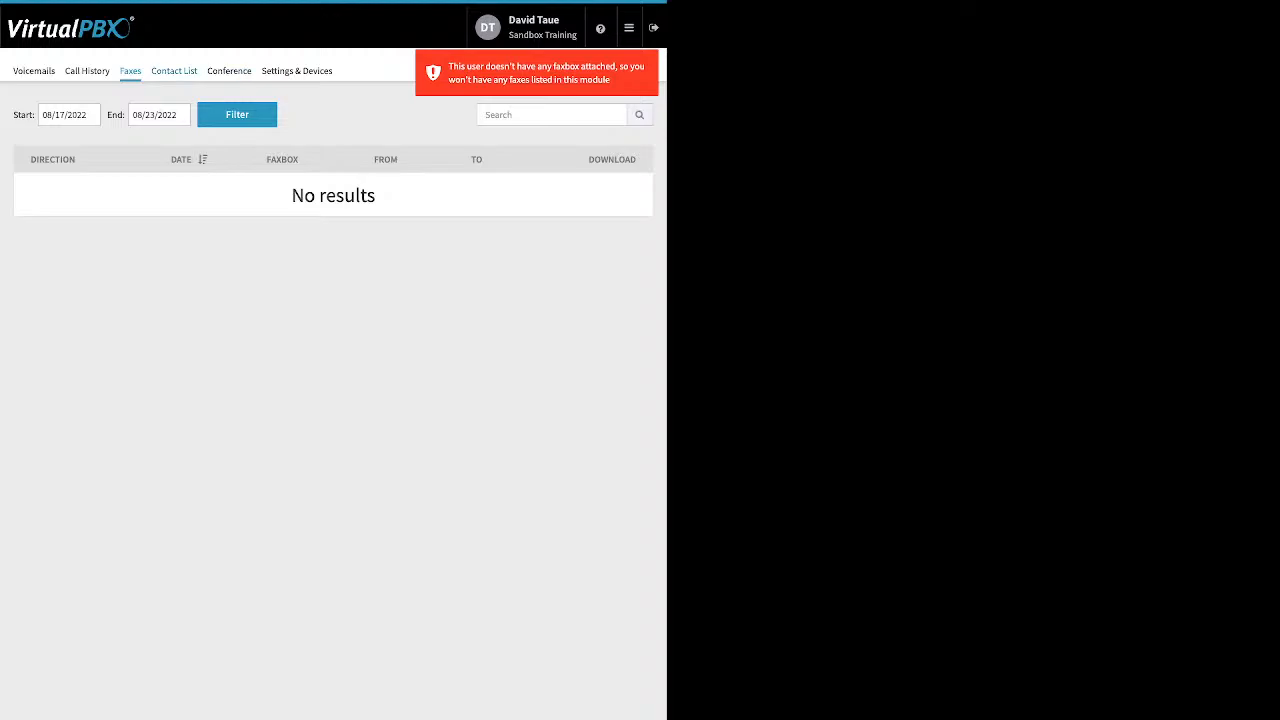
left_click(174, 71)
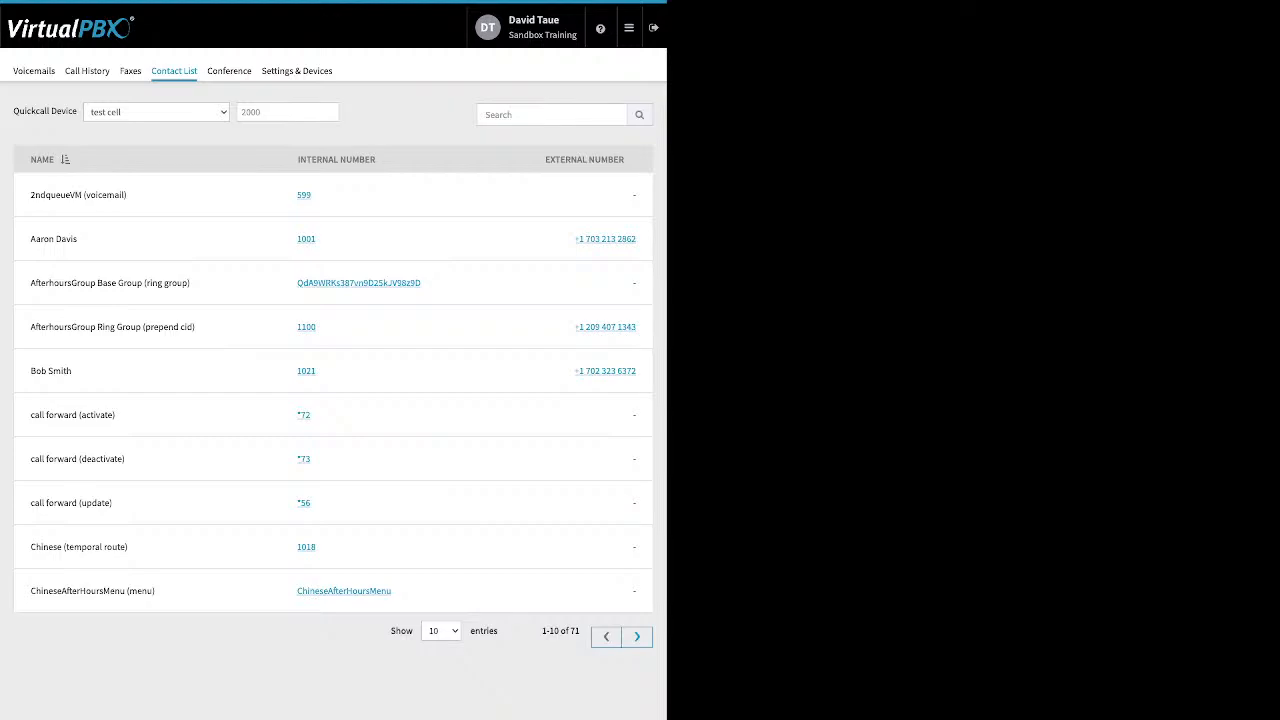
left_click(229, 71)
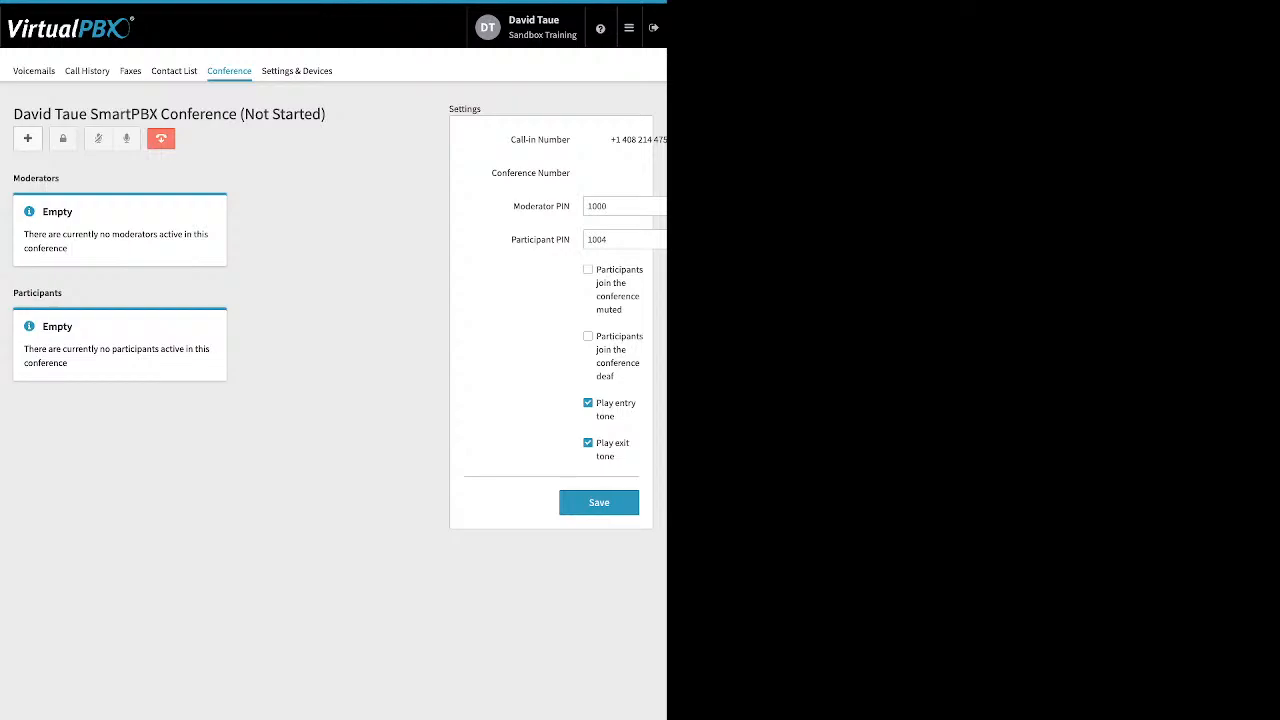
left_click_drag(512, 206, 570, 240)
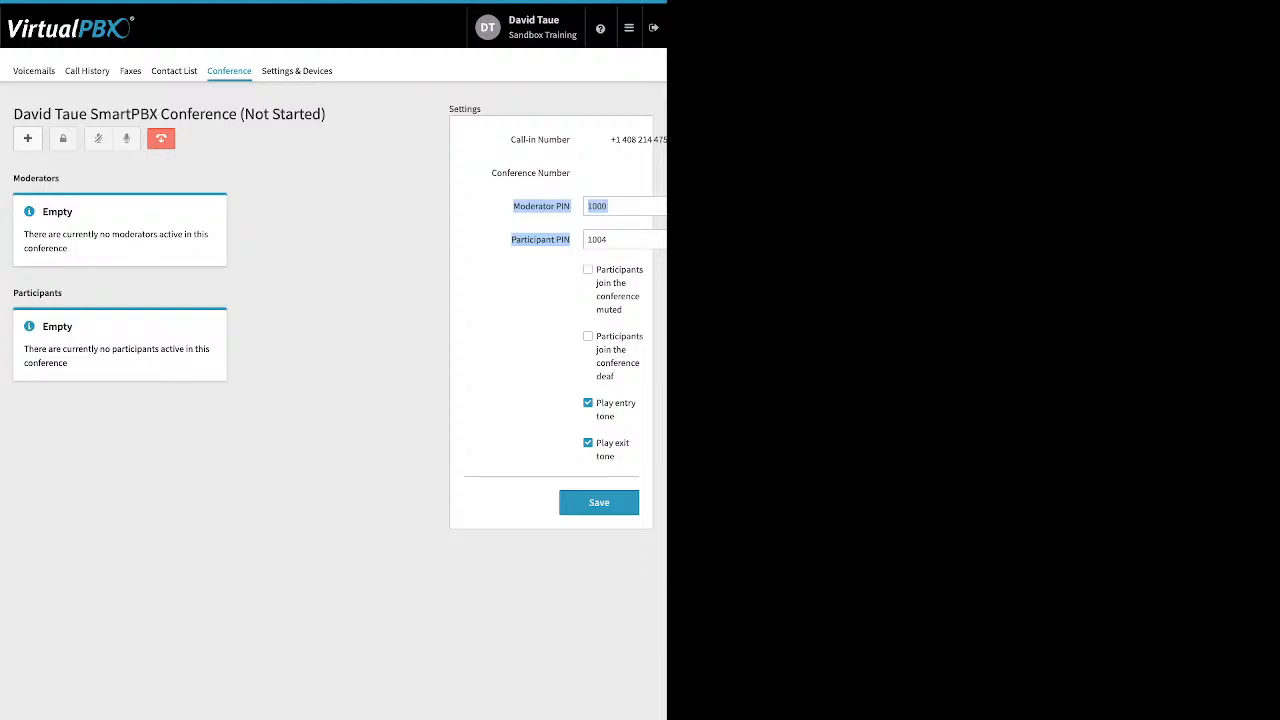
left_click(540, 290)
left_click_drag(596, 269, 615, 456)
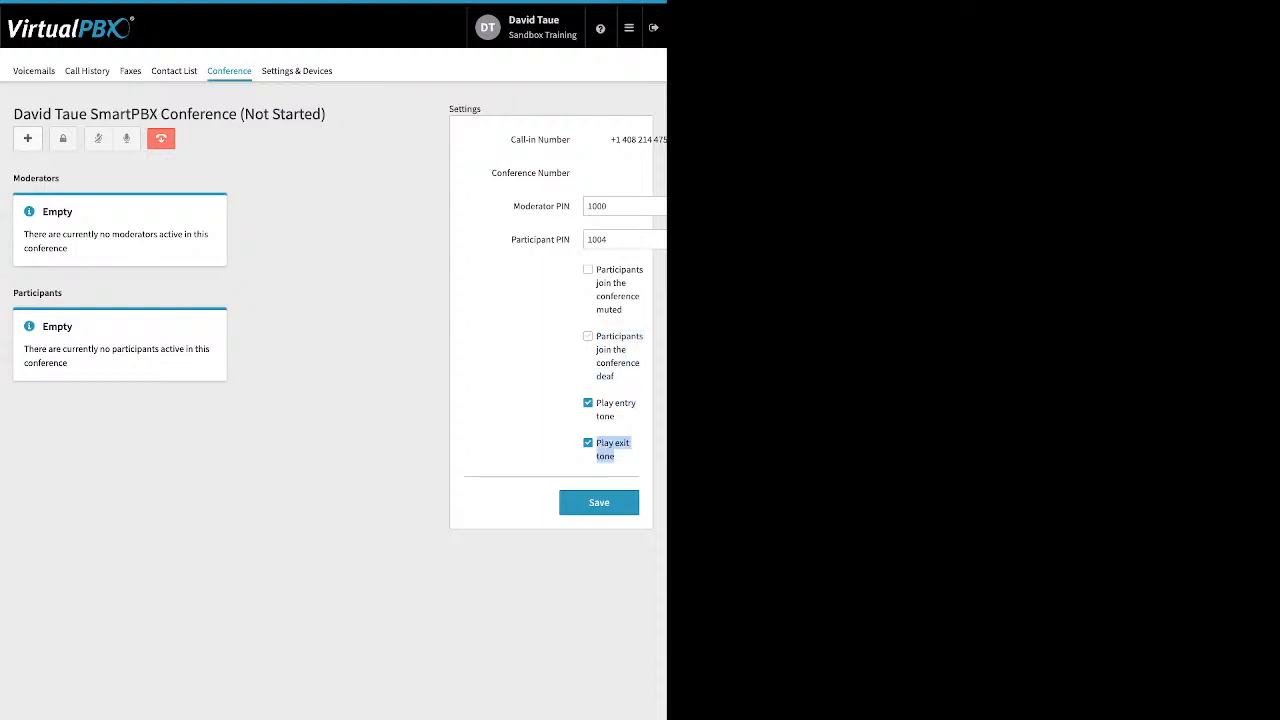
left_click(624, 459)
Enable call forwarding in the user's Settings & Devices and return to the admin Dashboard
left_click(297, 71)
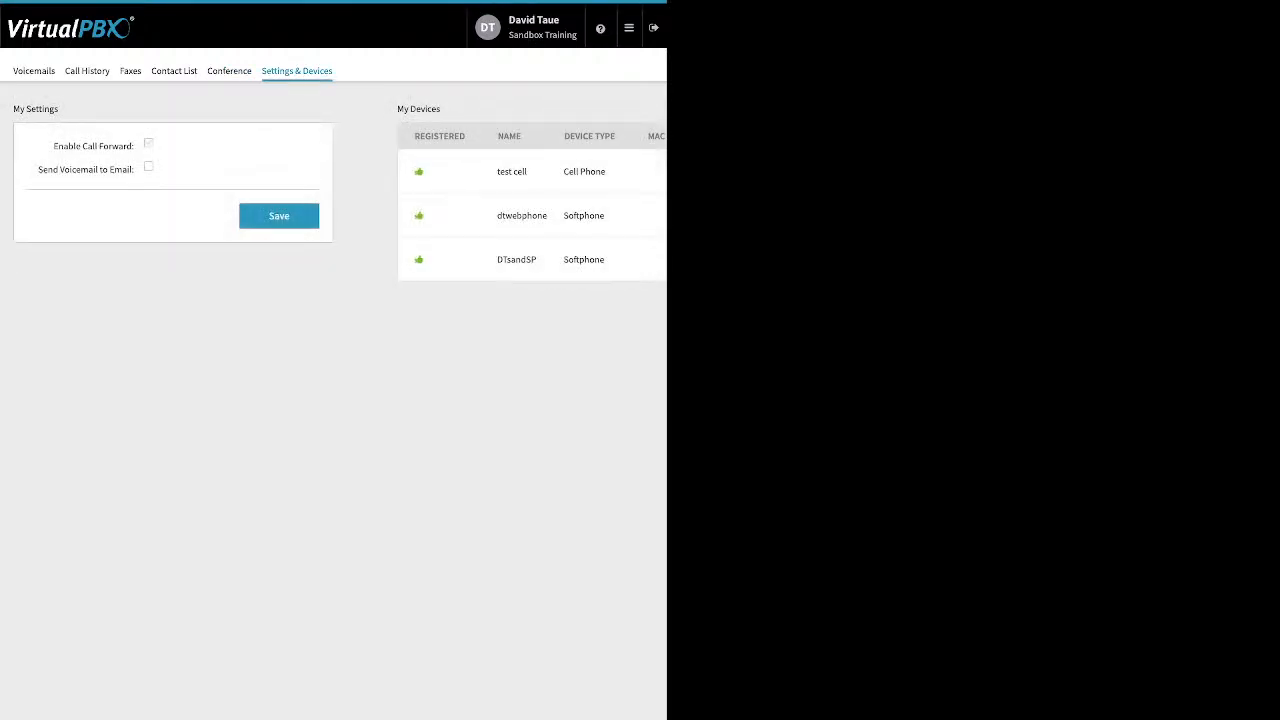
left_click_drag(134, 146, 53, 146)
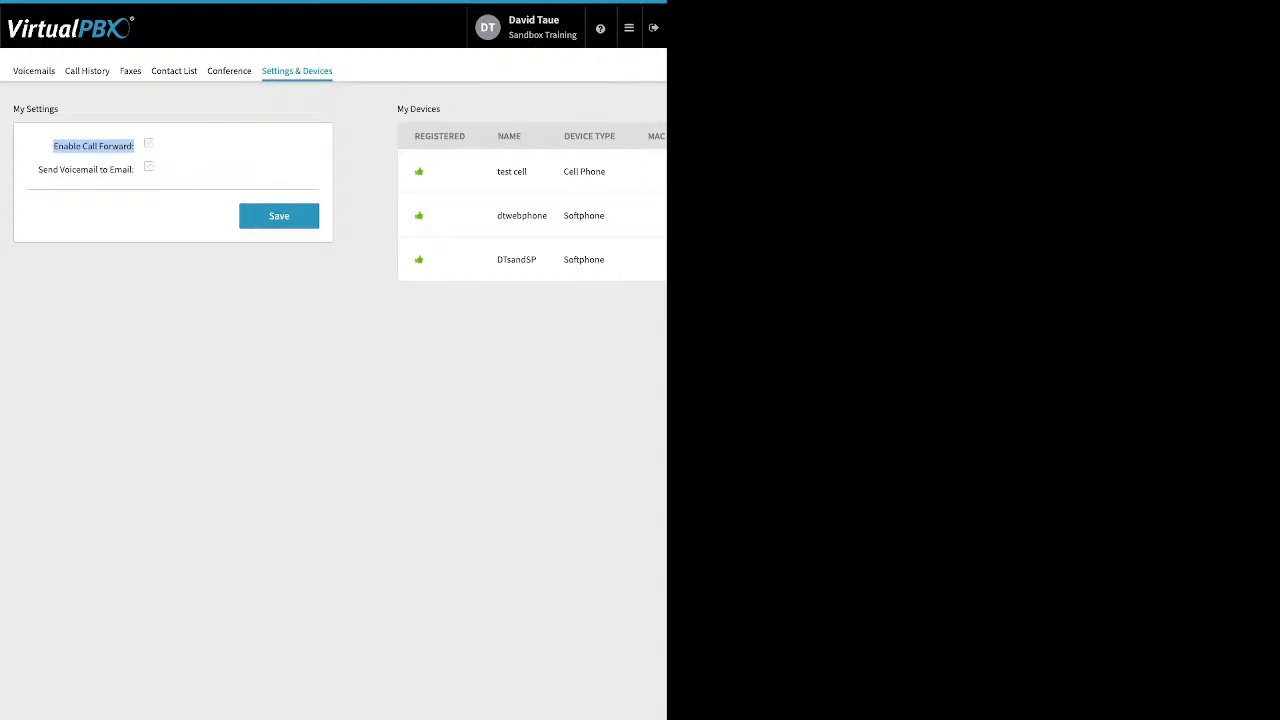
left_click(148, 143)
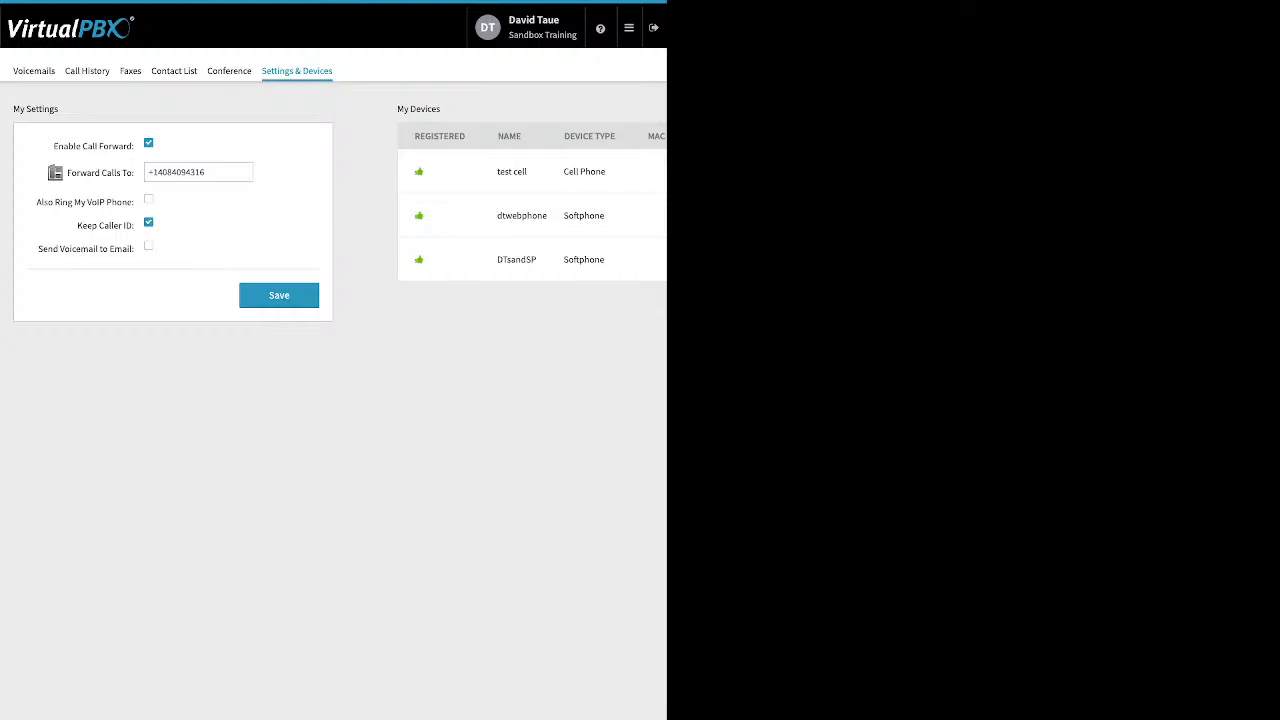
left_click(628, 27)
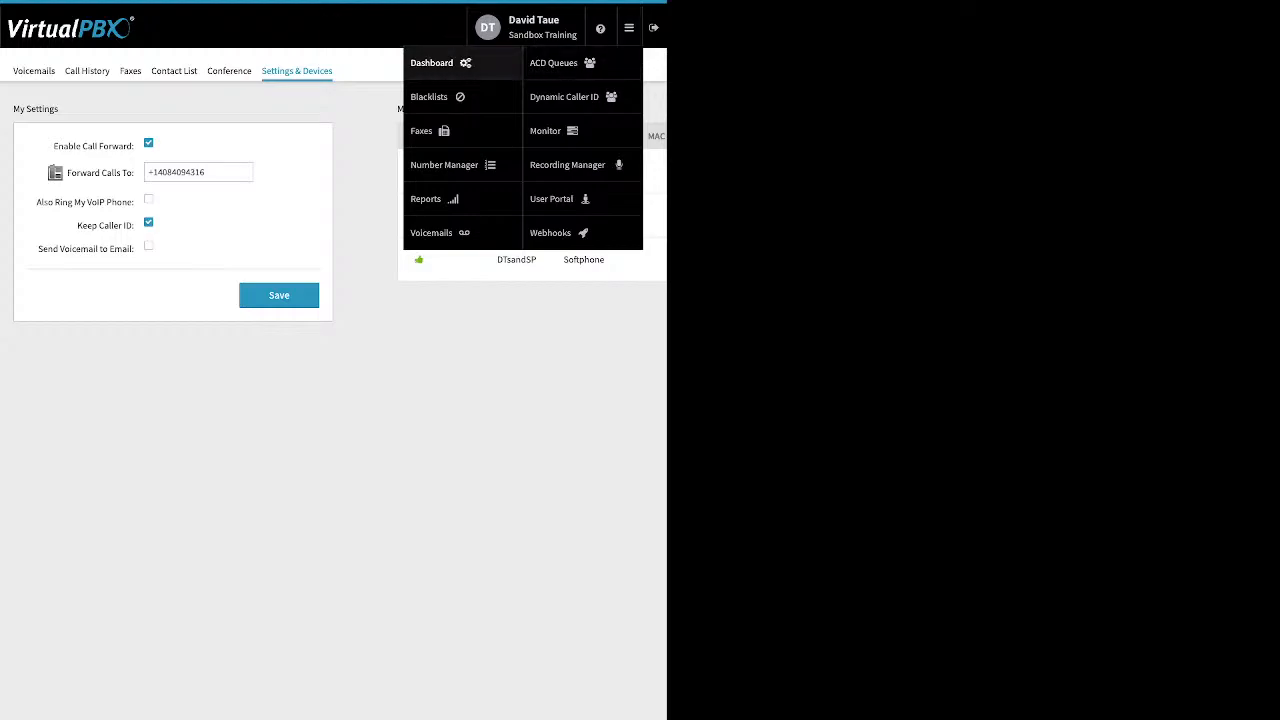
left_click(432, 62)
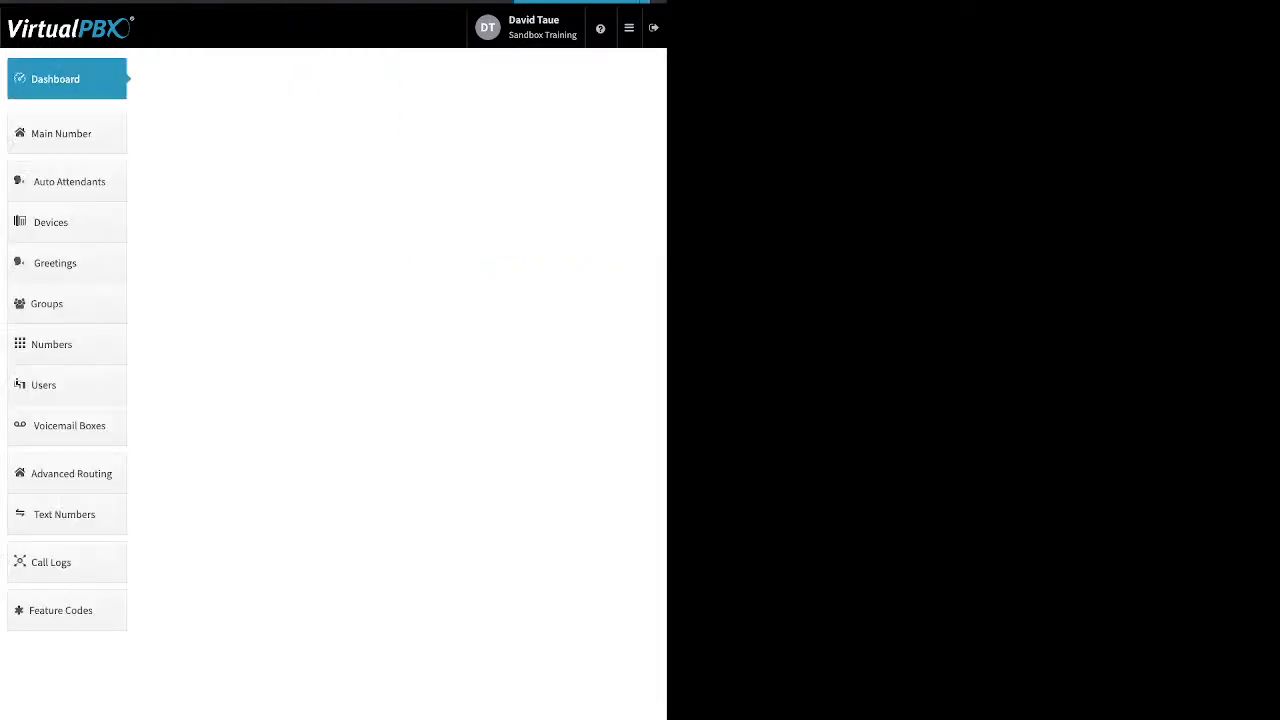